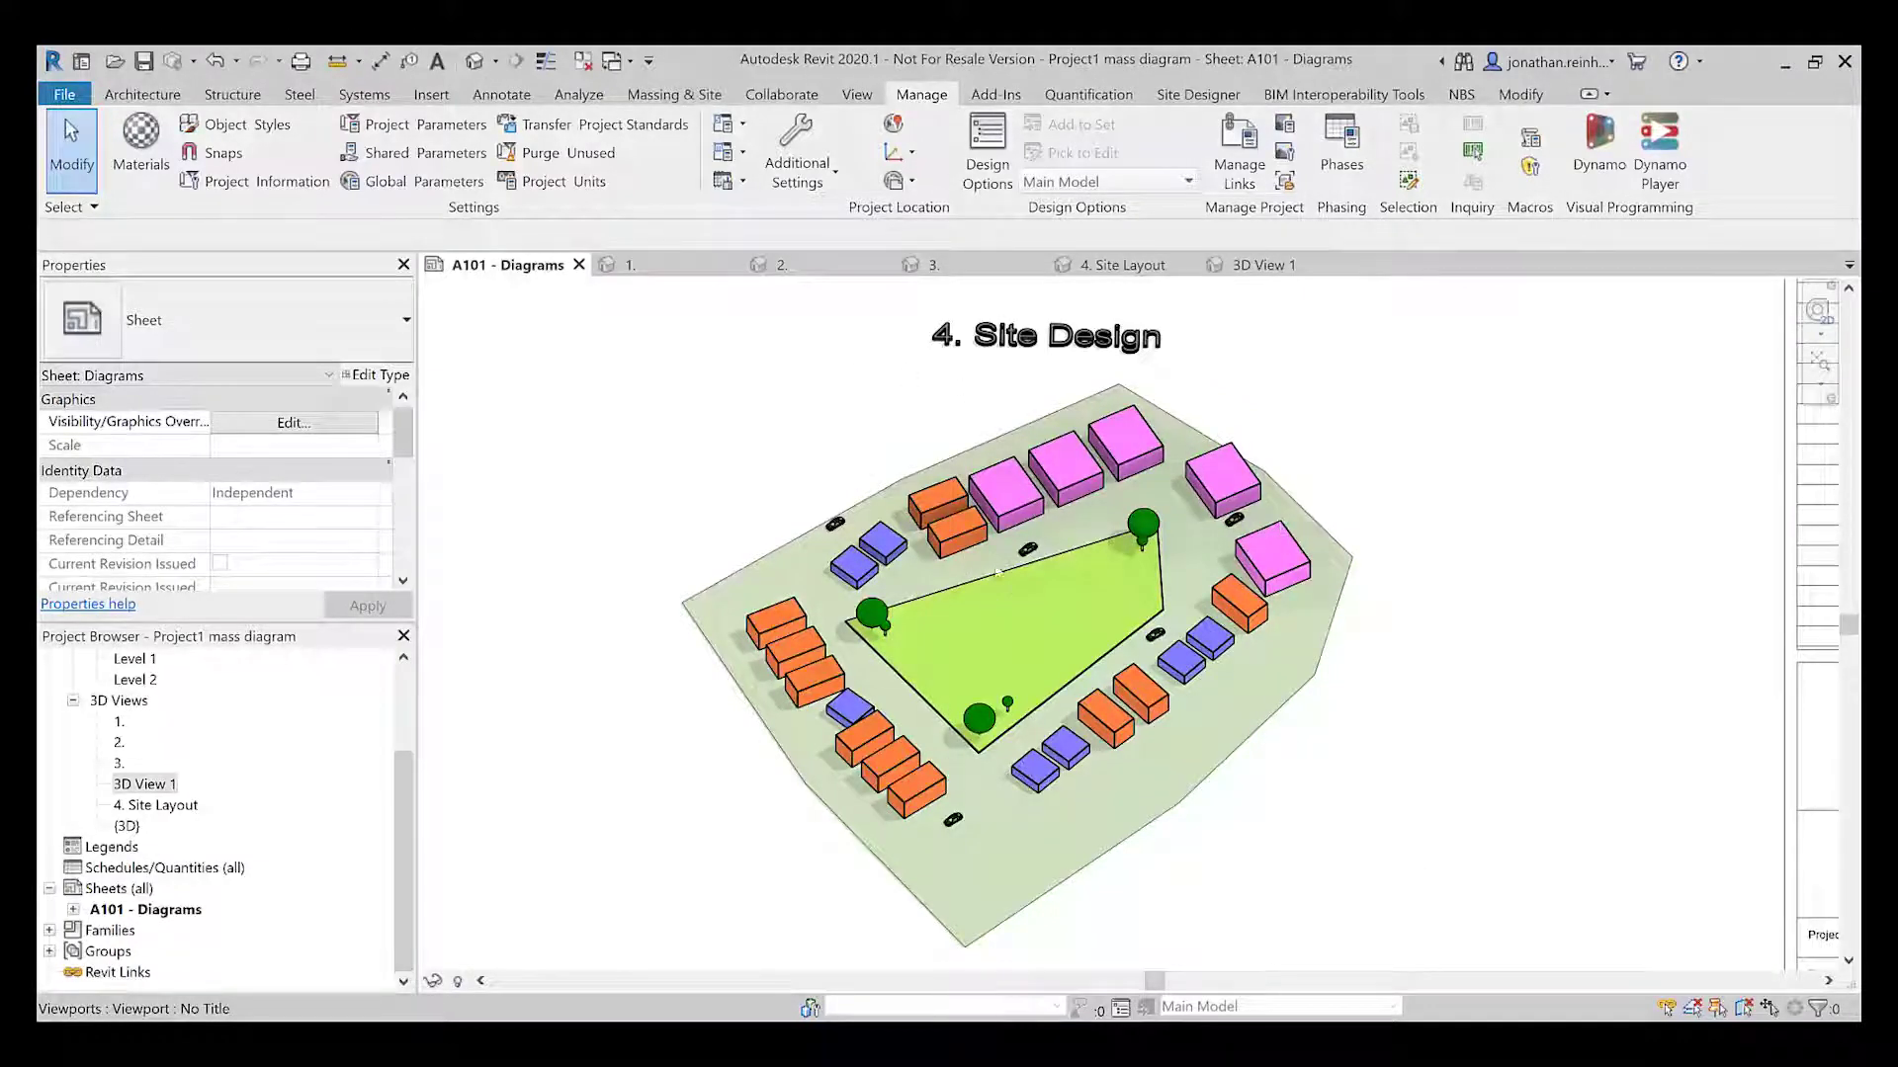
# Examine the building masses, trees and central green space in the 4. Site Design diagram on the sheet
pyautogui.scroll(5, 1077, 464)
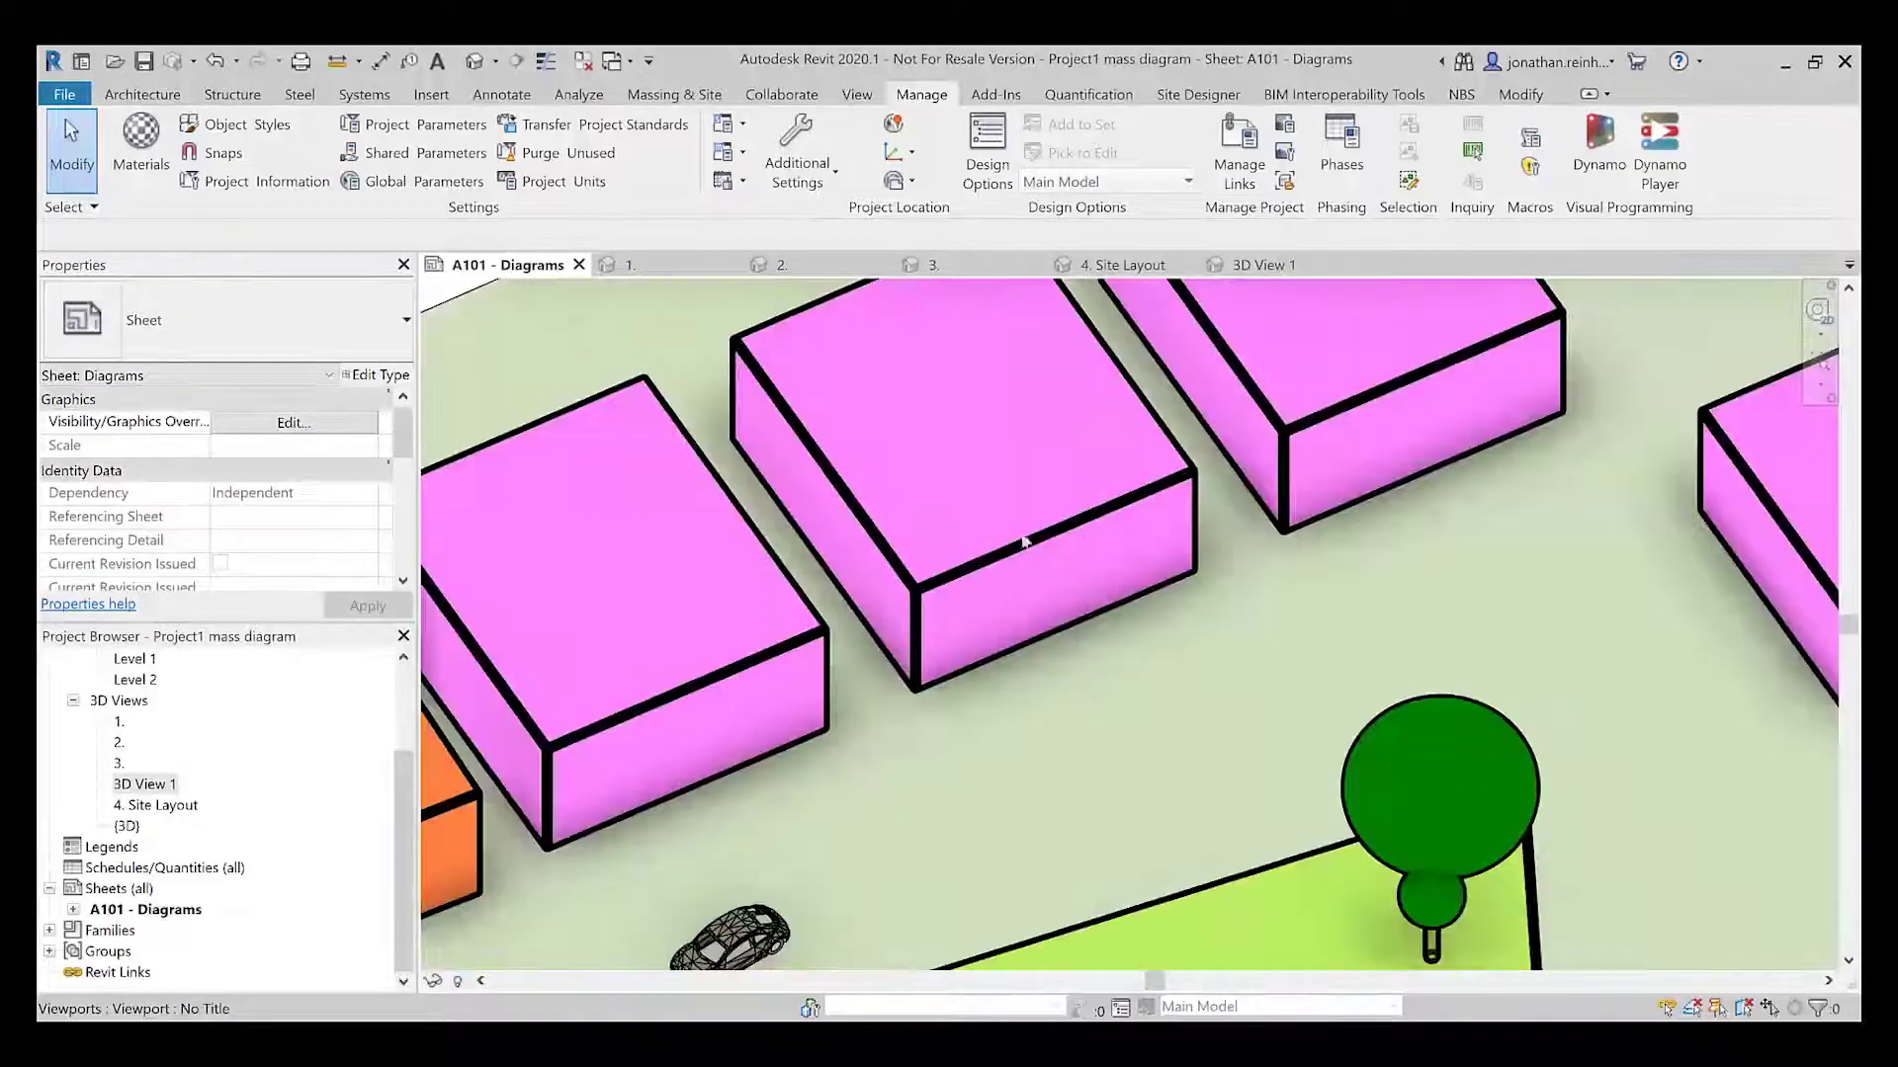
pyautogui.scroll(-4, 916, 493)
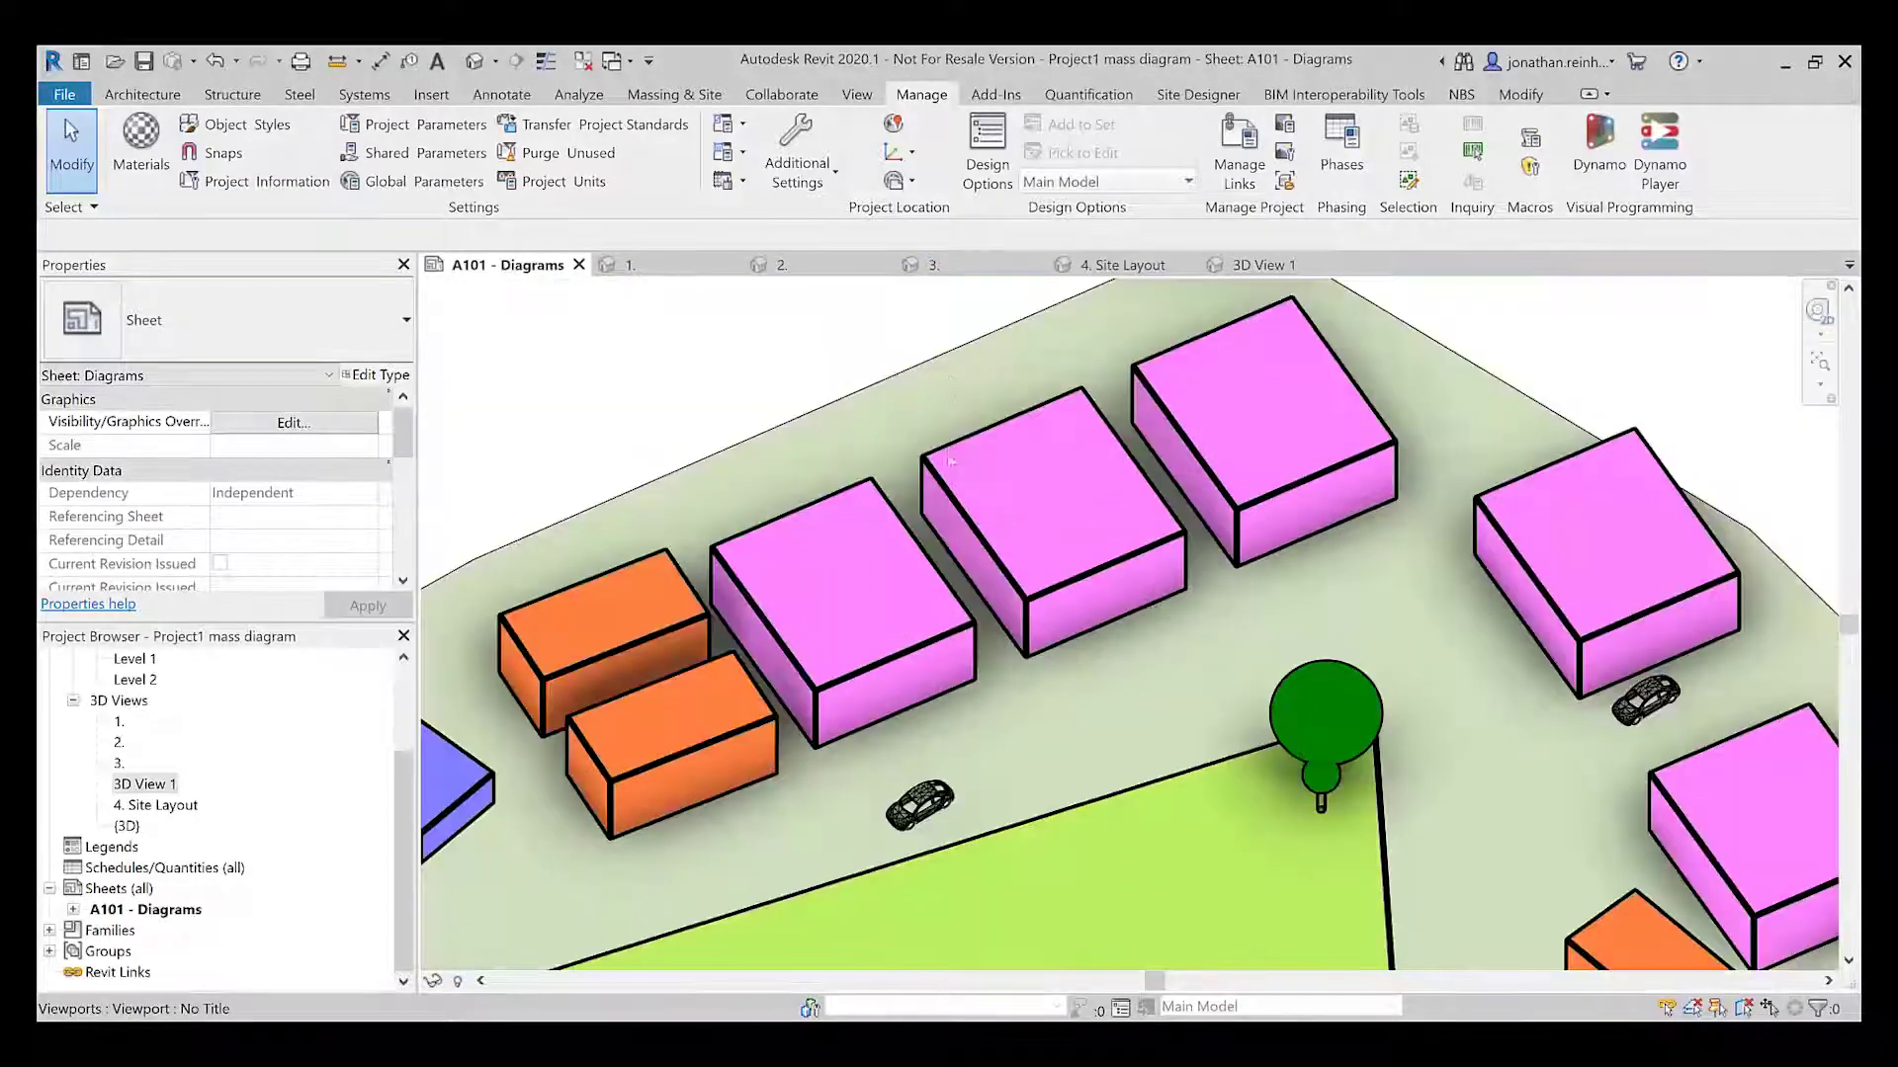
pyautogui.scroll(-4, 951, 463)
pyautogui.moveTo(860, 695); pyautogui.dragTo(947, 612, button='middle')
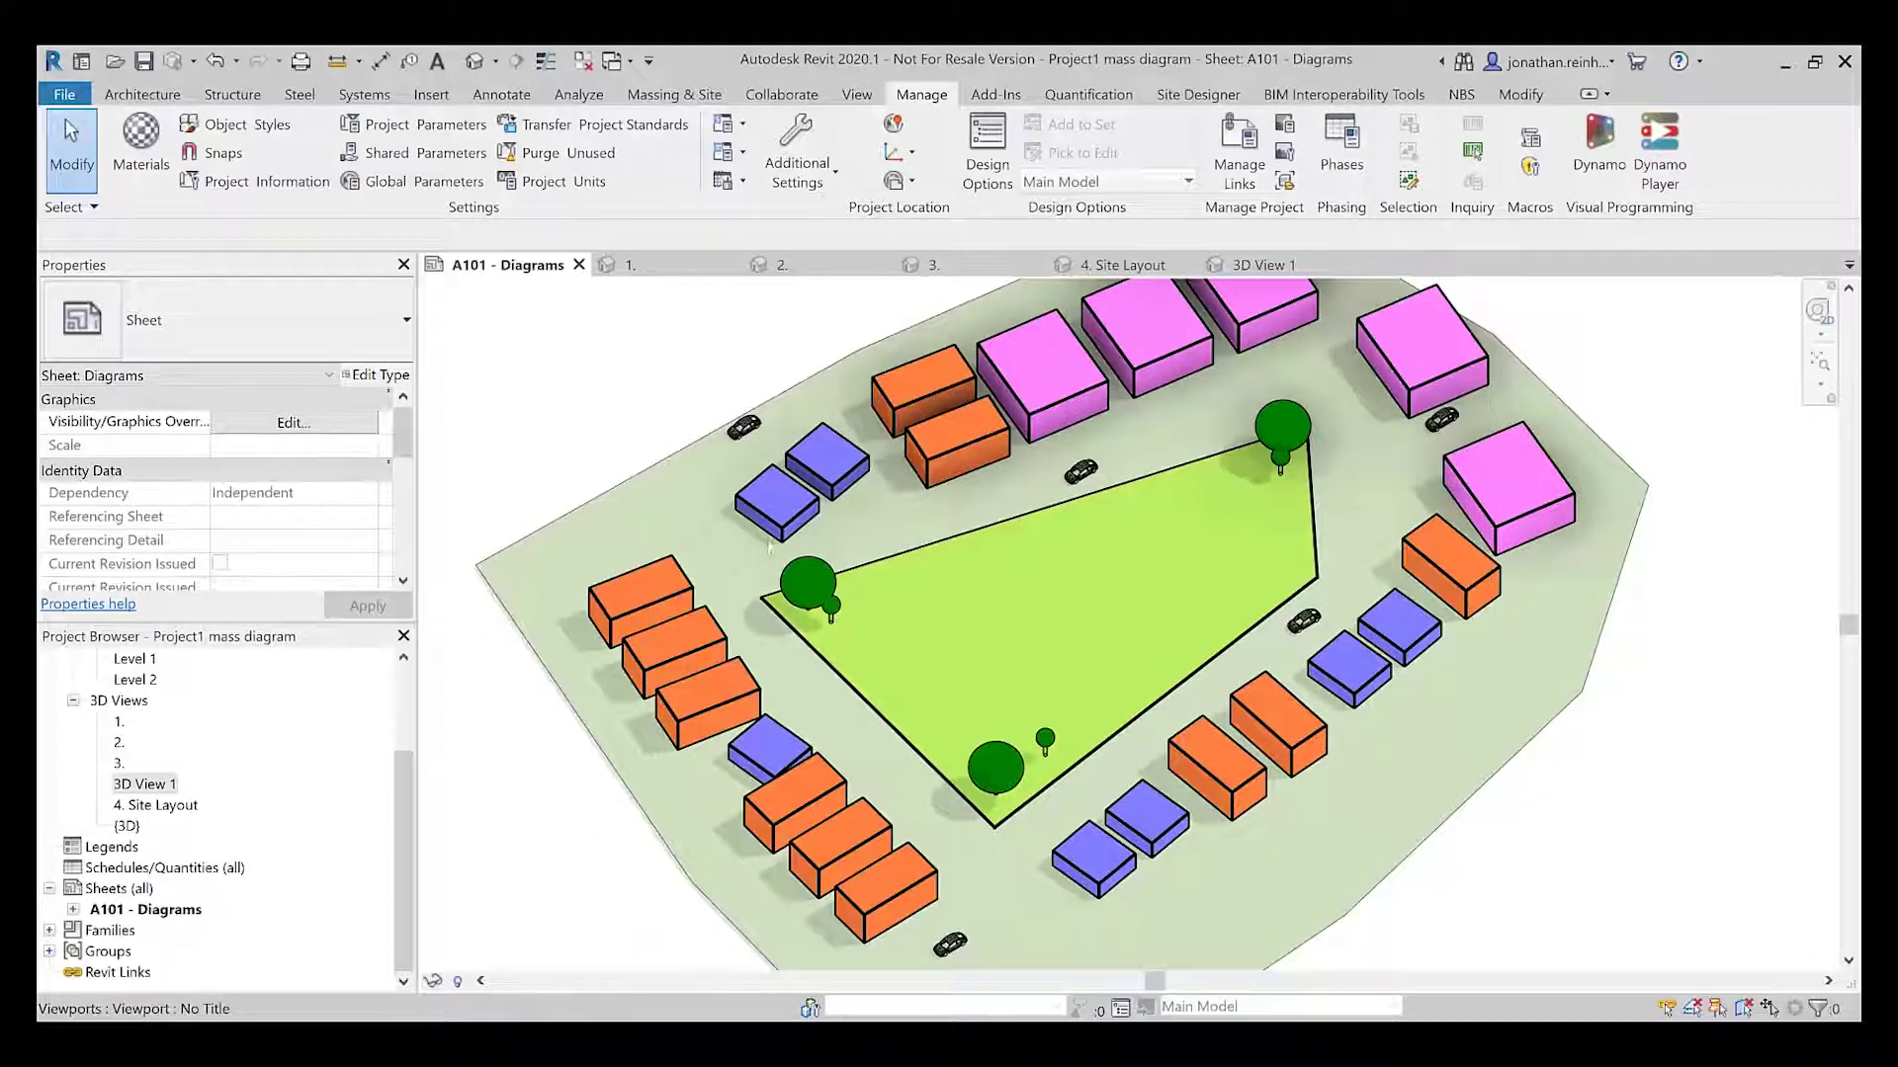
pyautogui.scroll(3, 769, 547)
pyautogui.scroll(-6, 671, 609)
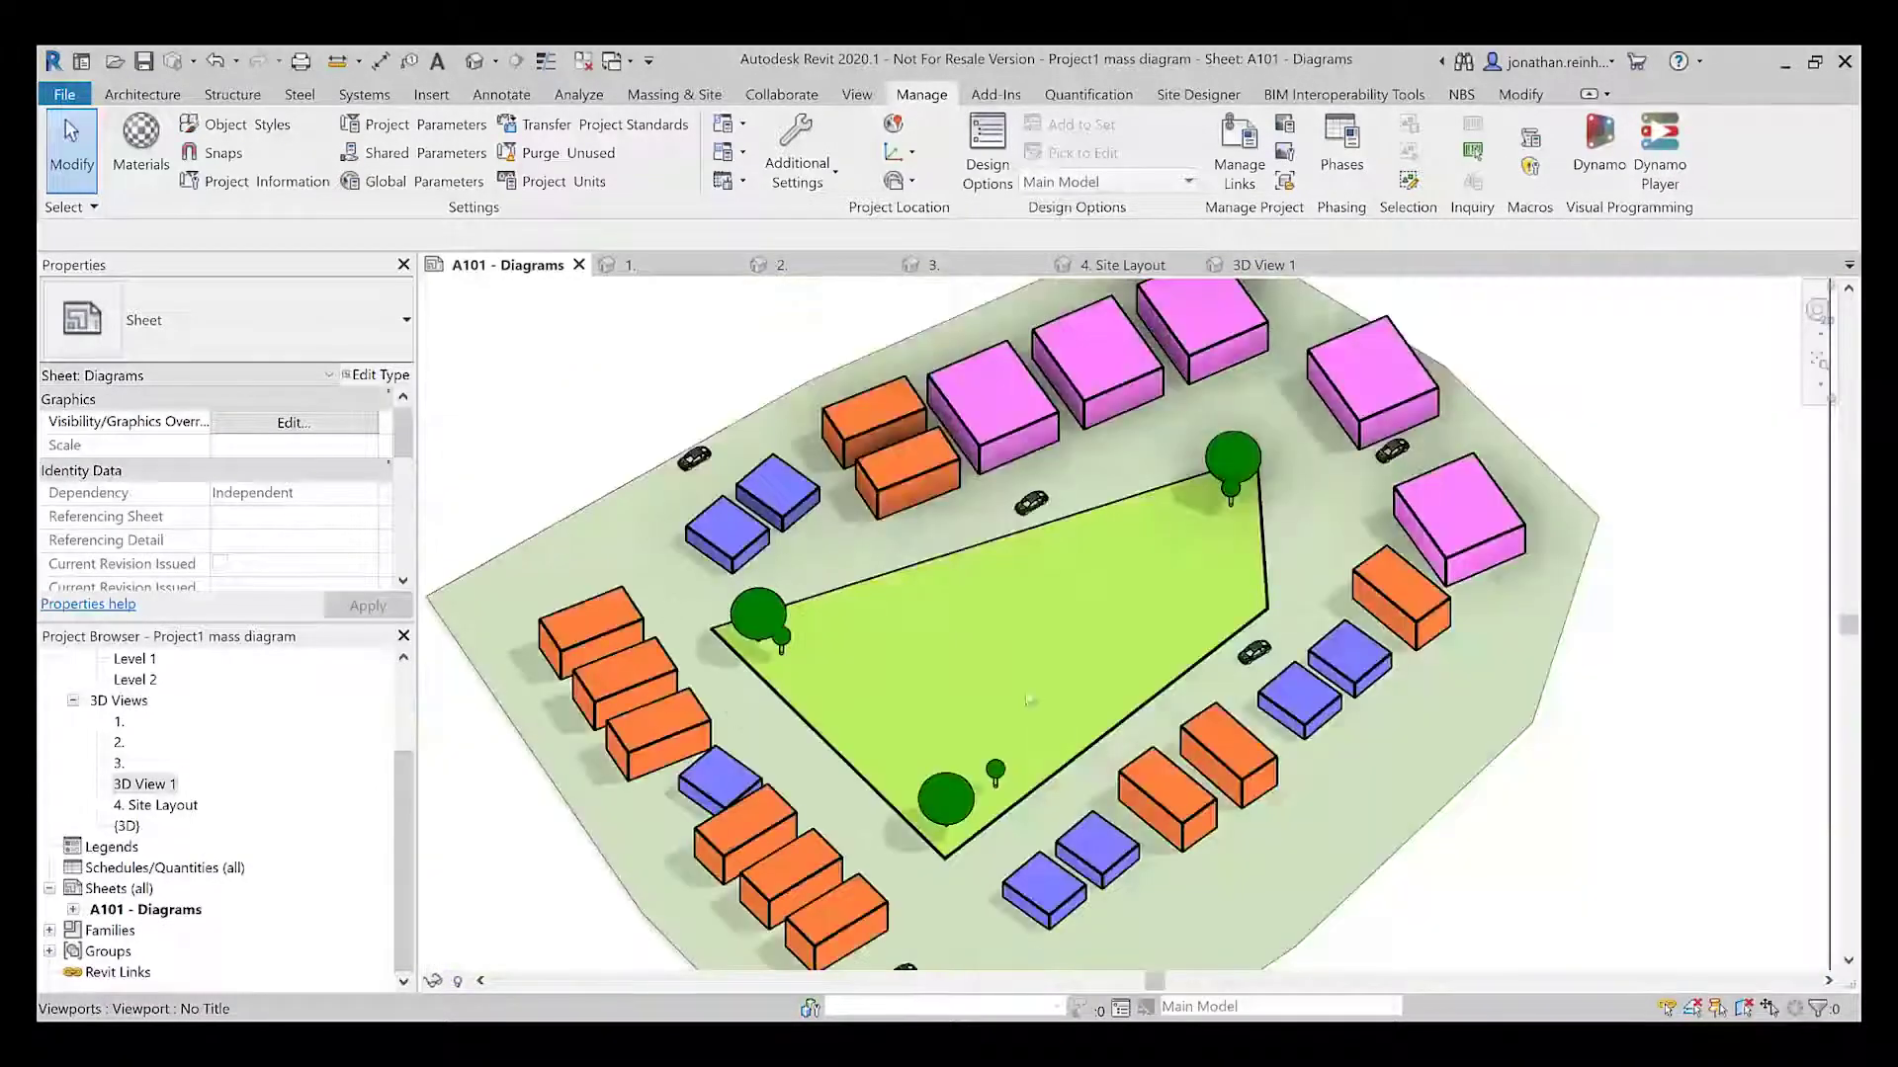
pyautogui.scroll(-4, 1151, 751)
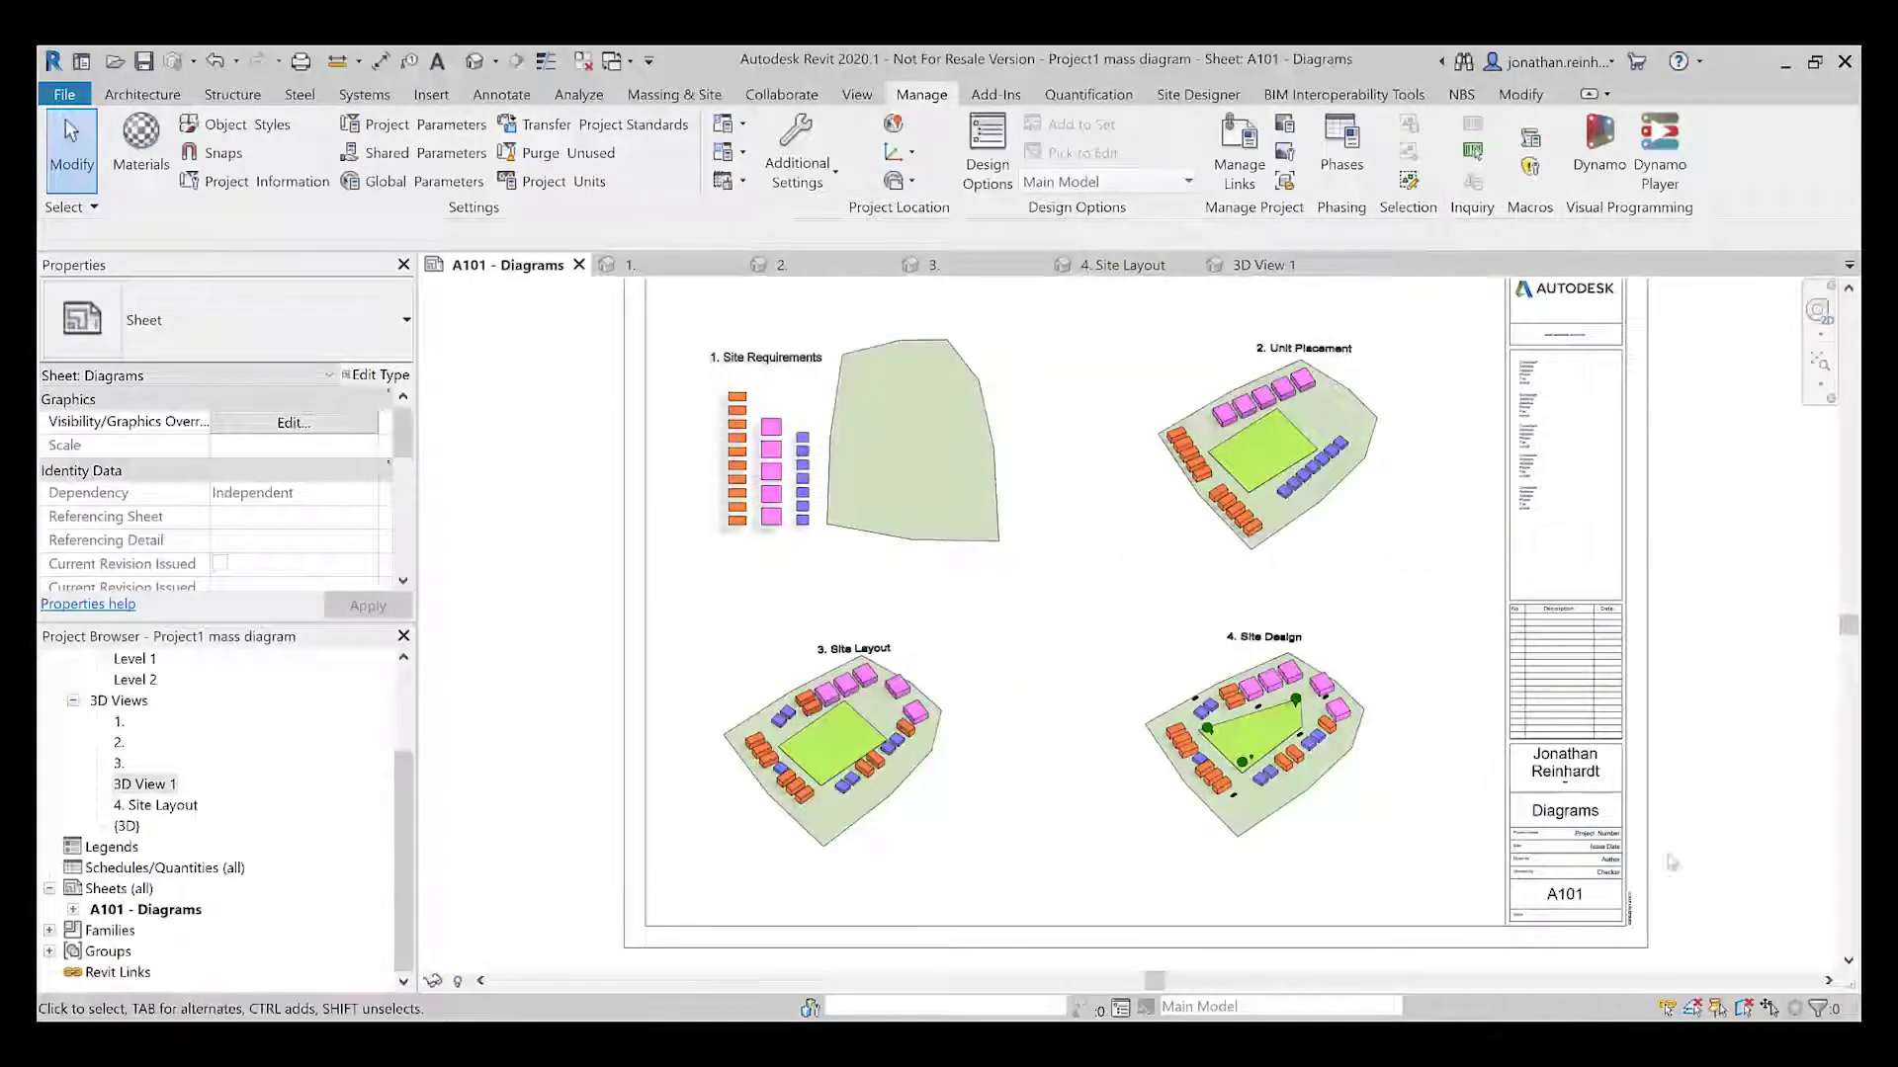
# Activate the 1. Site Requirements viewport and select the whole column of orange units to review them
pyautogui.scroll(3, 734, 380)
pyautogui.scroll(-1, 733, 381)
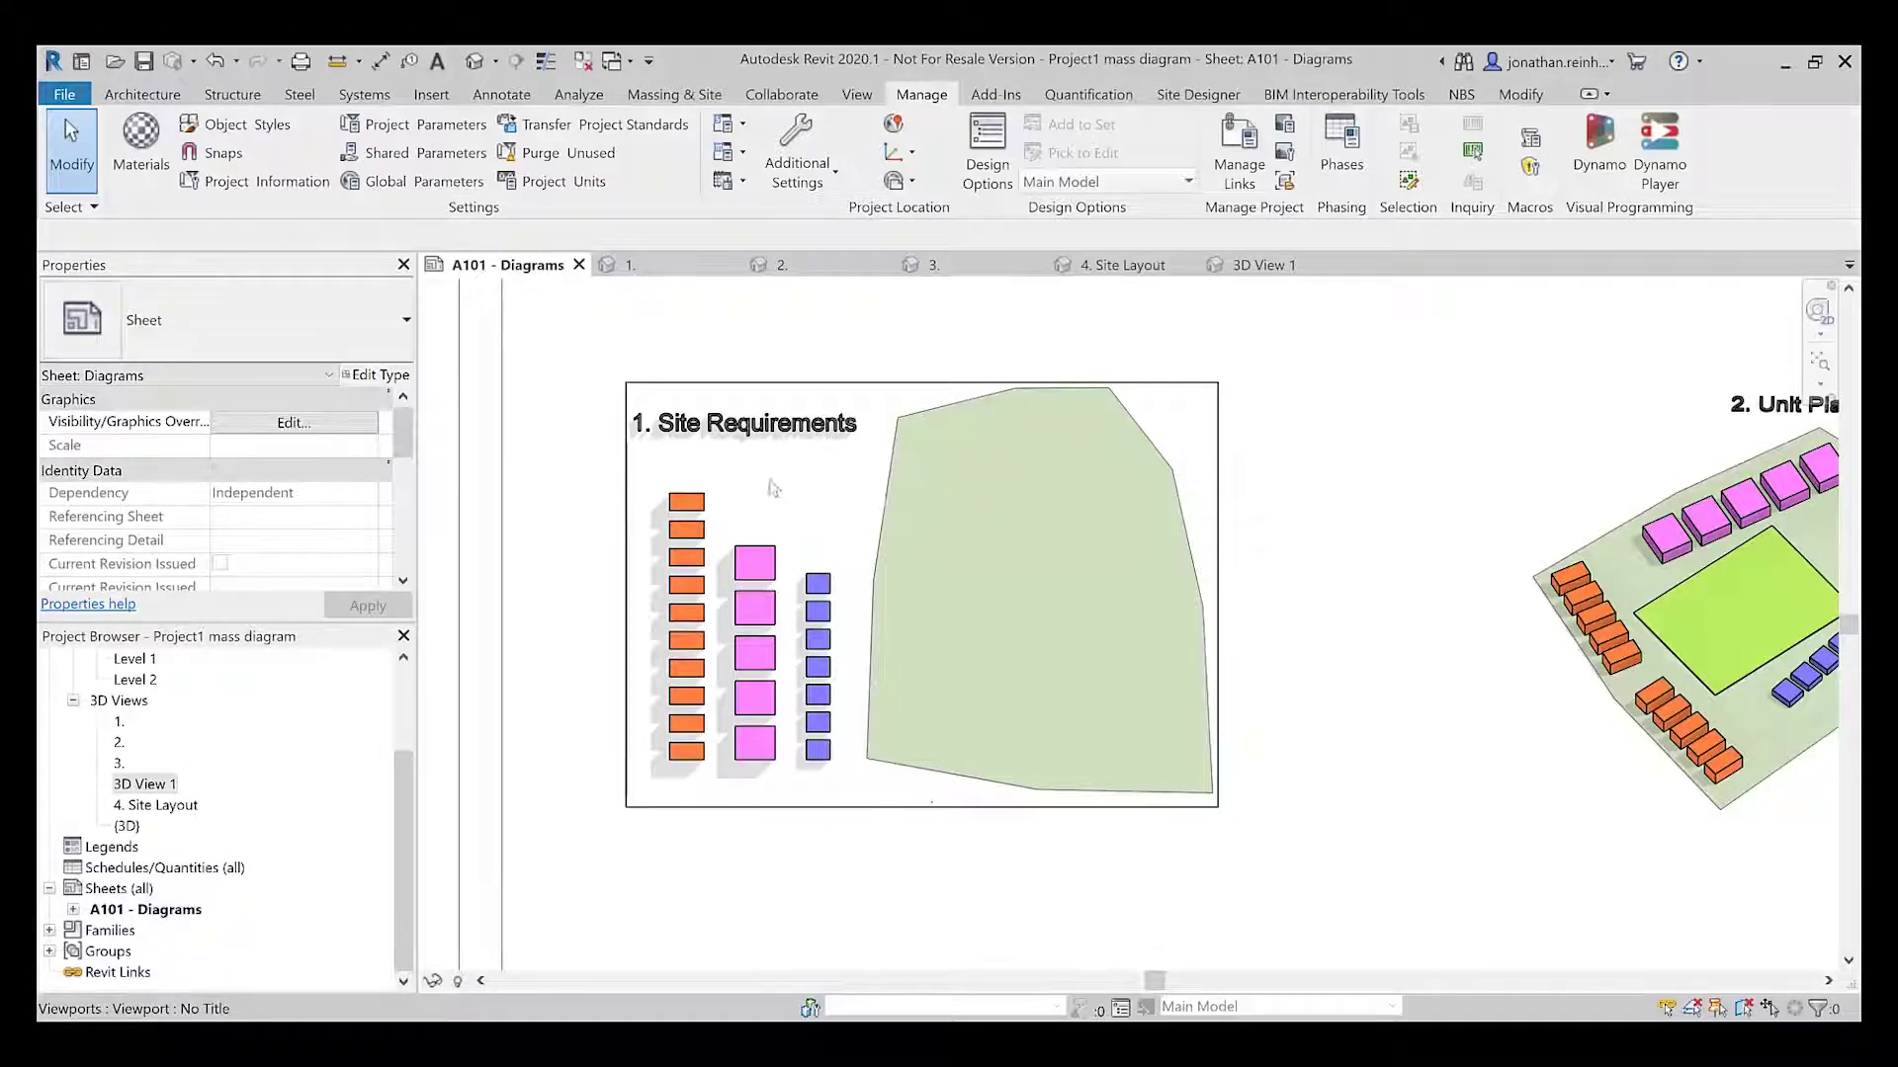
pyautogui.scroll(4, 673, 464)
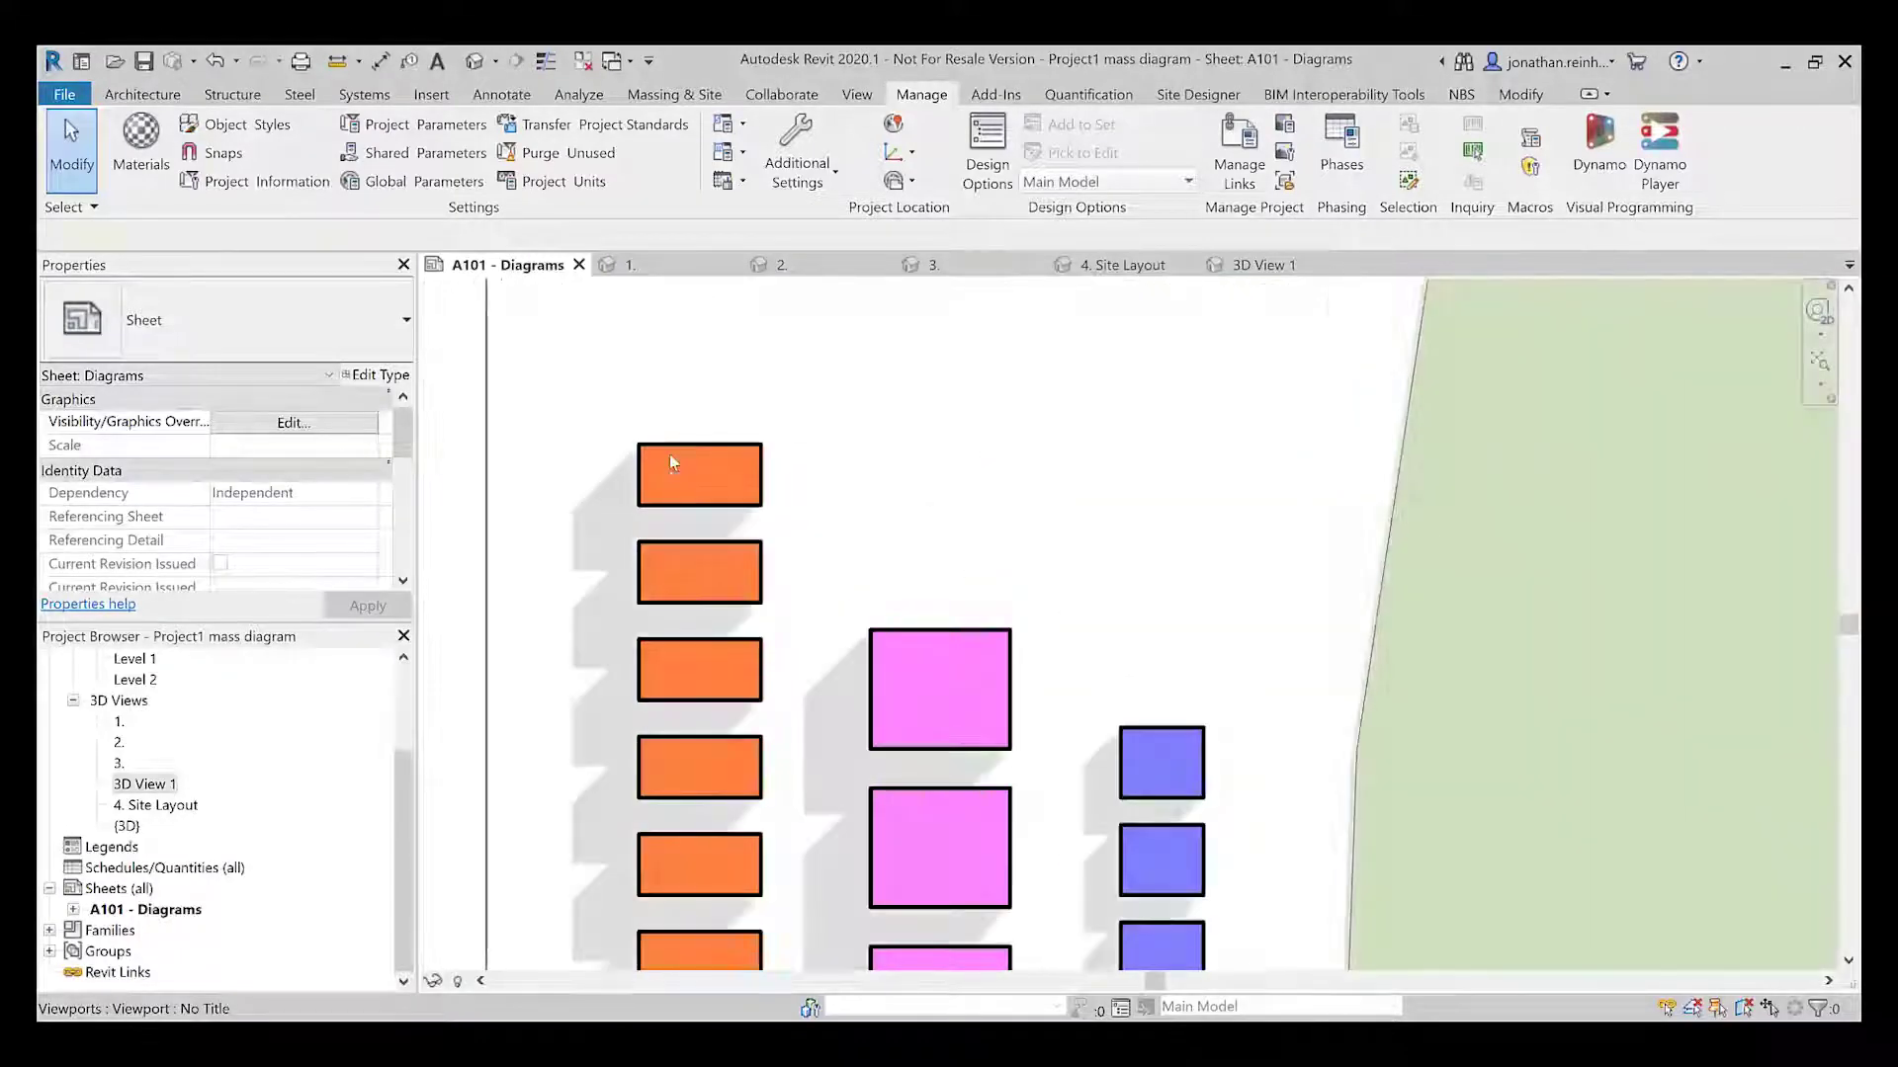
pyautogui.doubleClick(672, 454)
pyautogui.click(678, 455)
pyautogui.scroll(-2, 663, 490)
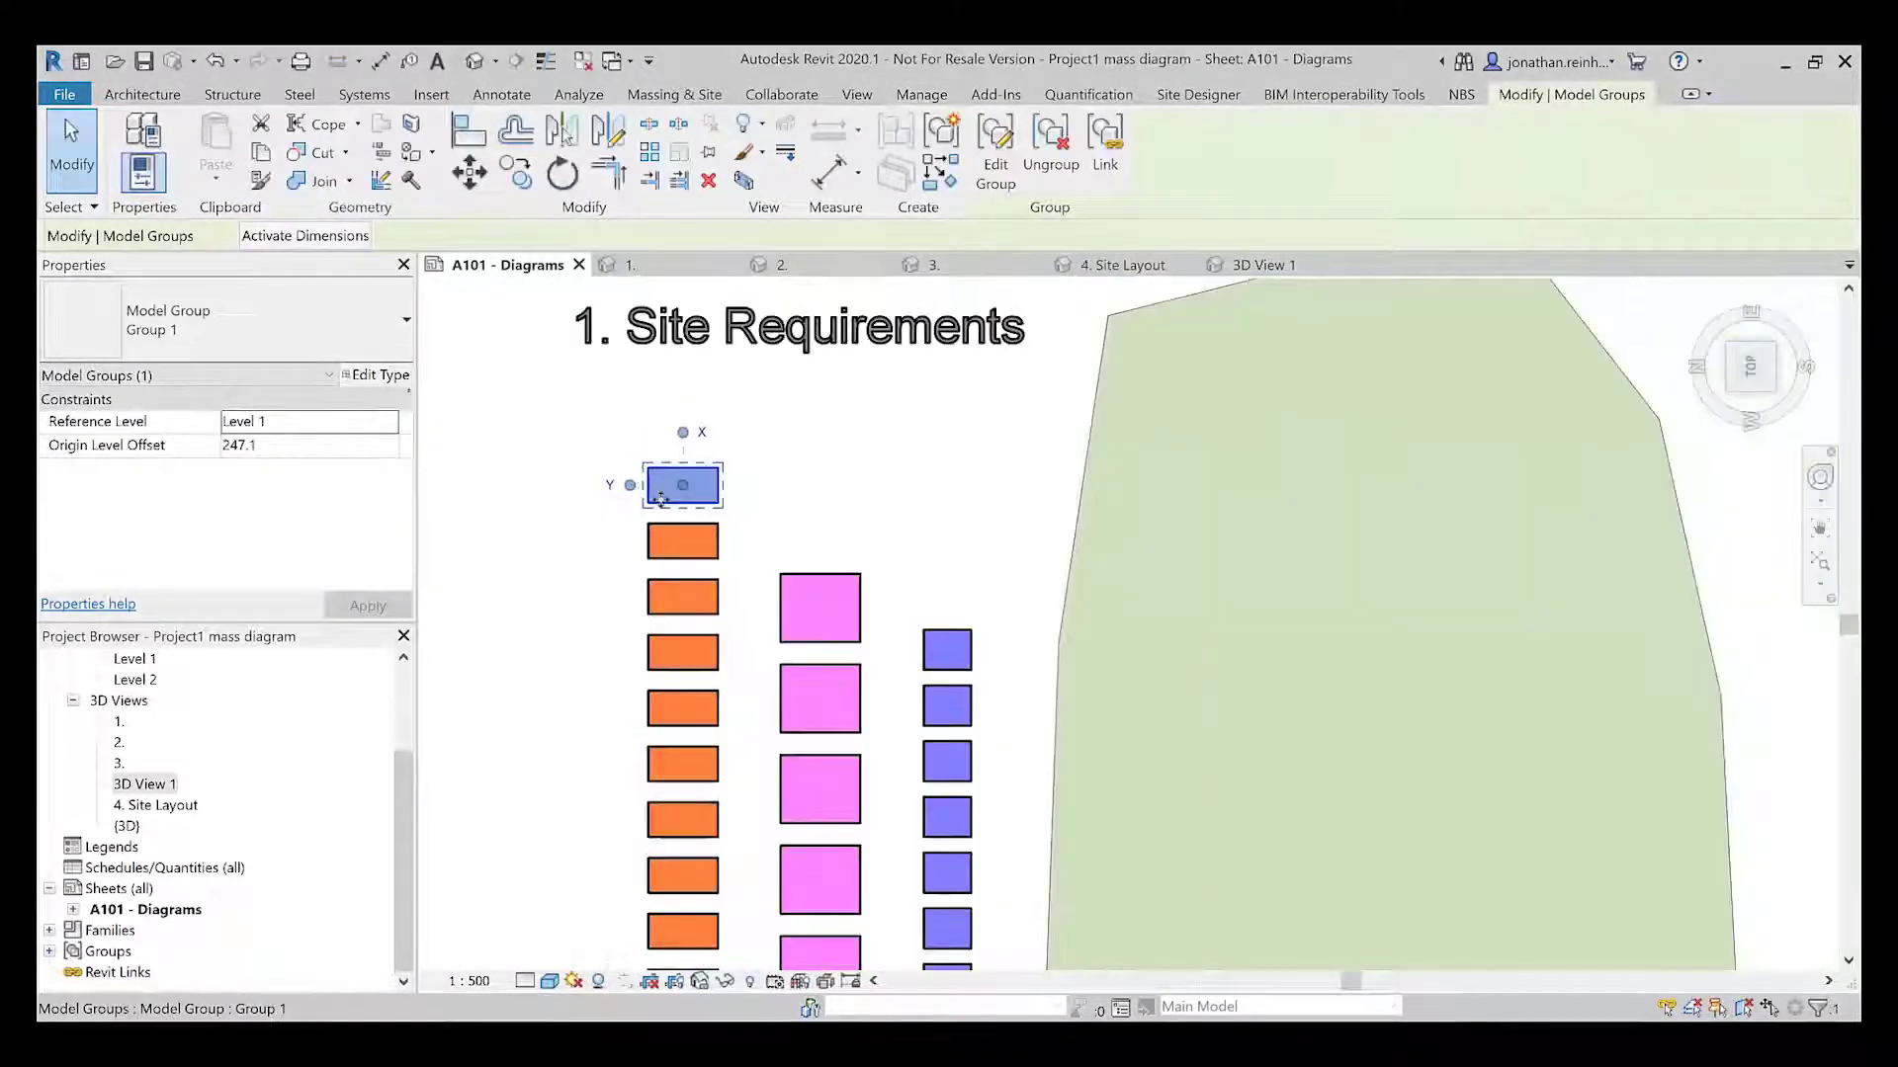
pyautogui.scroll(-2, 817, 415)
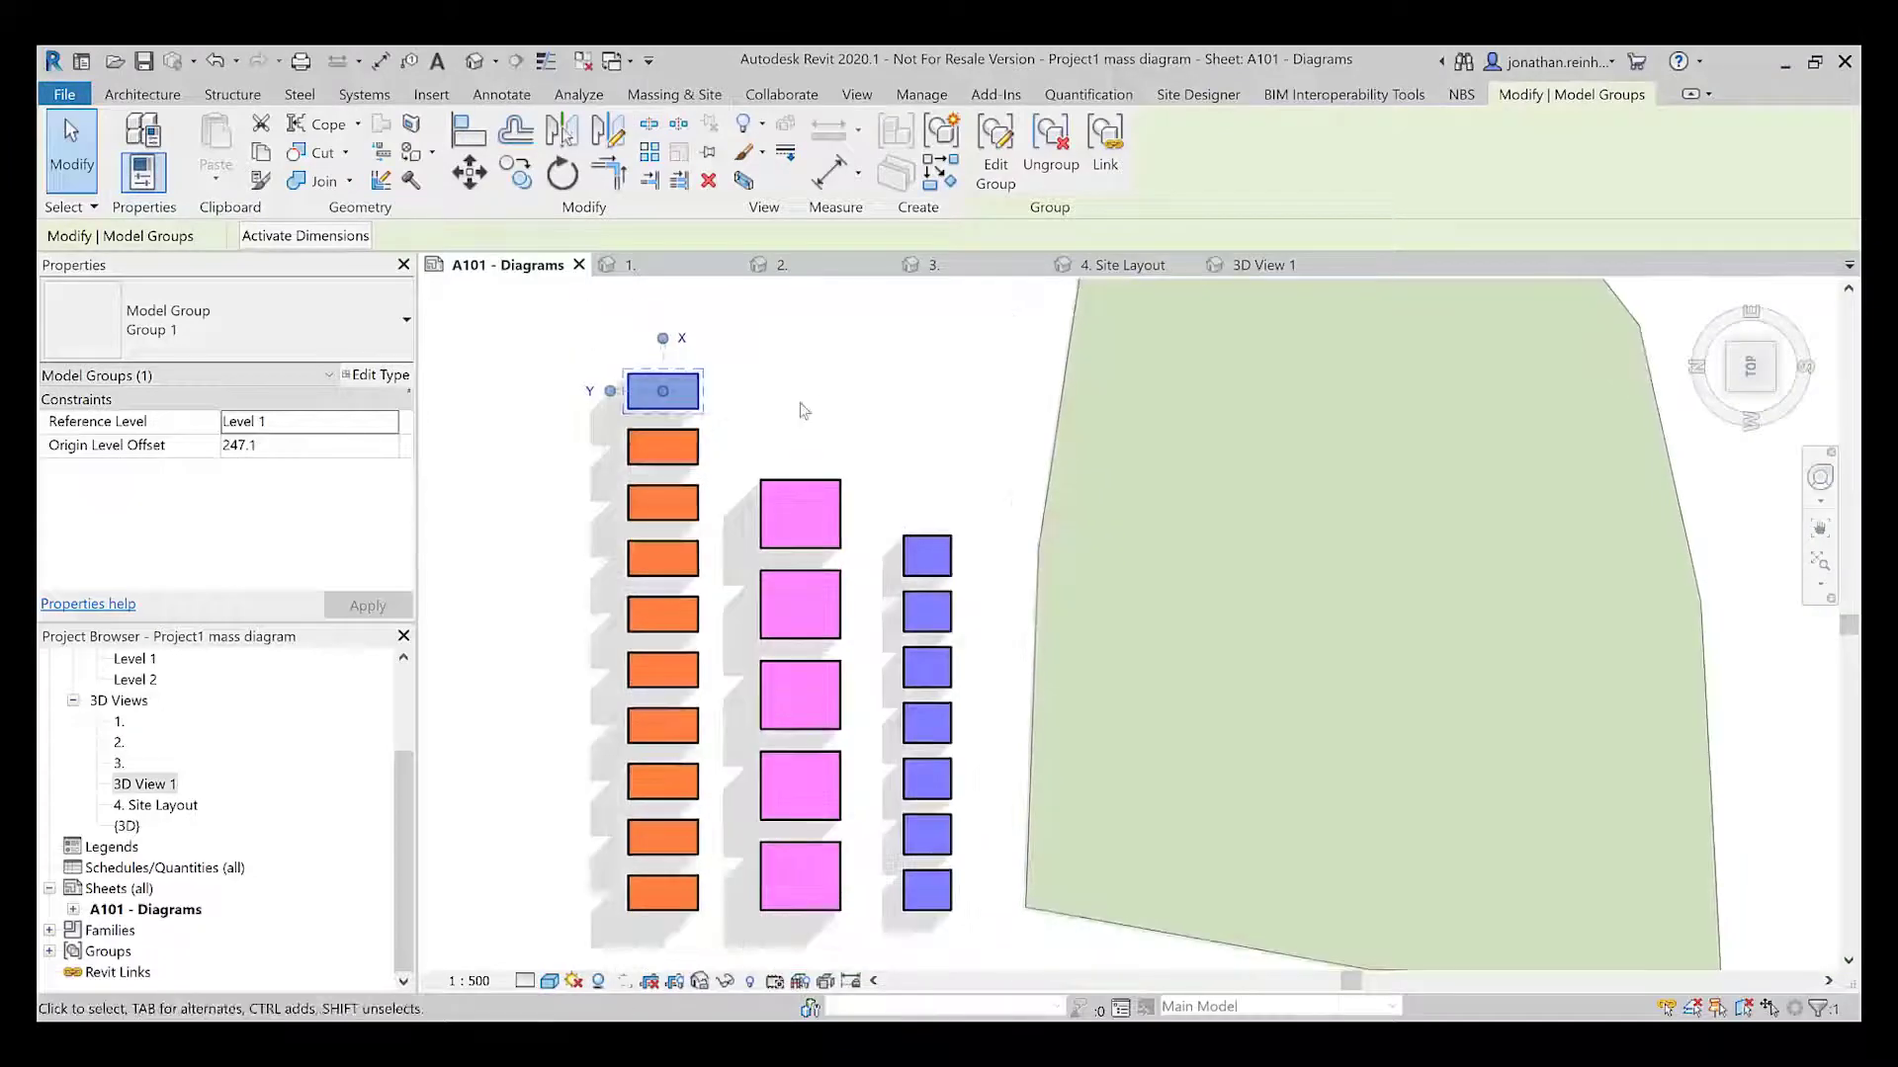
pyautogui.click(624, 356)
pyautogui.moveTo(623, 362); pyautogui.dragTo(753, 830)
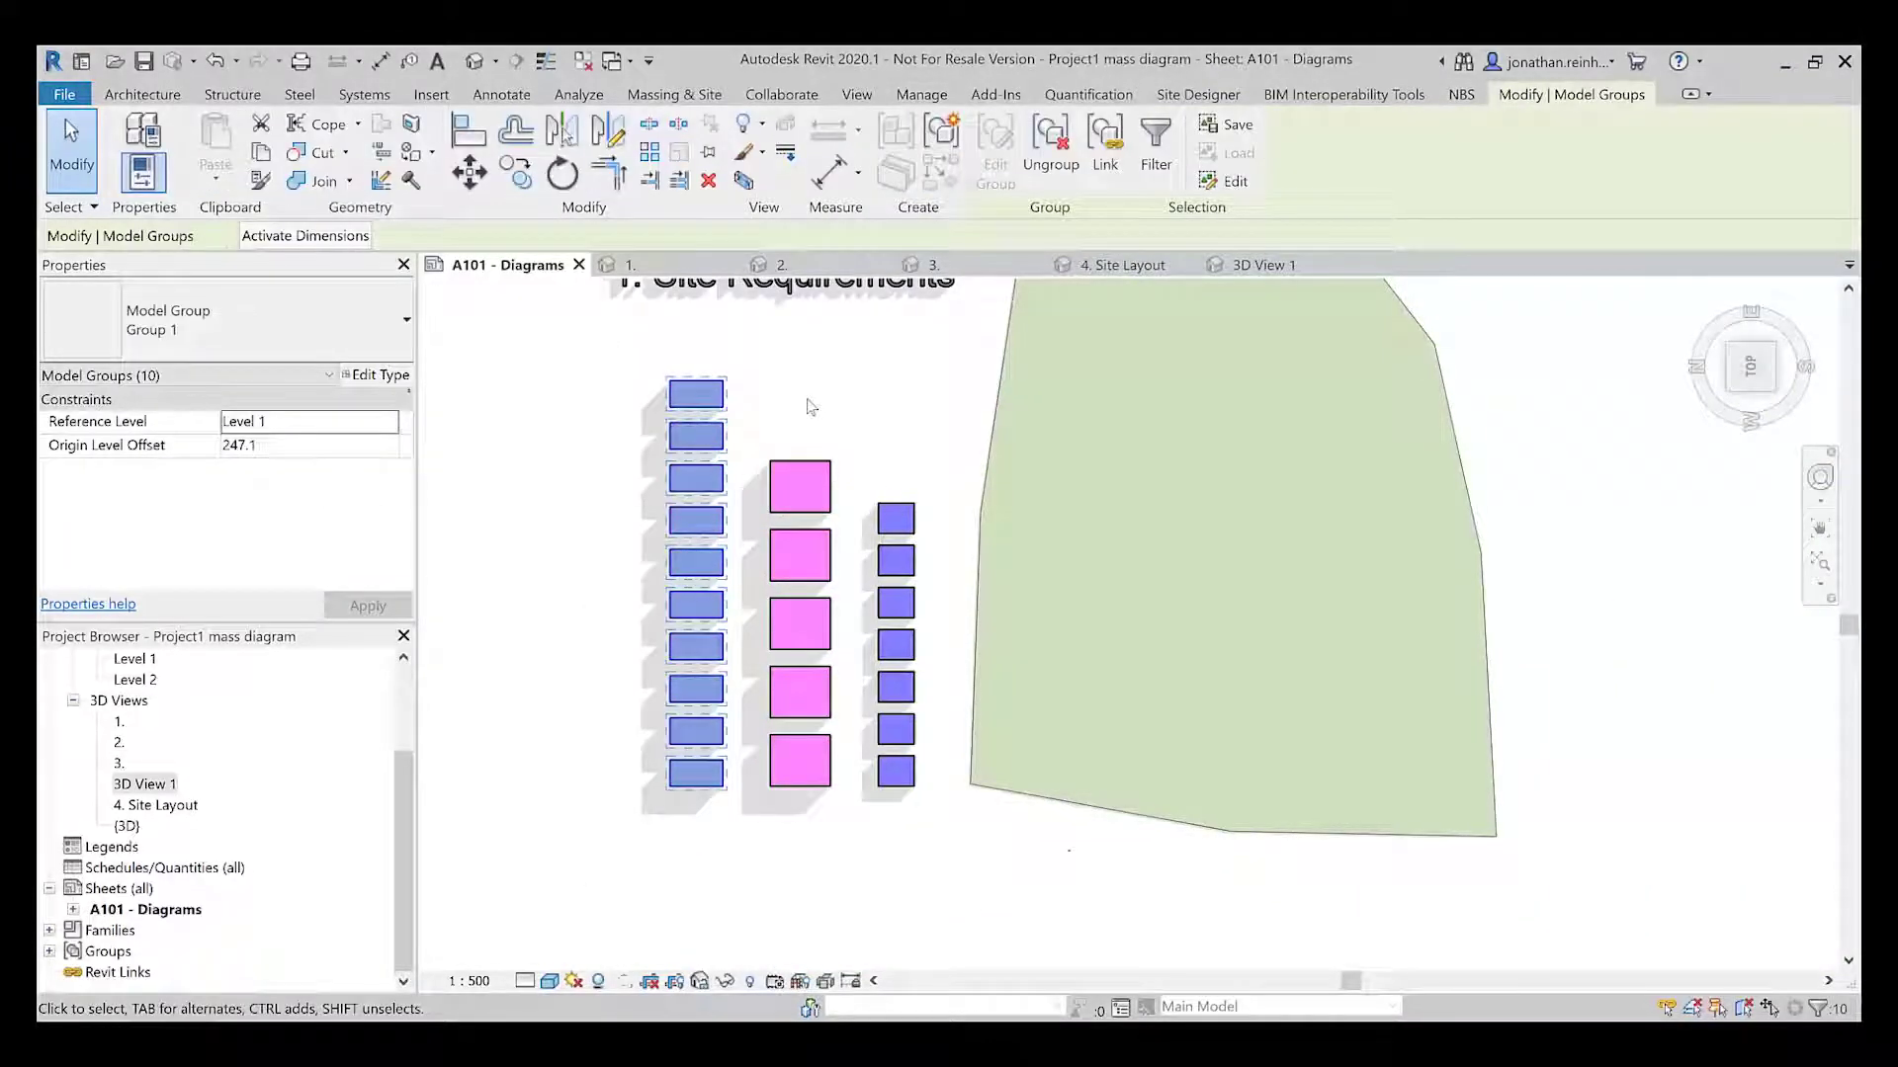
# Review the pink and blue units by selecting individual groups, and deactivate the Site Requirements viewport
pyautogui.click(781, 387)
pyautogui.click(801, 486)
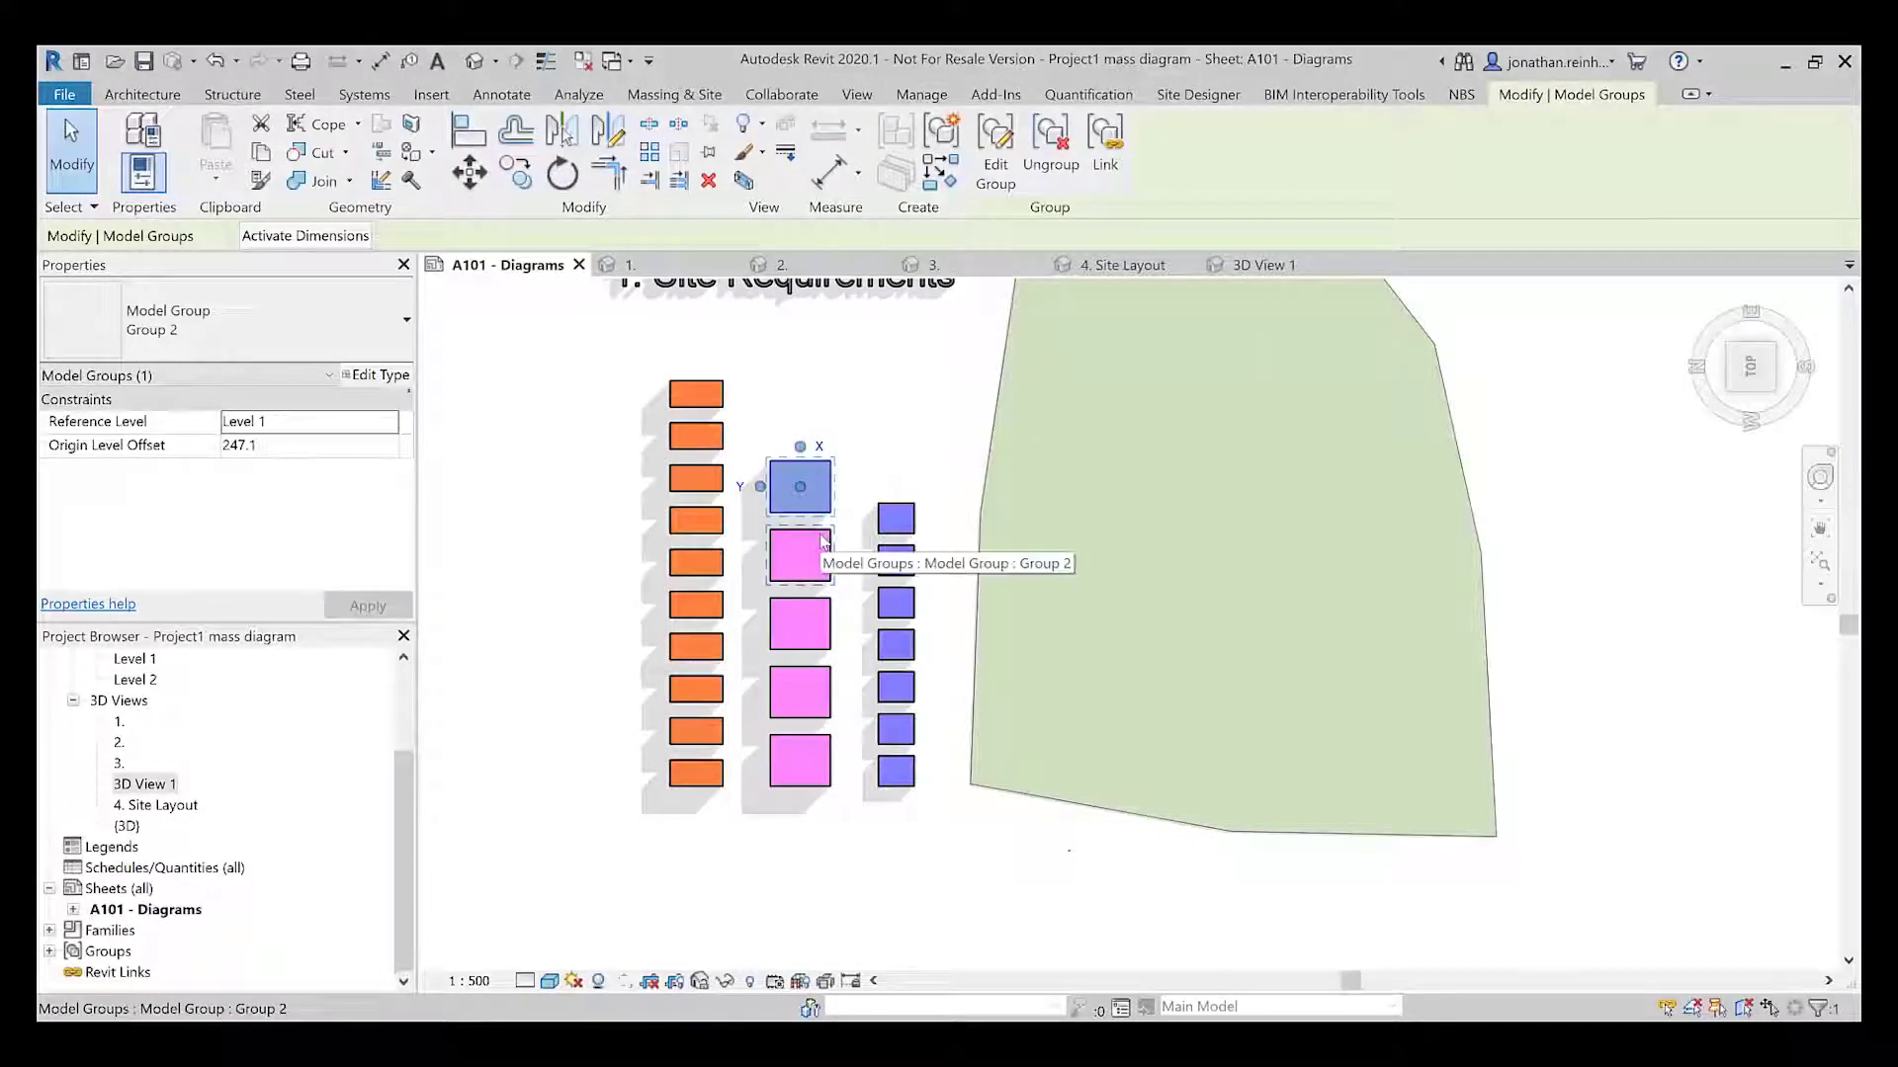
pyautogui.click(799, 615)
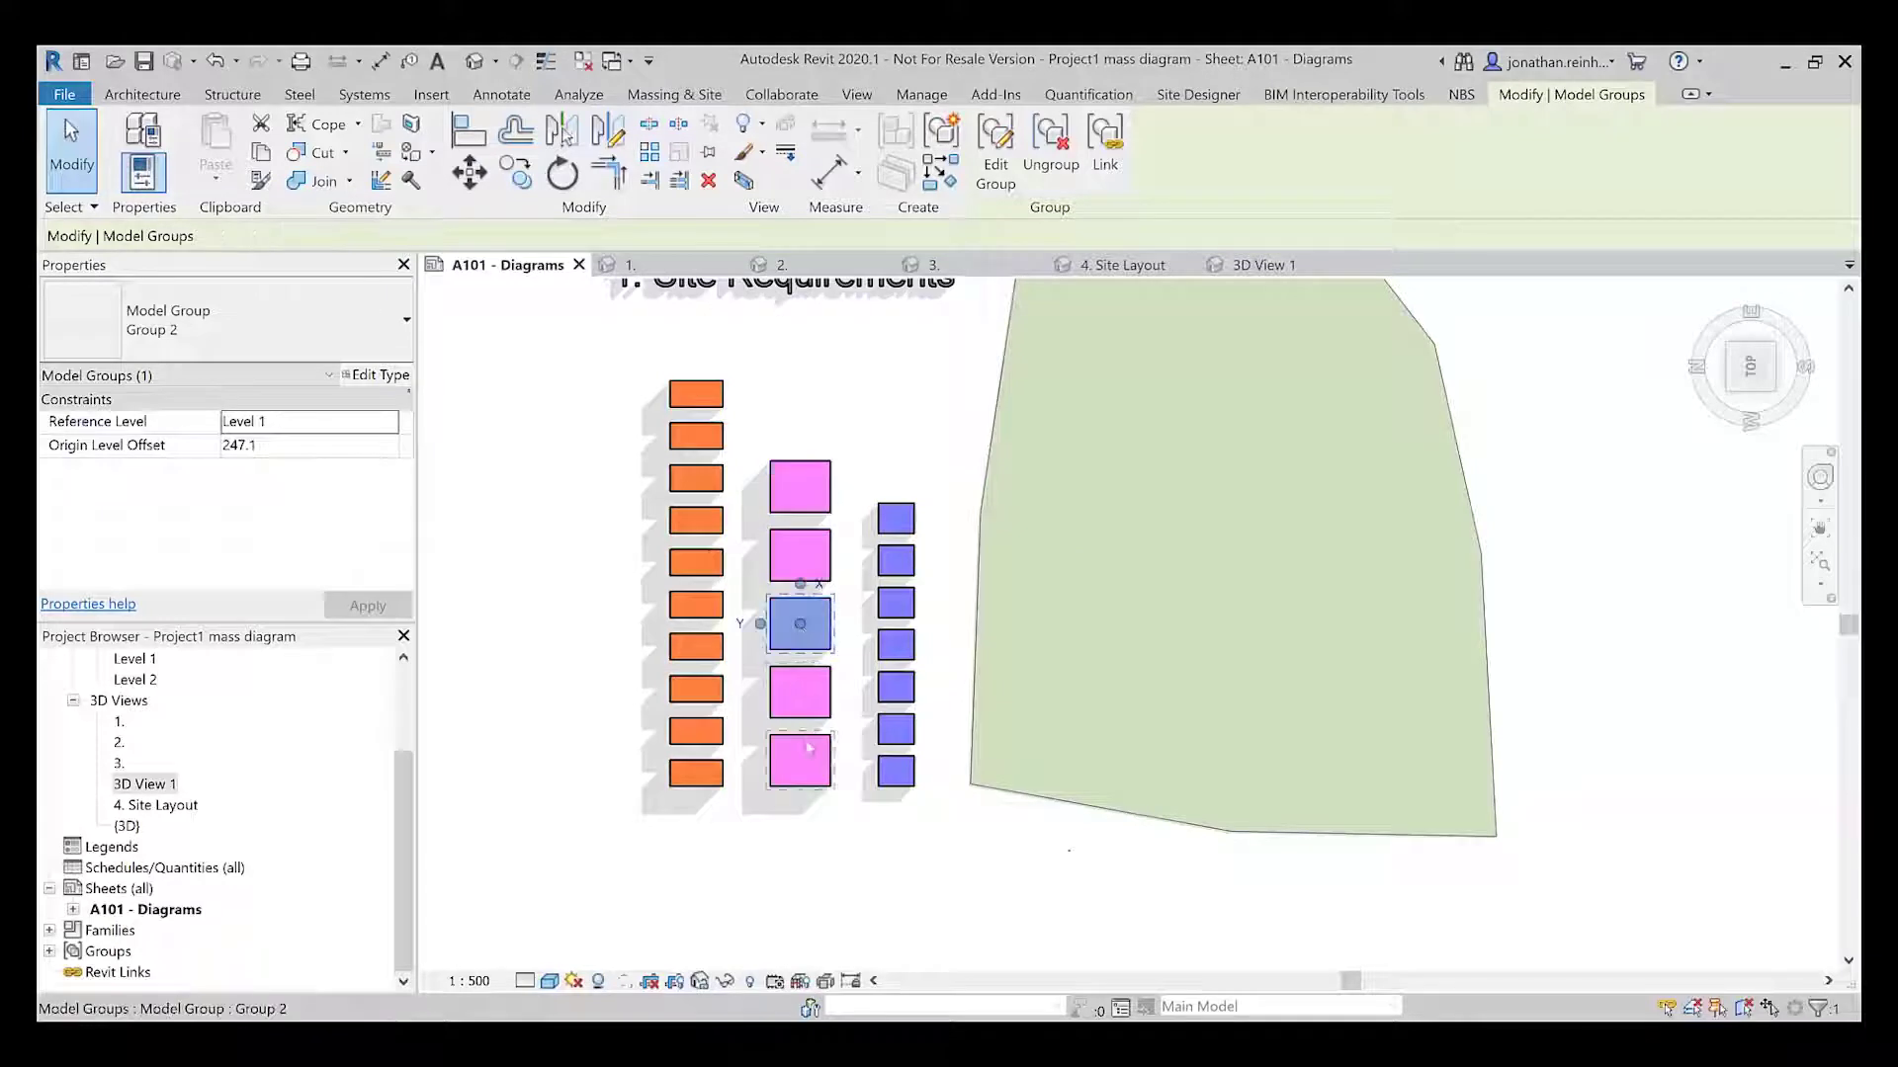
pyautogui.click(807, 712)
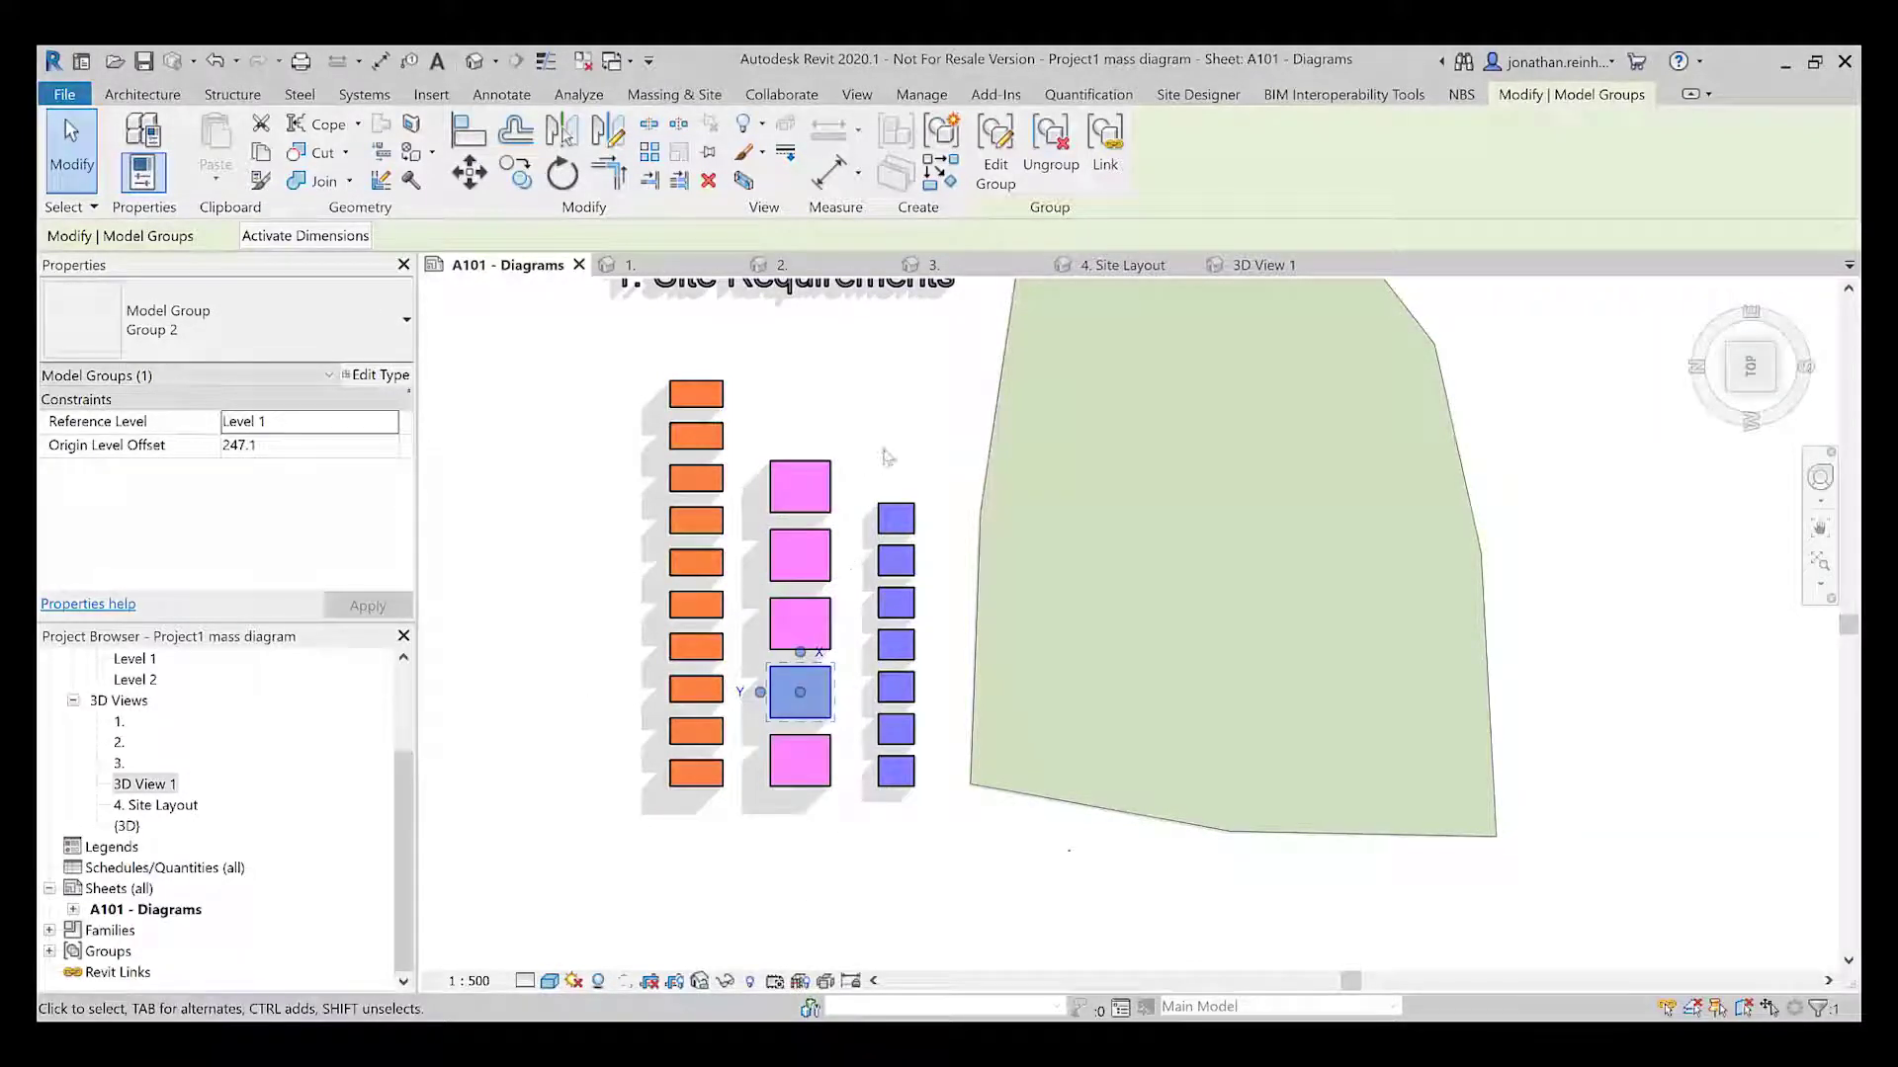
pyautogui.moveTo(885, 455); pyautogui.dragTo(830, 455, button='middle')
pyautogui.click(841, 517)
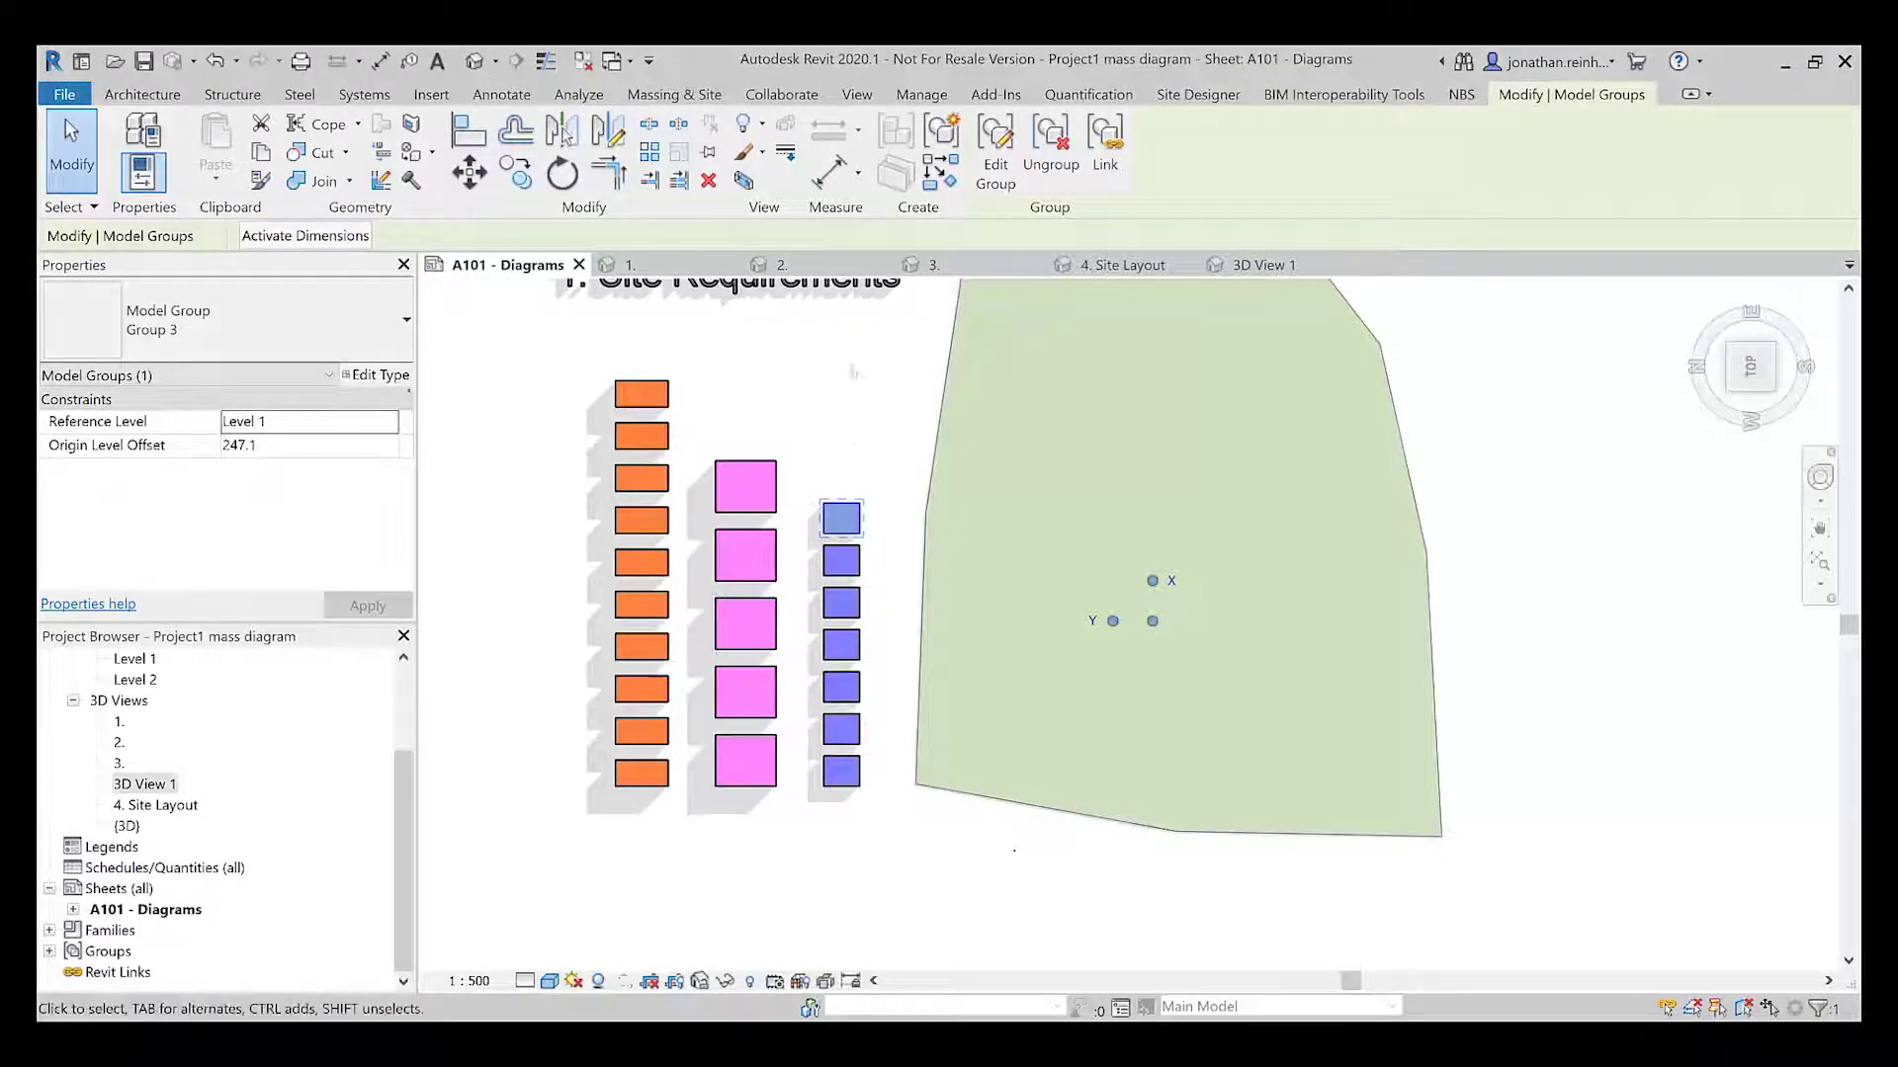
pyautogui.scroll(-5, 853, 370)
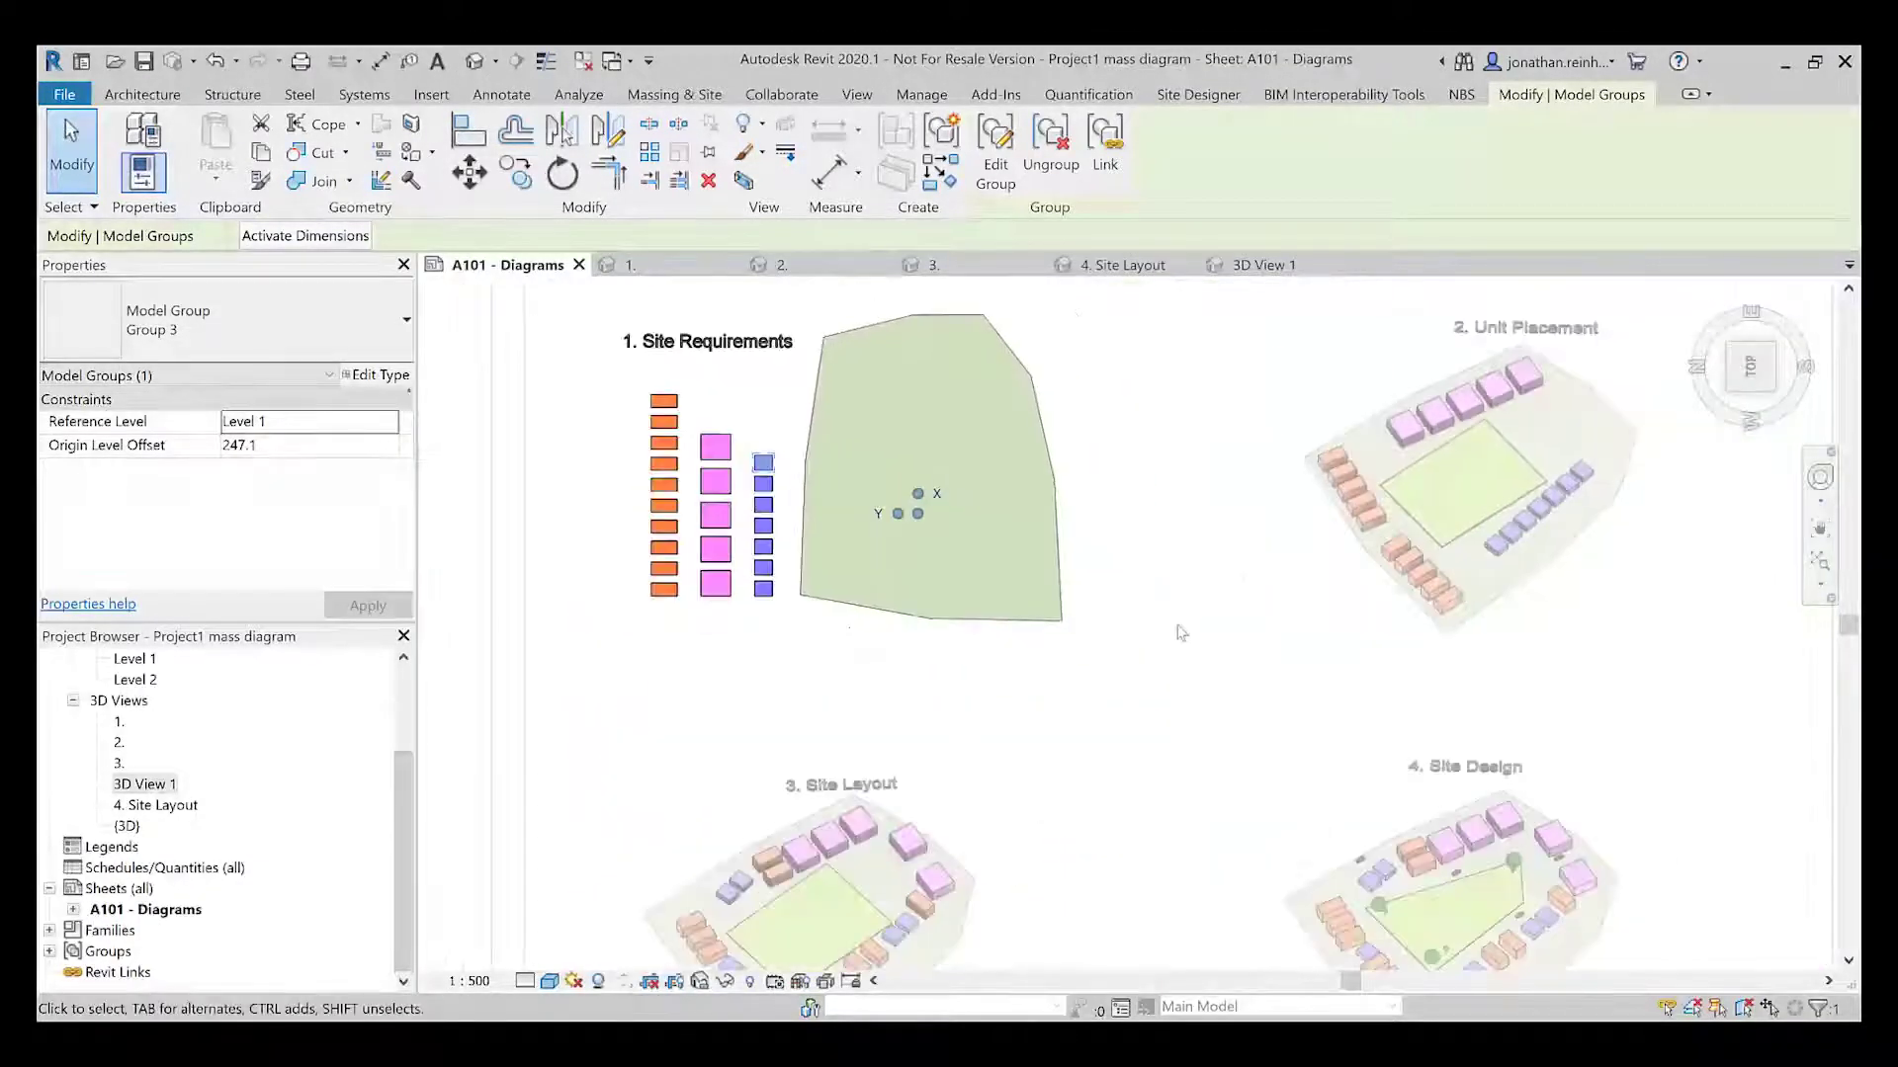
pyautogui.doubleClick(1186, 596)
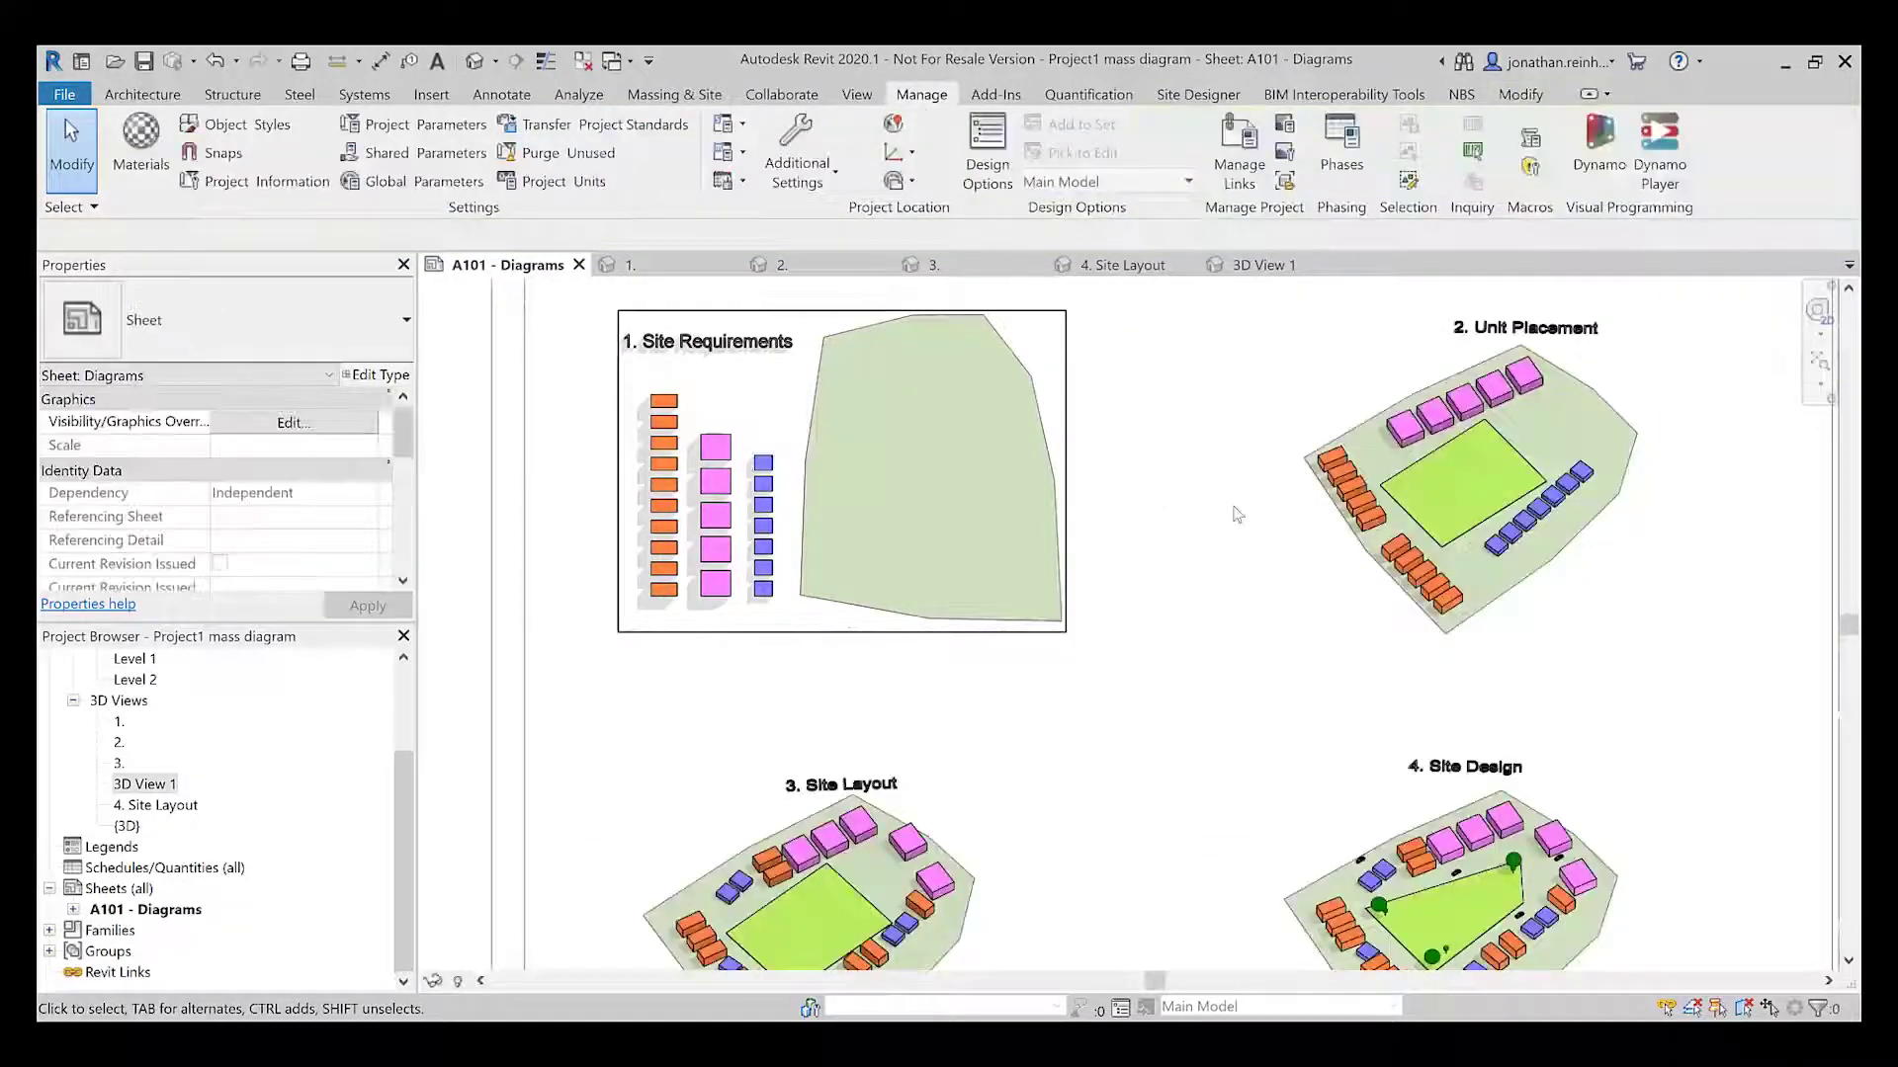
# Compare the empty site outline with the 2. Unit Placement diagram, examining how the units surround the green rectangle
pyautogui.moveTo(1247, 518); pyautogui.dragTo(1119, 542, button='middle')
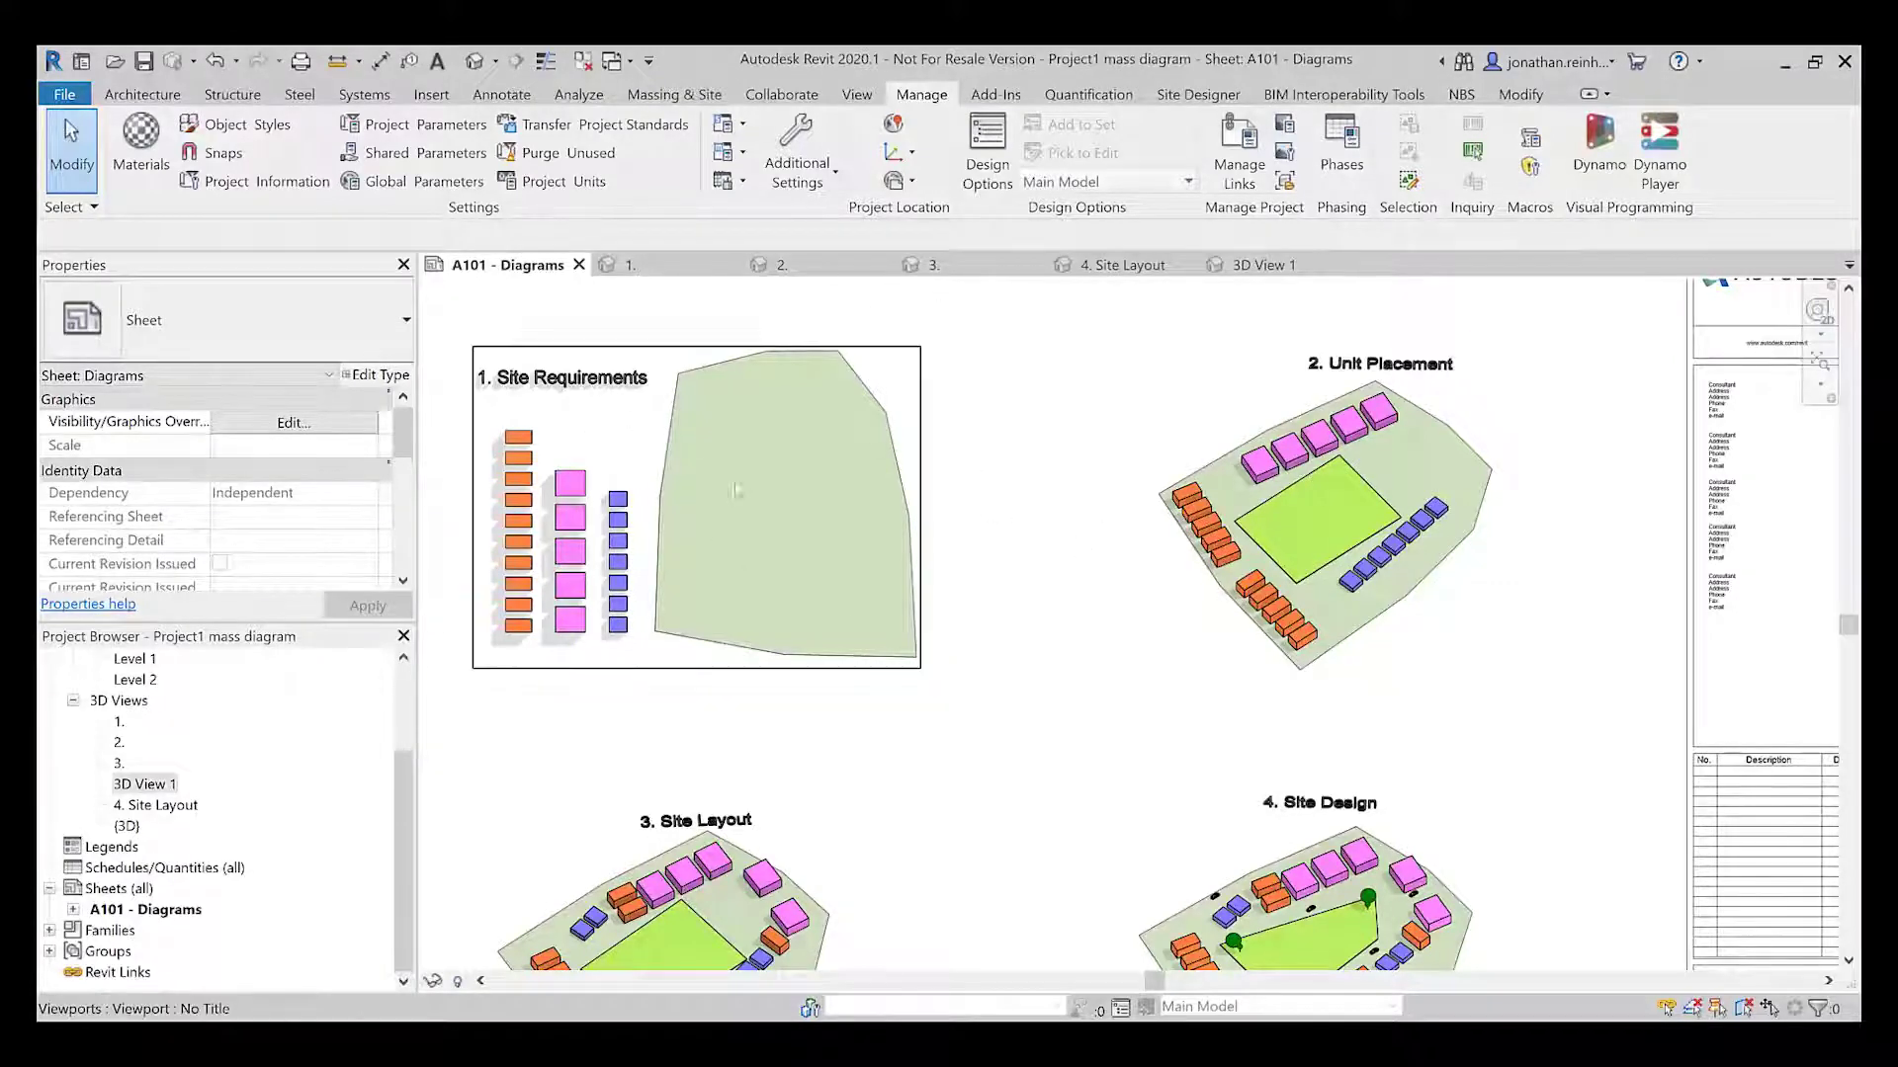
pyautogui.moveTo(1047, 445); pyautogui.dragTo(810, 422, button='middle')
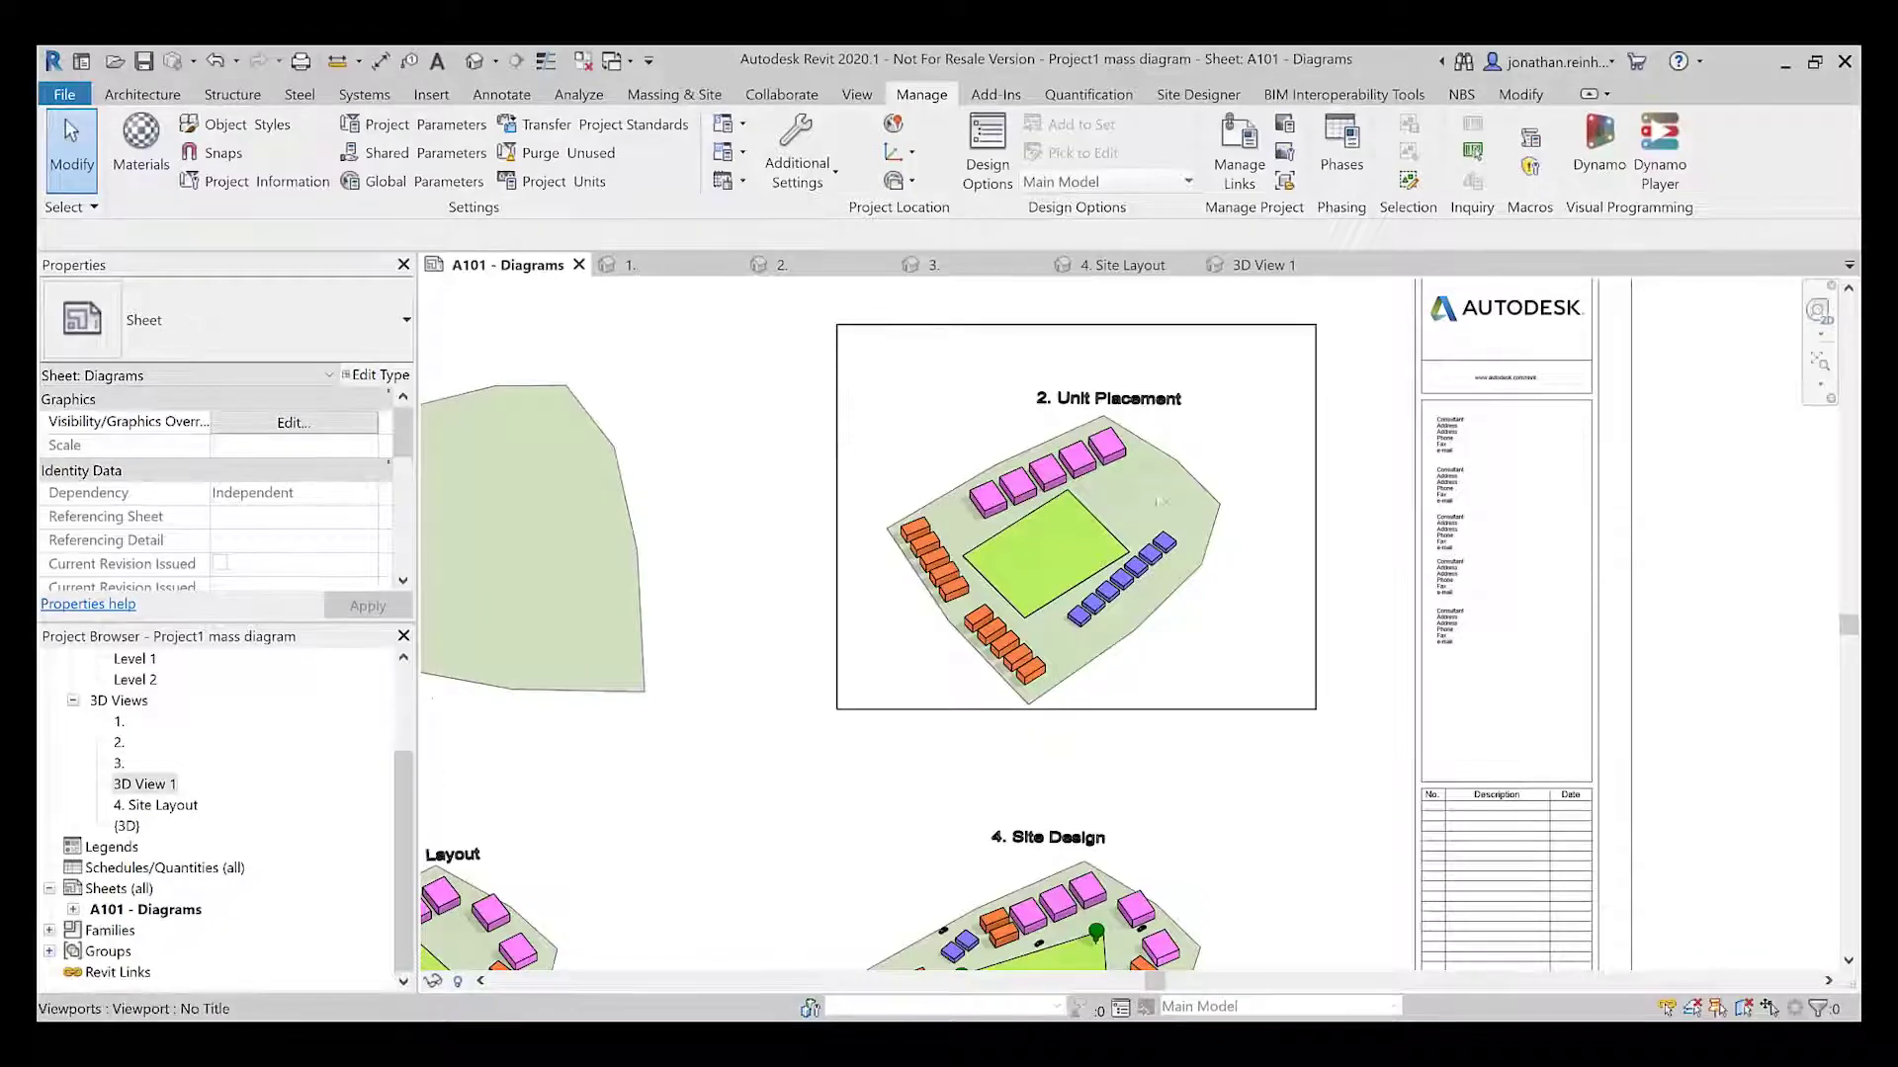
pyautogui.scroll(4, 1160, 502)
pyautogui.scroll(-2, 1158, 425)
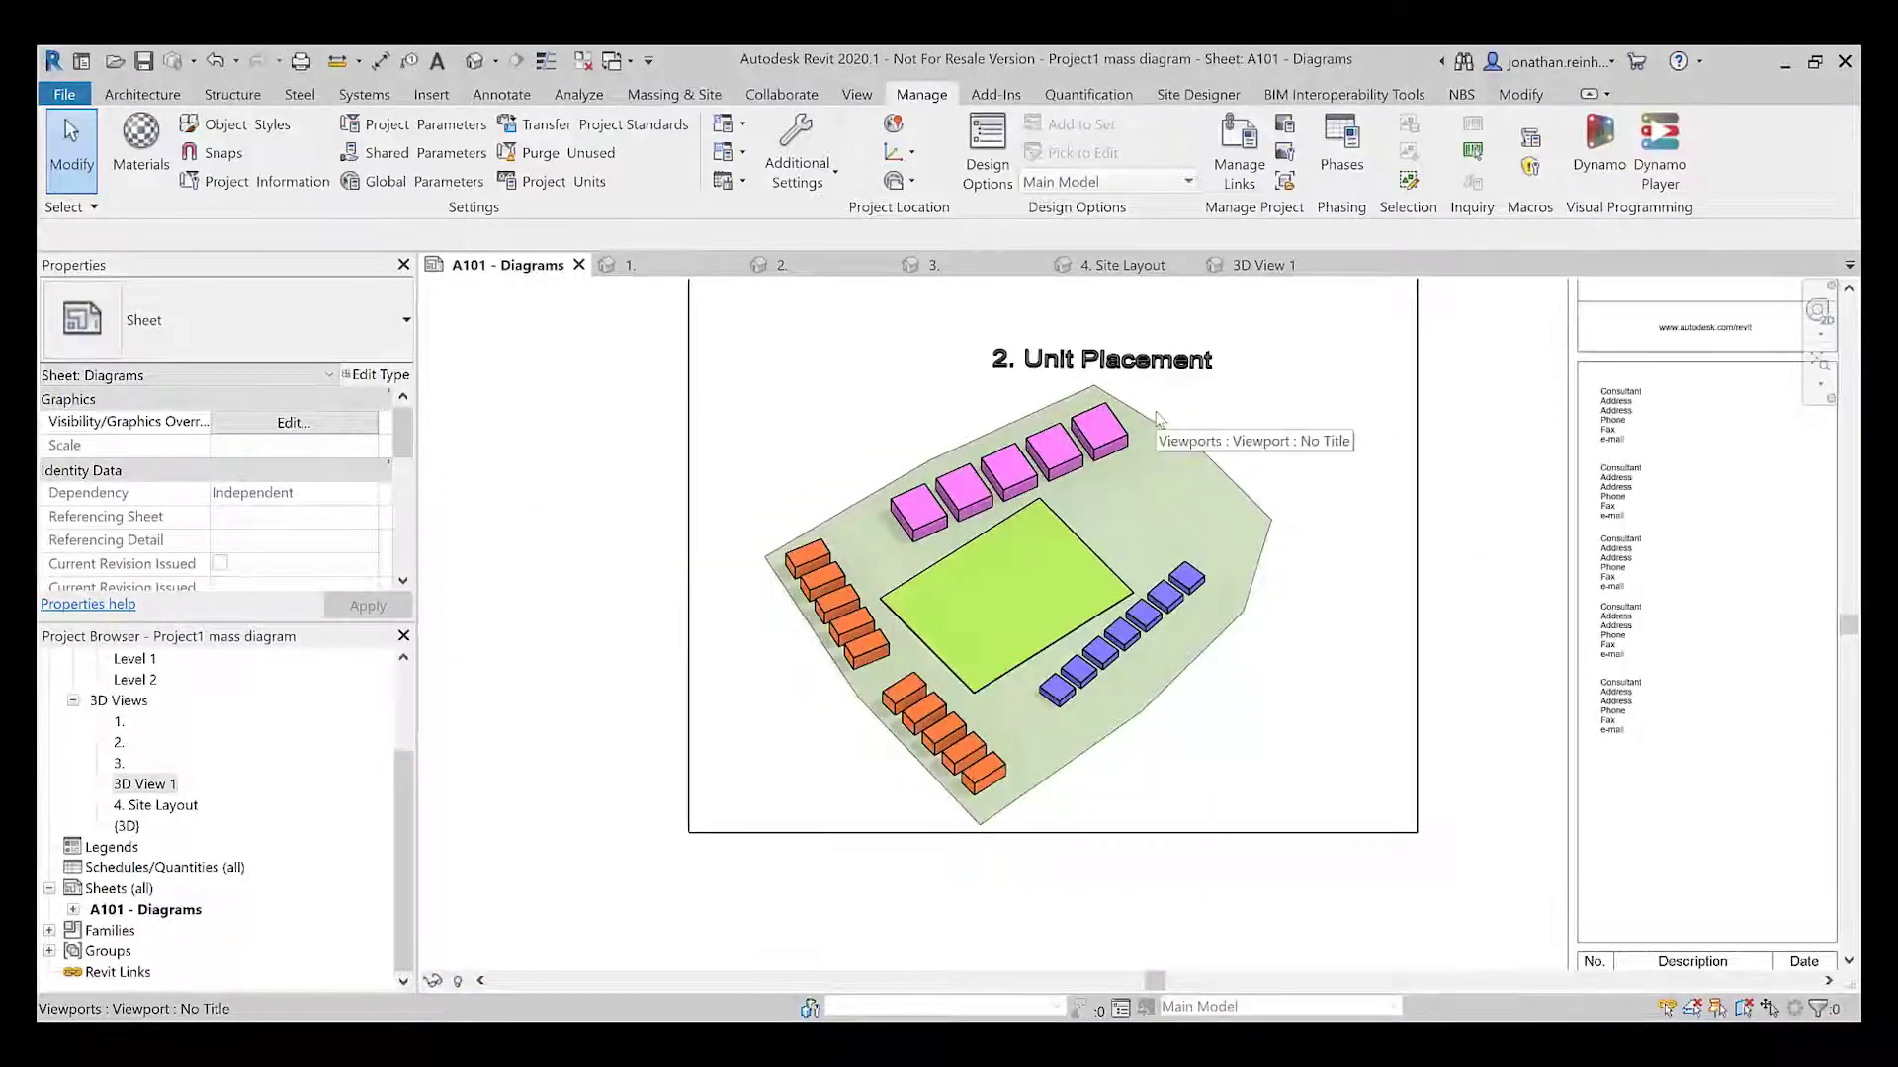
pyautogui.scroll(-3, 1257, 667)
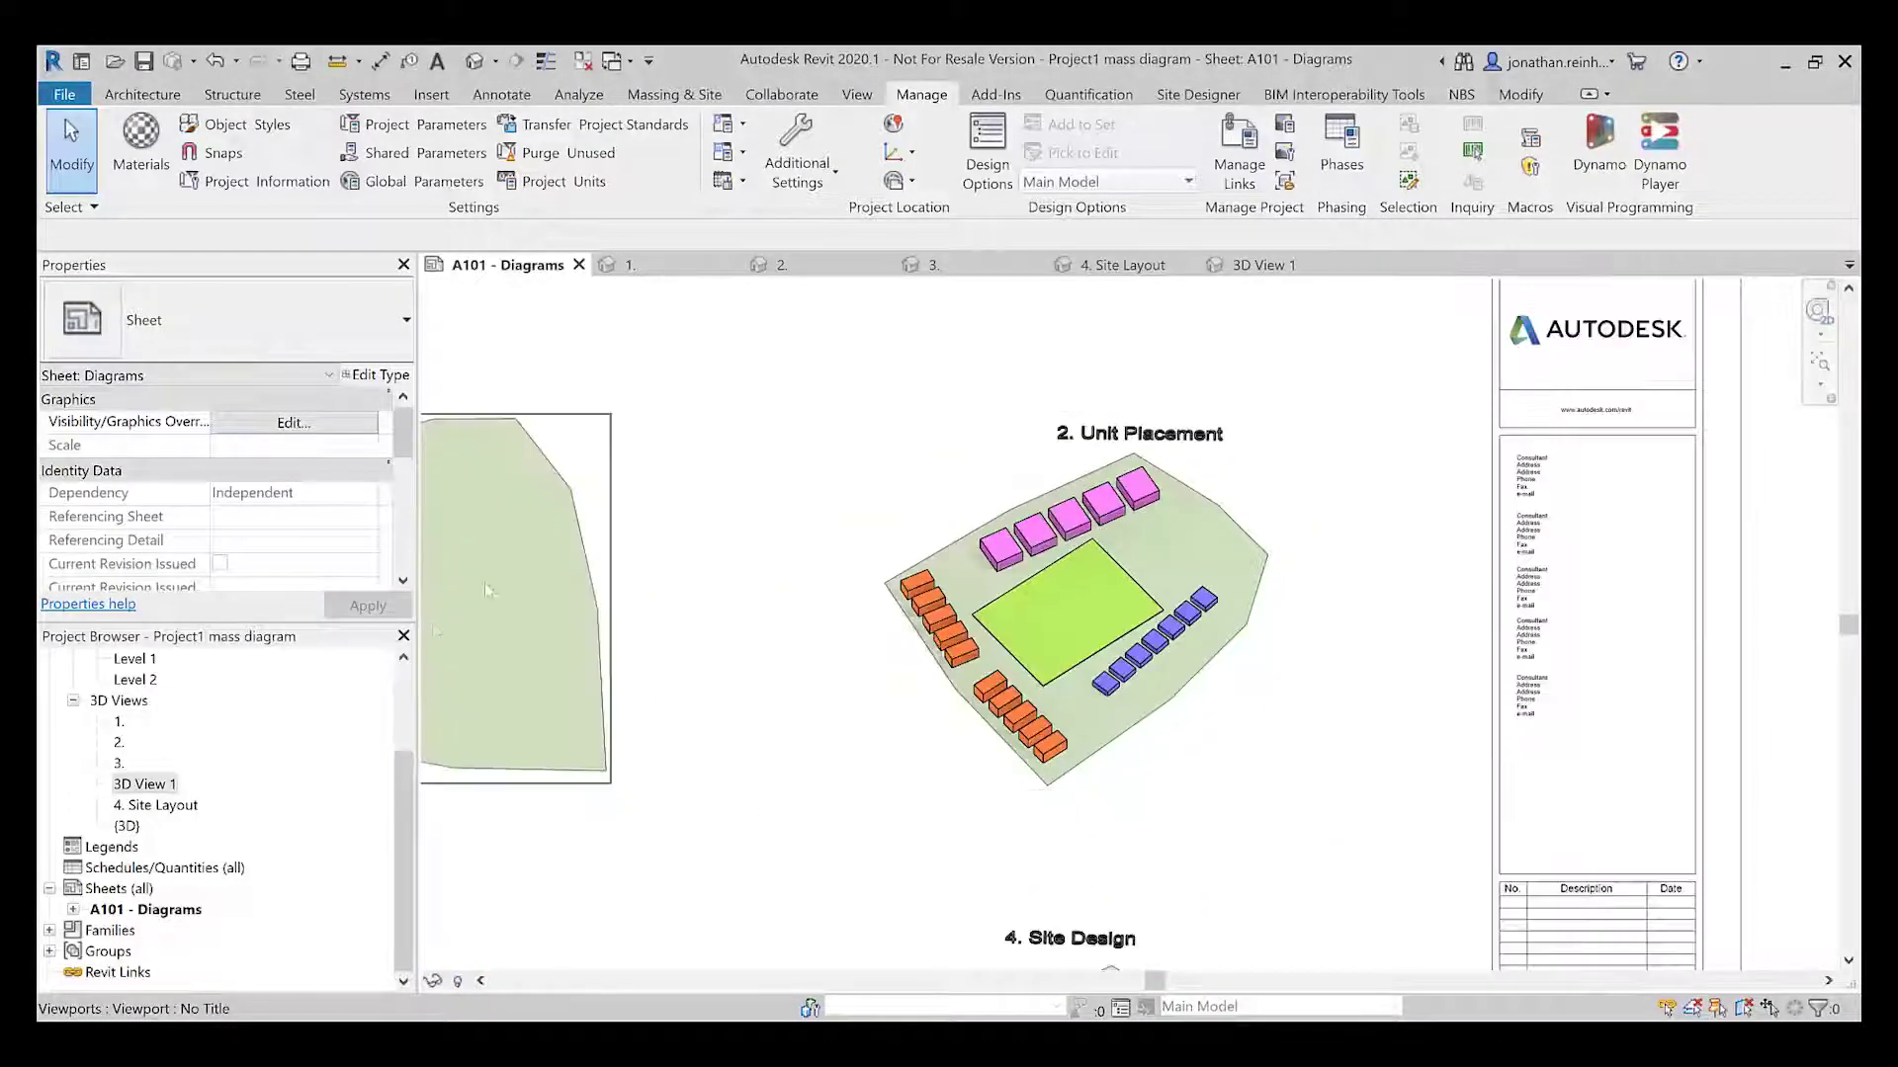
pyautogui.moveTo(598, 613); pyautogui.dragTo(1119, 580, button='middle')
pyautogui.moveTo(1250, 635); pyautogui.dragTo(787, 597, button='middle')
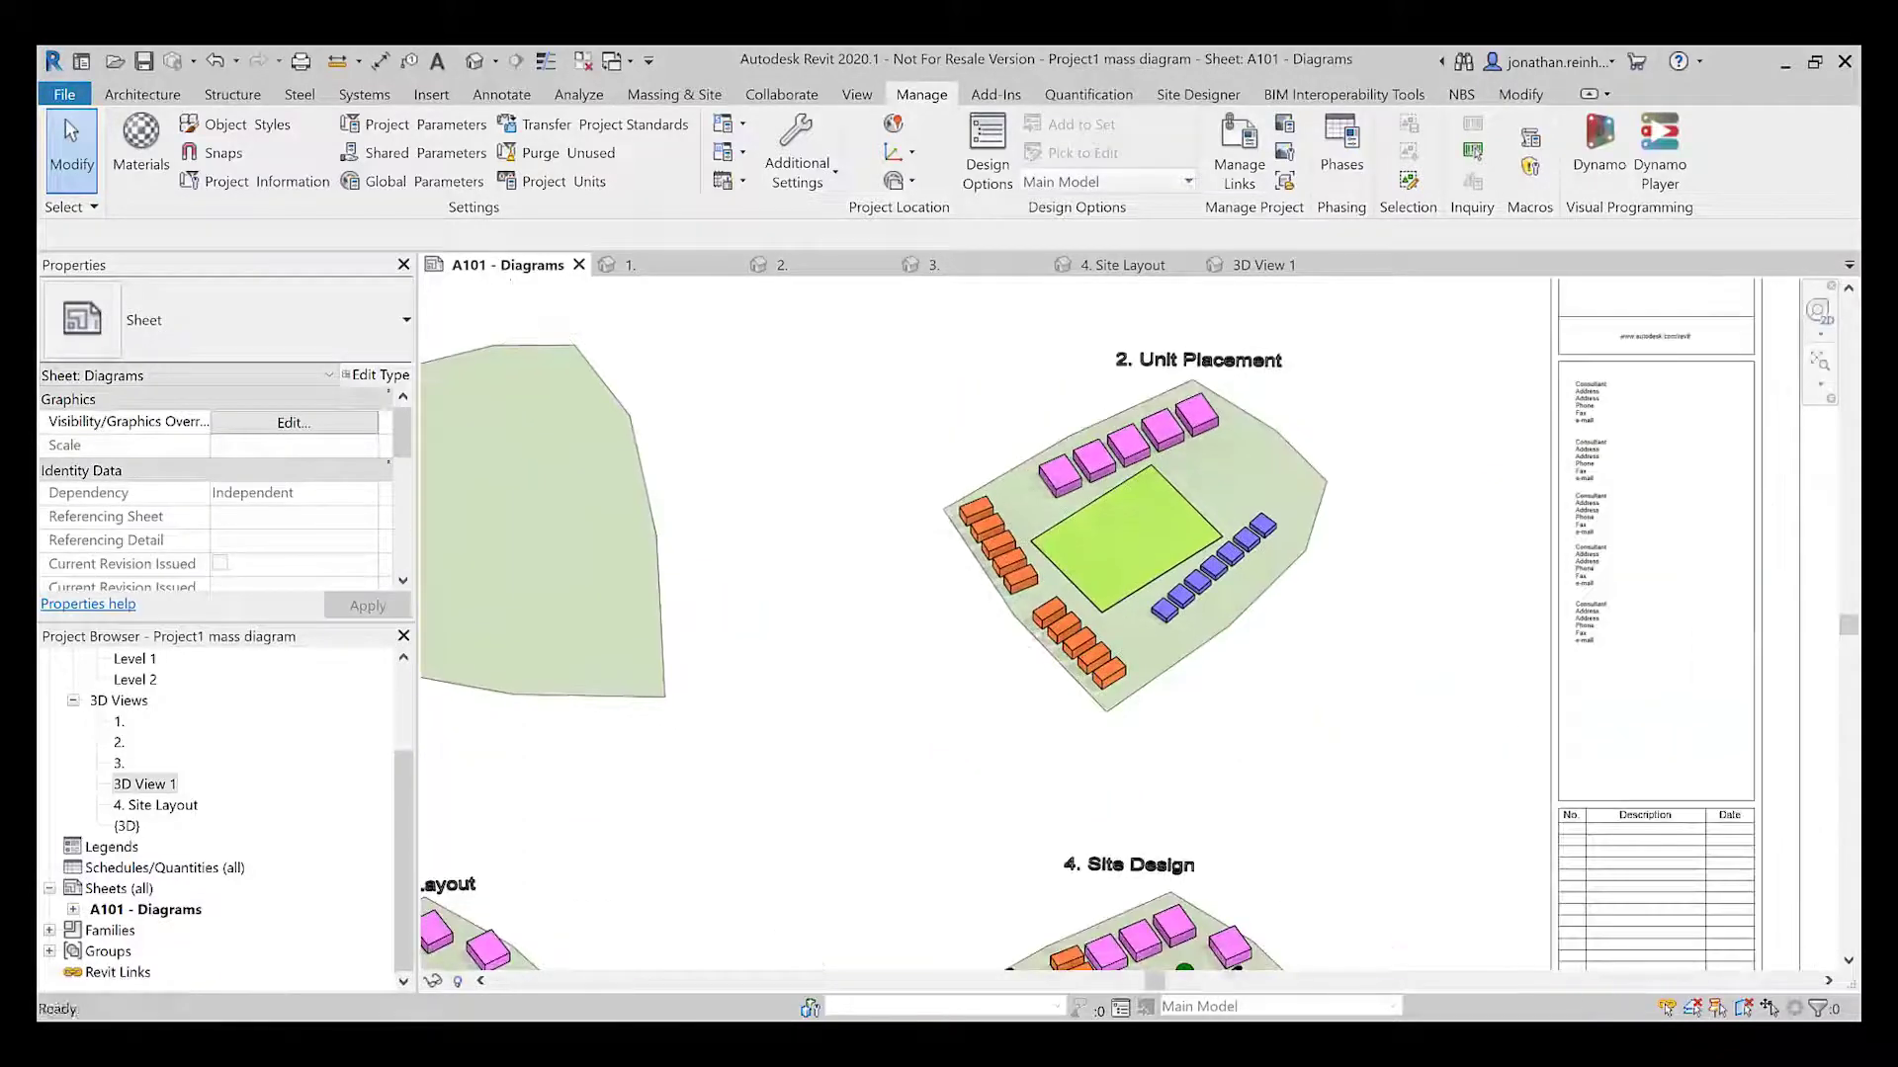
pyautogui.scroll(1, 1191, 563)
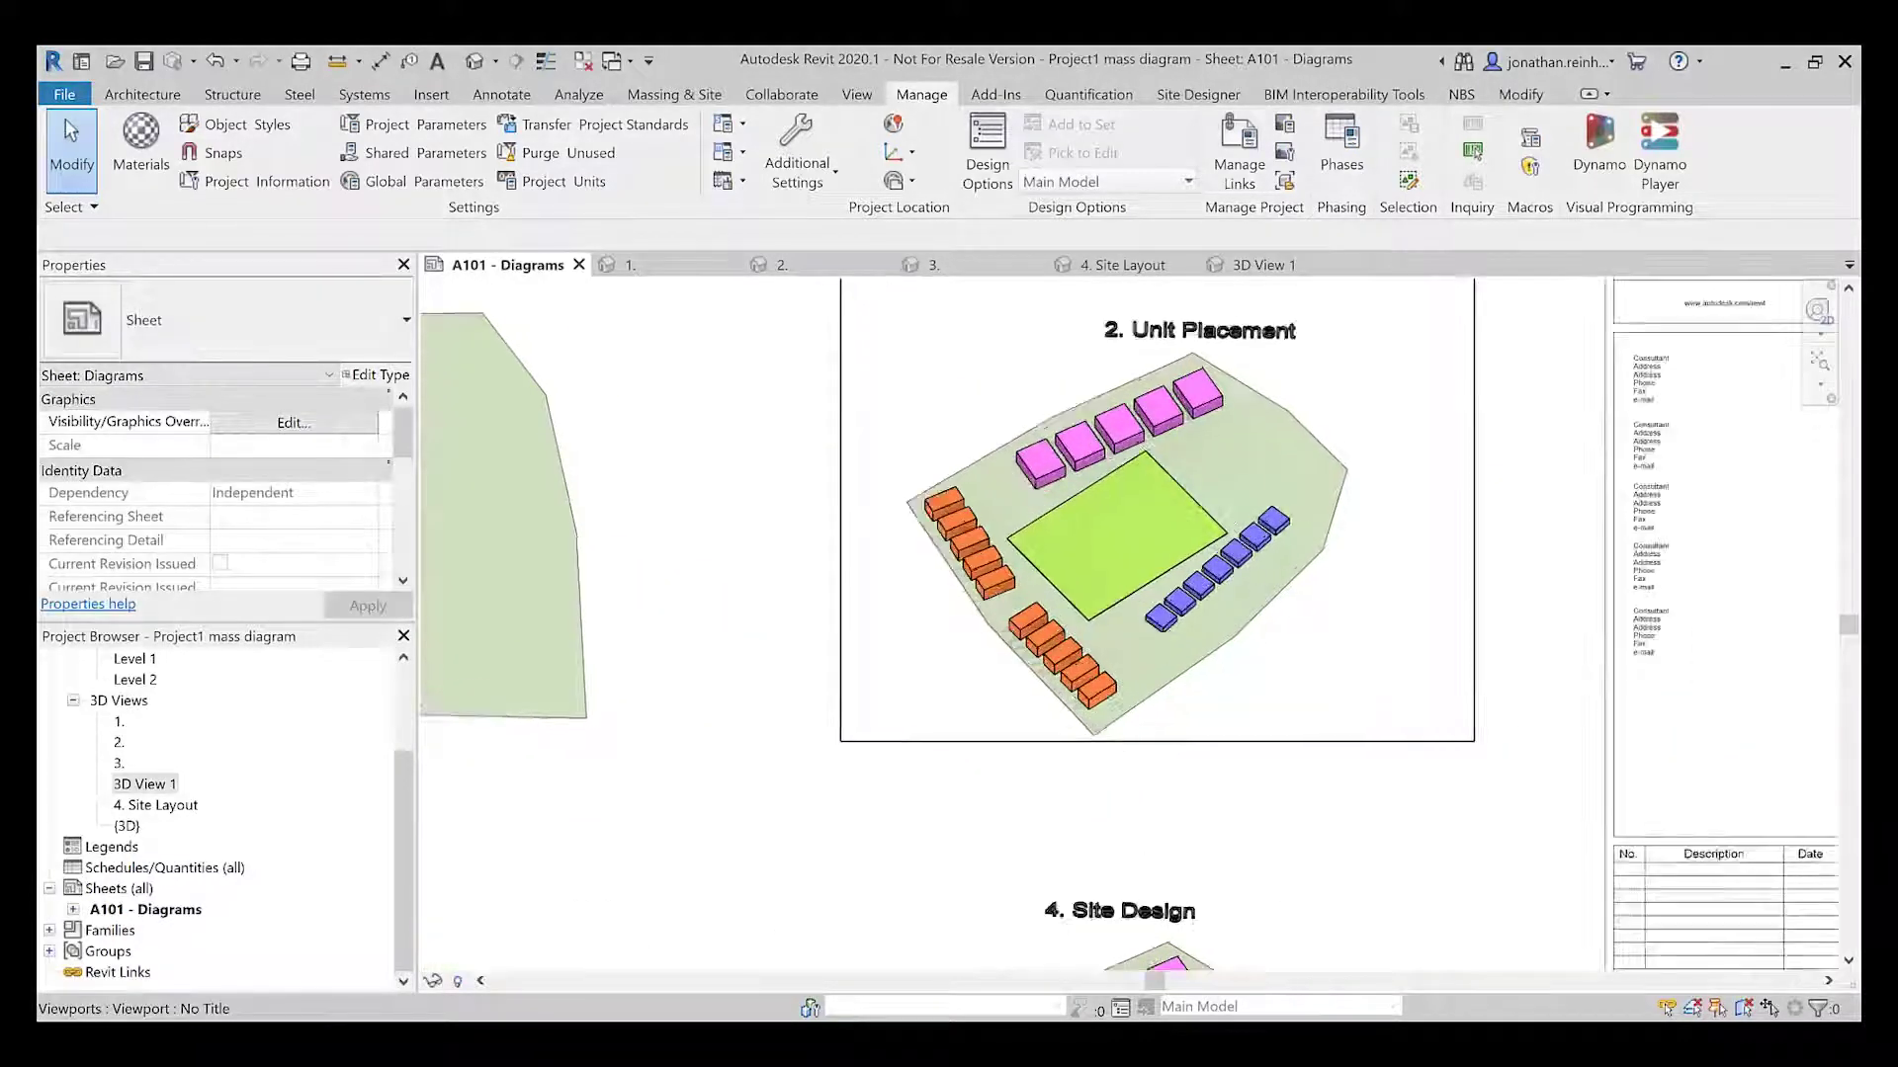
pyautogui.scroll(-4, 1186, 491)
pyautogui.scroll(4, 1186, 492)
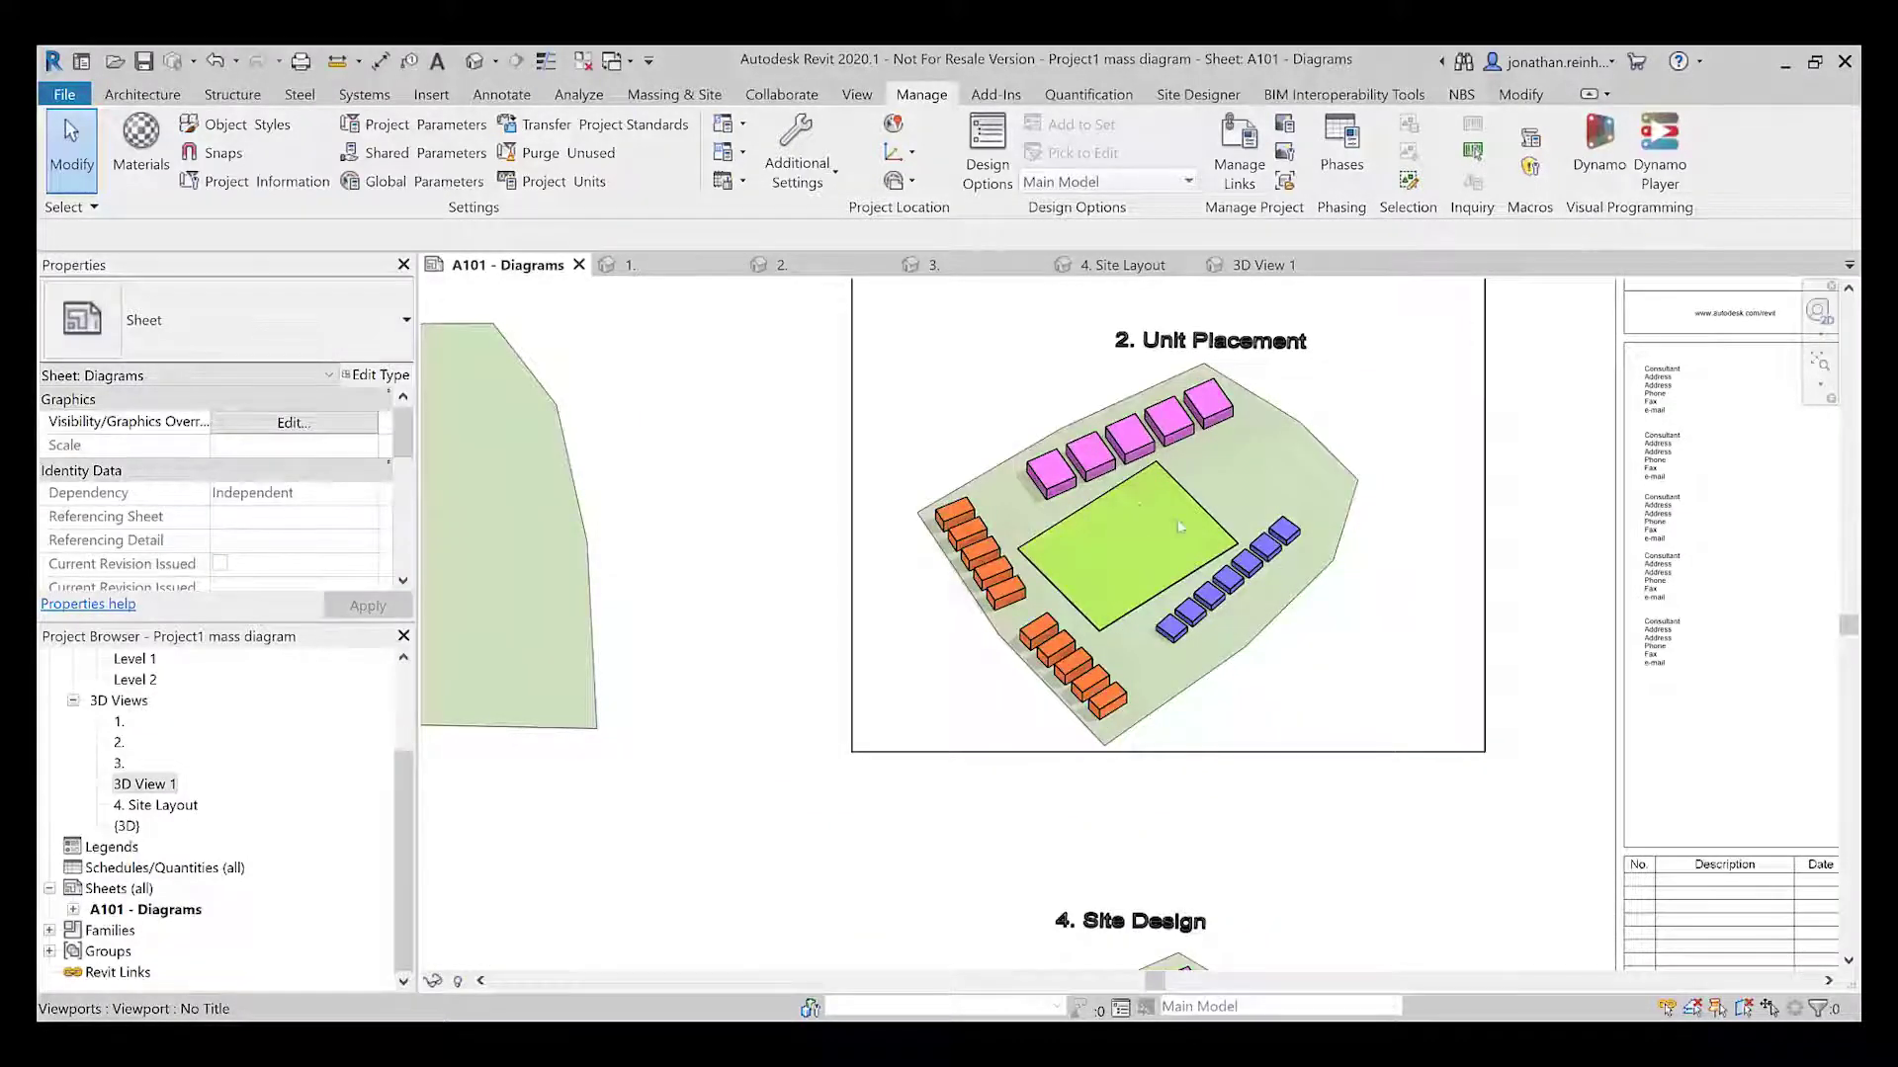
# Examine the mixed arrangement of units around the green rectangle in the 3. Site Layout diagram
pyautogui.scroll(-3, 1179, 527)
pyautogui.scroll(2, 1153, 500)
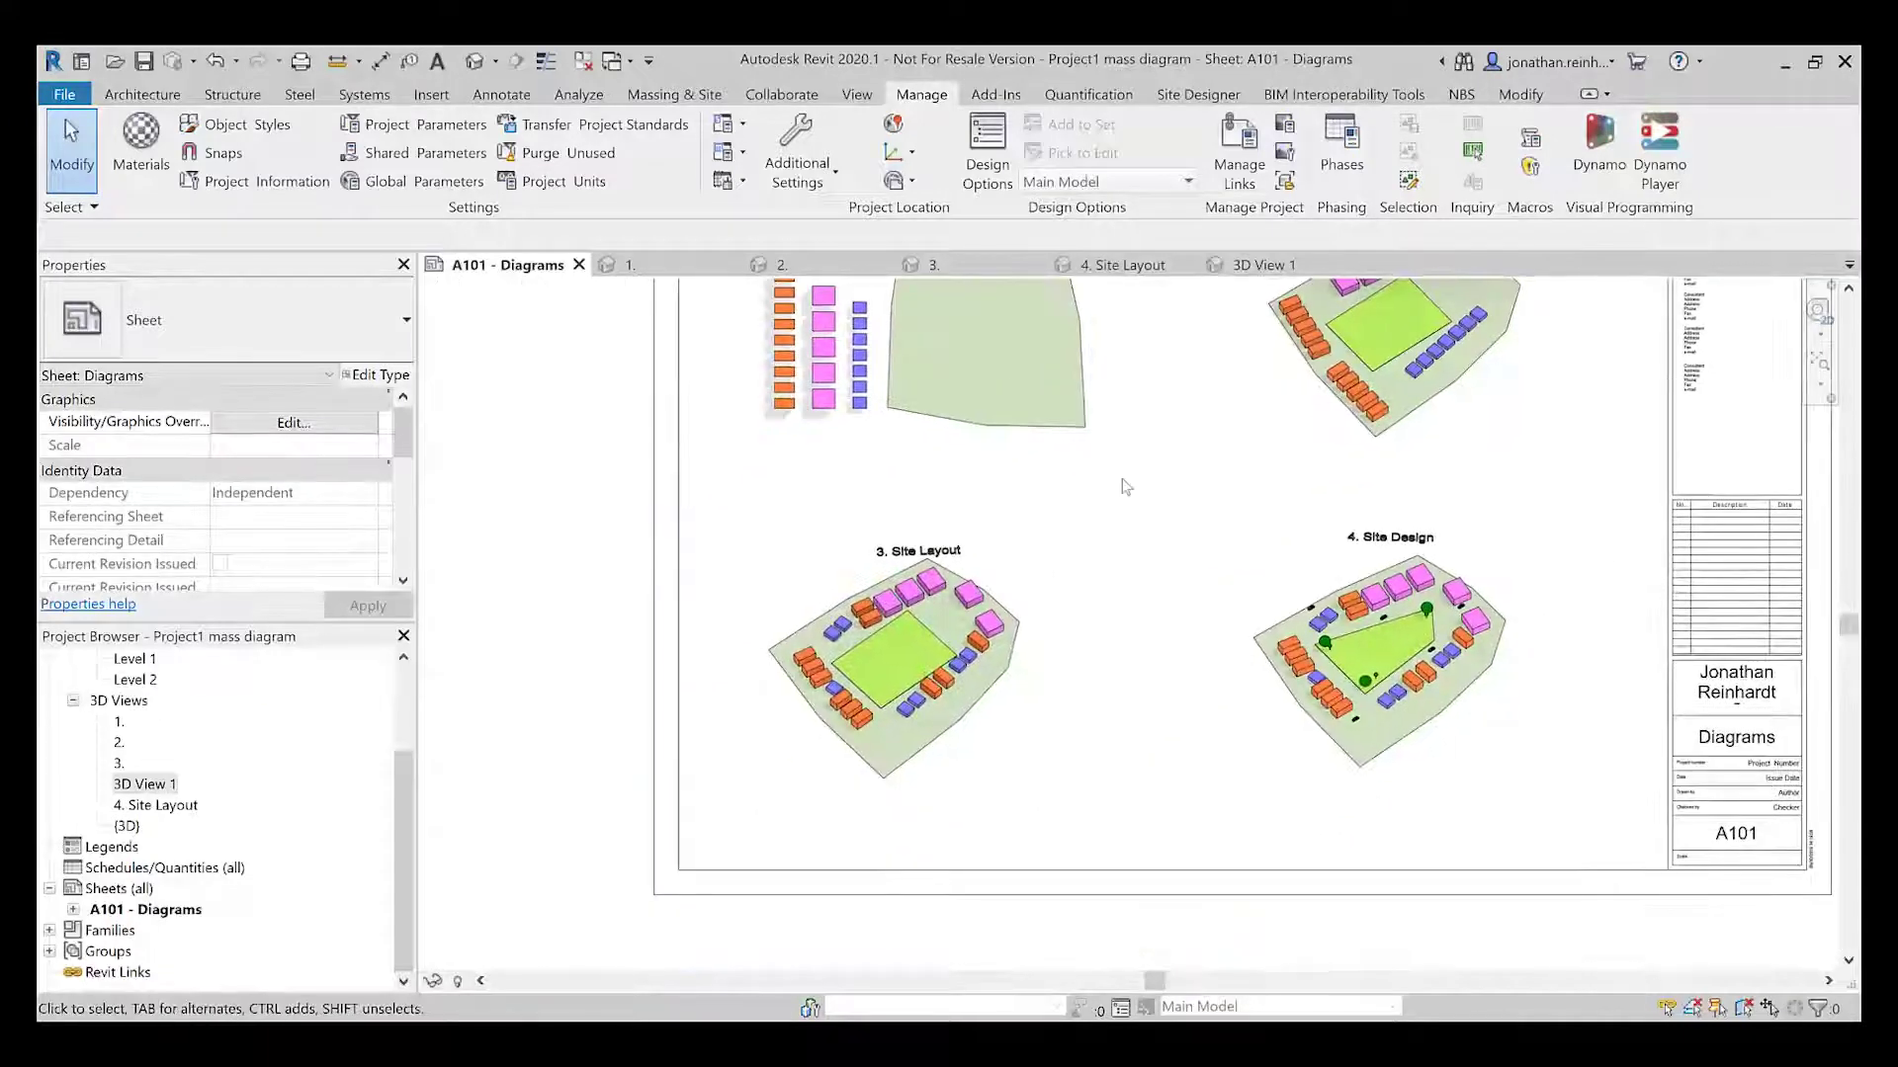
pyautogui.scroll(3, 856, 687)
pyautogui.scroll(1, 856, 687)
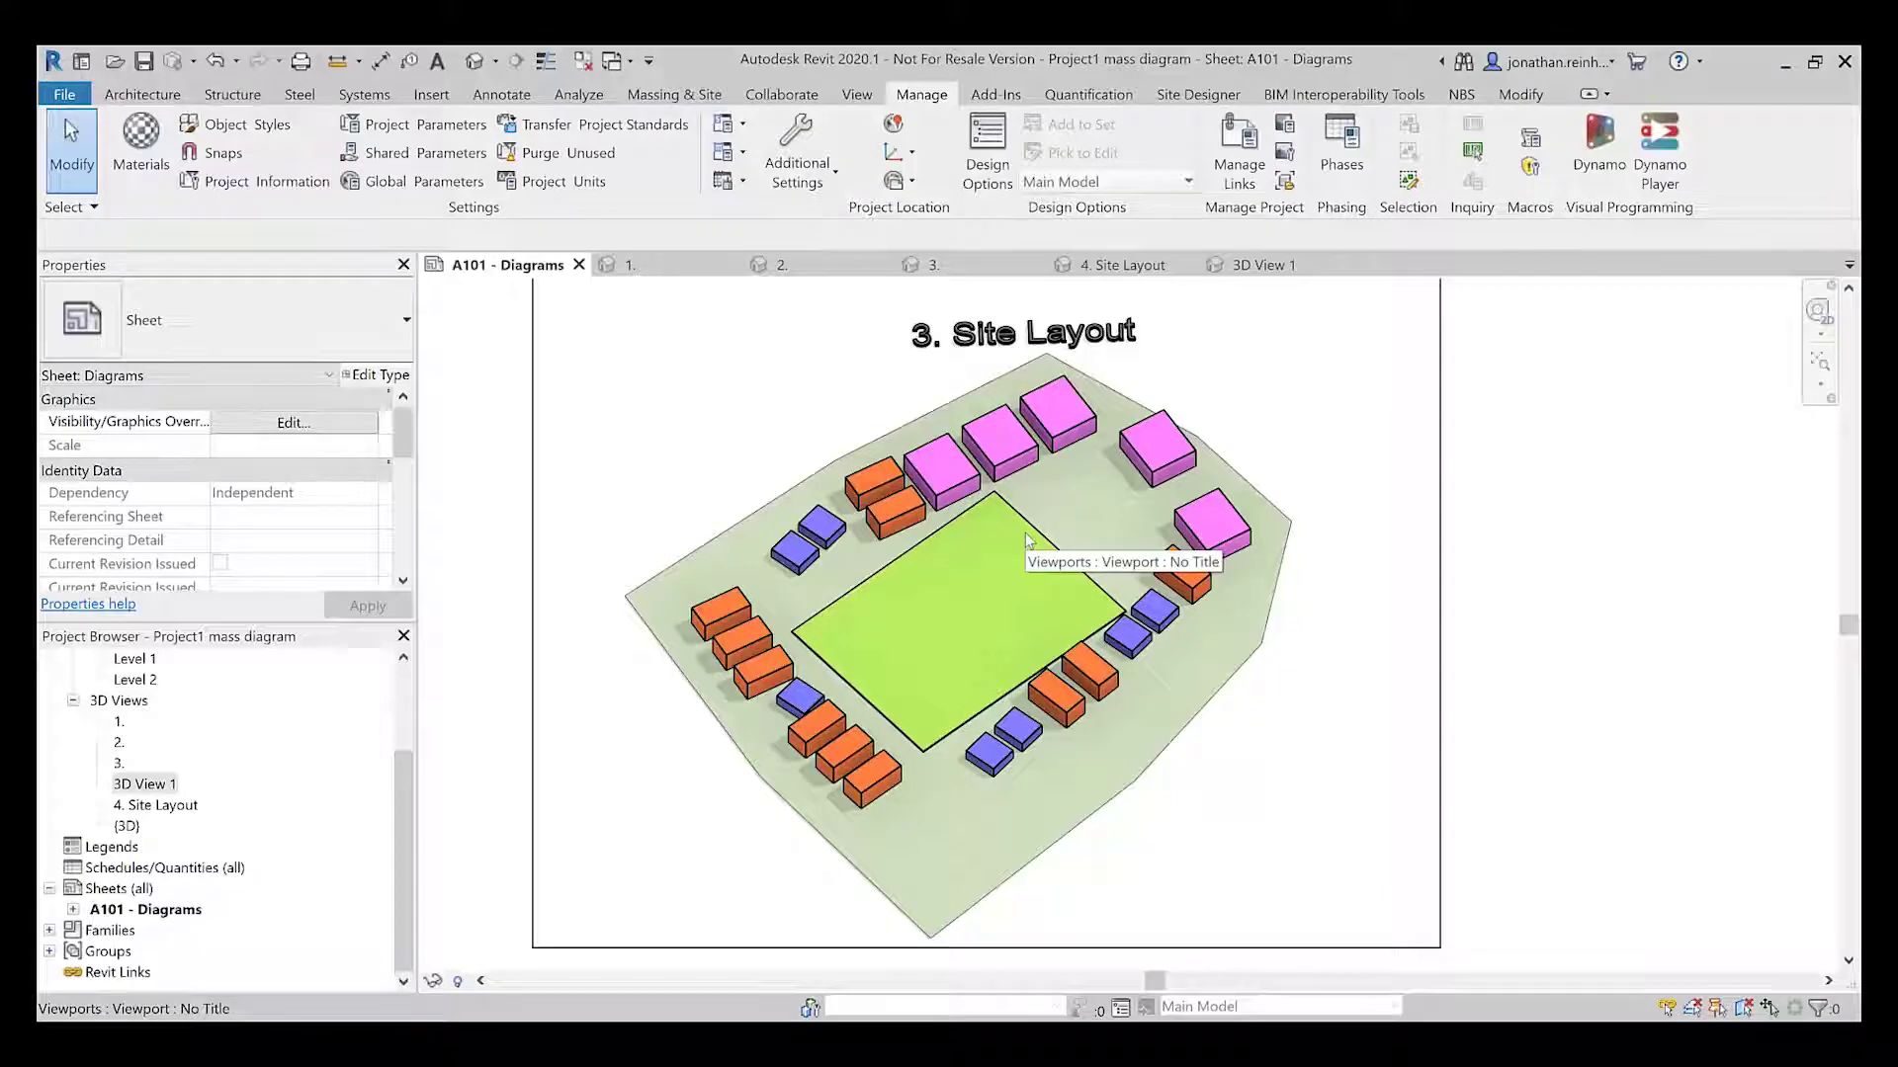
pyautogui.scroll(-2, 835, 559)
# Inspect the reshaped green space, trees, cars and building shadows in the 4. Site Design diagram, and return to the full sheet
pyautogui.moveTo(1779, 843); pyautogui.dragTo(1150, 828, button='middle')
pyautogui.scroll(3, 1169, 560)
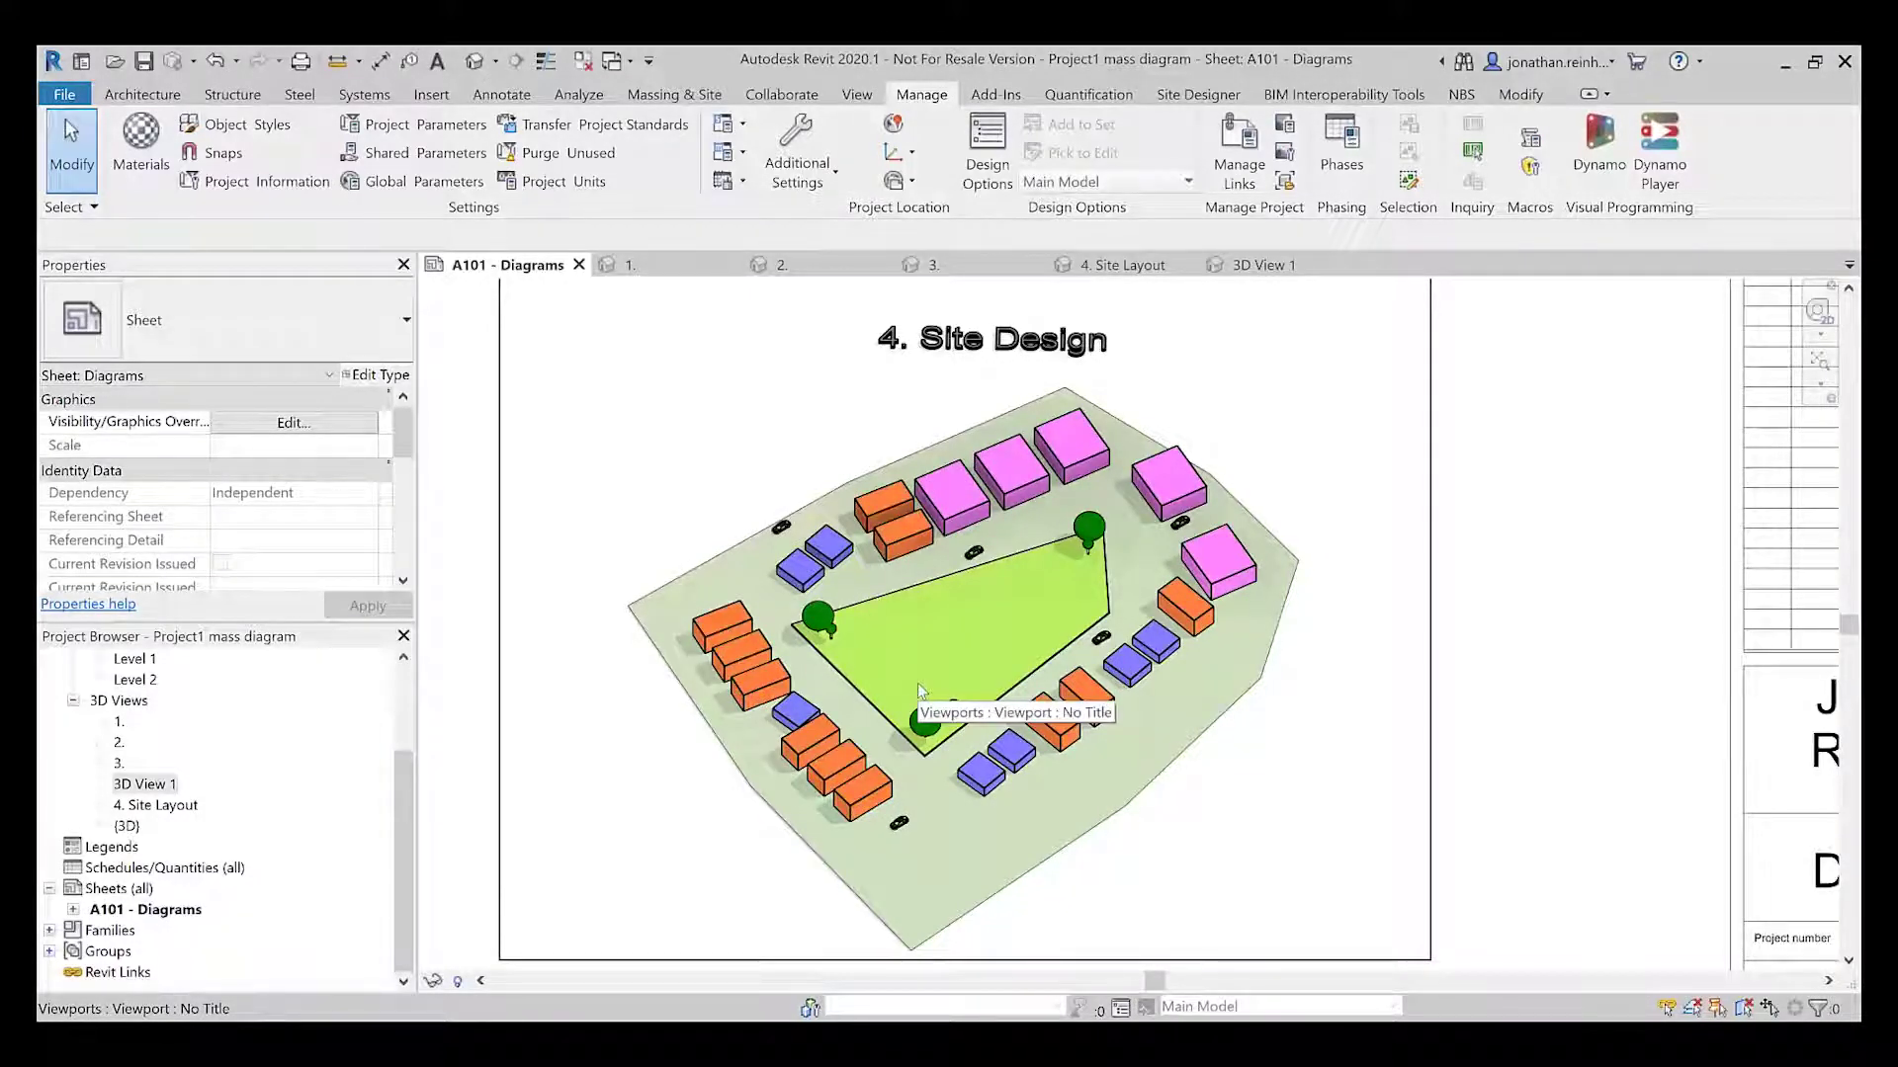
pyautogui.scroll(2, 1074, 661)
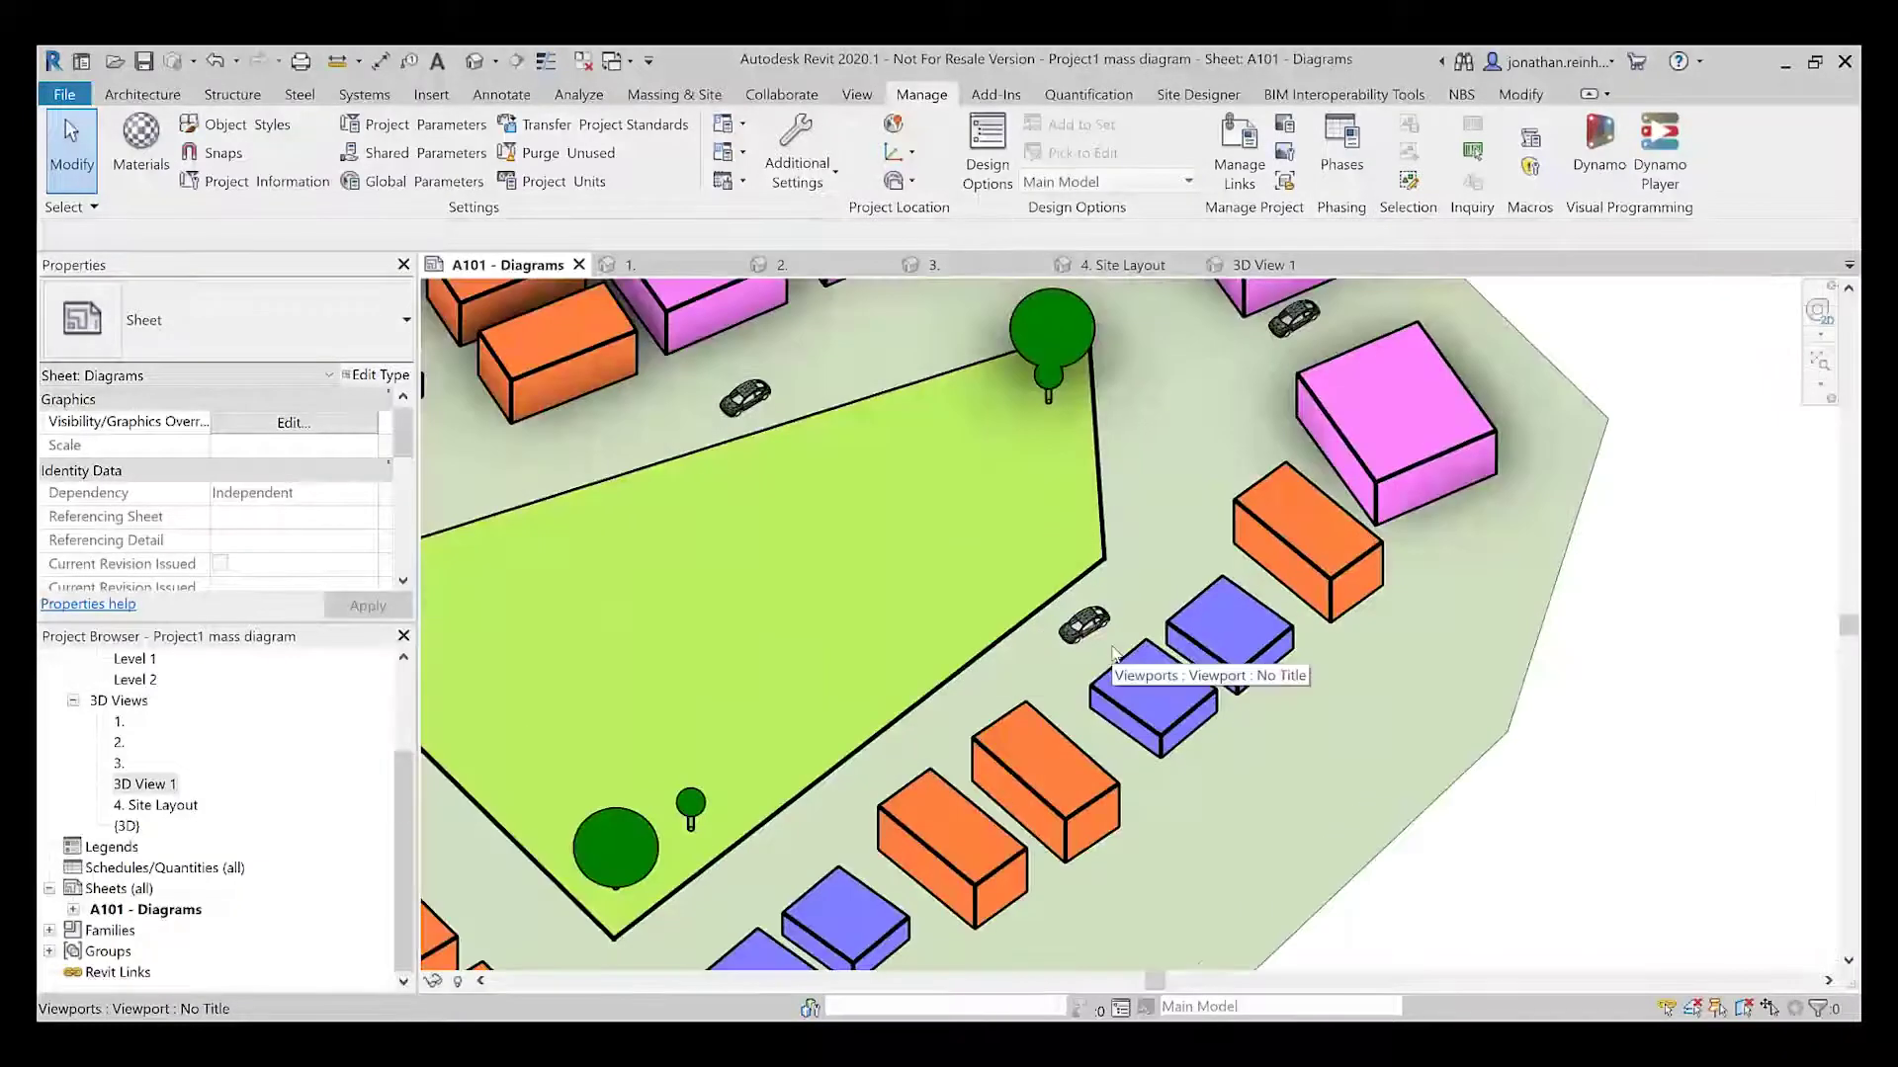
pyautogui.scroll(-2, 1074, 660)
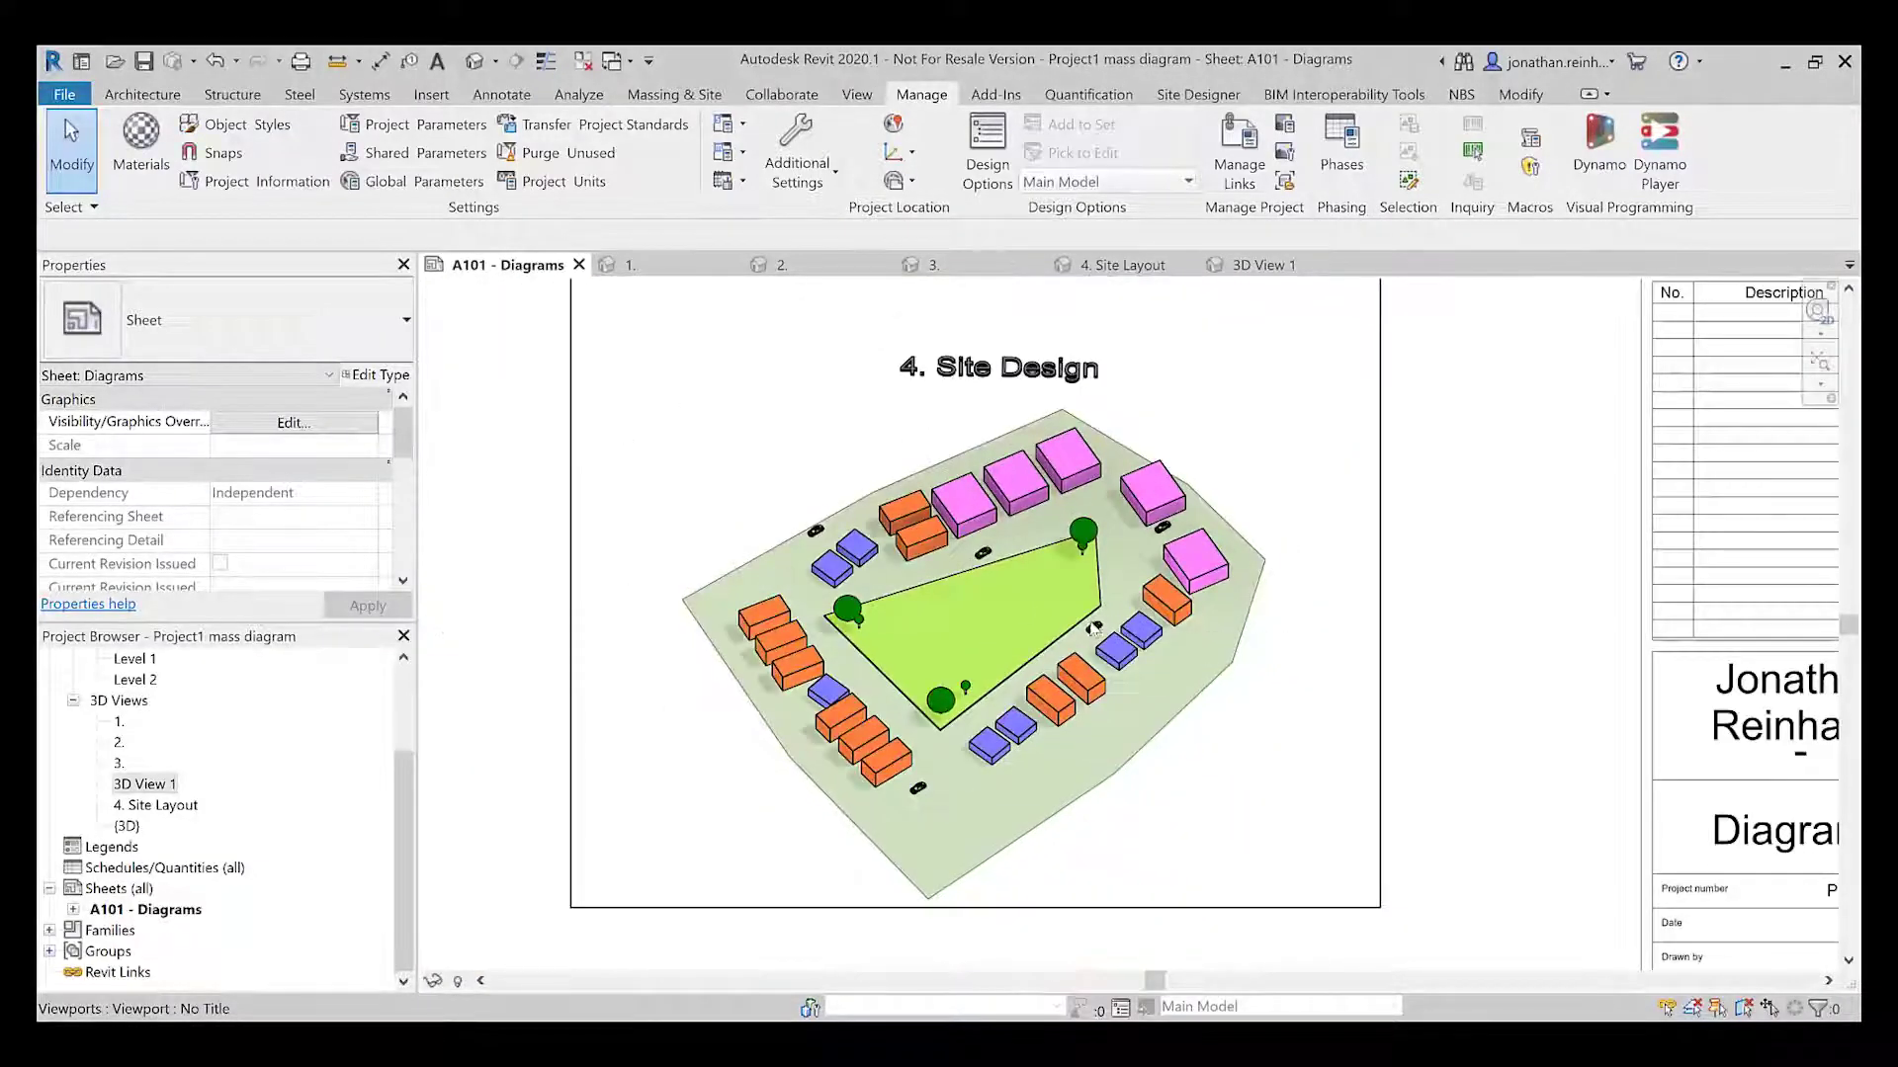
pyautogui.scroll(2, 957, 708)
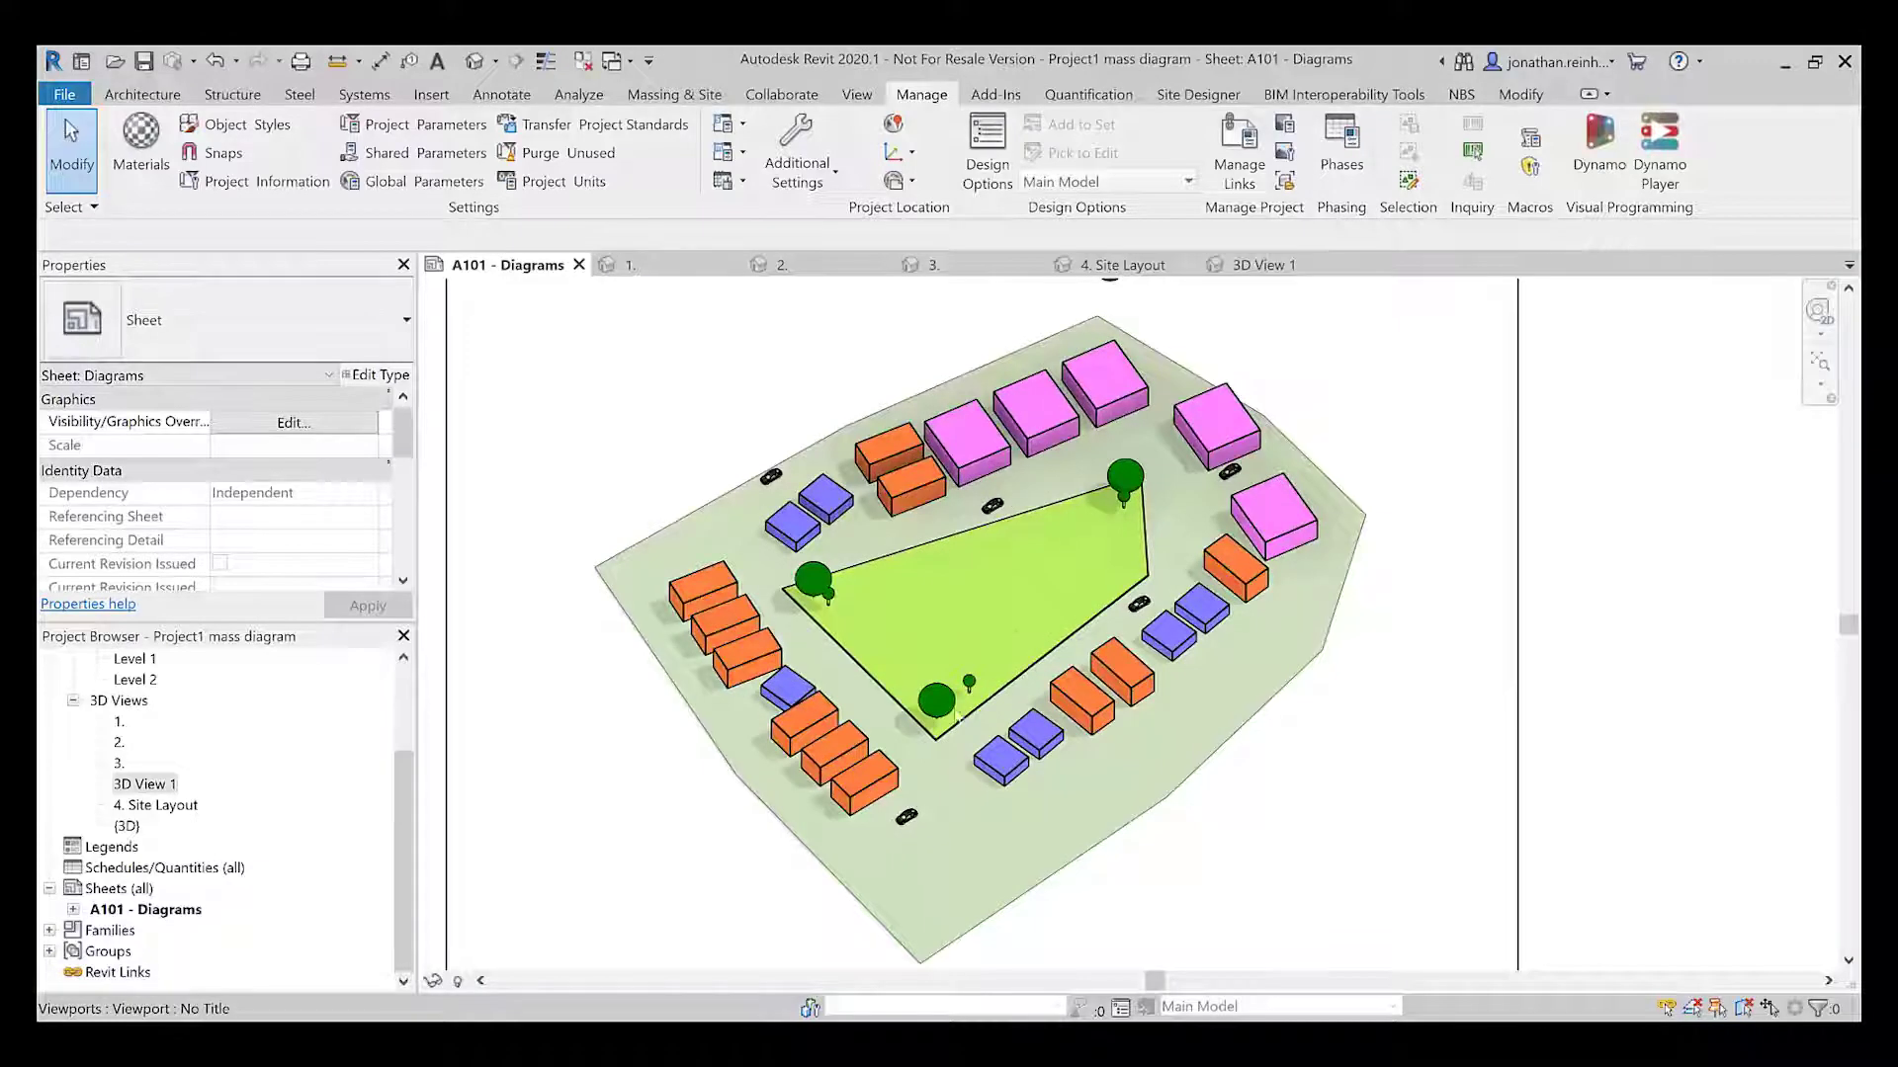
pyautogui.scroll(4, 957, 716)
pyautogui.scroll(-2, 956, 716)
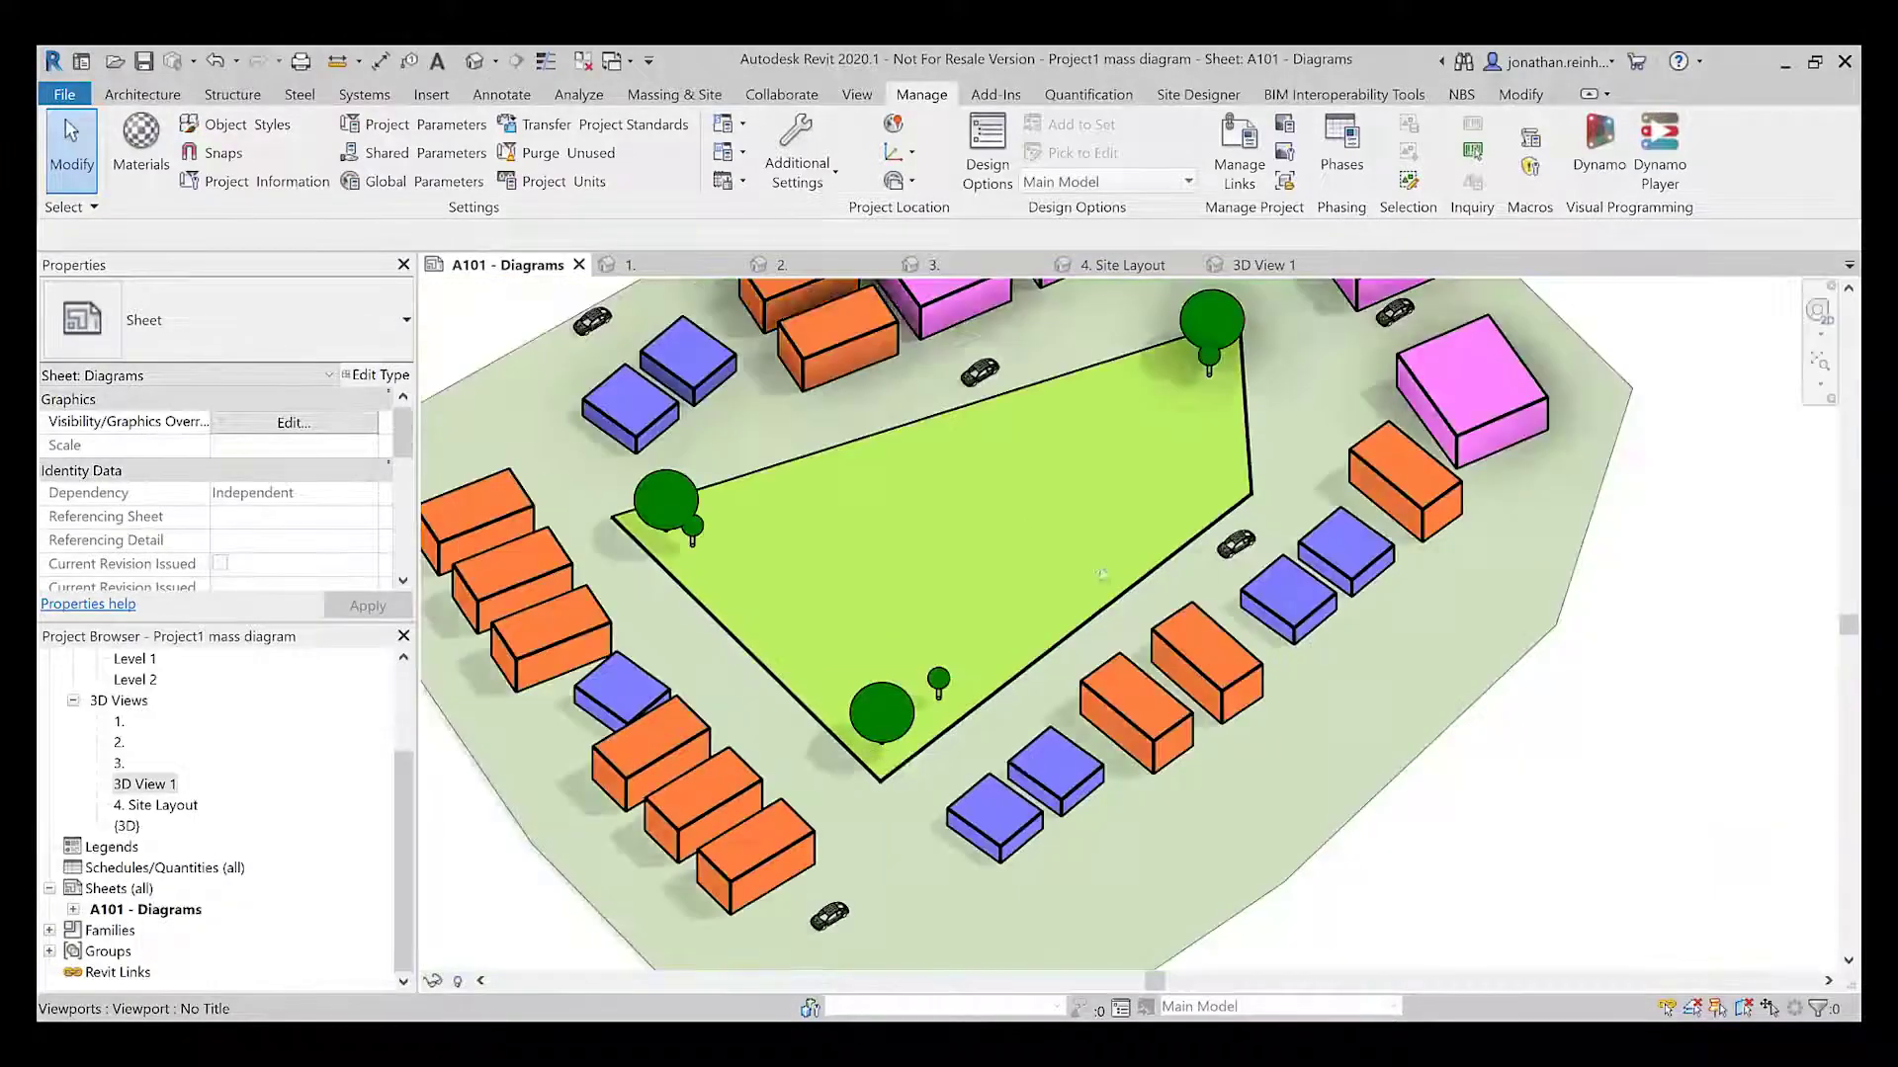
pyautogui.scroll(-2, 1101, 573)
pyautogui.scroll(3, 847, 781)
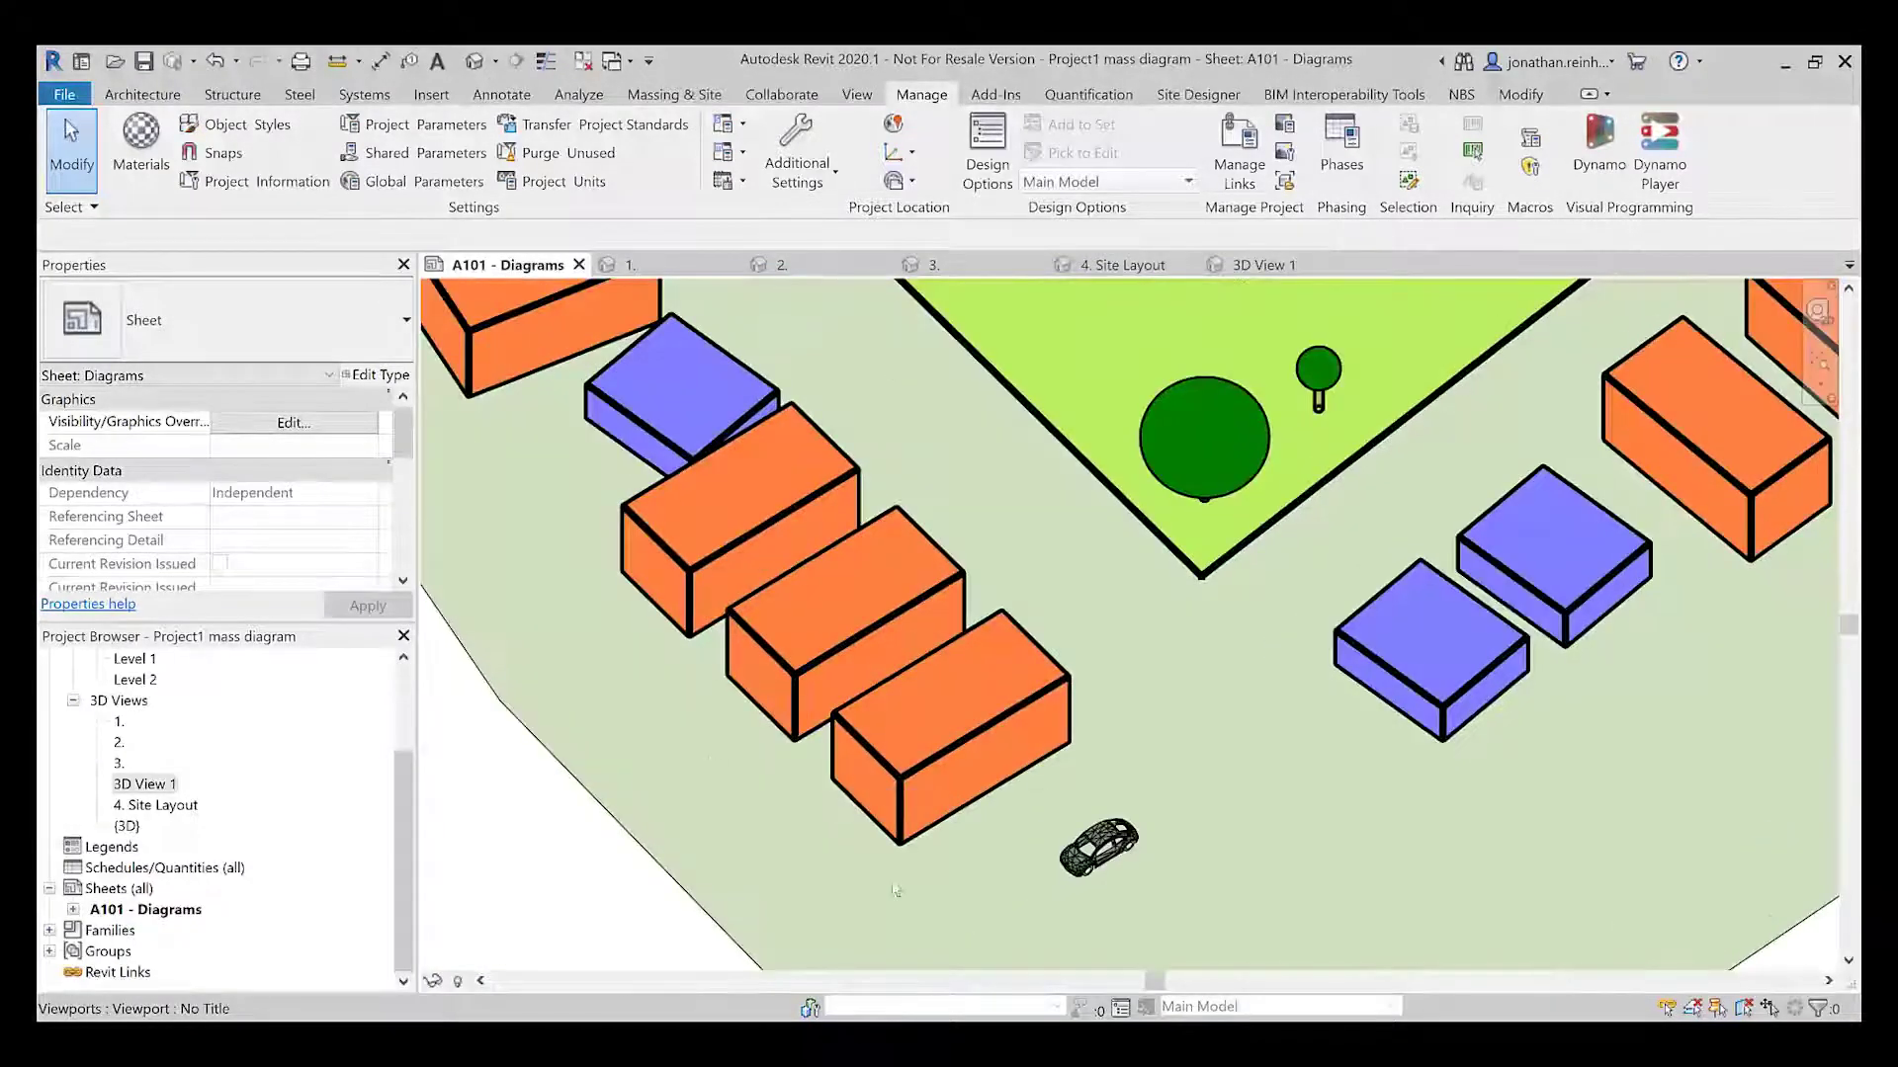
pyautogui.scroll(2, 939, 856)
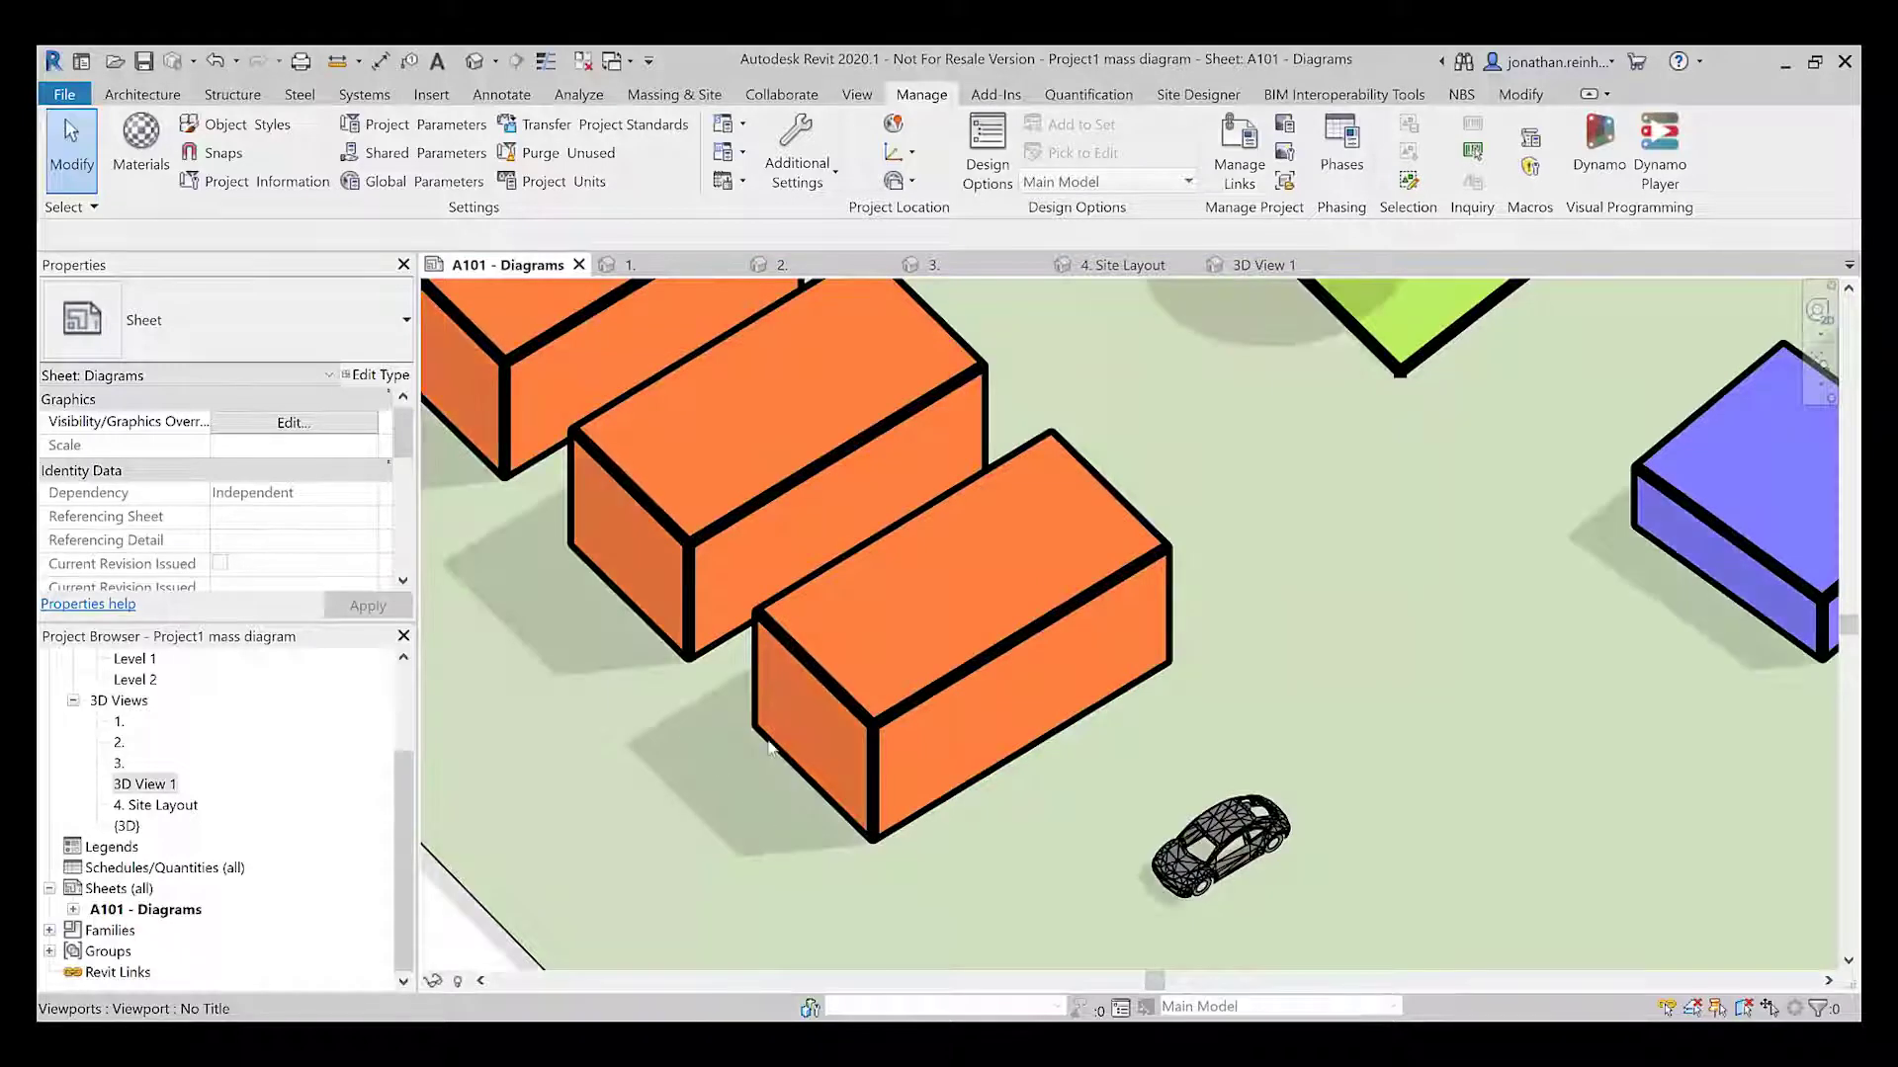
pyautogui.scroll(-5, 989, 721)
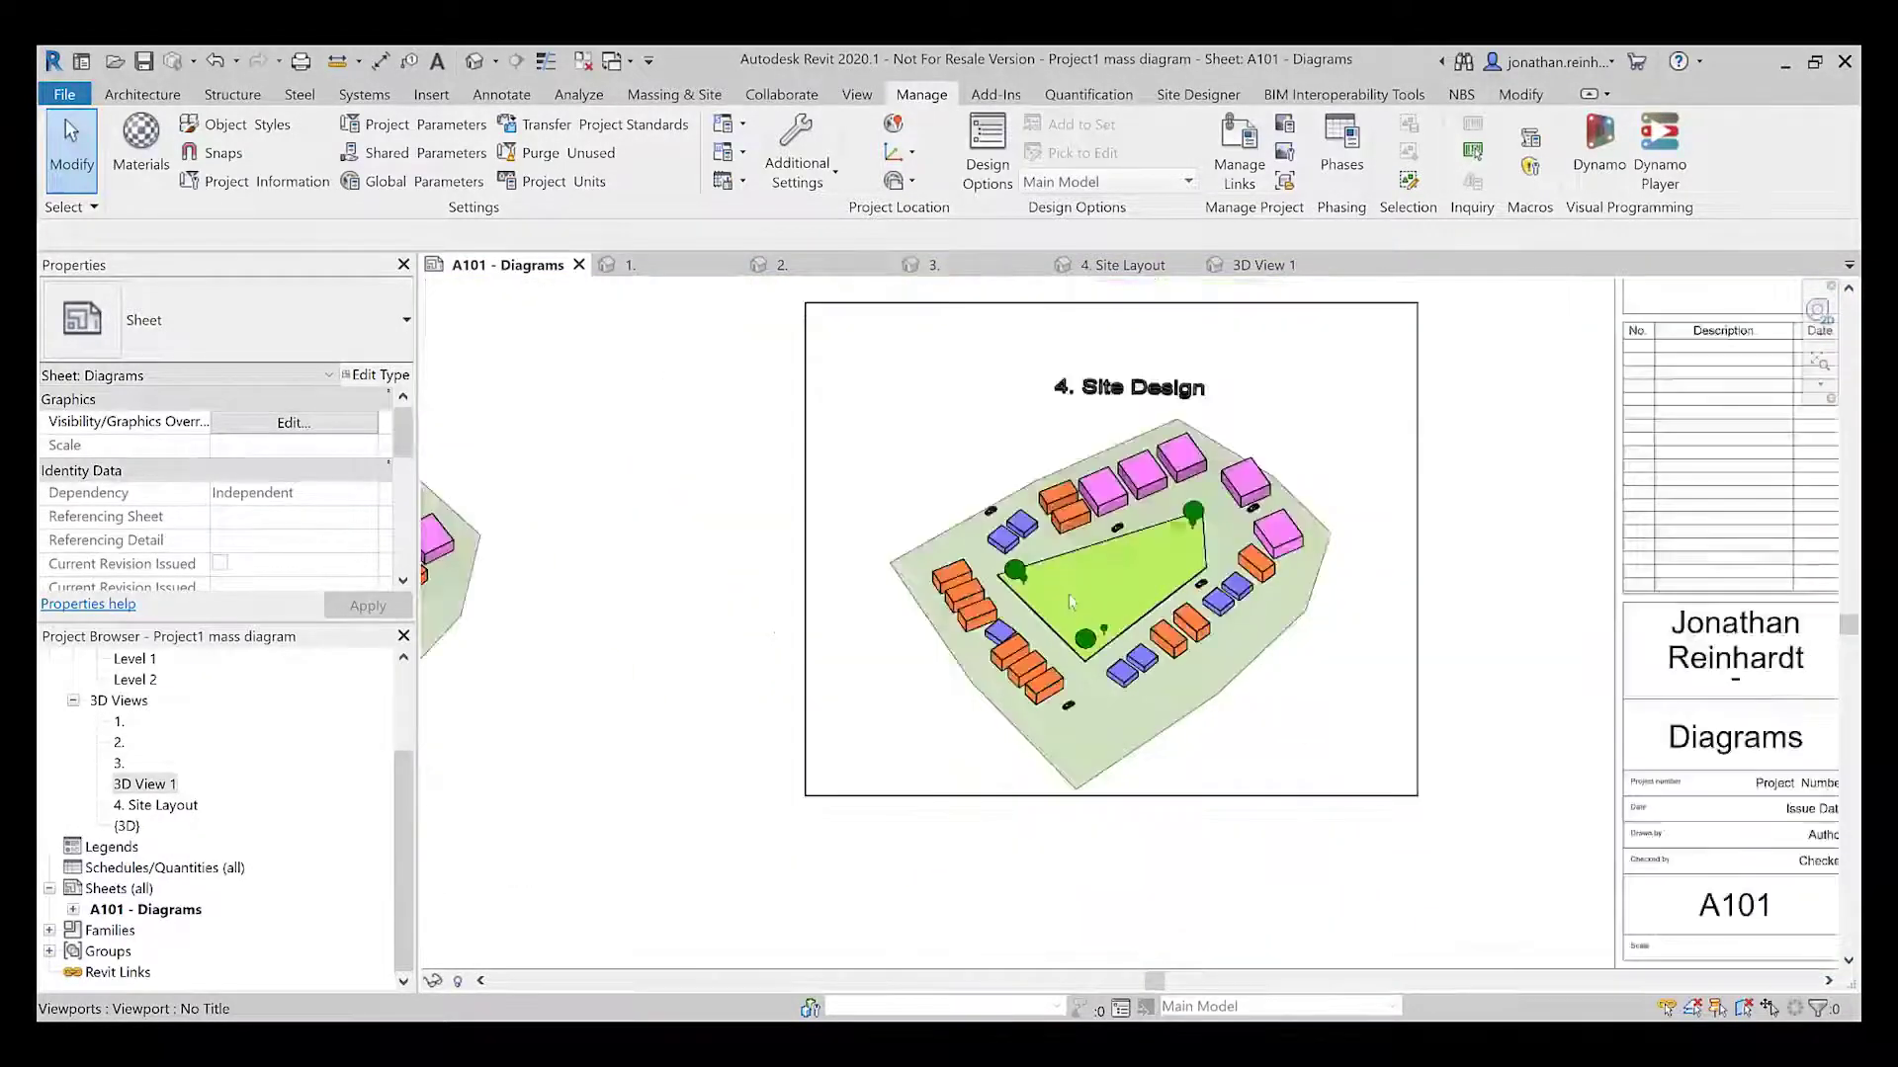
pyautogui.scroll(-3, 1070, 602)
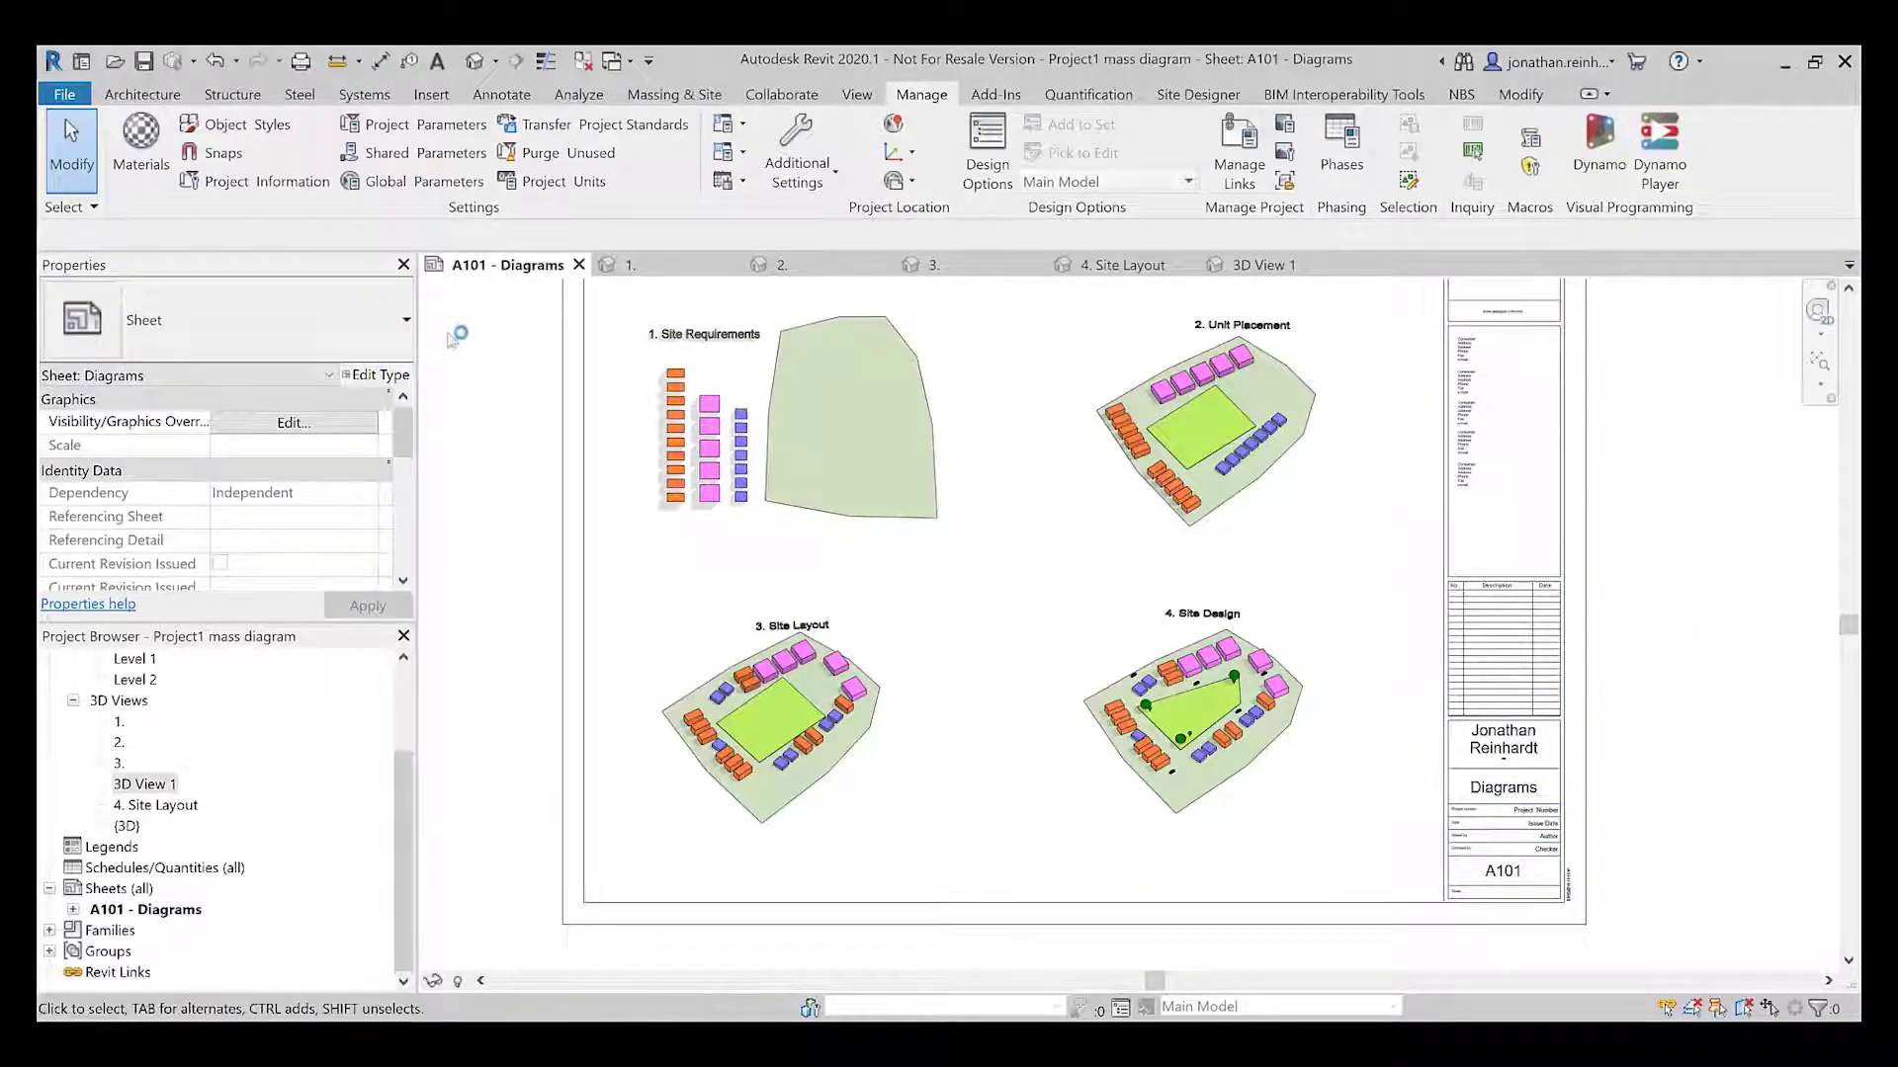
# Open the 3D view 1. containing the Site Requirements diagram
pyautogui.click(129, 828)
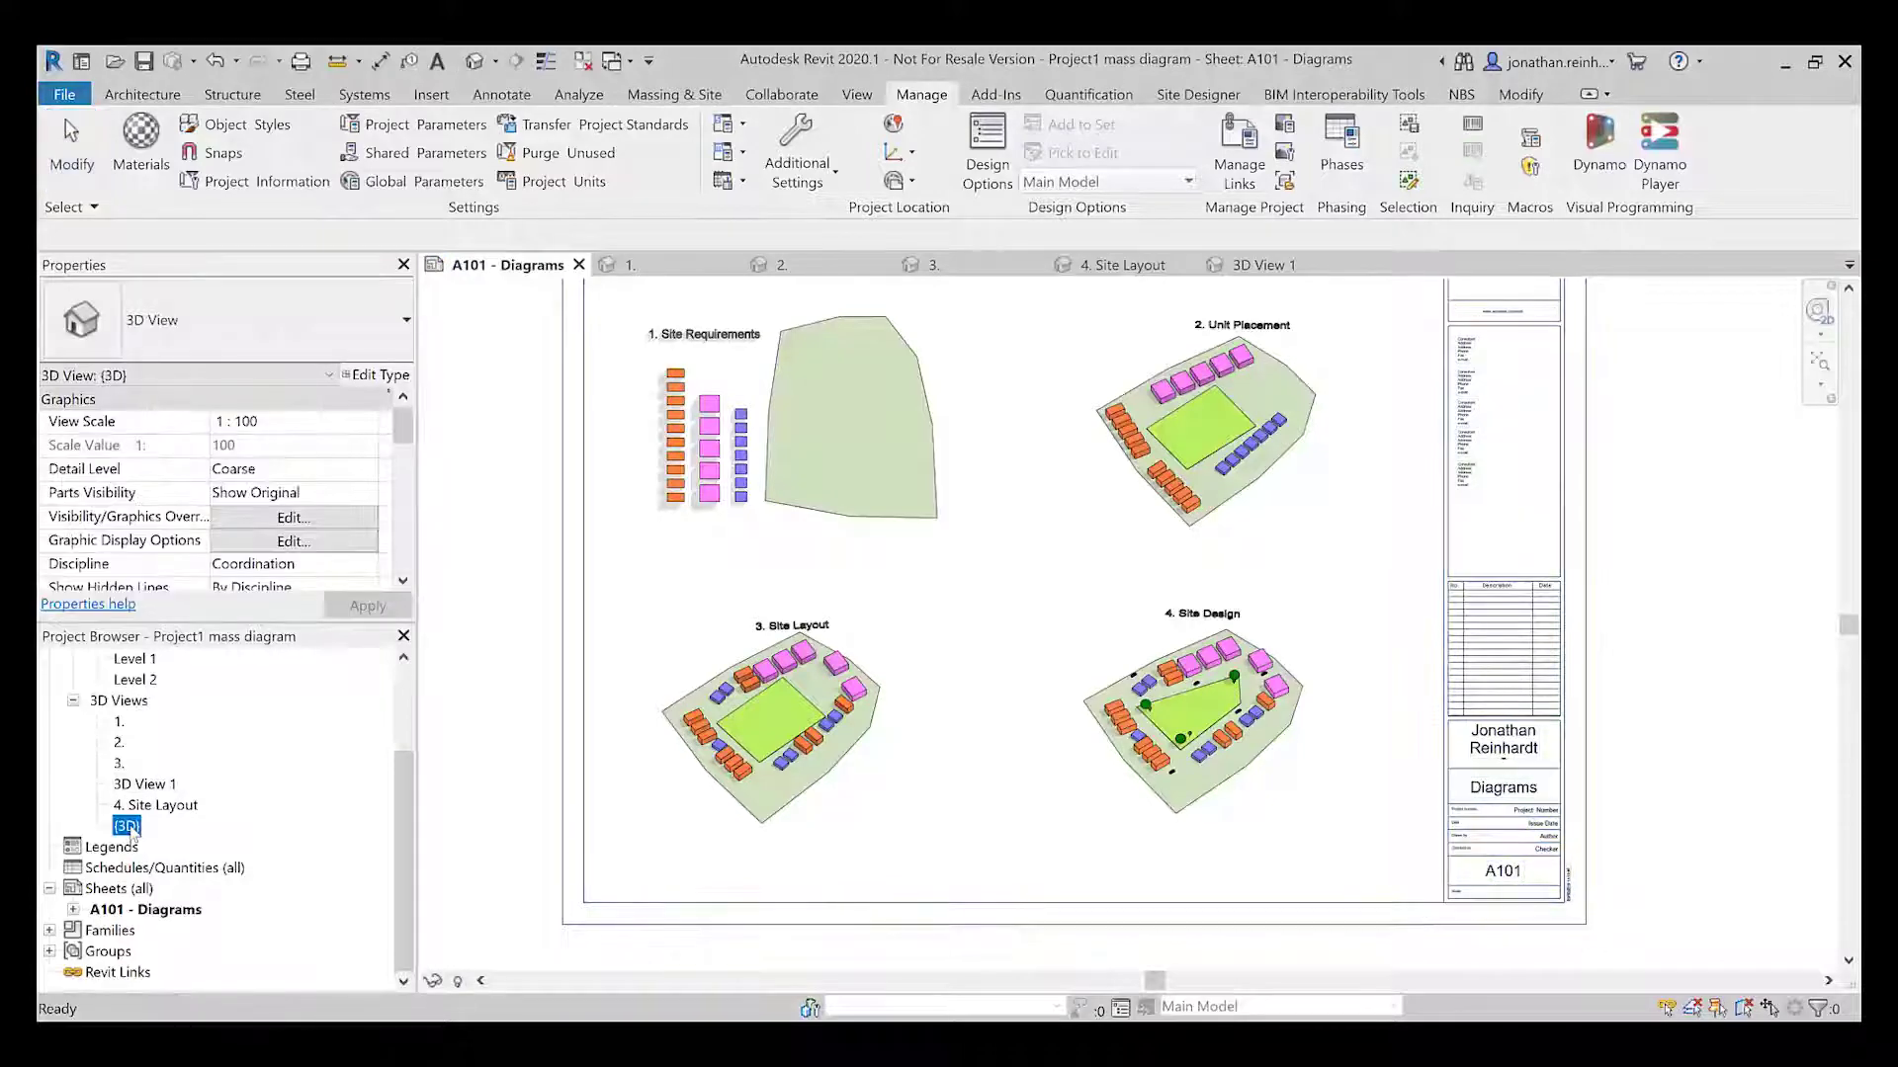
pyautogui.click(647, 267)
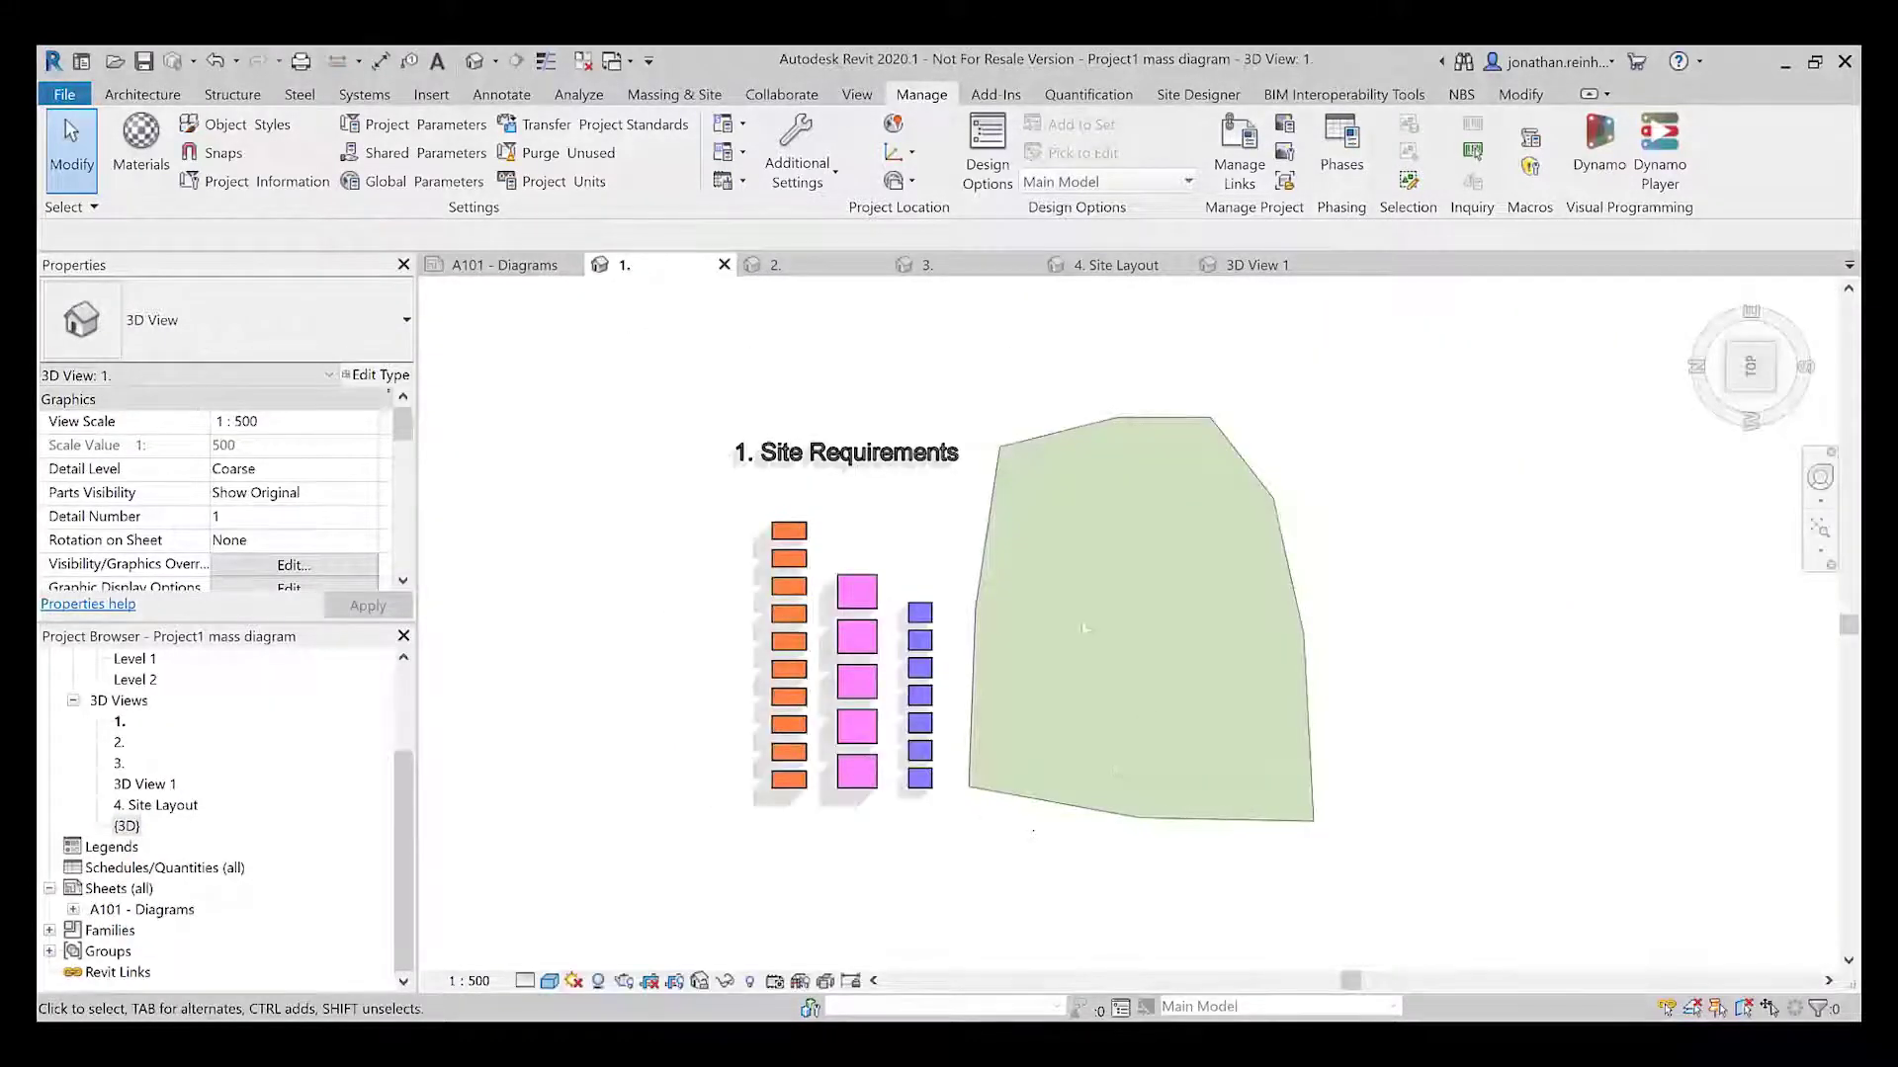
pyautogui.keyDown('shift'); pyautogui.moveTo(1349, 712); pyautogui.dragTo(1216, 376, button='middle'); pyautogui.keyUp('shift')
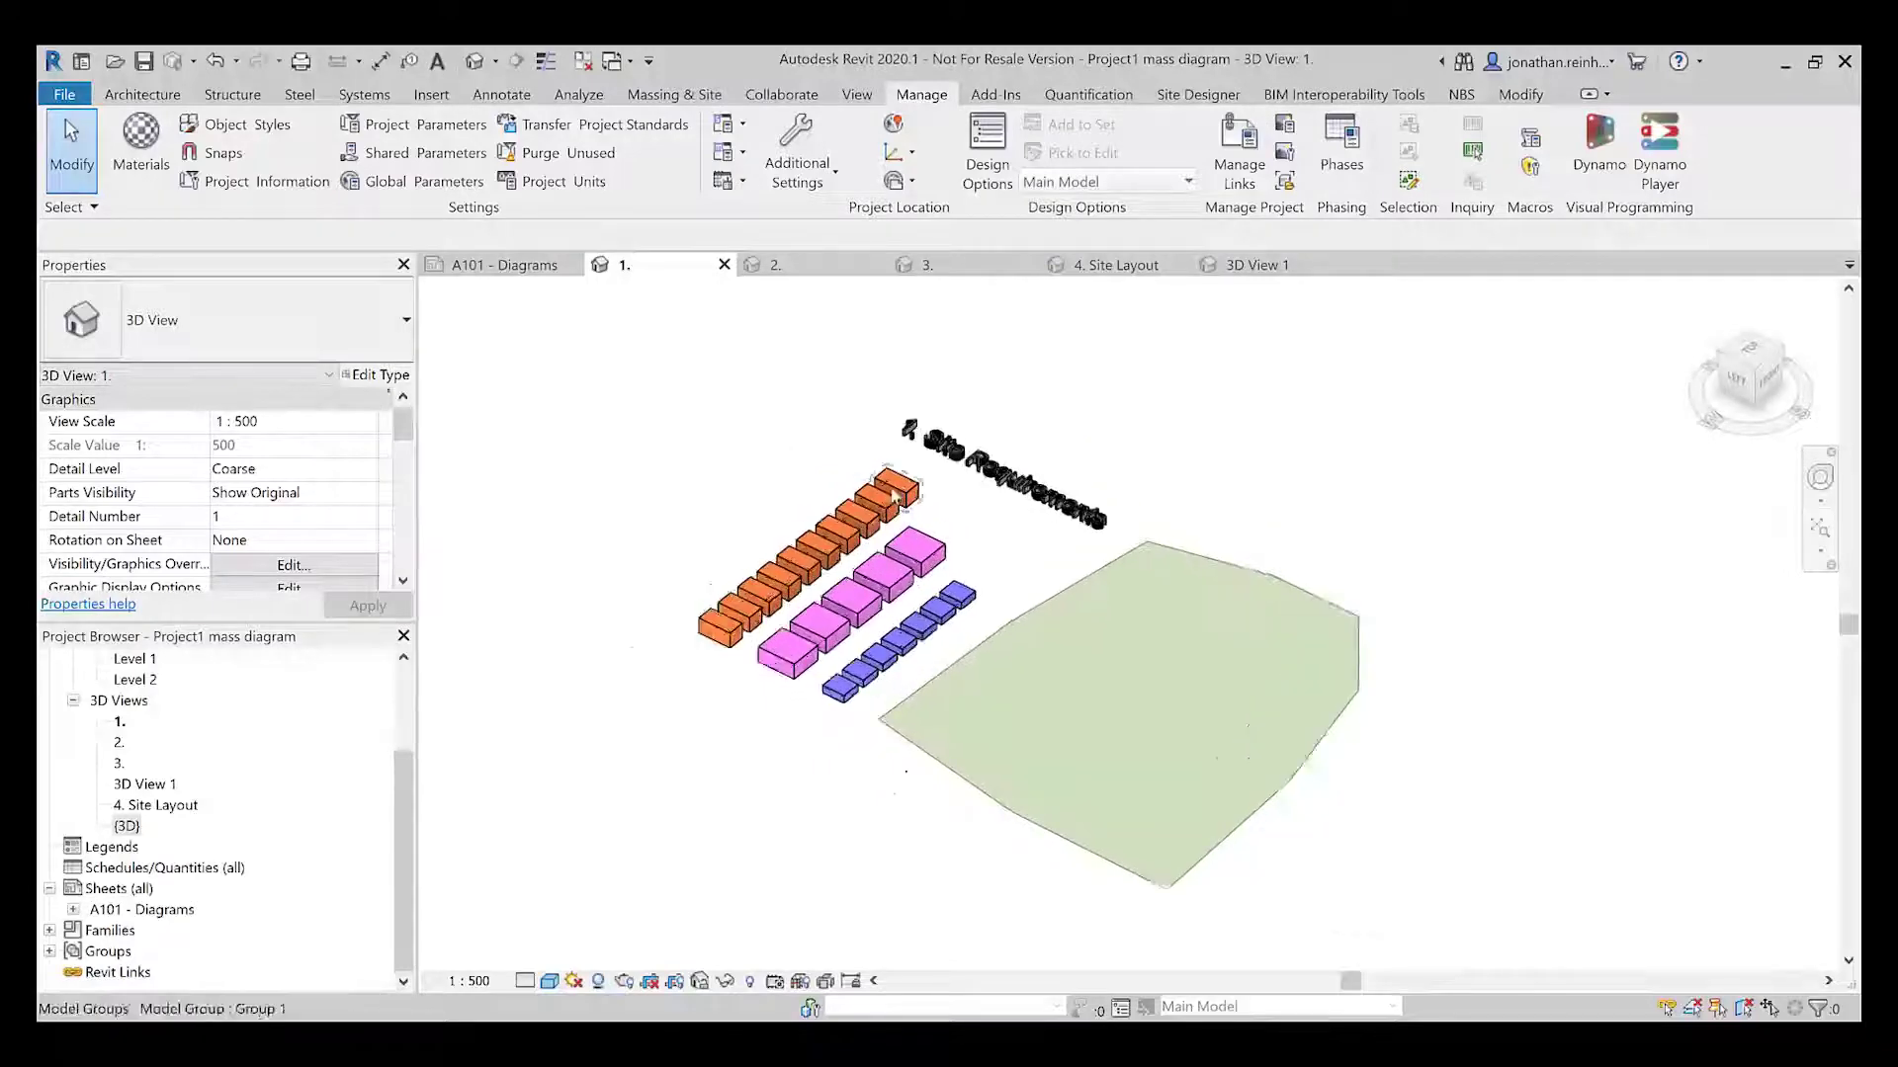
pyautogui.scroll(5, 896, 497)
# Ungroup the end orange unit nearest the title and inspect the generic model it contains
pyautogui.click(890, 480)
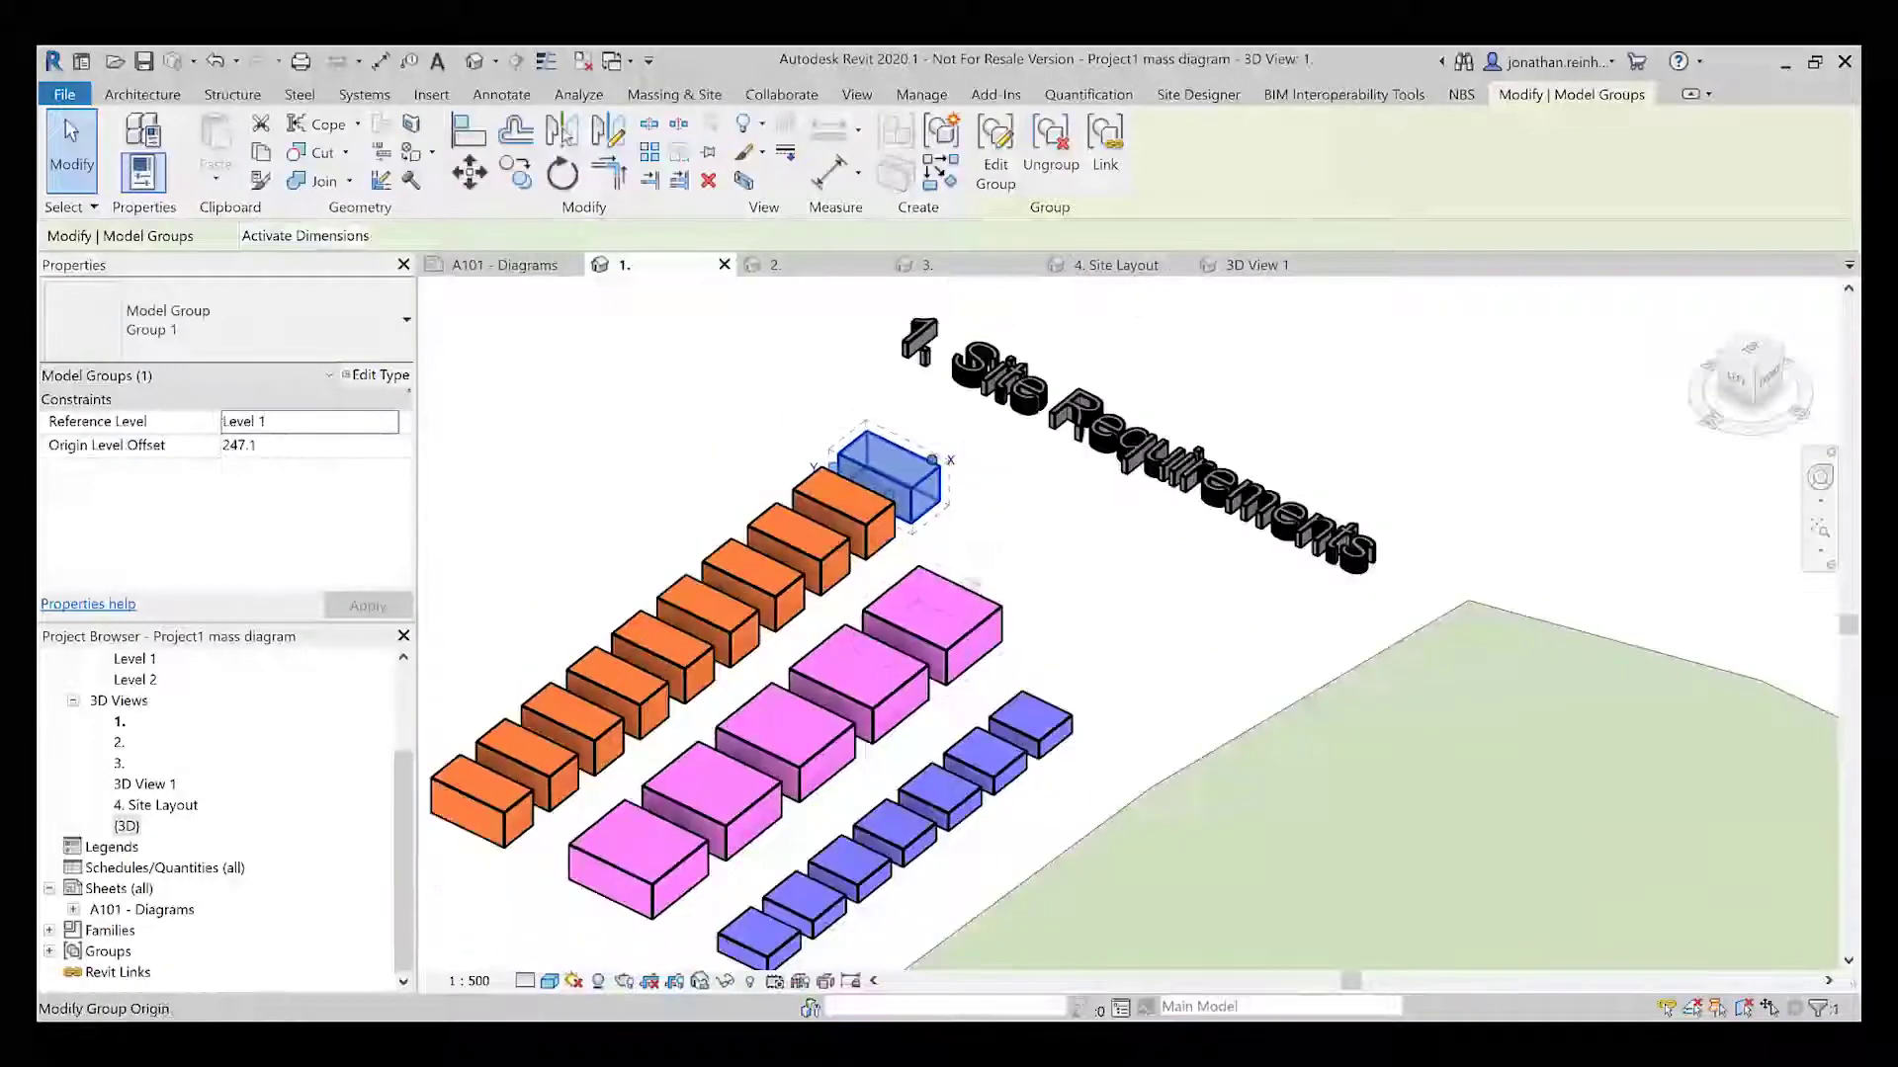
pyautogui.moveTo(973, 583); pyautogui.dragTo(1088, 583, button='middle')
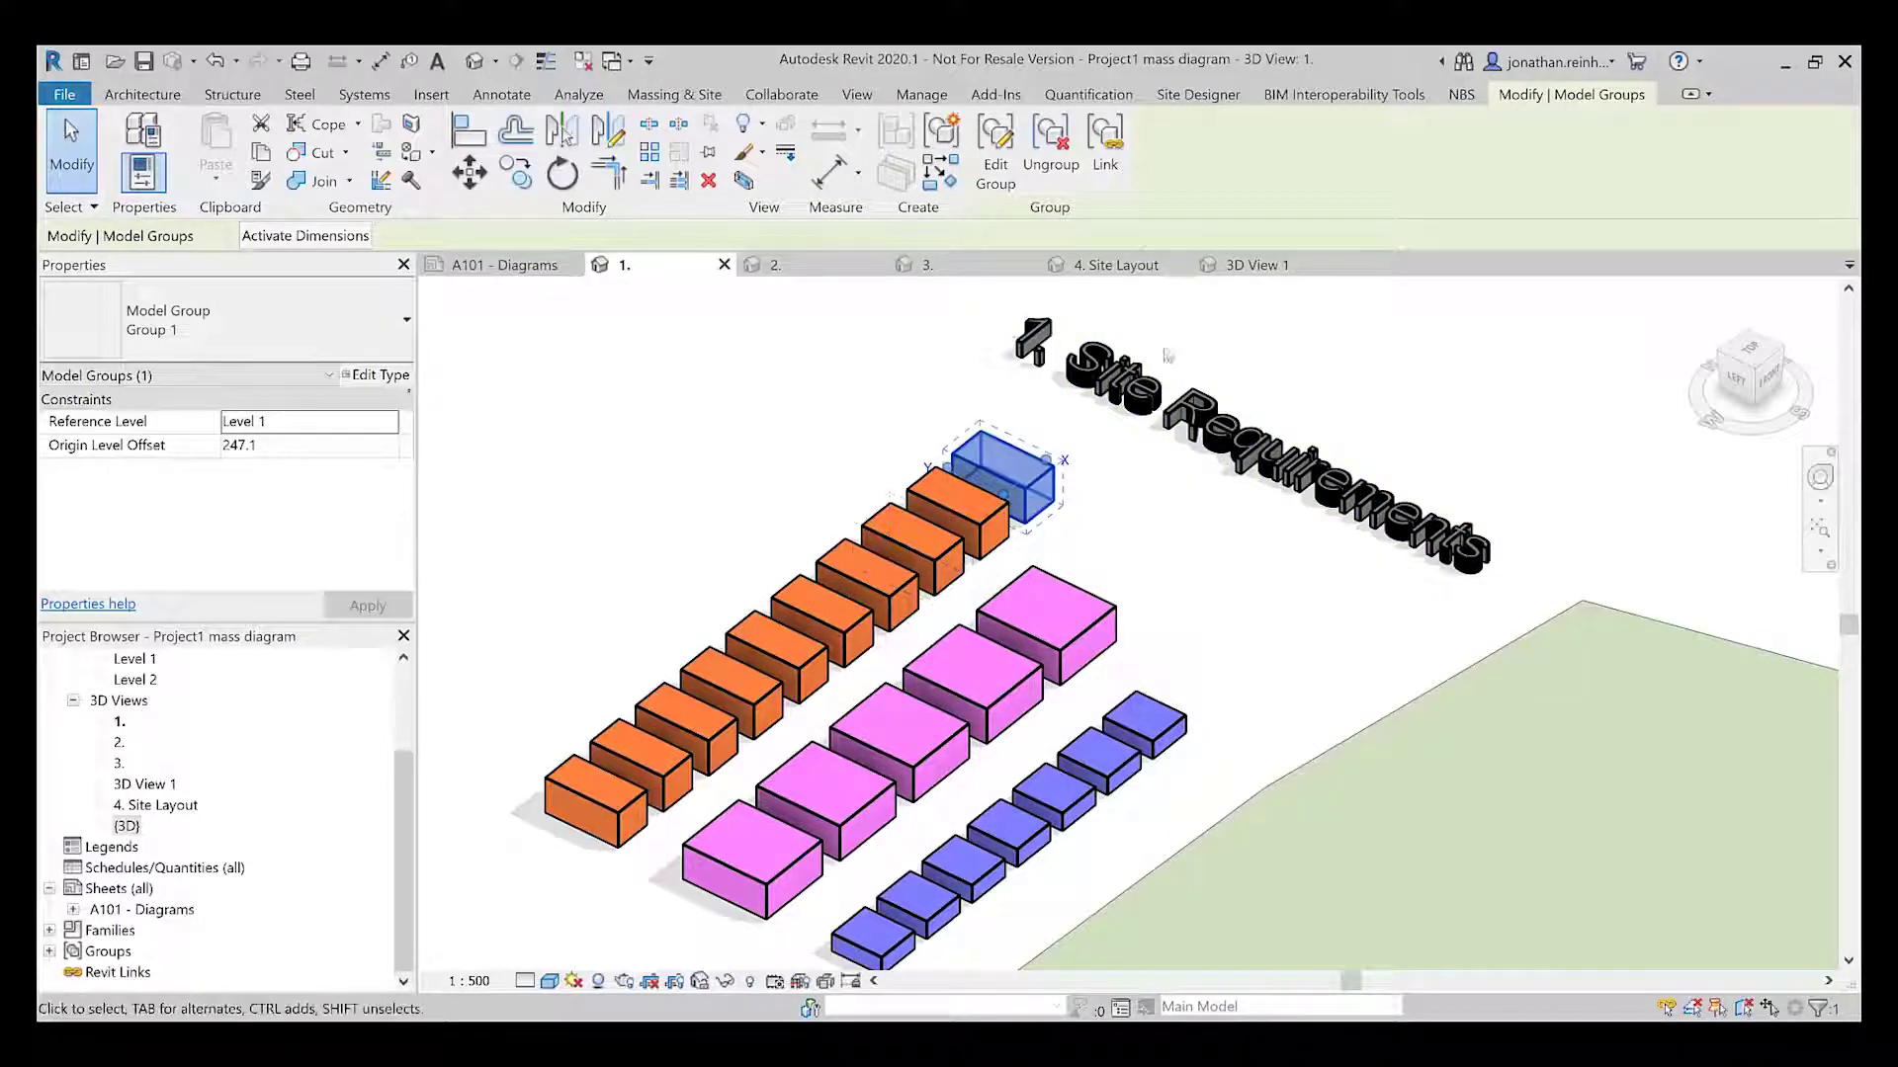
pyautogui.click(1051, 143)
pyautogui.click(1063, 505)
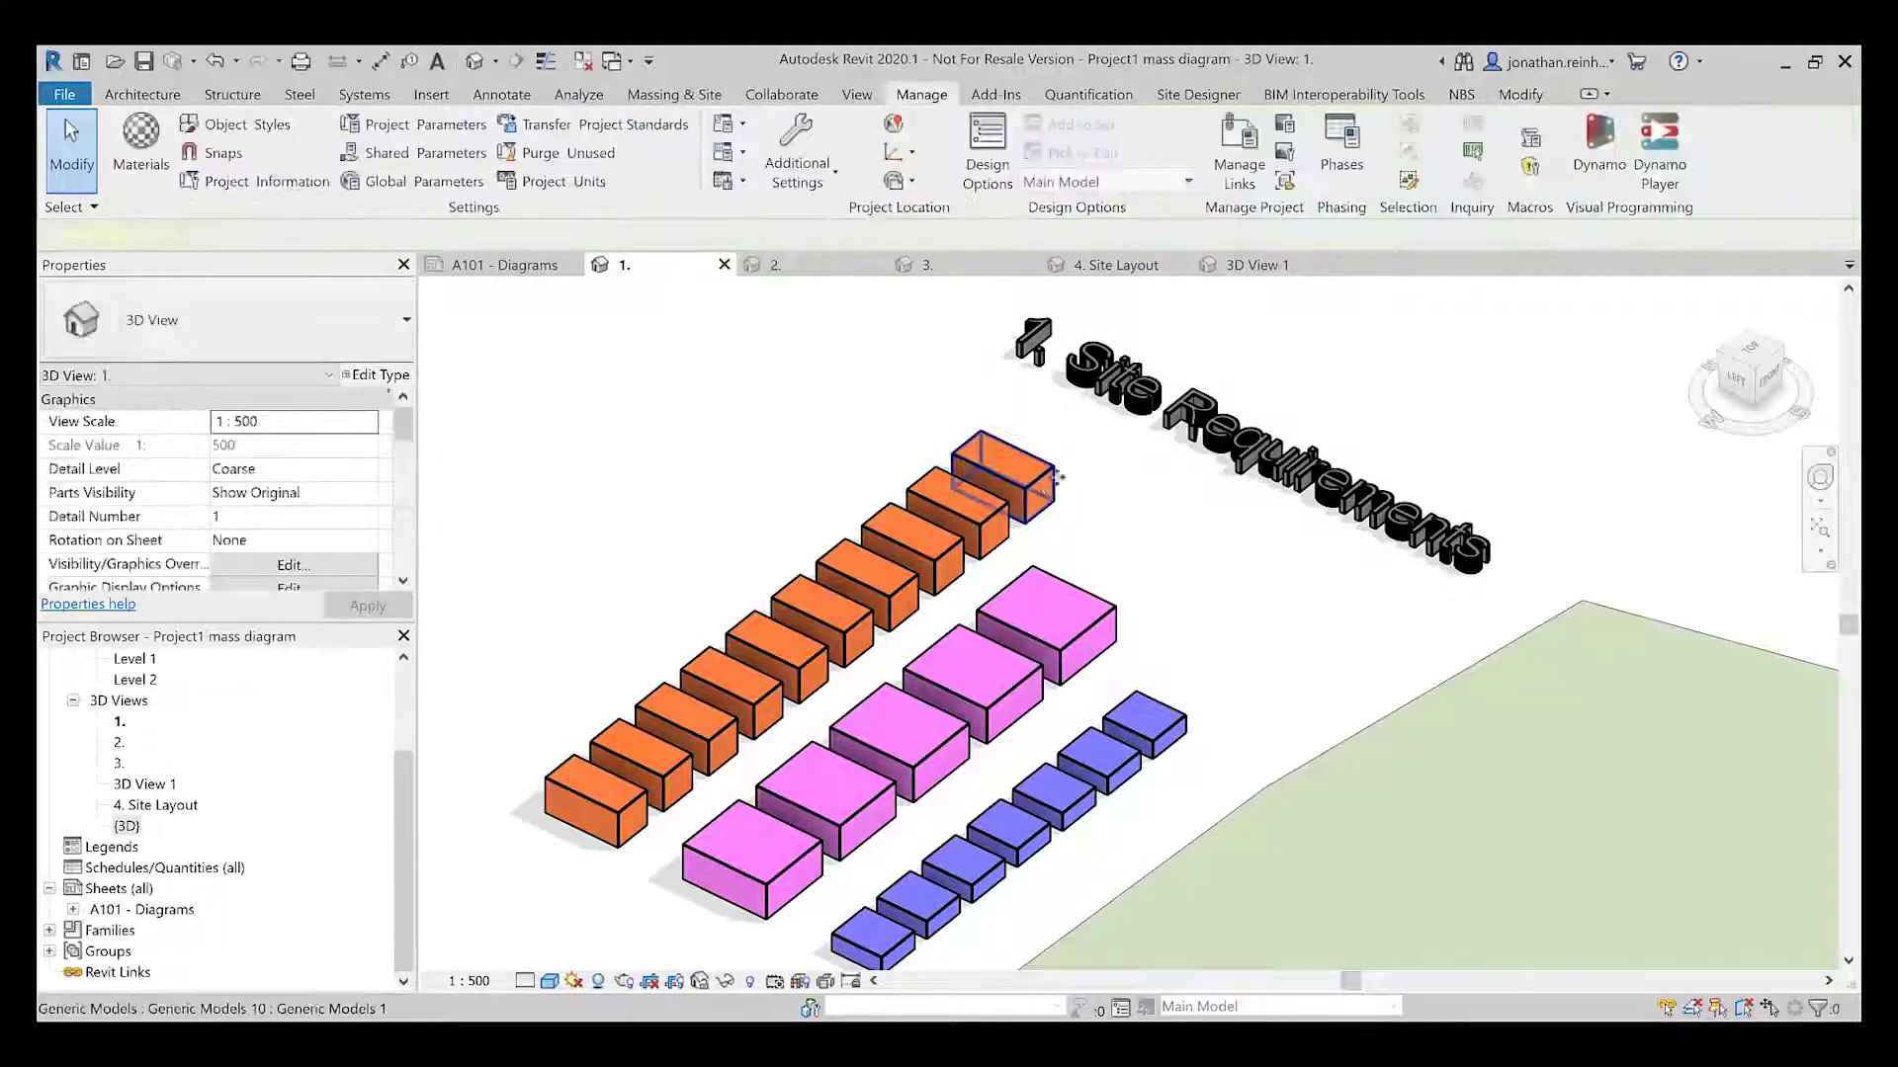
pyautogui.click(1033, 489)
pyautogui.scroll(5, 1068, 386)
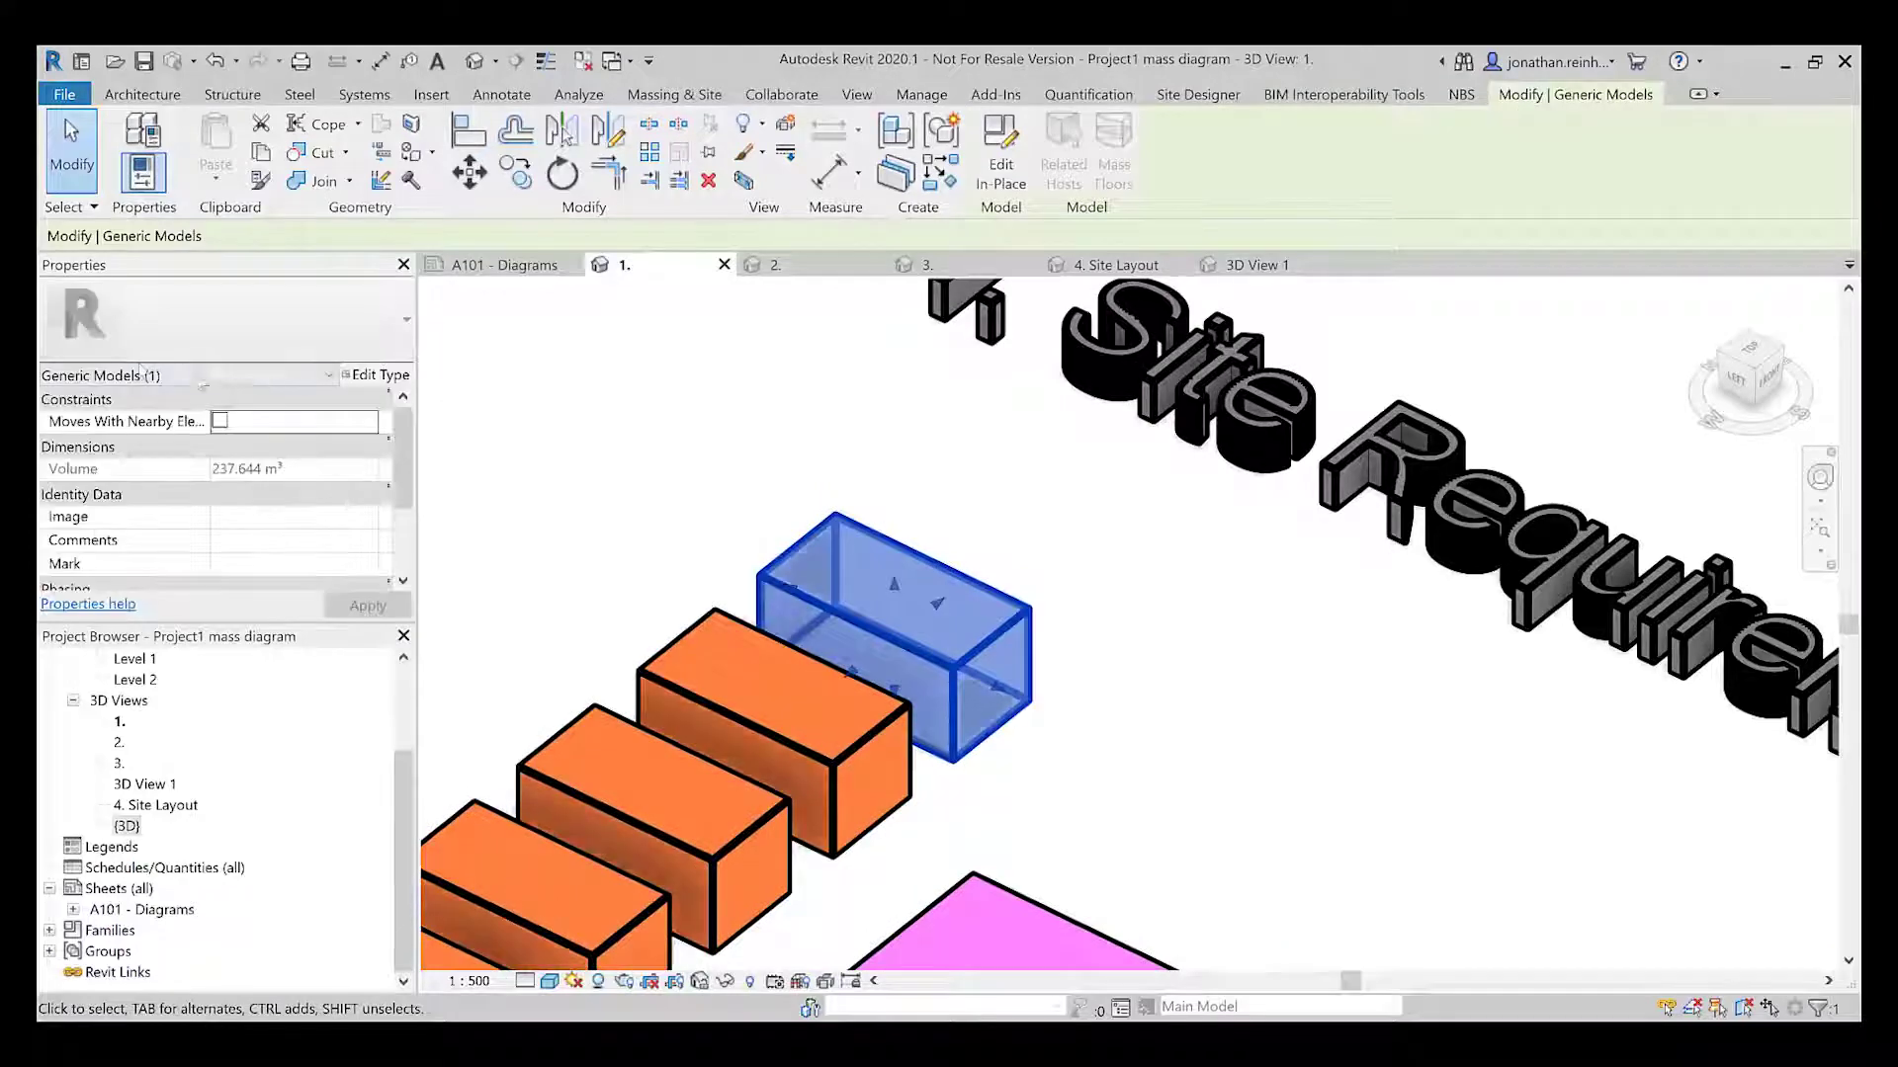
pyautogui.scroll(-2, 674, 387)
pyautogui.moveTo(907, 521); pyautogui.dragTo(884, 476, button='middle')
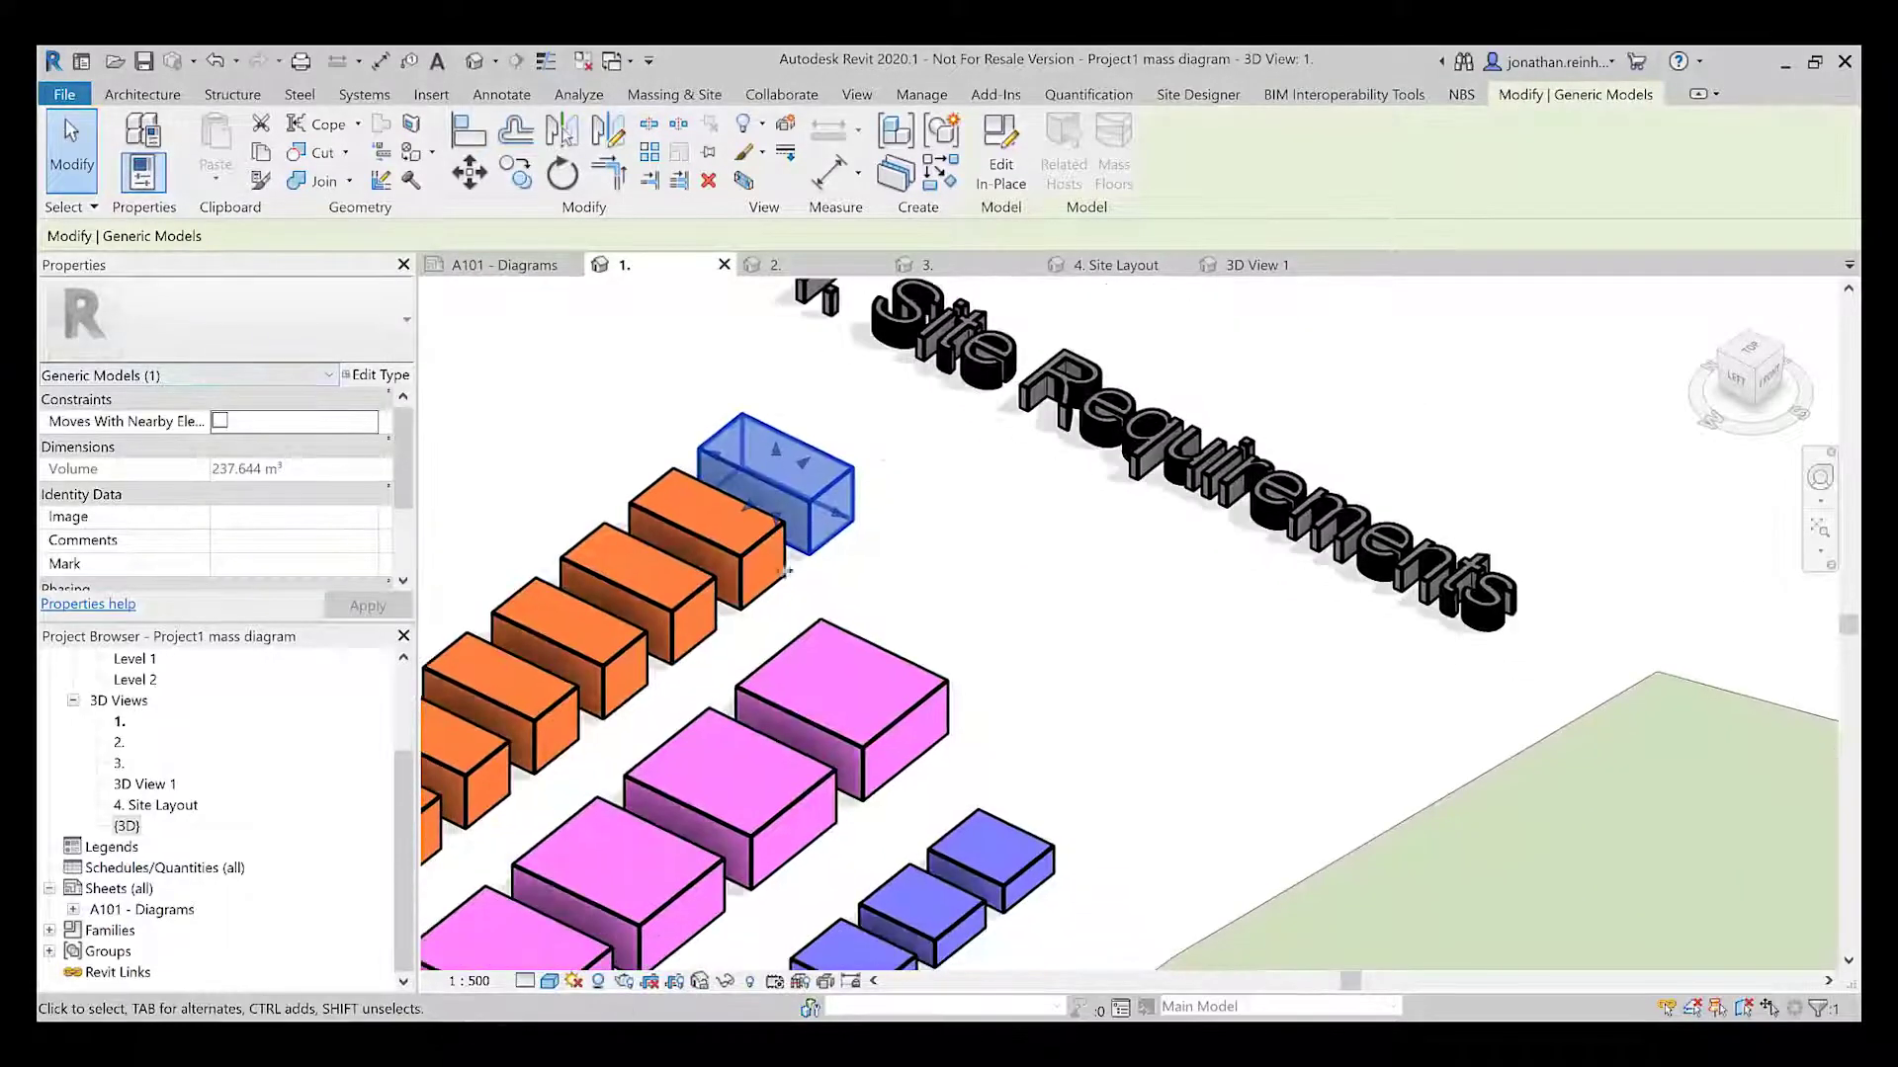
pyautogui.click(939, 484)
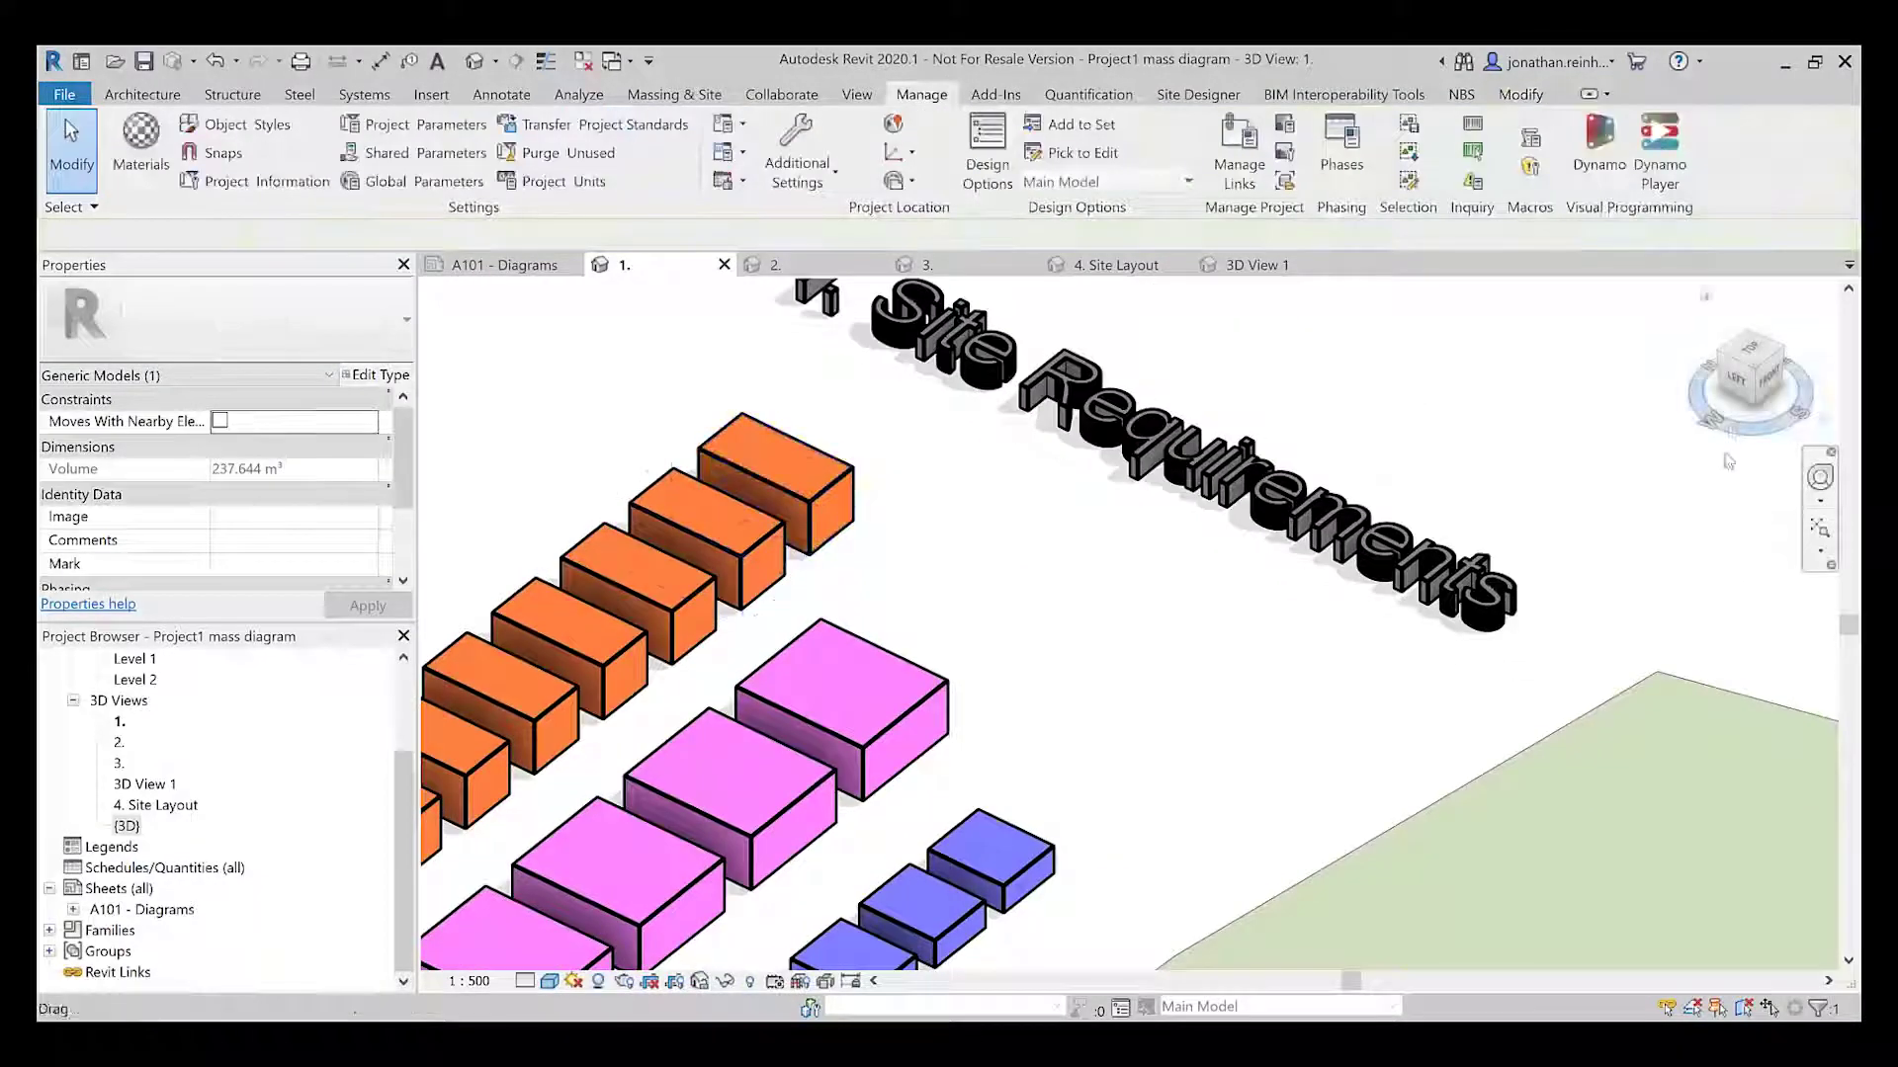
# Start a new in-place model in the Generic Models category, accepting the default name
pyautogui.click(1749, 352)
pyautogui.scroll(3, 1014, 540)
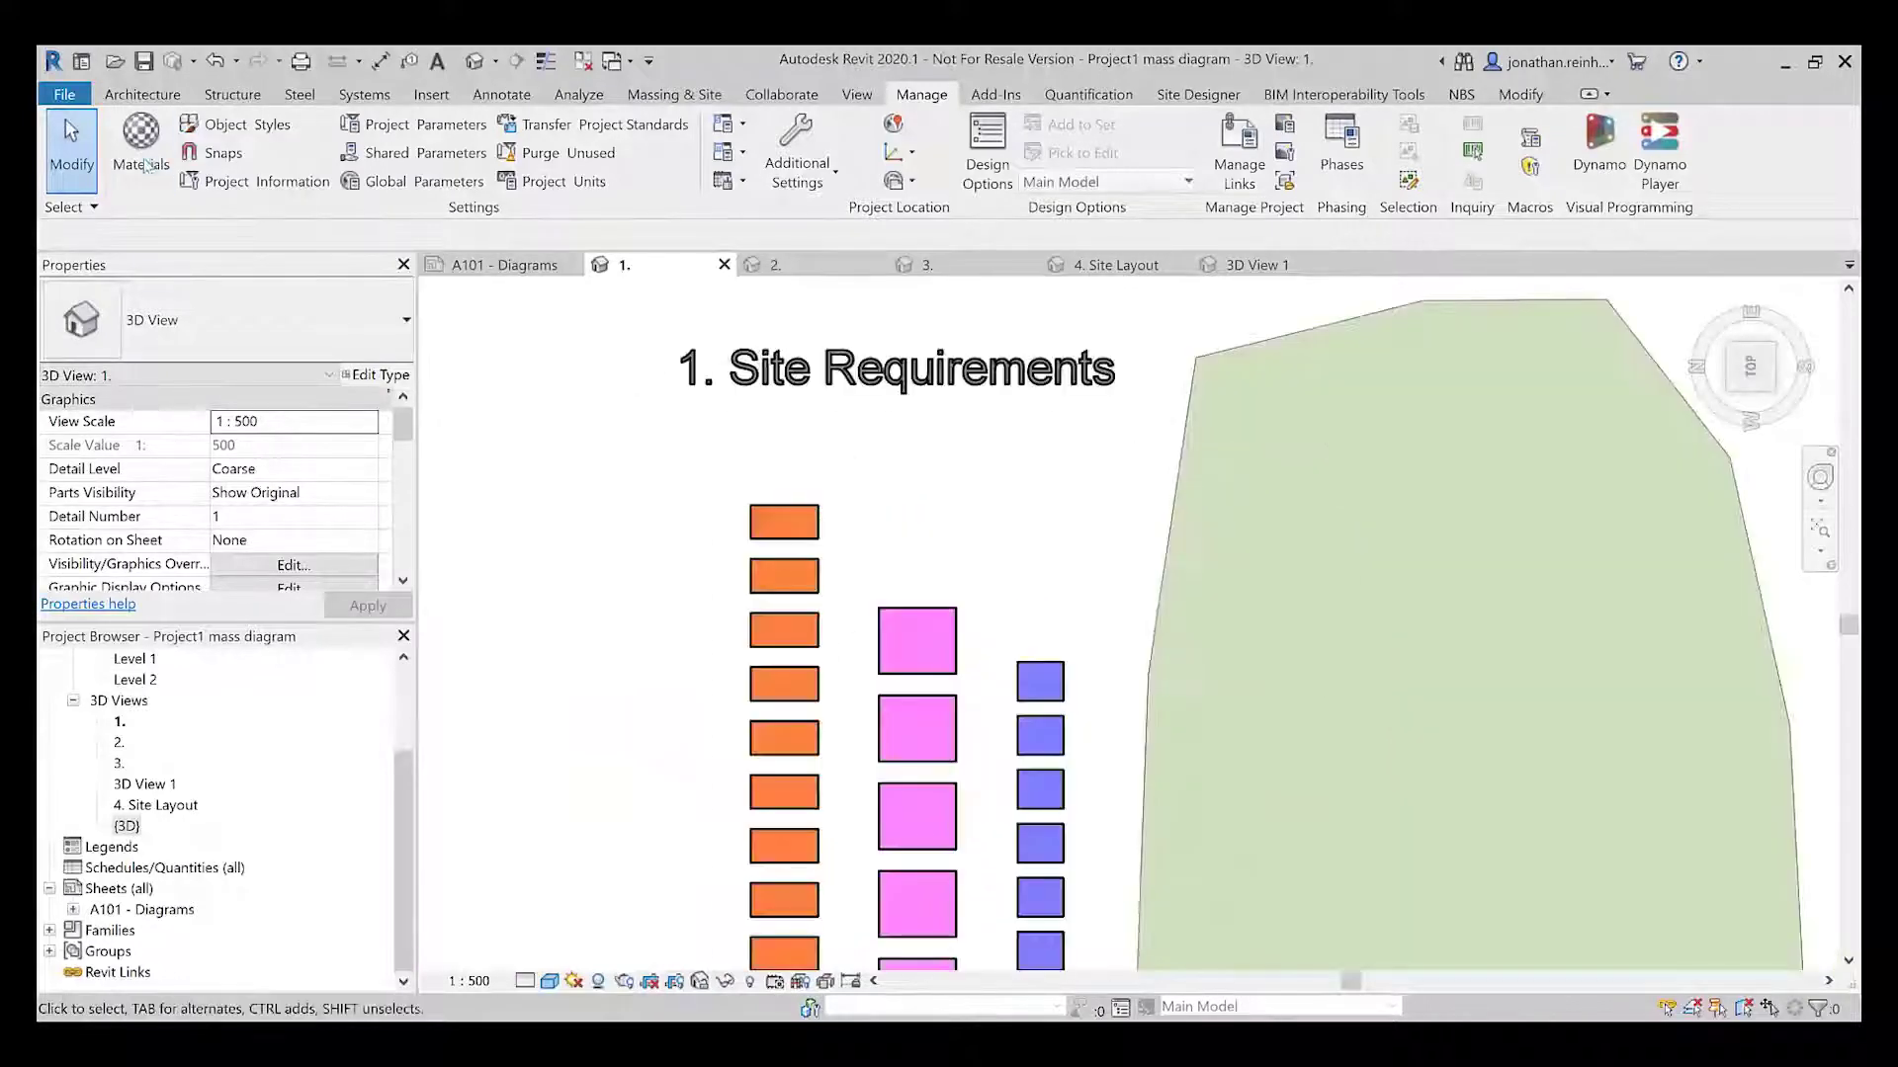
pyautogui.click(143, 94)
pyautogui.click(318, 175)
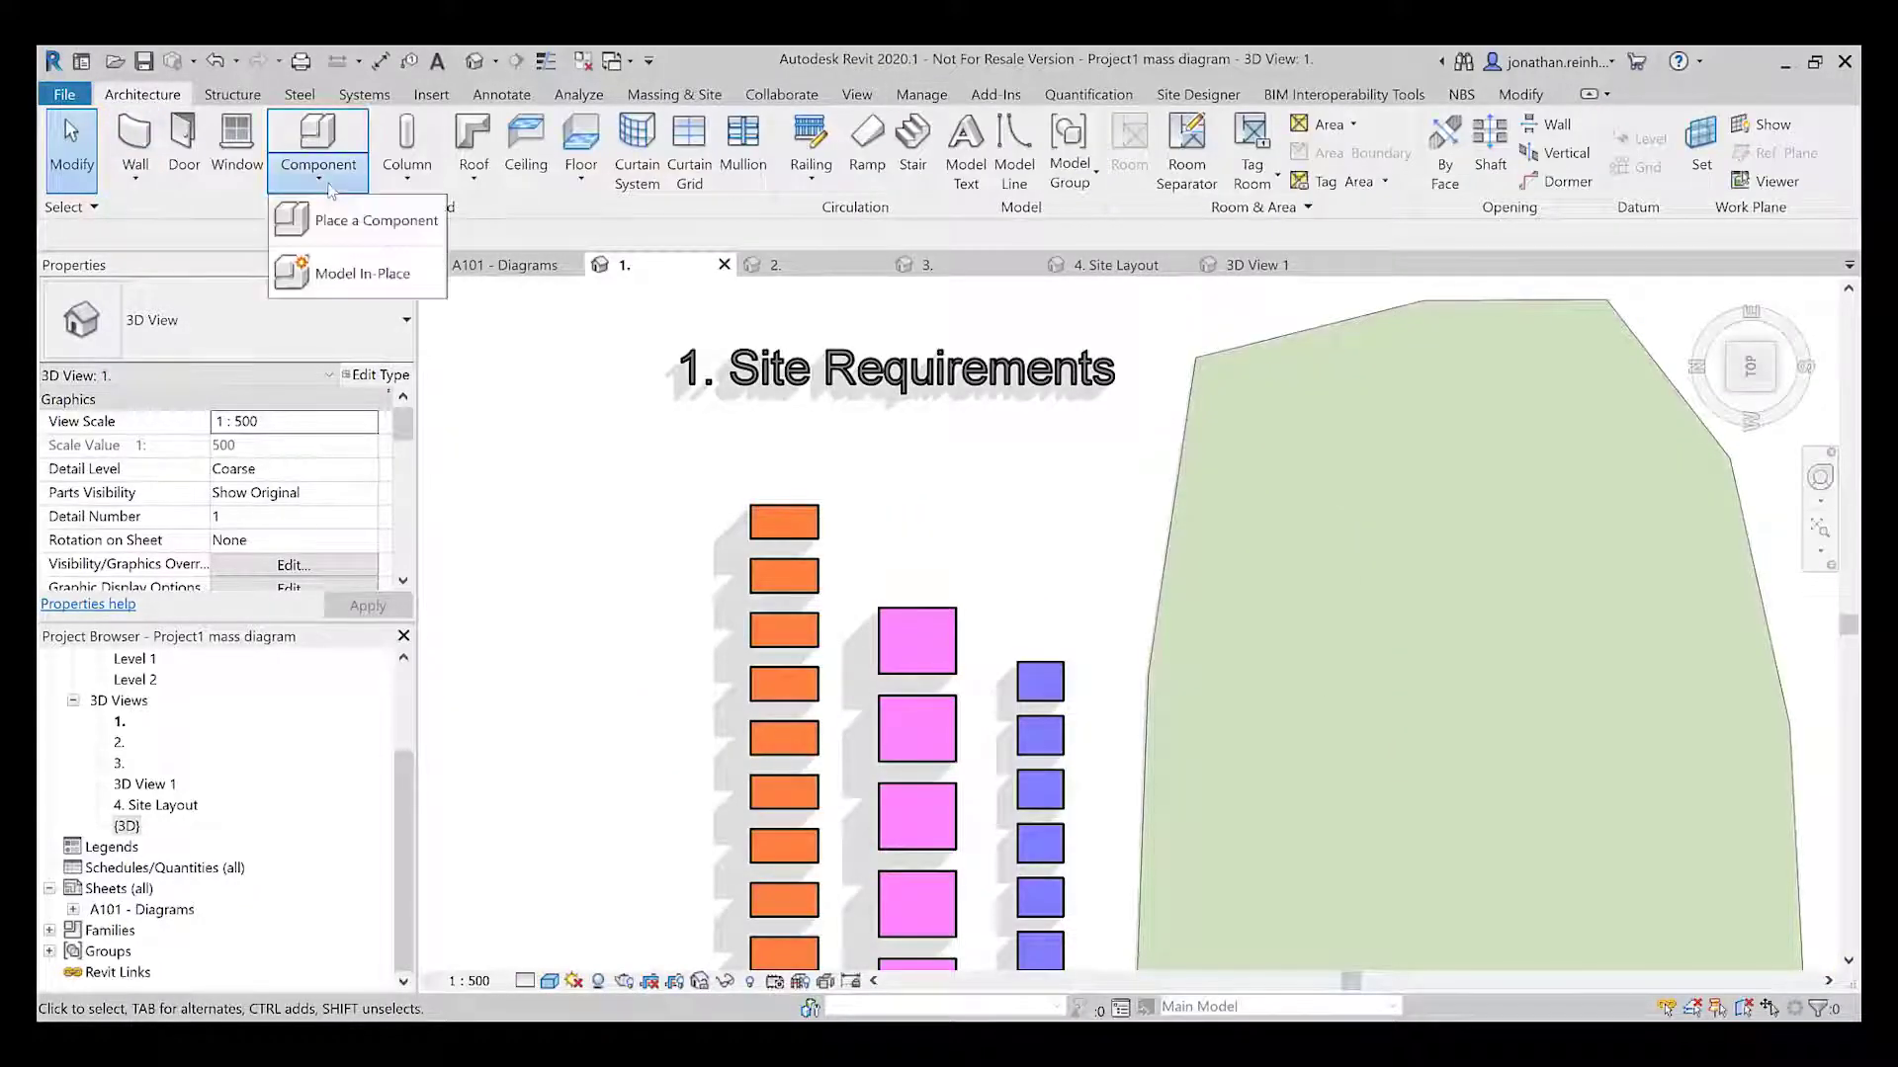
pyautogui.click(340, 269)
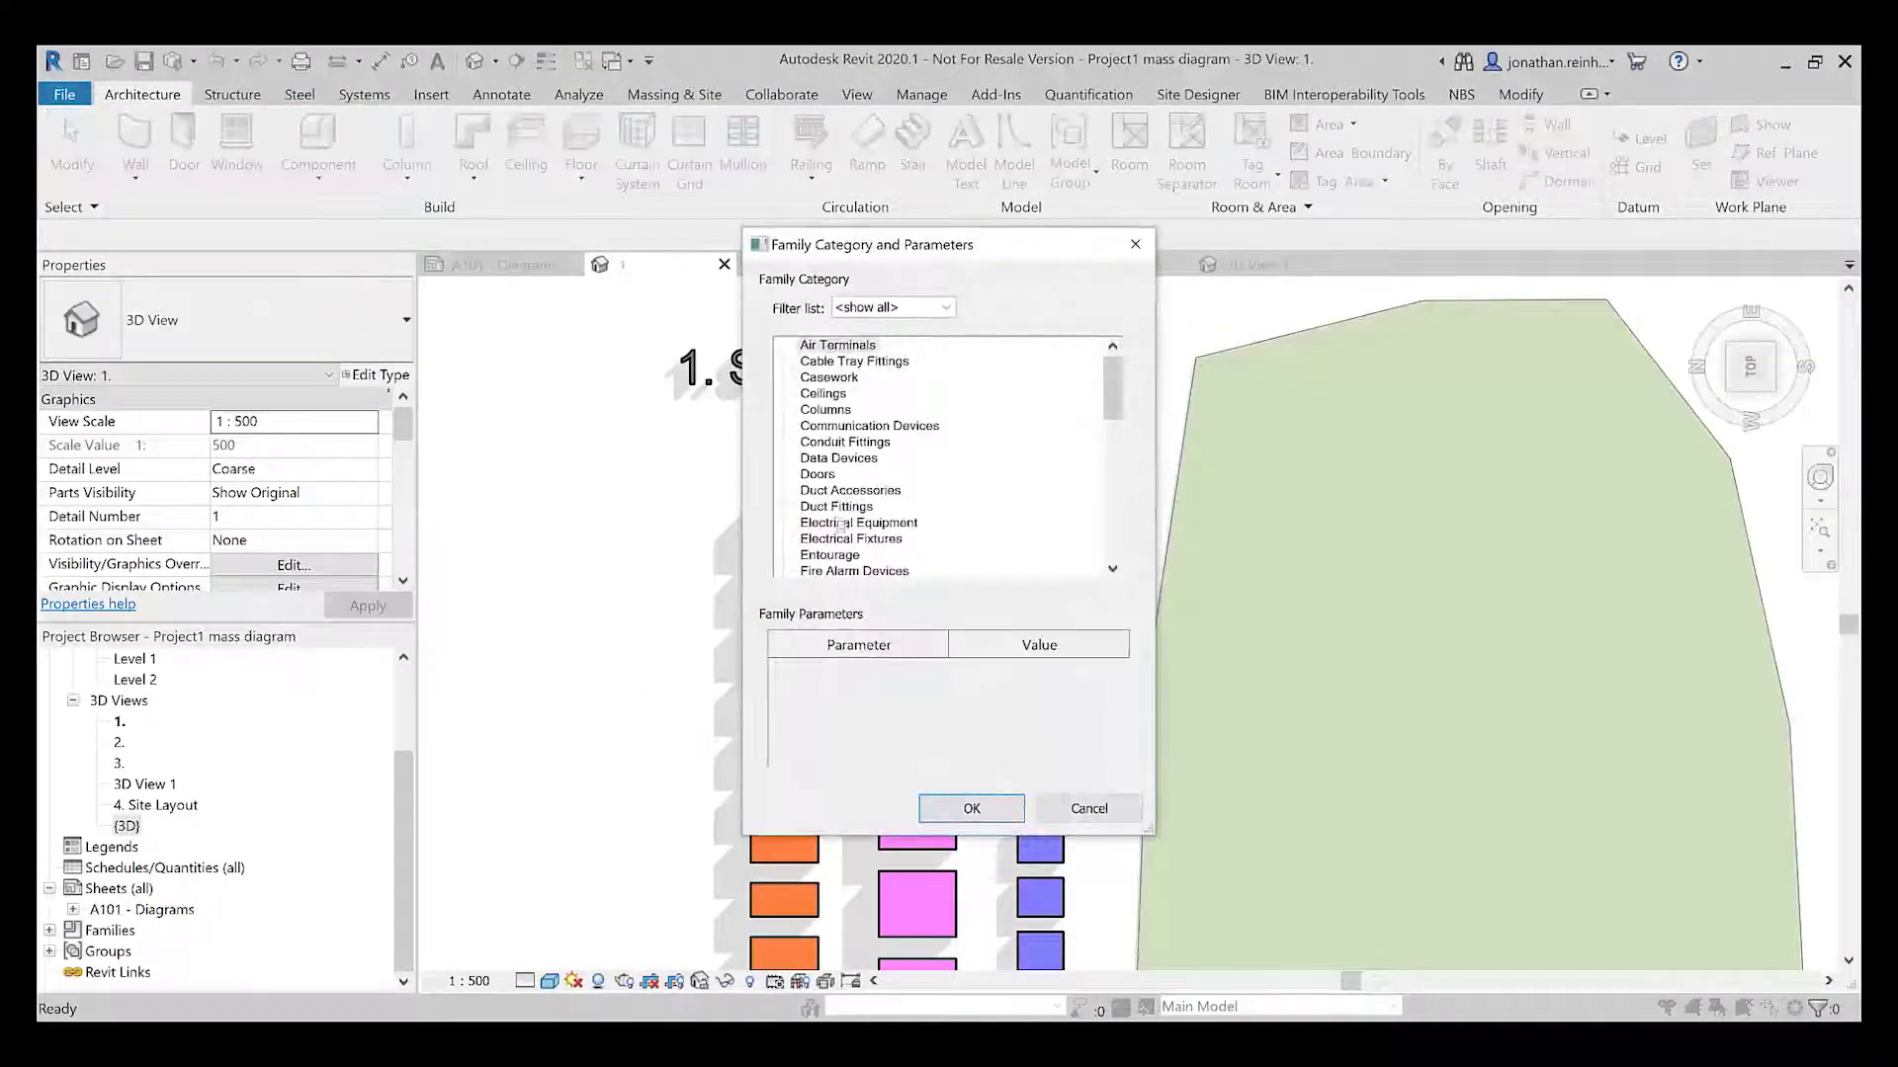
pyautogui.click(836, 506)
pyautogui.scroll(-3, 995, 546)
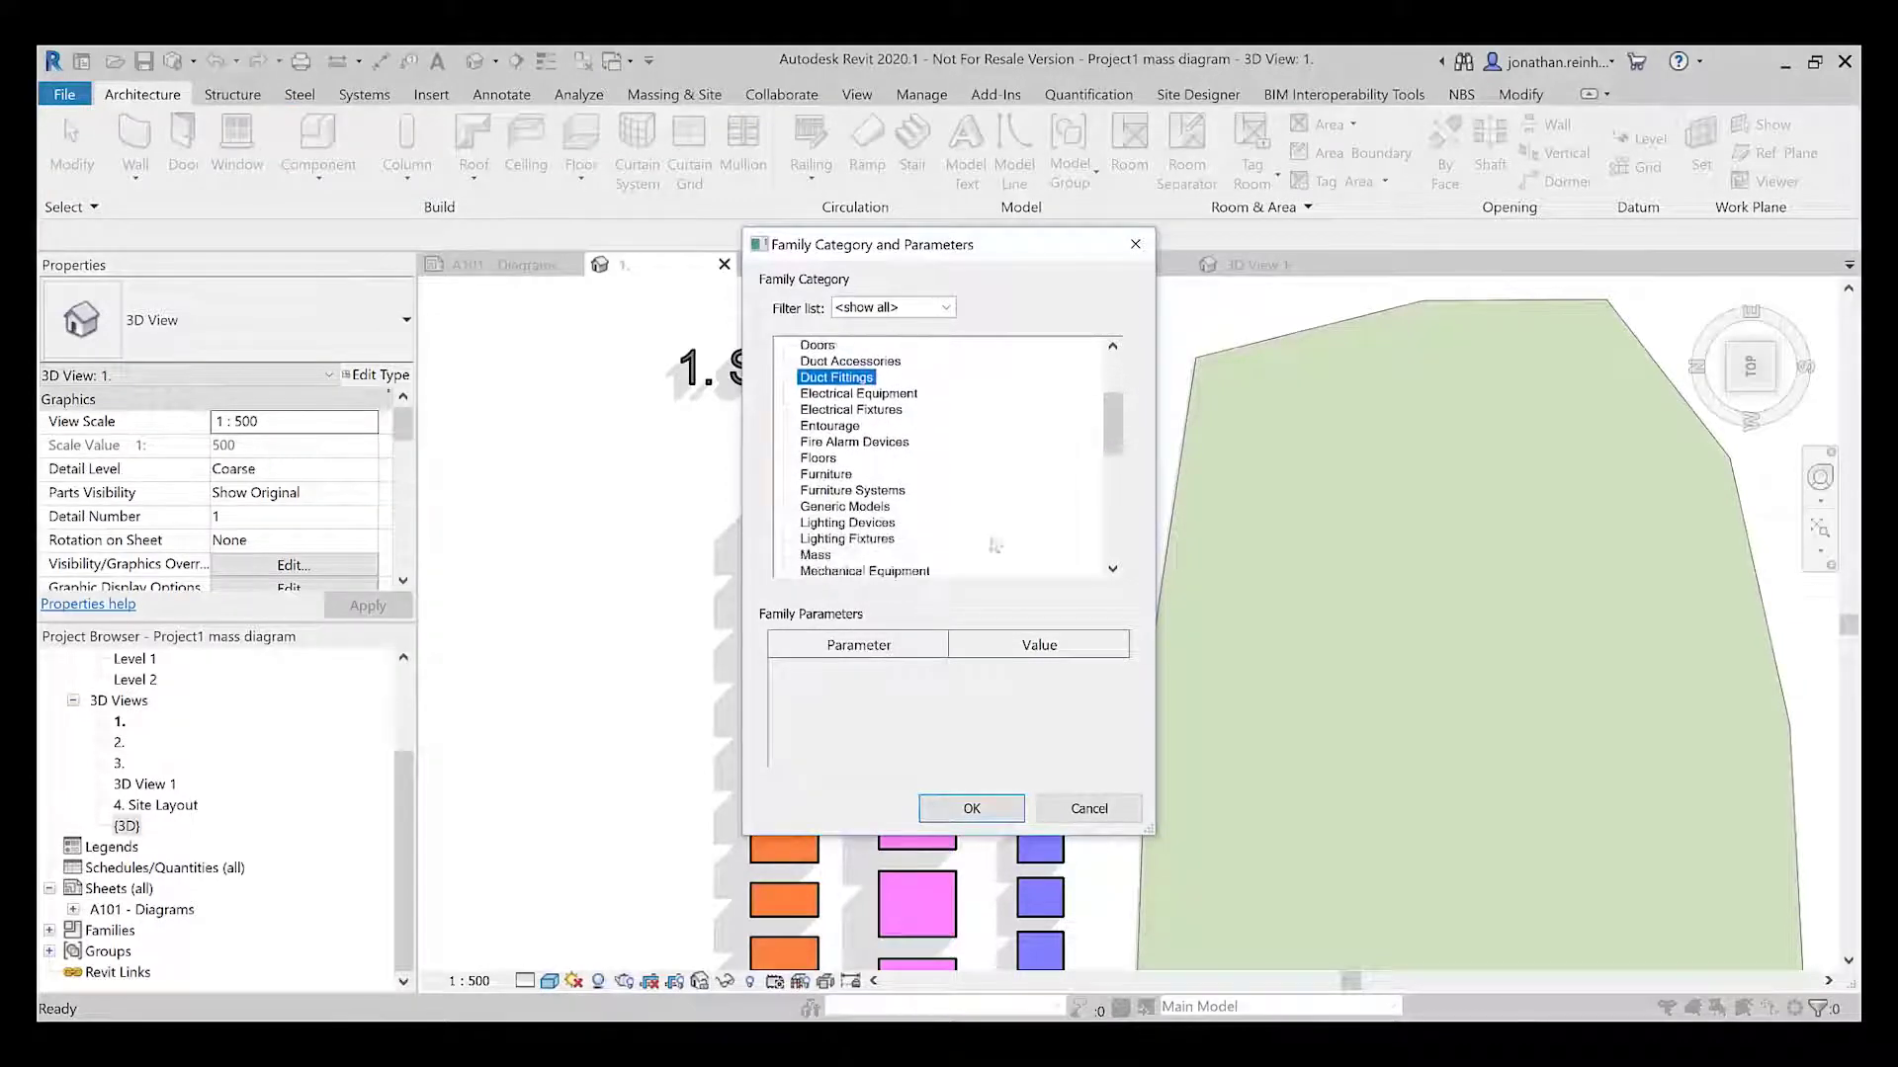
pyautogui.click(845, 506)
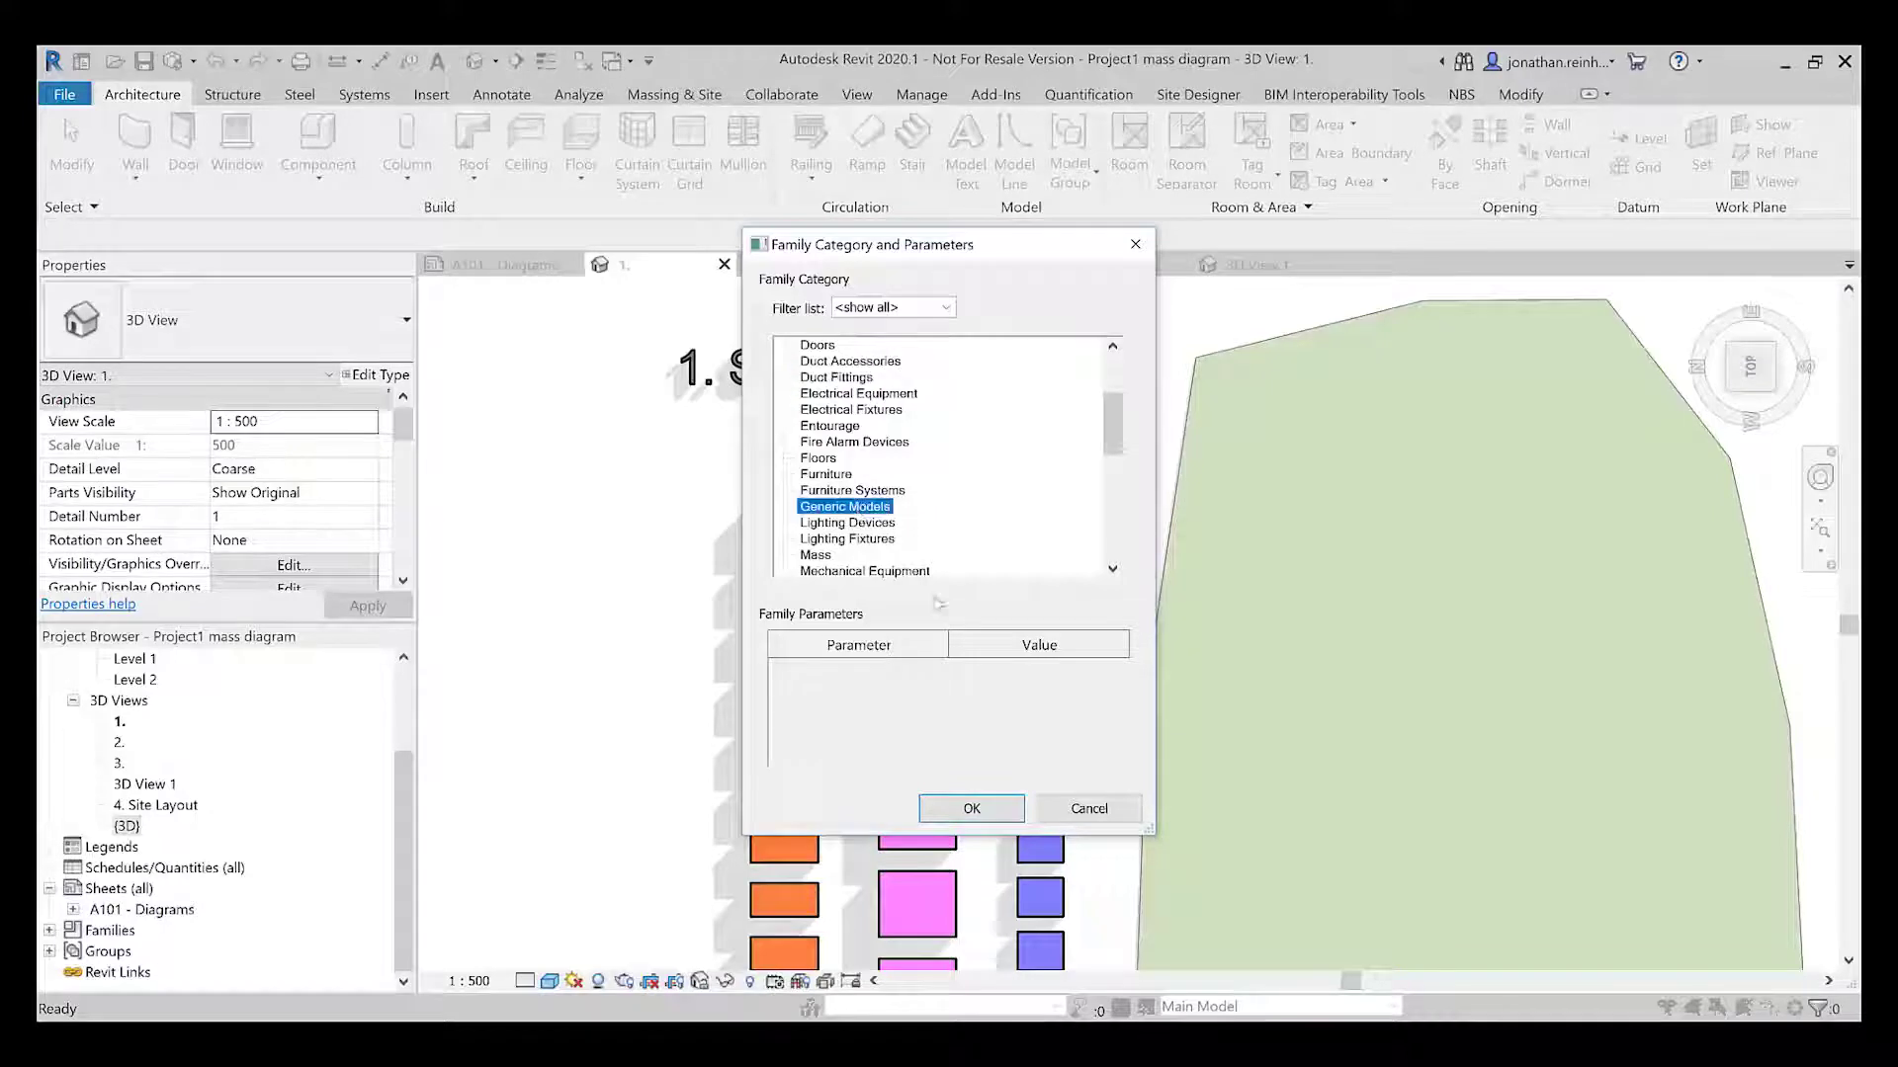
pyautogui.click(970, 808)
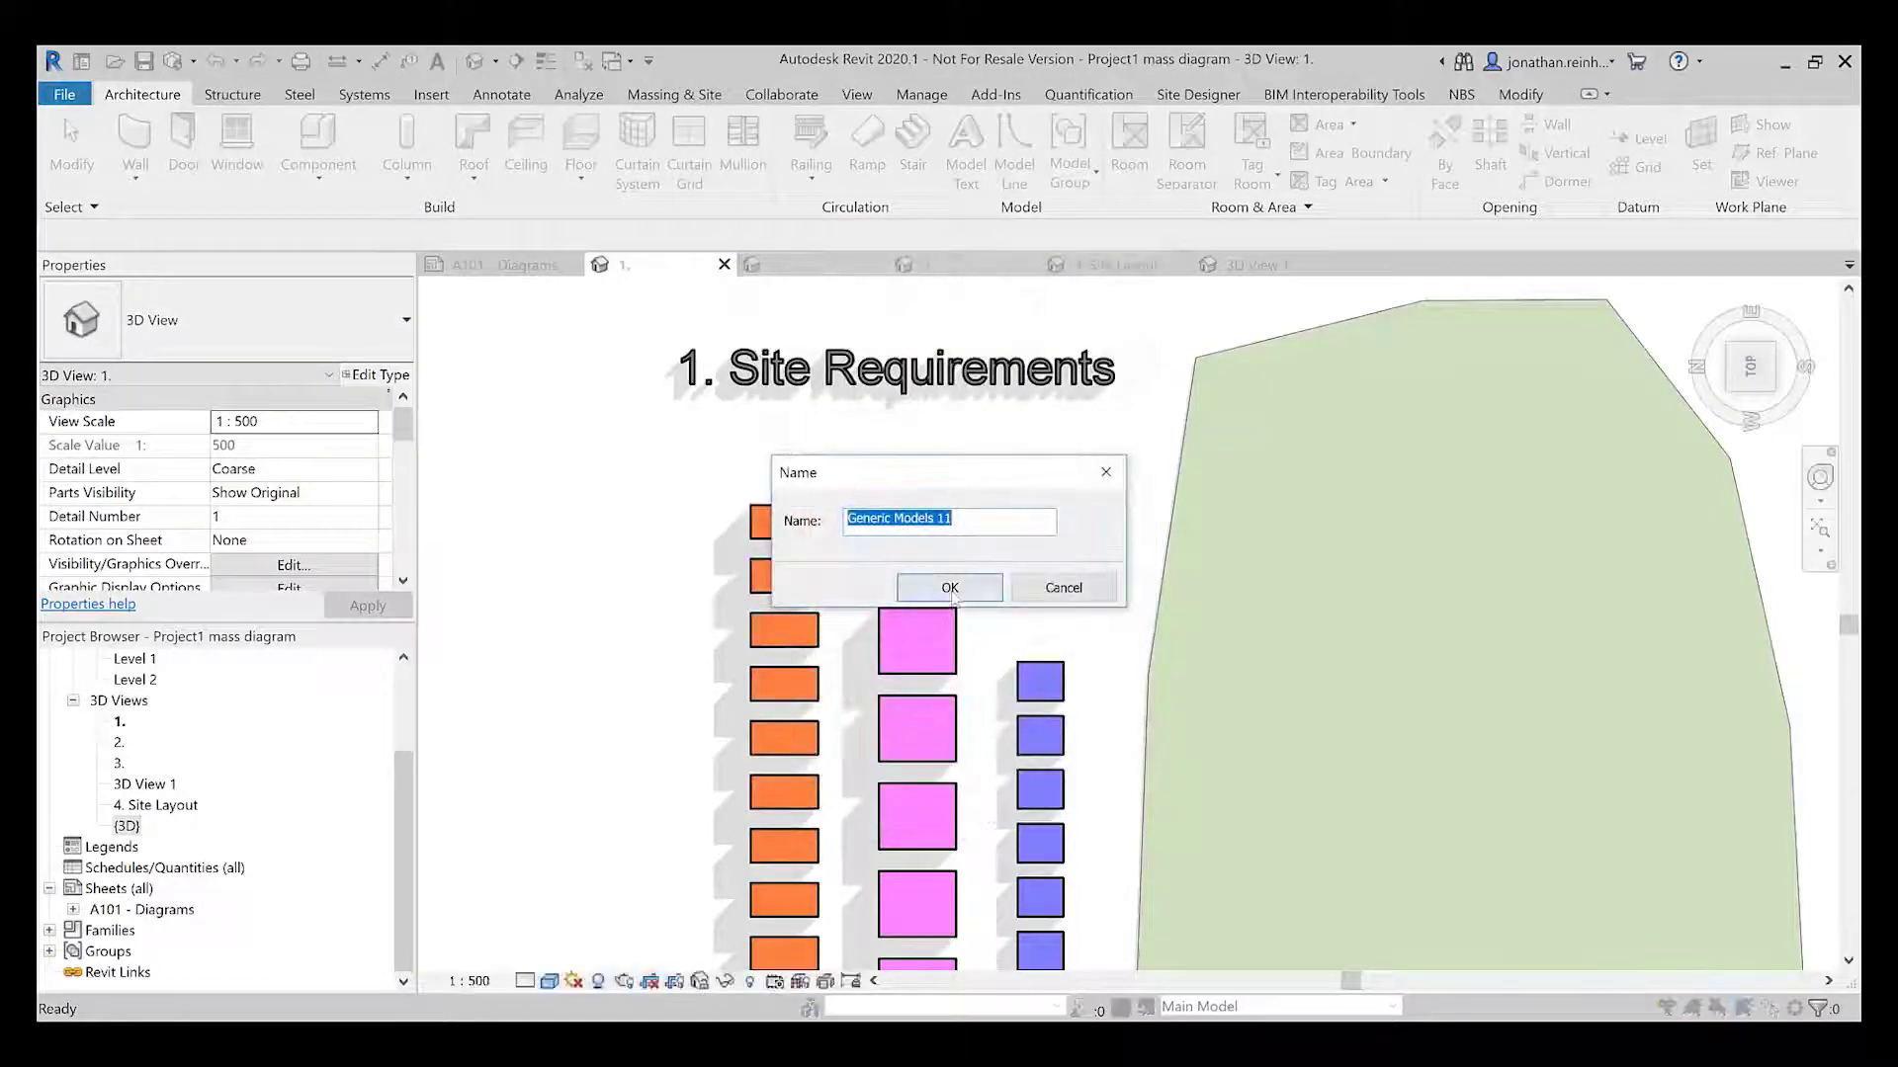
pyautogui.click(950, 587)
# Sketch a rectangular extrusion profile about 5000 by 7000 mm in the empty area above the pink units, and finish the sketch
pyautogui.scroll(1, 1318, 413)
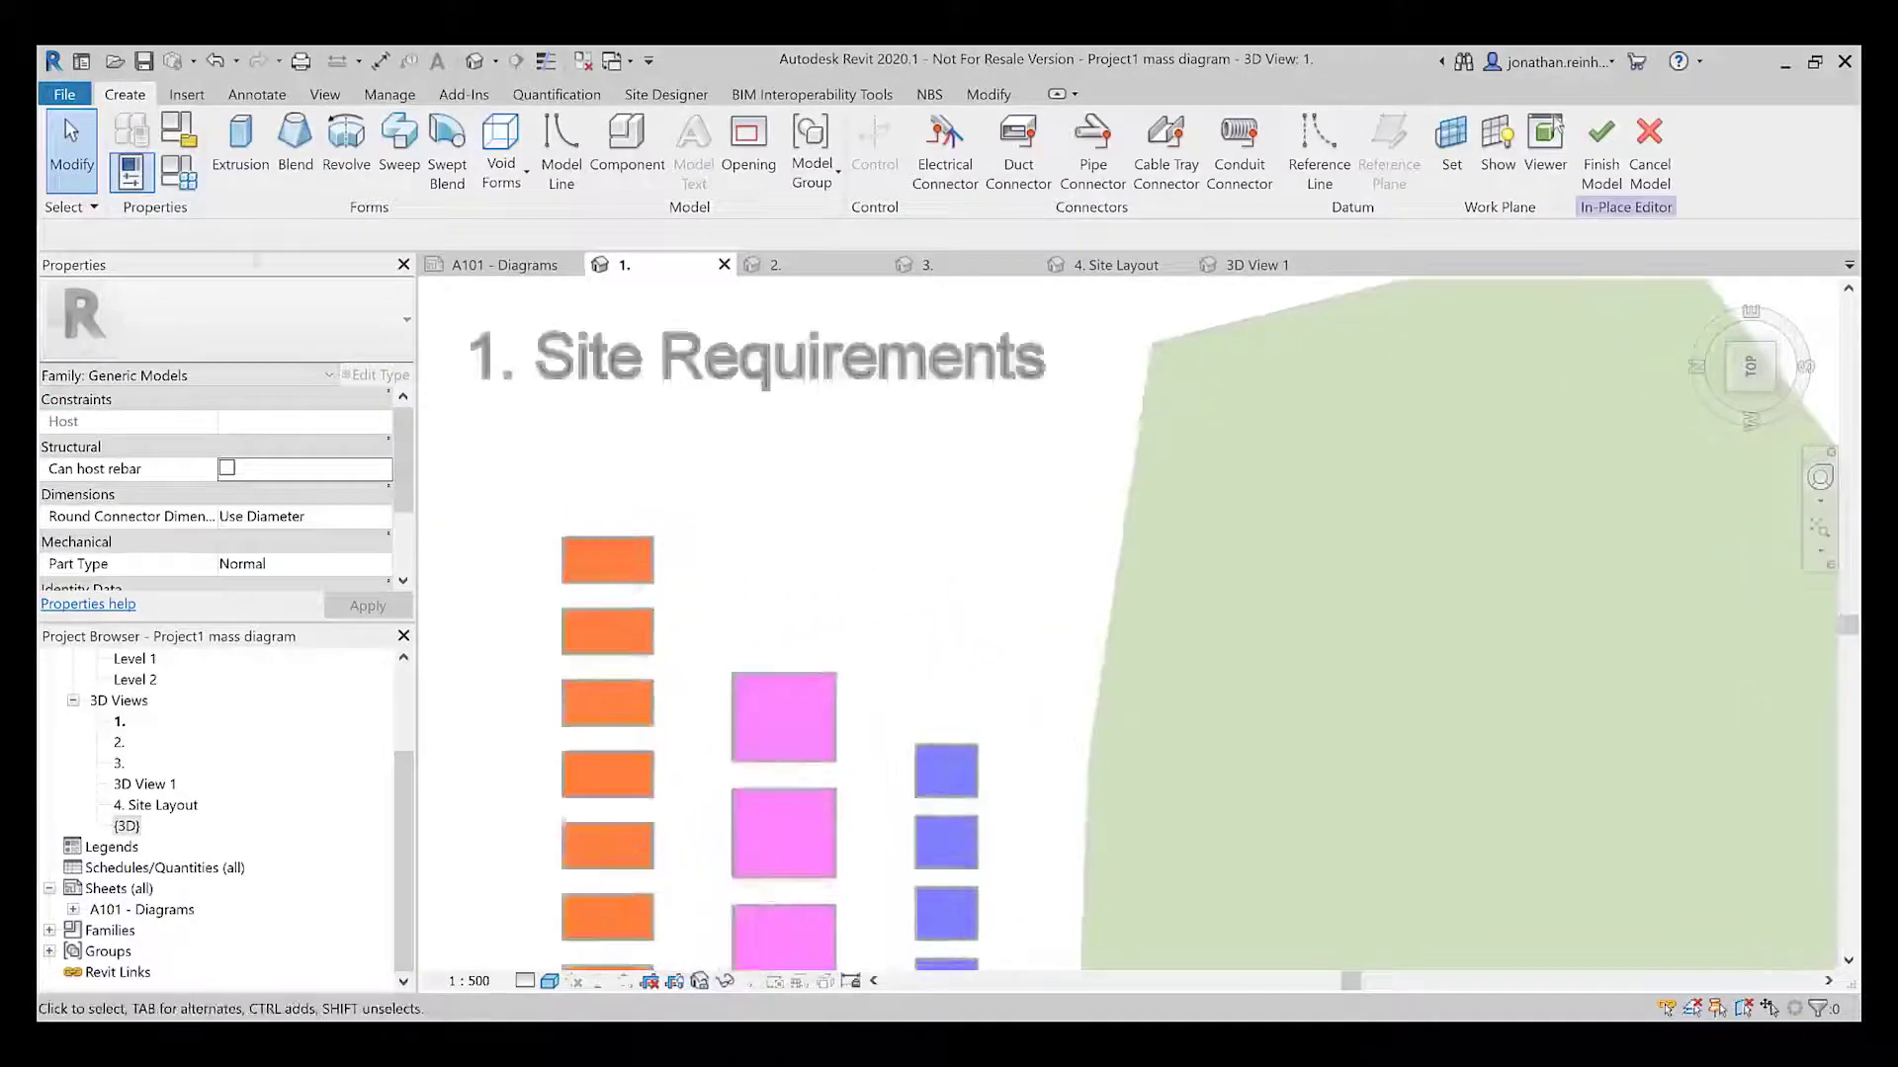
pyautogui.click(240, 143)
pyautogui.scroll(1, 769, 579)
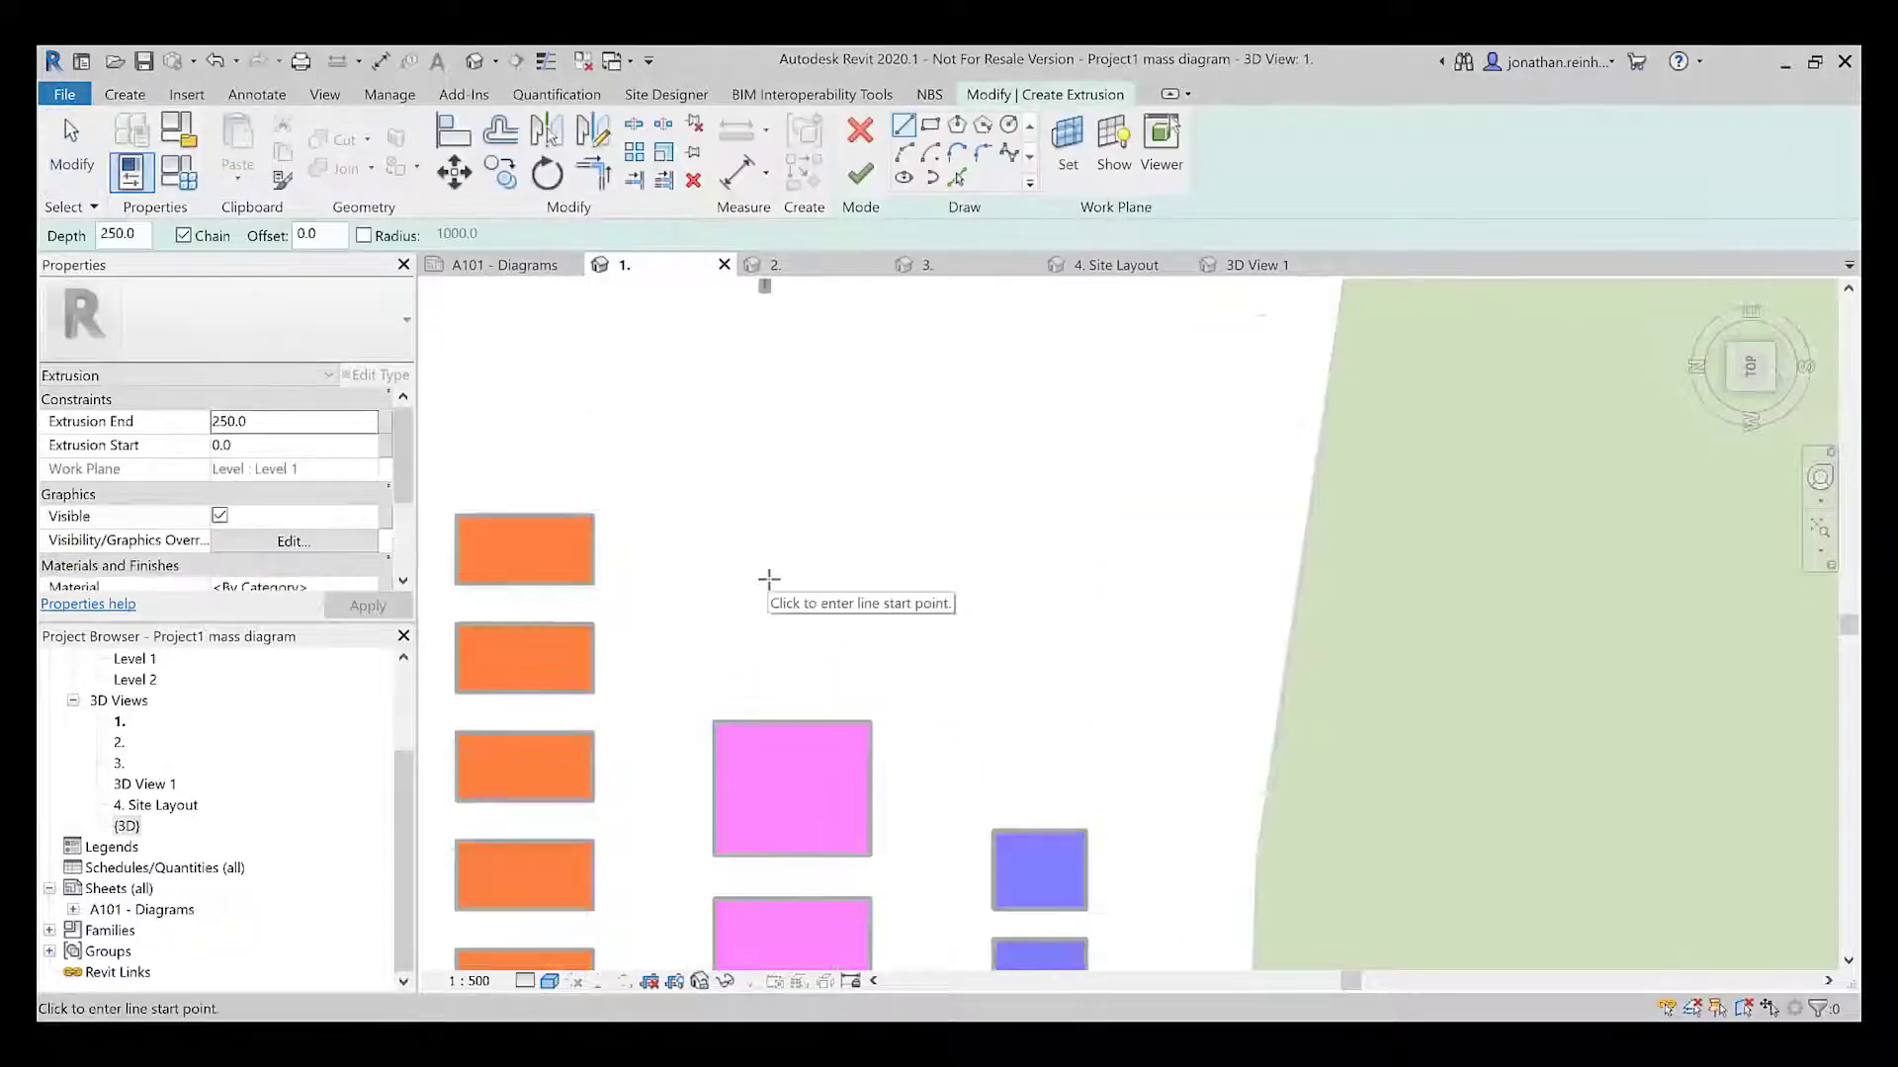
pyautogui.moveTo(768, 579); pyautogui.dragTo(897, 591, button='middle')
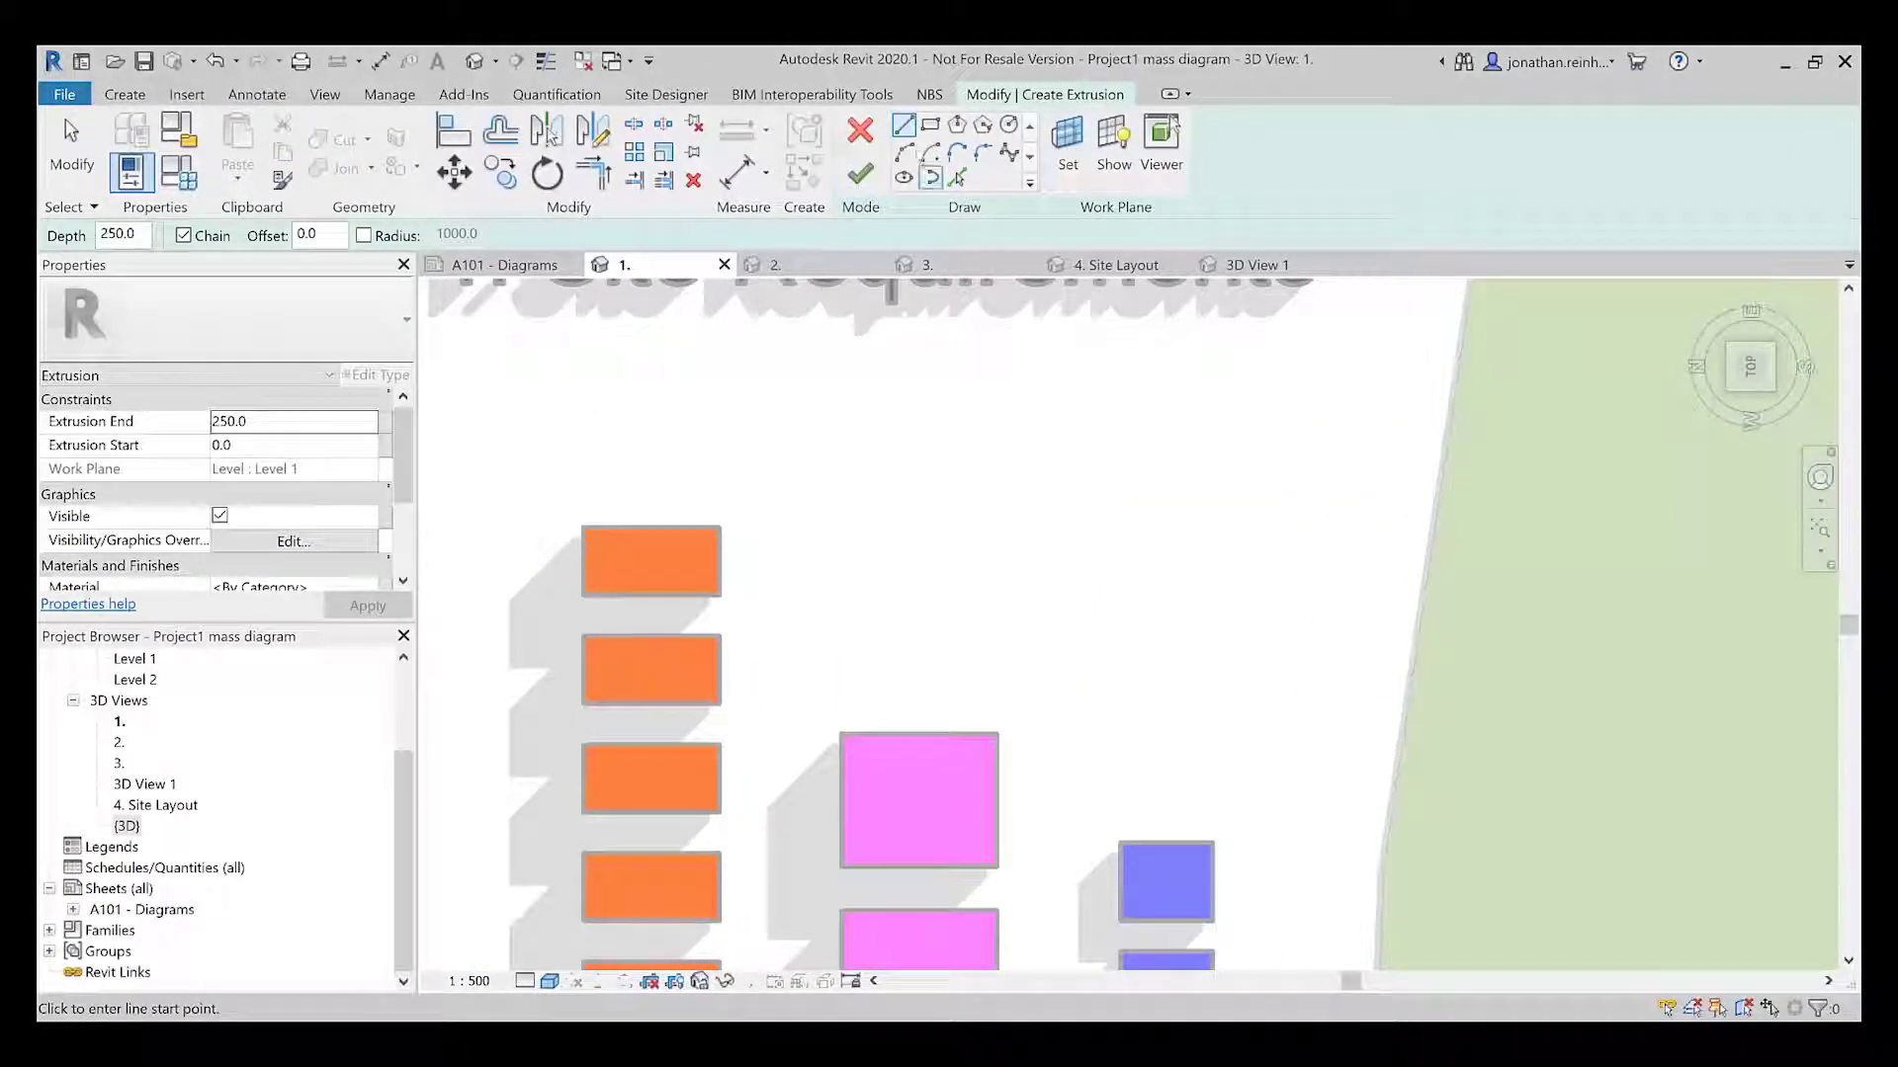
pyautogui.click(852, 533)
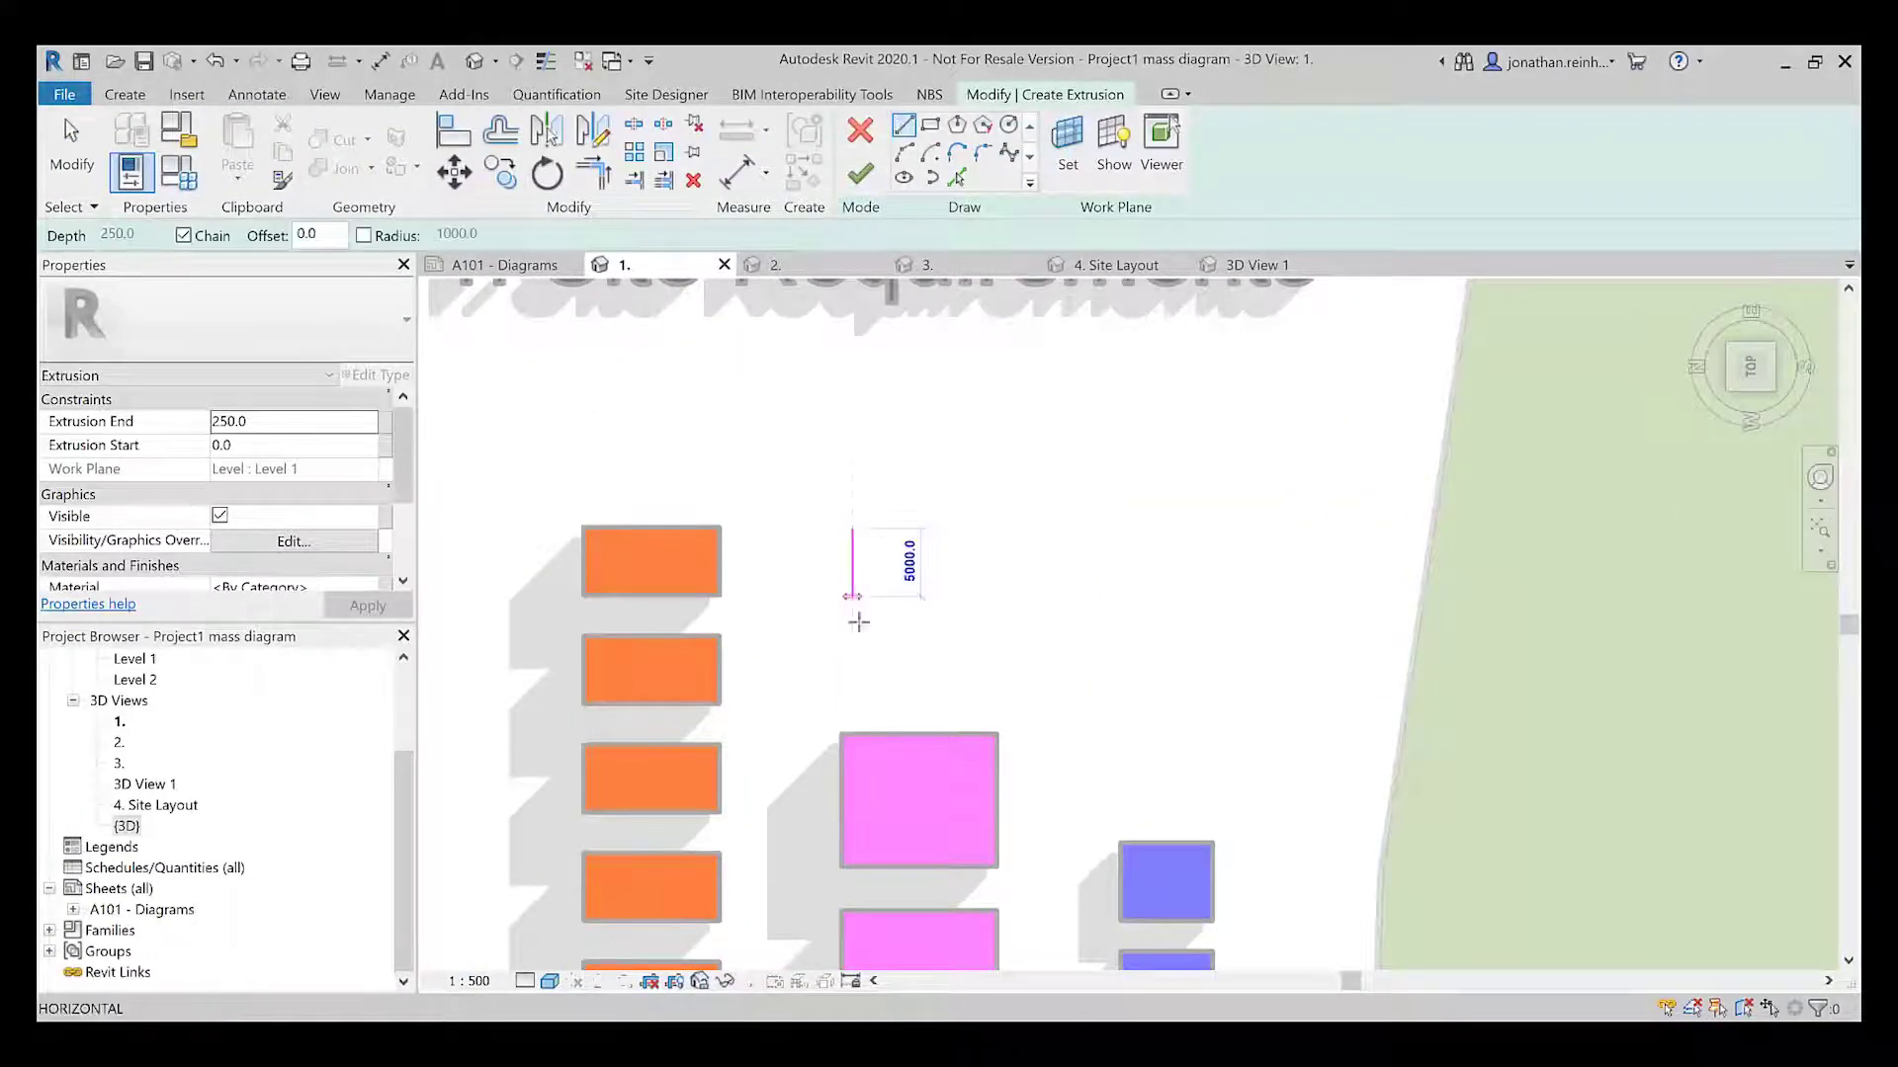
pyautogui.click(854, 623)
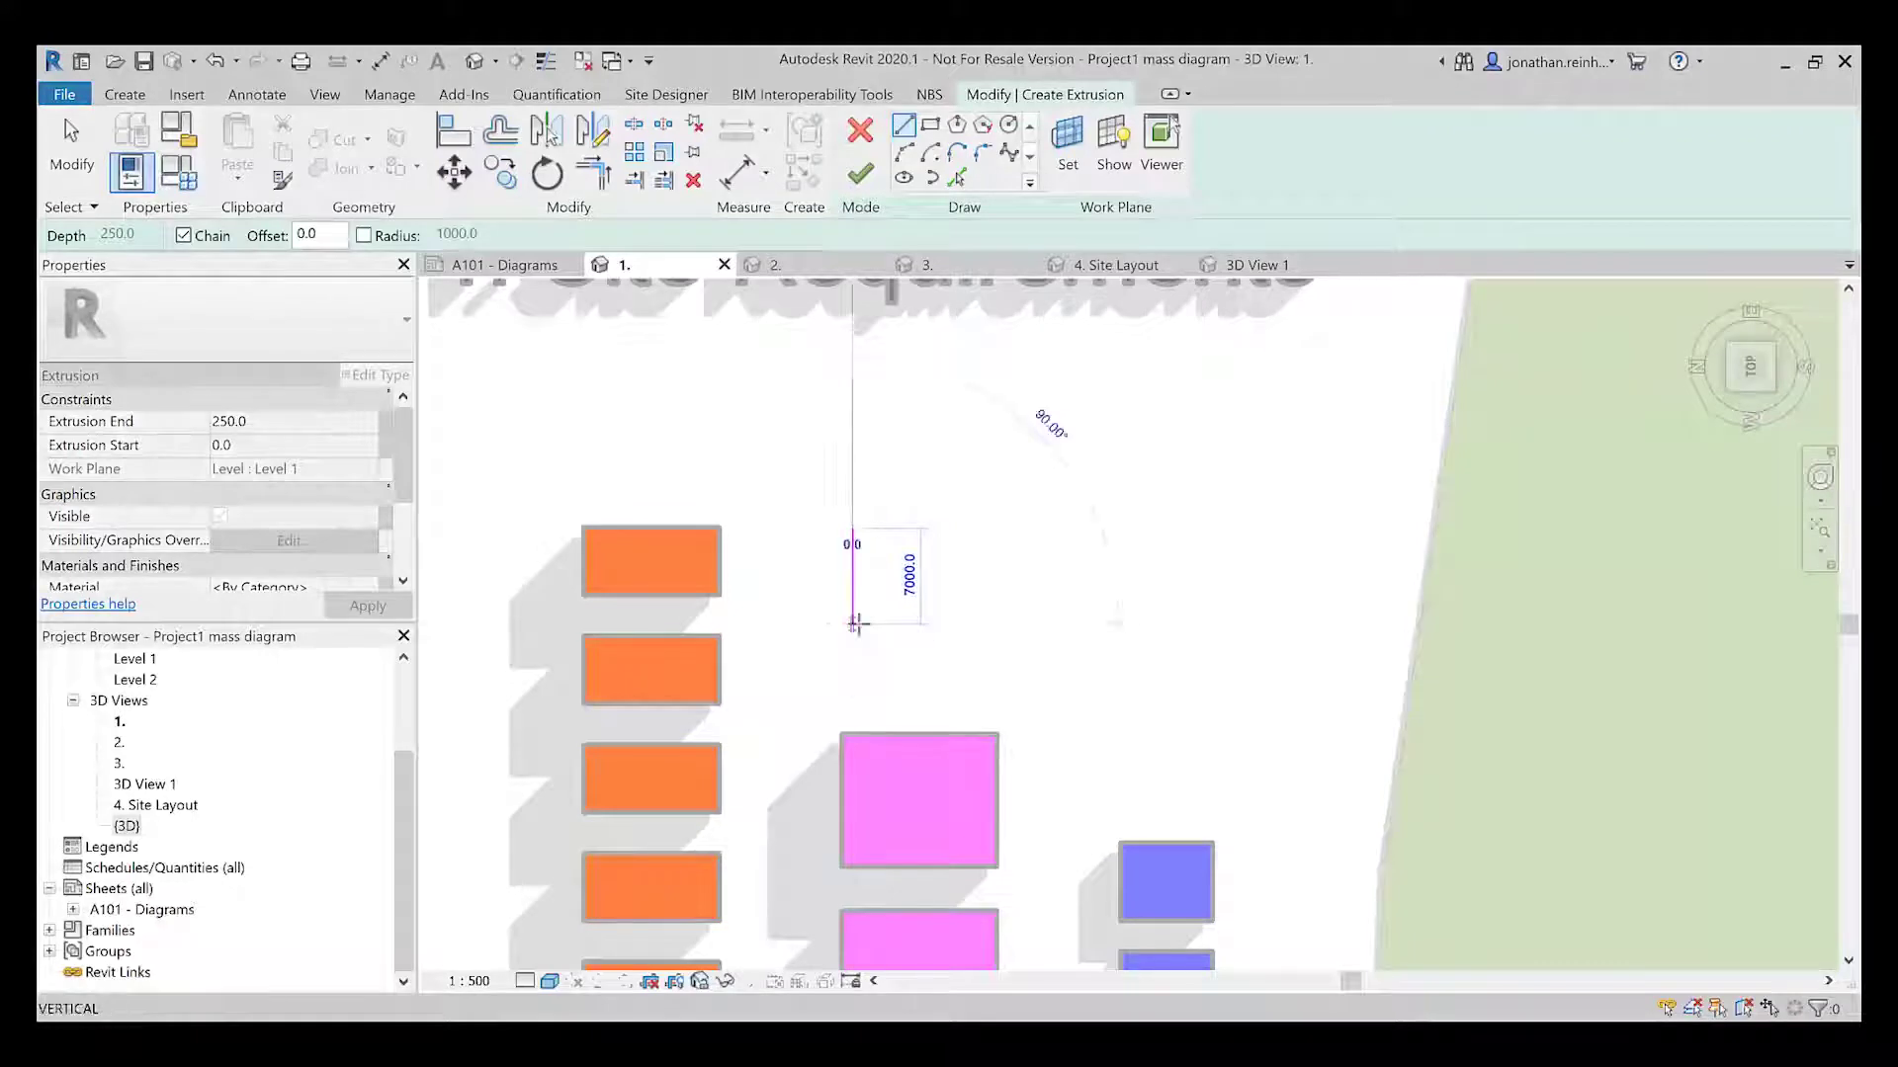
pyautogui.click(919, 623)
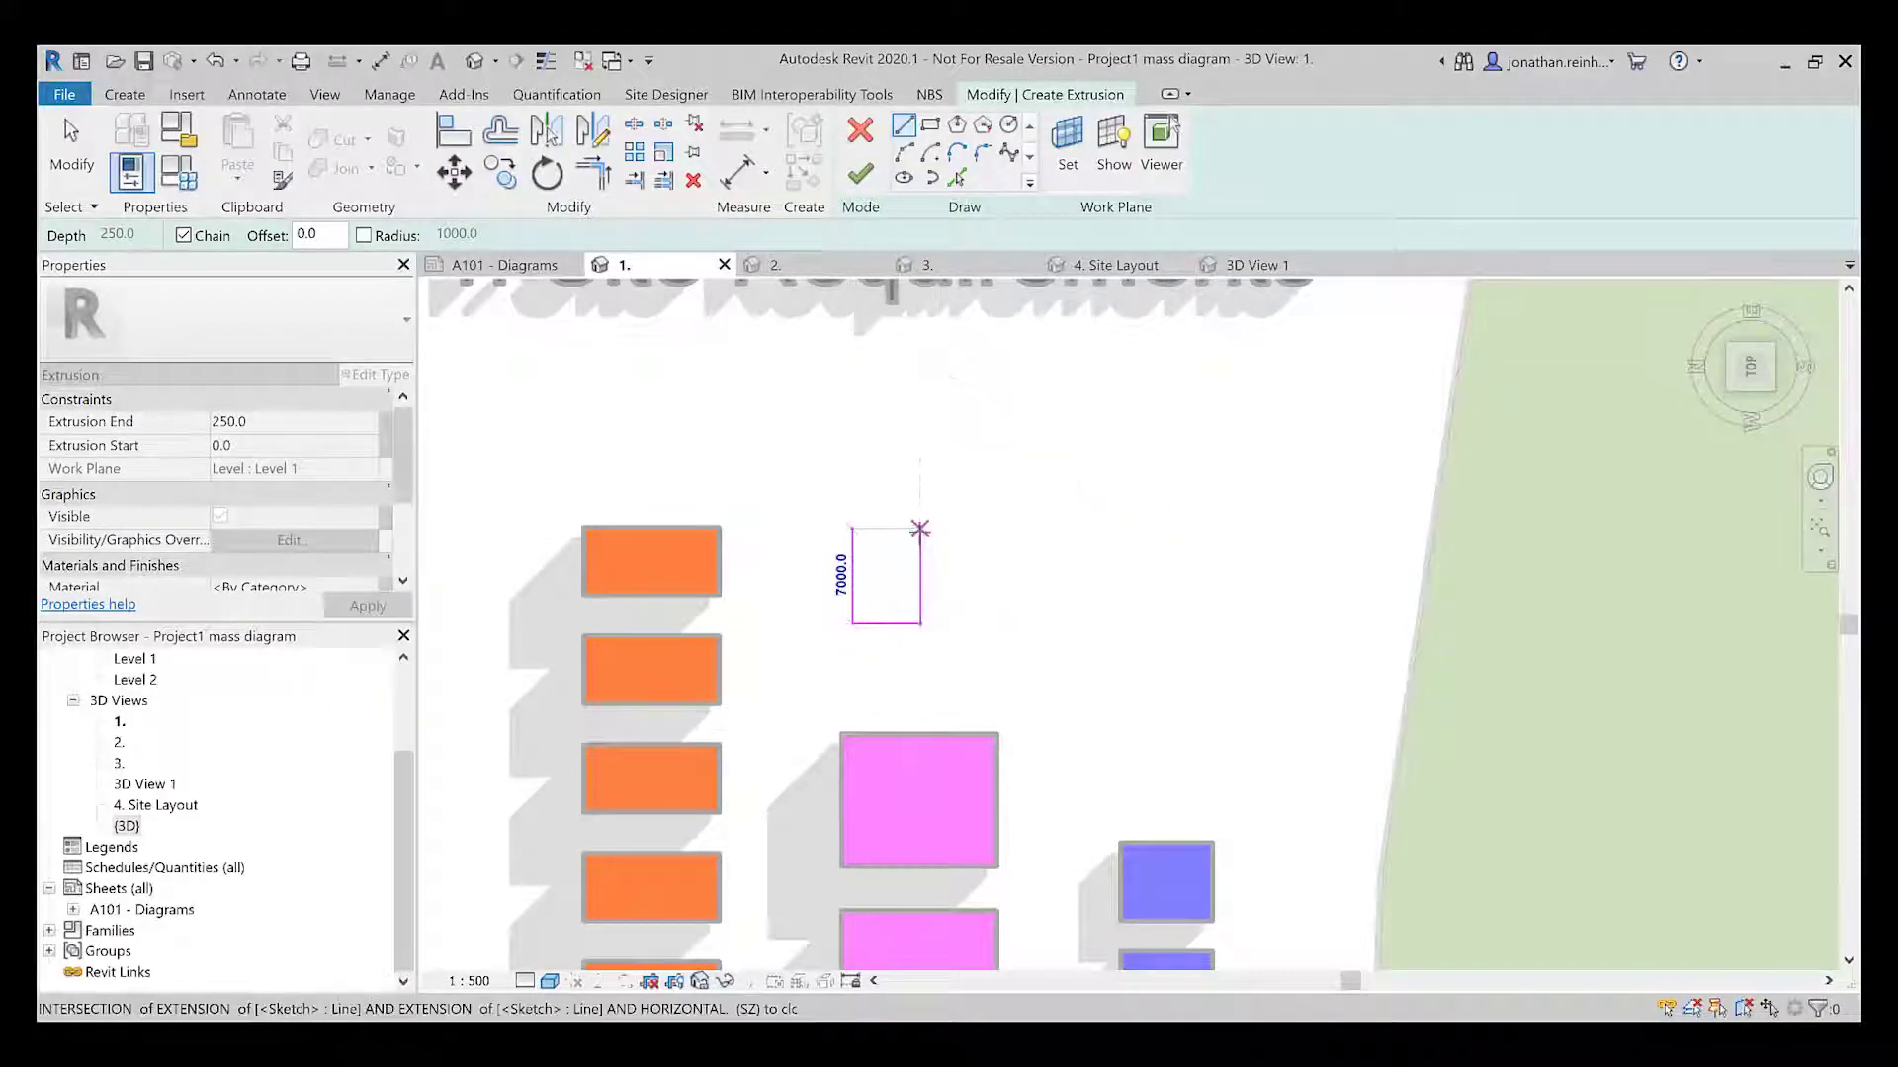
pyautogui.click(920, 529)
pyautogui.click(852, 529)
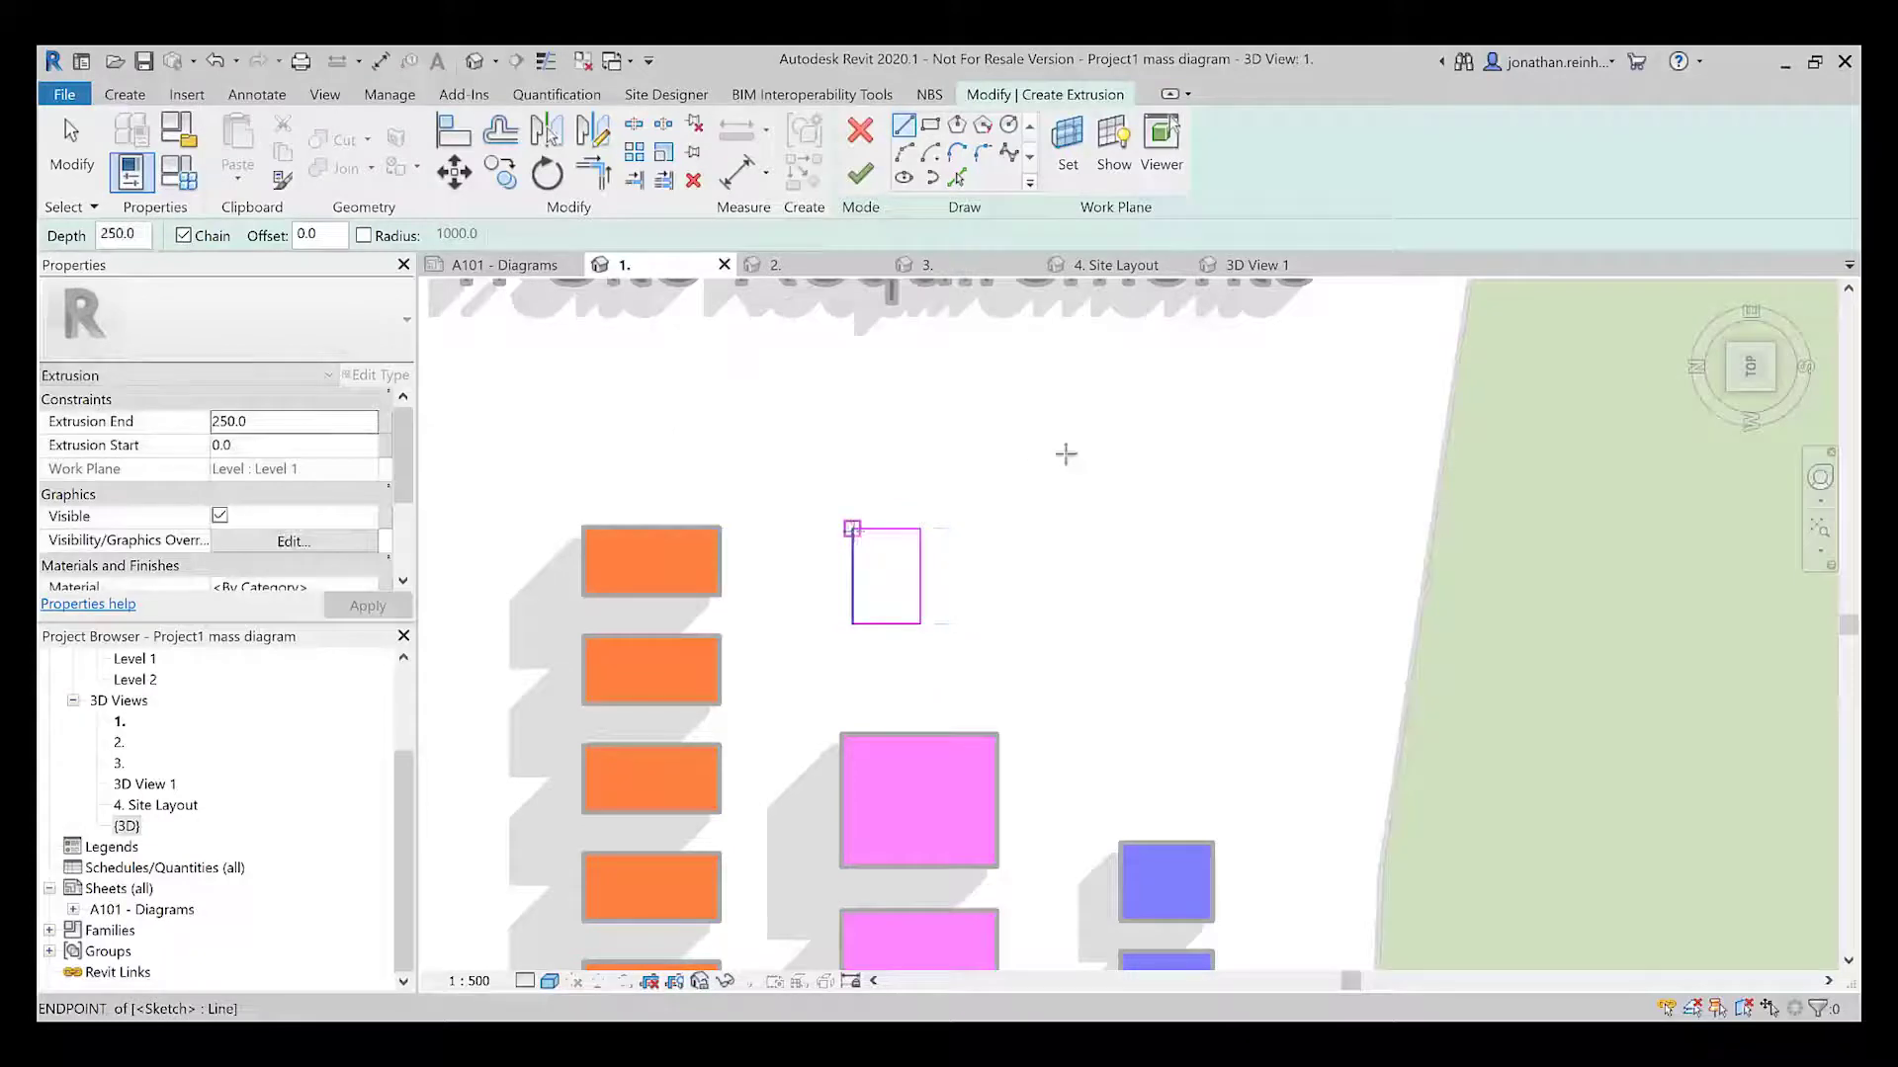
pyautogui.click(862, 178)
# Set the new extrusion's end to 5000 and finish the in-place model
pyautogui.keyDown('shift'); pyautogui.moveTo(1043, 583); pyautogui.dragTo(924, 504, button='middle'); pyautogui.keyUp('shift')
pyautogui.scroll(3, 904, 572)
pyautogui.scroll(-3, 1019, 724)
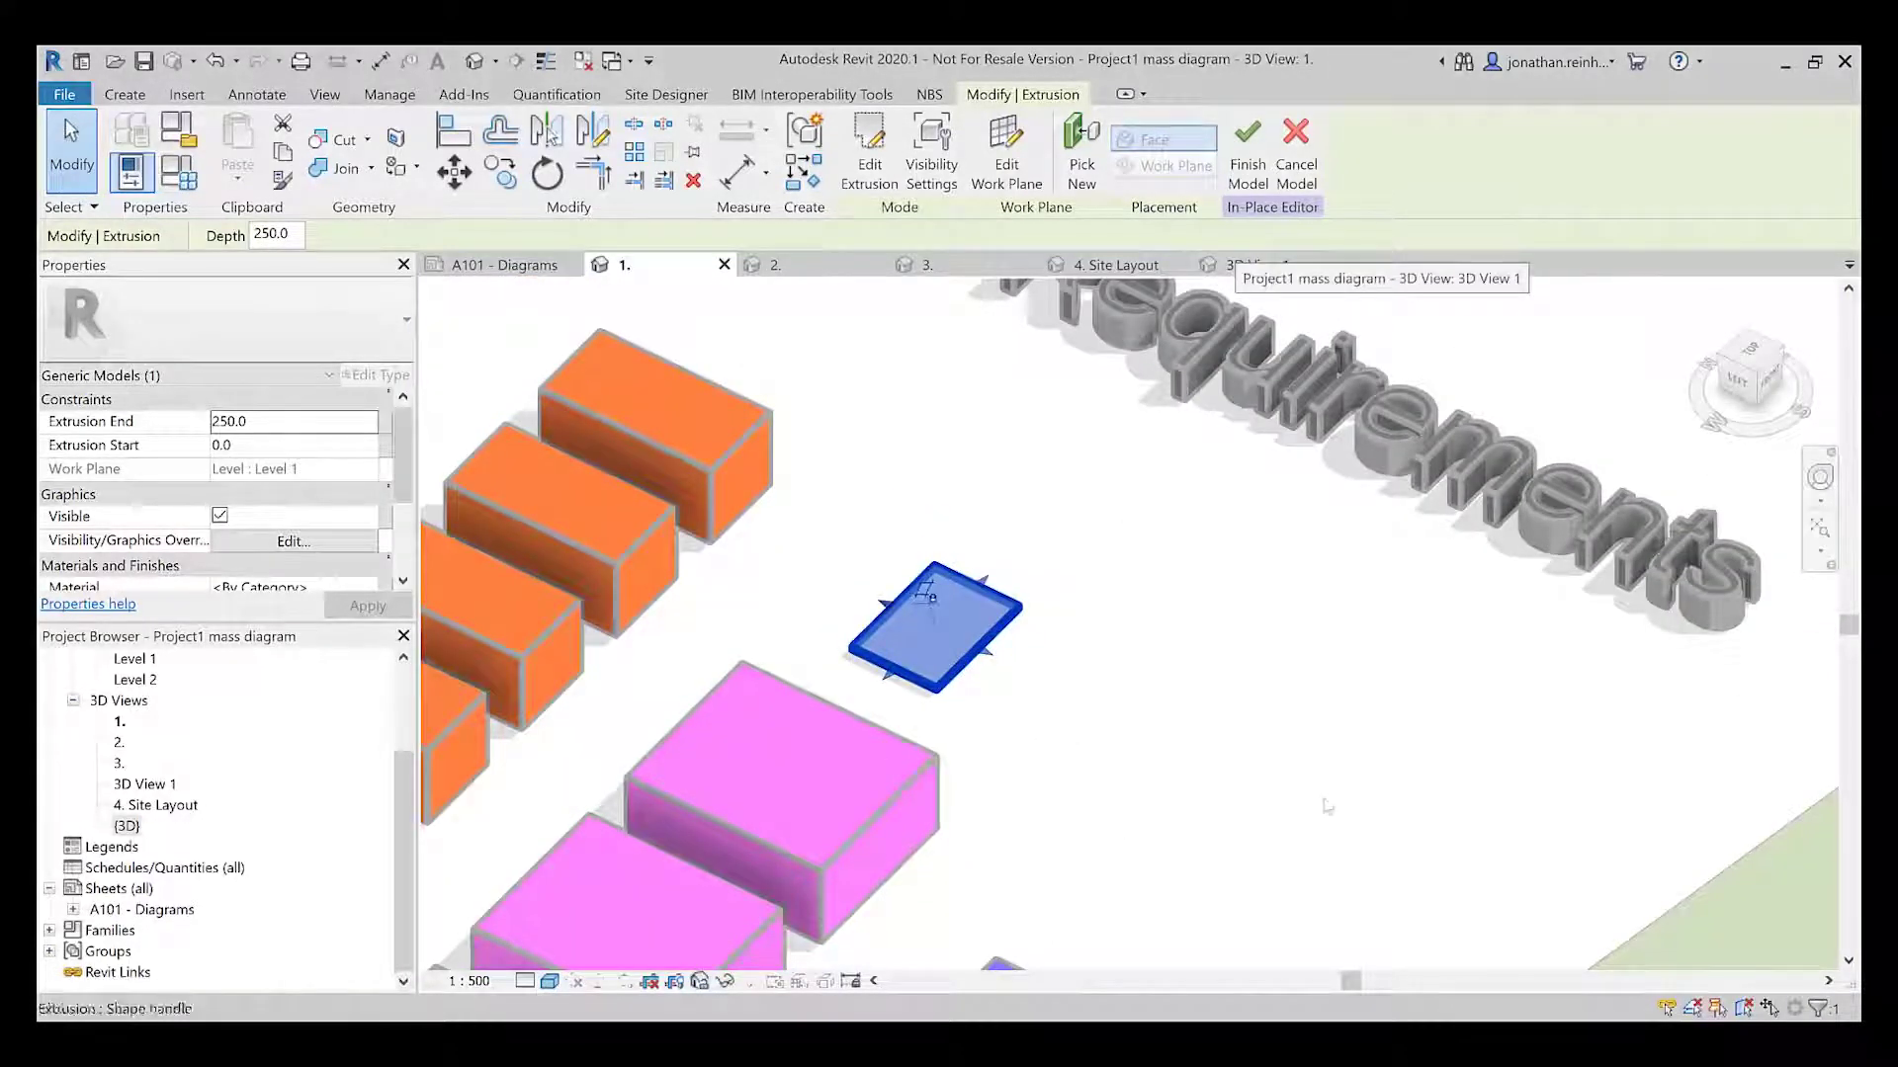
pyautogui.click(305, 428)
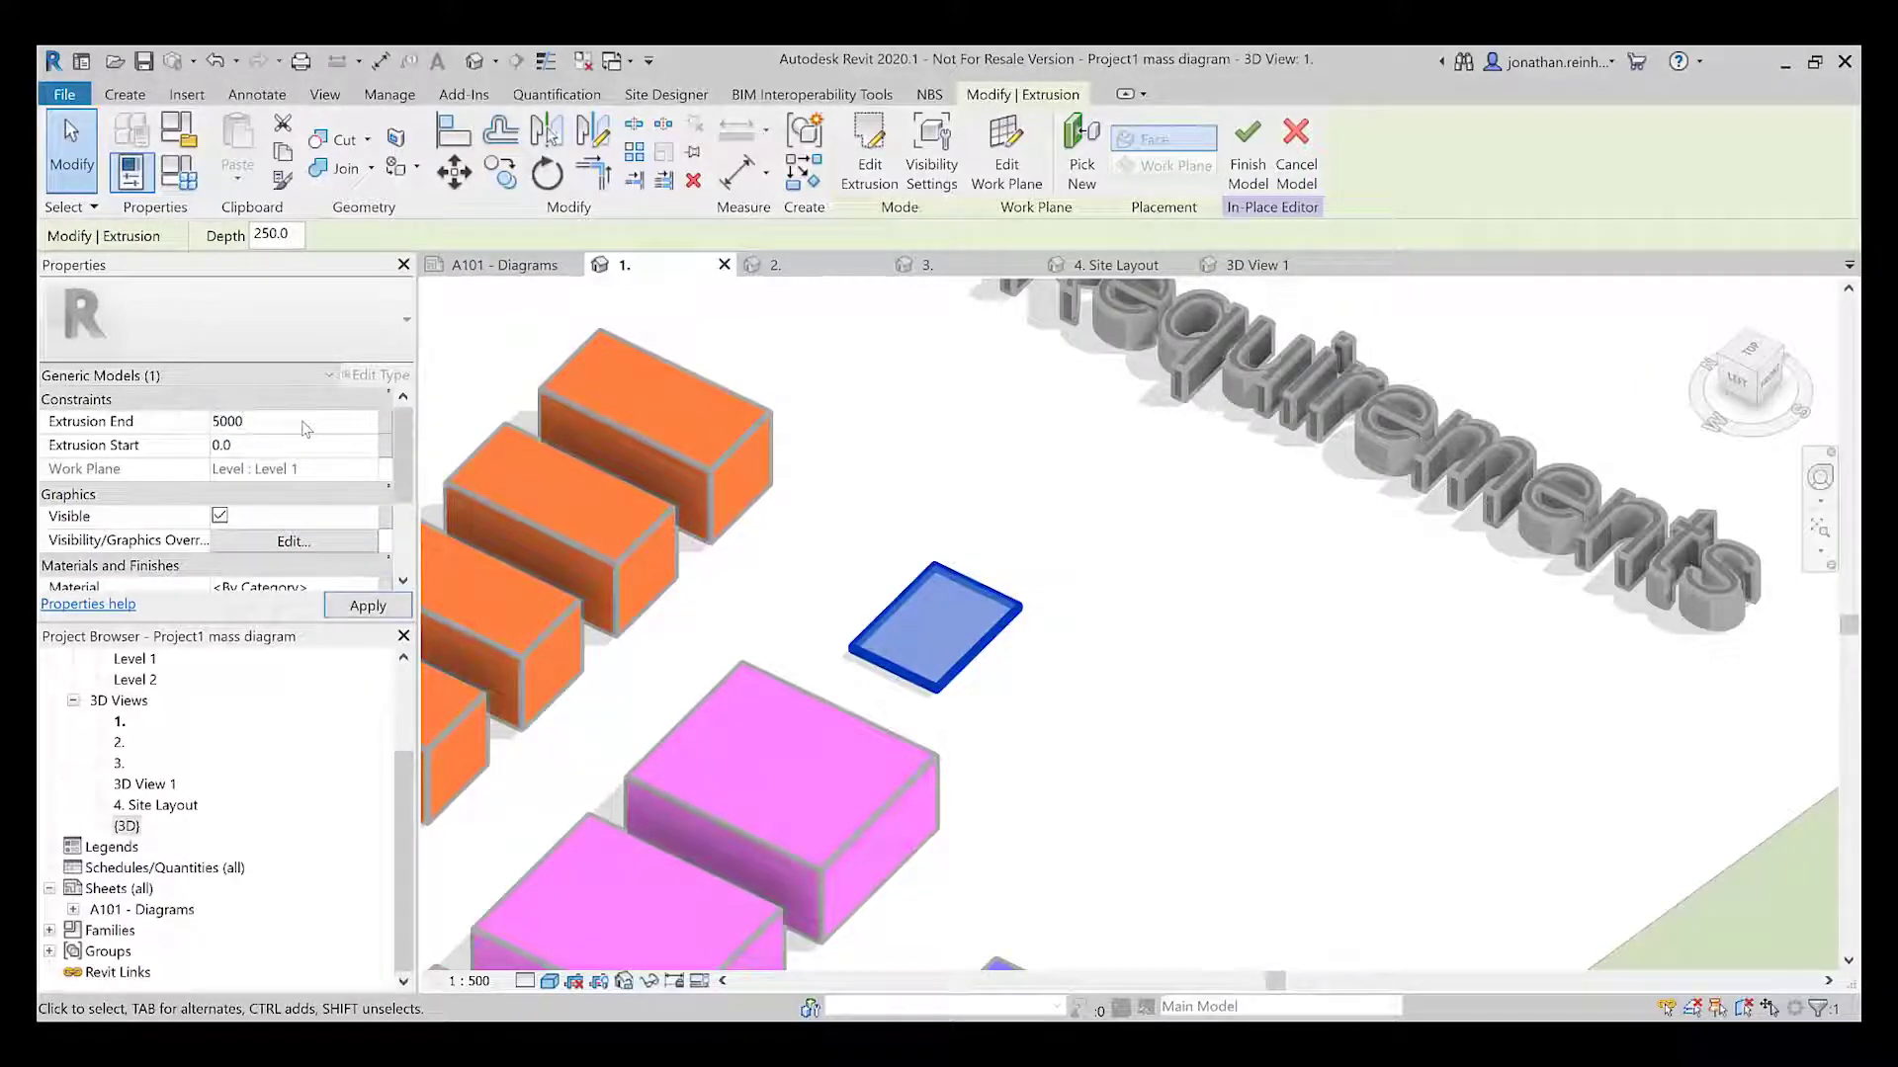
pyautogui.press('Return')
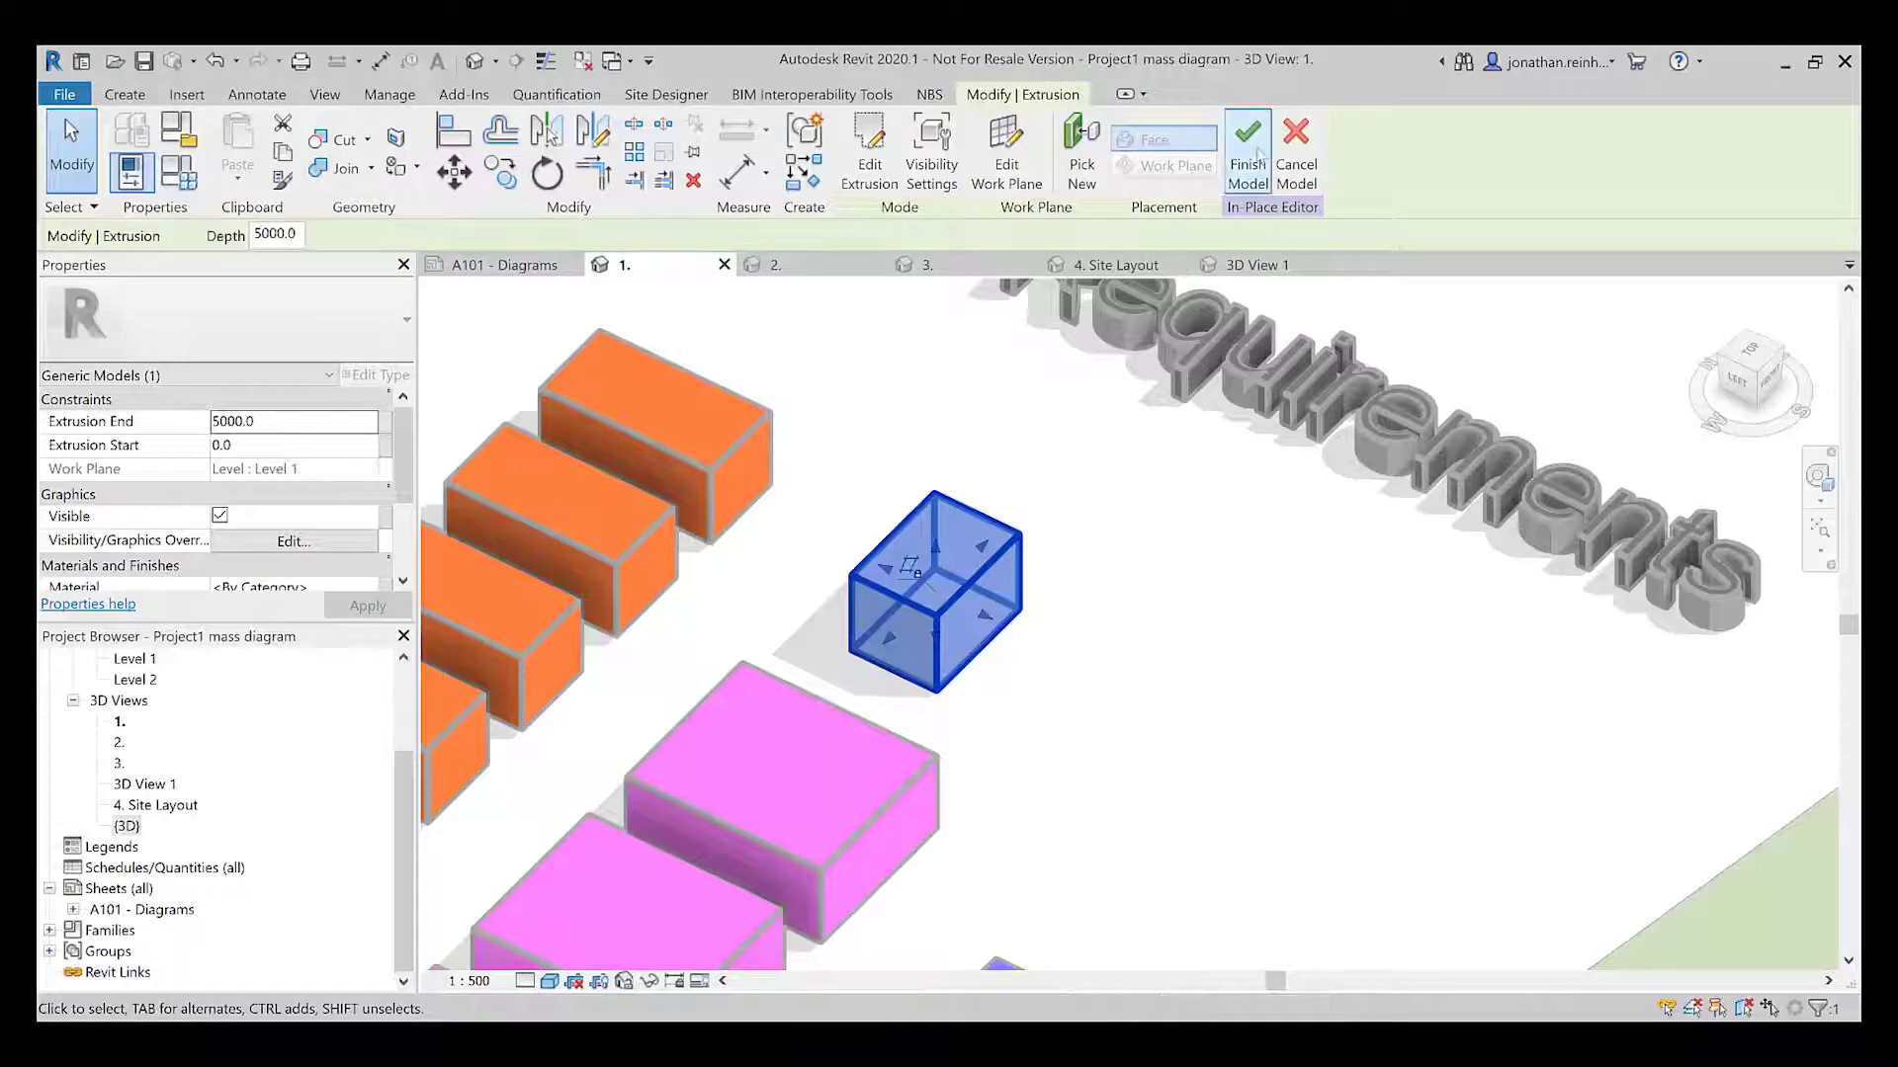
pyautogui.click(1249, 158)
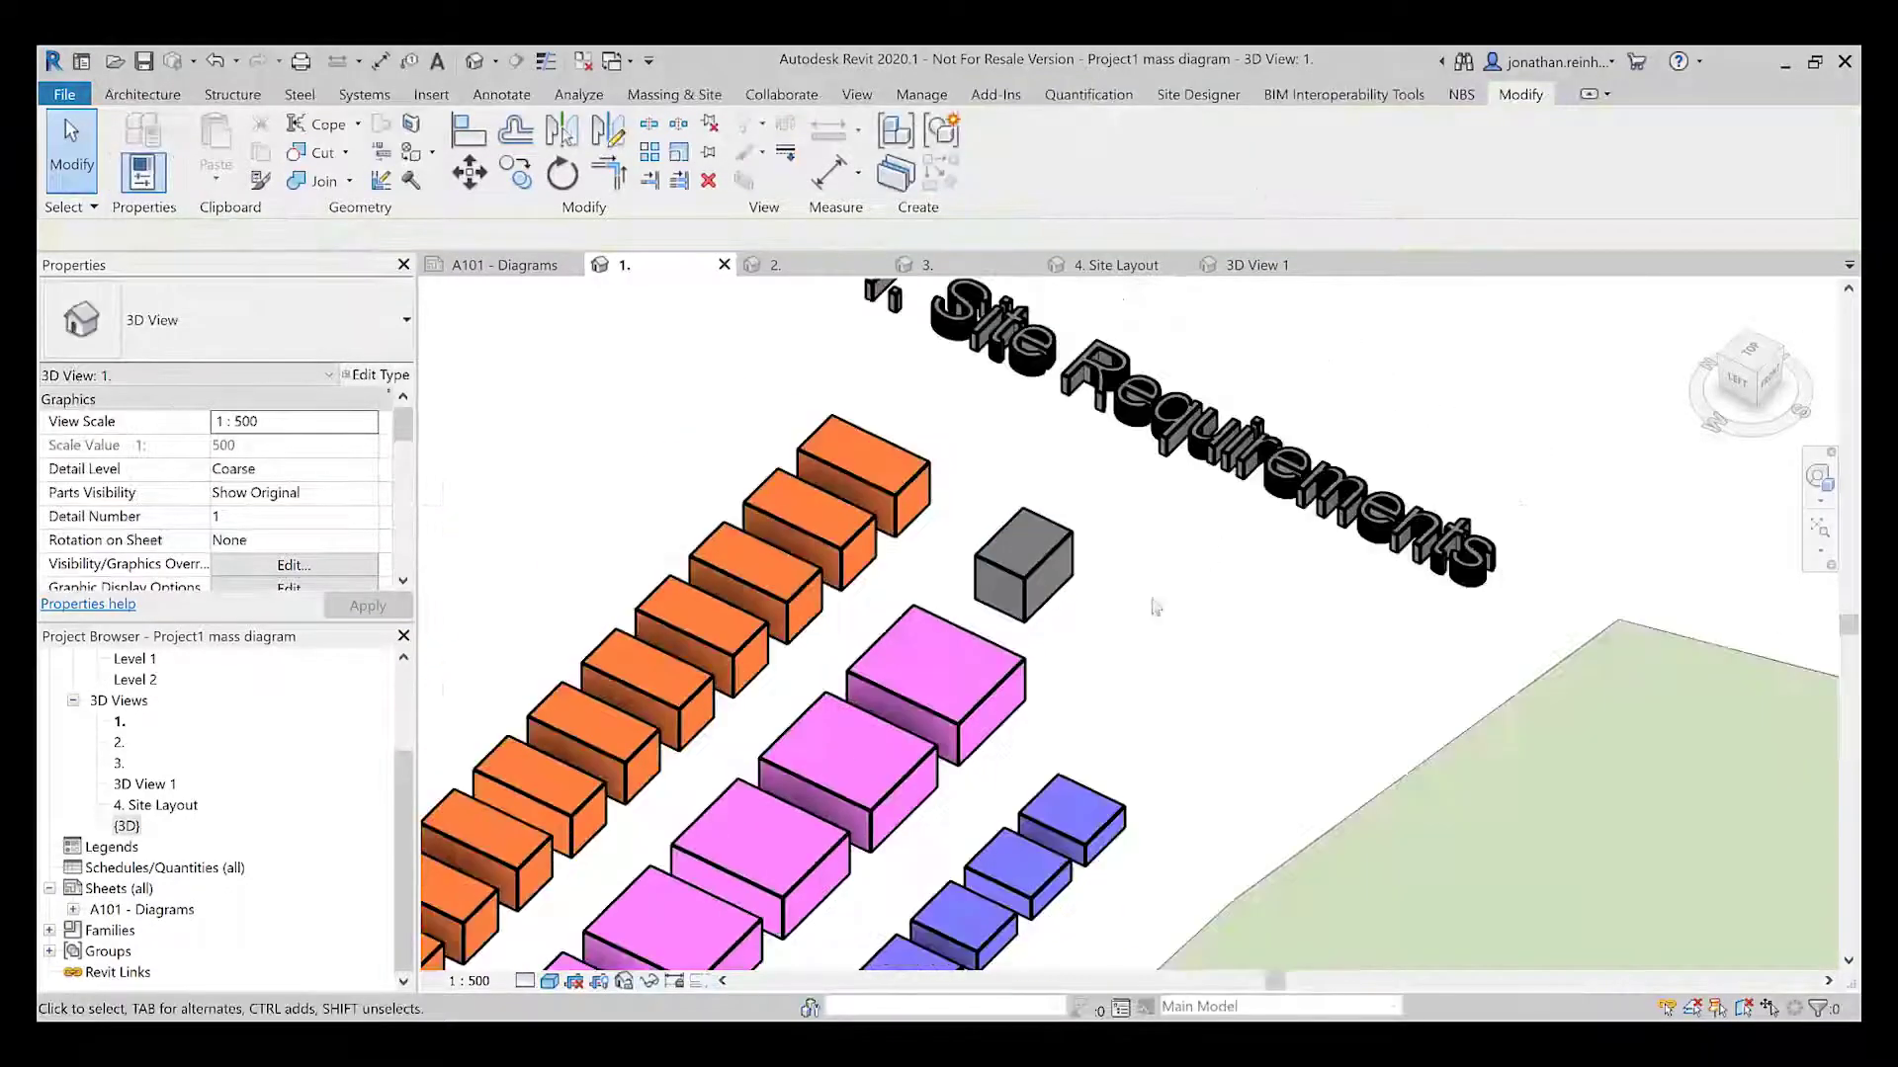
# Create a model group from the new grey box
pyautogui.moveTo(1175, 550); pyautogui.dragTo(1163, 600, button='middle')
pyautogui.click(1038, 621)
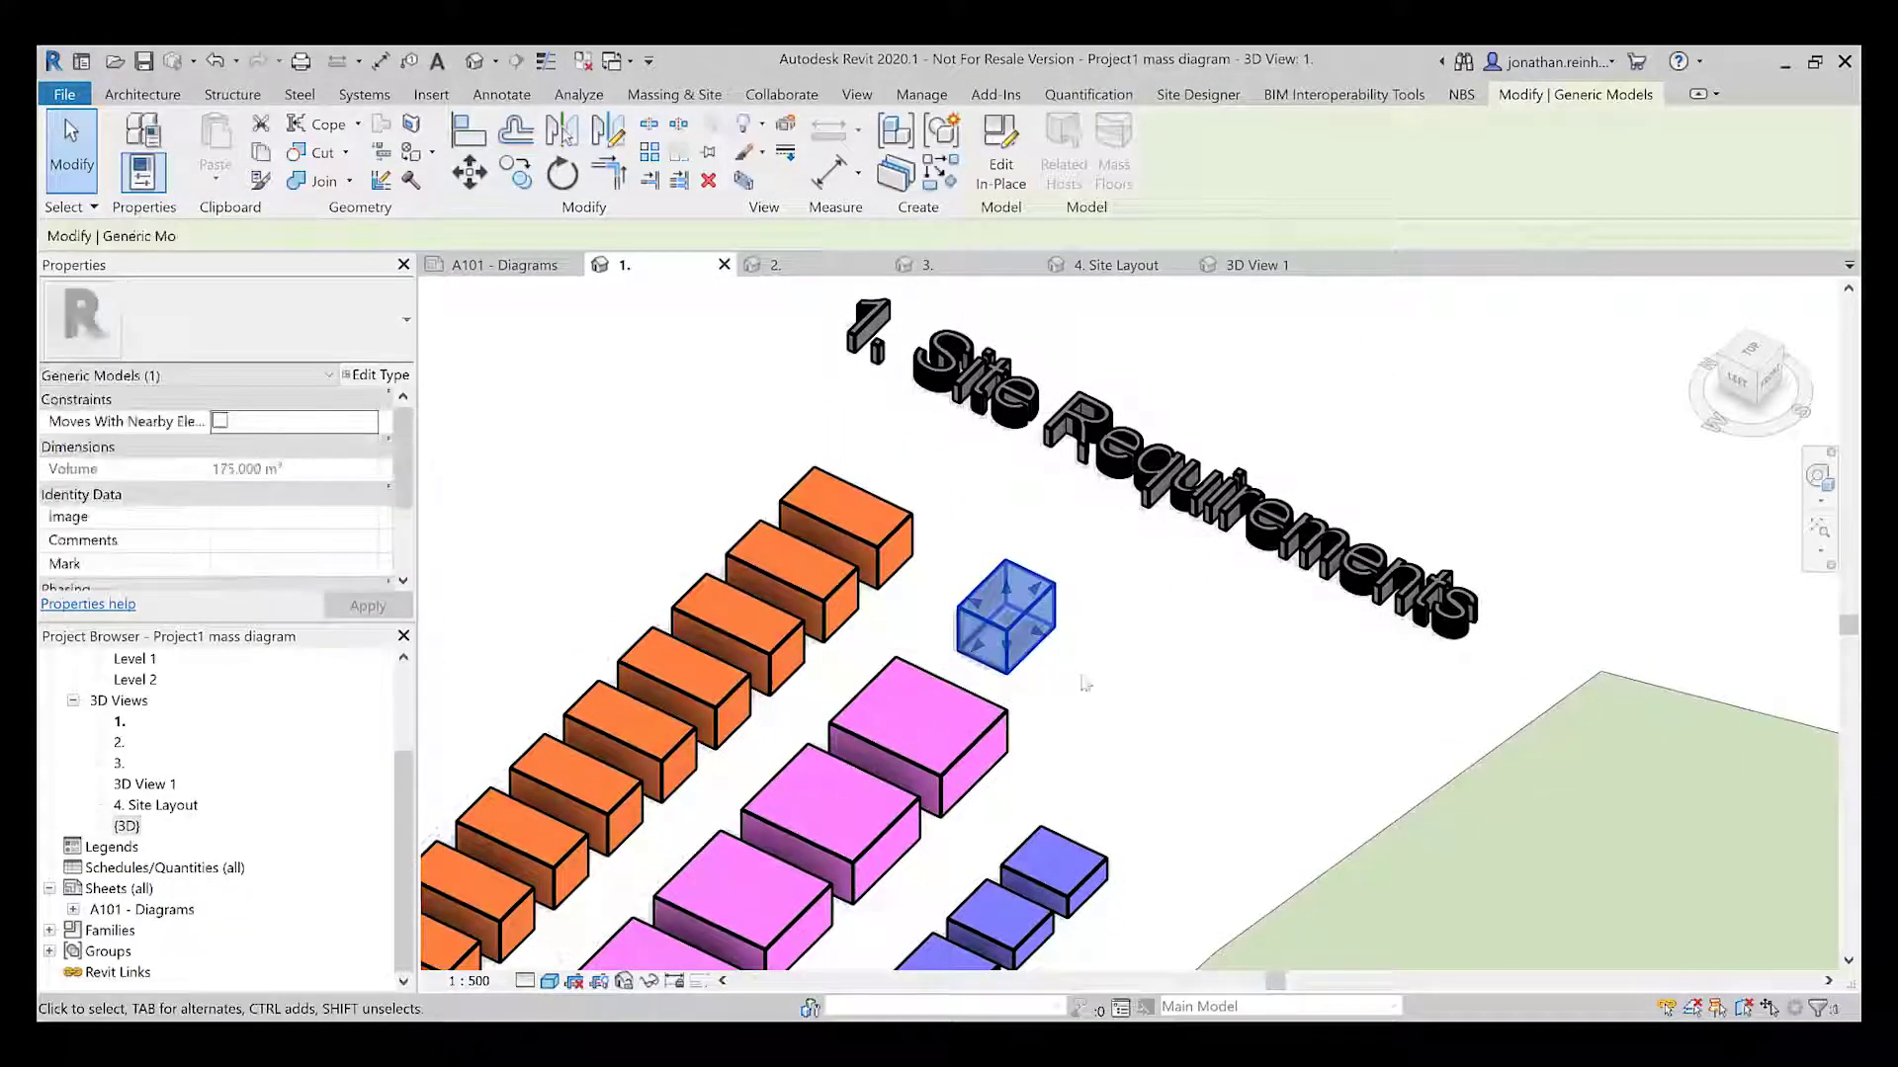
pyautogui.scroll(2, 1081, 547)
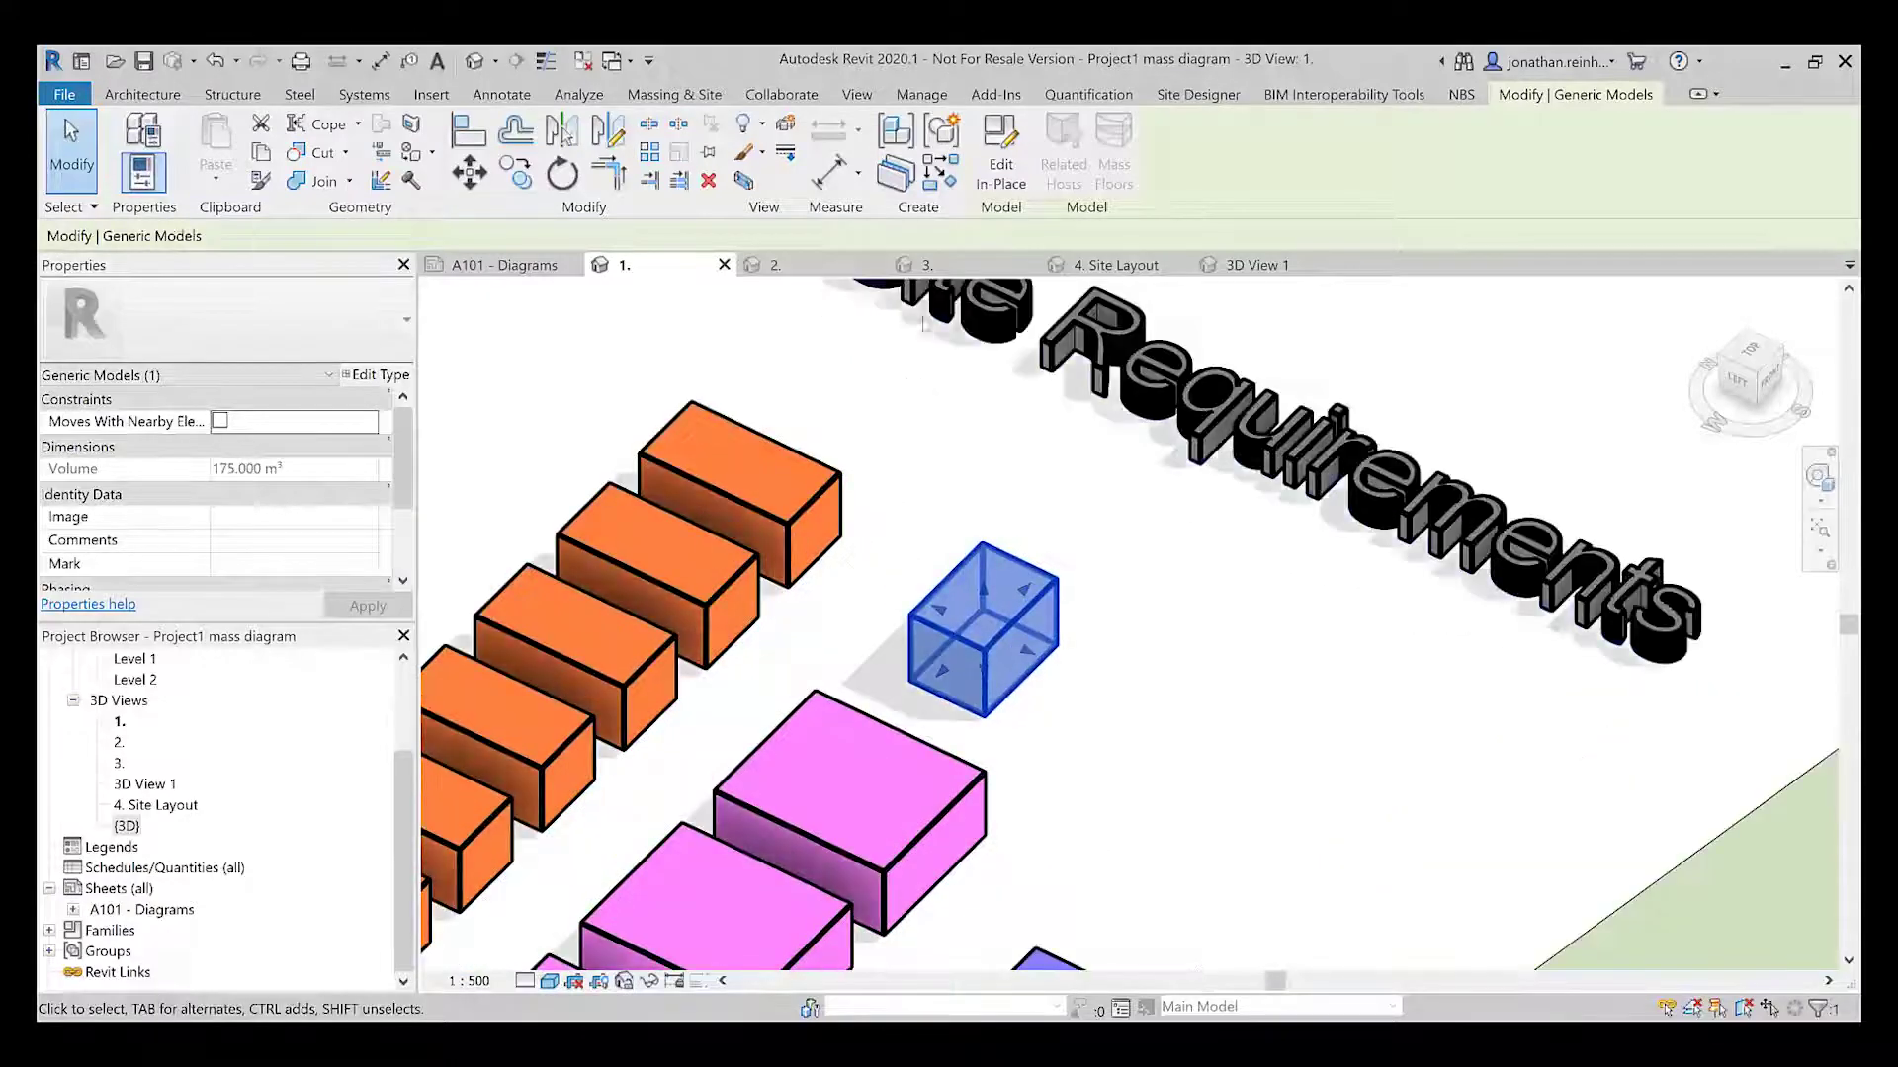
pyautogui.click(951, 131)
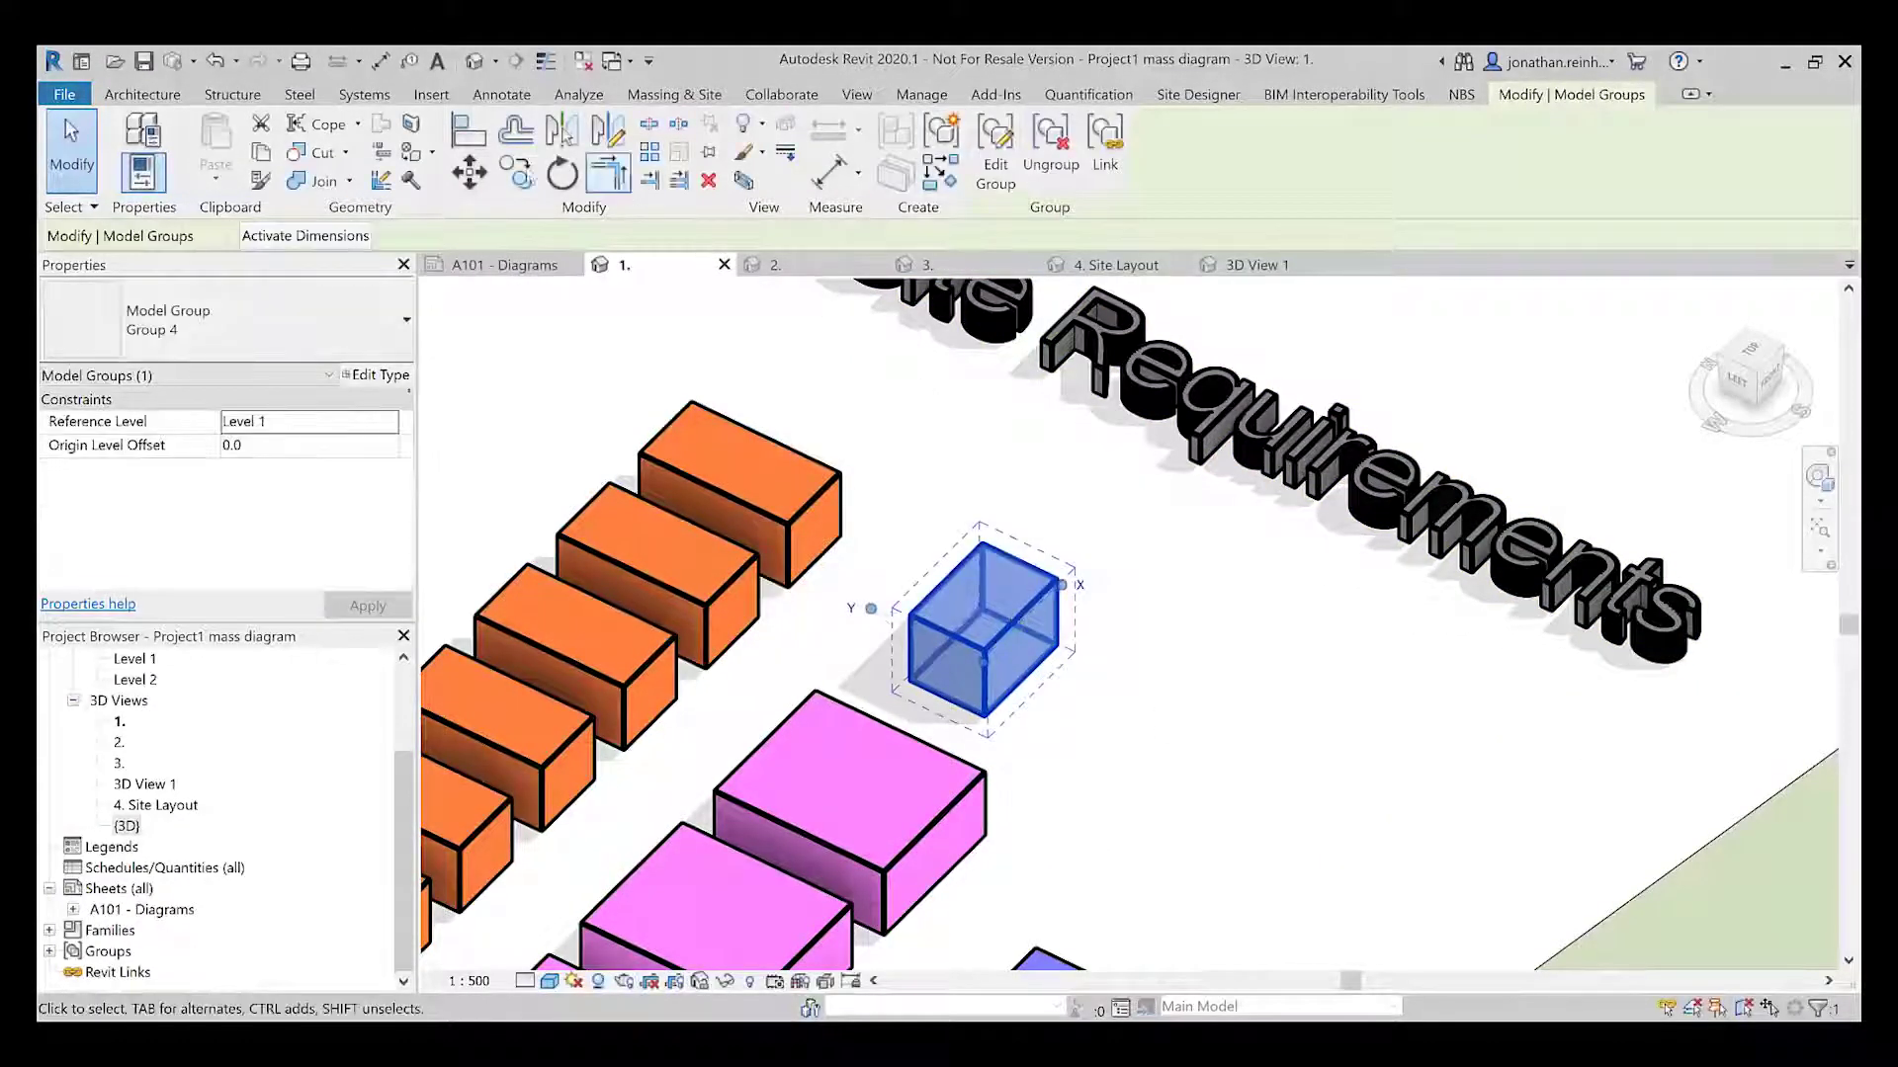
# Copy the grey box group about 10000 mm sideways, away from the orange units
pyautogui.click(515, 173)
pyautogui.click(907, 682)
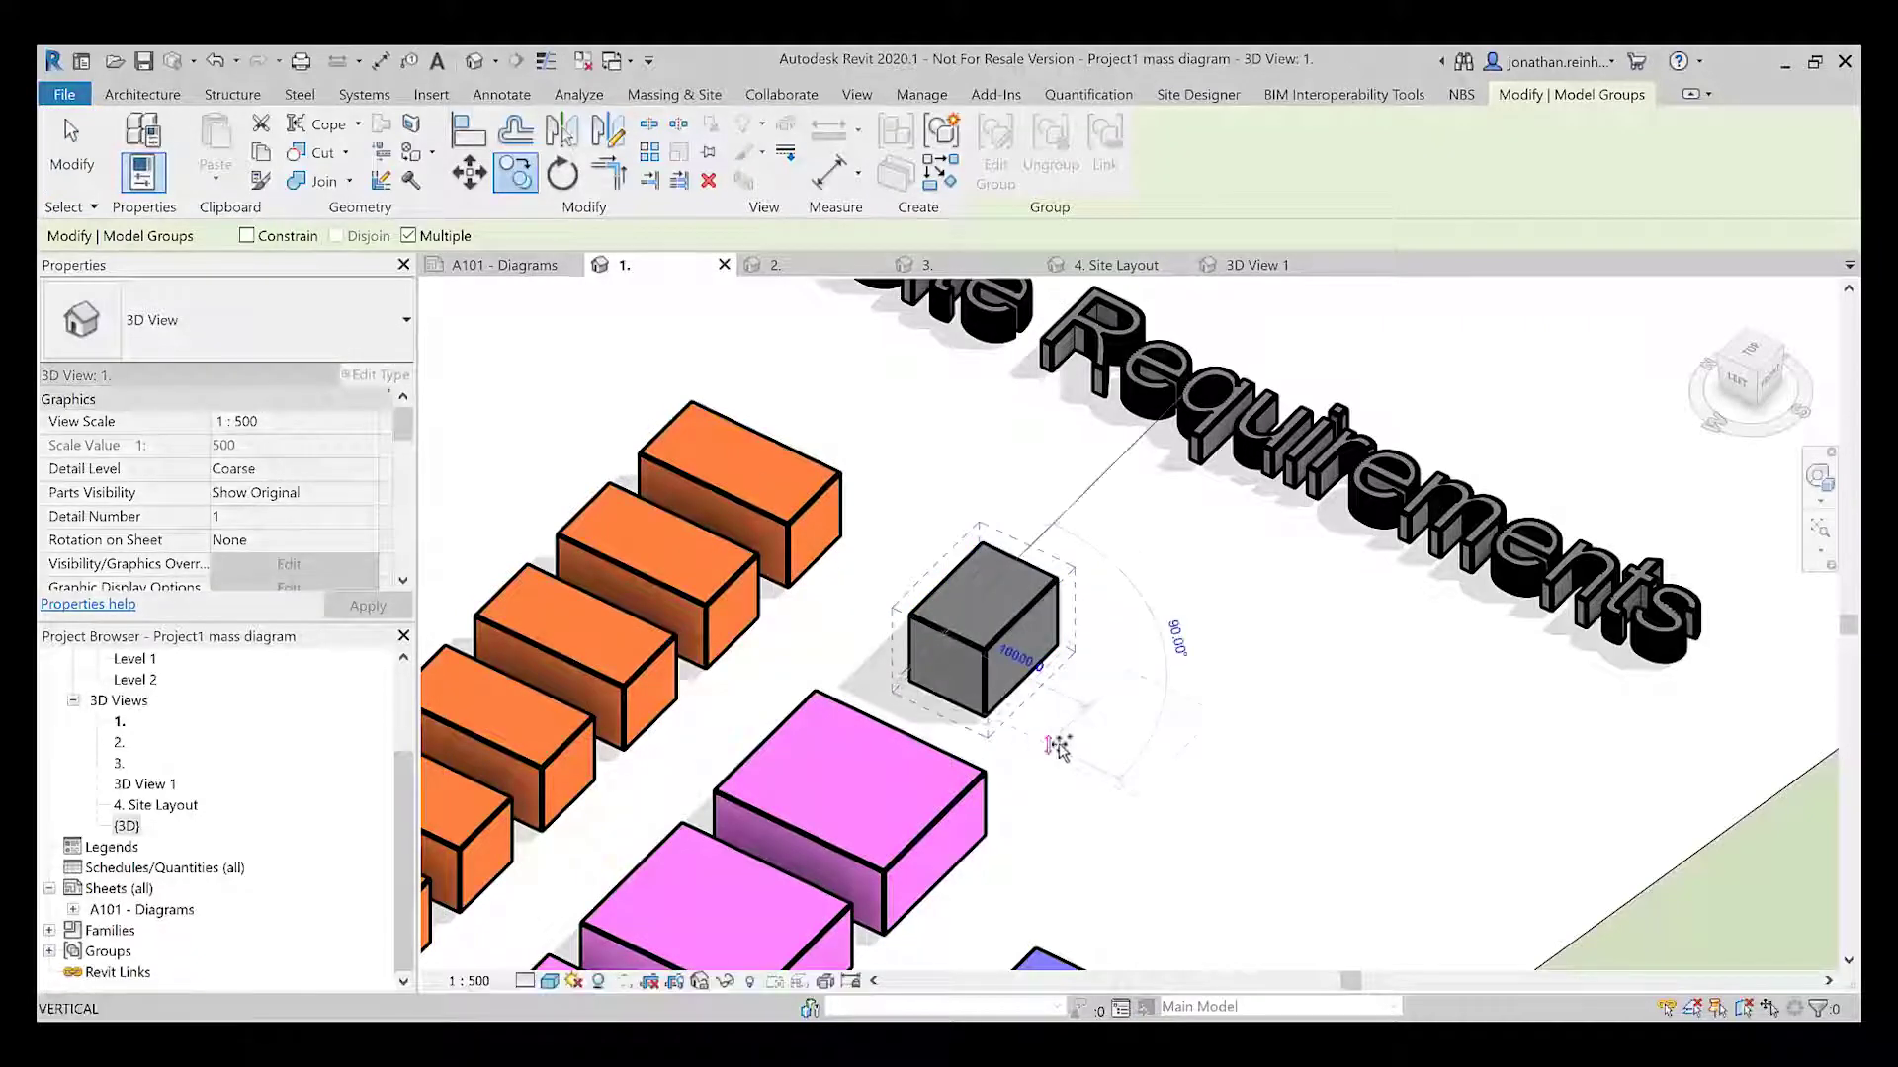
pyautogui.click(1134, 784)
pyautogui.press('Escape')
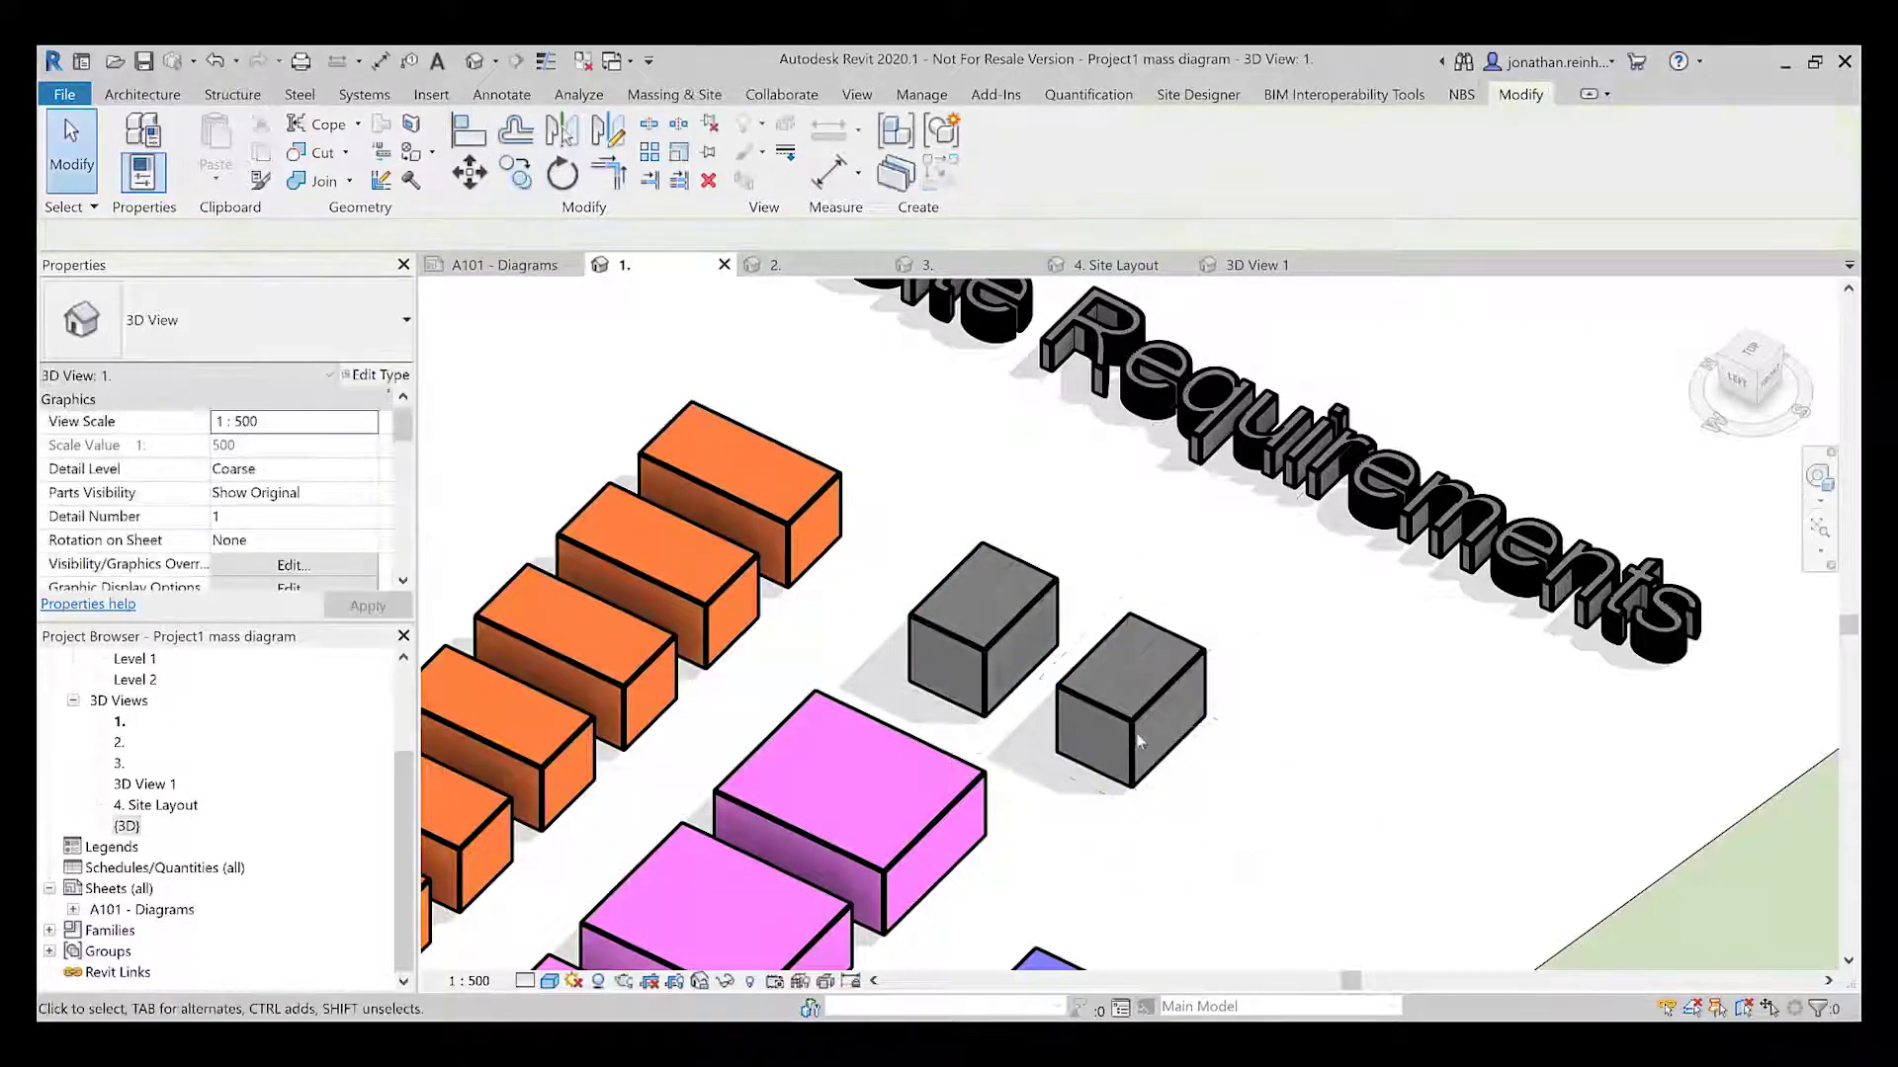
# Open the copied grey box group for editing and start editing its box in place
pyautogui.click(1146, 718)
pyautogui.click(379, 376)
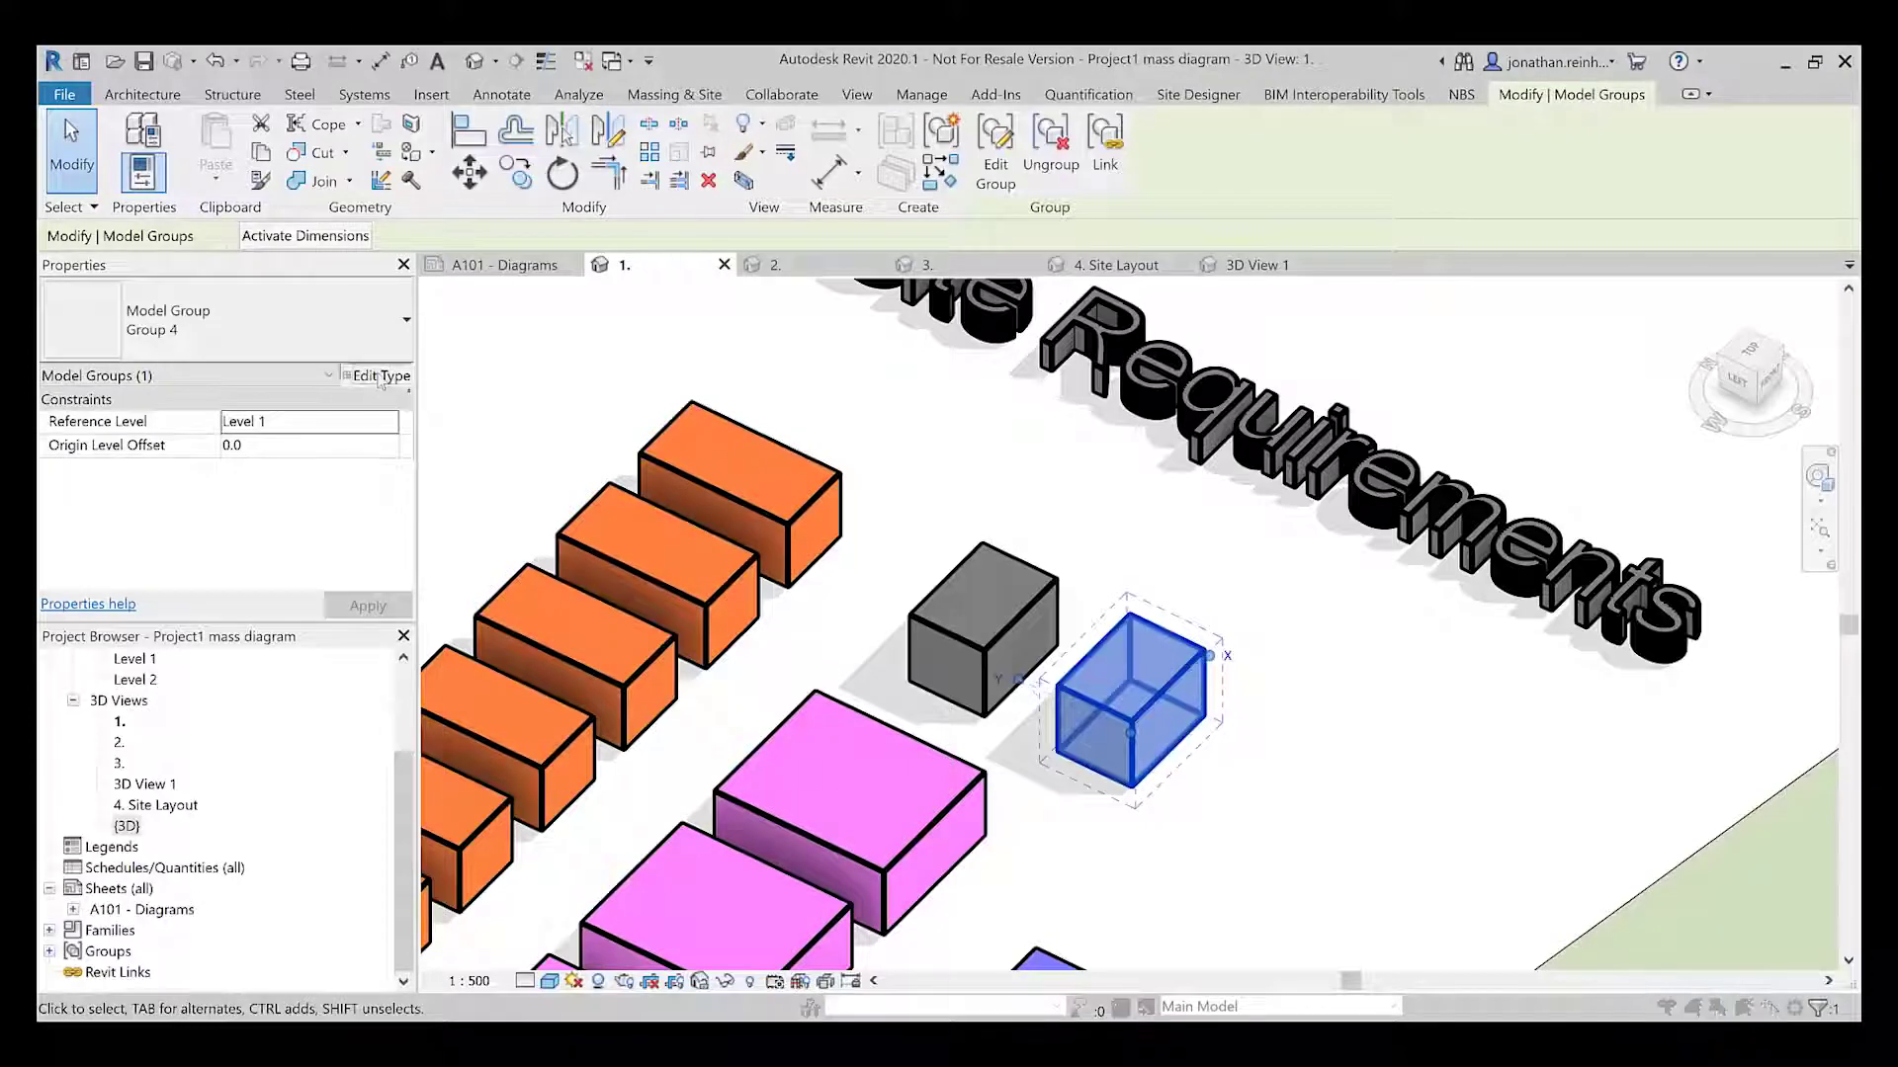
pyautogui.press('Escape')
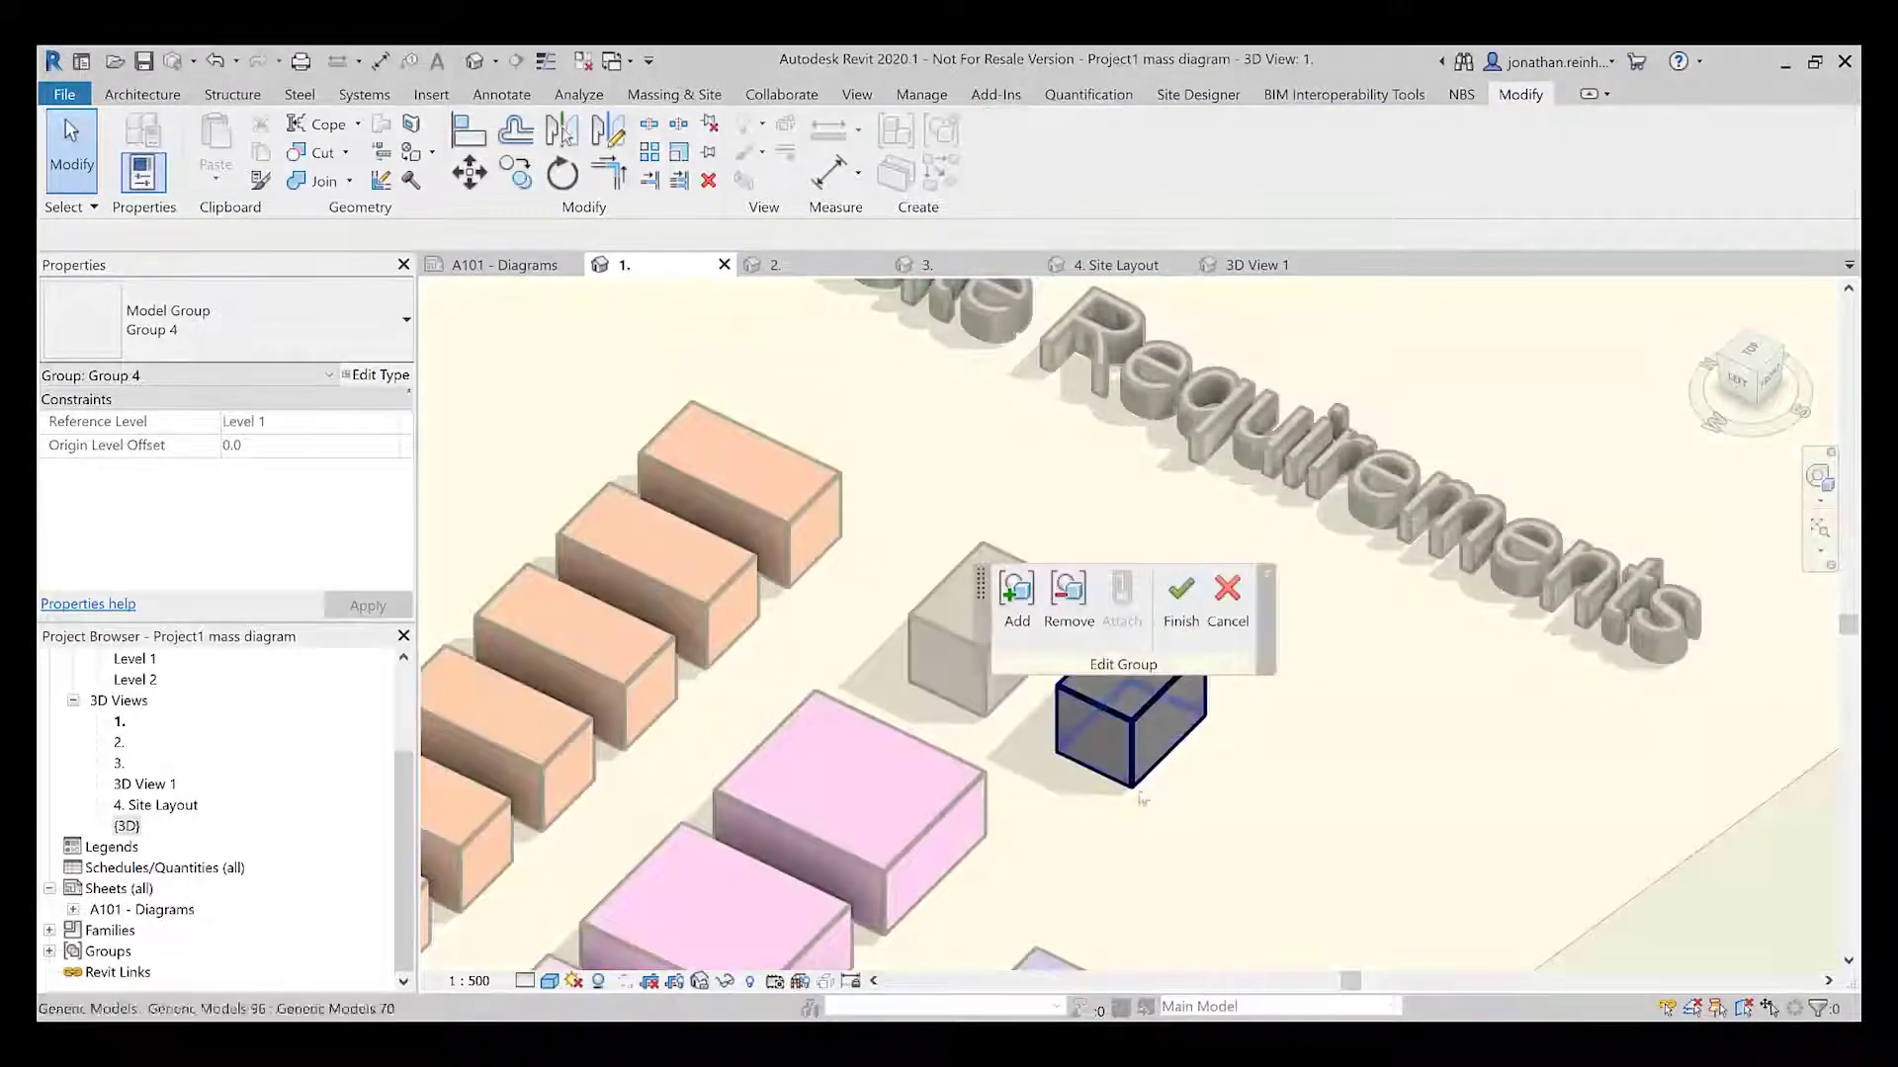
pyautogui.click(1143, 727)
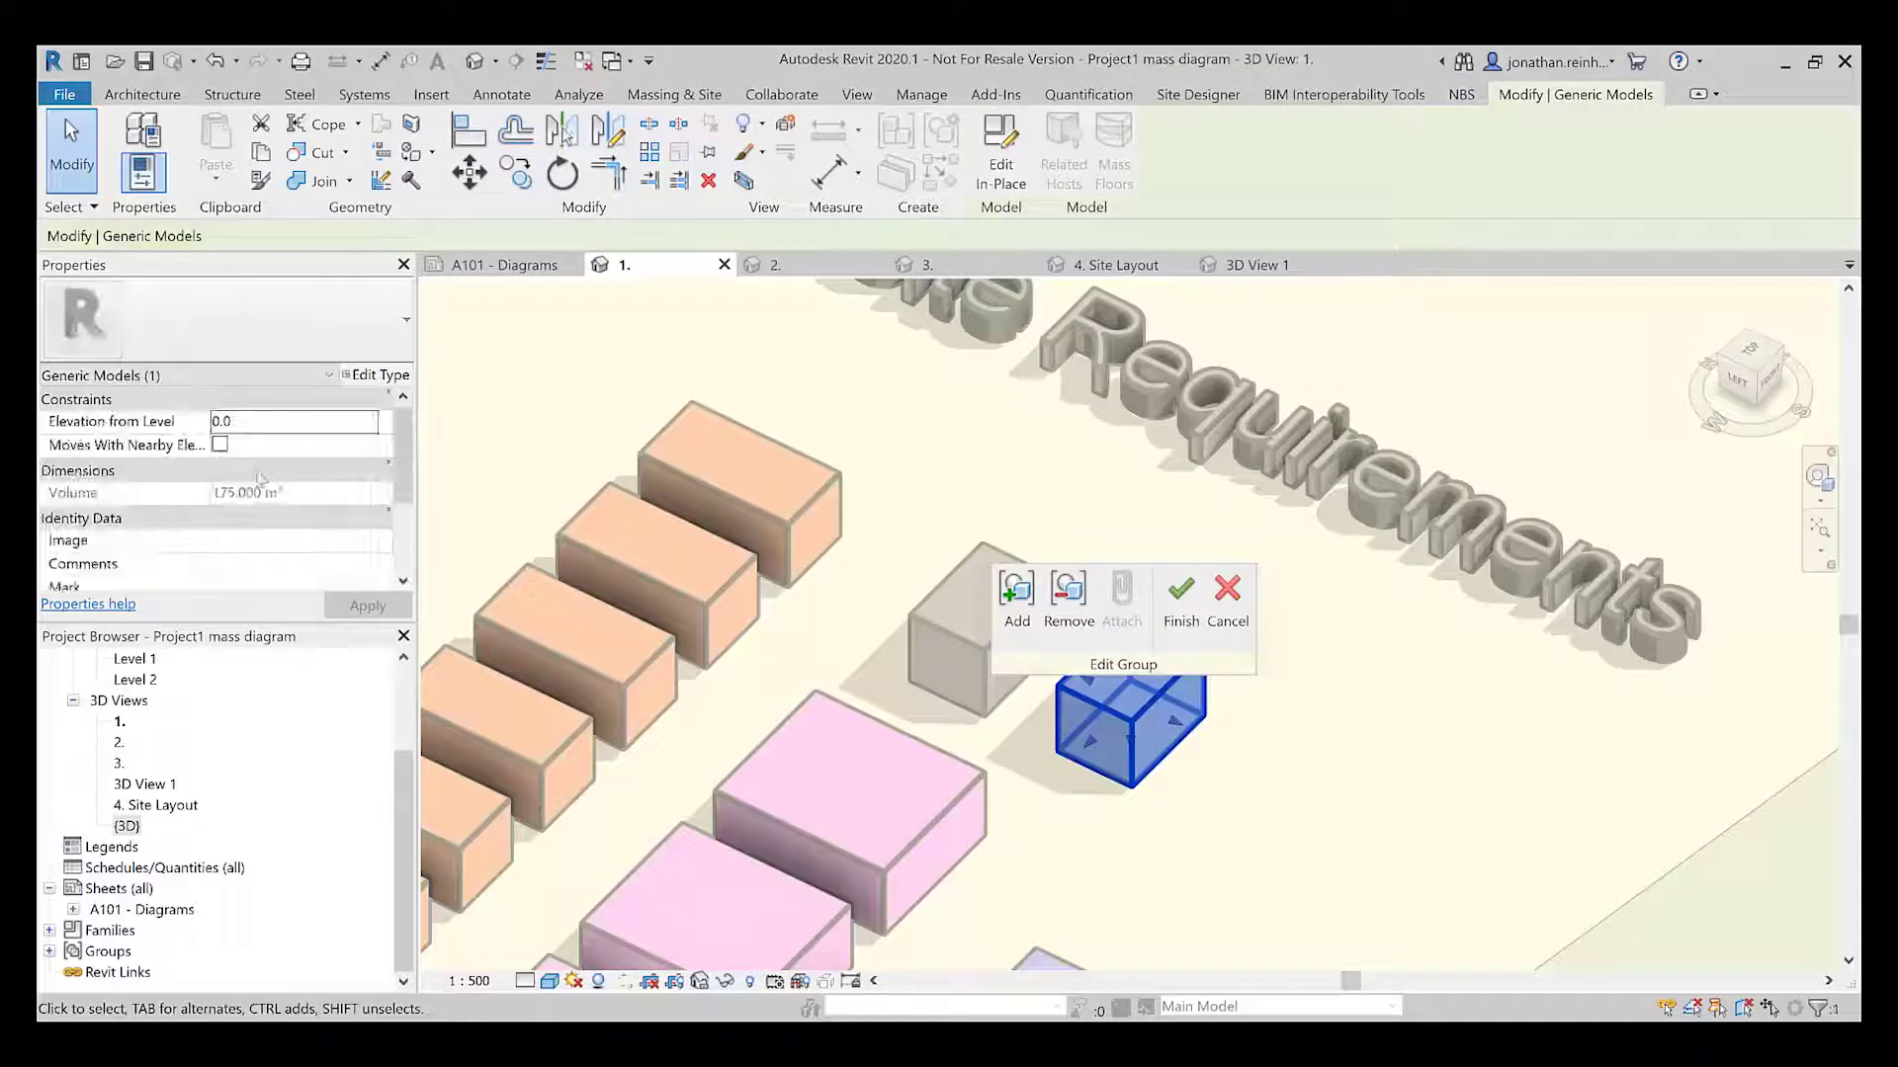
pyautogui.click(382, 375)
pyautogui.press('Escape')
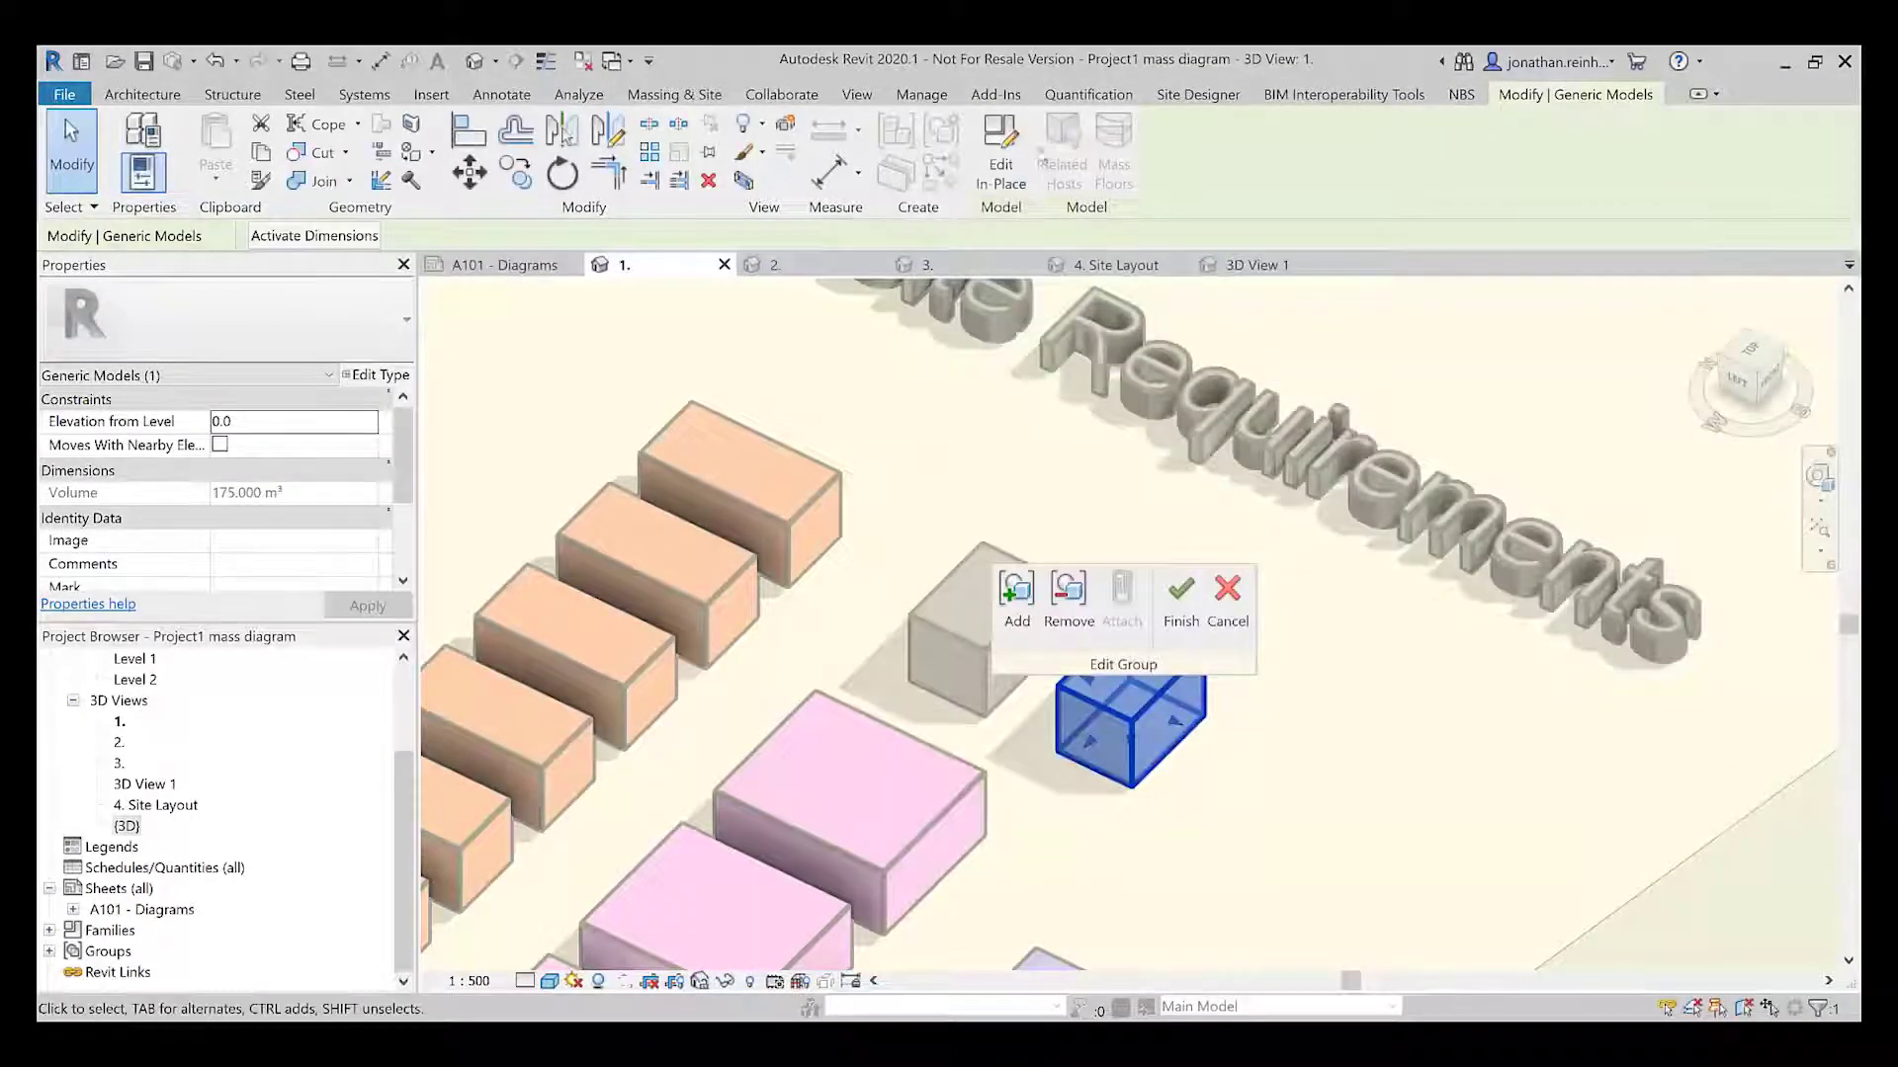
pyautogui.click(1012, 150)
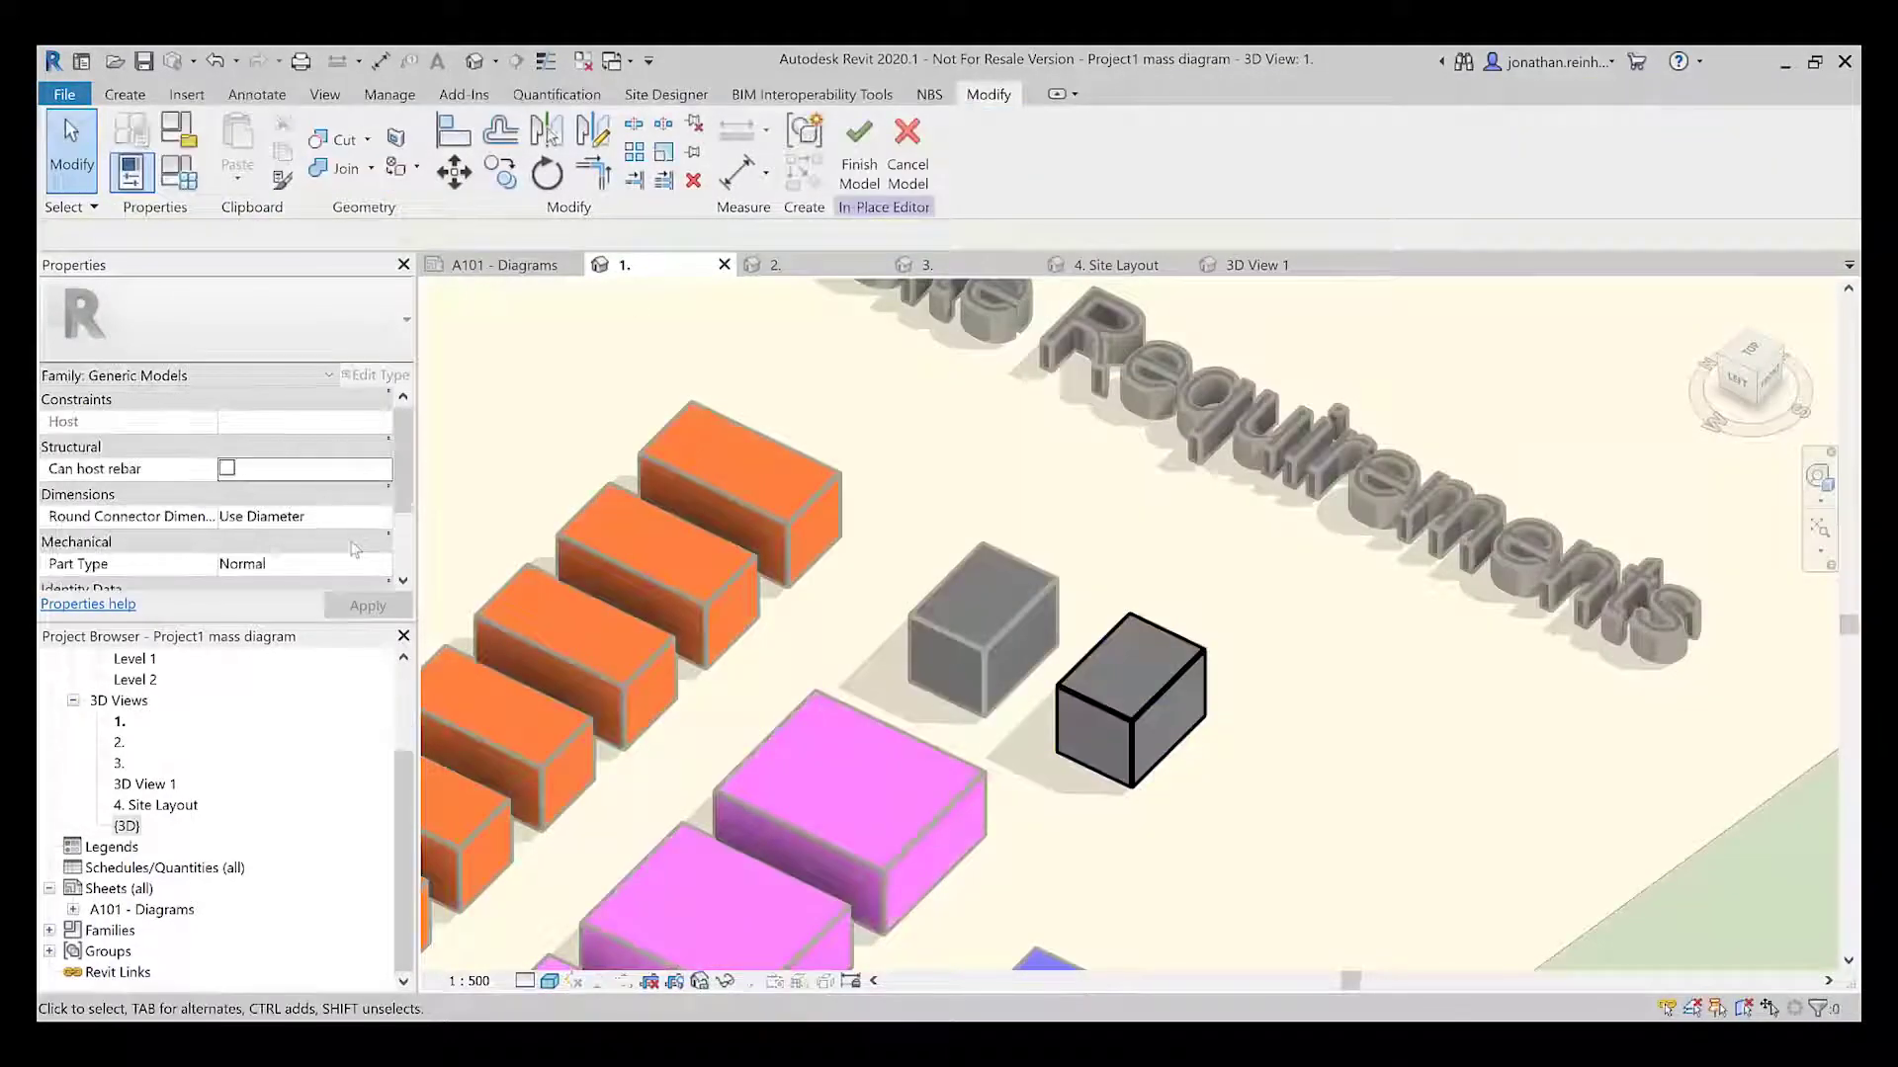
# Select the box's extrusion and open the material choice for it
pyautogui.scroll(-1, 355, 549)
pyautogui.scroll(1, 356, 544)
pyautogui.click(1132, 630)
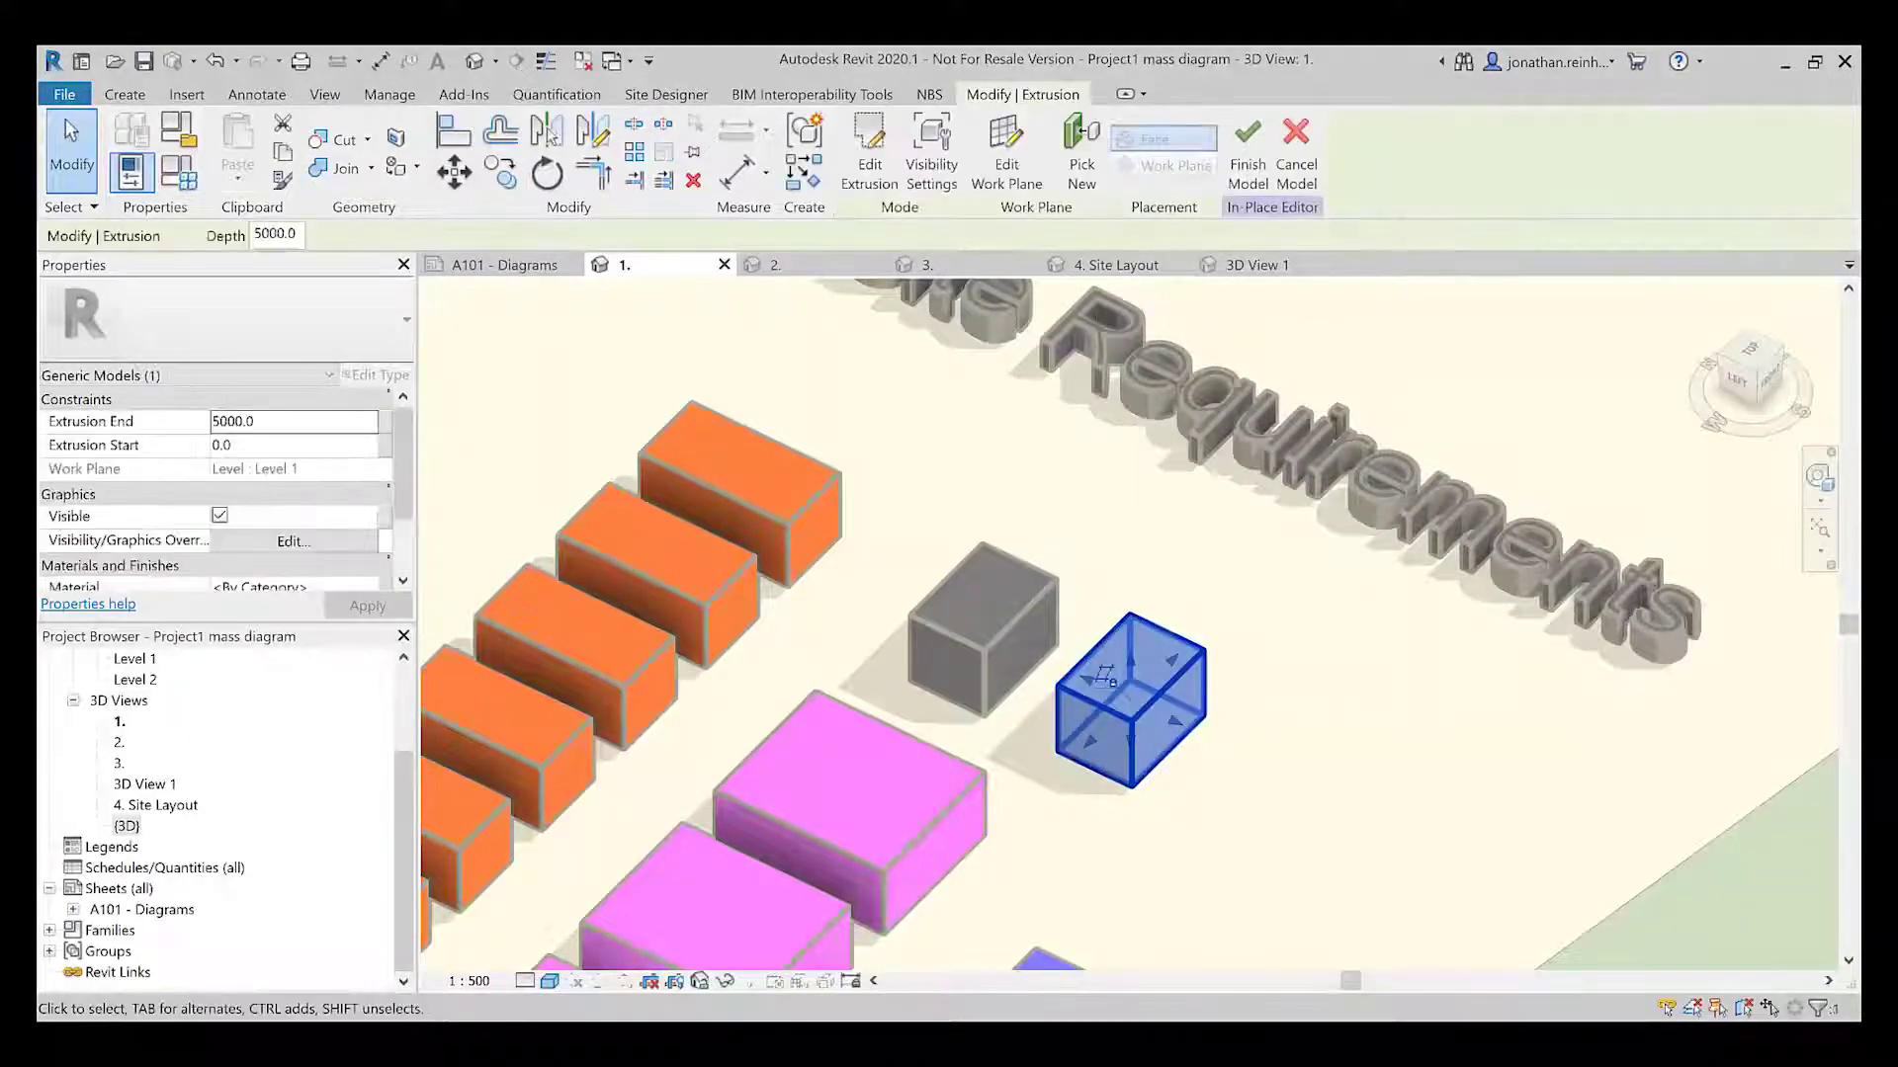
pyautogui.scroll(-1, 309, 499)
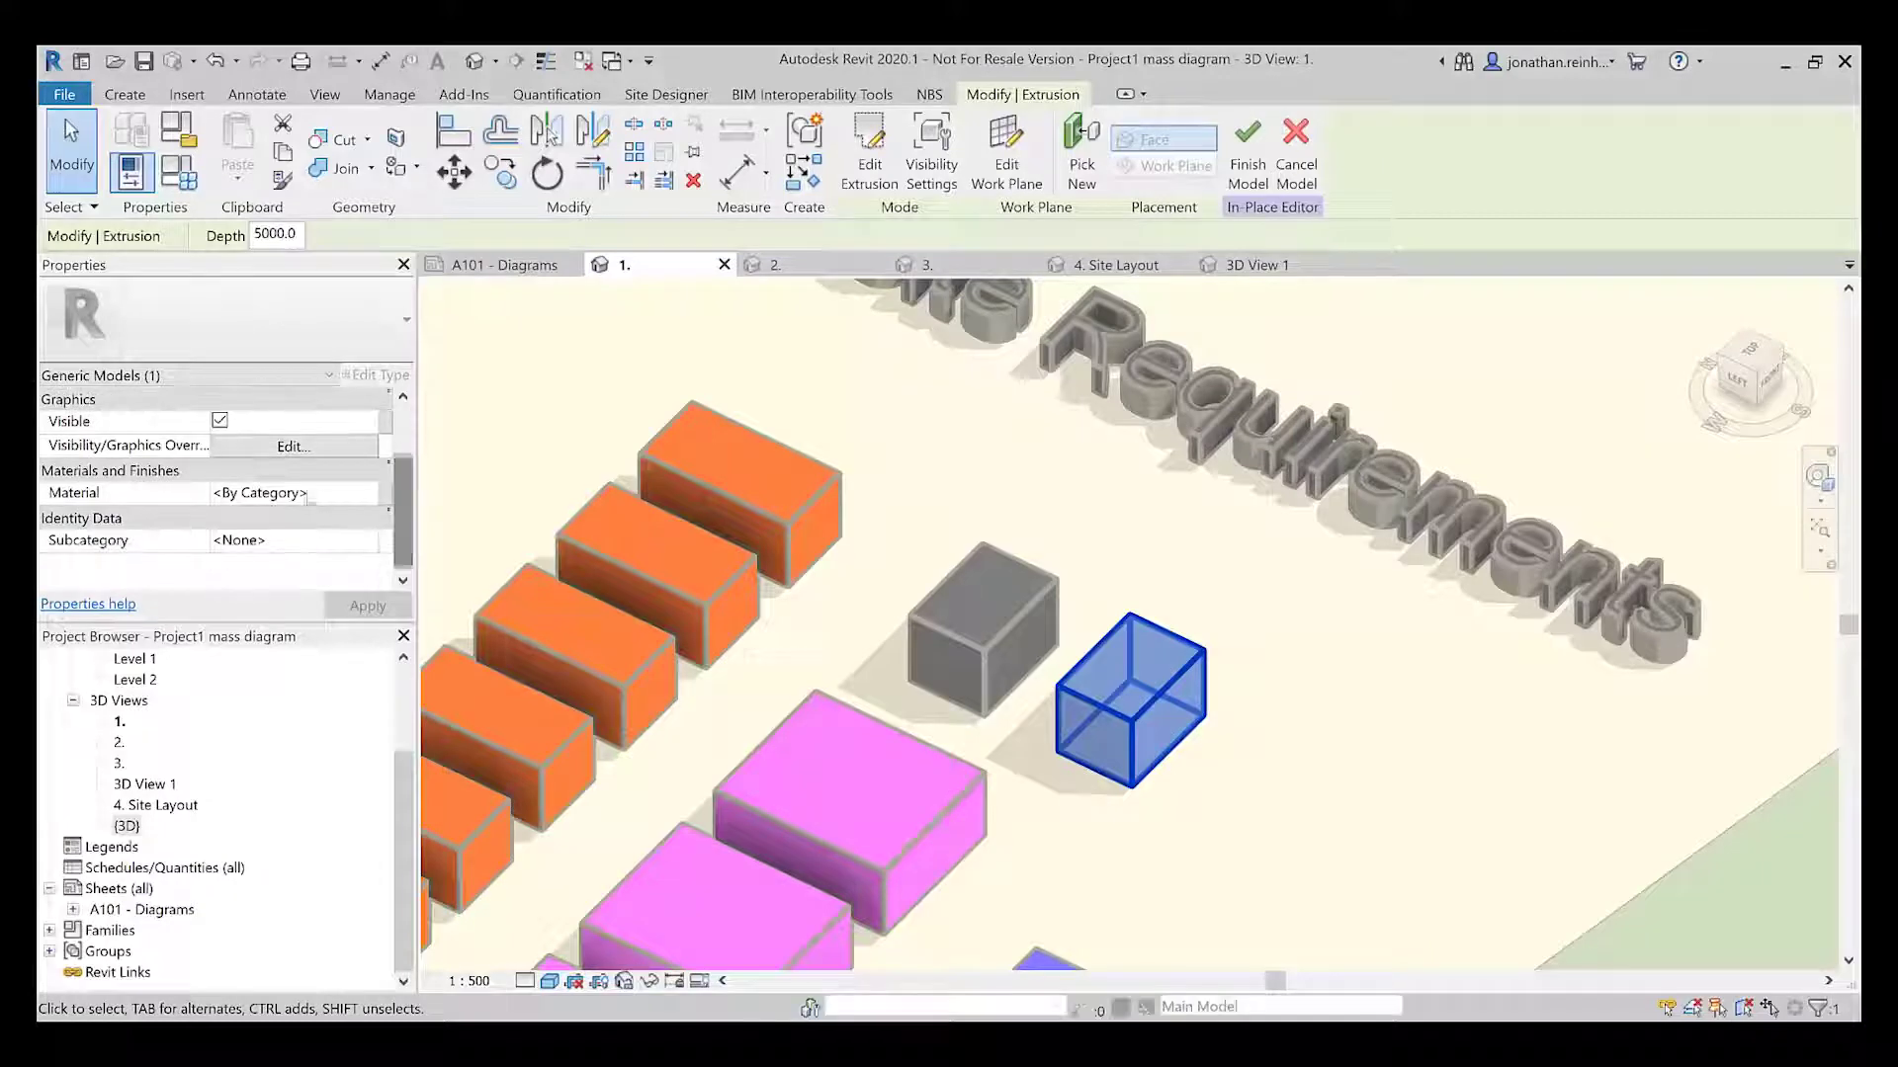
pyautogui.click(370, 491)
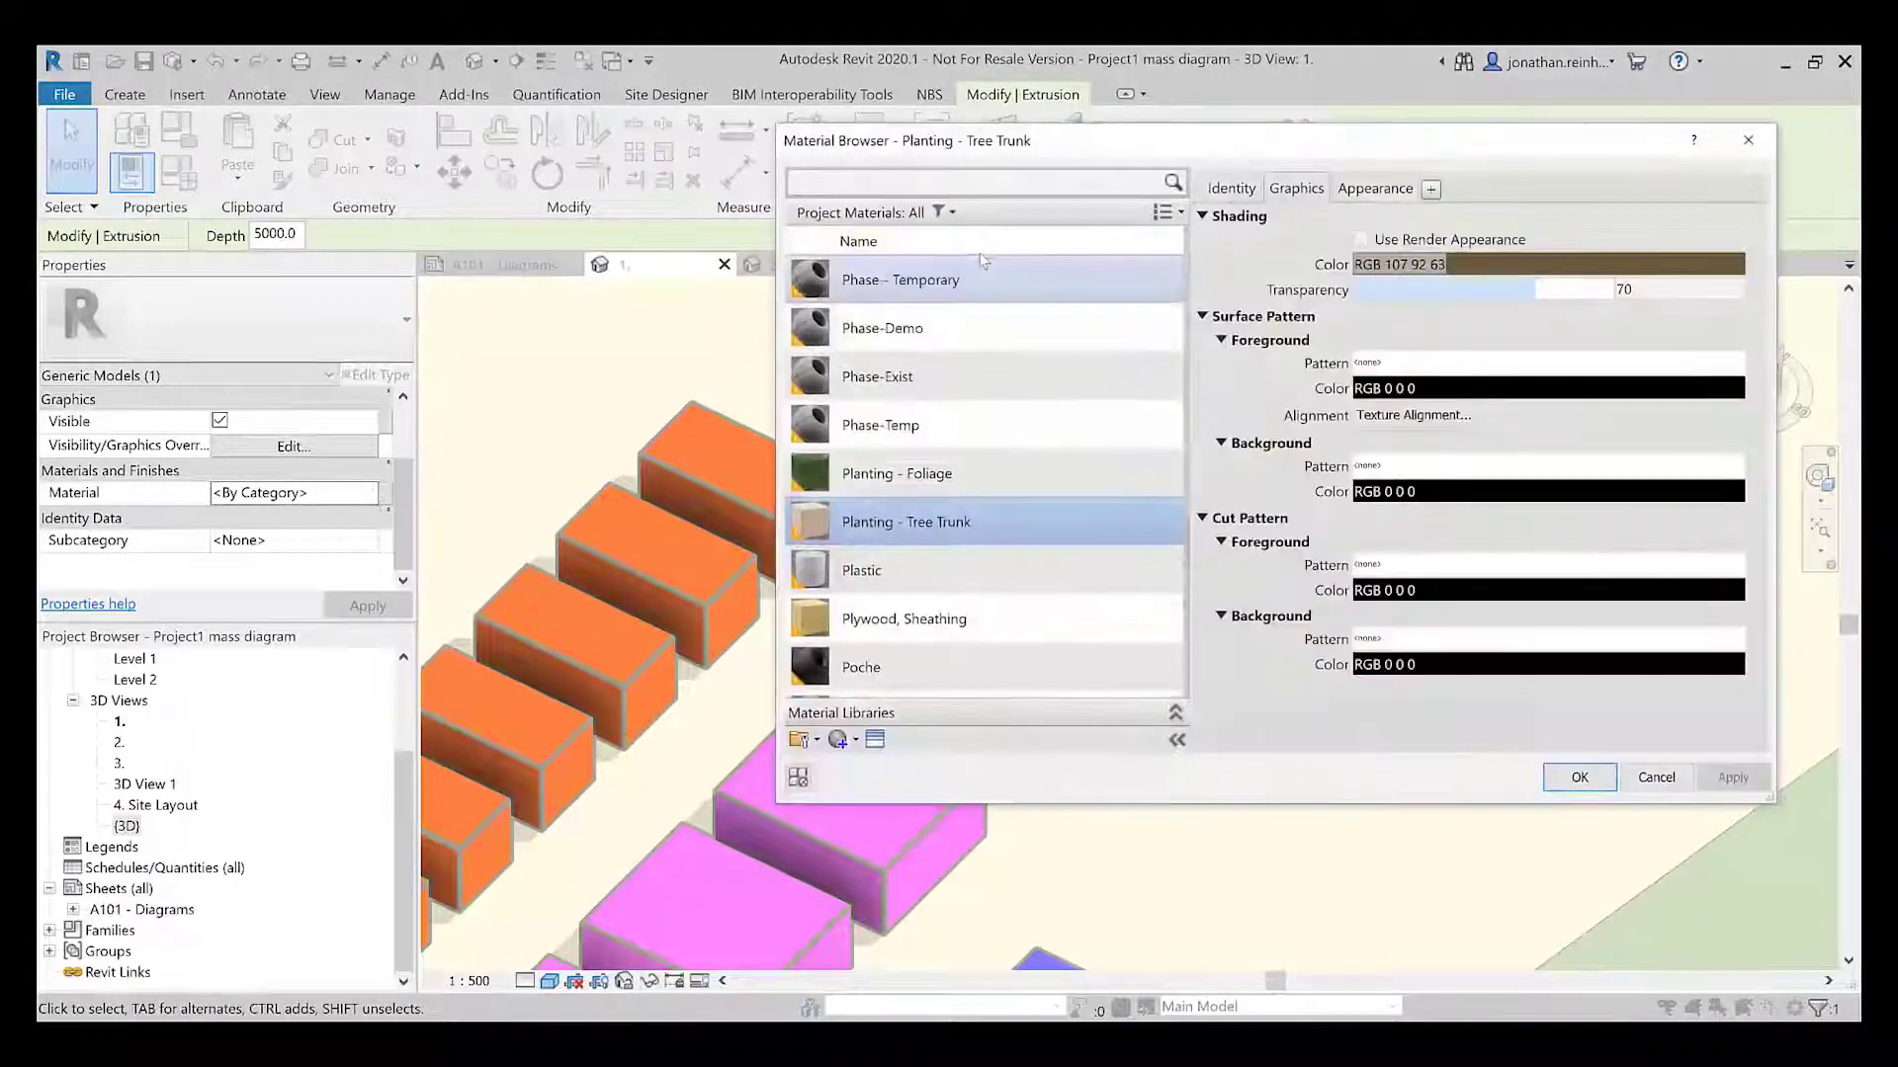
# Look through the project materials and create a new material for the box
pyautogui.moveTo(939, 147); pyautogui.dragTo(1166, 213)
pyautogui.scroll(-15, 1241, 532)
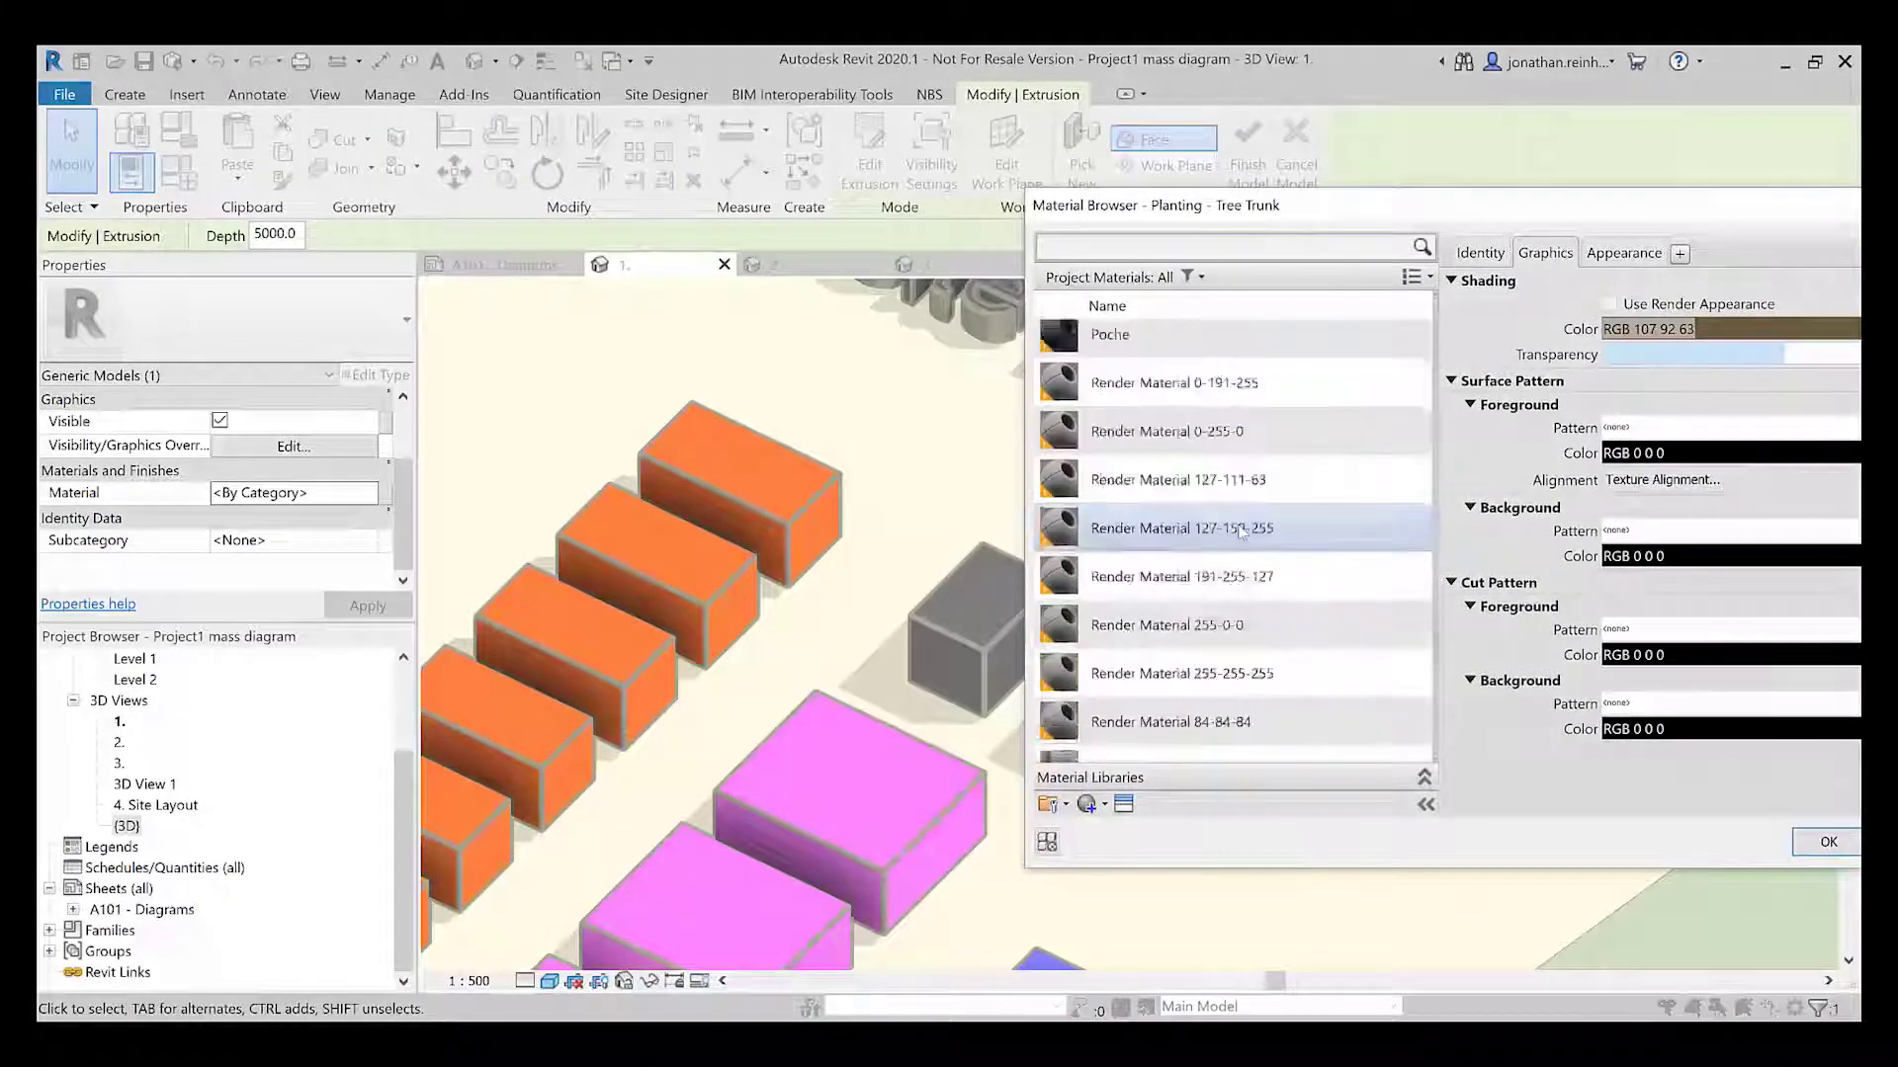
pyautogui.scroll(-3, 1240, 531)
pyautogui.scroll(10, 1240, 532)
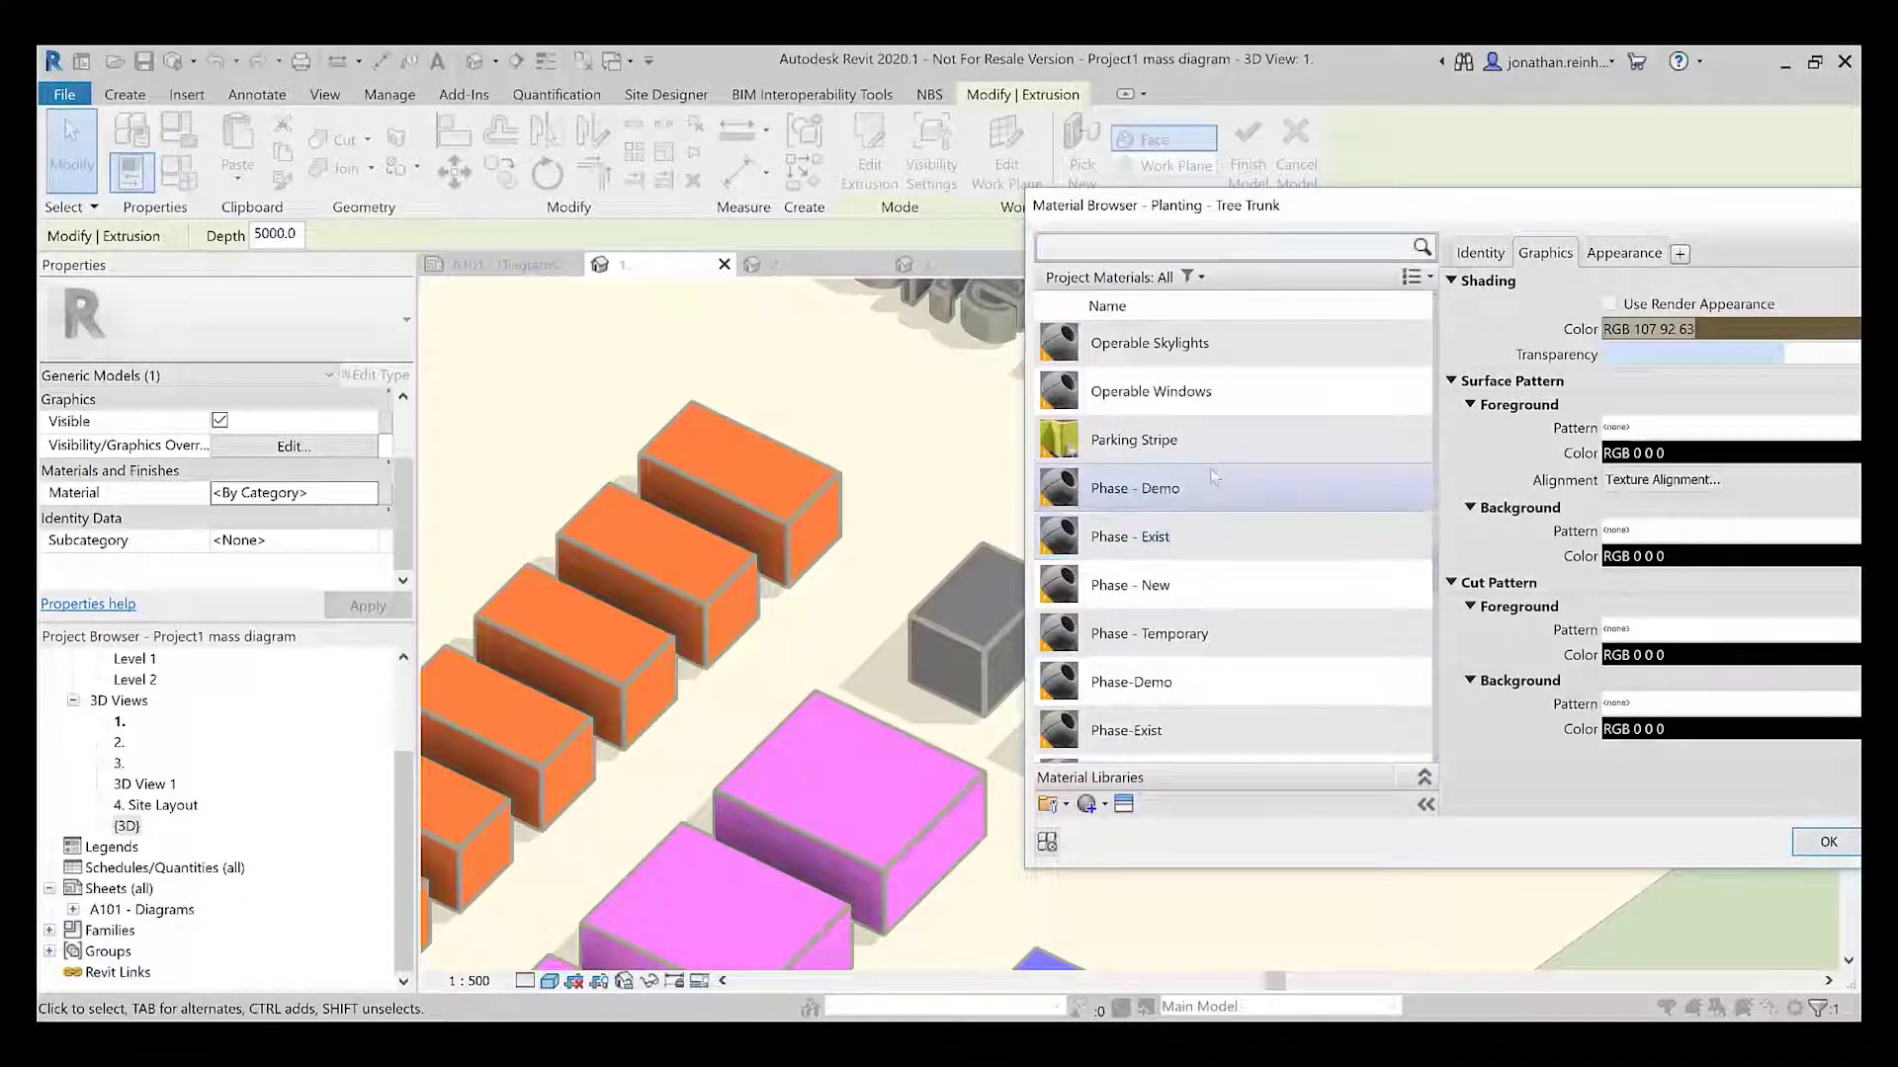
pyautogui.scroll(7, 1230, 514)
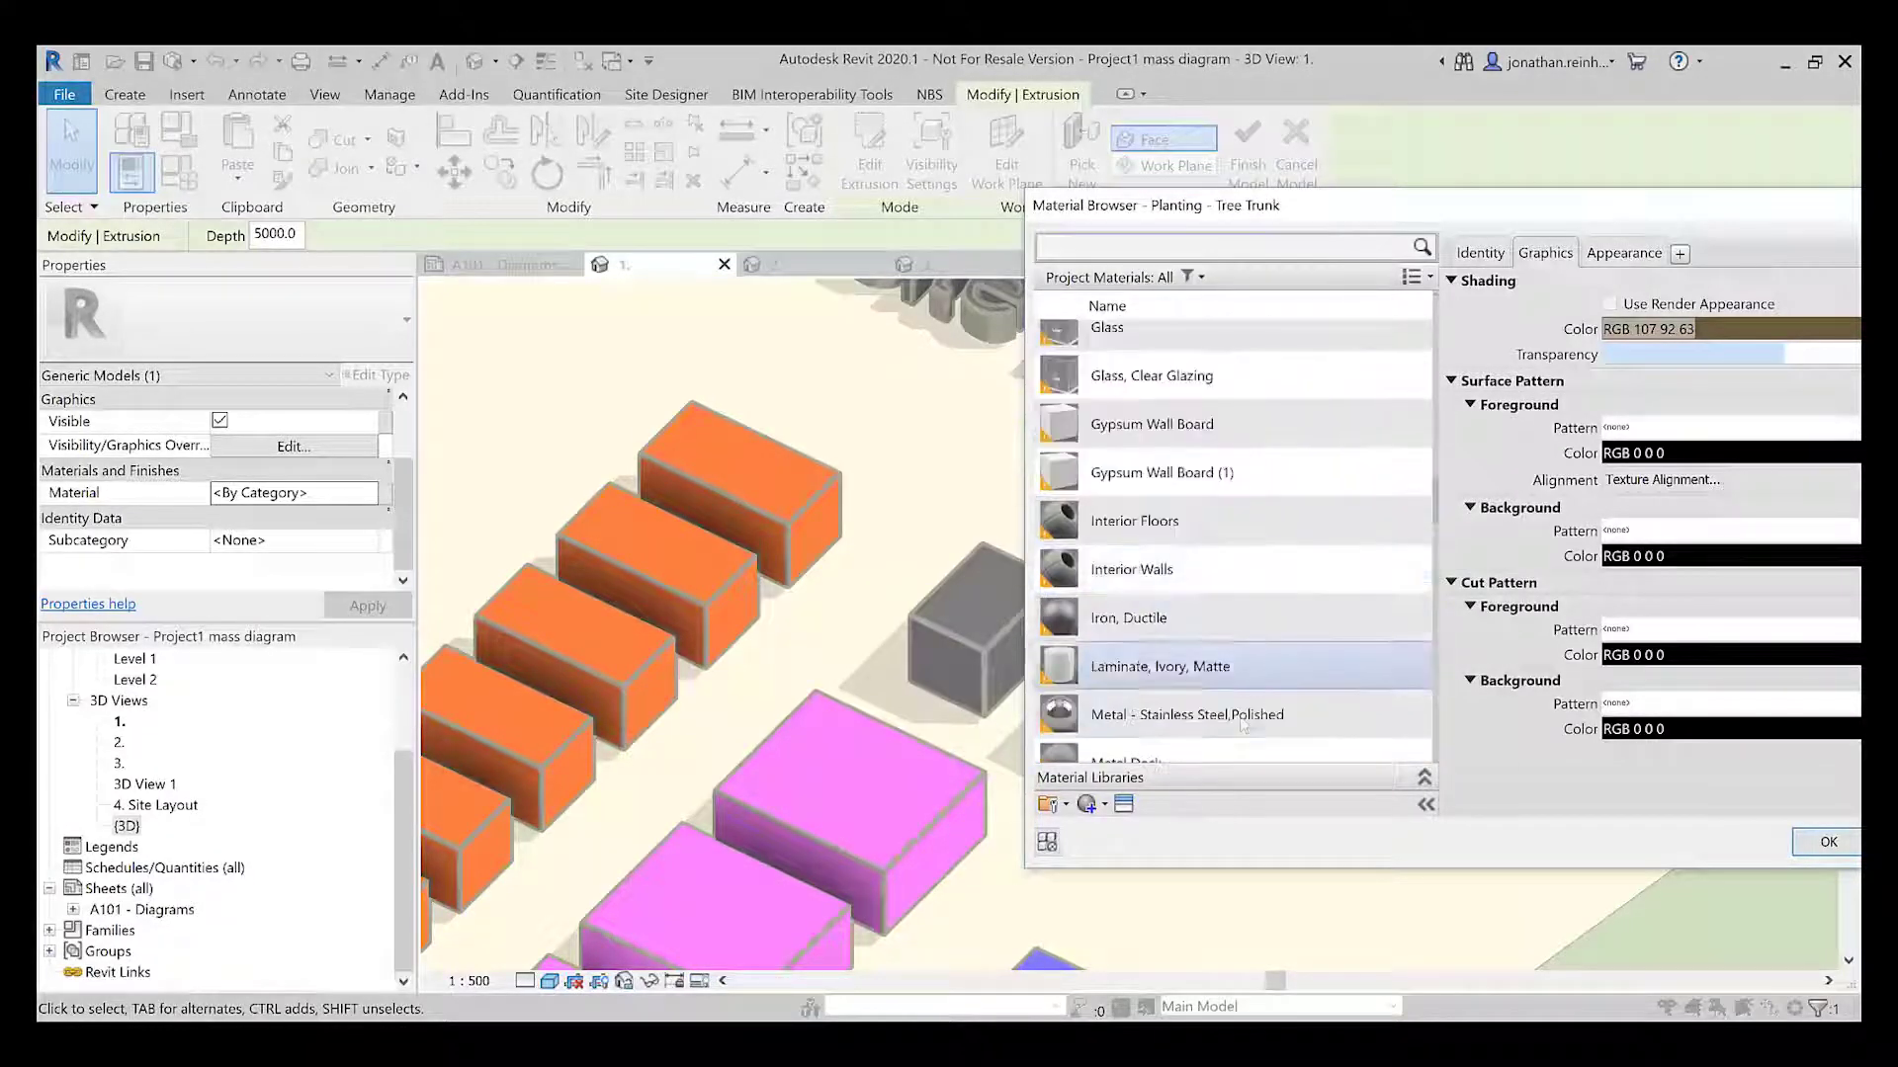
pyautogui.scroll(5, 1241, 725)
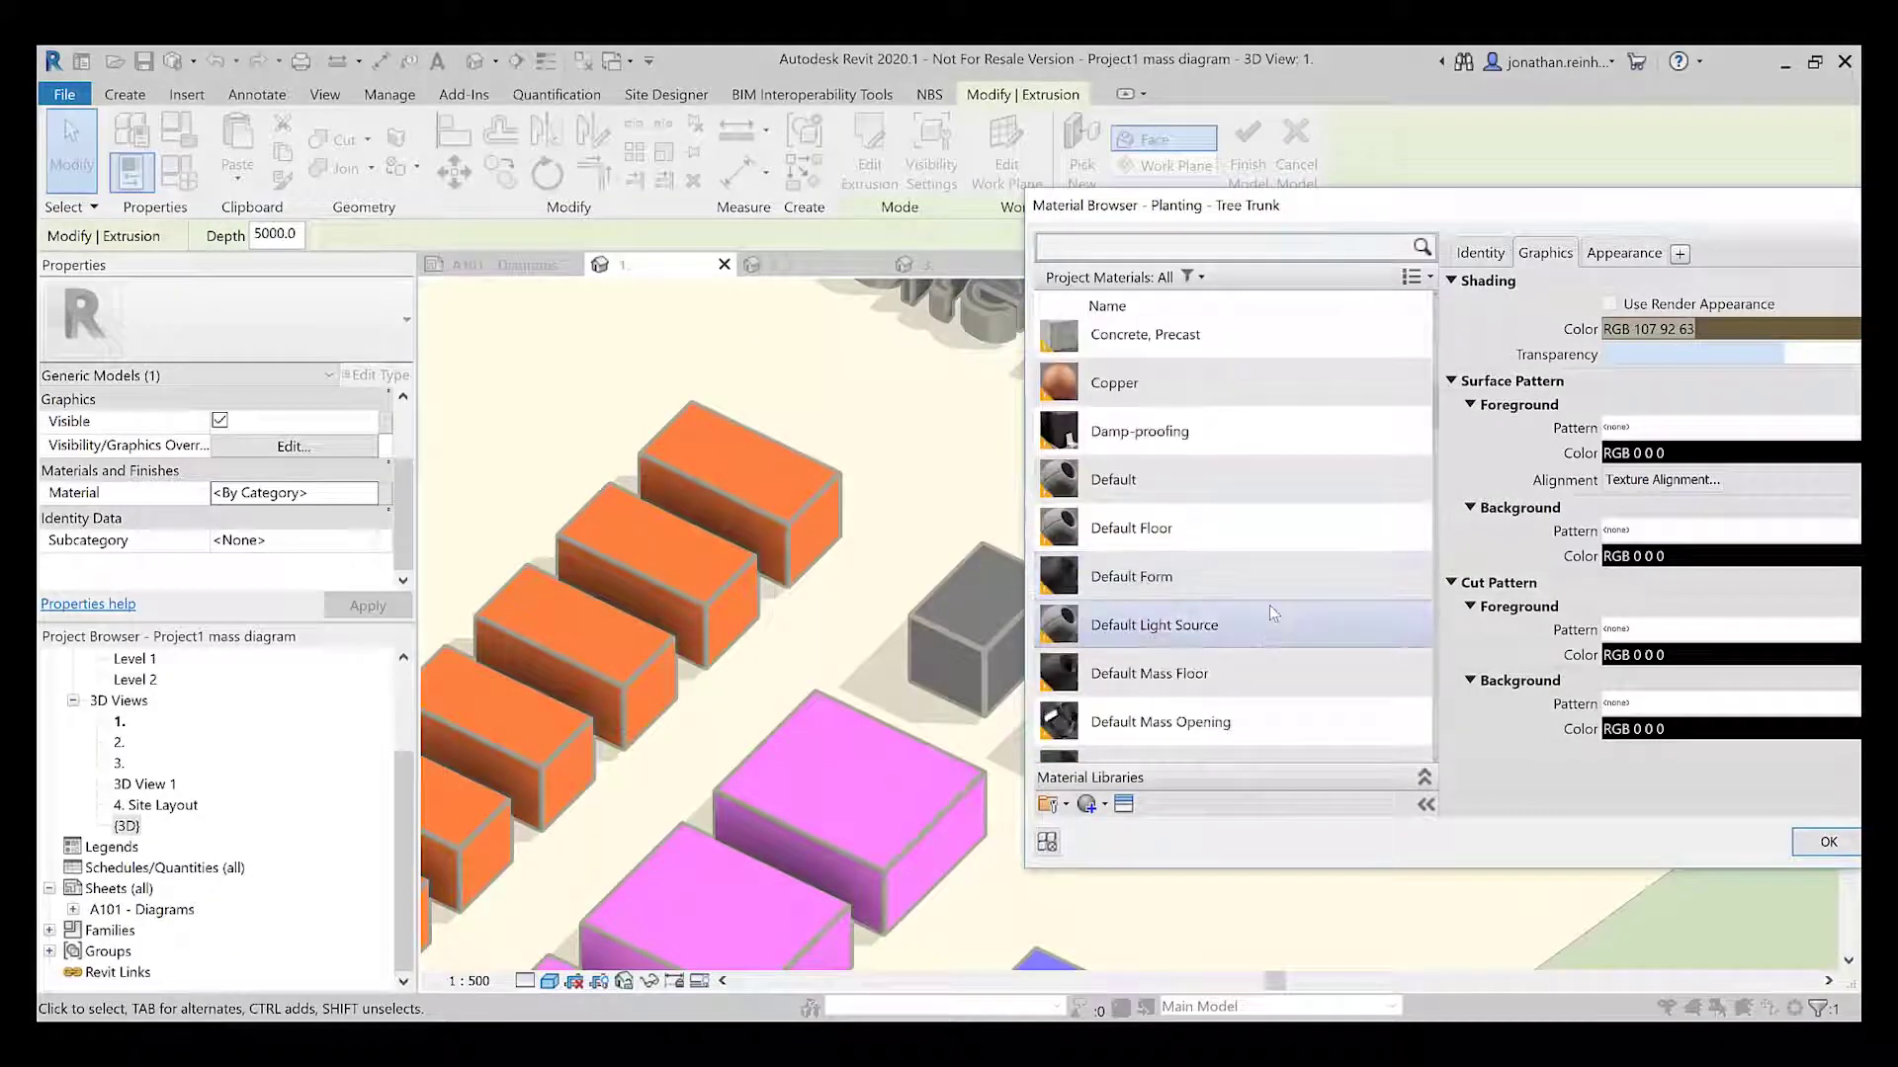
pyautogui.scroll(4, 1269, 605)
pyautogui.click(1093, 804)
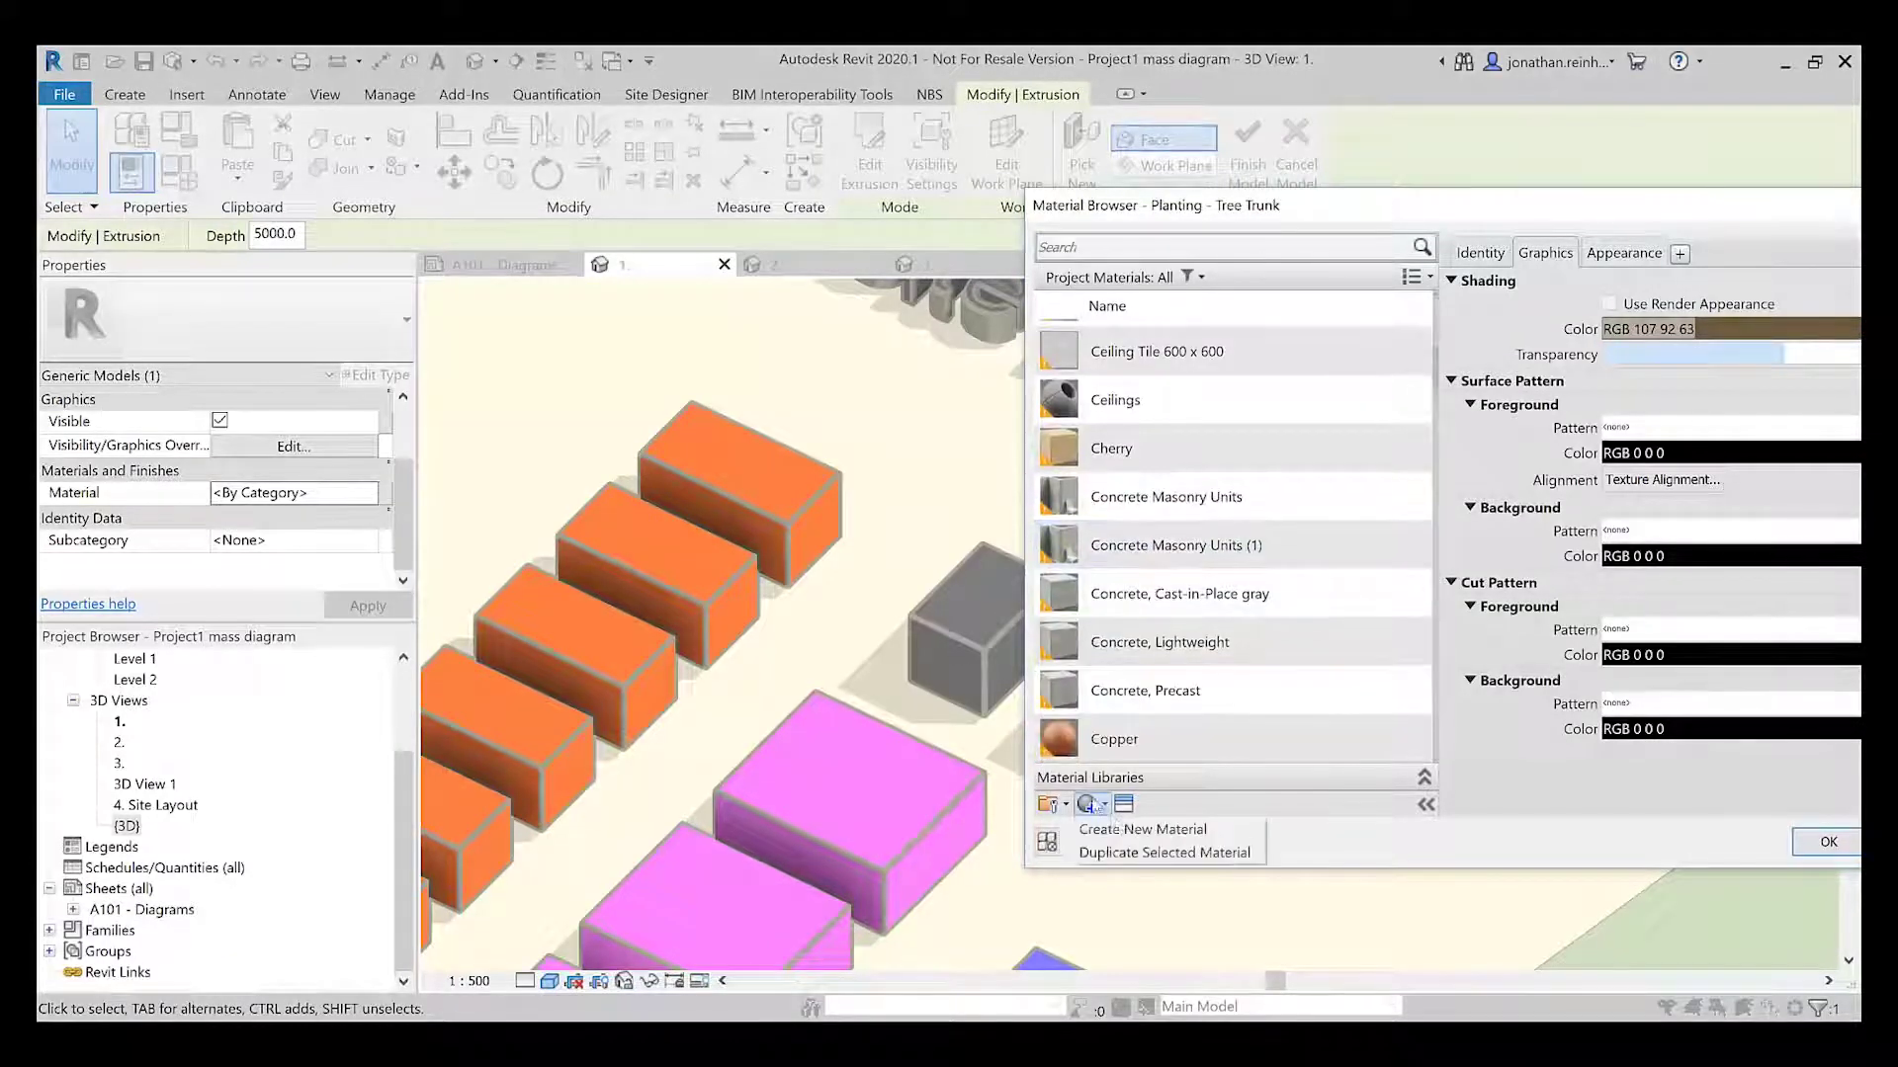
pyautogui.click(1126, 829)
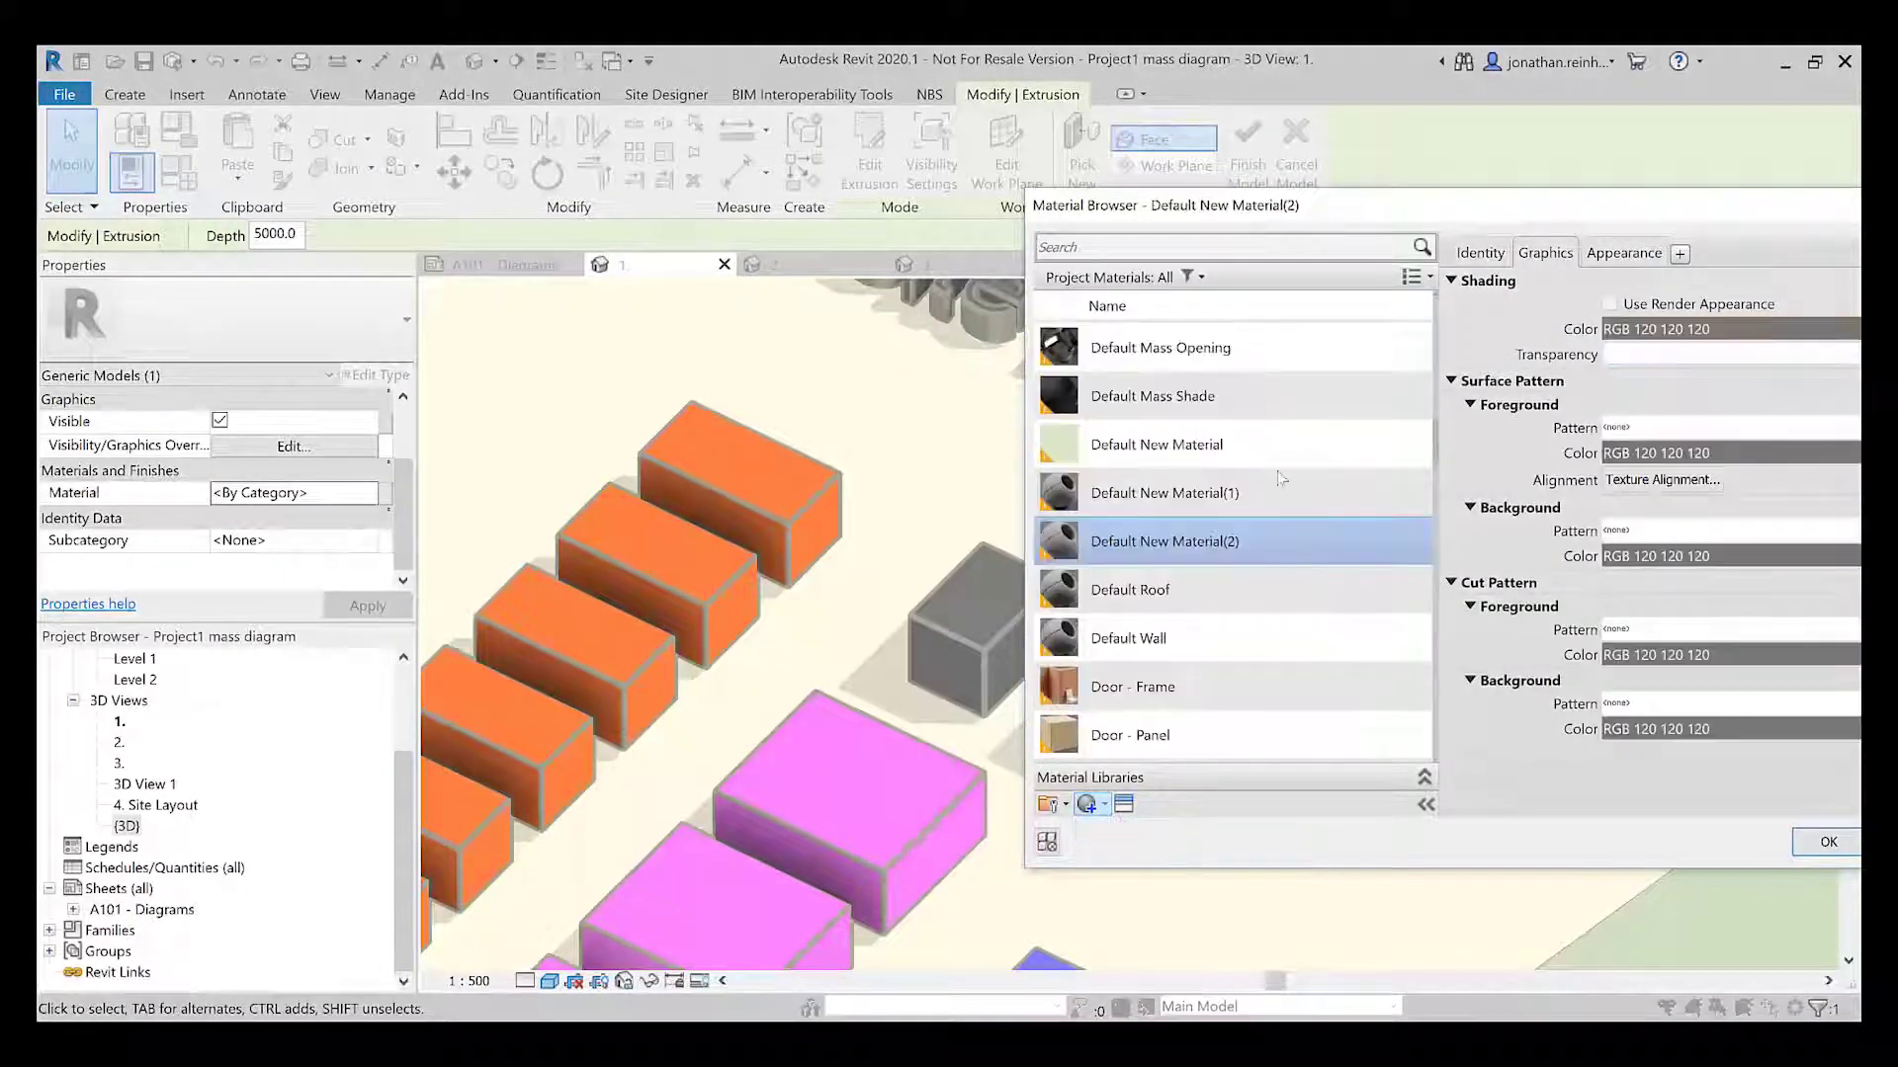
pyautogui.click(1125, 806)
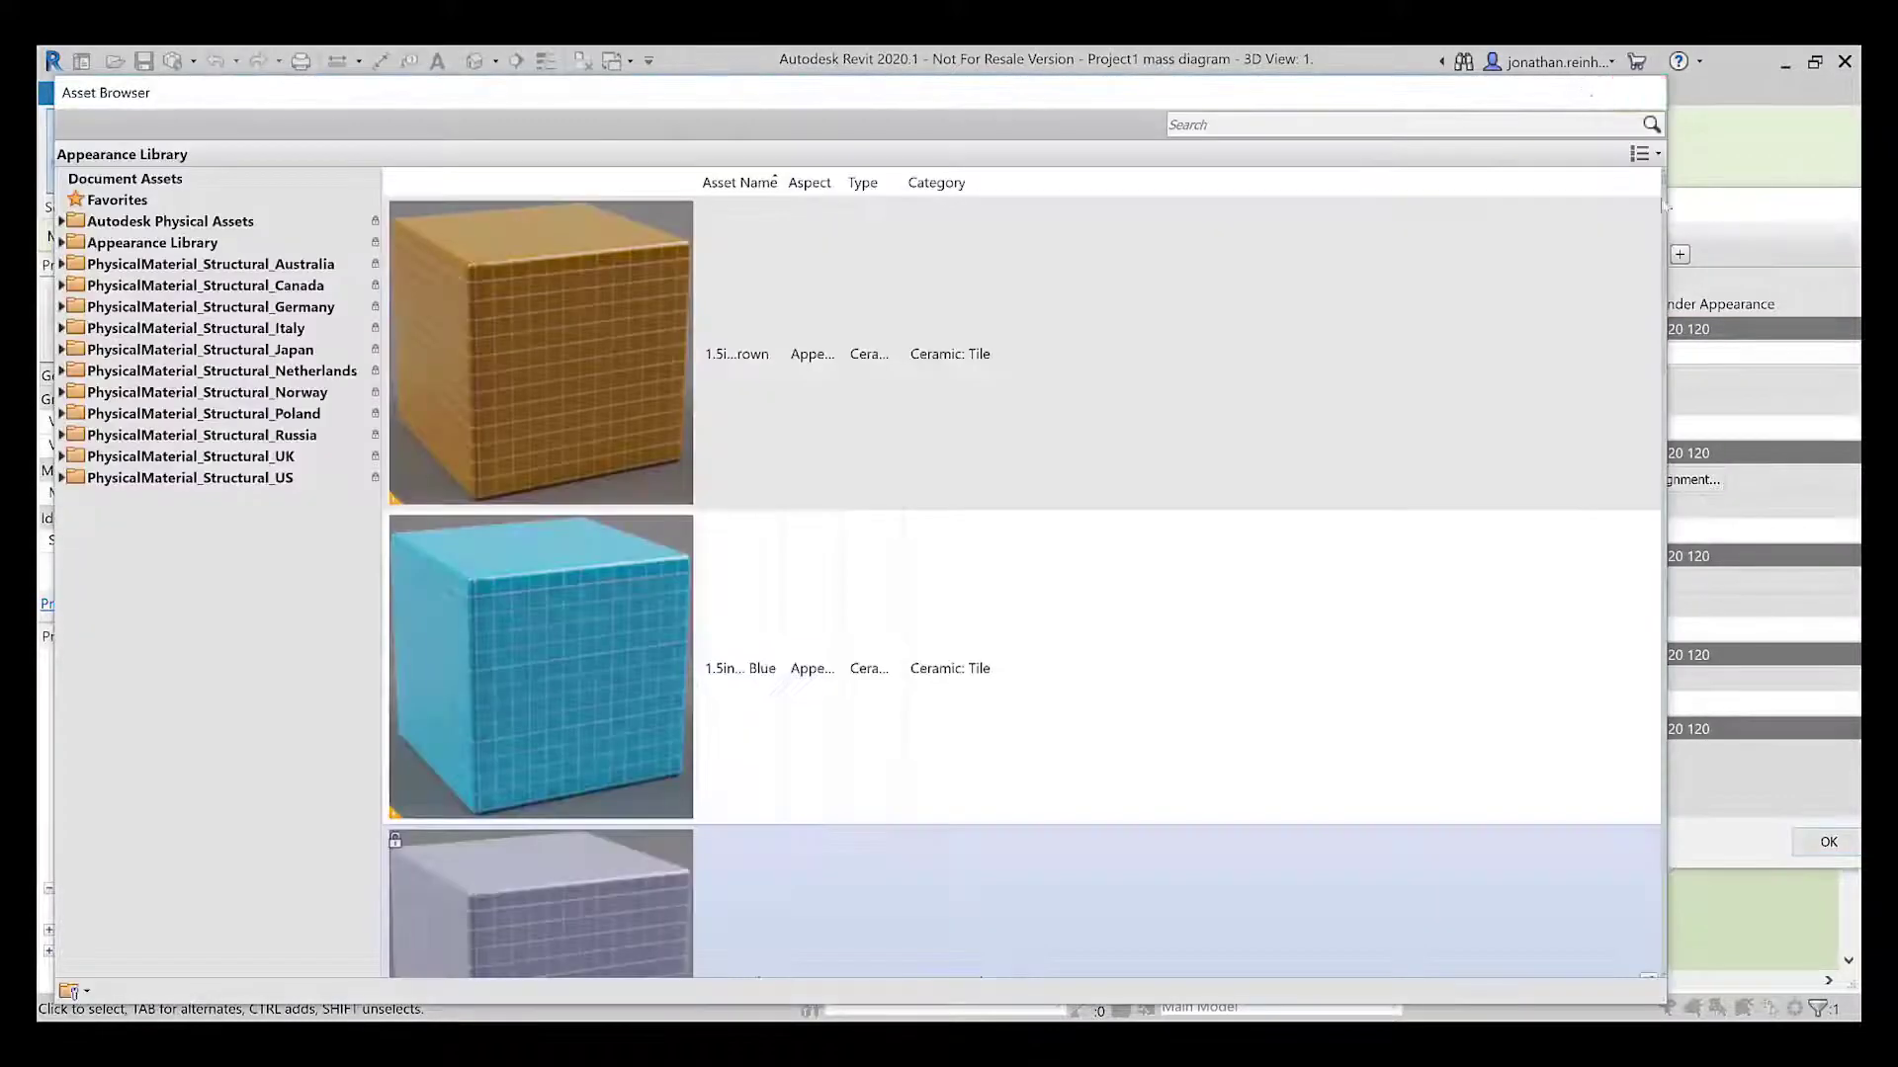
pyautogui.click(1638, 93)
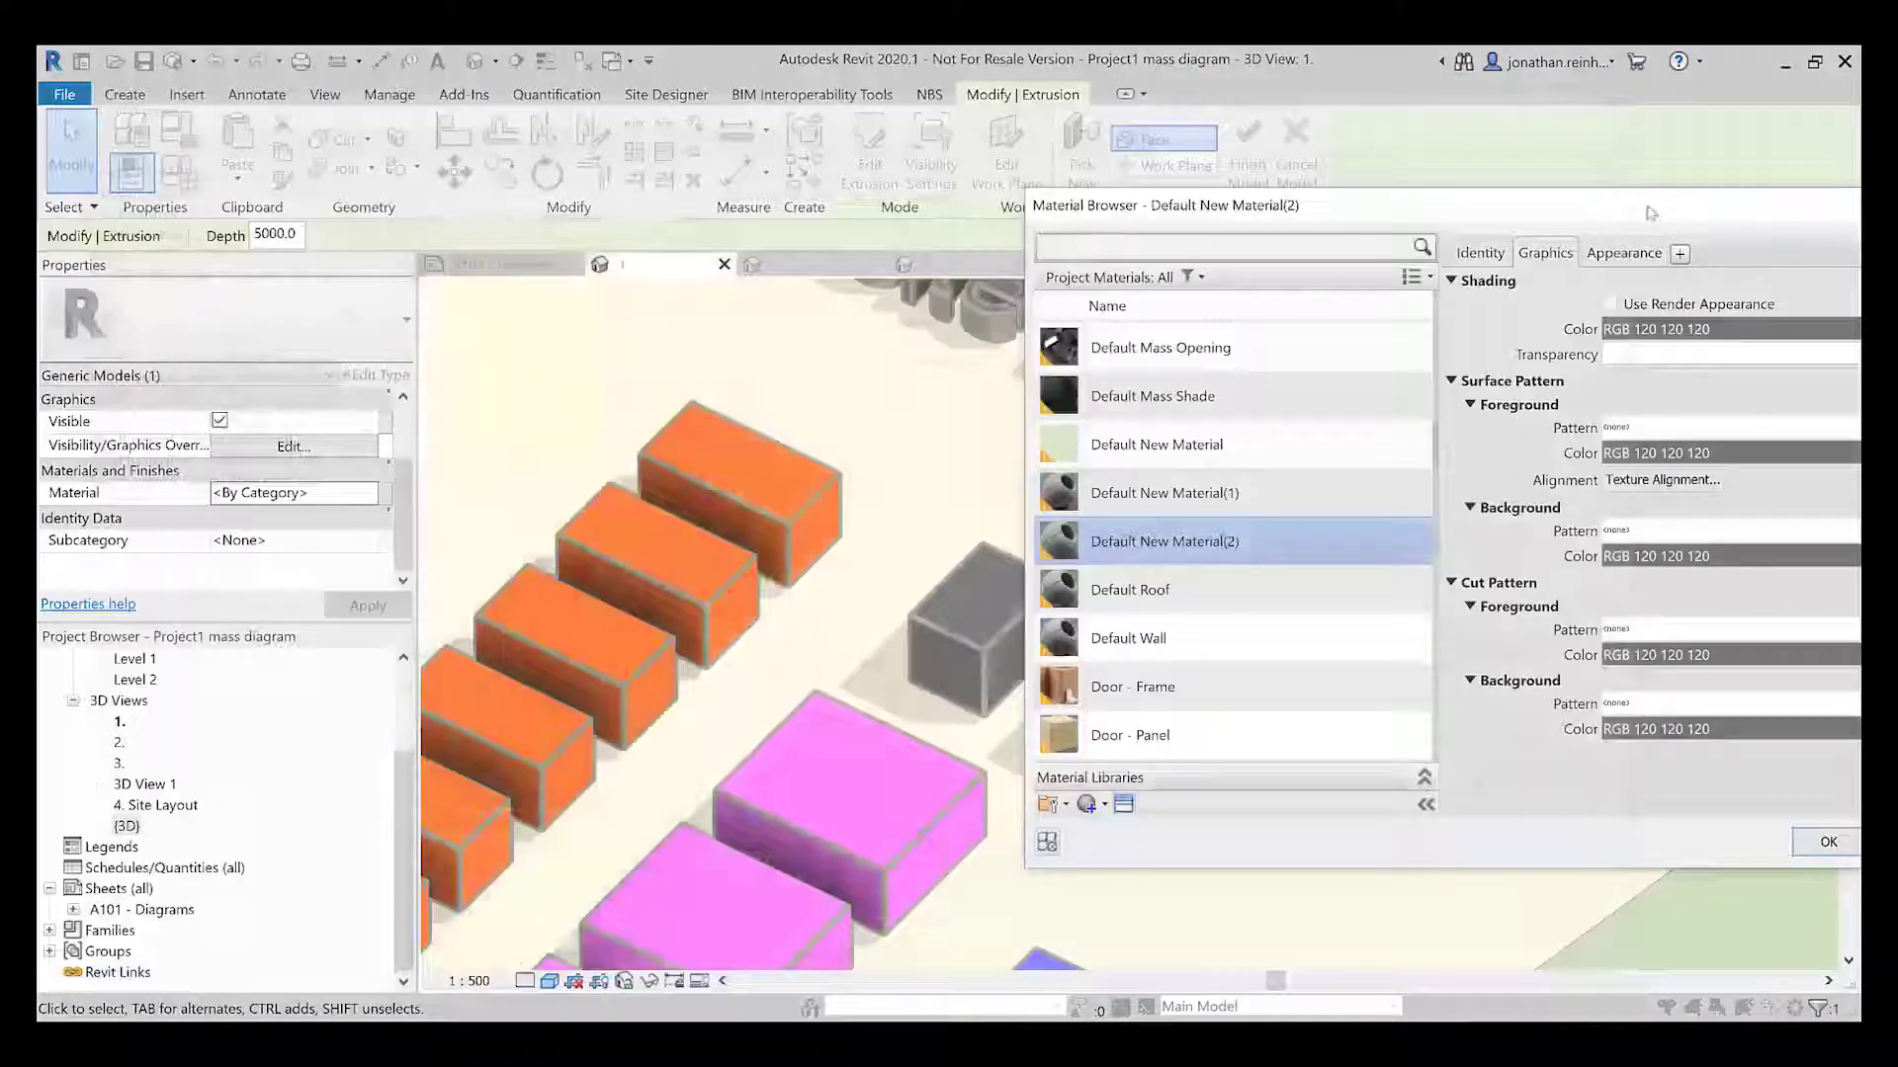
# Set the new material's shading color to purple RGB 128 0 128 and assign it to the extrusion
pyautogui.moveTo(1649, 209); pyautogui.dragTo(1217, 196)
pyautogui.click(1250, 317)
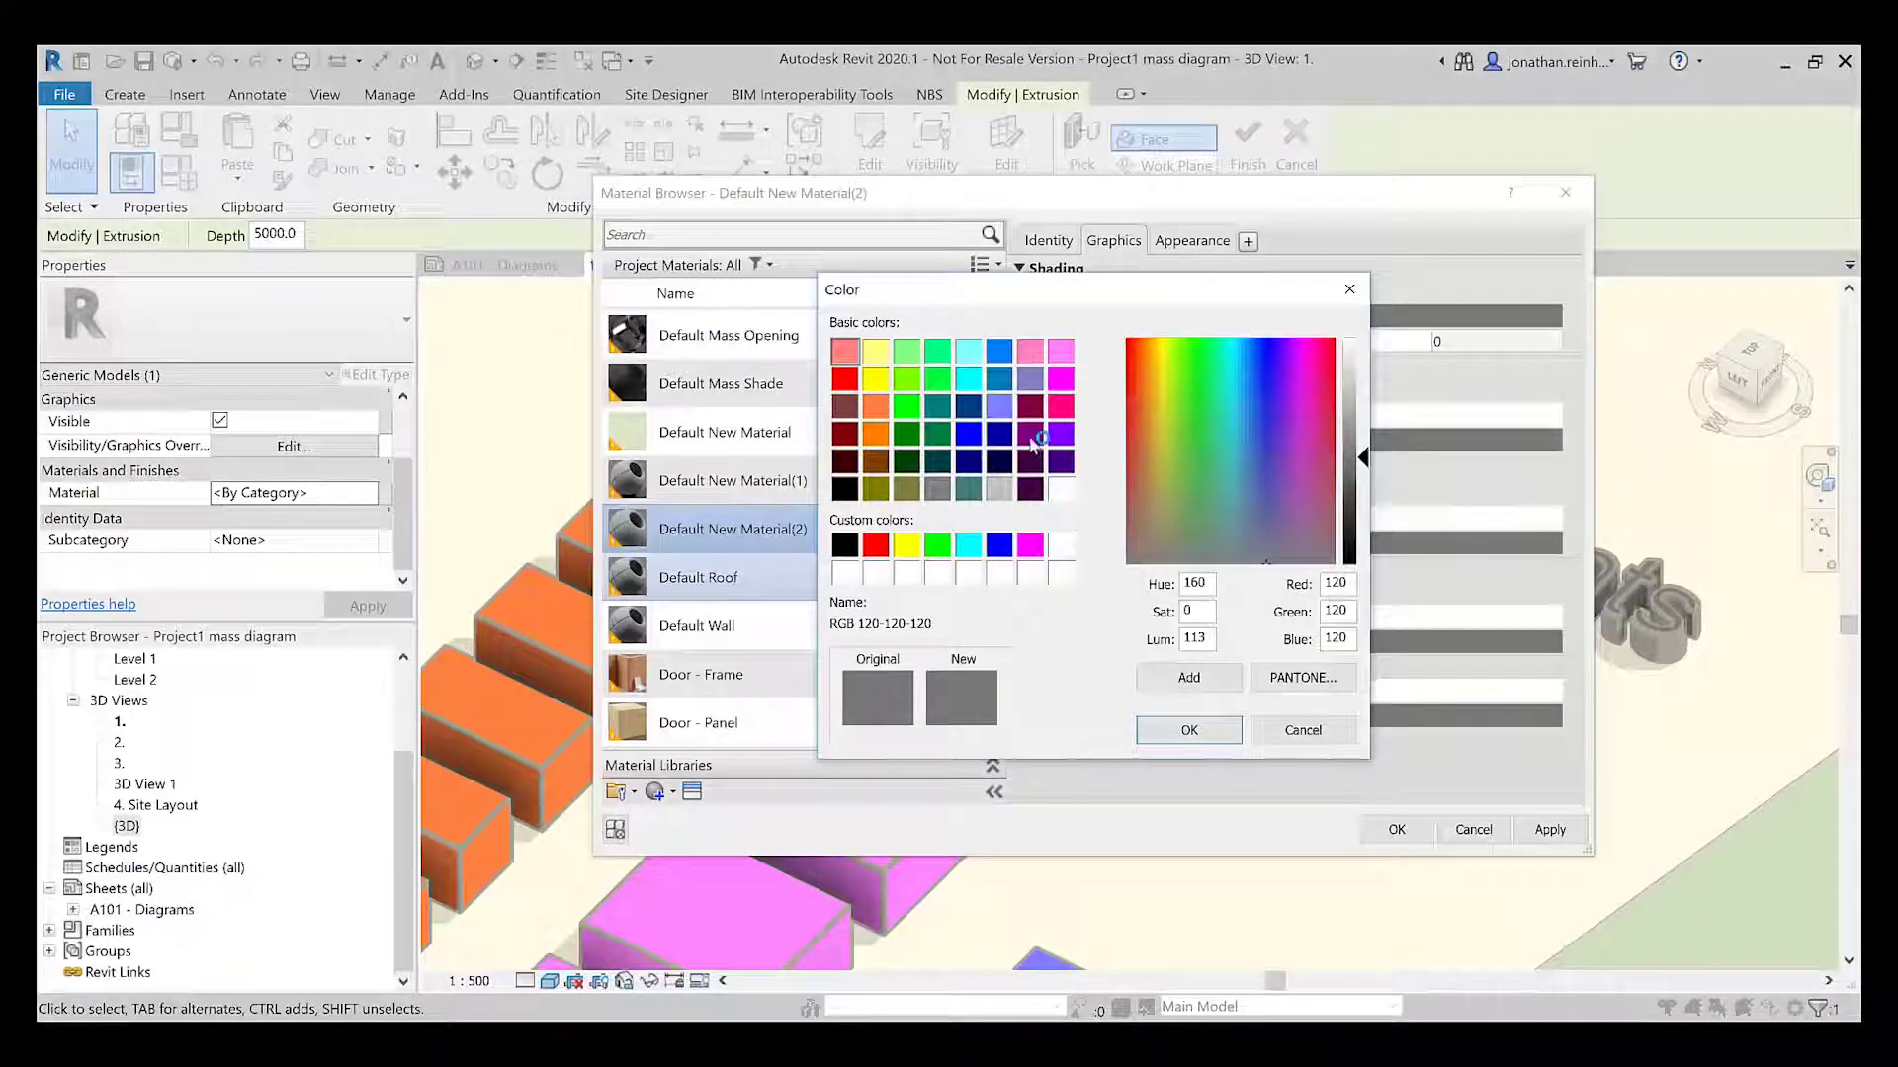
pyautogui.click(1031, 436)
pyautogui.click(1189, 729)
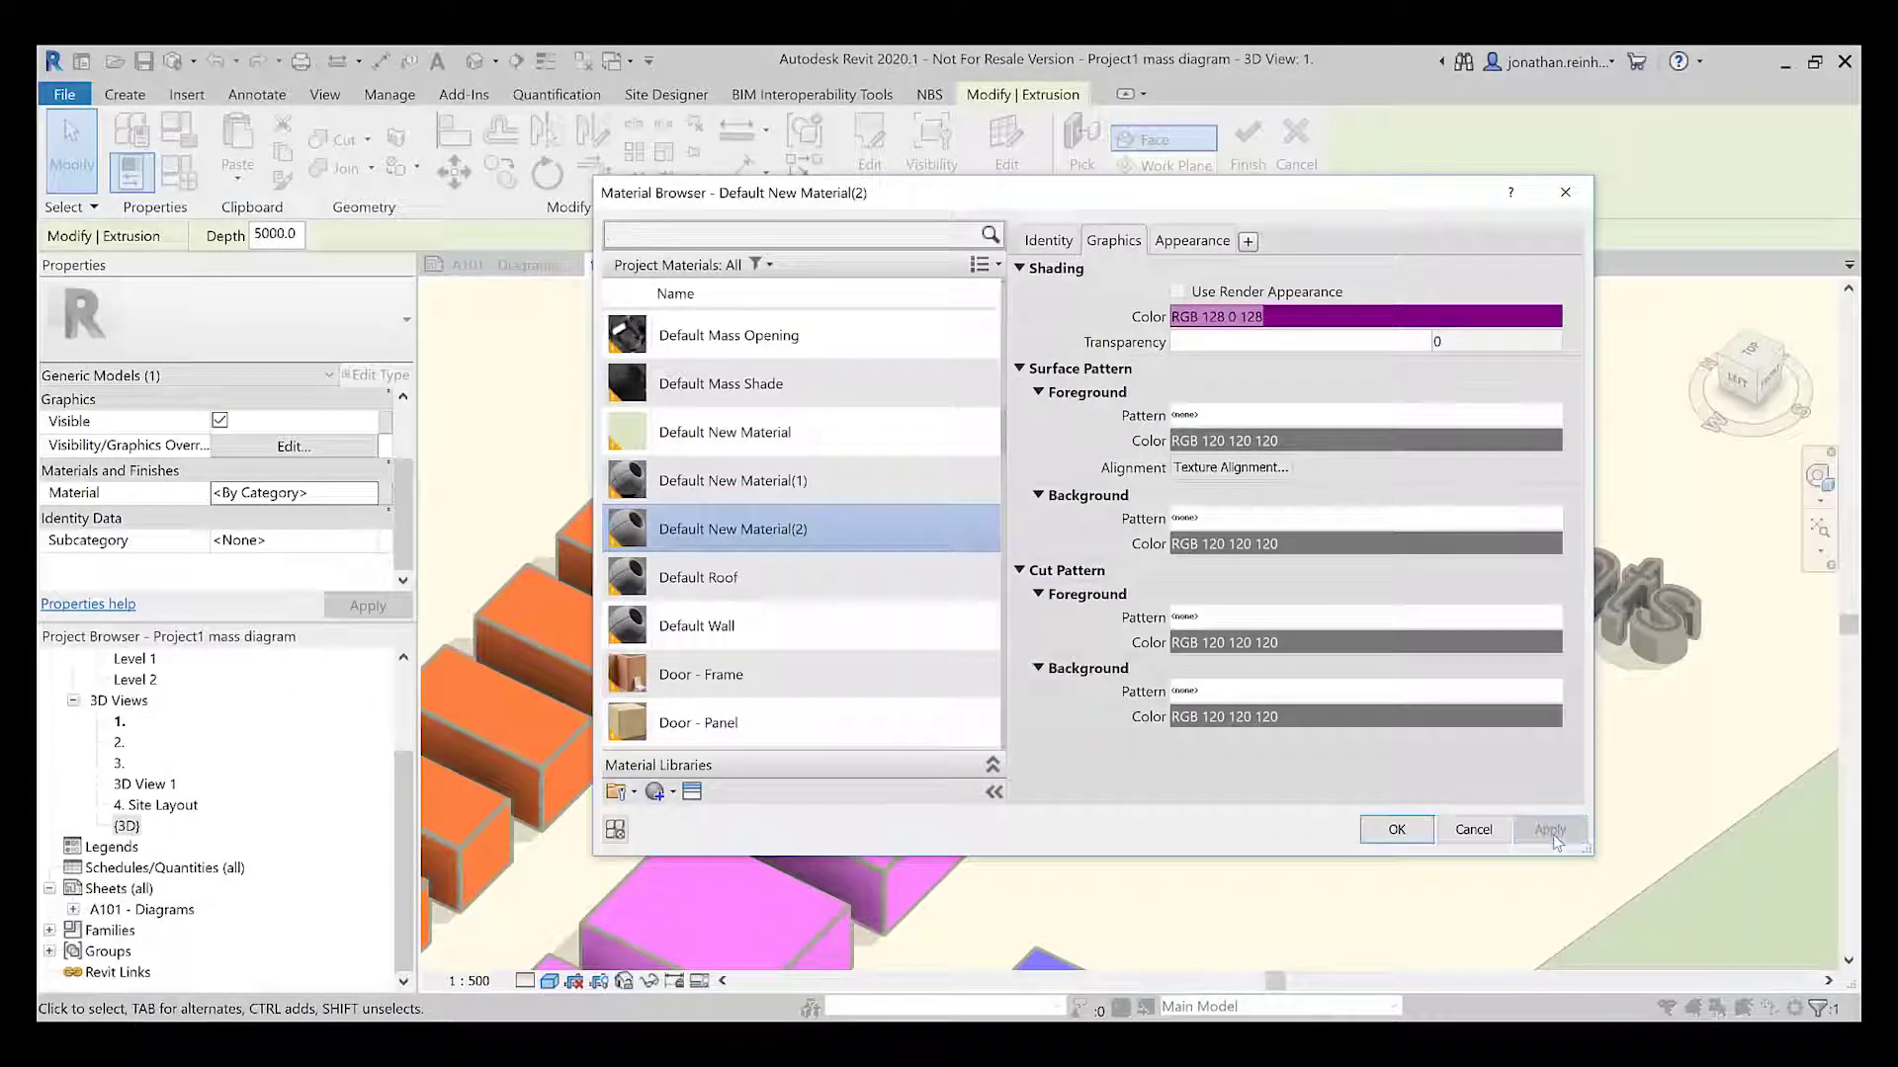
pyautogui.click(1393, 830)
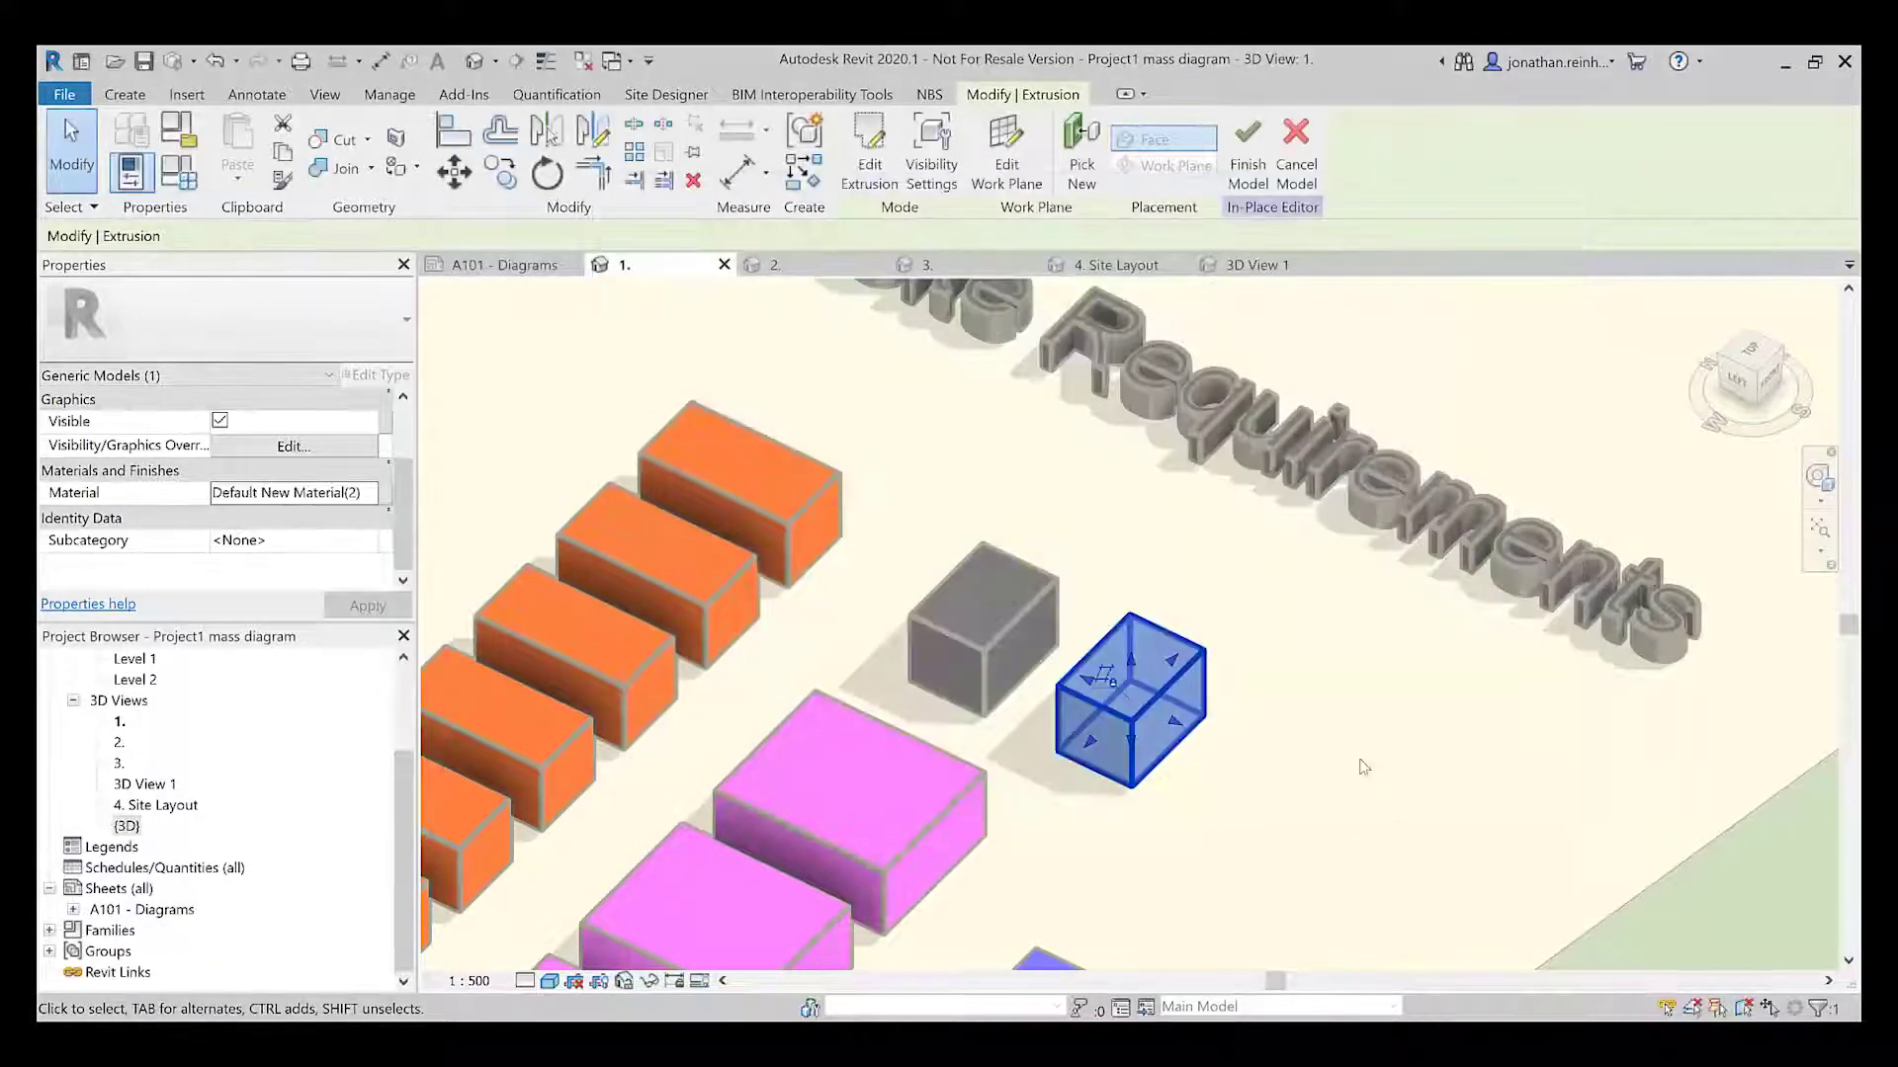
# Finish the in-place model of the purple box and finish editing its group
pyautogui.click(1400, 799)
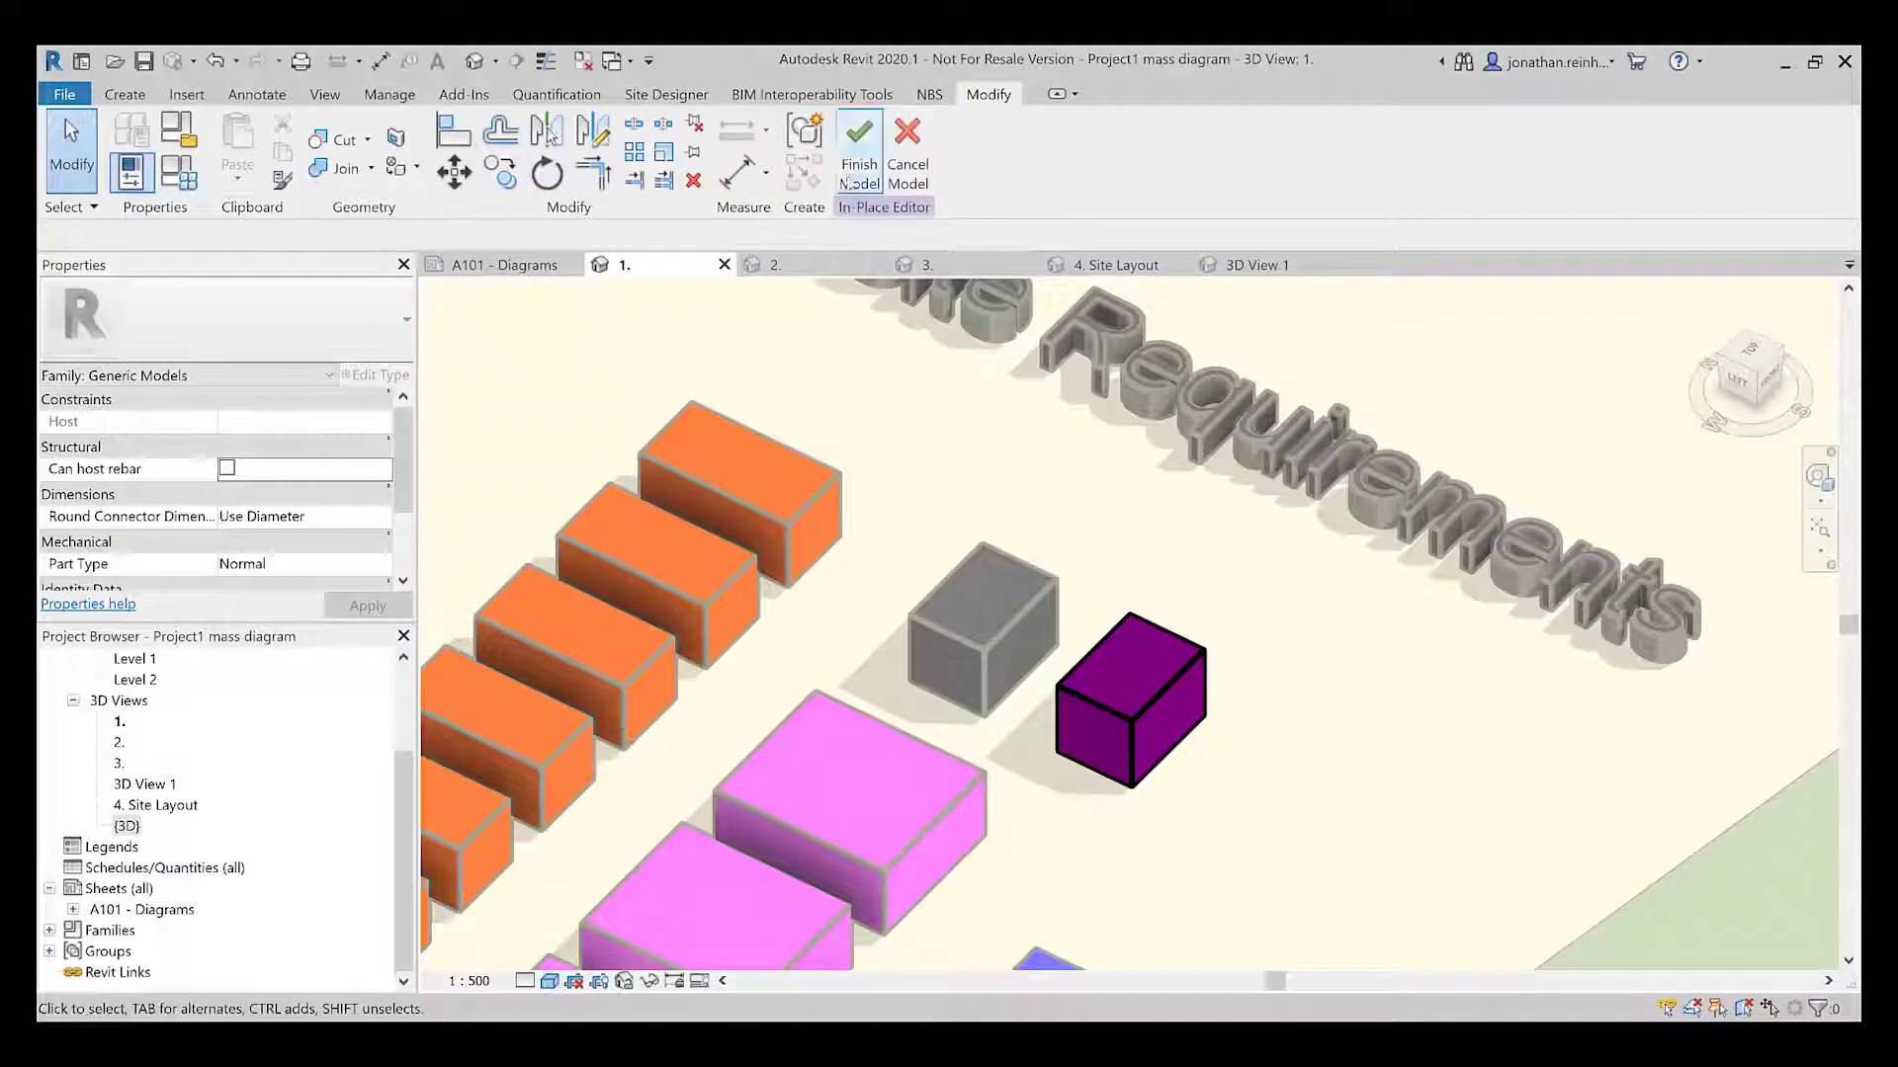
pyautogui.click(856, 170)
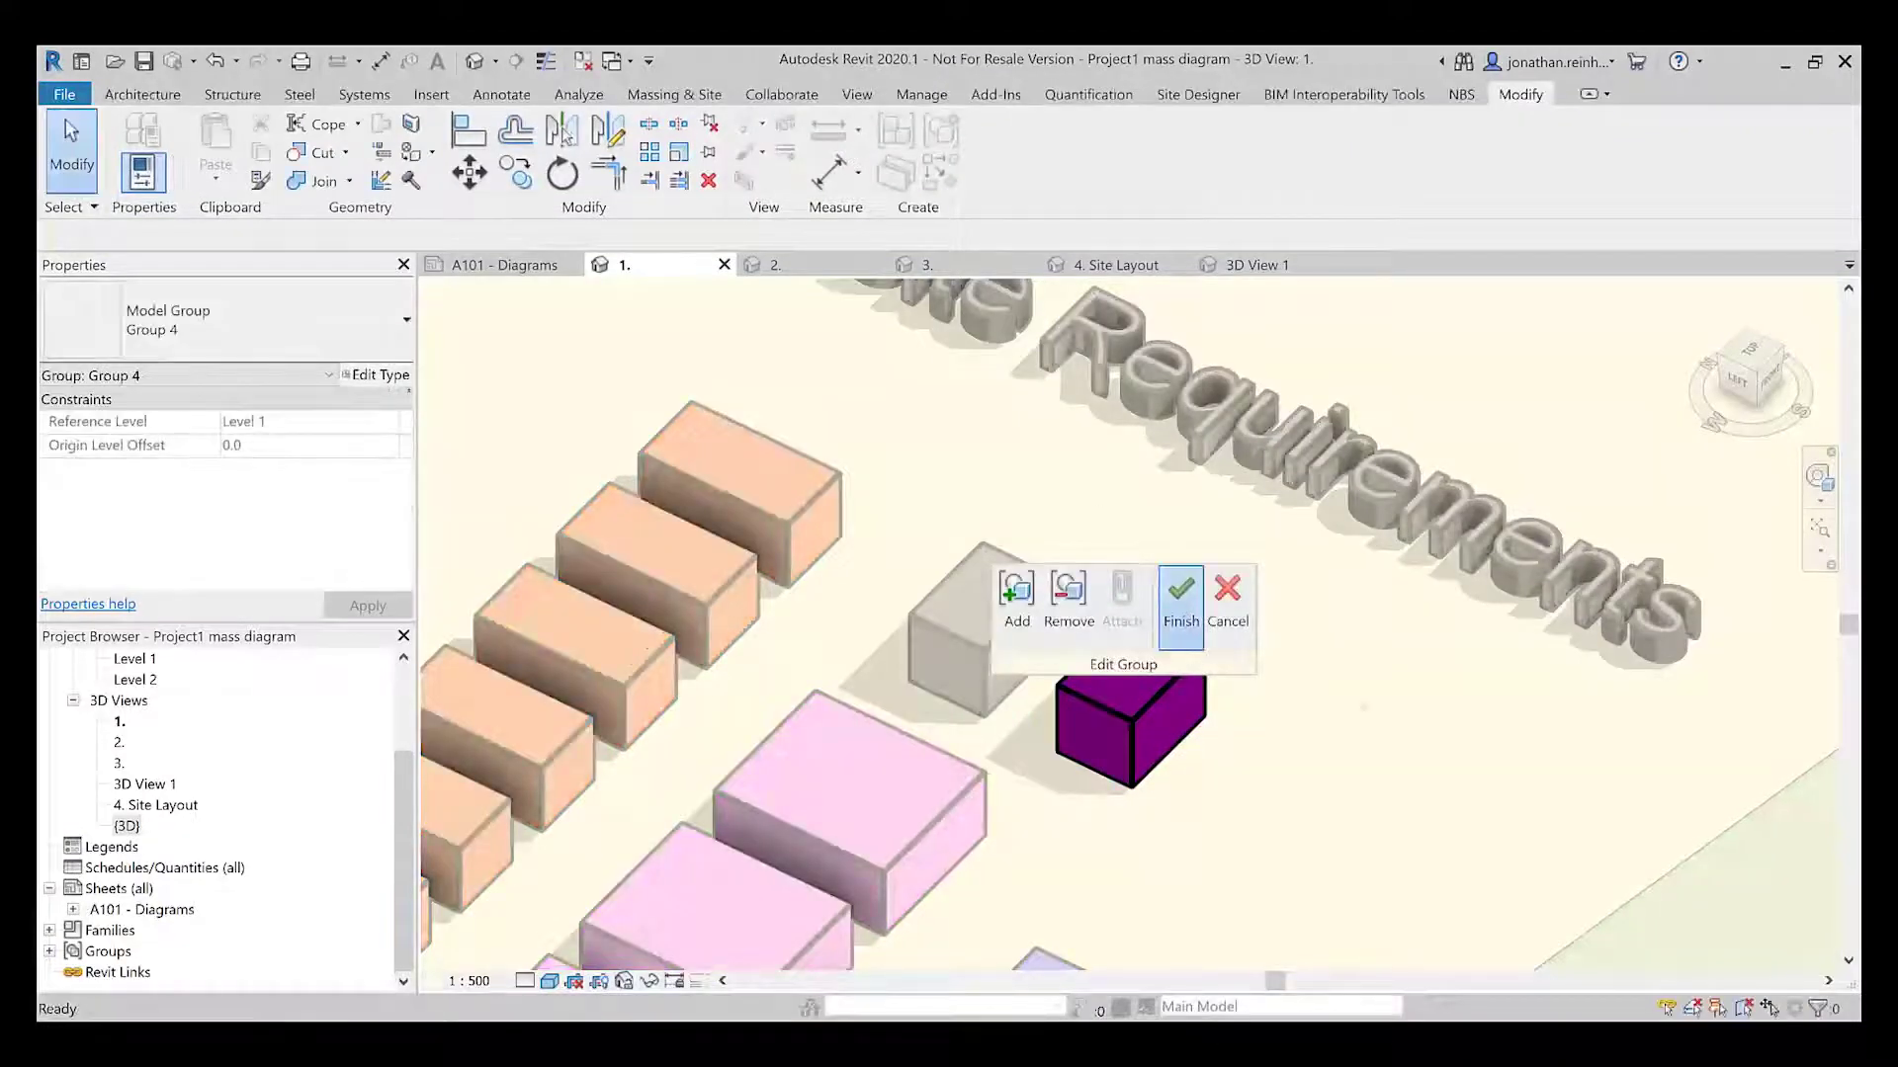
pyautogui.click(1181, 603)
# Copy the outer purple box group once more to extend the row away from the orange units
pyautogui.scroll(-3, 1134, 652)
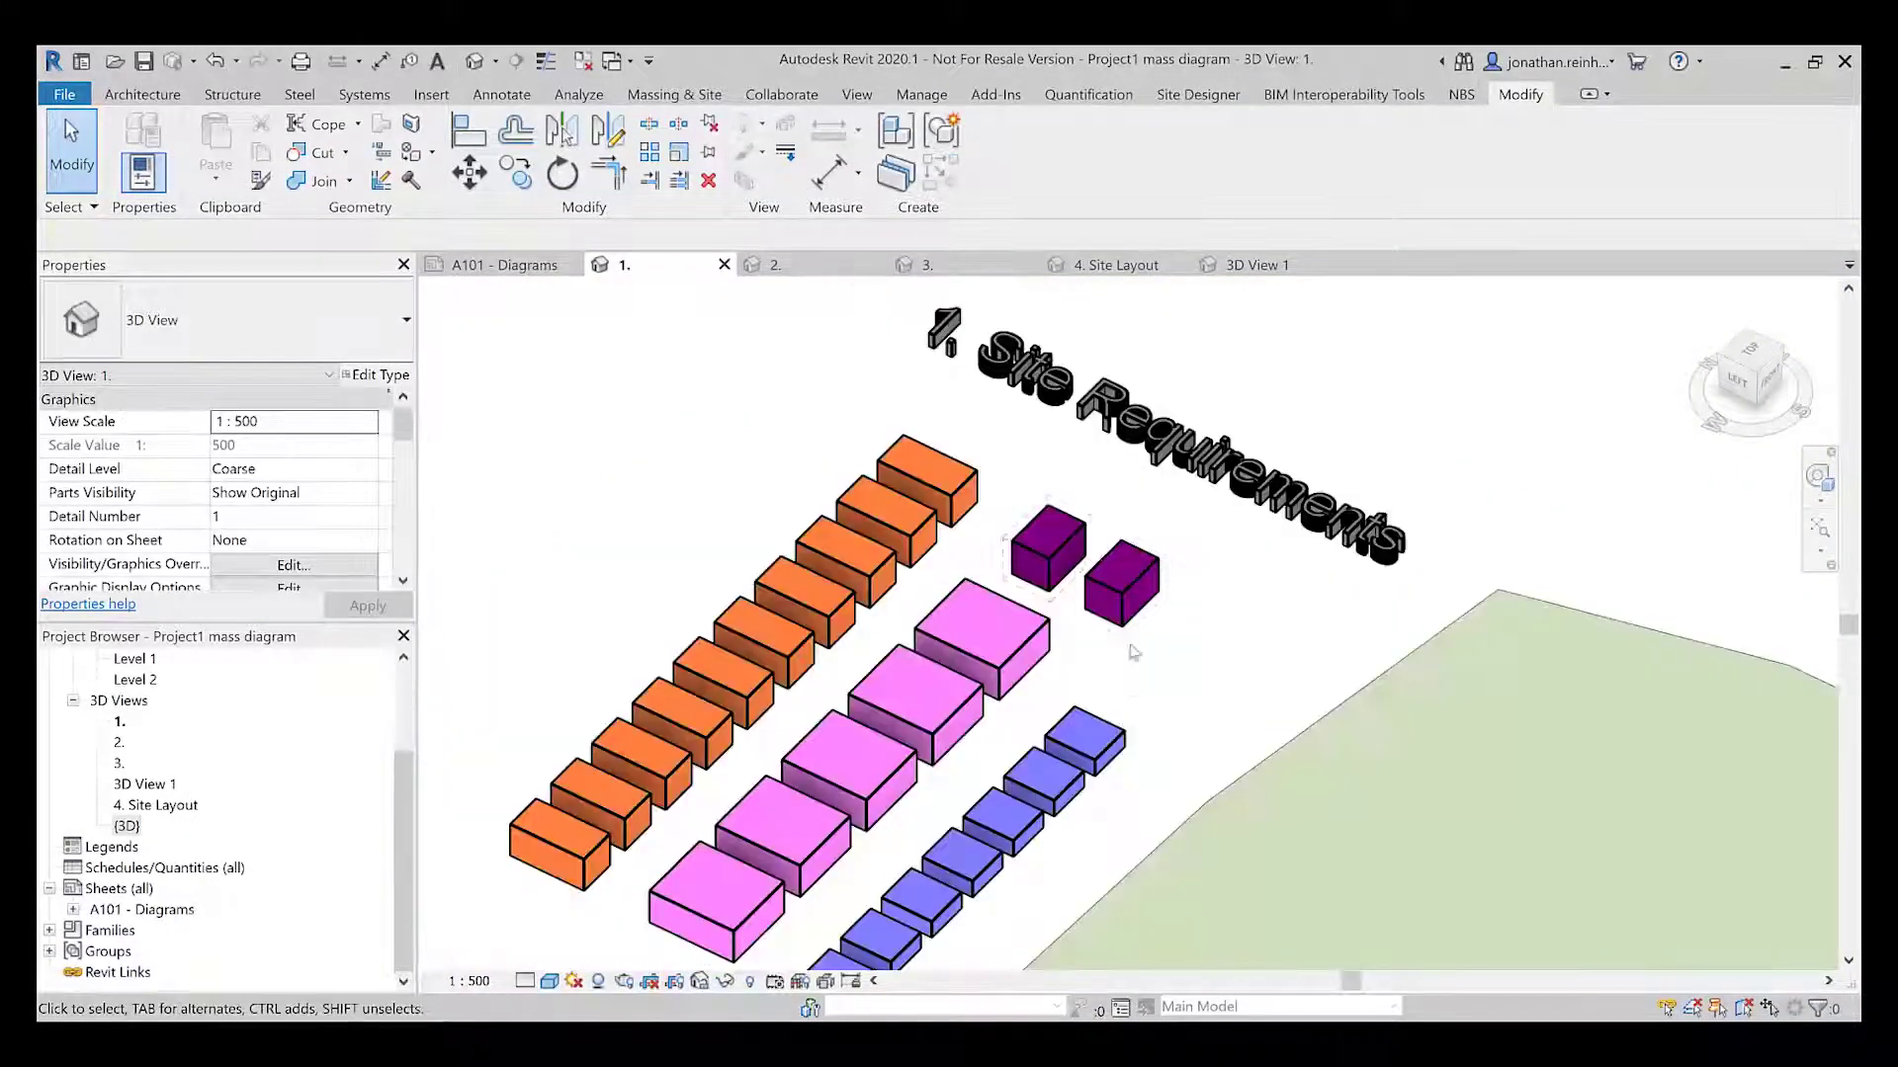
pyautogui.scroll(4, 1134, 653)
pyautogui.click(1214, 647)
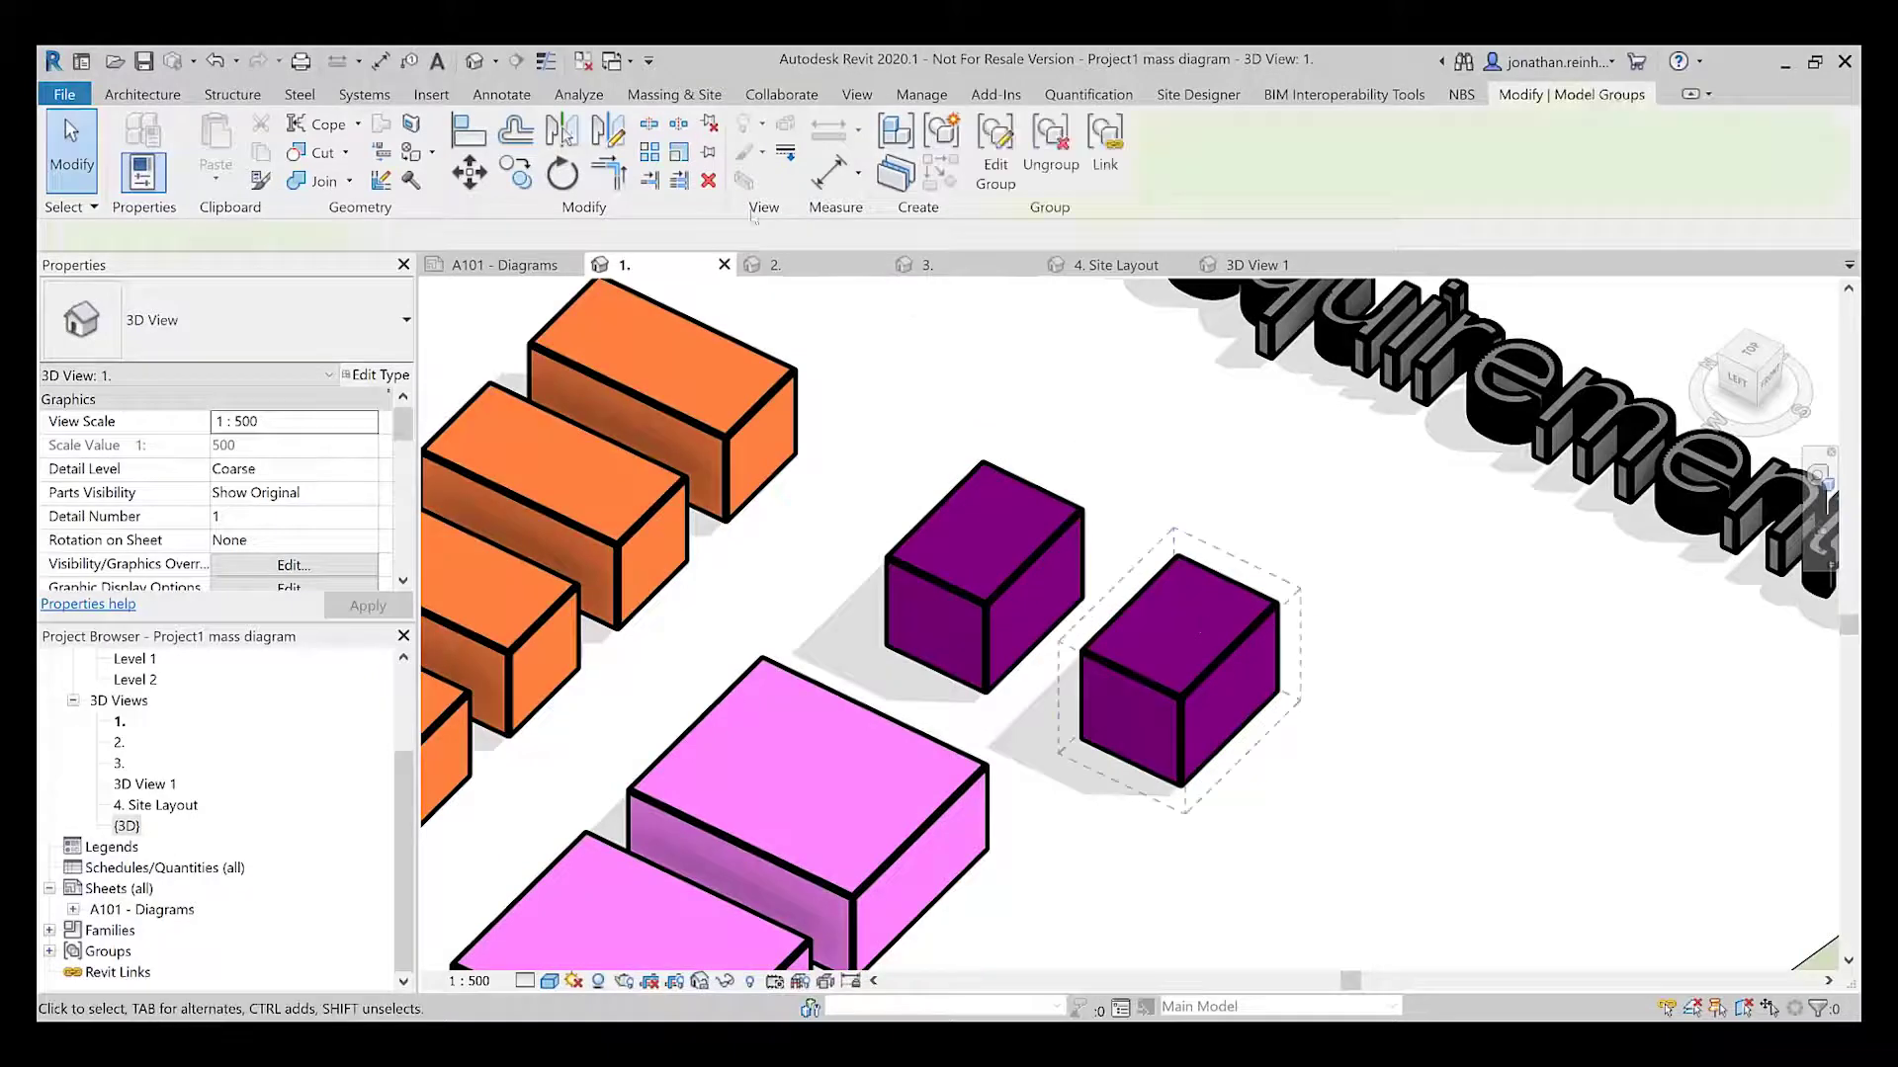
pyautogui.press('c')
pyautogui.press('o')
pyautogui.click(1092, 739)
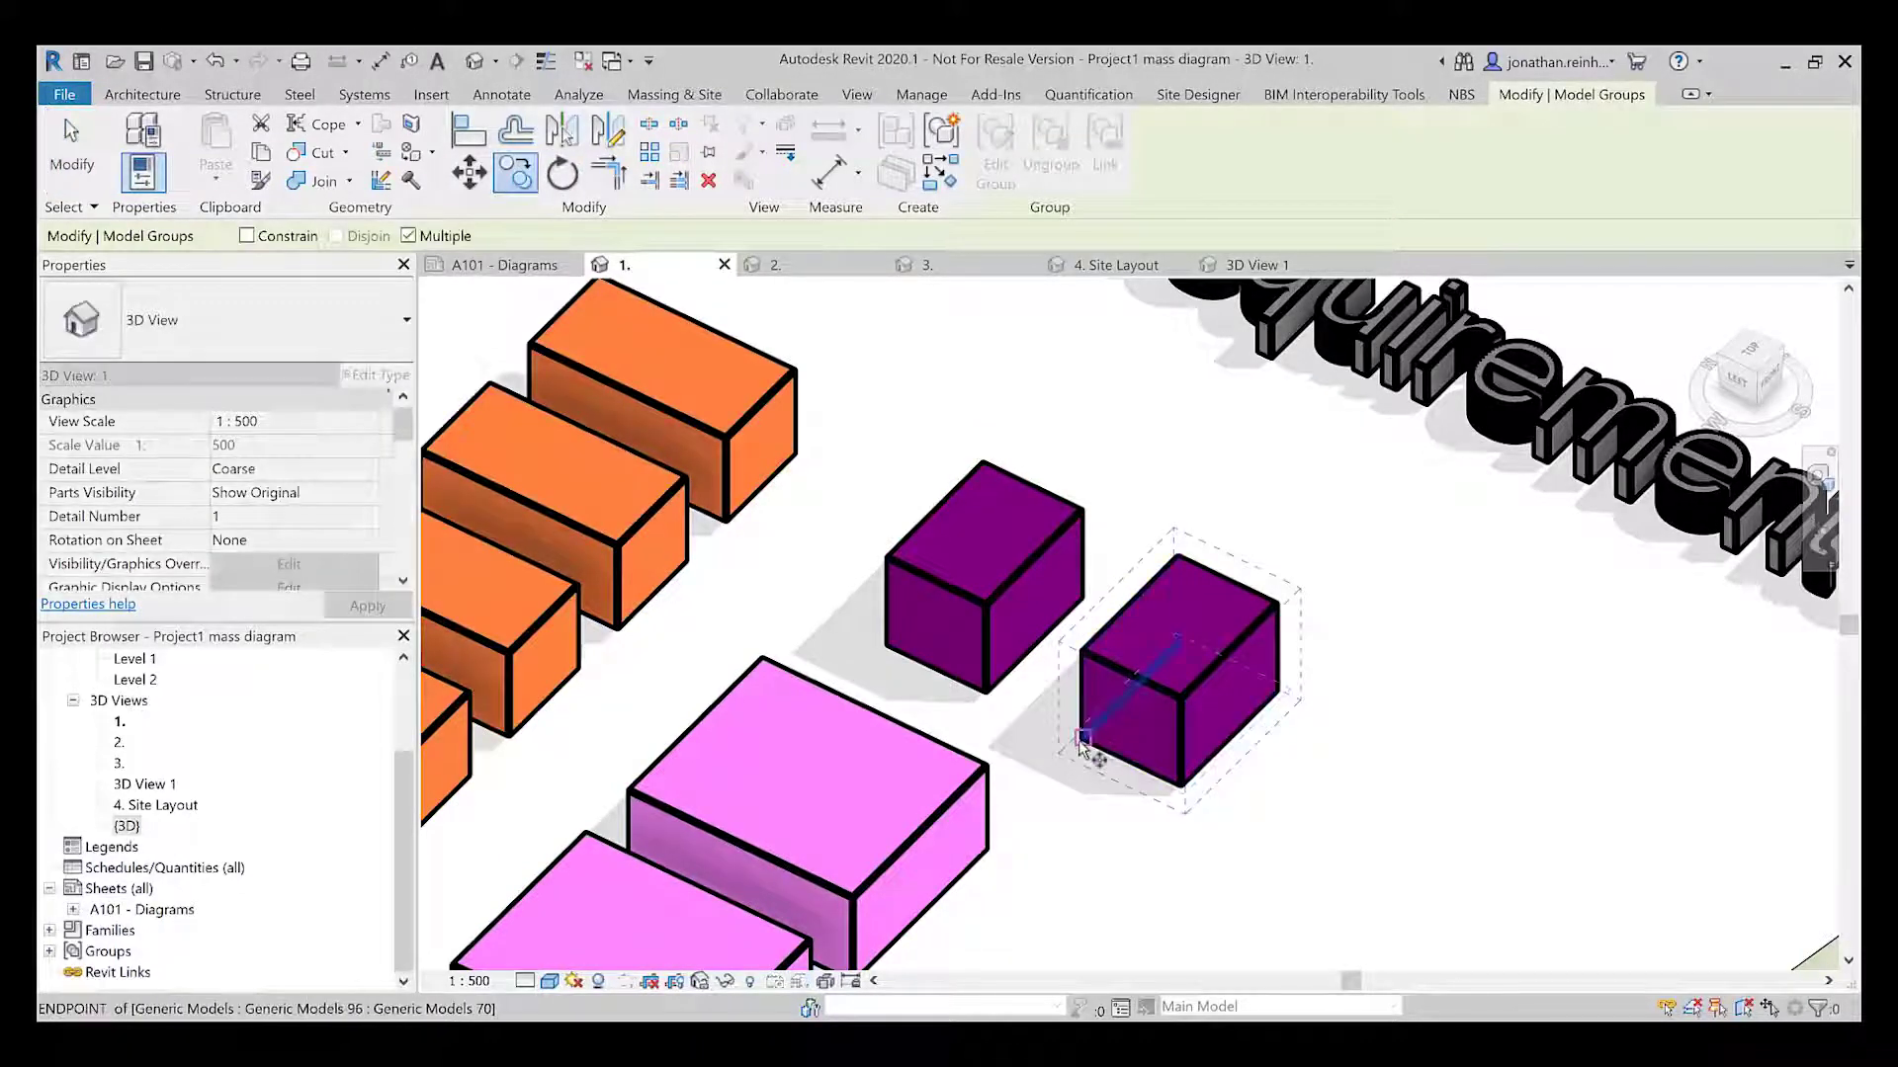
pyautogui.click(1253, 828)
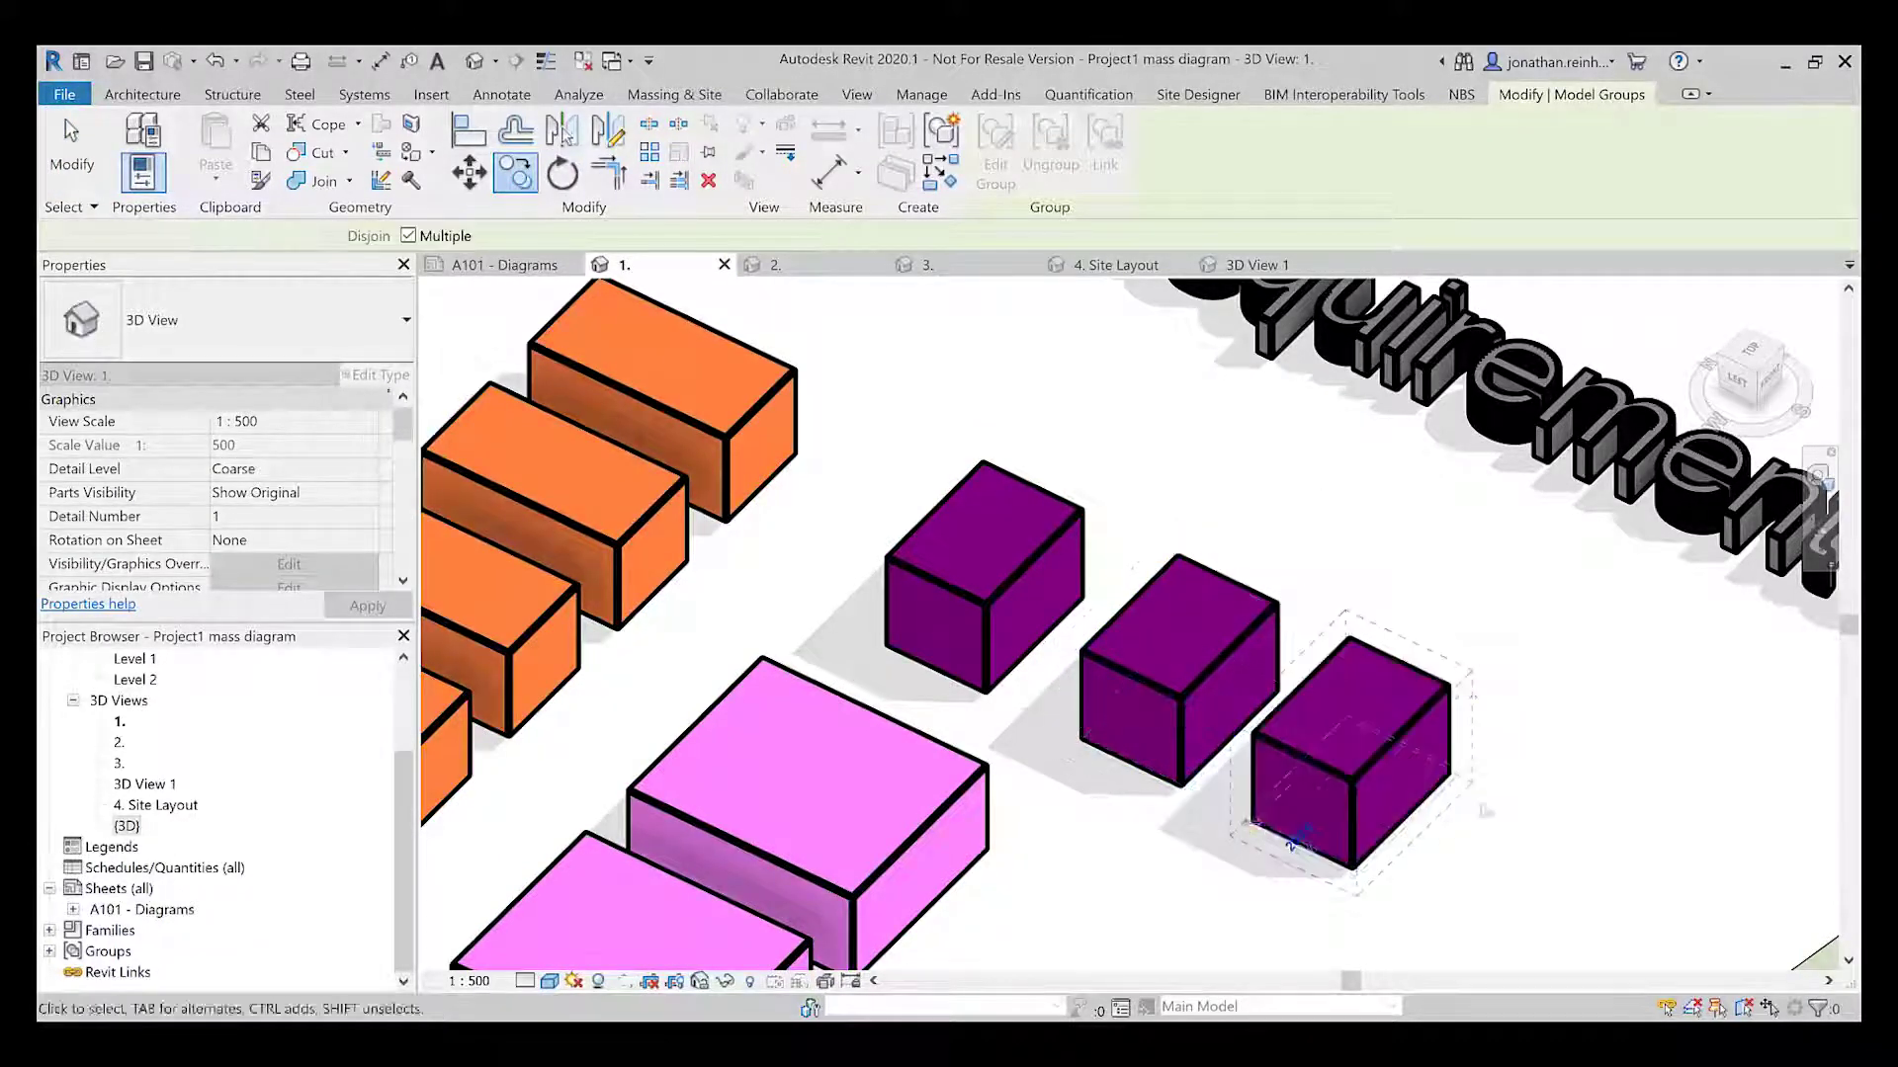
pyautogui.press('Escape')
# Examine the row of purple units and the overall massing layout from several angles
pyautogui.moveTo(1555, 795); pyautogui.dragTo(1516, 688, button='middle')
pyautogui.press('Escape')
pyautogui.click(1378, 620)
pyautogui.keyDown('shift'); pyautogui.moveTo(1407, 568); pyautogui.dragTo(1216, 494, button='middle'); pyautogui.keyUp('shift')
pyautogui.press('Escape')
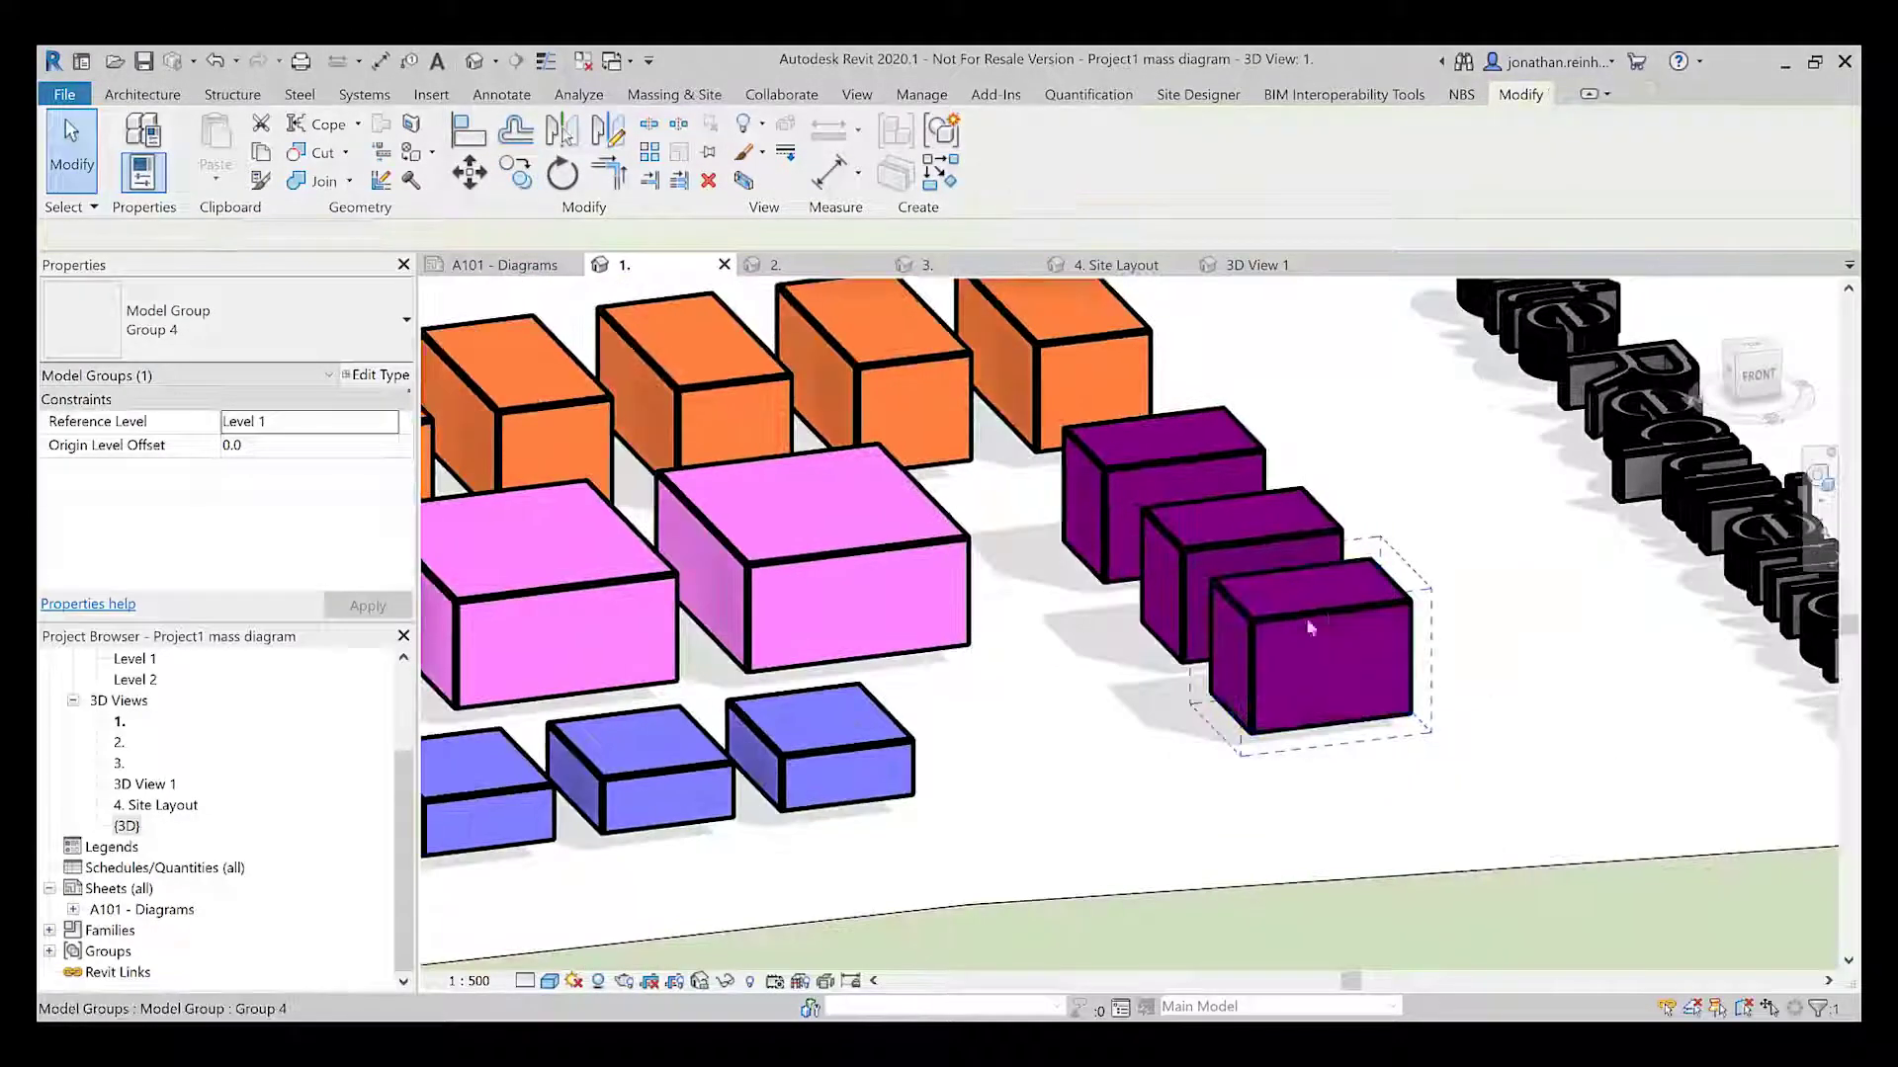
pyautogui.scroll(4, 1326, 617)
pyautogui.scroll(-5, 1453, 581)
pyautogui.scroll(-3, 1486, 669)
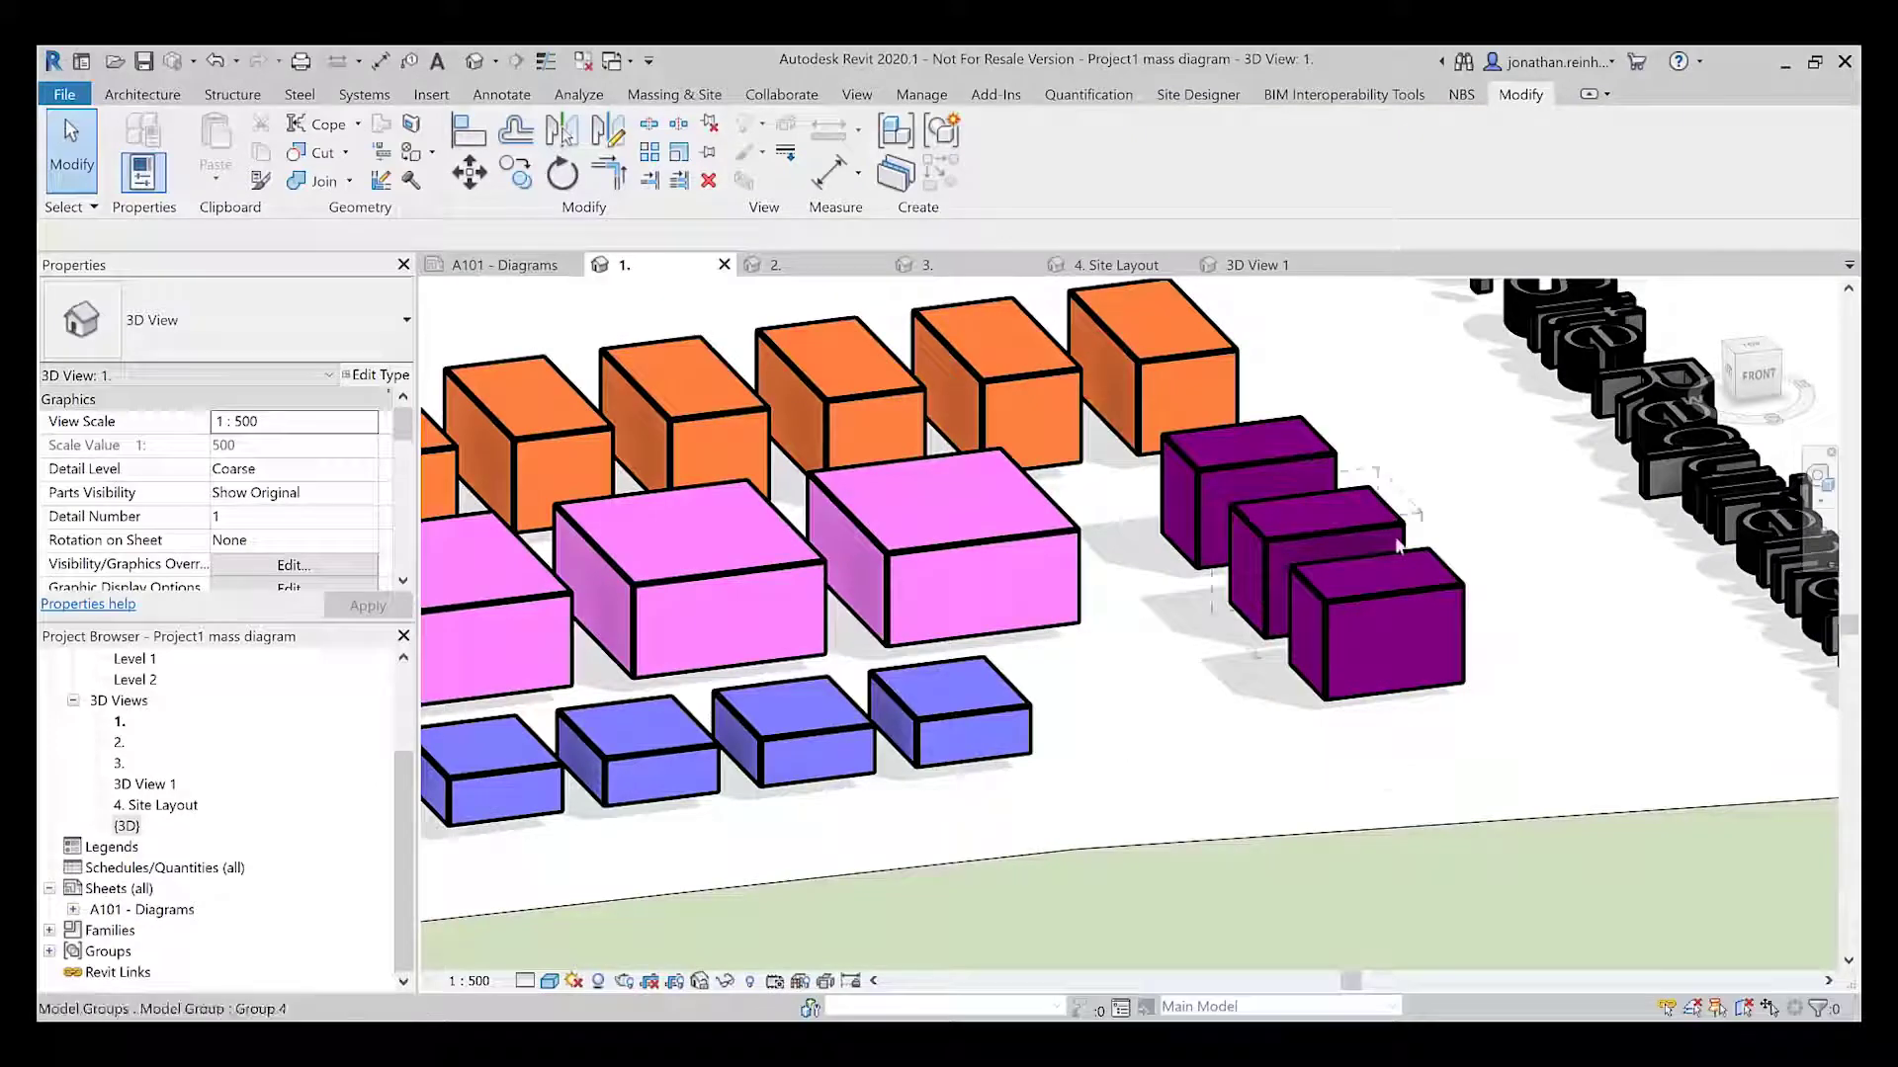
pyautogui.scroll(-3, 834, 711)
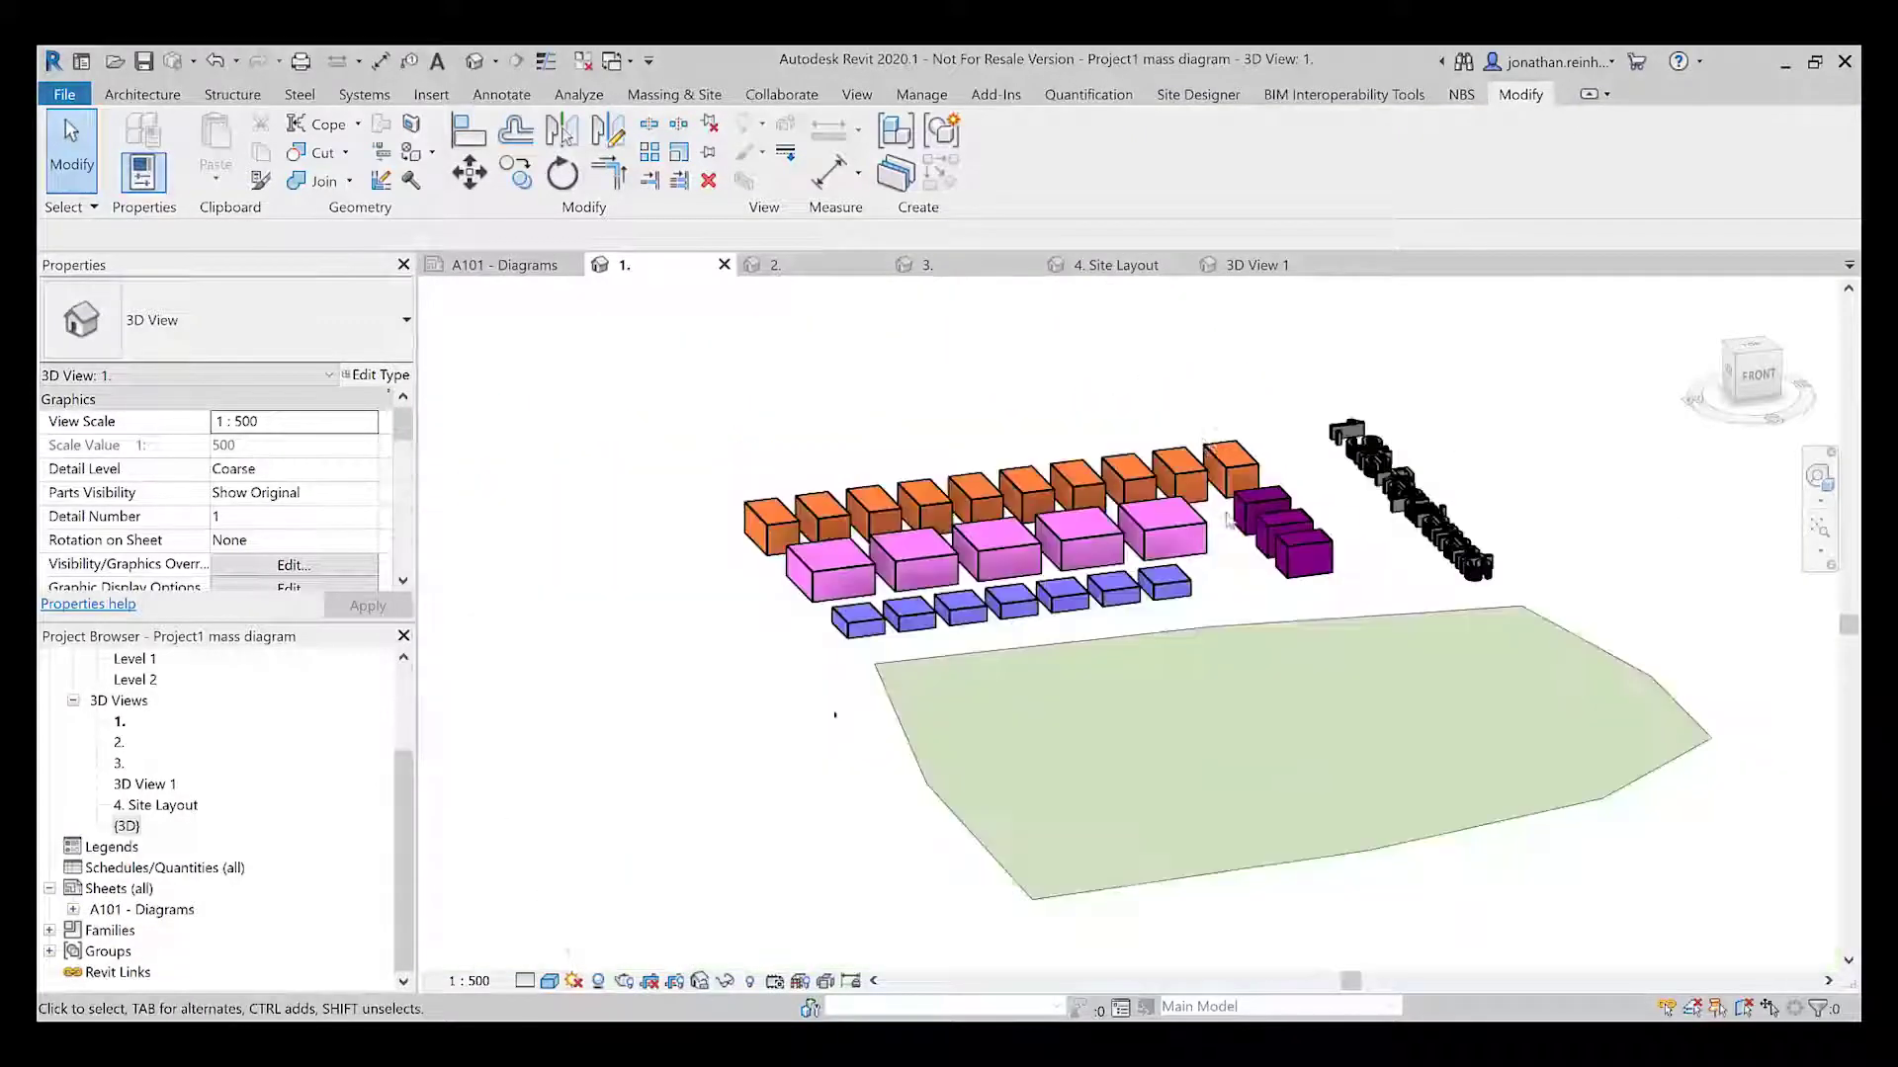
pyautogui.keyDown('shift'); pyautogui.moveTo(834, 711); pyautogui.dragTo(1411, 695, button='middle'); pyautogui.keyUp('shift')
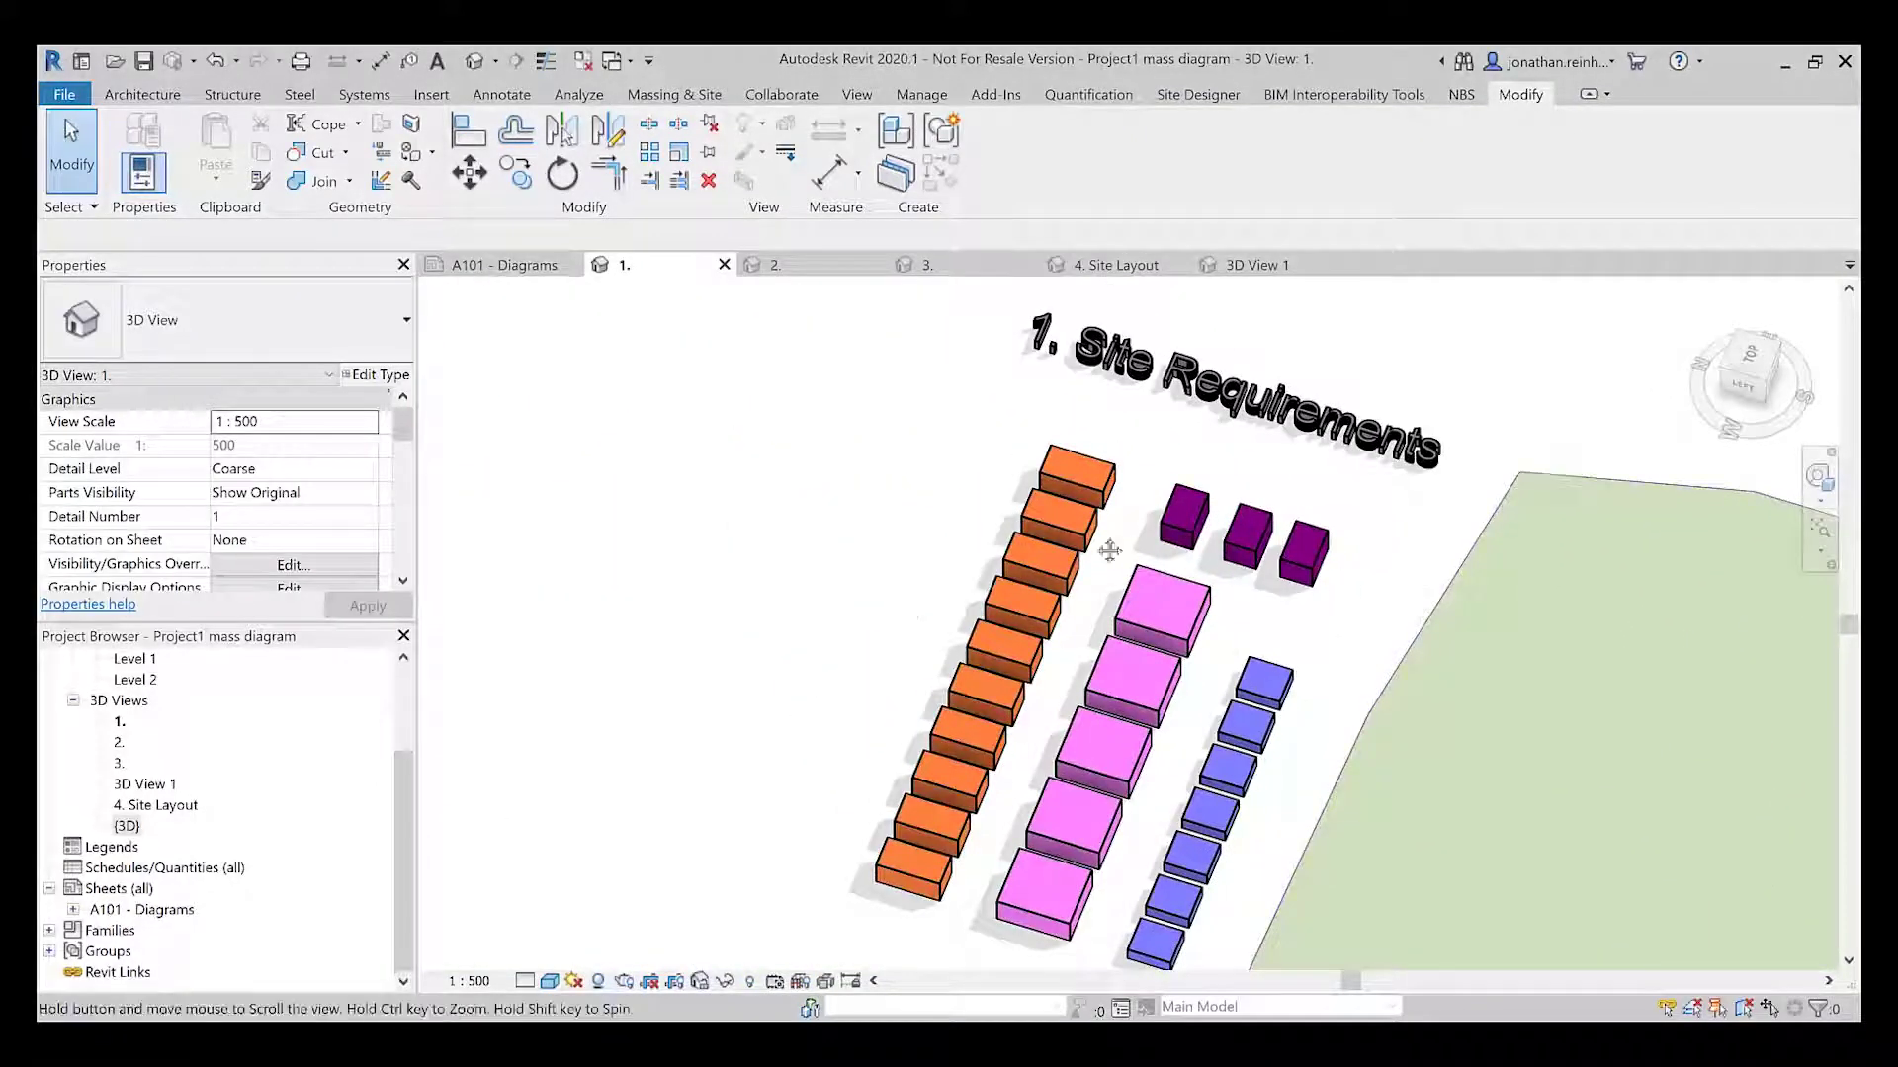
pyautogui.moveTo(1344, 537); pyautogui.dragTo(1013, 502, button='middle')
# Set the depth of the "1. Site Requirements" model text to 500
pyautogui.scroll(8, 1030, 602)
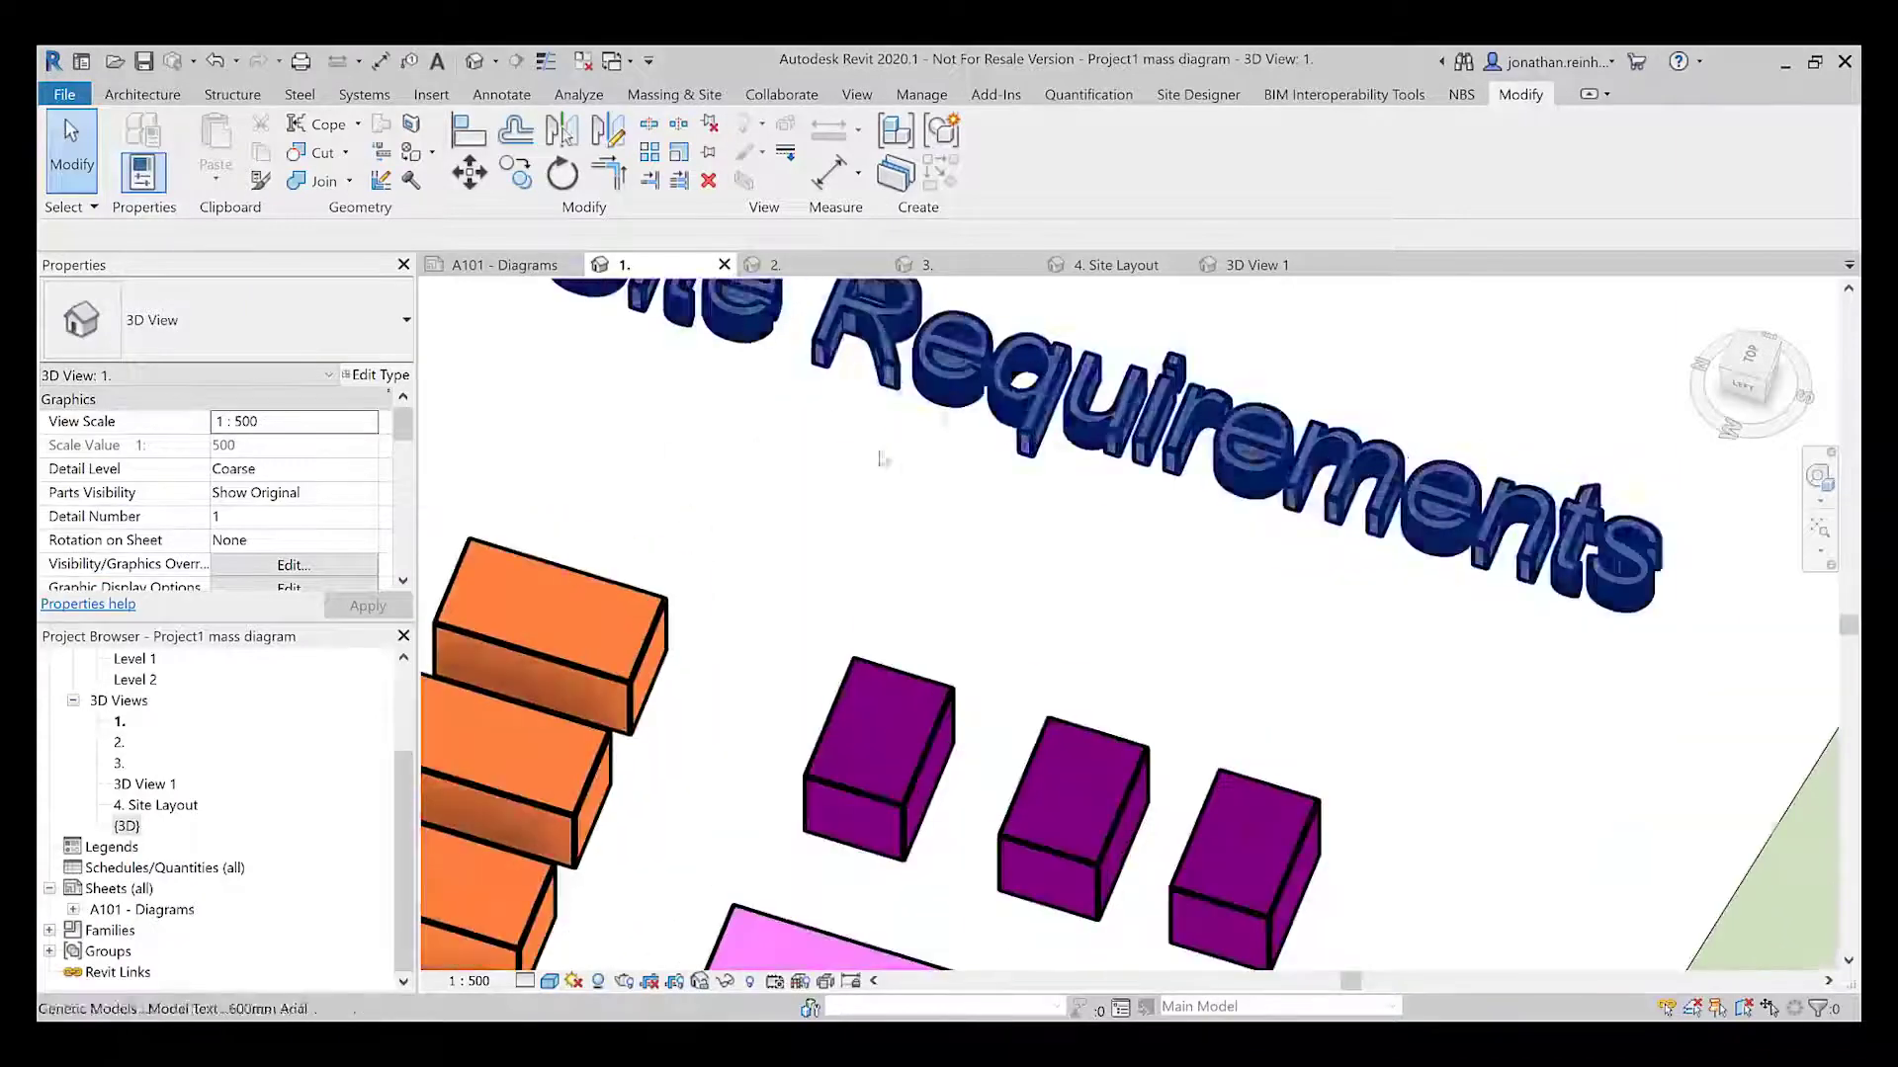
pyautogui.click(1161, 622)
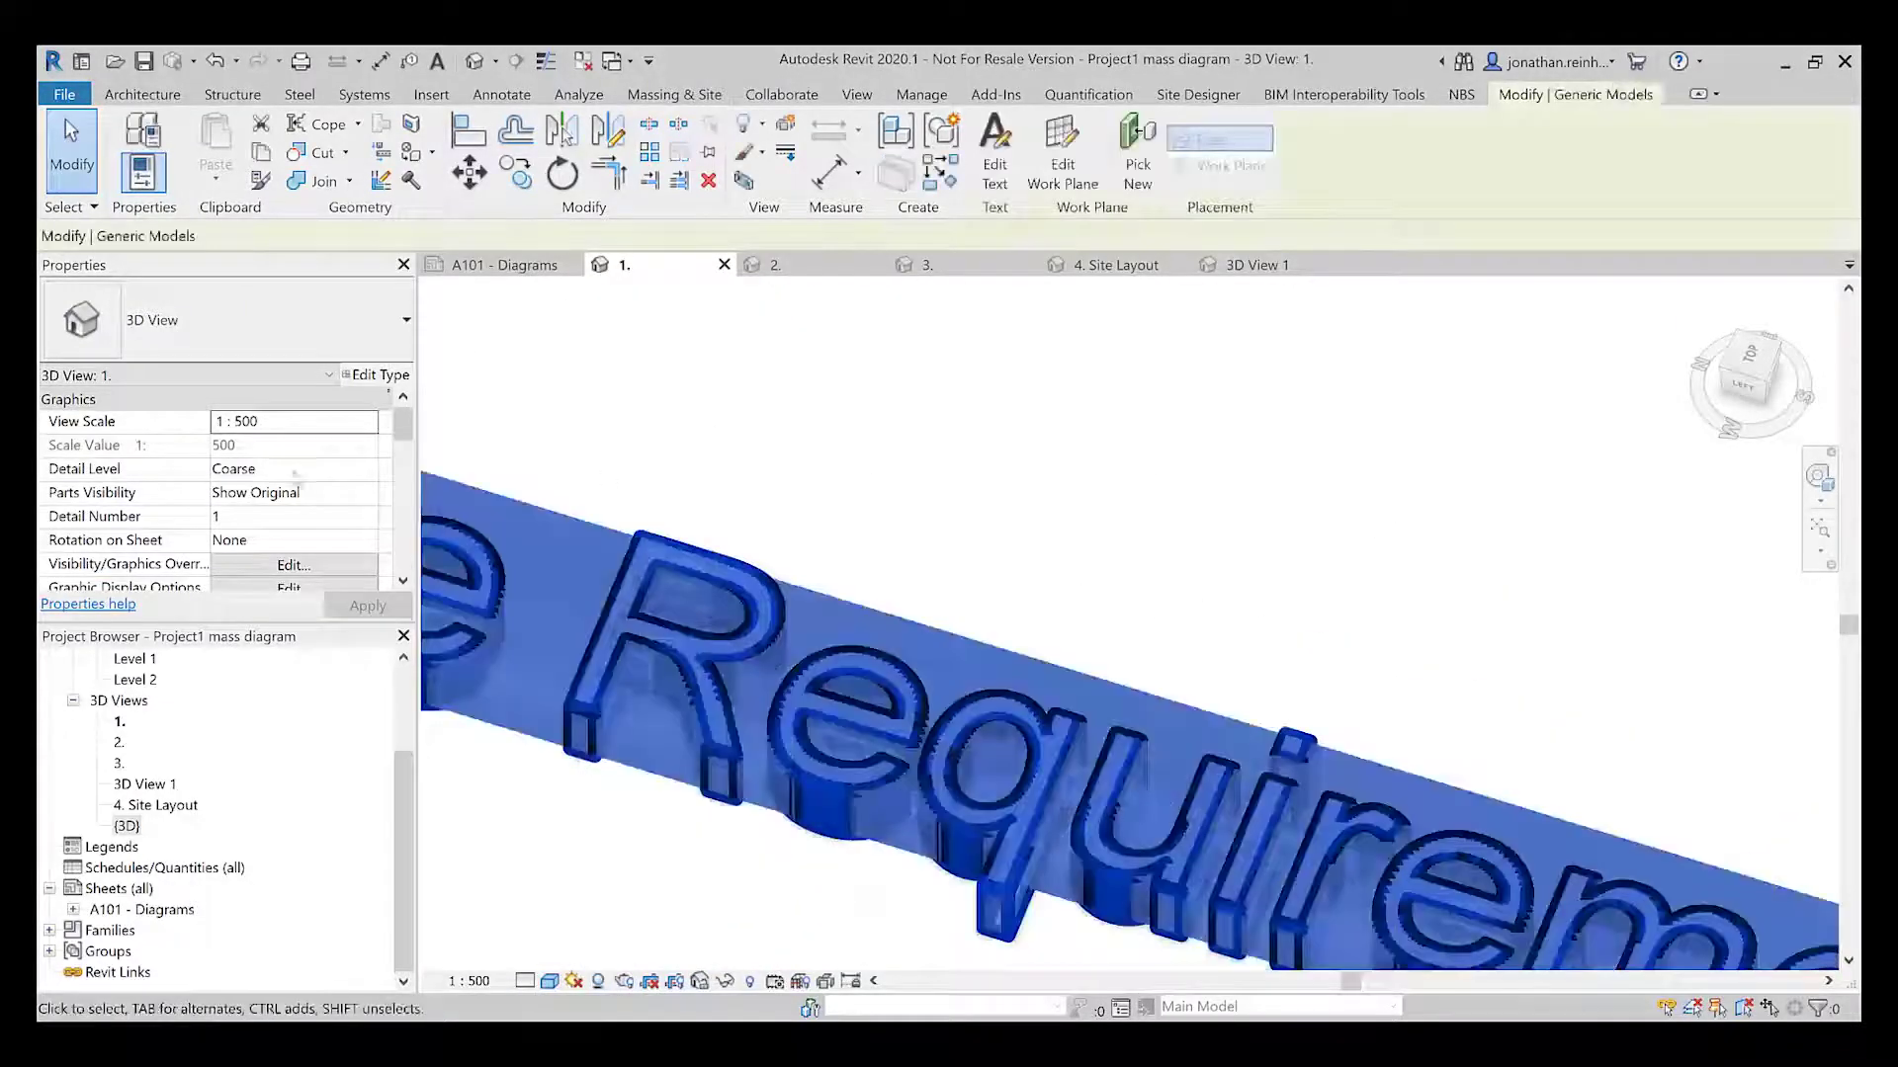
pyautogui.scroll(-3, 1161, 622)
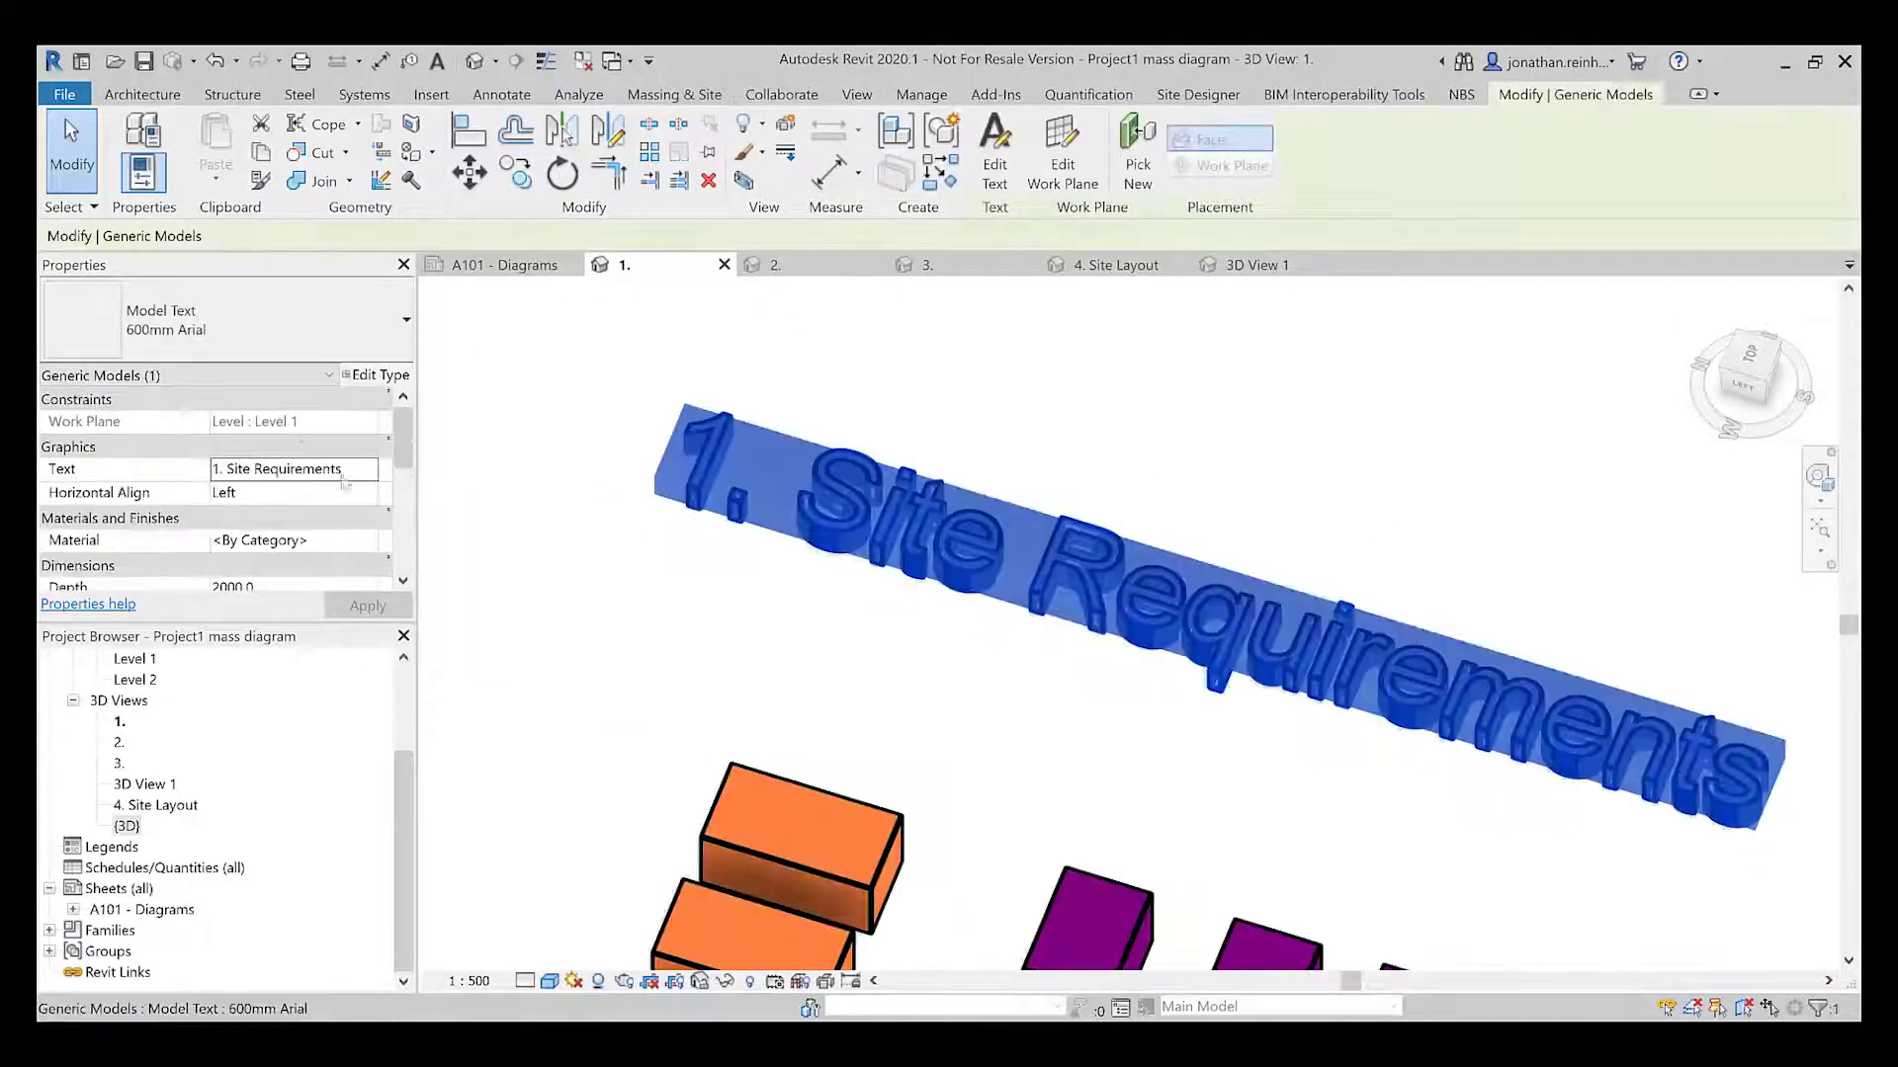
pyautogui.click(296, 587)
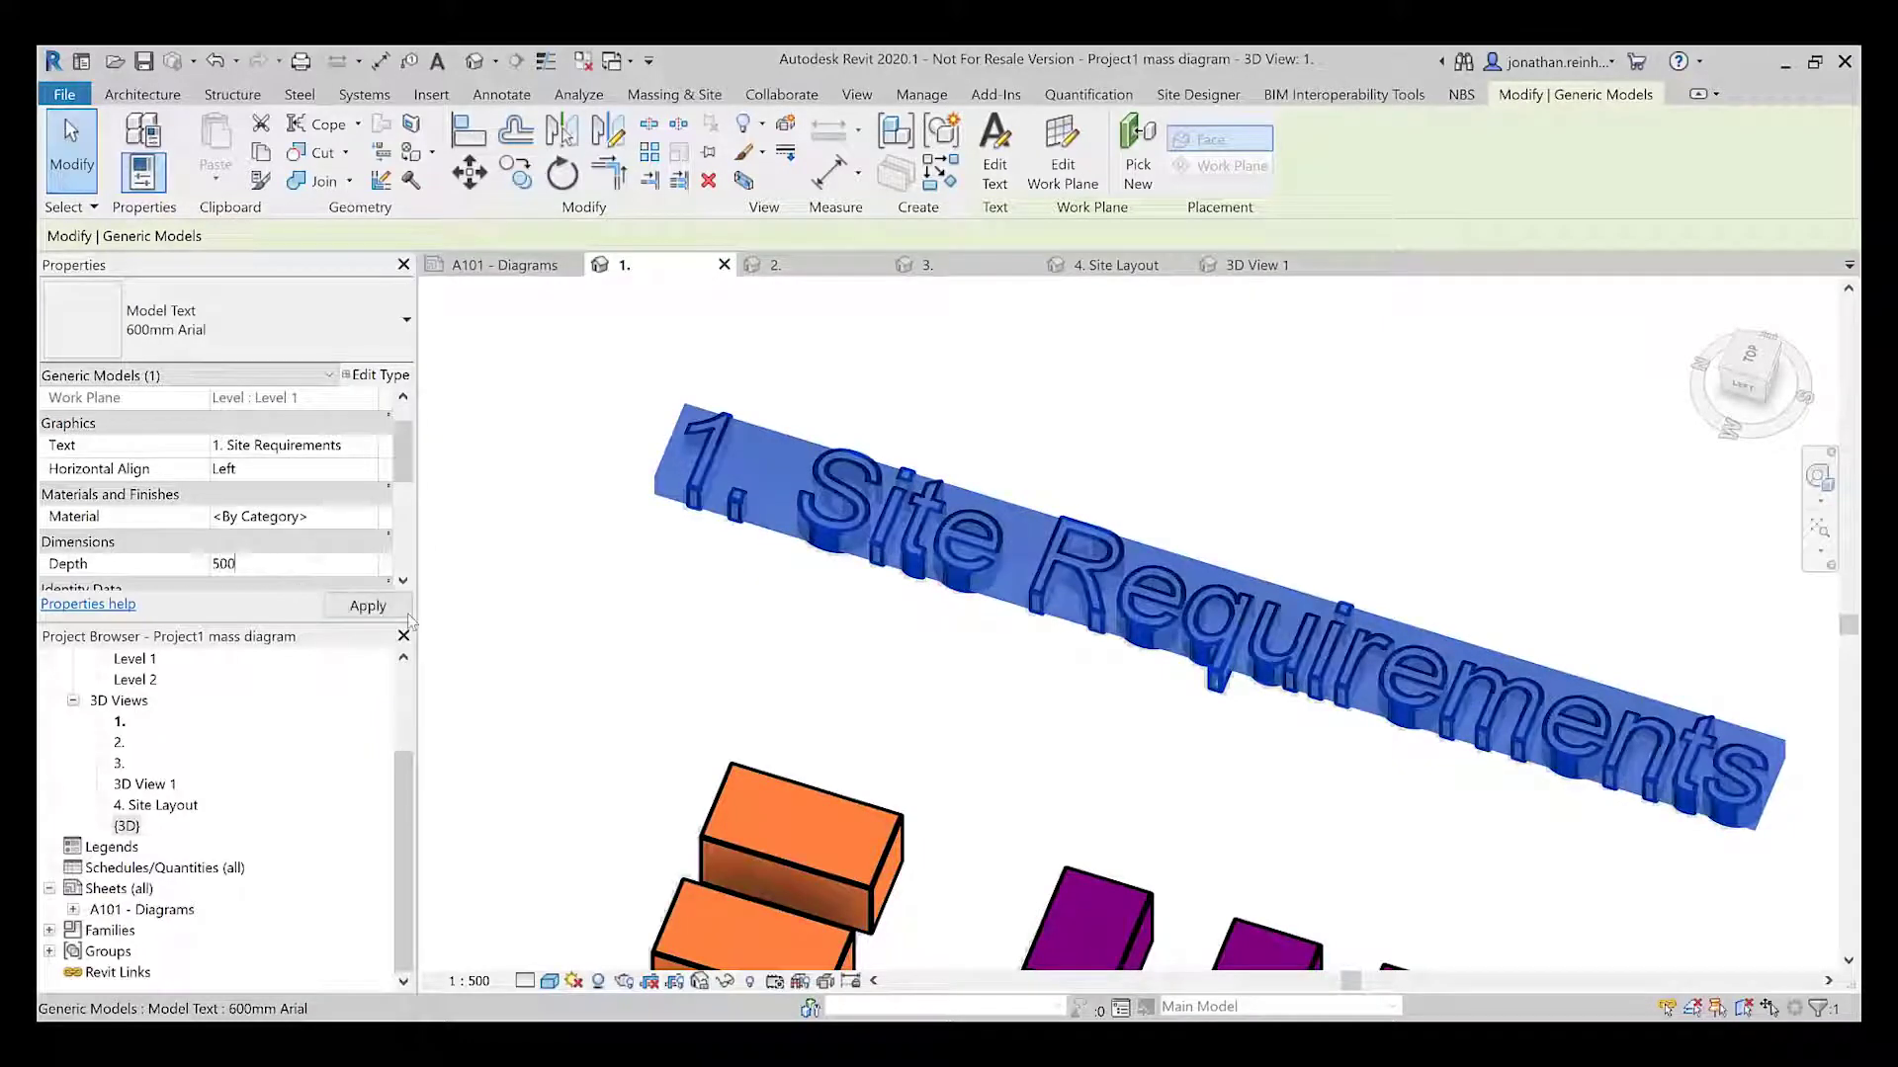
pyautogui.click(395, 611)
pyautogui.click(776, 667)
pyautogui.scroll(-3, 828, 441)
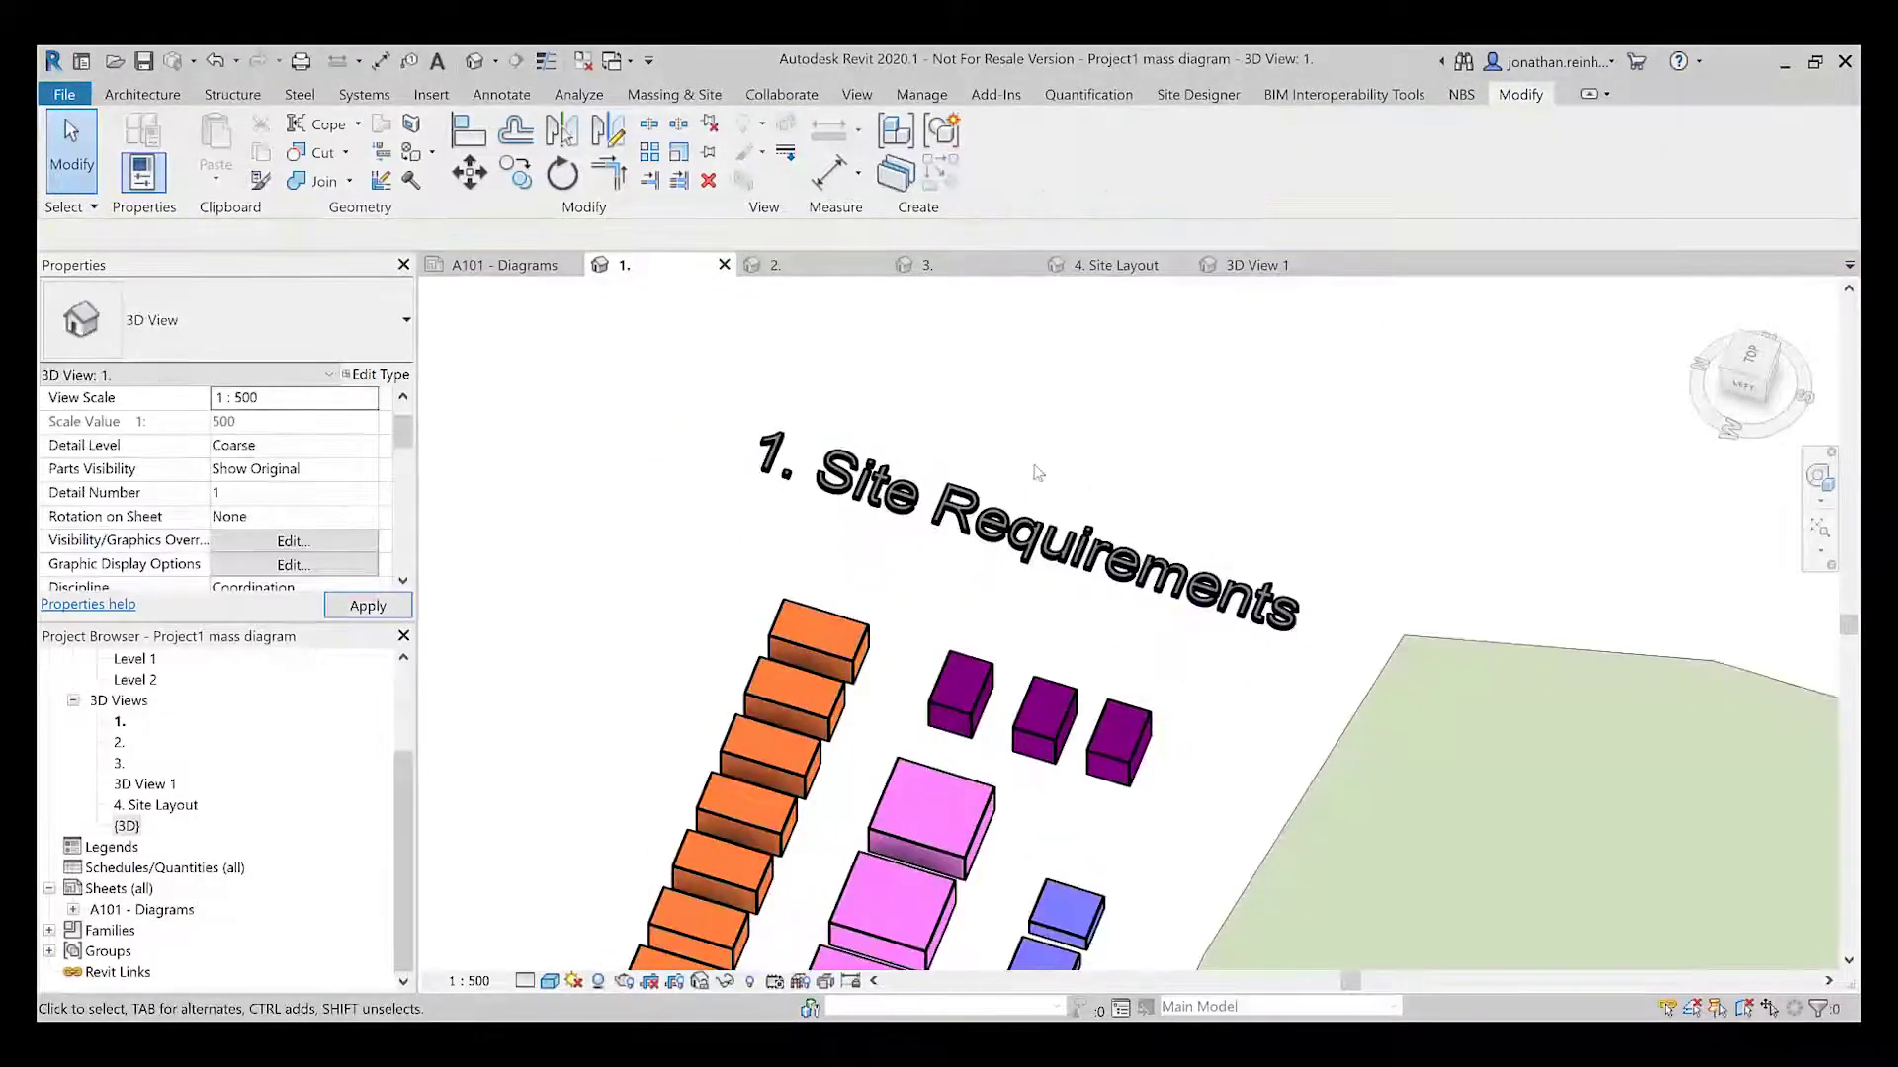
# Select the green topography surface beside the unit blocks and look at the site from the top
pyautogui.scroll(-3, 1038, 472)
pyautogui.moveTo(1511, 784); pyautogui.dragTo(1415, 585, button='middle')
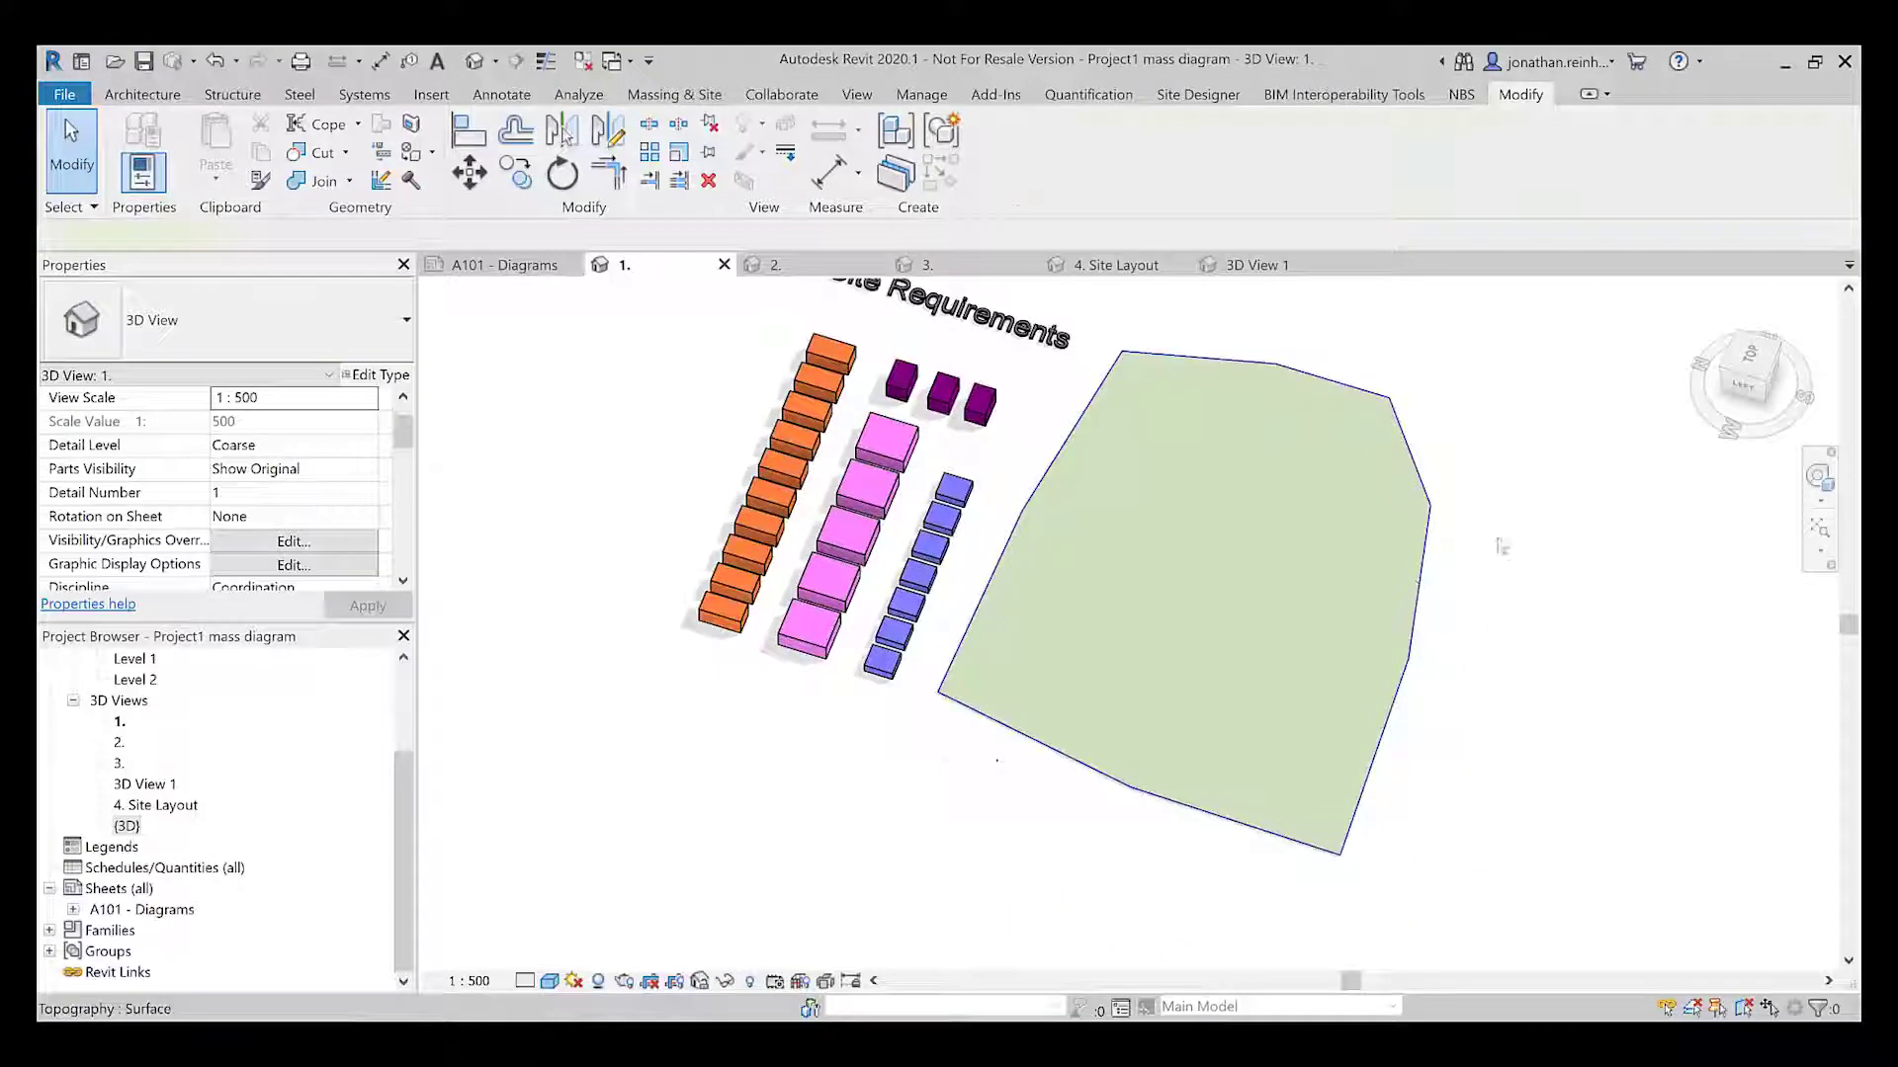
pyautogui.click(1313, 542)
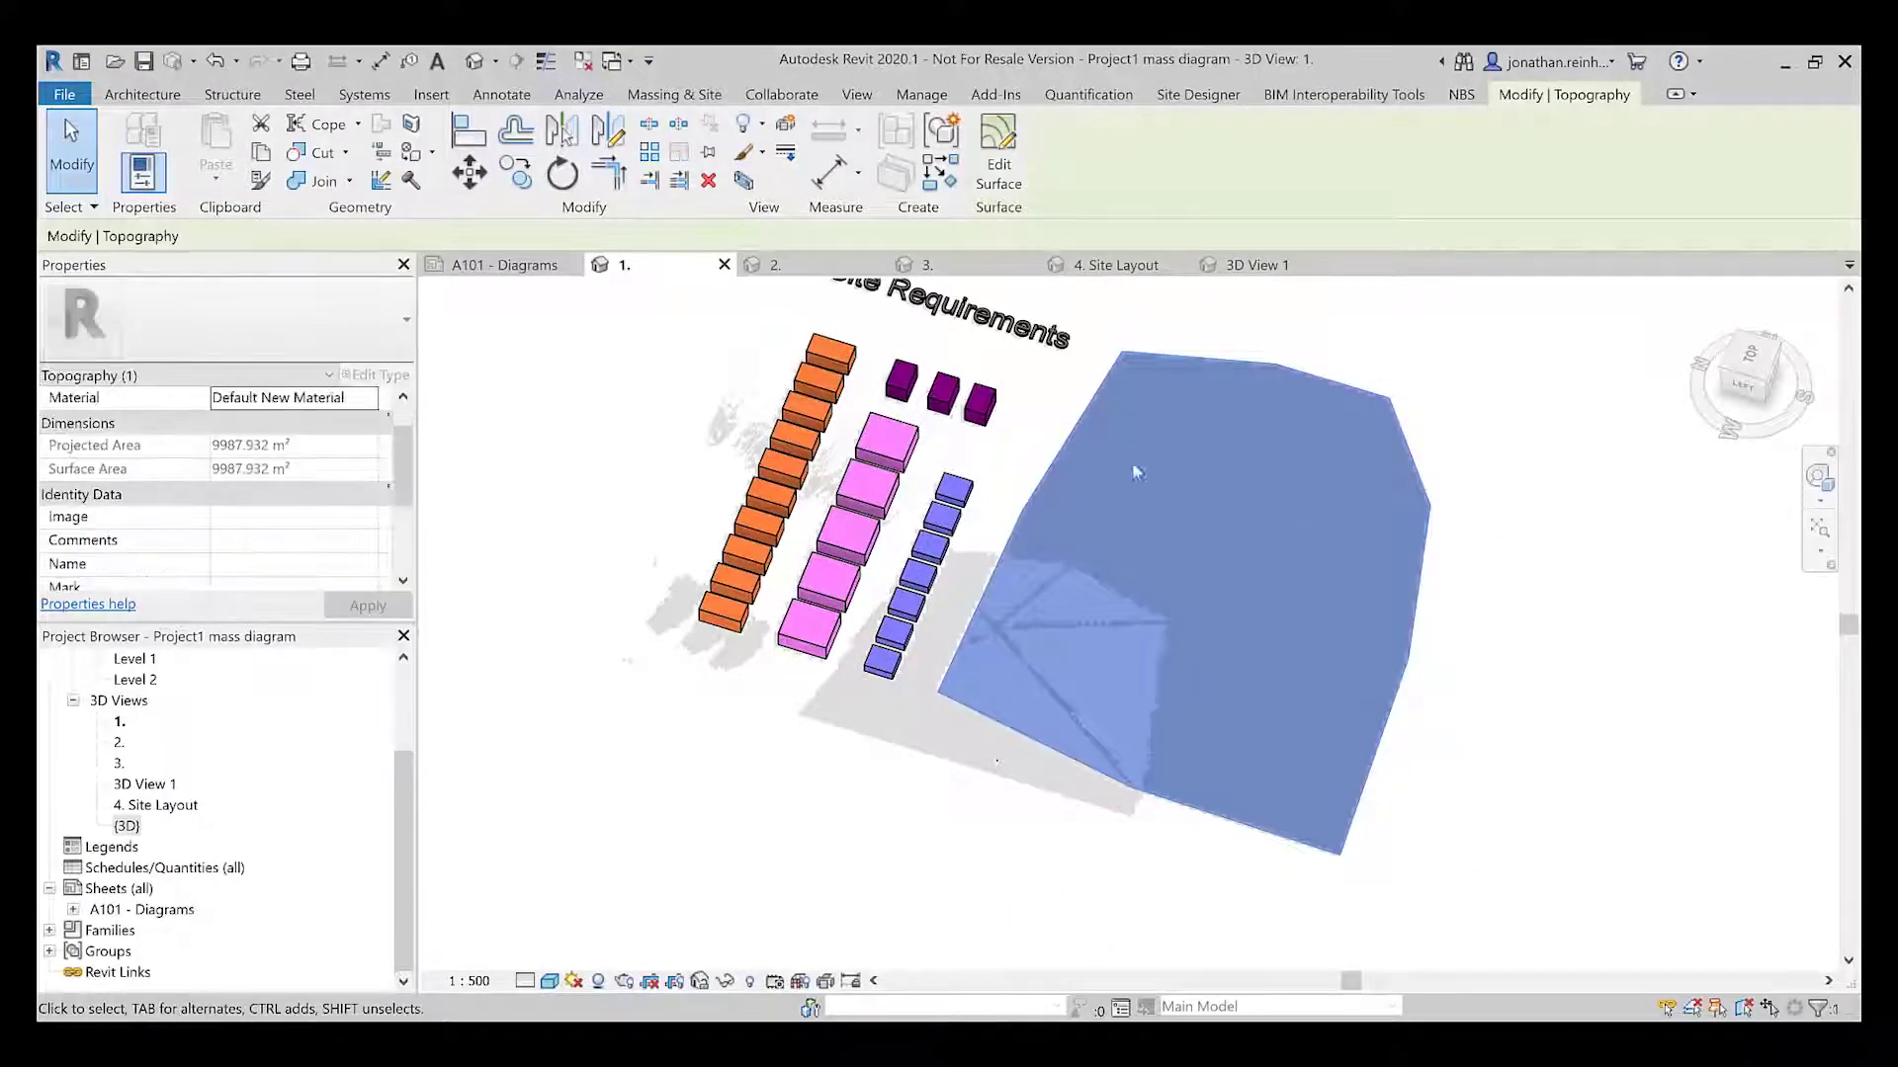
pyautogui.click(1747, 361)
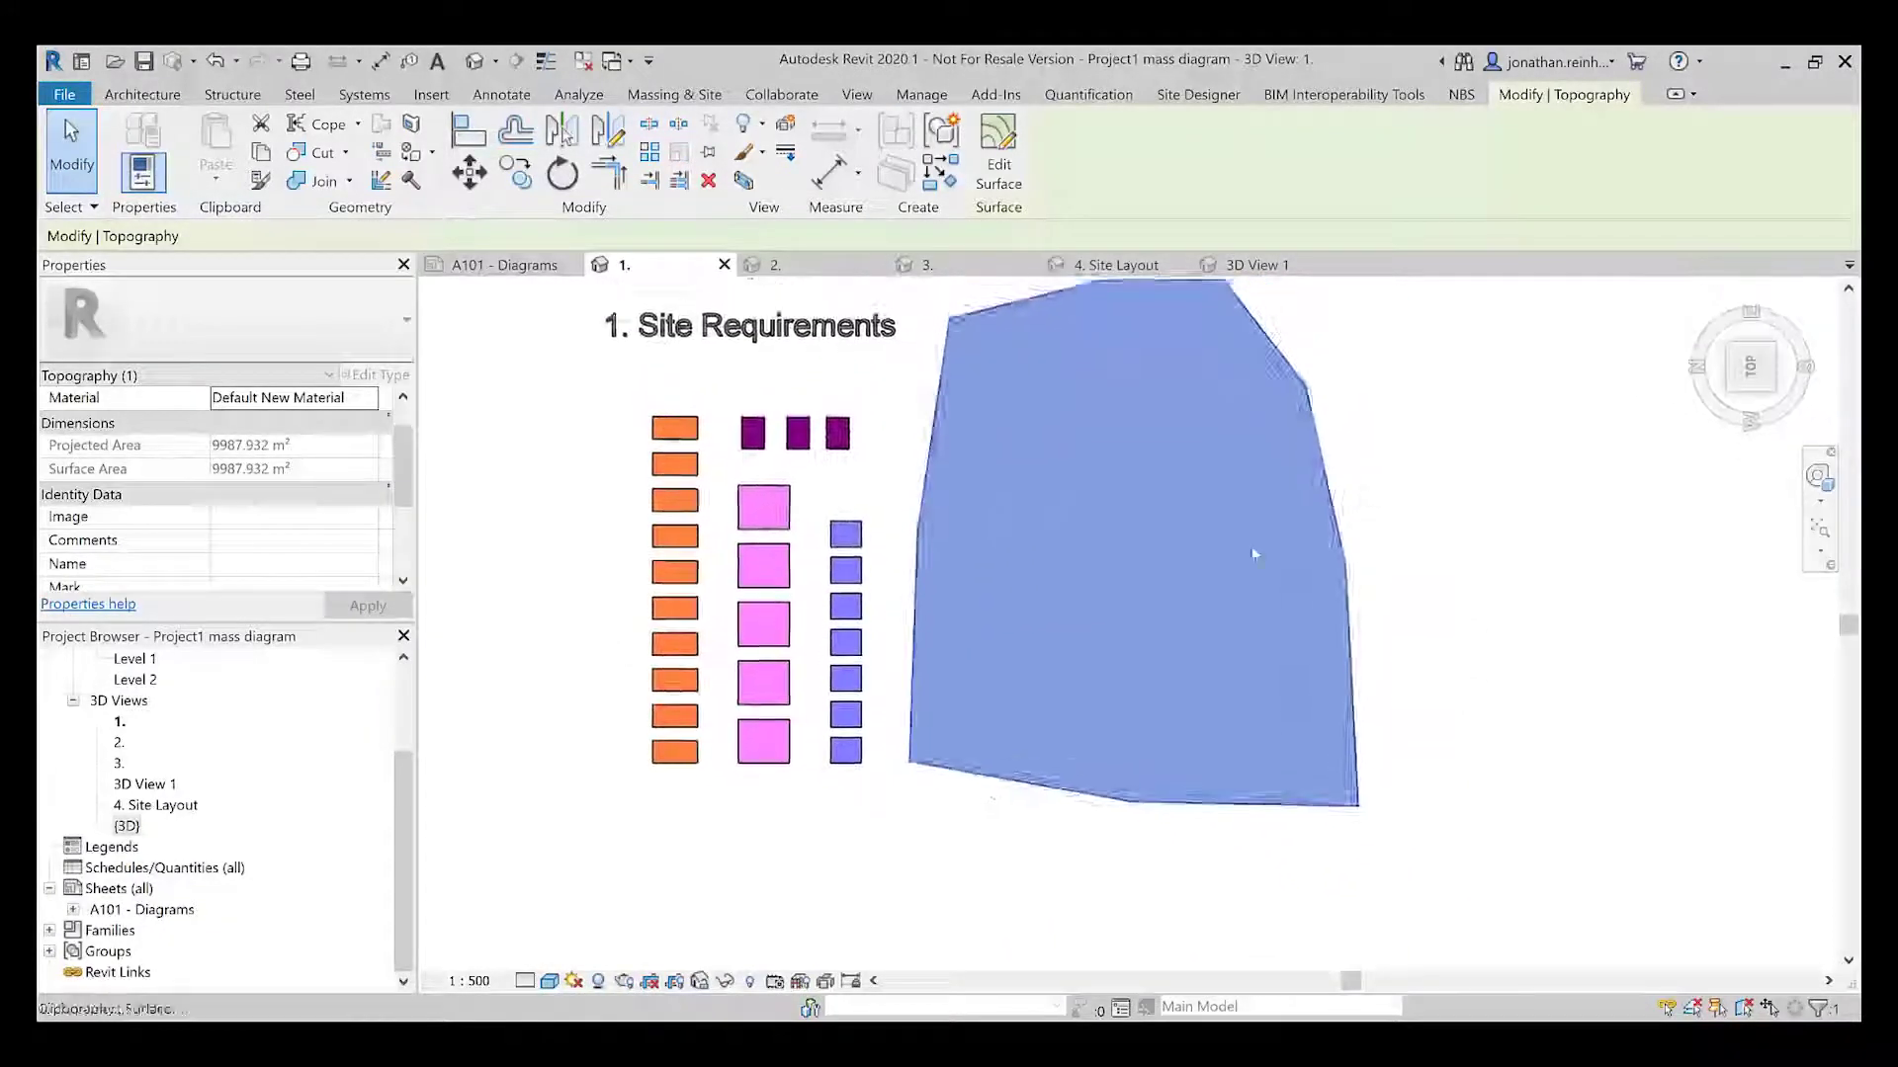
pyautogui.moveTo(793, 463); pyautogui.dragTo(800, 439, button='middle')
pyautogui.scroll(4, 809, 716)
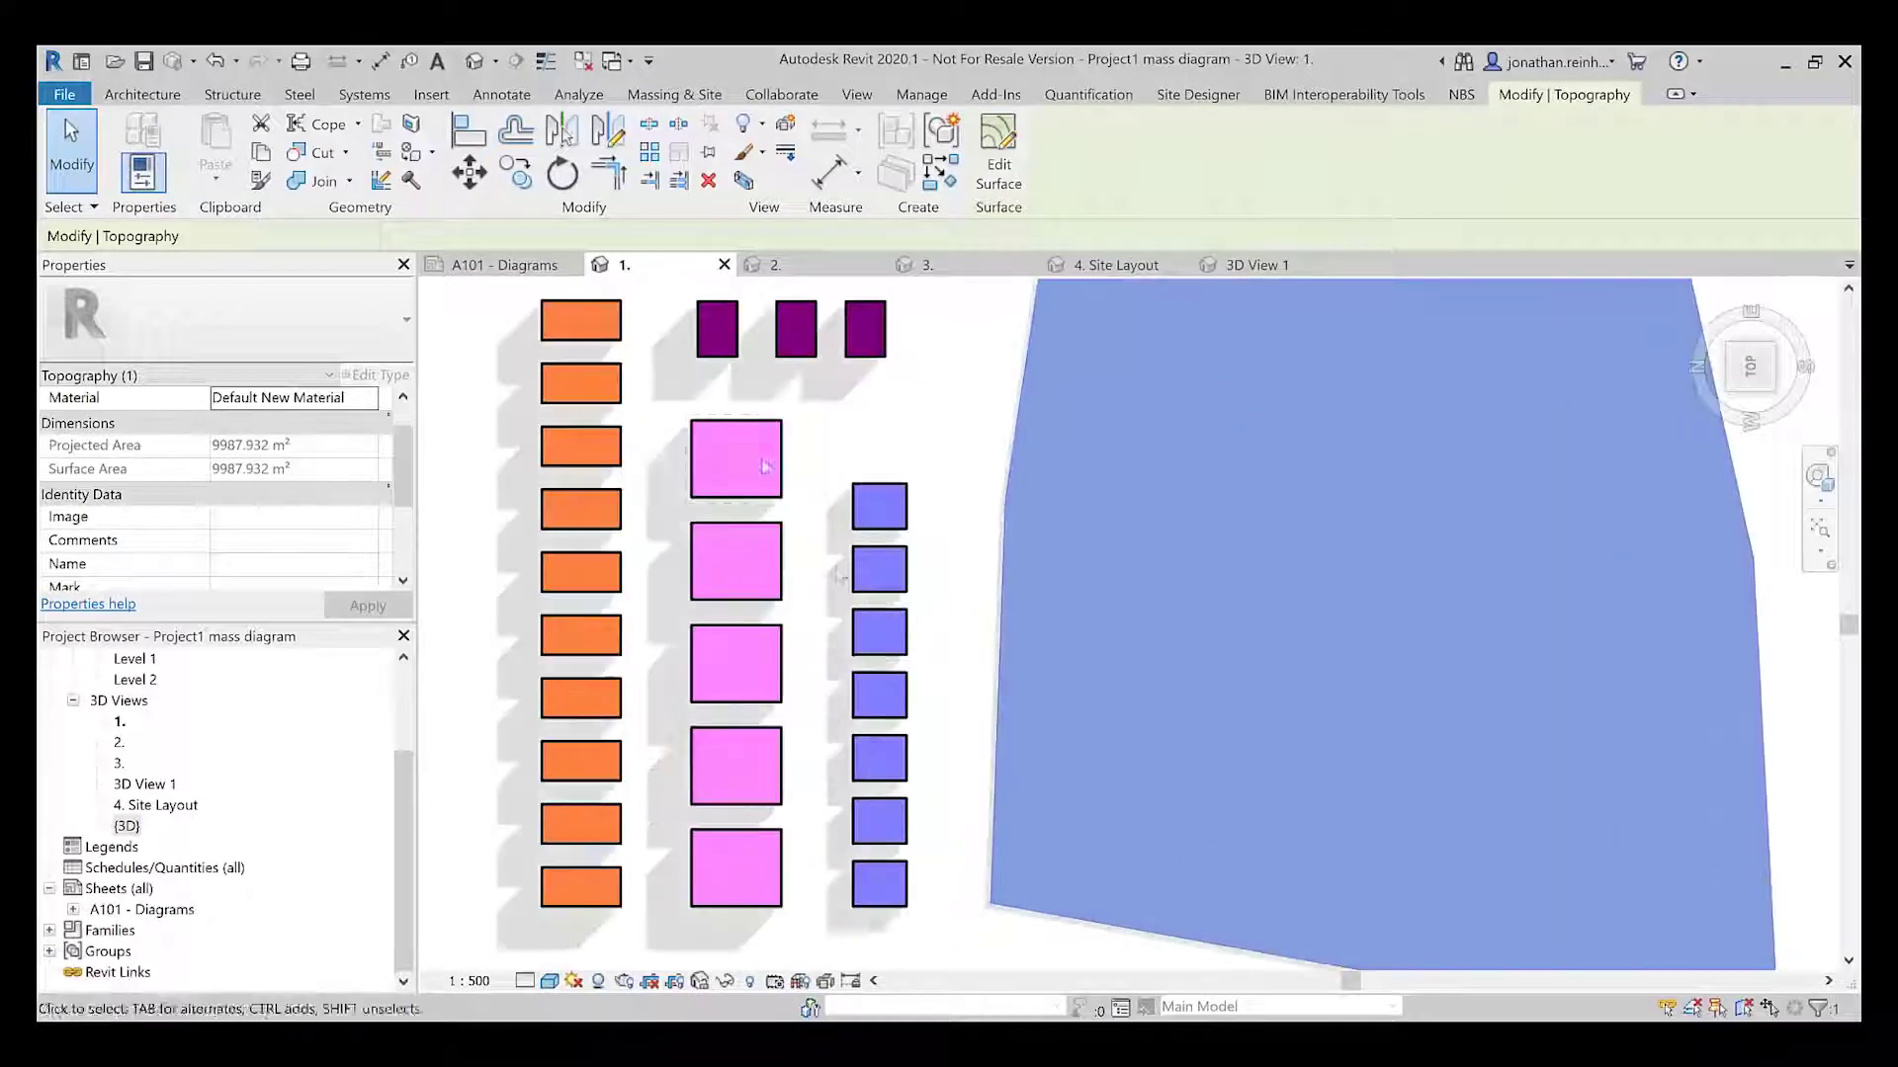
# Select the pink and blue columns of unit groups in turn to review the unit types, ending with nothing selected
pyautogui.scroll(-2, 919, 642)
pyautogui.moveTo(581, 343); pyautogui.dragTo(716, 920)
pyautogui.moveTo(797, 691); pyautogui.dragTo(843, 886)
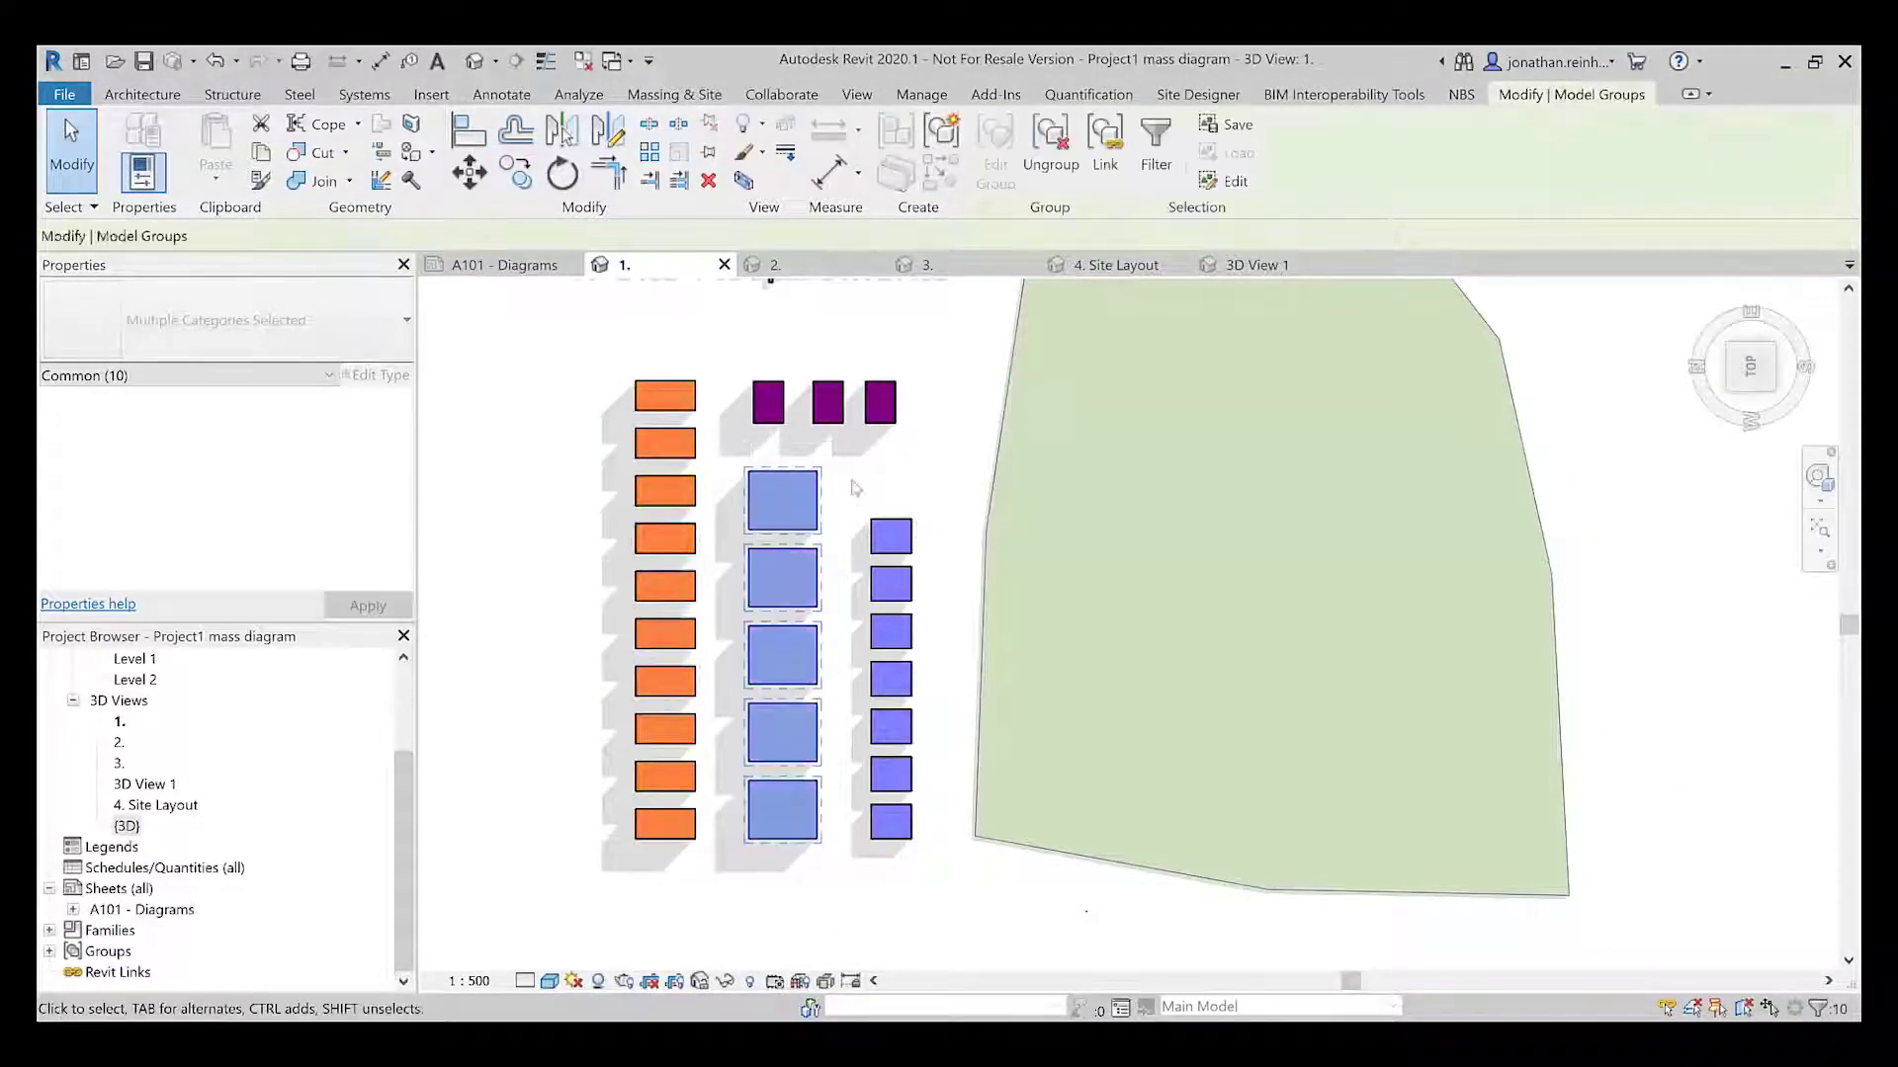
pyautogui.moveTo(846, 471); pyautogui.dragTo(967, 926)
pyautogui.moveTo(810, 386); pyautogui.dragTo(732, 343)
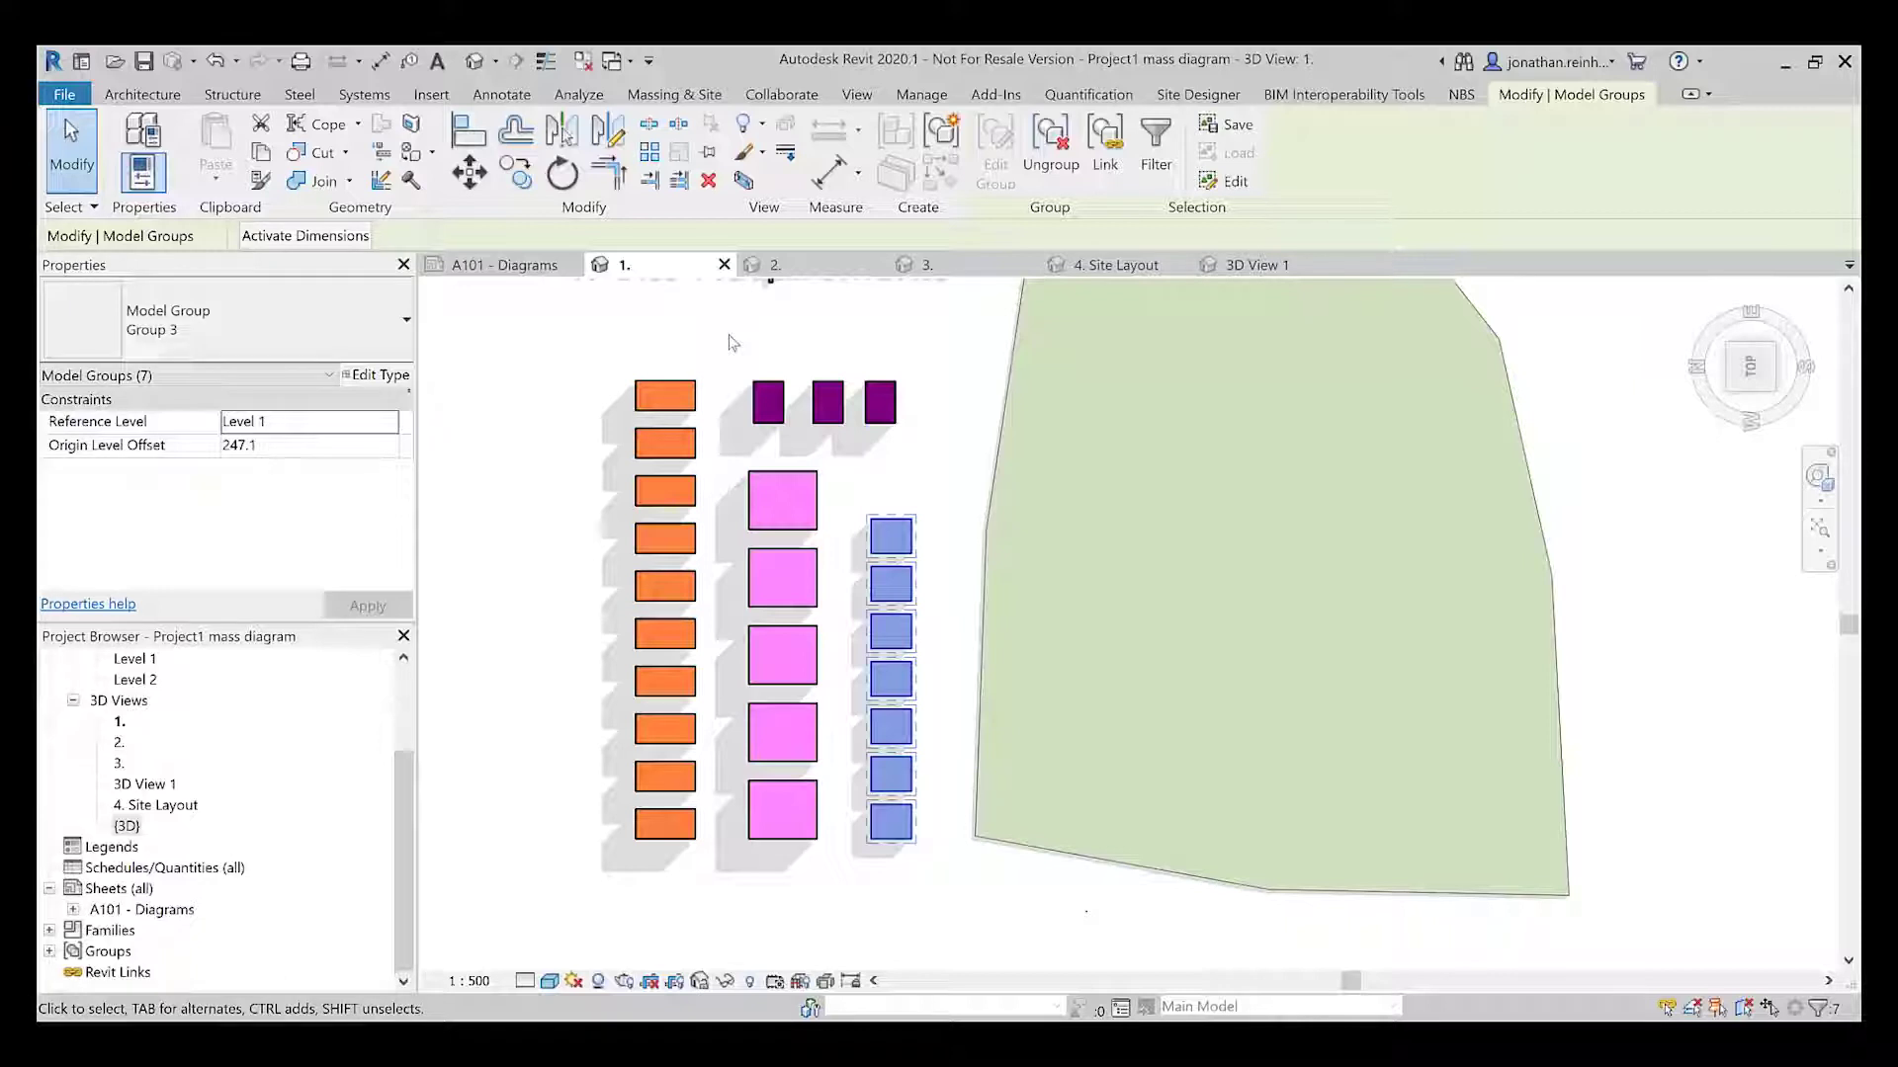
pyautogui.scroll(-4, 752, 593)
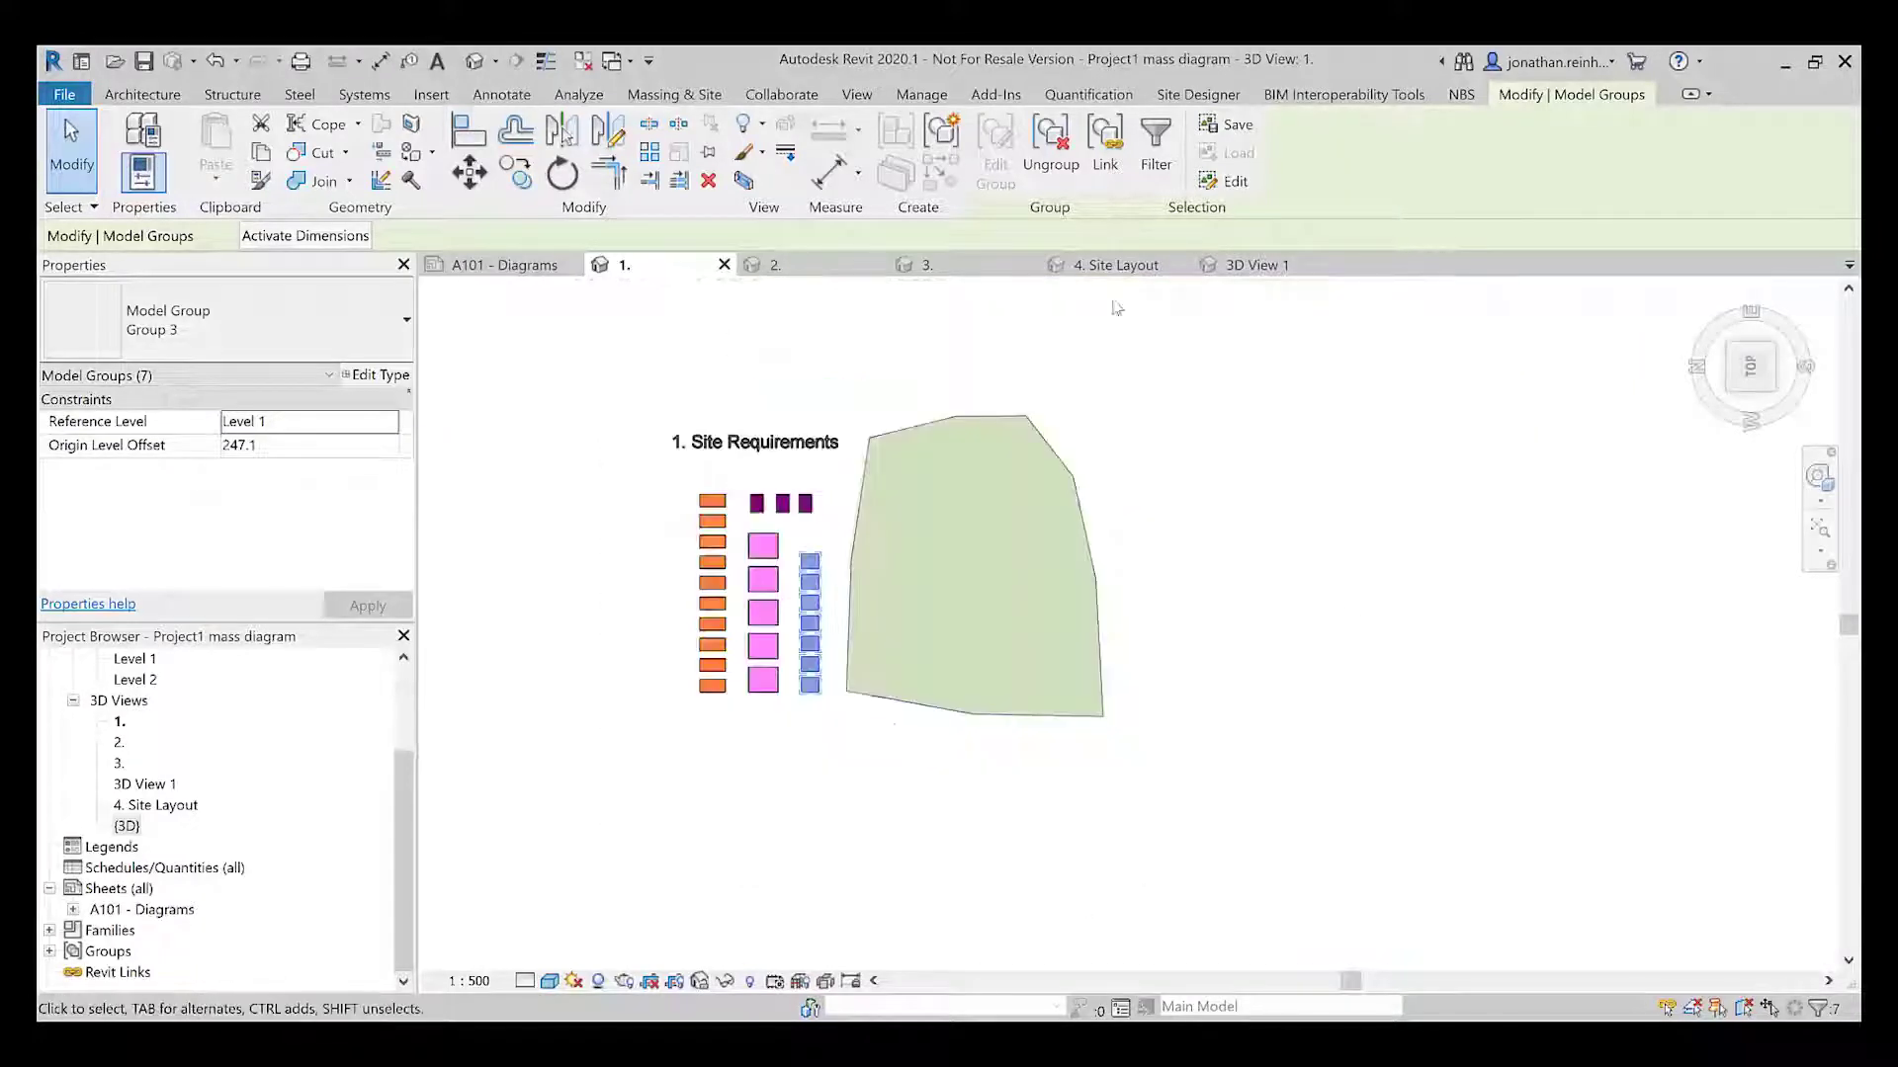
pyautogui.click(1355, 568)
pyautogui.scroll(4, 905, 613)
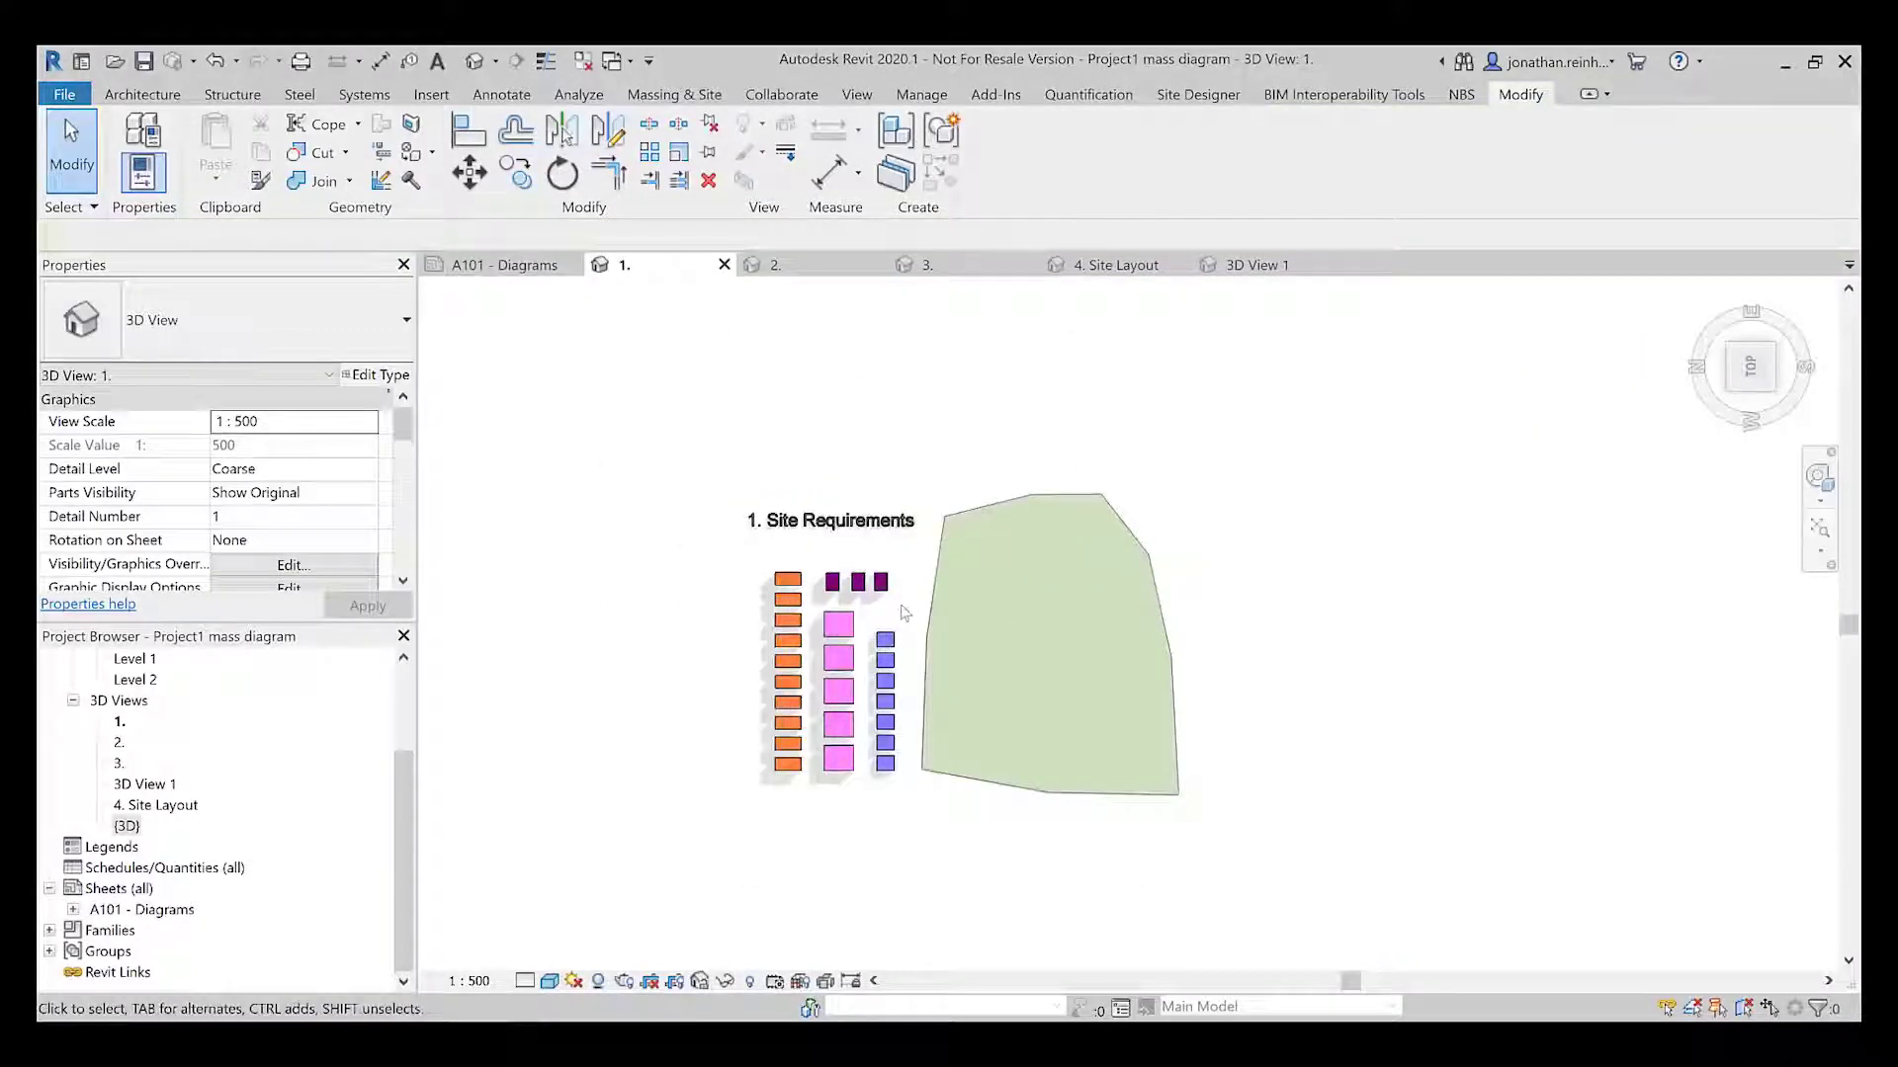
# Open 3D view 2. and move the second pink unit slightly away from the green central area
pyautogui.click(811, 271)
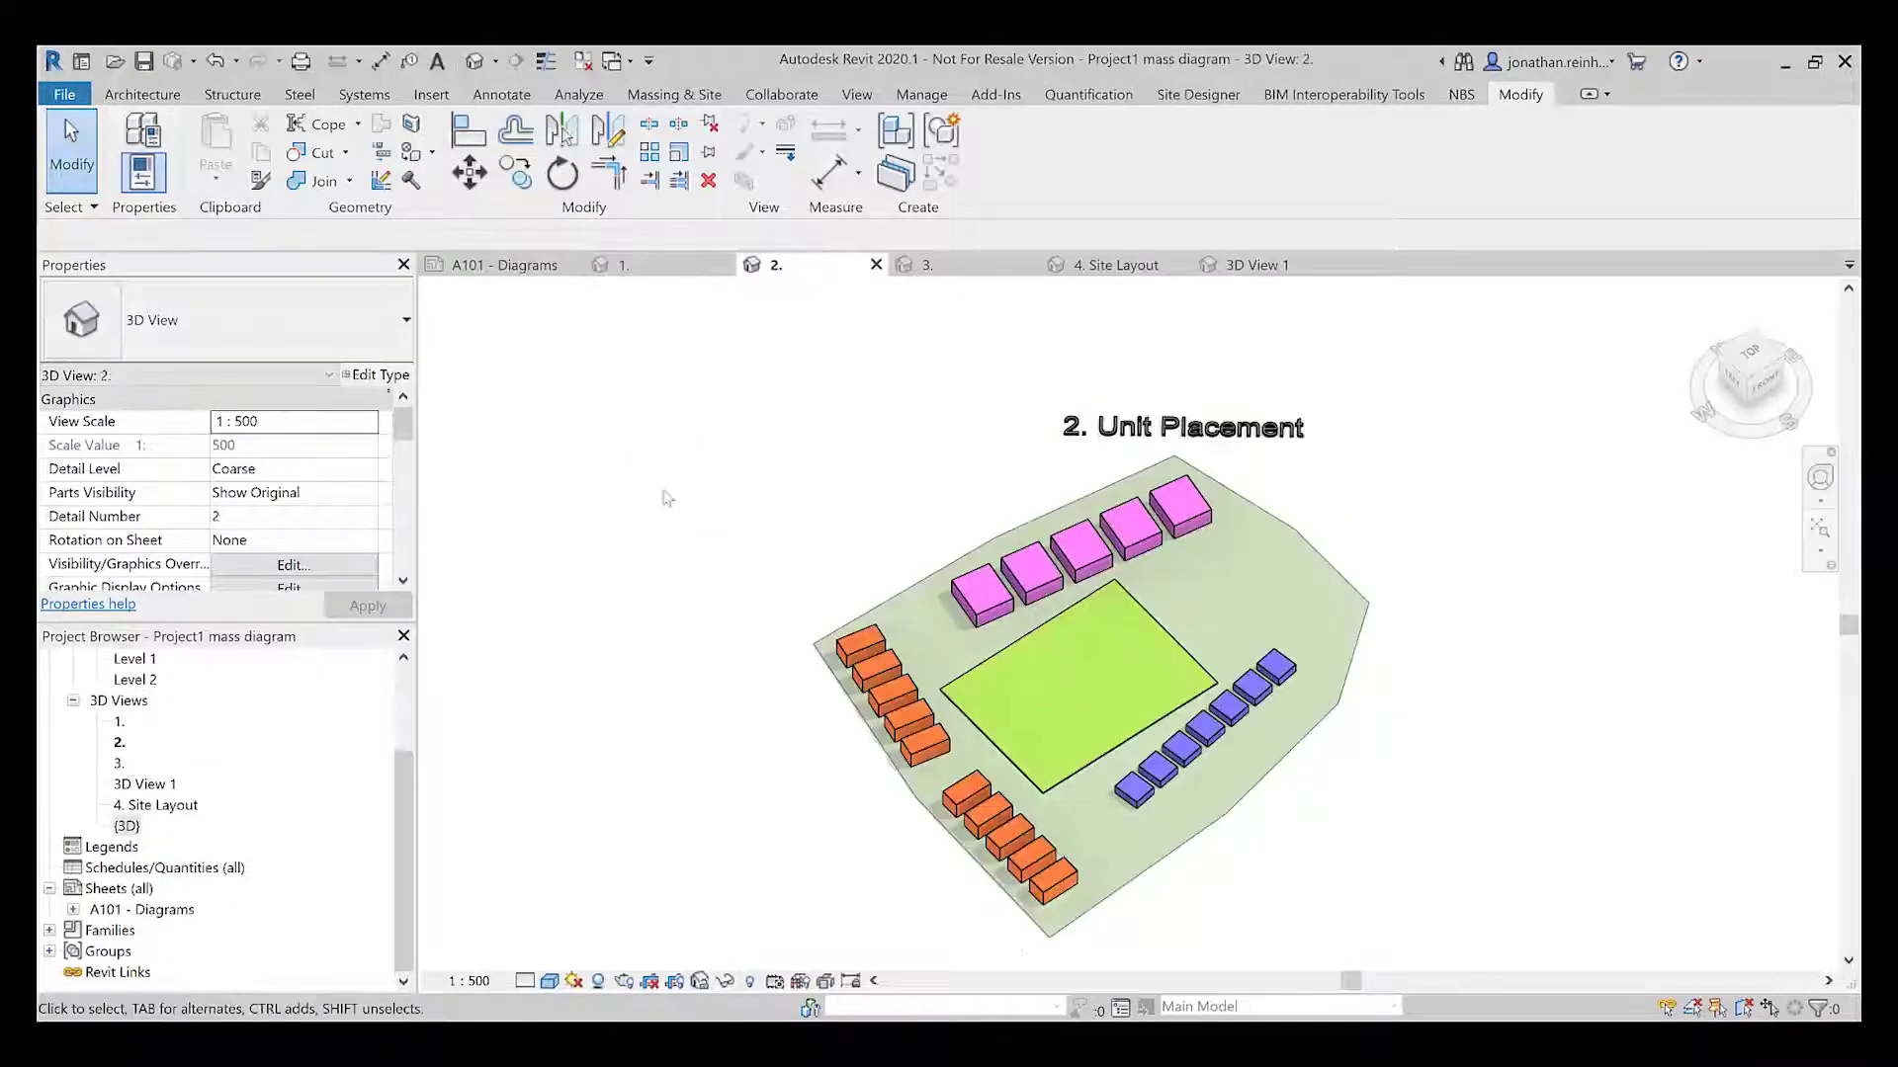
pyautogui.click(1046, 590)
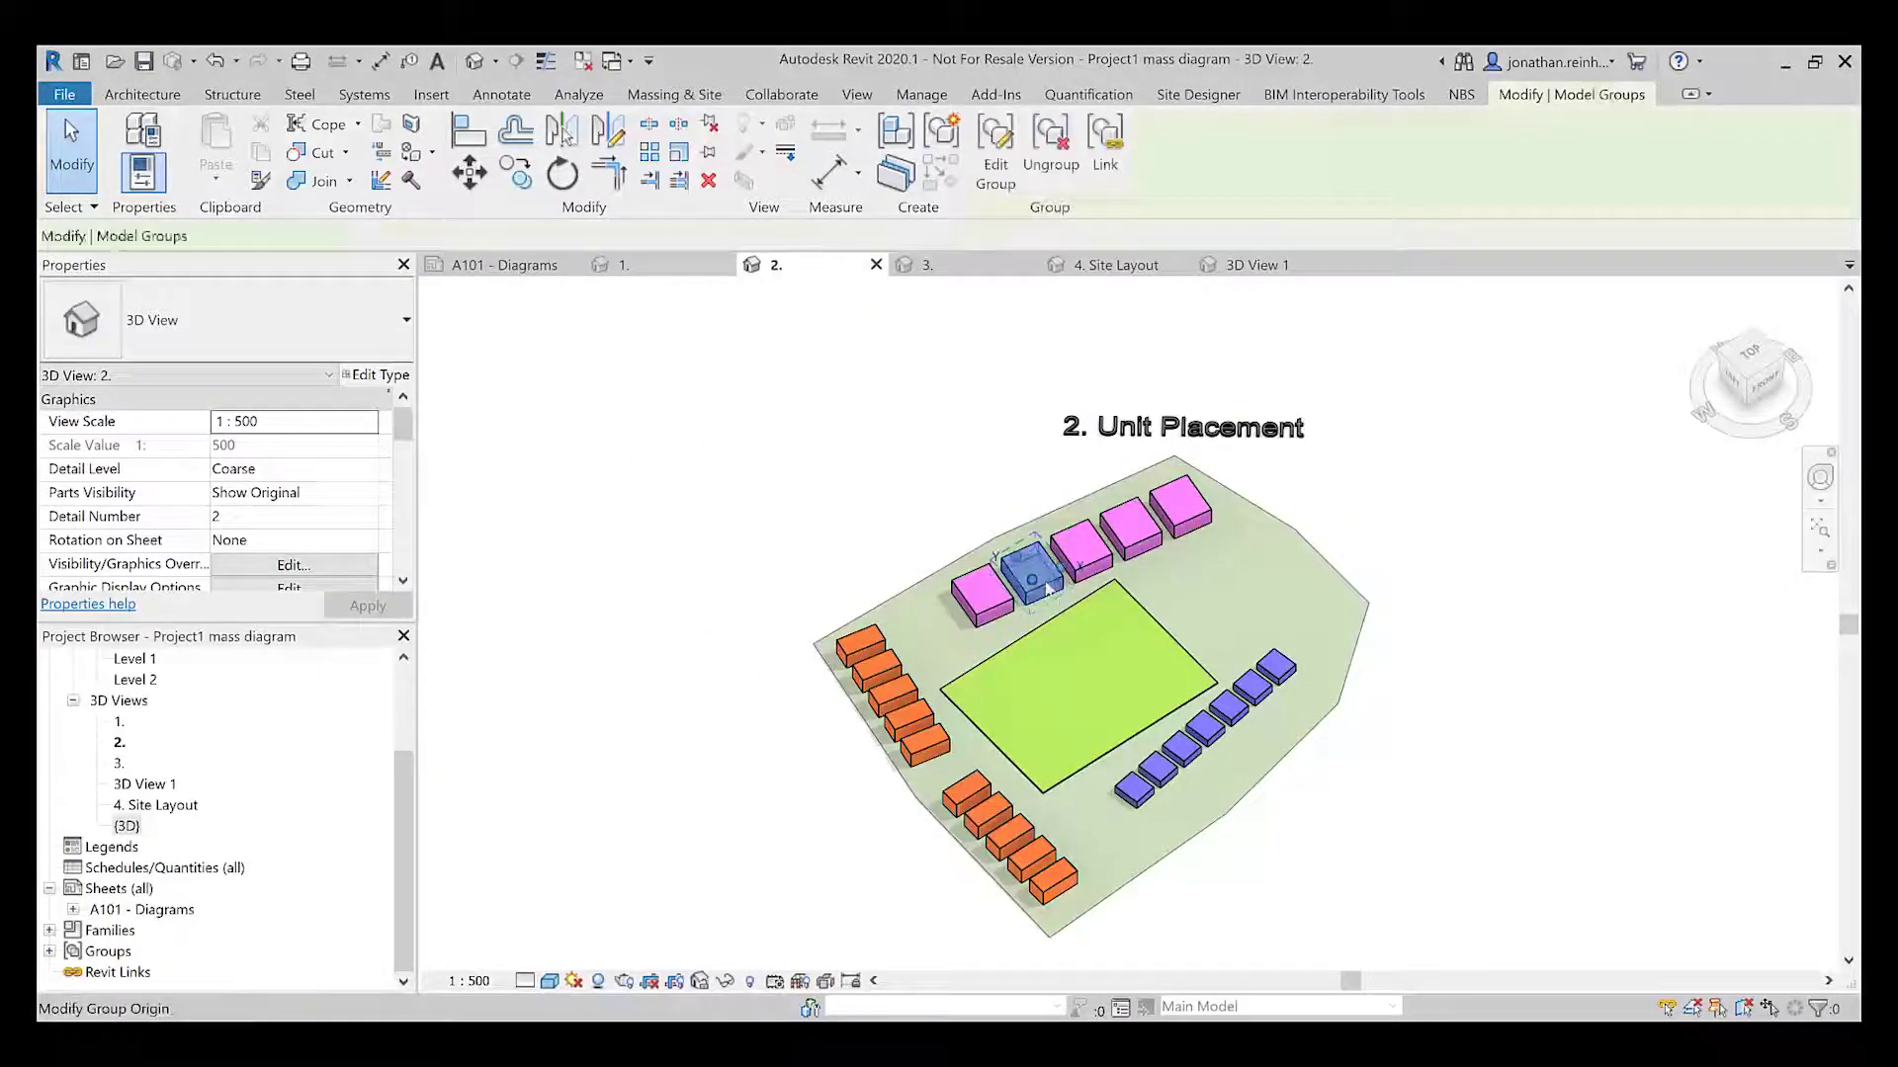
pyautogui.scroll(3, 1058, 588)
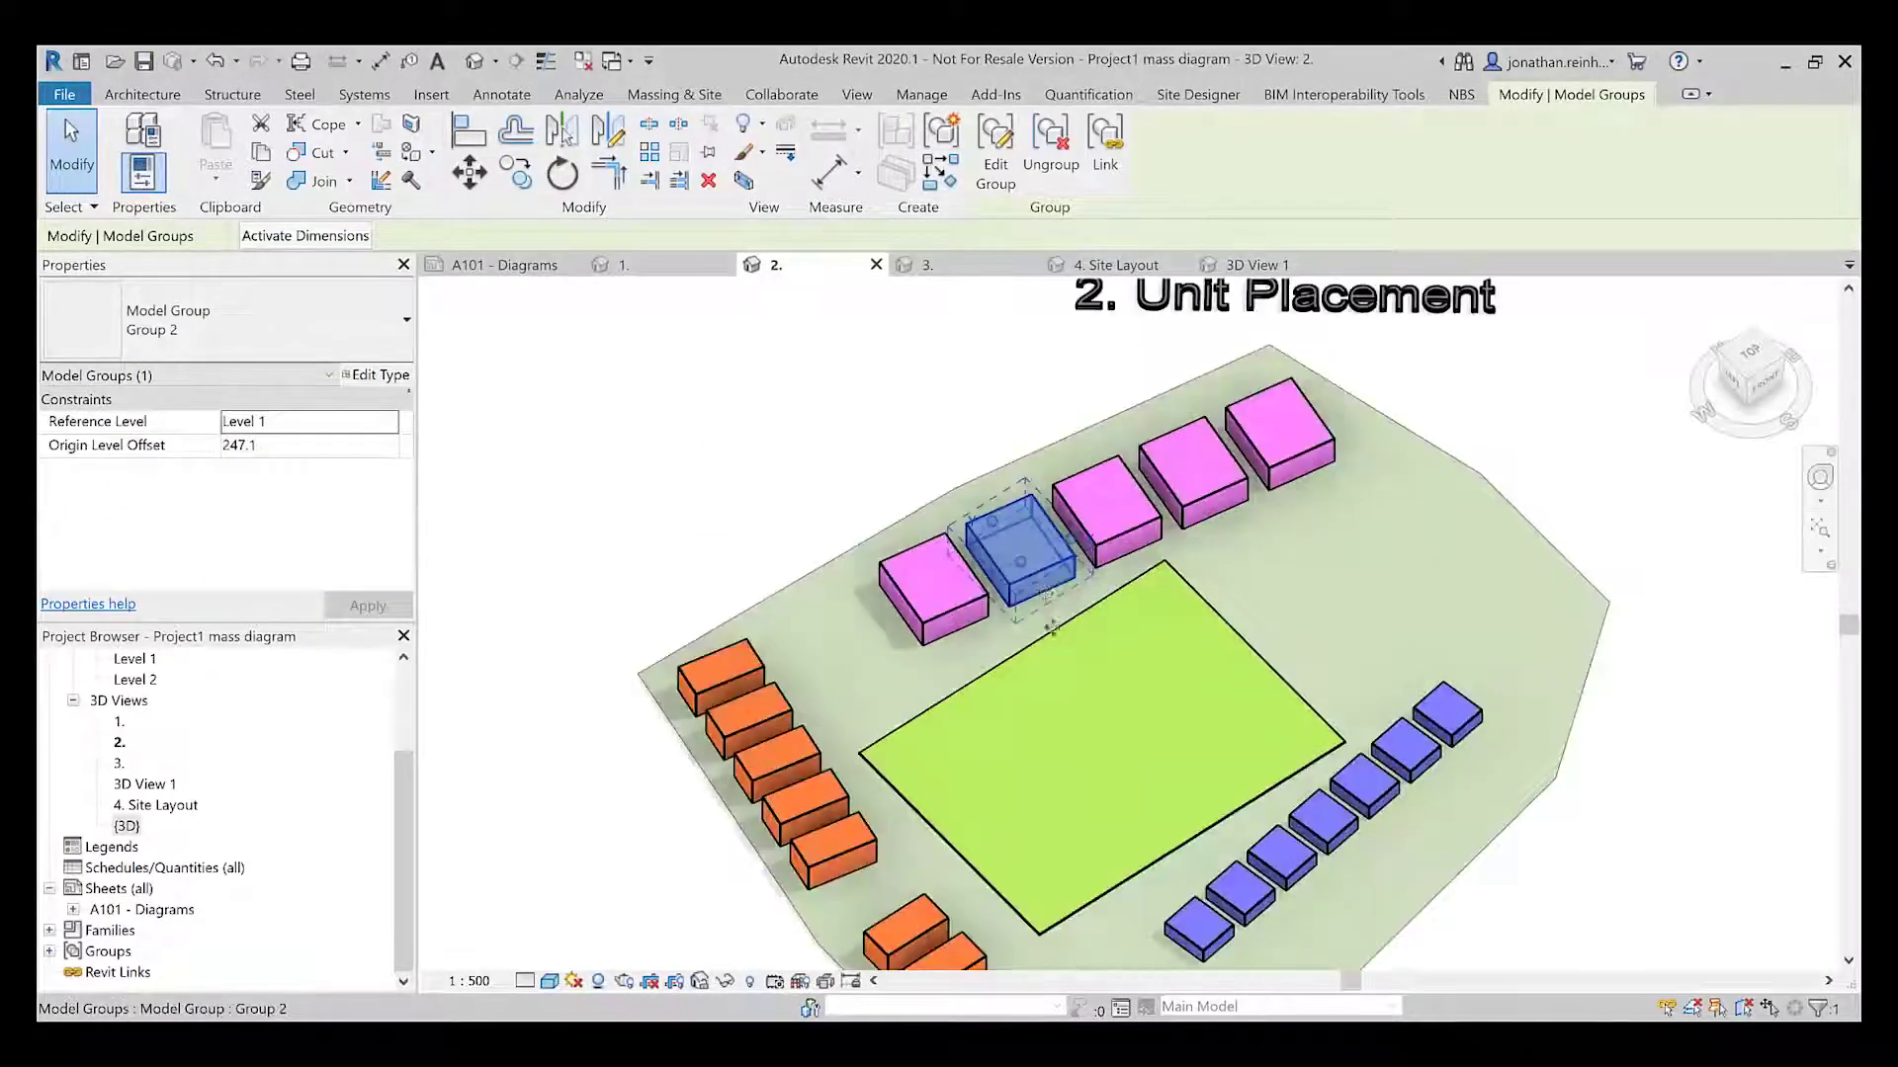
pyautogui.moveTo(1023, 559)
pyautogui.mouseDown()
pyautogui.moveTo(1060, 637)
pyautogui.moveTo(1048, 549)
pyautogui.mouseUp()
pyautogui.click(1551, 715)
pyautogui.click(1097, 655)
# Move the pink unit nearest the "2. Unit Placement" title outward towards the site boundary
pyautogui.click(1329, 447)
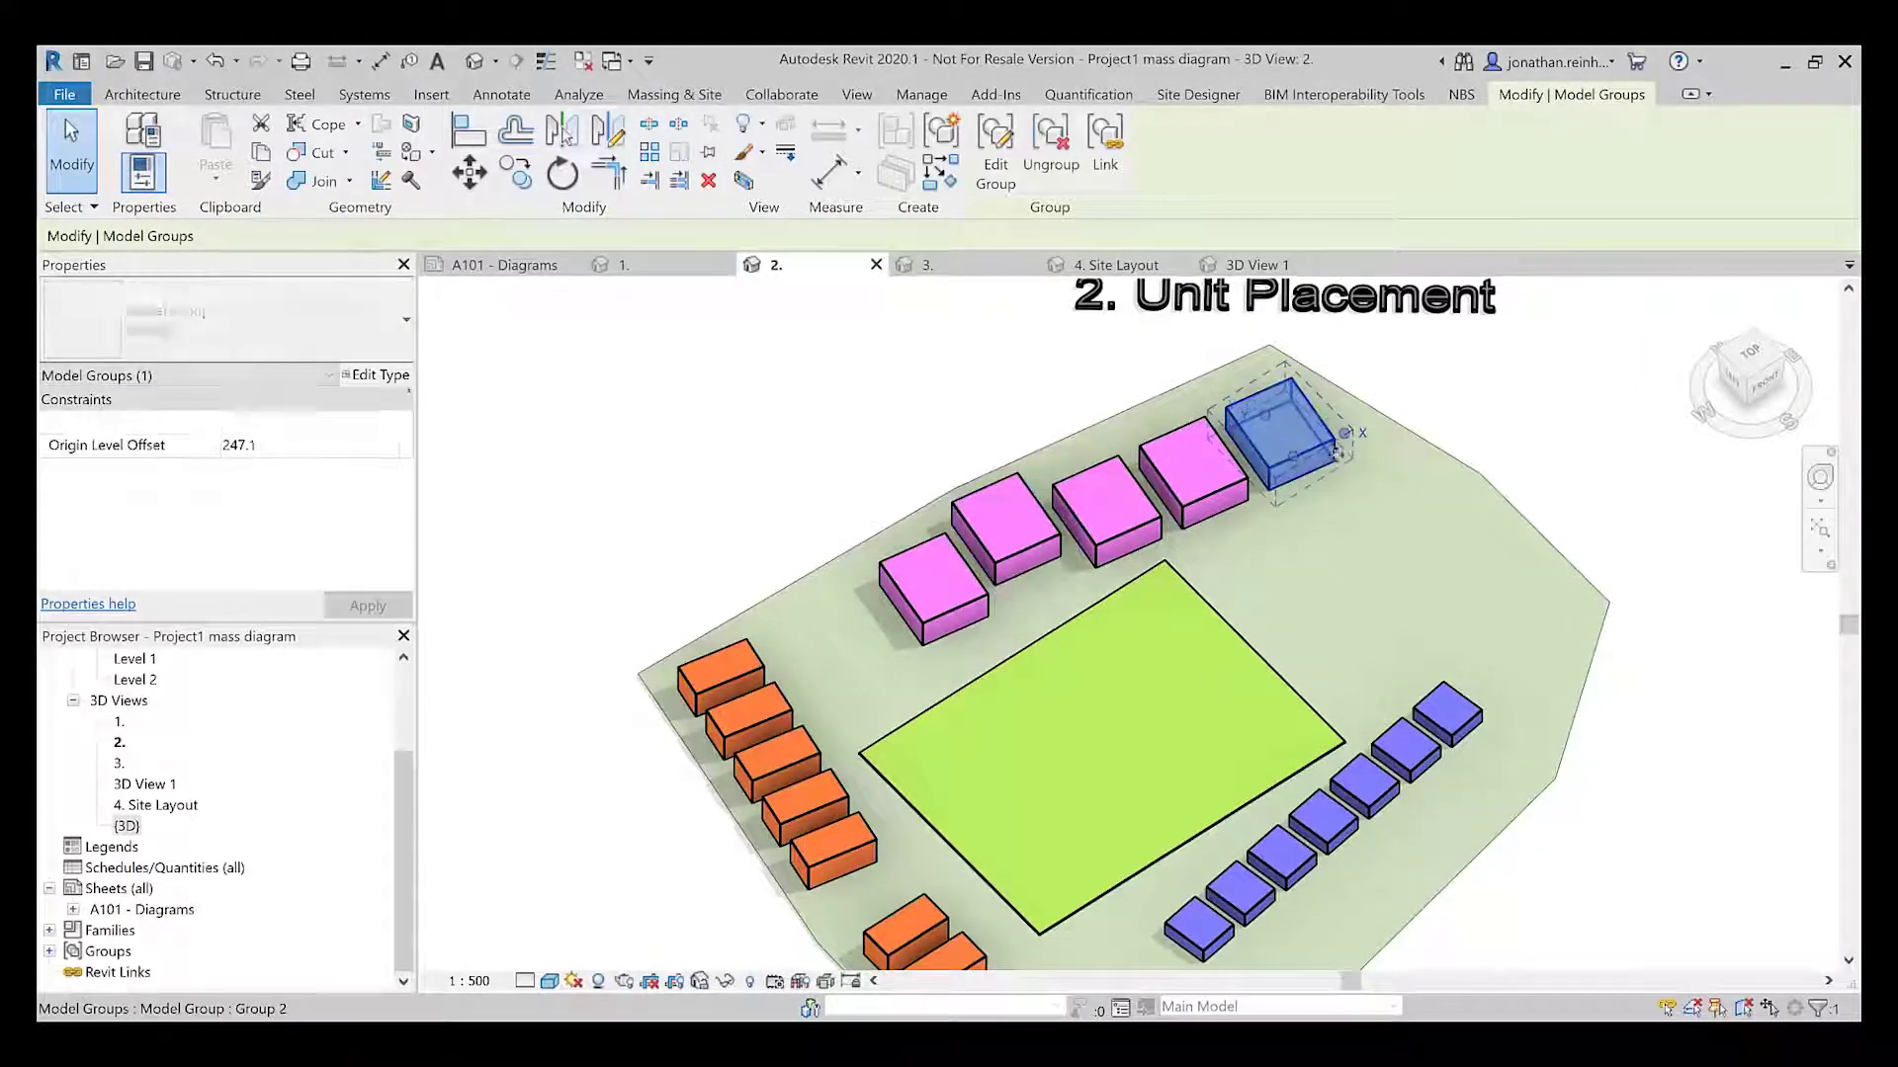
pyautogui.click(1535, 374)
pyautogui.click(1327, 459)
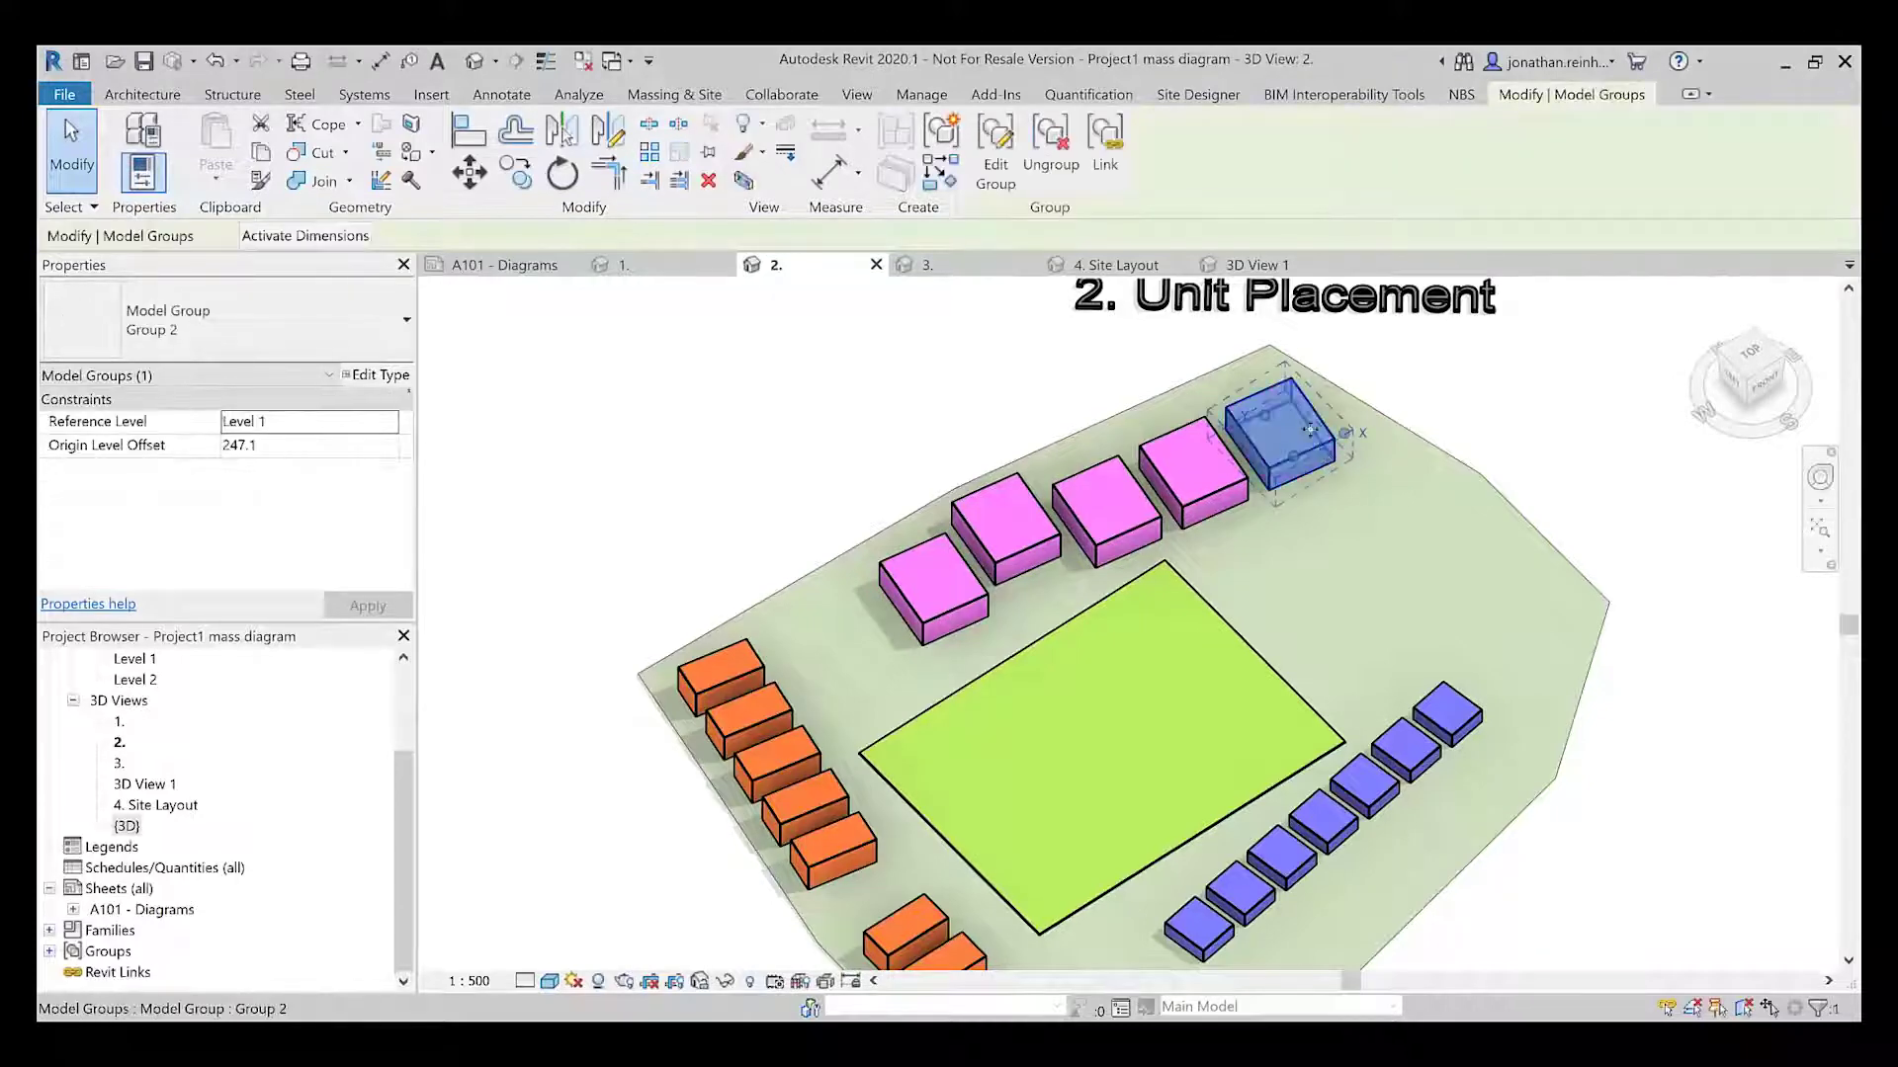
pyautogui.moveTo(1310, 430); pyautogui.dragTo(1287, 396)
pyautogui.click(1542, 633)
pyautogui.moveTo(1584, 687); pyautogui.dragTo(1555, 733, button='middle')
pyautogui.scroll(-1, 1559, 688)
pyautogui.scroll(1, 1555, 733)
# Move four of the blue units out of their row and spread them around the green central area
pyautogui.click(1356, 665)
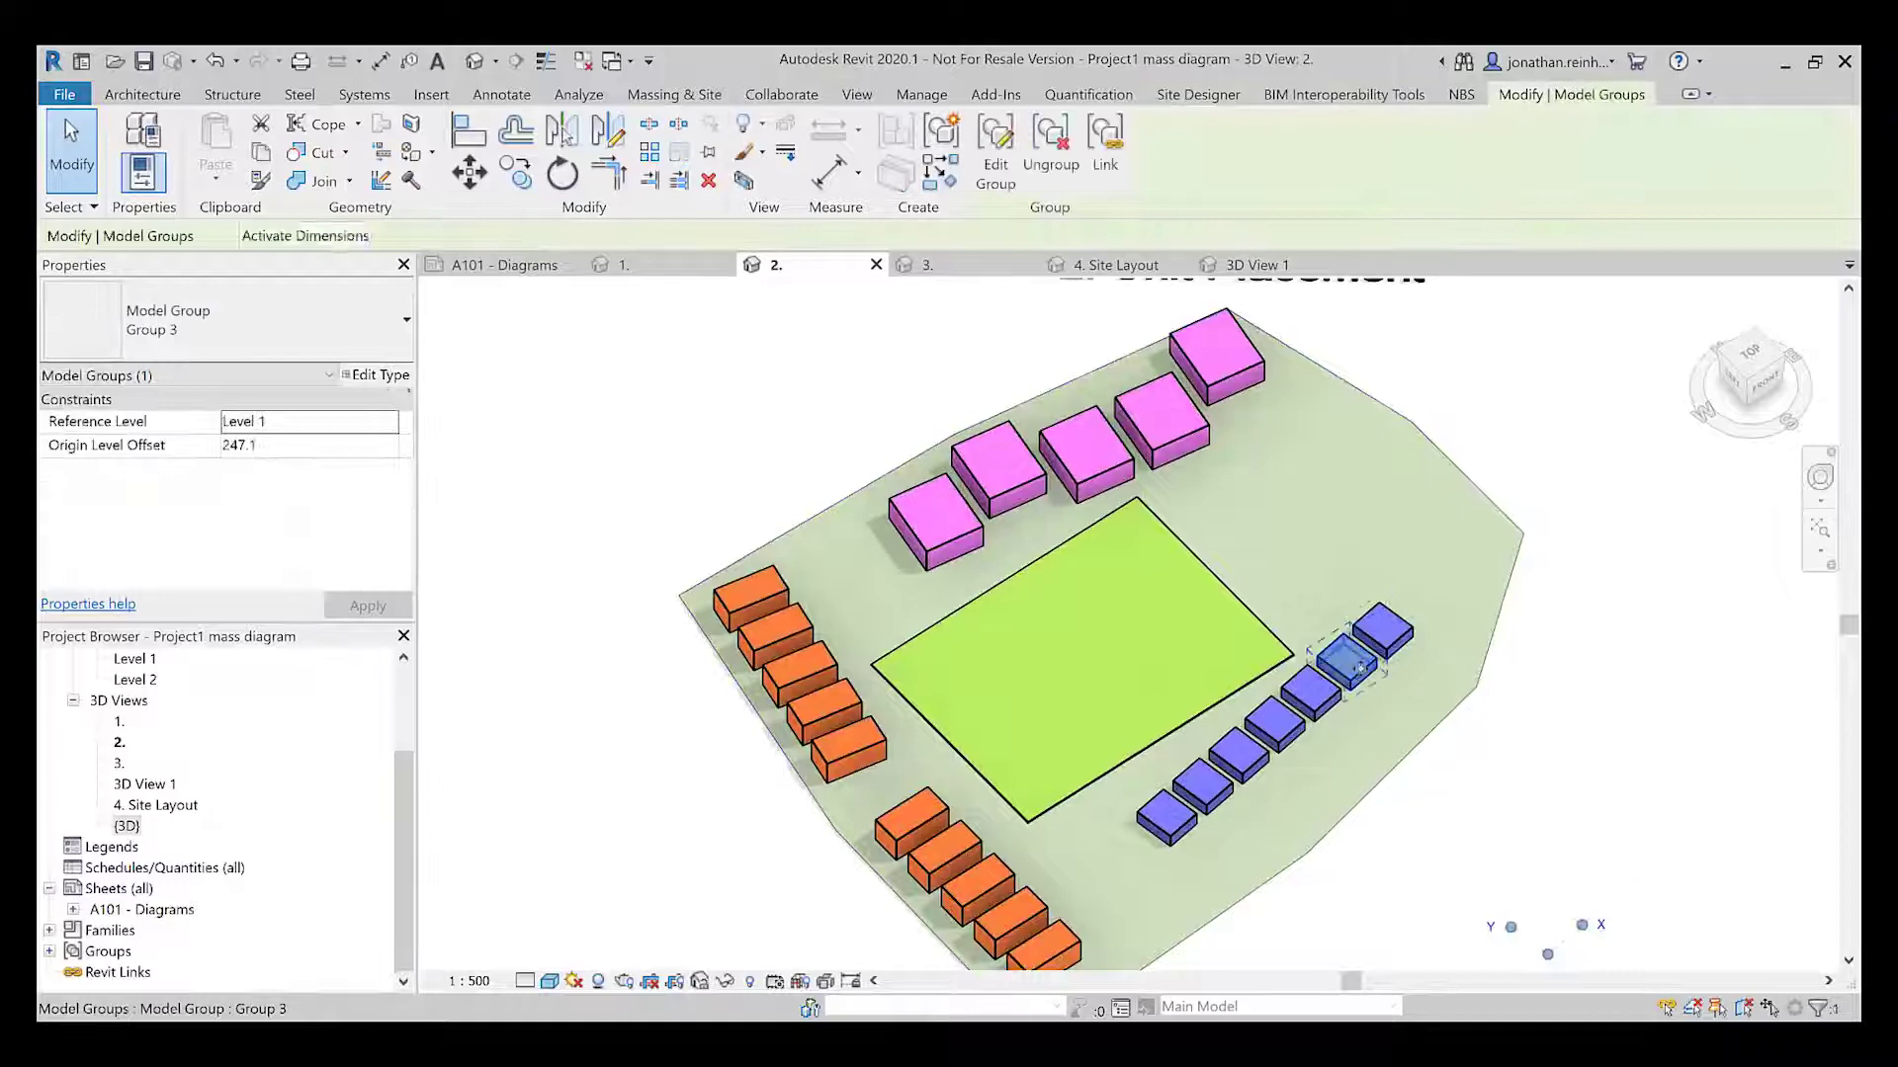
pyautogui.moveTo(1360, 668); pyautogui.dragTo(1295, 453)
pyautogui.moveTo(1294, 747); pyautogui.dragTo(1369, 558)
pyautogui.press('Escape')
pyautogui.click(1214, 795)
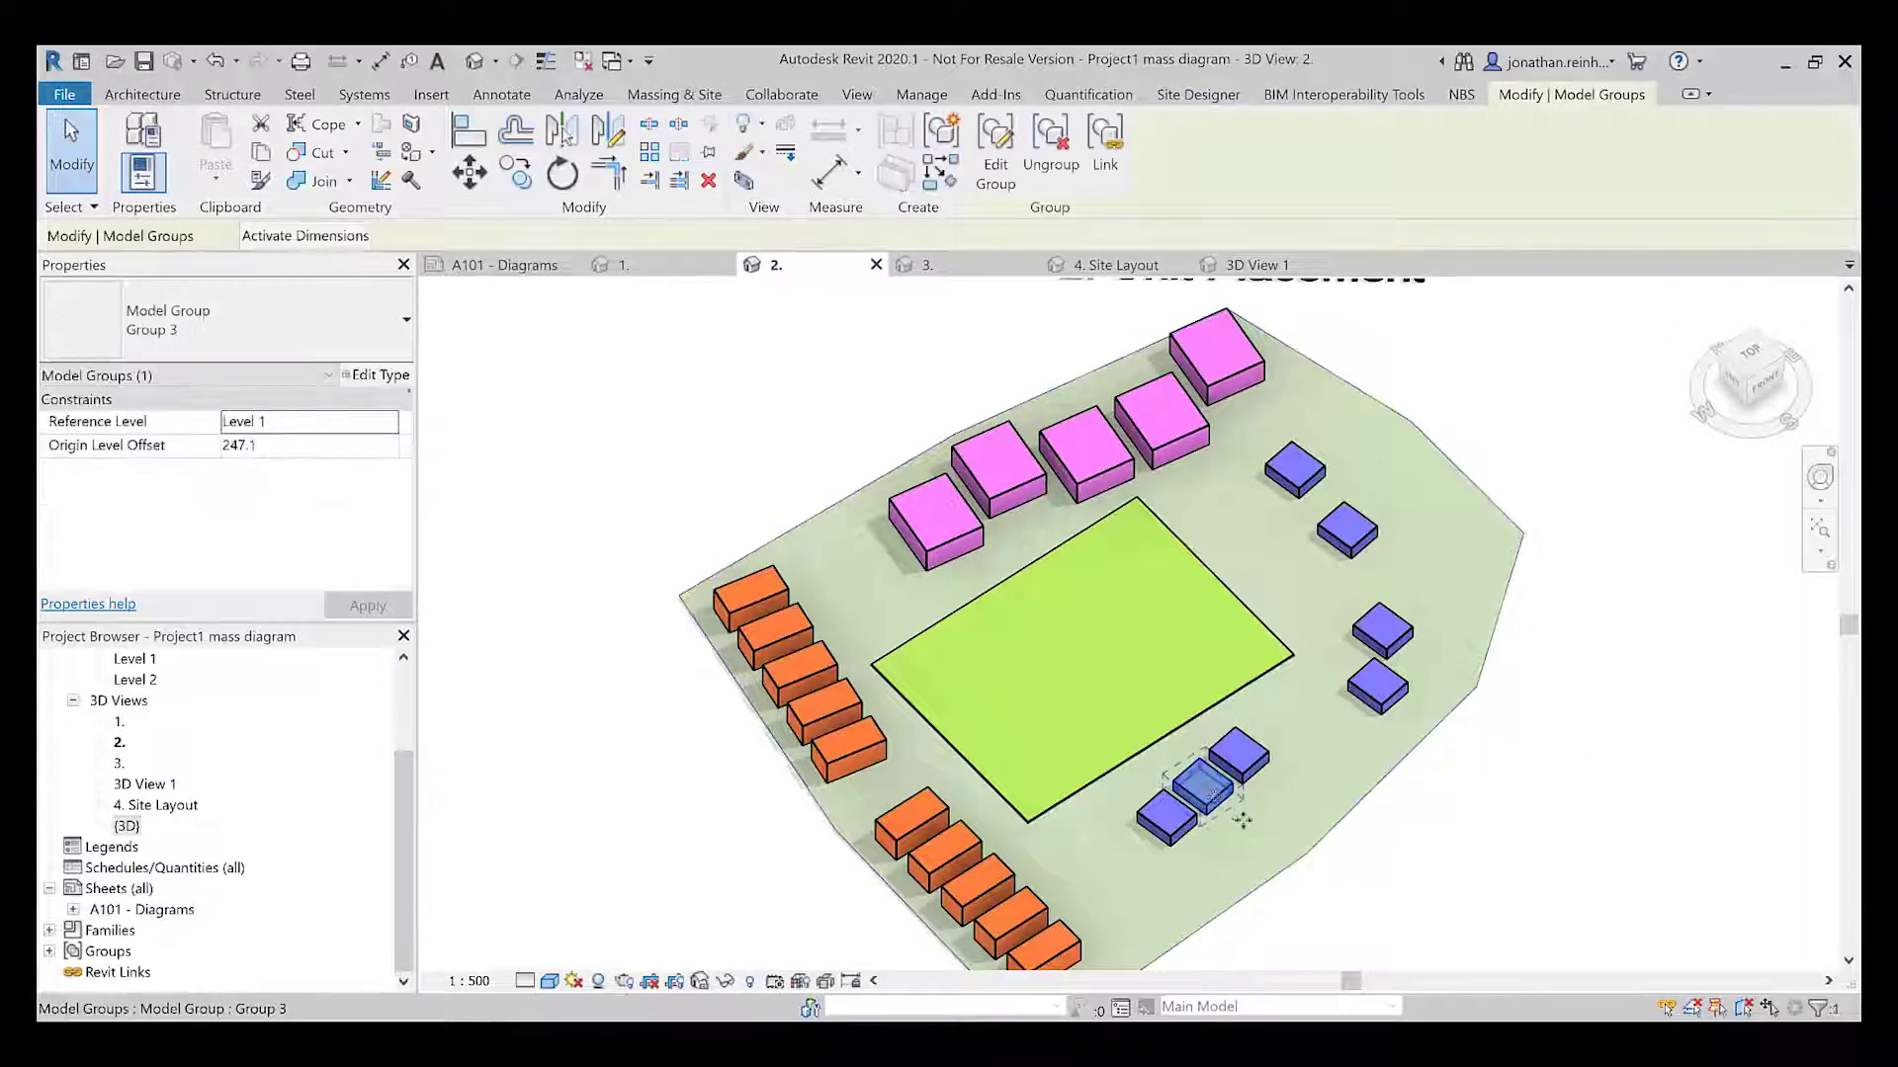
pyautogui.moveTo(1241, 819); pyautogui.dragTo(1277, 854)
pyautogui.press('Escape')
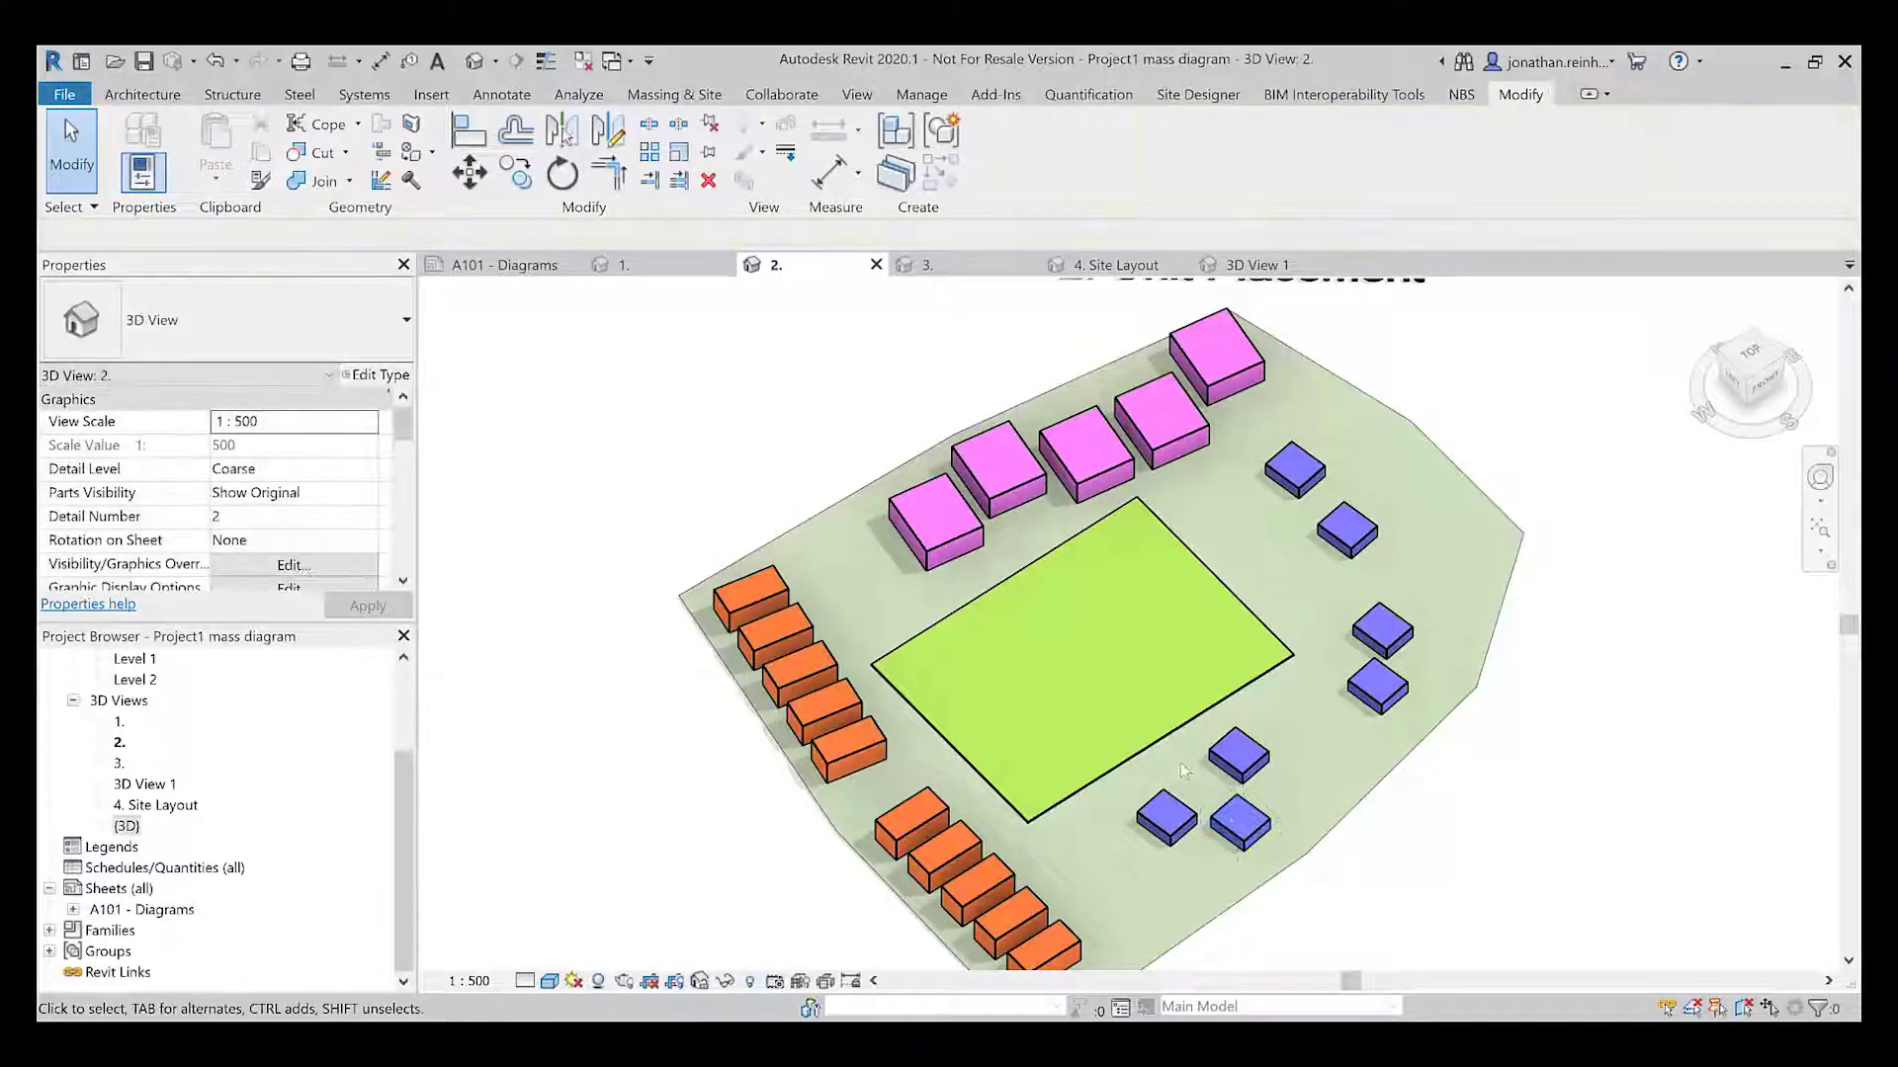
# Turn off ambient shadows in the graphic display options of view 2. and leave cast shadows on
pyautogui.press('g')
pyautogui.press('d')
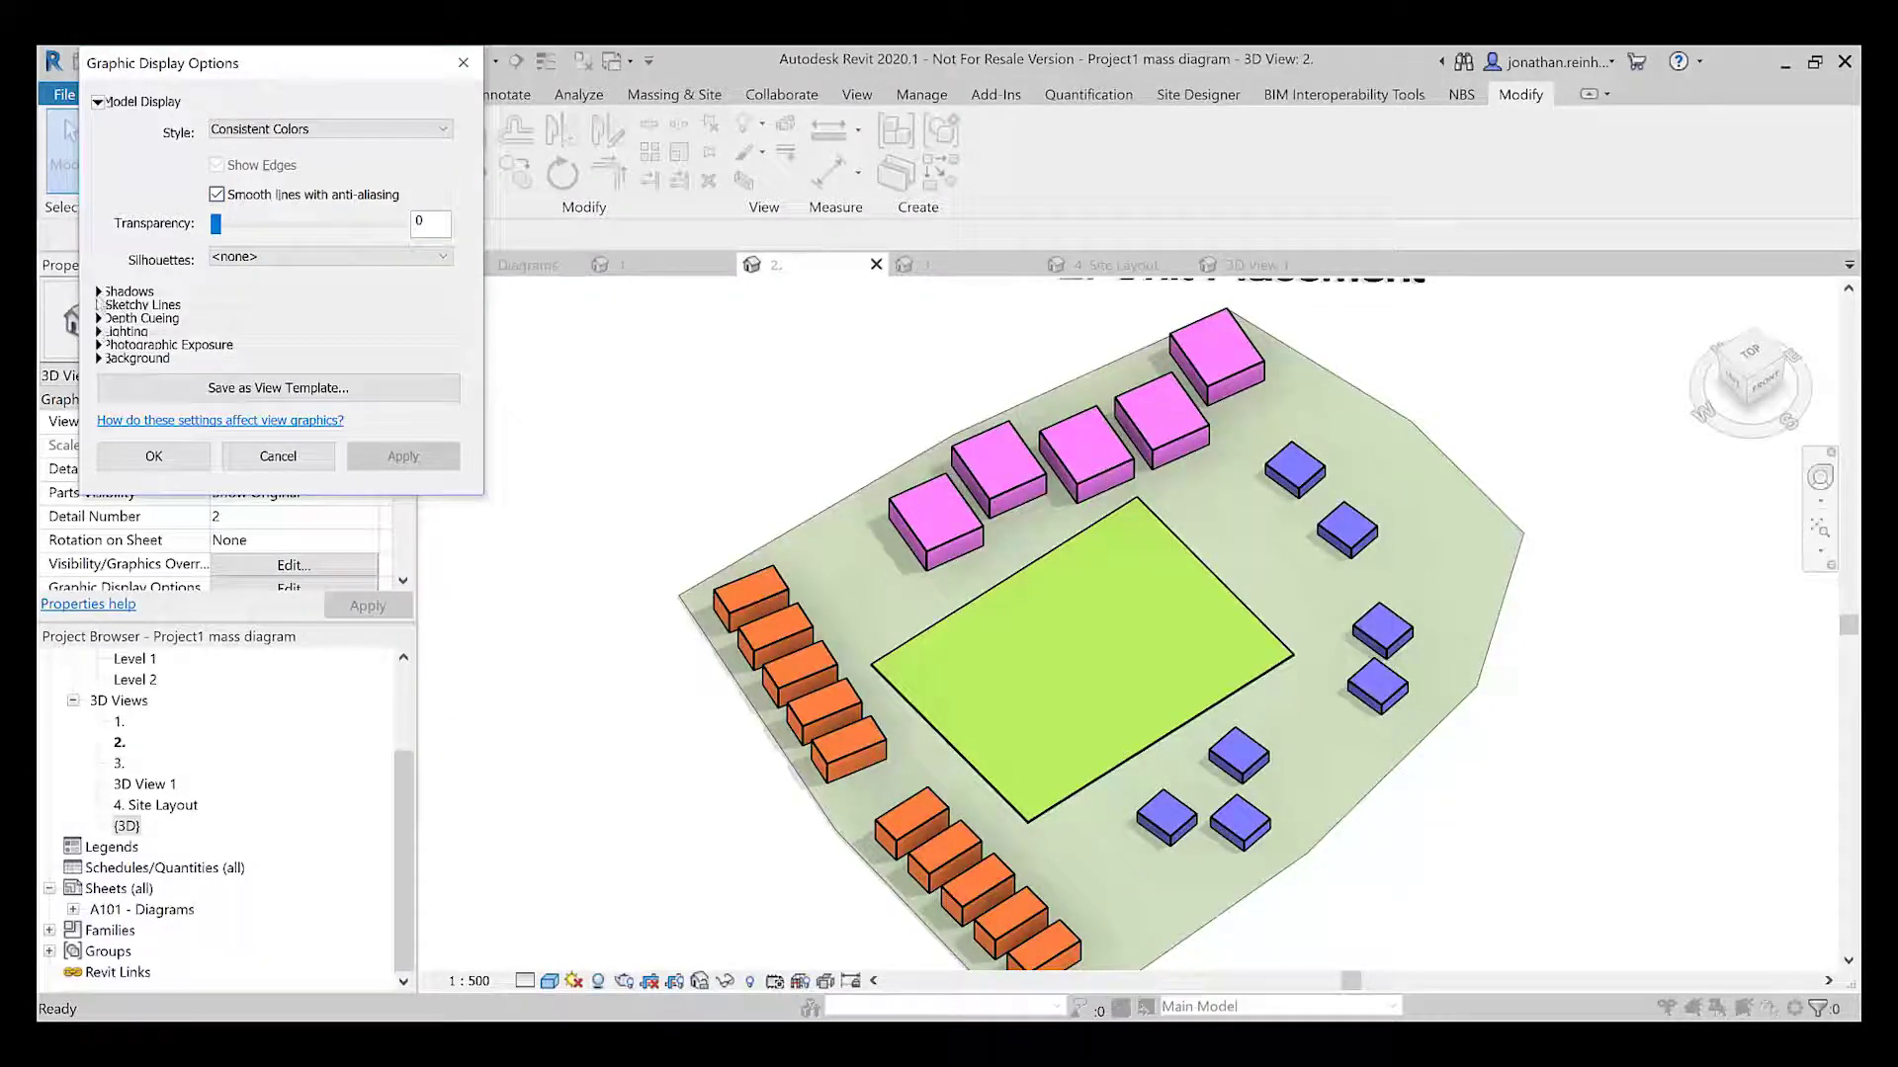
pyautogui.click(100, 294)
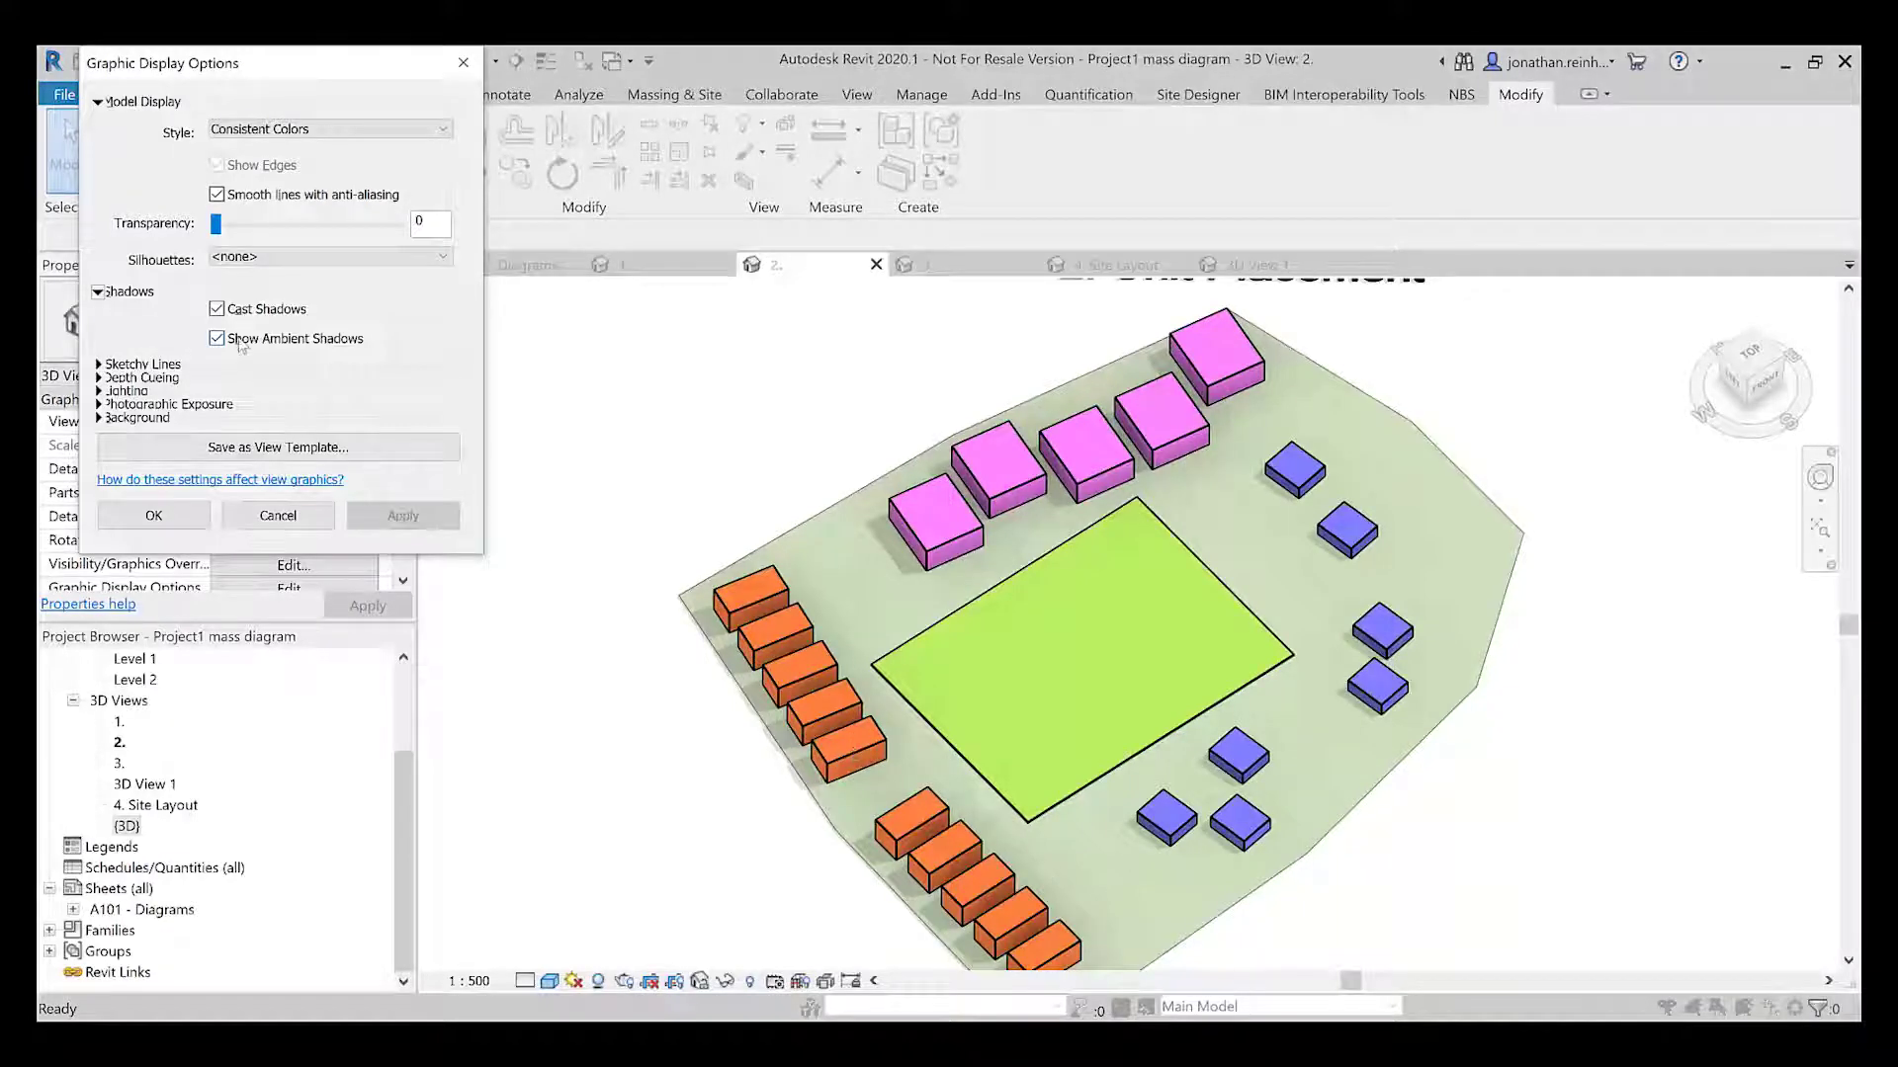
pyautogui.click(417, 517)
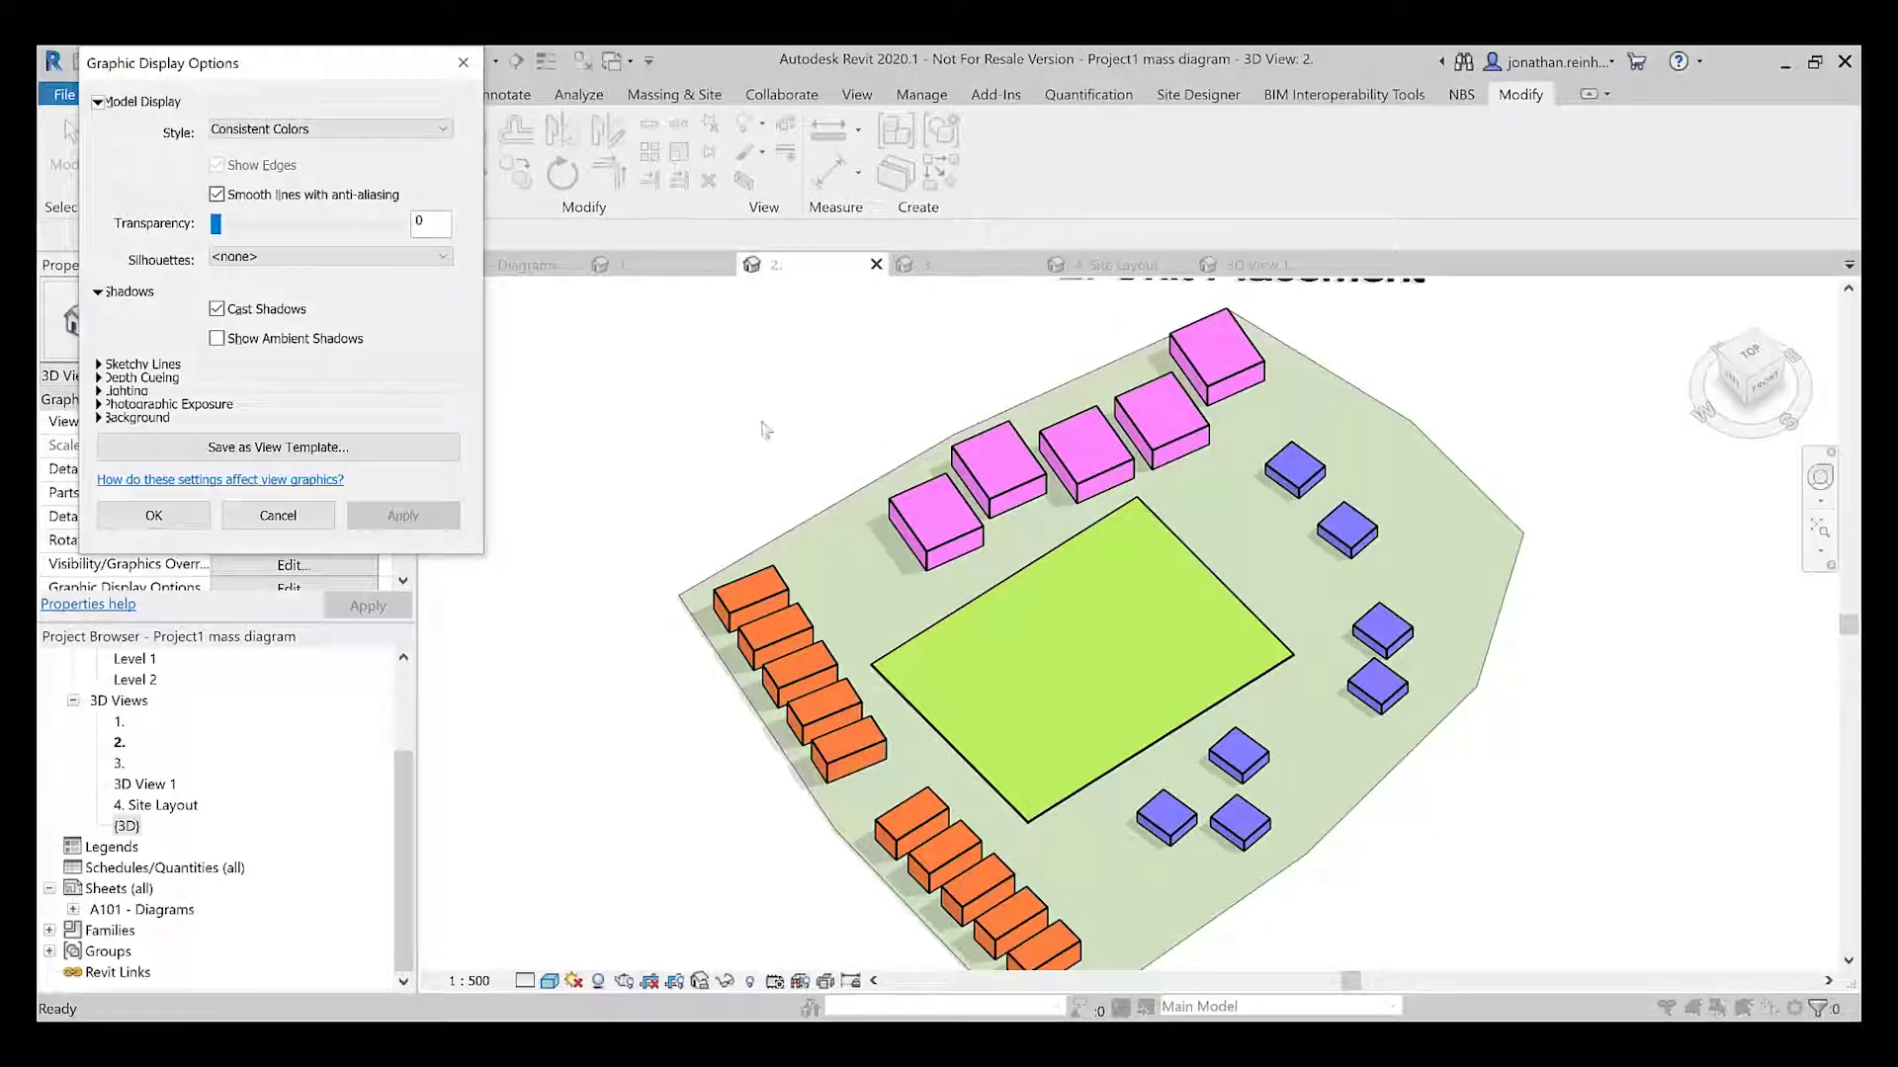
pyautogui.click(173, 526)
# Examine the edges, faces and cast shadows of the pink units up close
pyautogui.scroll(5, 781, 450)
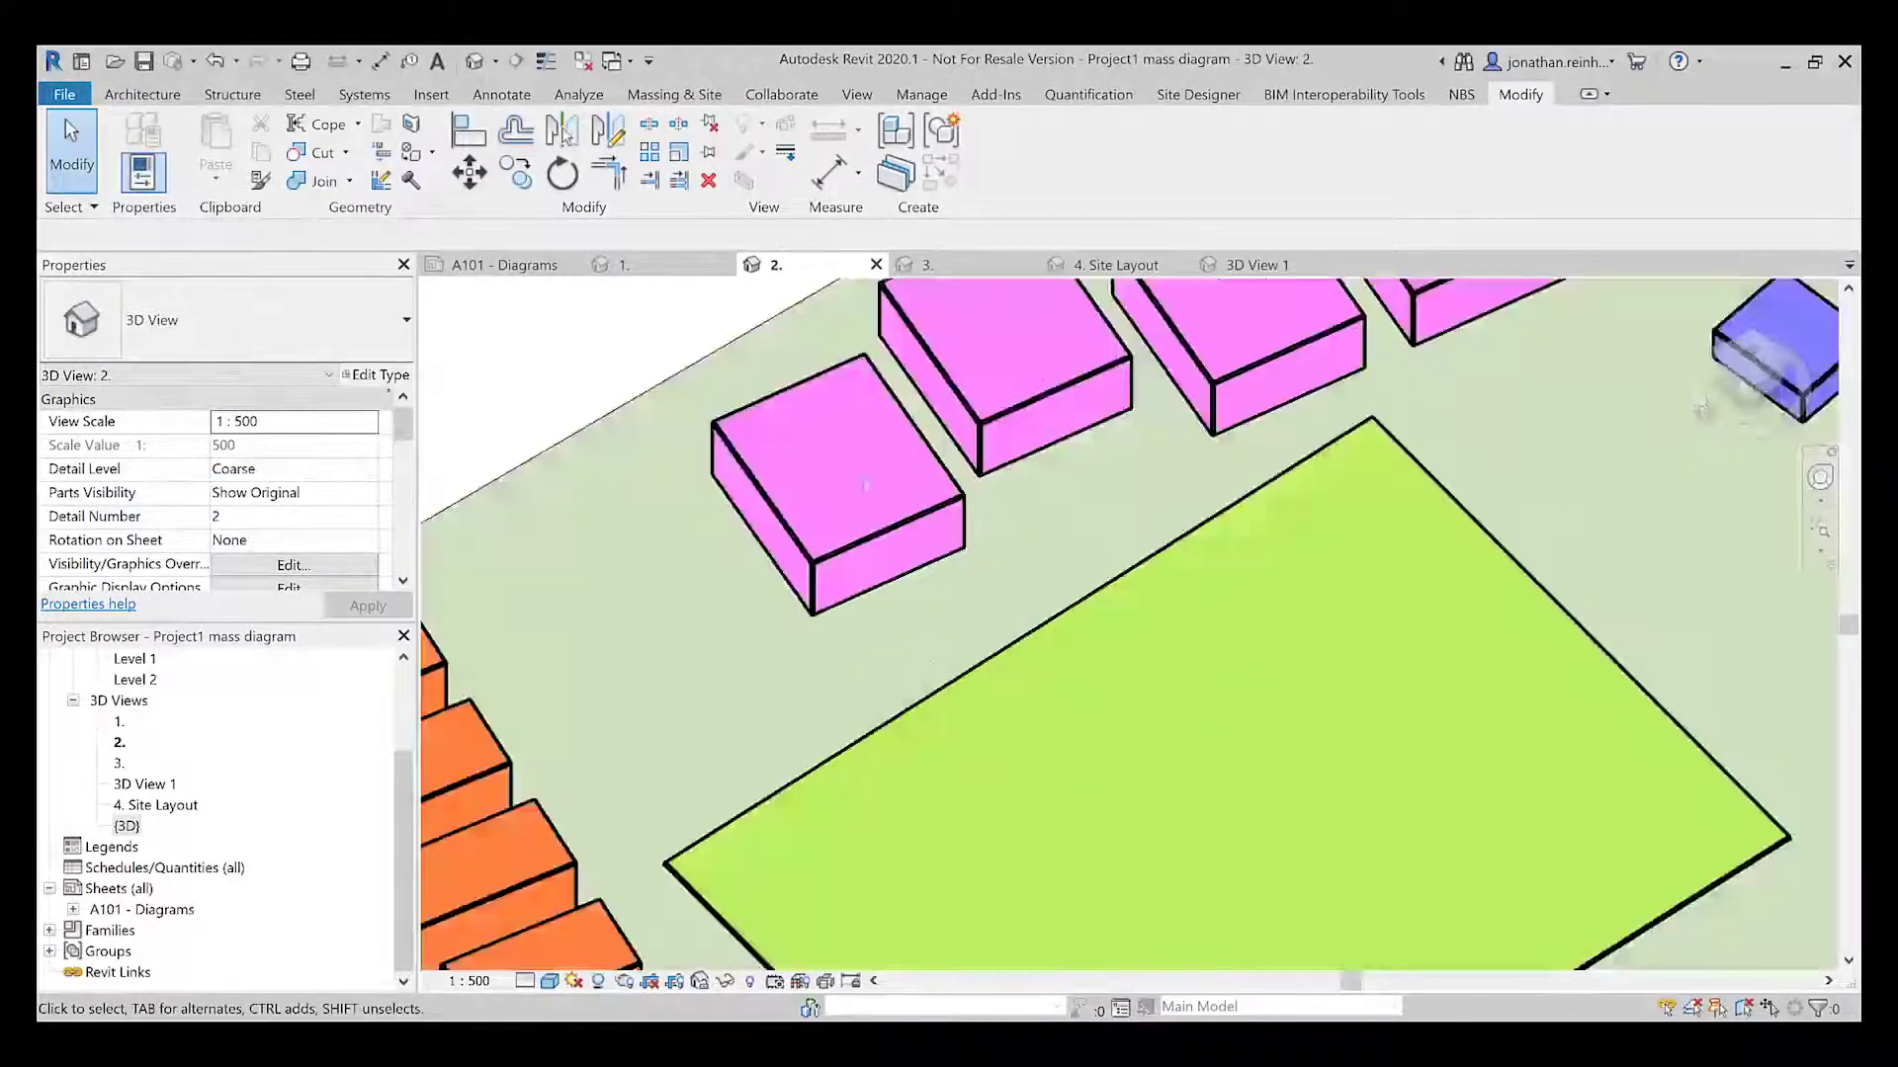
pyautogui.scroll(5, 743, 568)
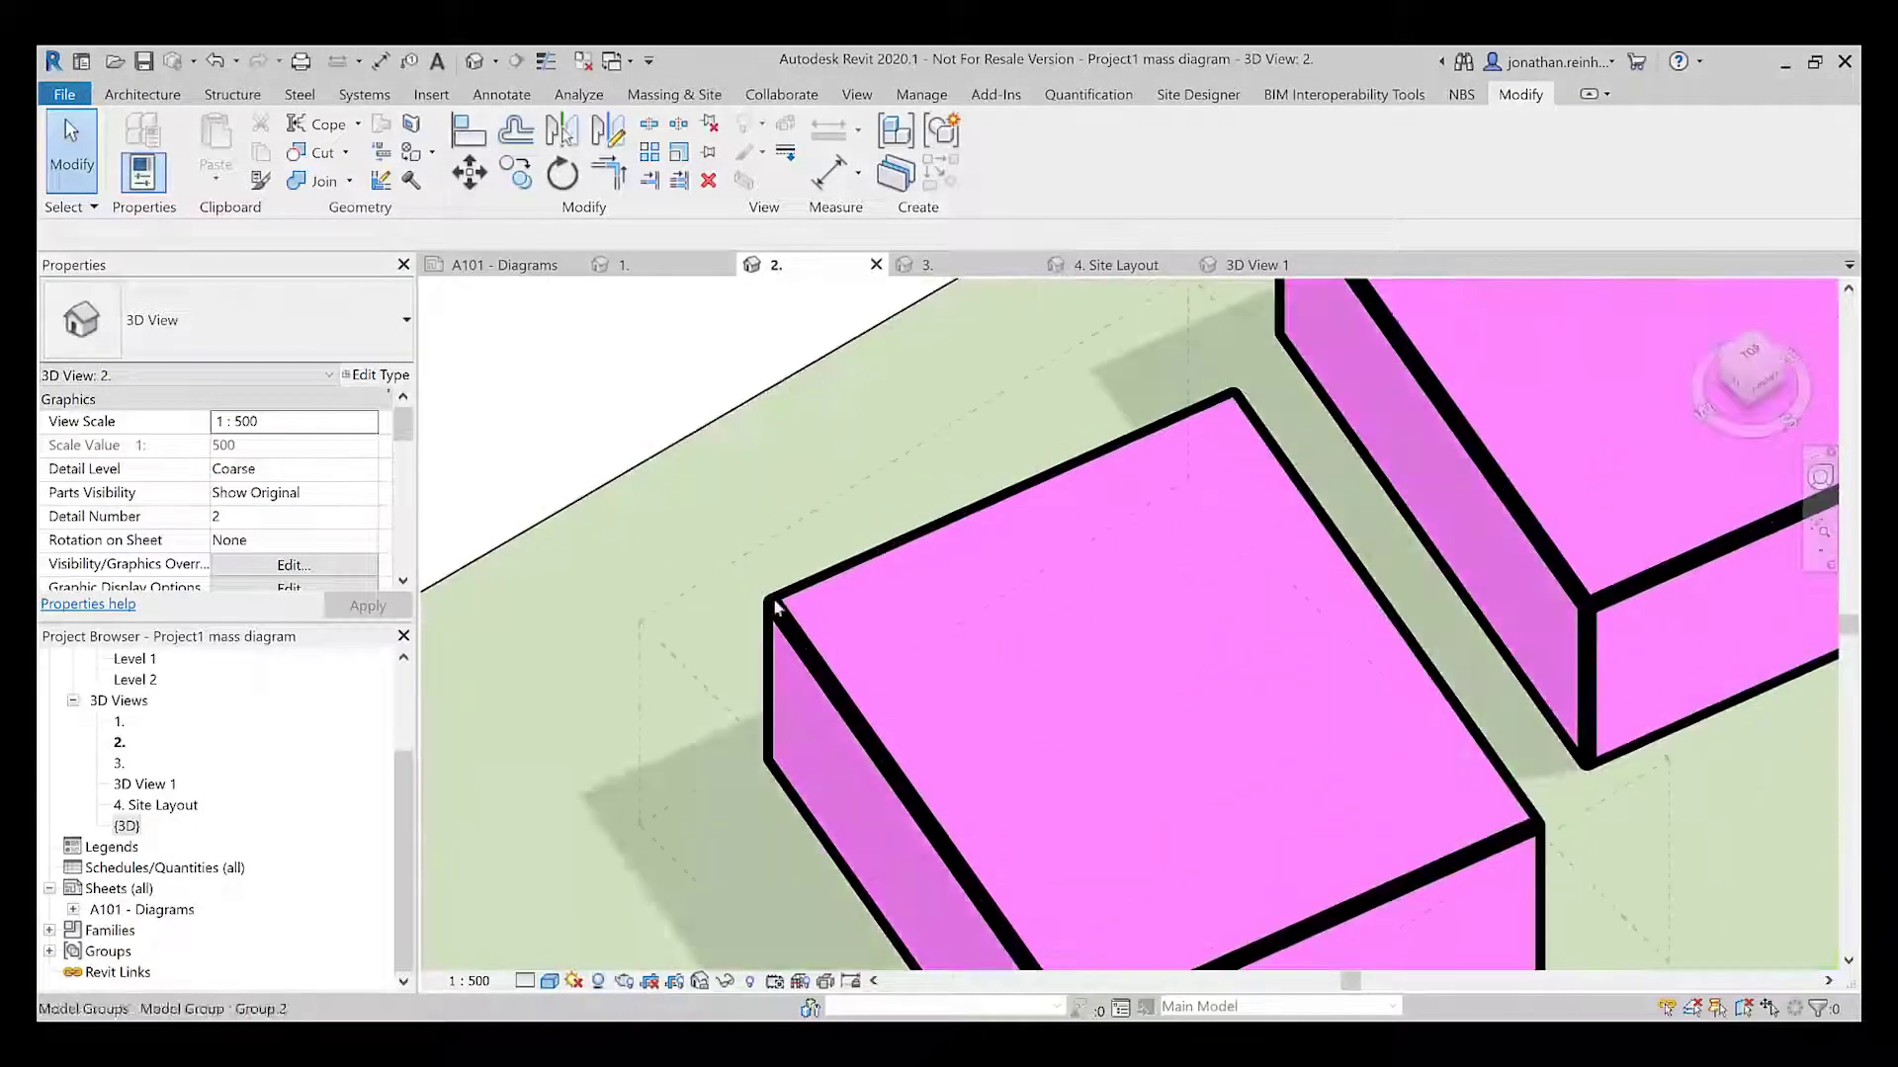
pyautogui.scroll(-4, 773, 589)
pyautogui.scroll(-2, 728, 453)
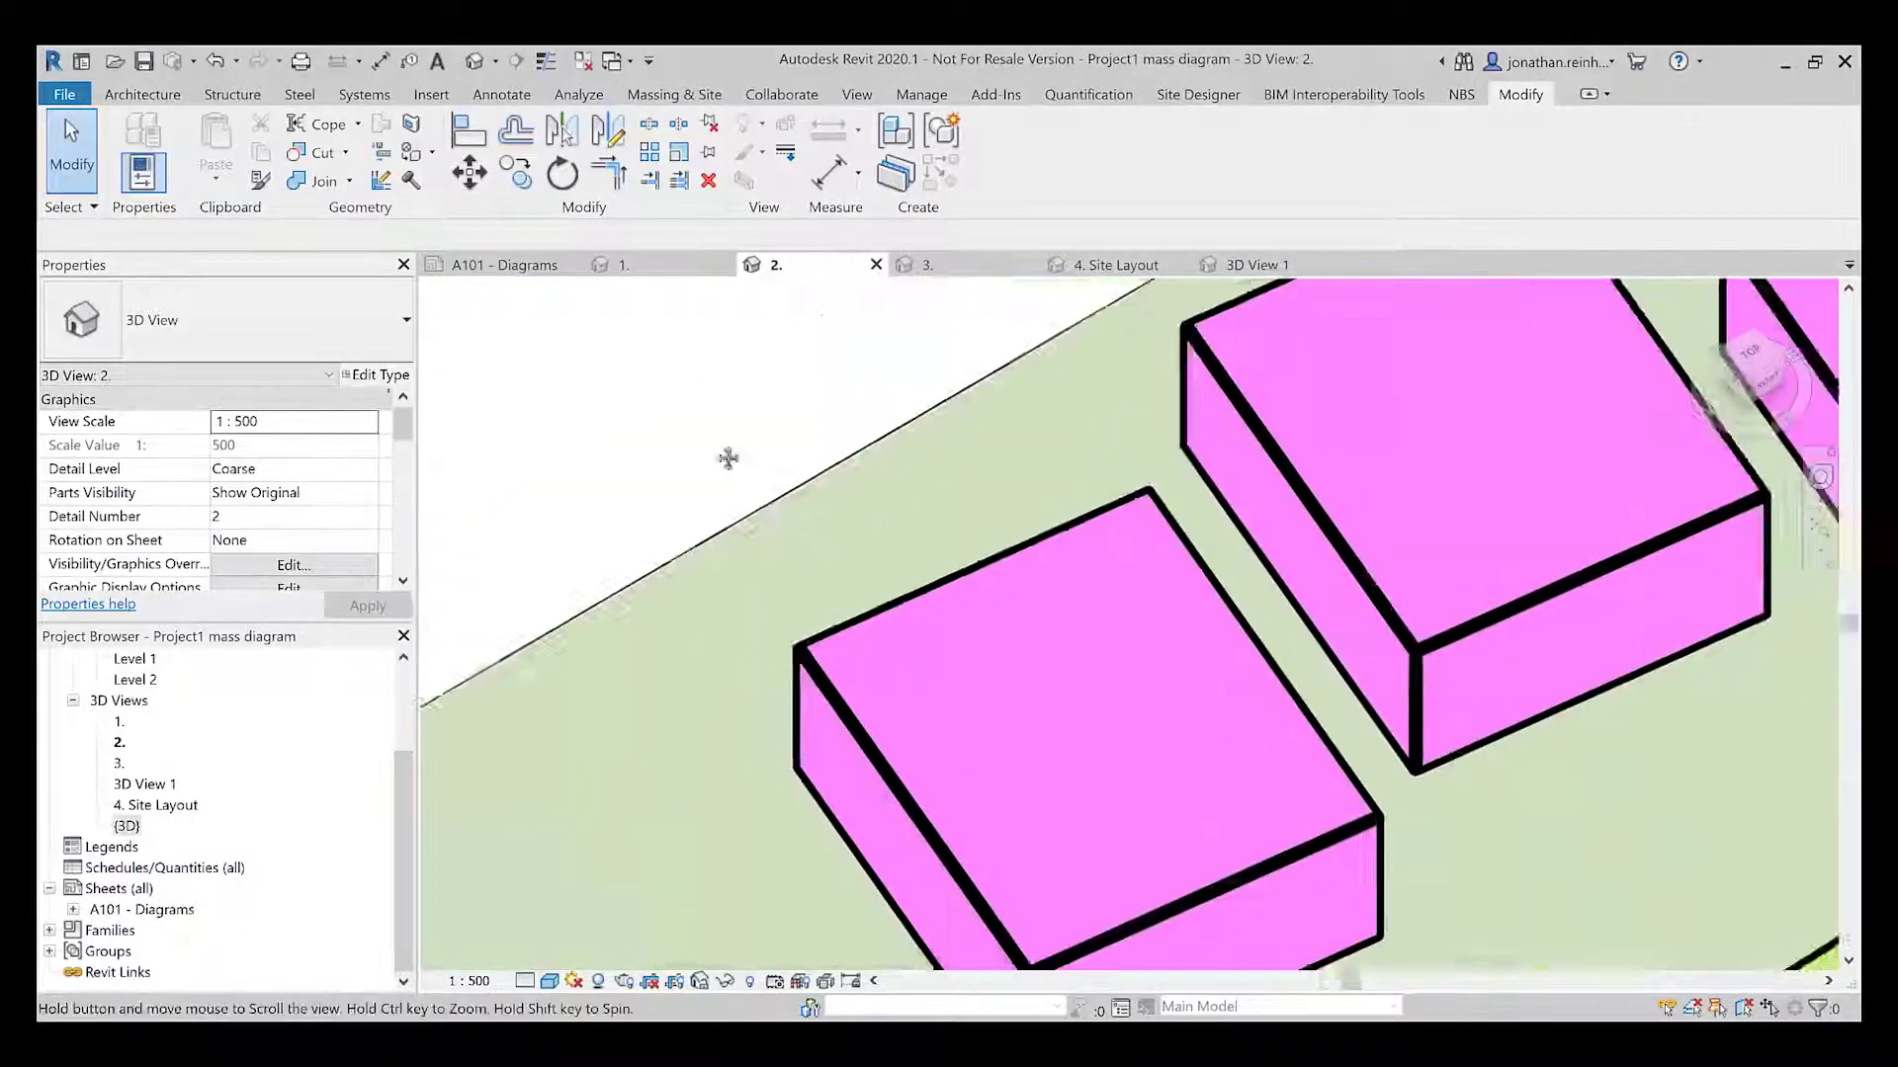
pyautogui.scroll(4, 892, 679)
pyautogui.scroll(2, 893, 679)
pyautogui.scroll(-2, 872, 644)
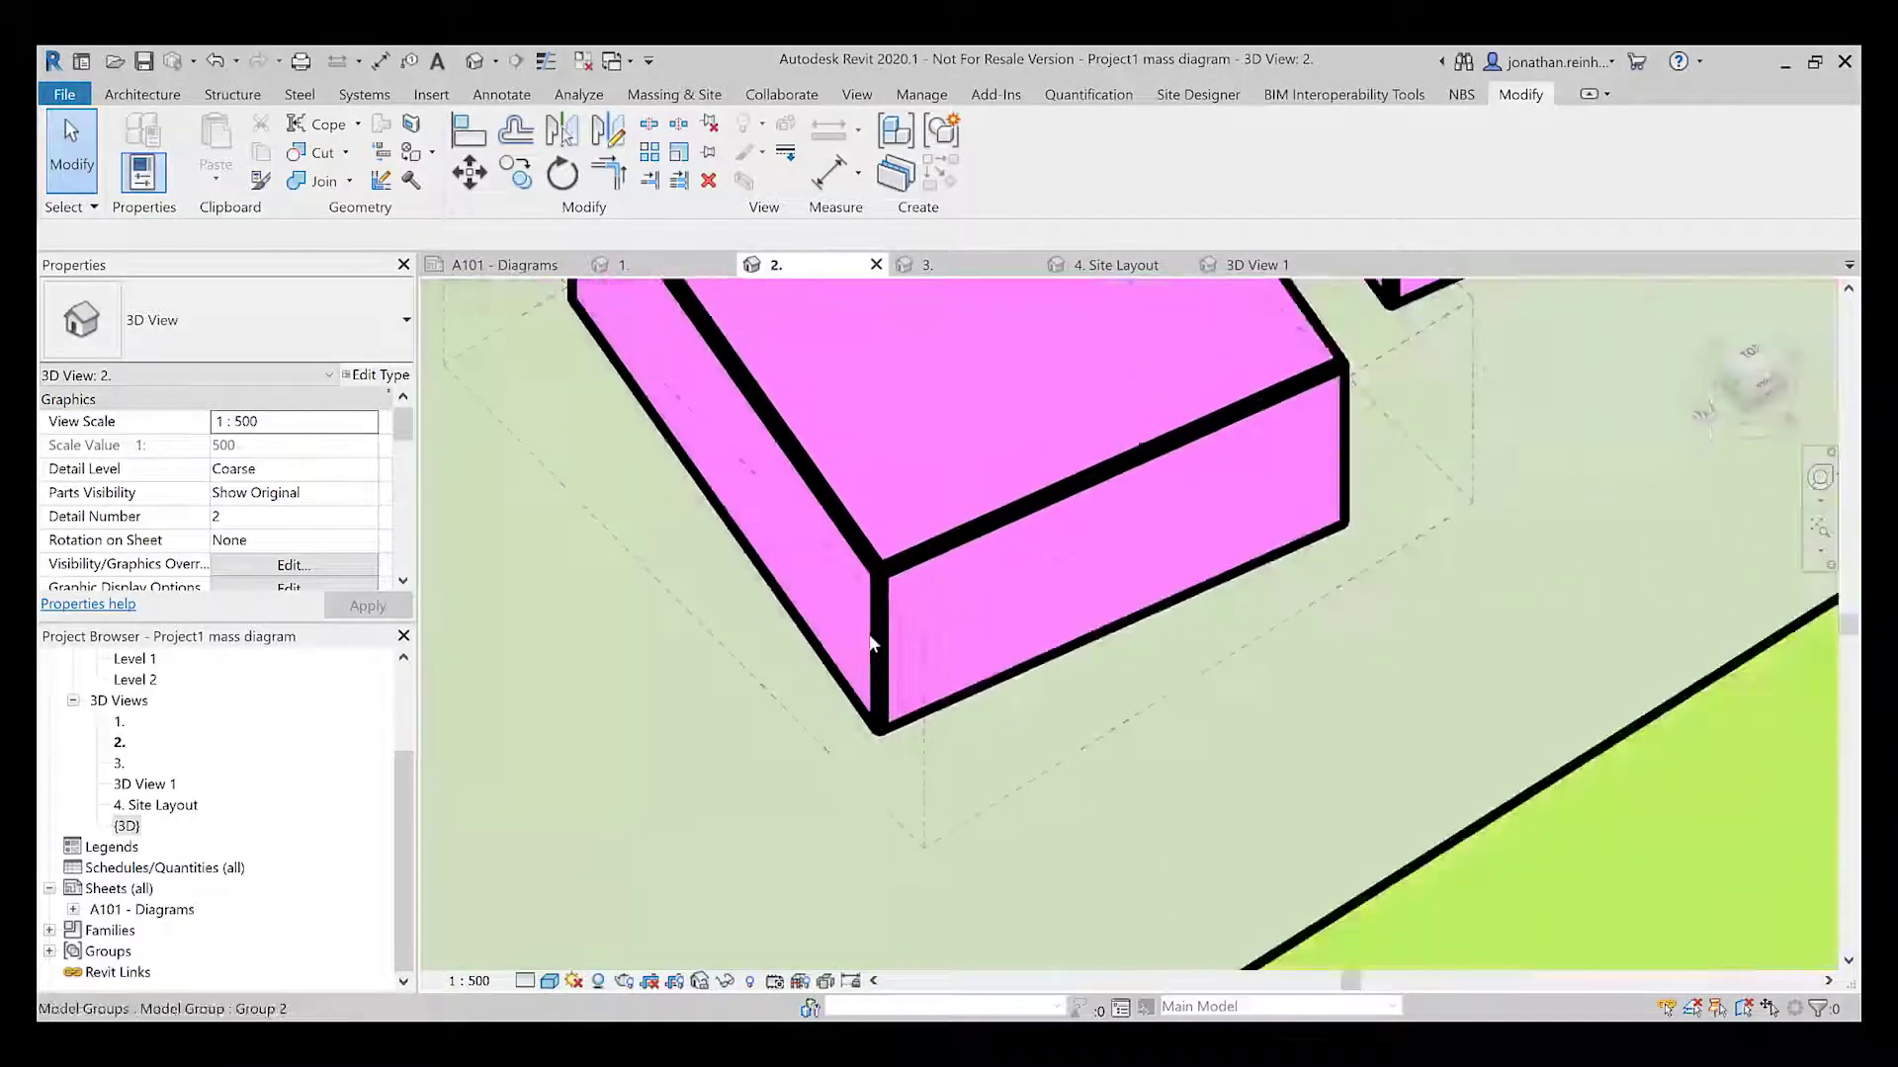
pyautogui.scroll(-3, 872, 644)
pyautogui.scroll(1, 504, 541)
# Reopen the graphic display options of view 2. and accept them
pyautogui.press('g')
pyautogui.press('d')
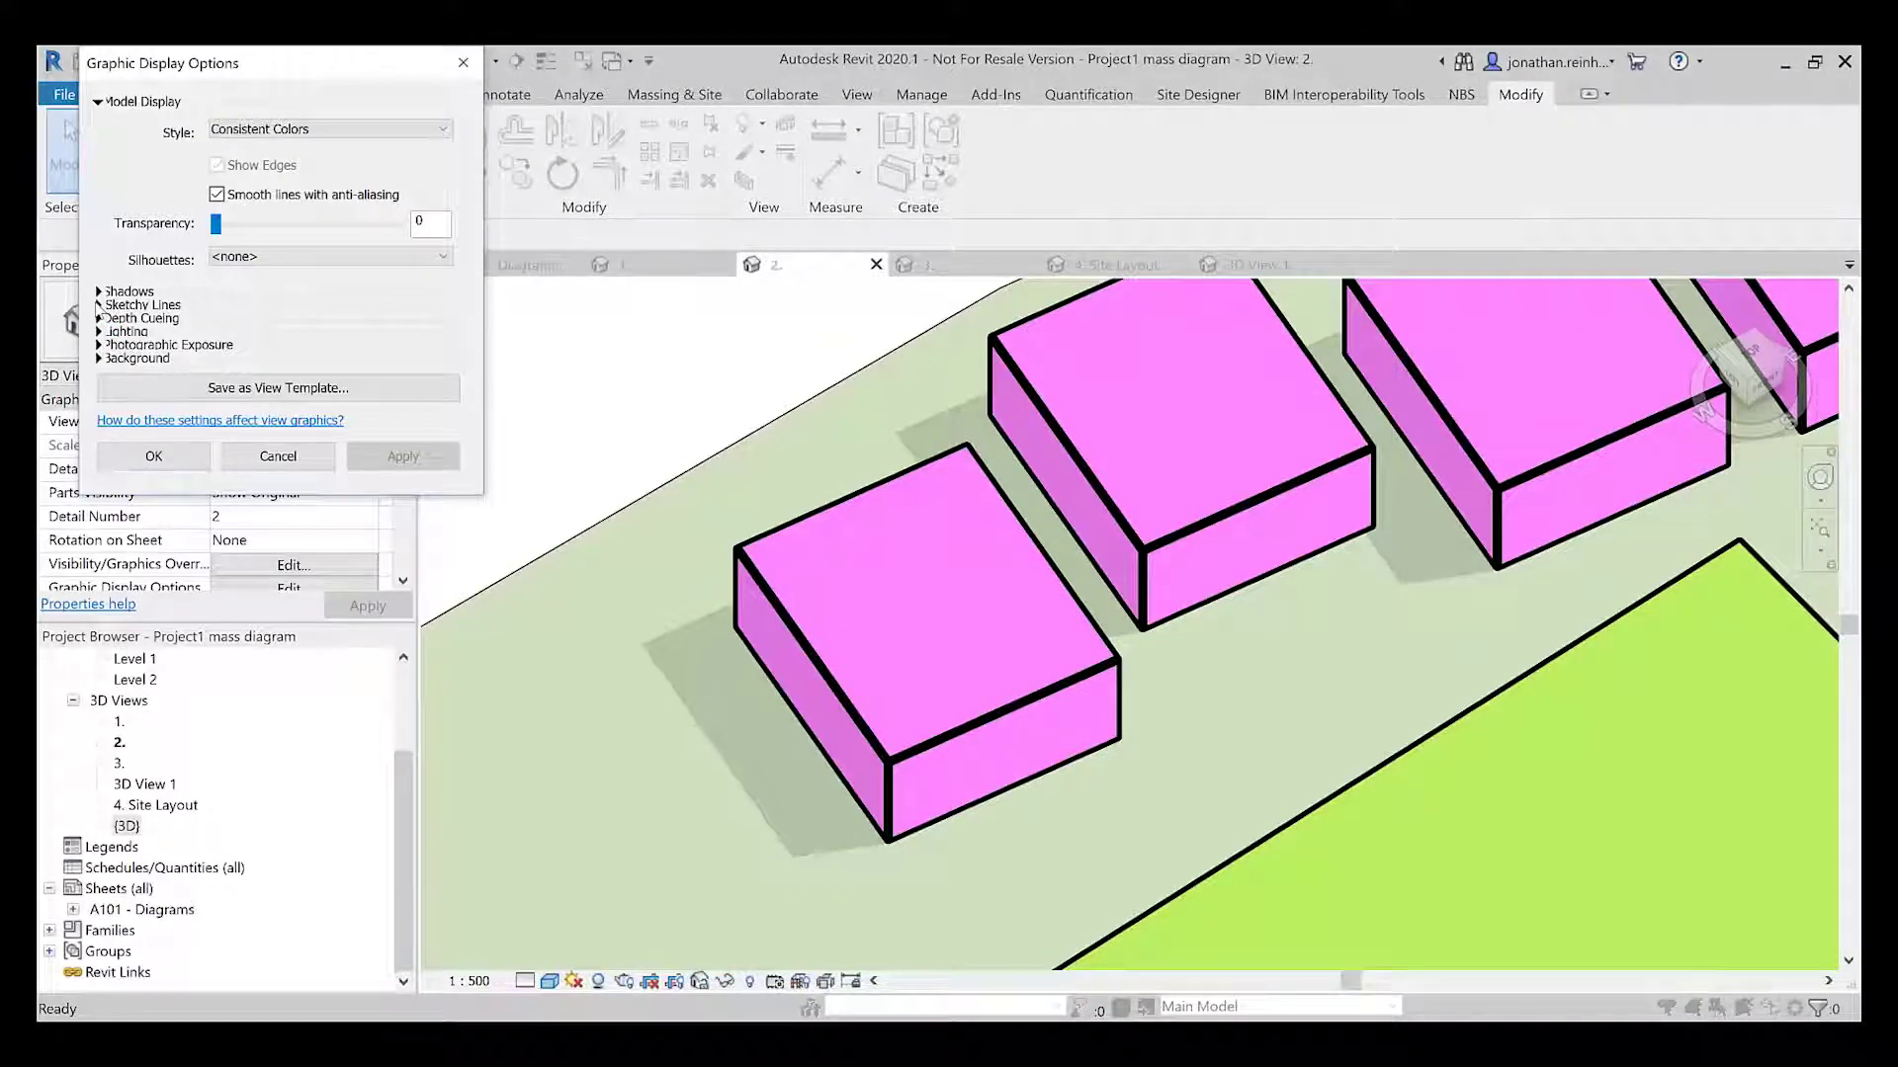
pyautogui.click(154, 456)
# Inspect the green central area in the Unit Placement diagram by selecting its generic model, then clear the selection
pyautogui.scroll(-5, 1127, 622)
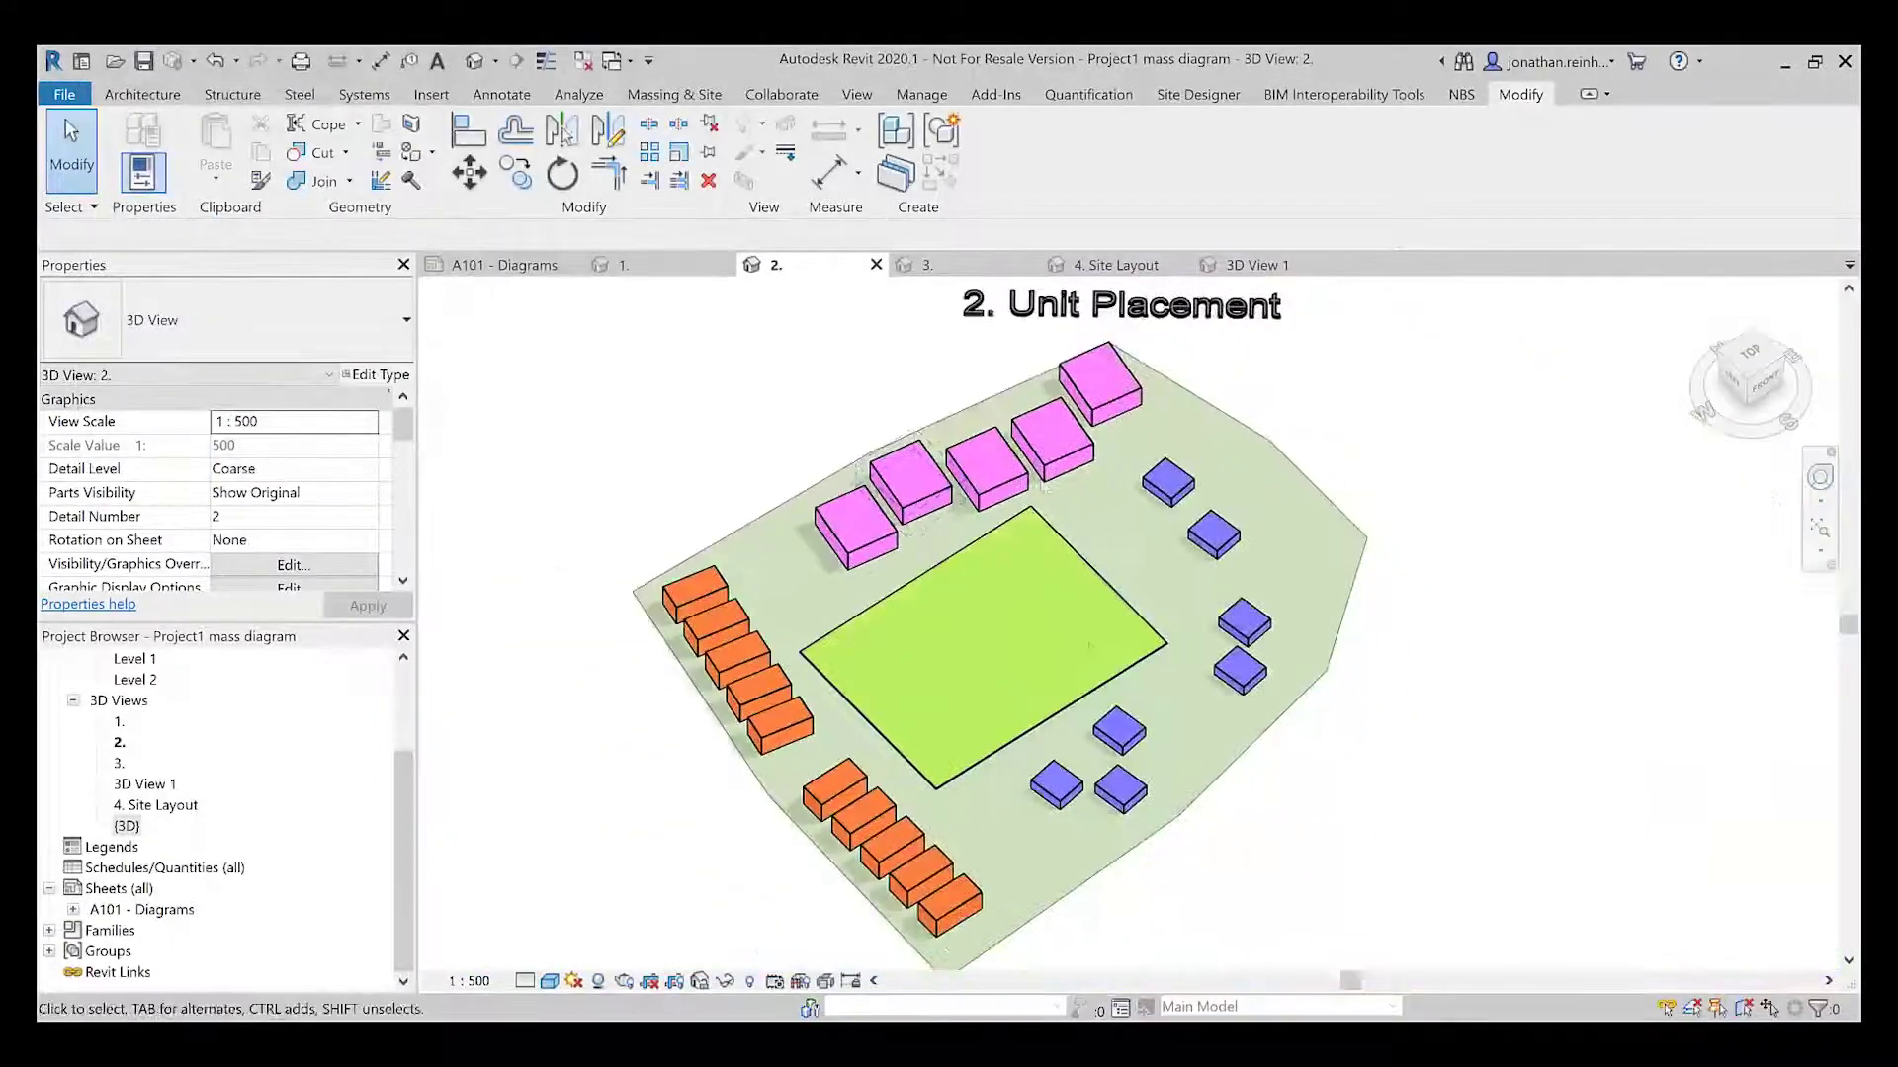
pyautogui.moveTo(1088, 644); pyautogui.dragTo(1061, 671, button='middle')
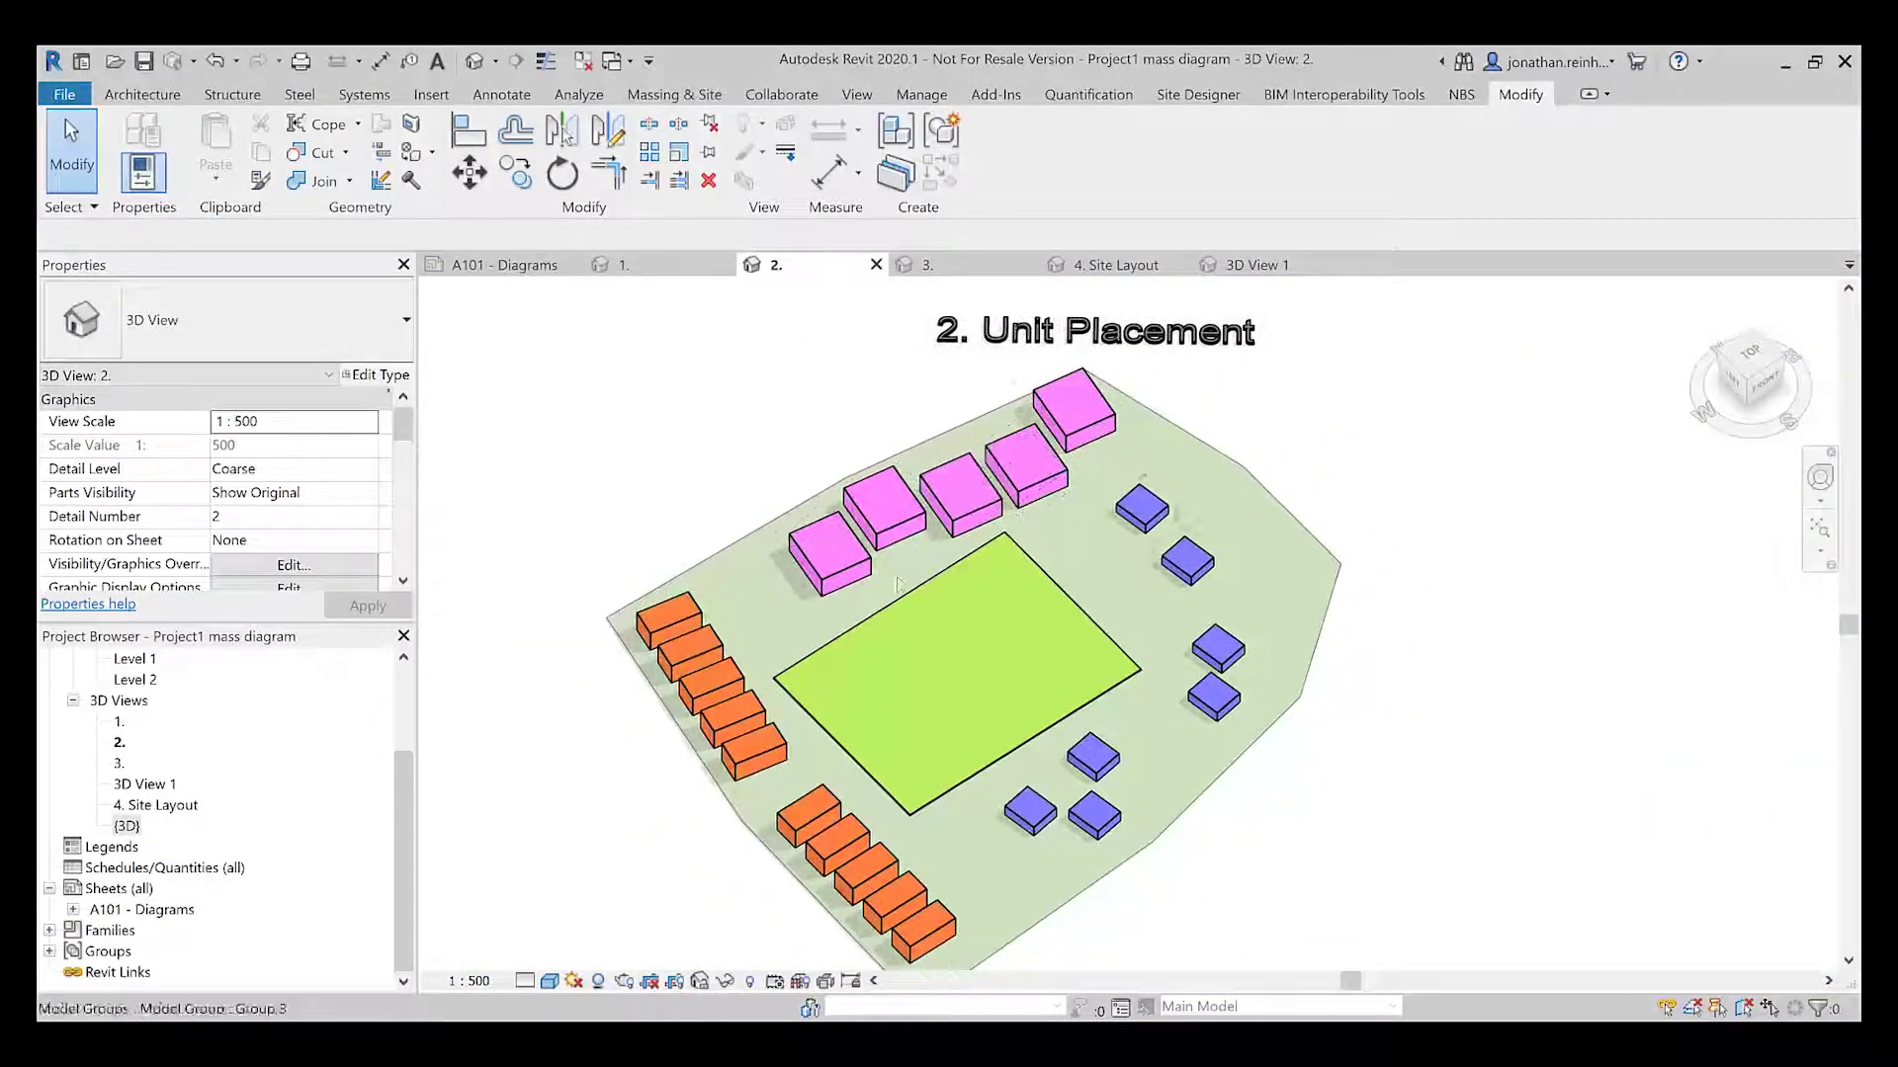
pyautogui.click(1028, 744)
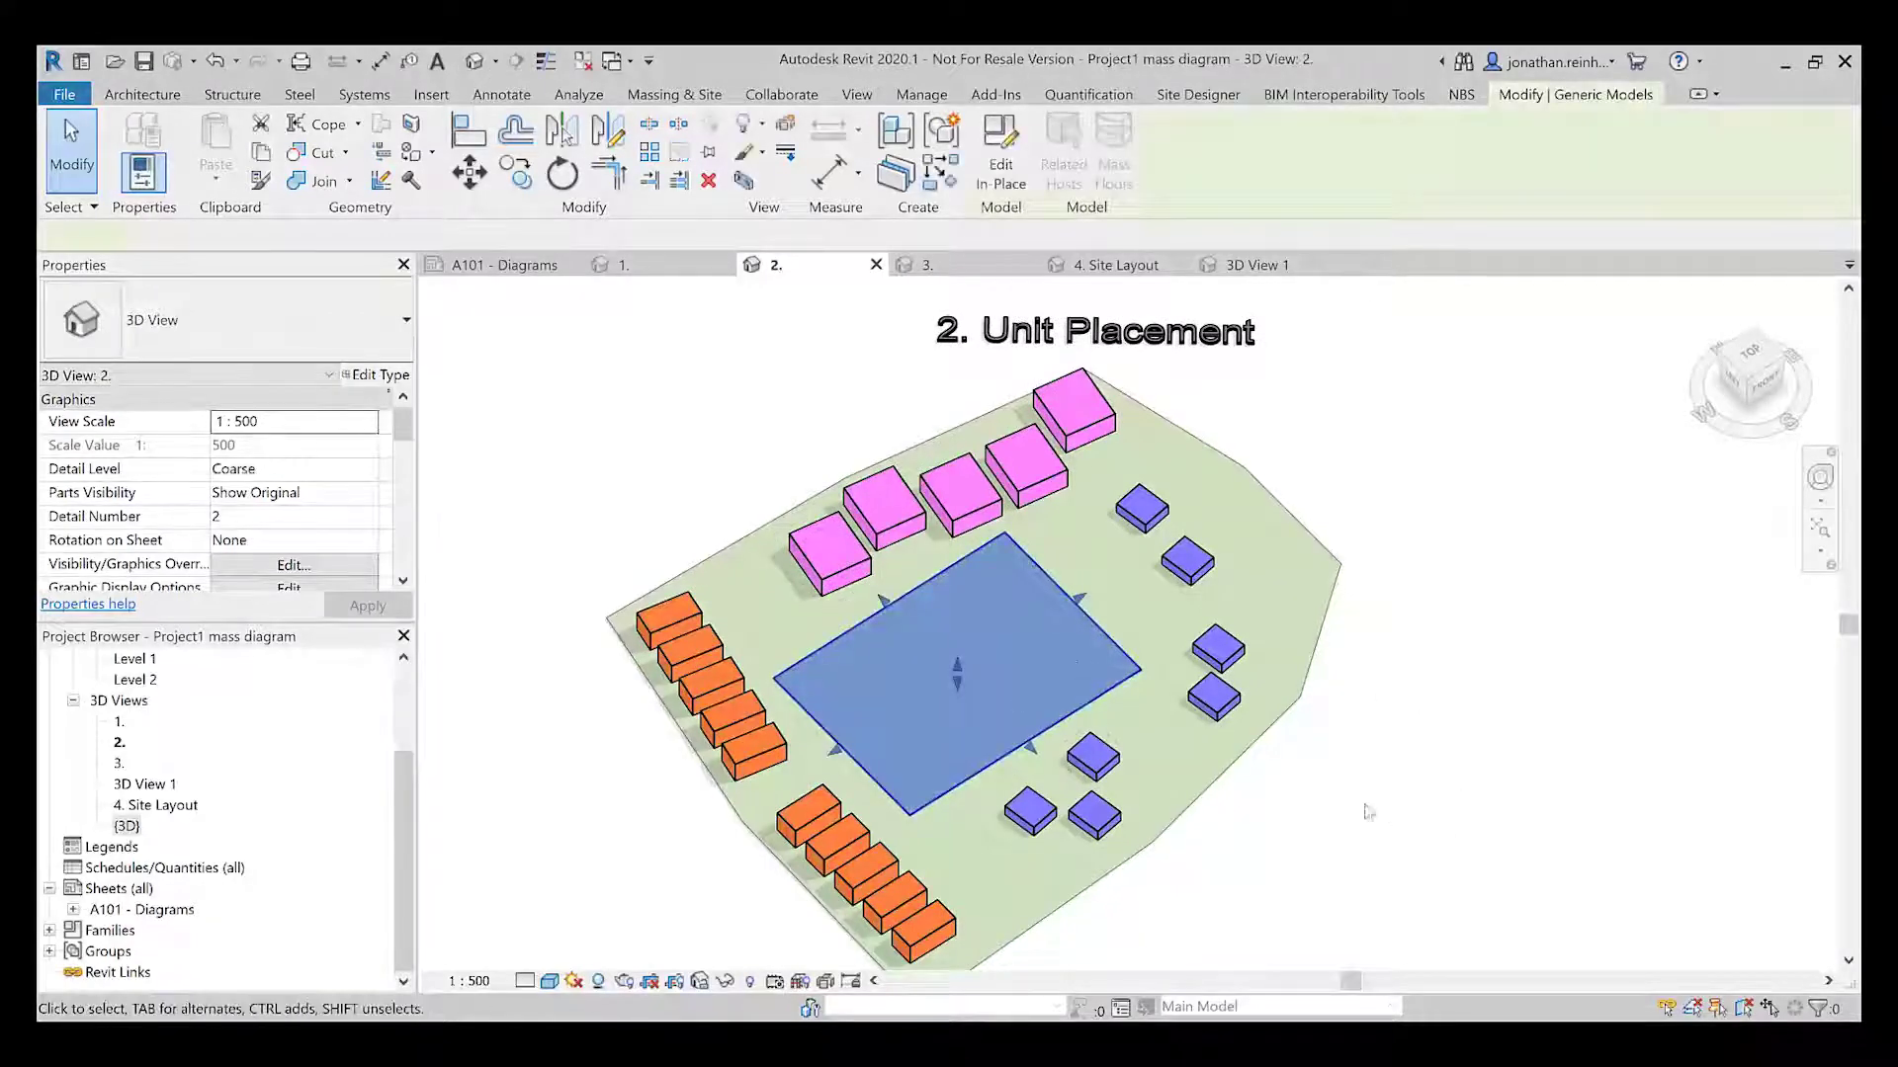
pyautogui.click(1371, 719)
pyautogui.moveTo(1360, 775); pyautogui.dragTo(1359, 747, button='middle')
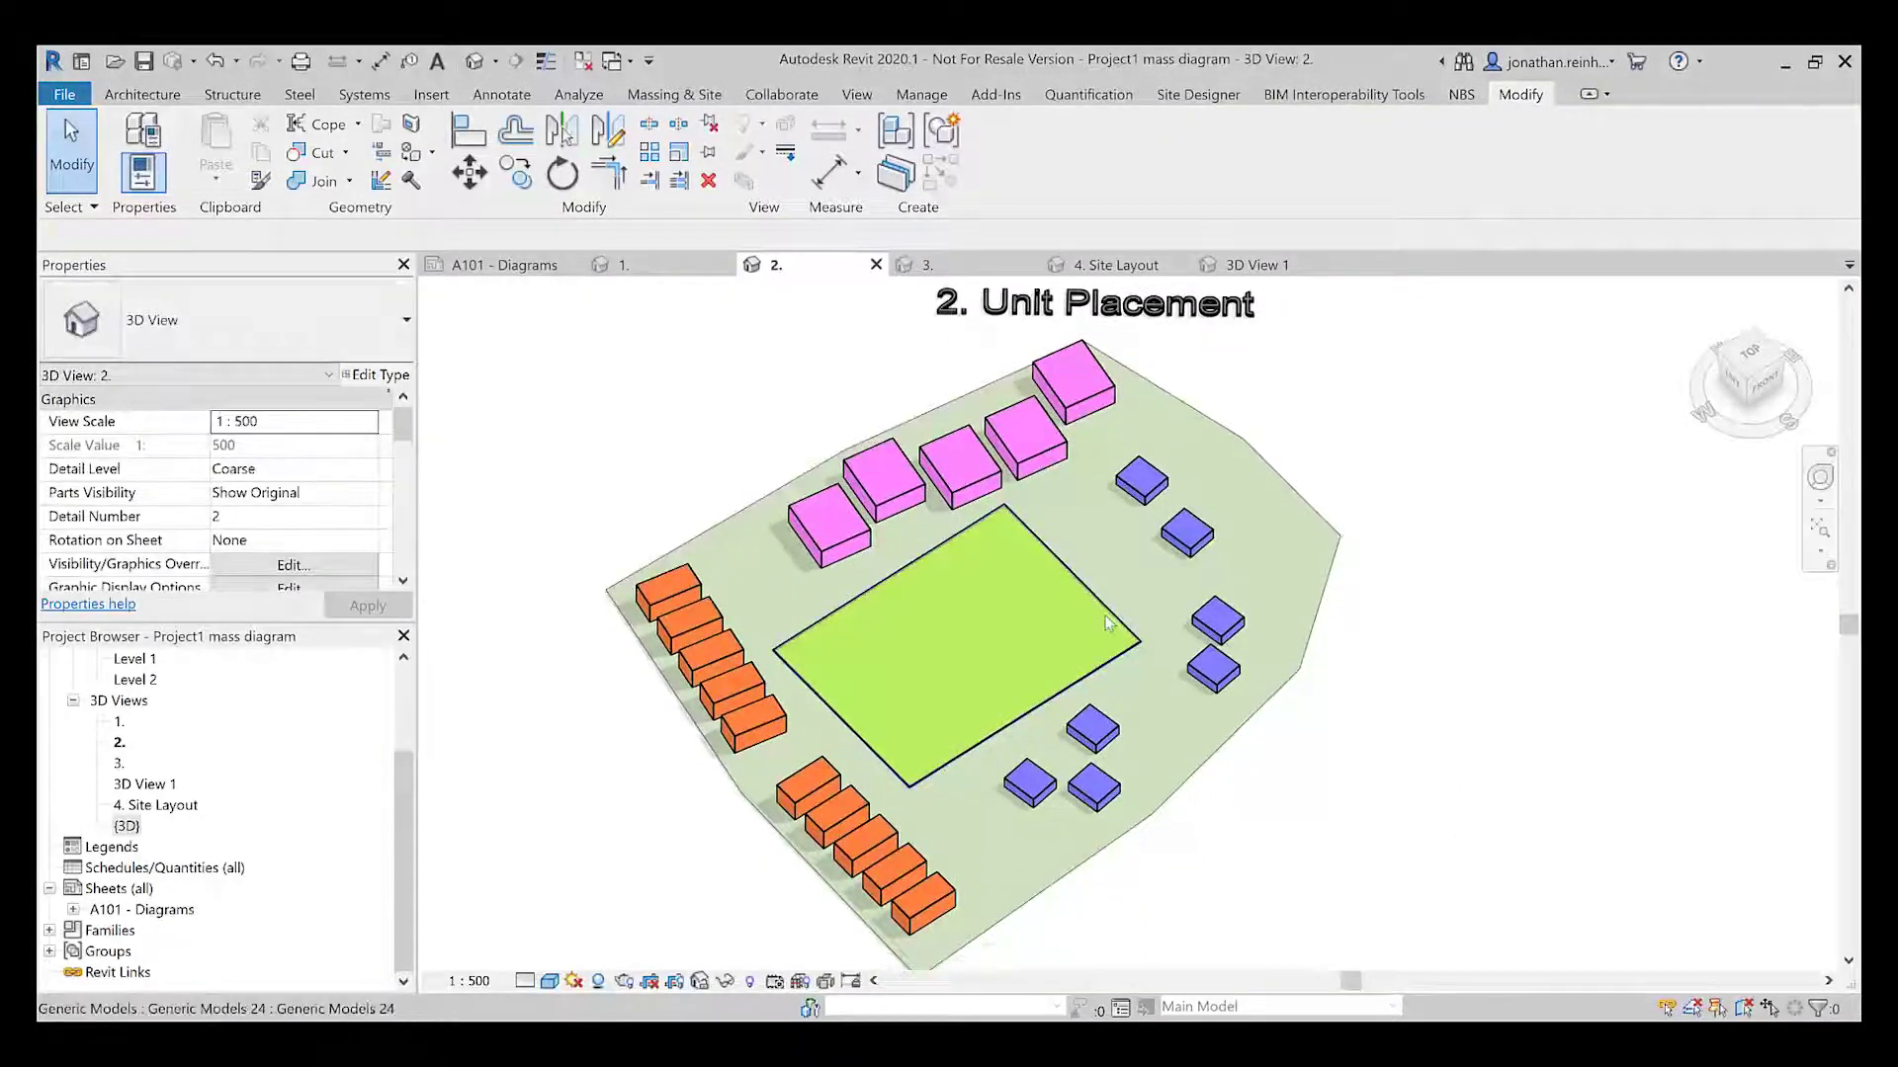
pyautogui.click(1108, 623)
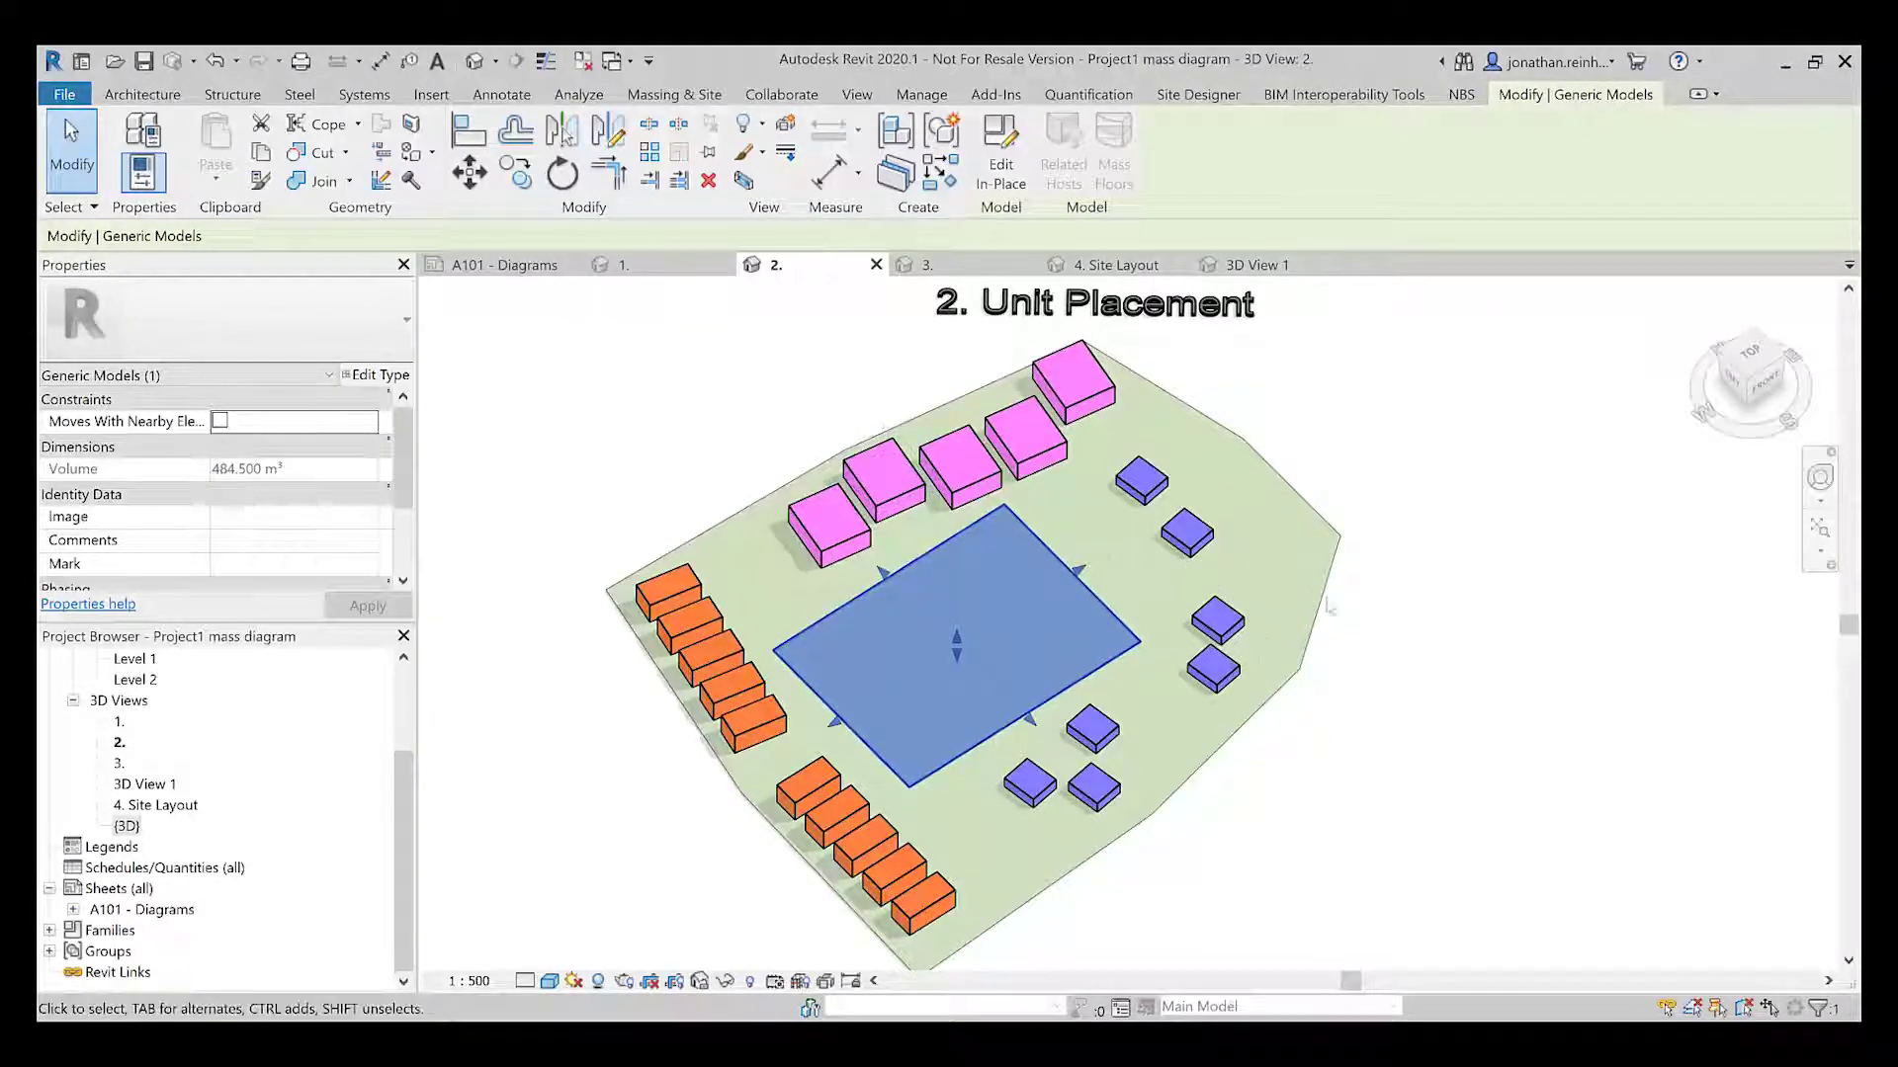
pyautogui.click(1507, 415)
# Open 3D view 3. and examine how the pink, orange and blue units are arranged around the green area
pyautogui.click(979, 264)
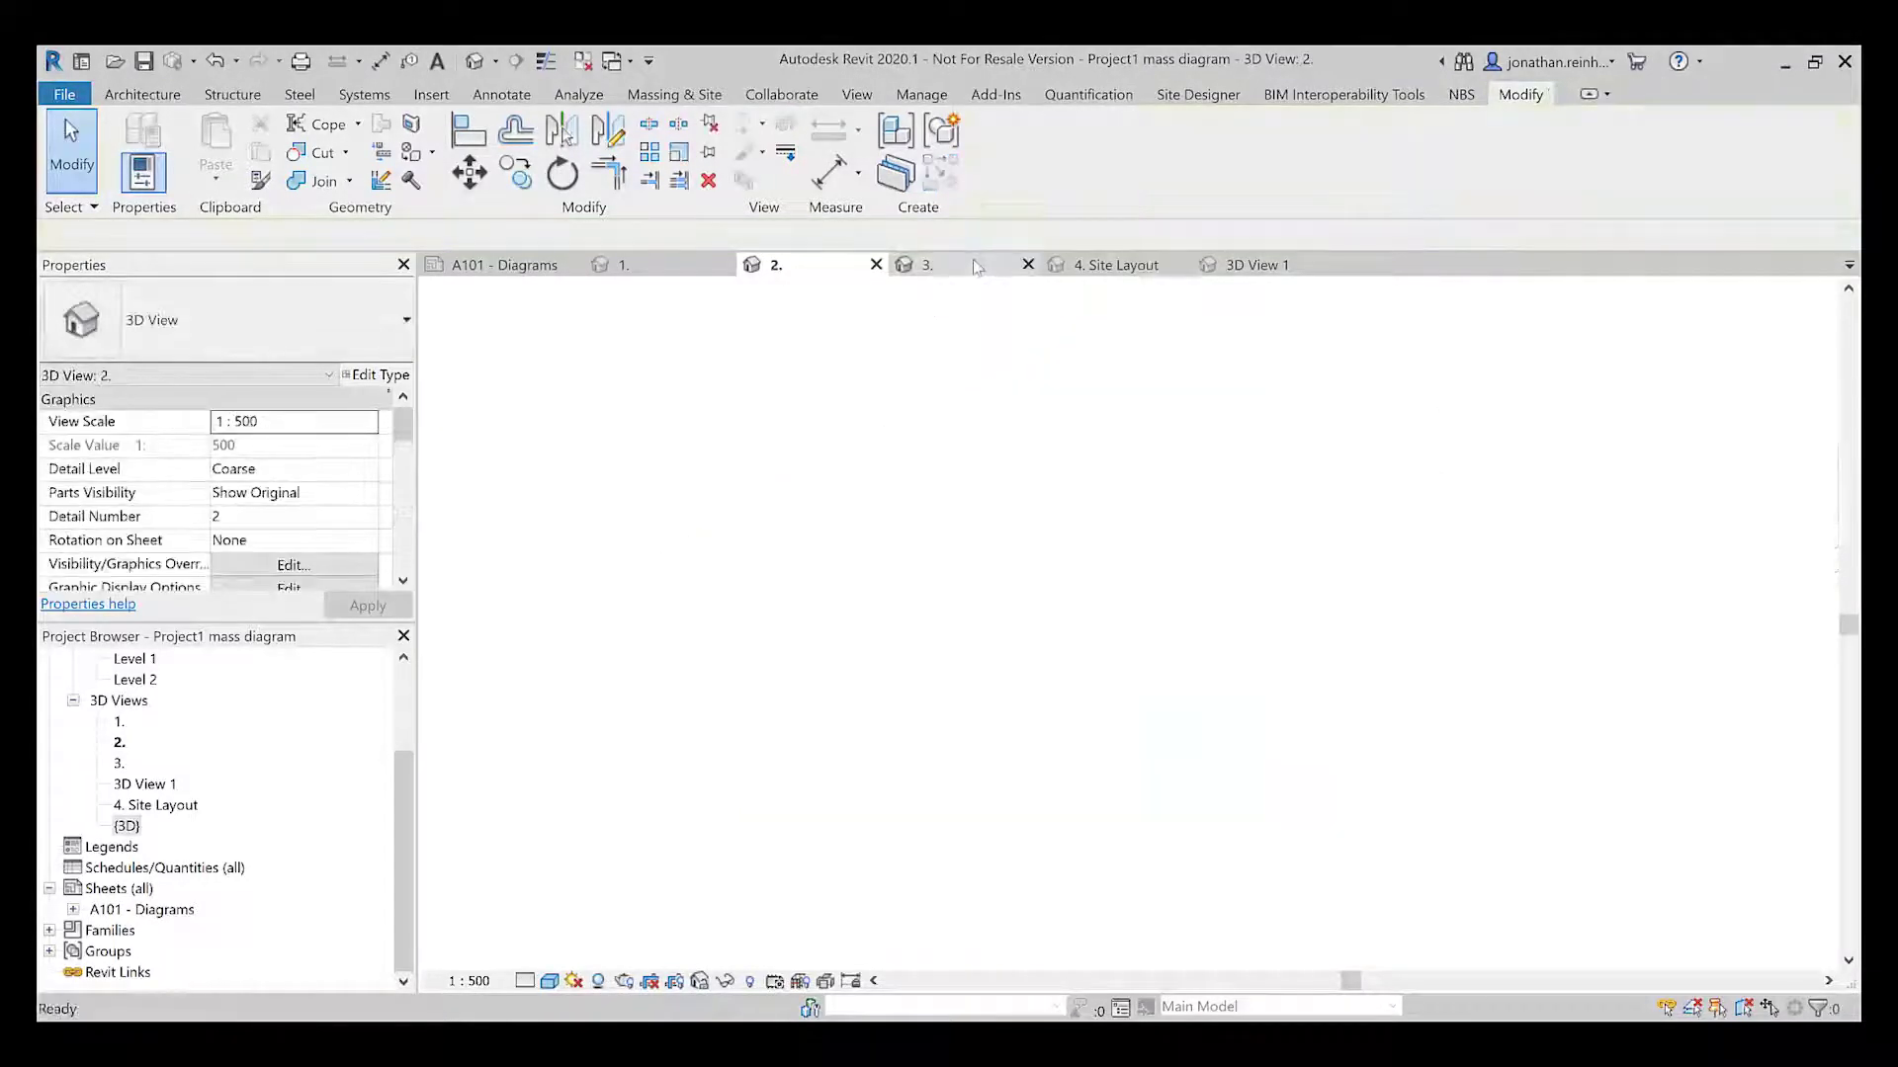
pyautogui.scroll(4, 1242, 665)
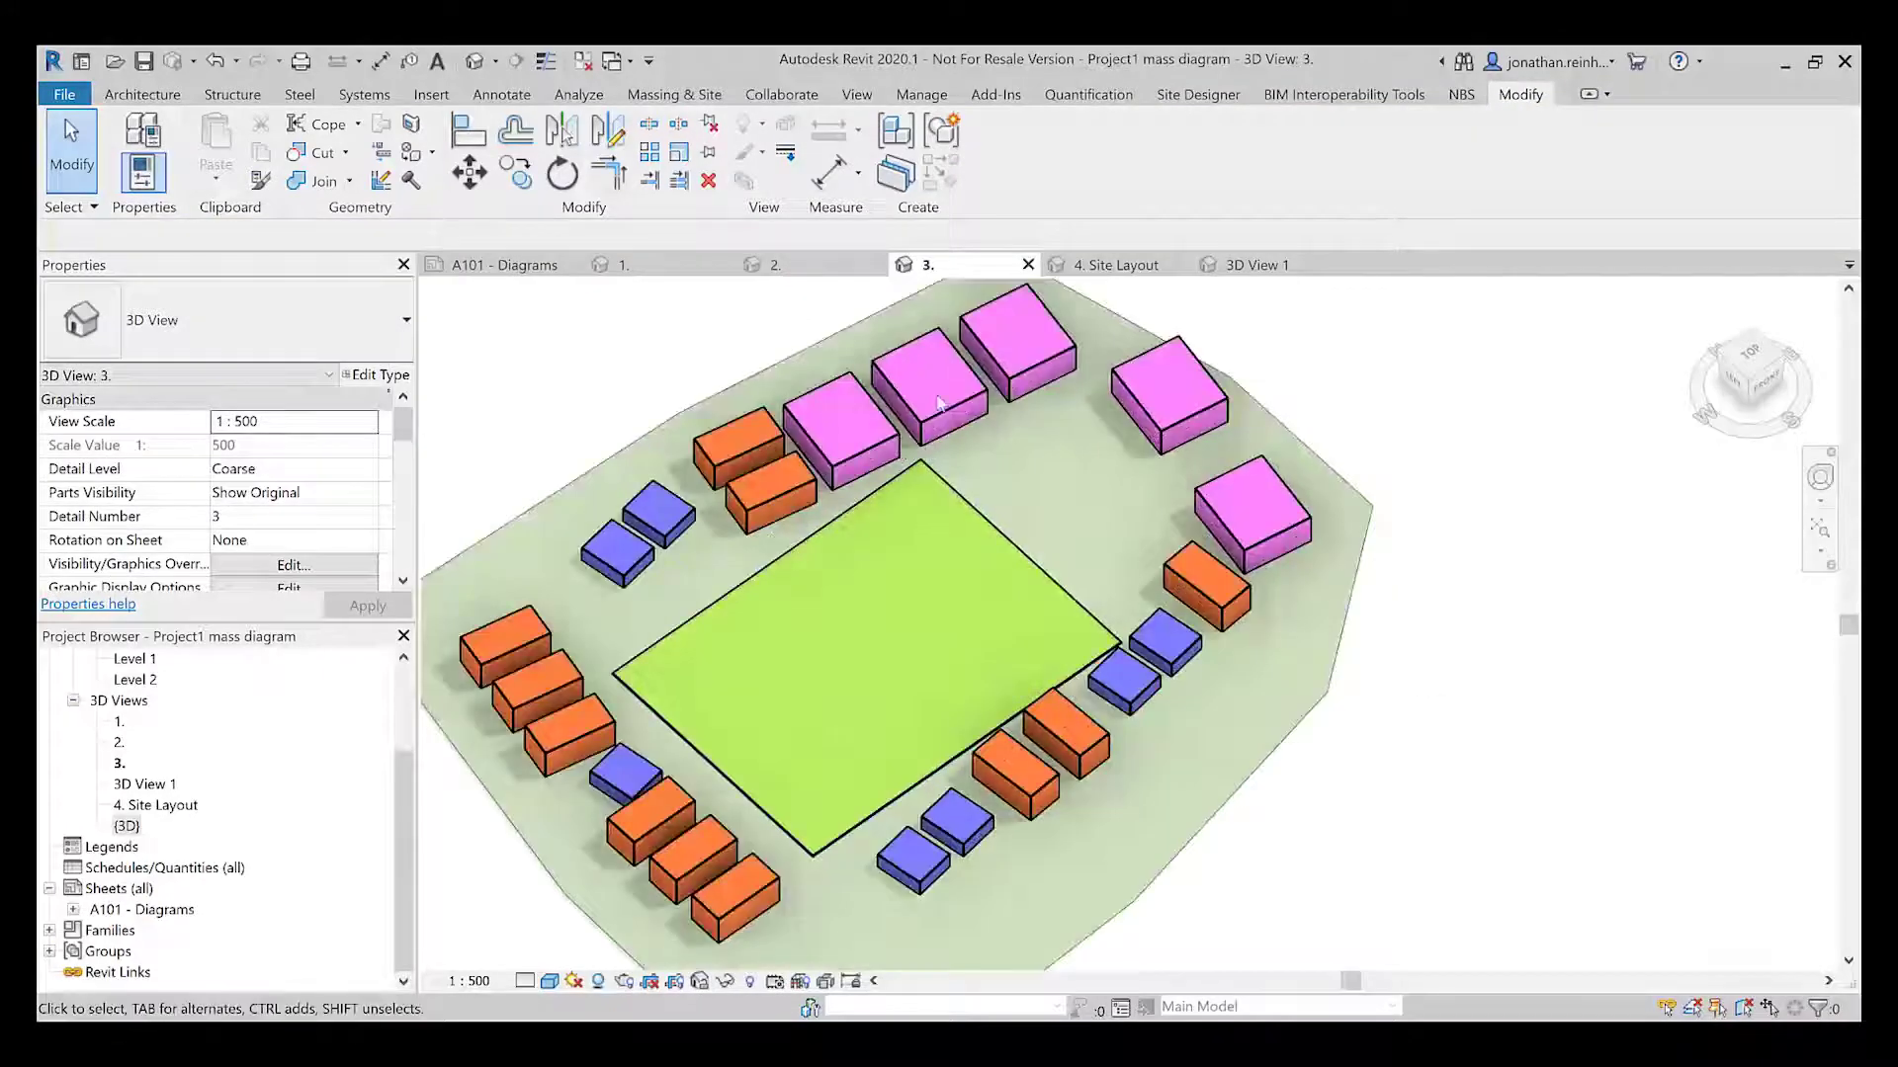
pyautogui.click(947, 423)
pyautogui.moveTo(1317, 796); pyautogui.dragTo(1360, 767, button='middle')
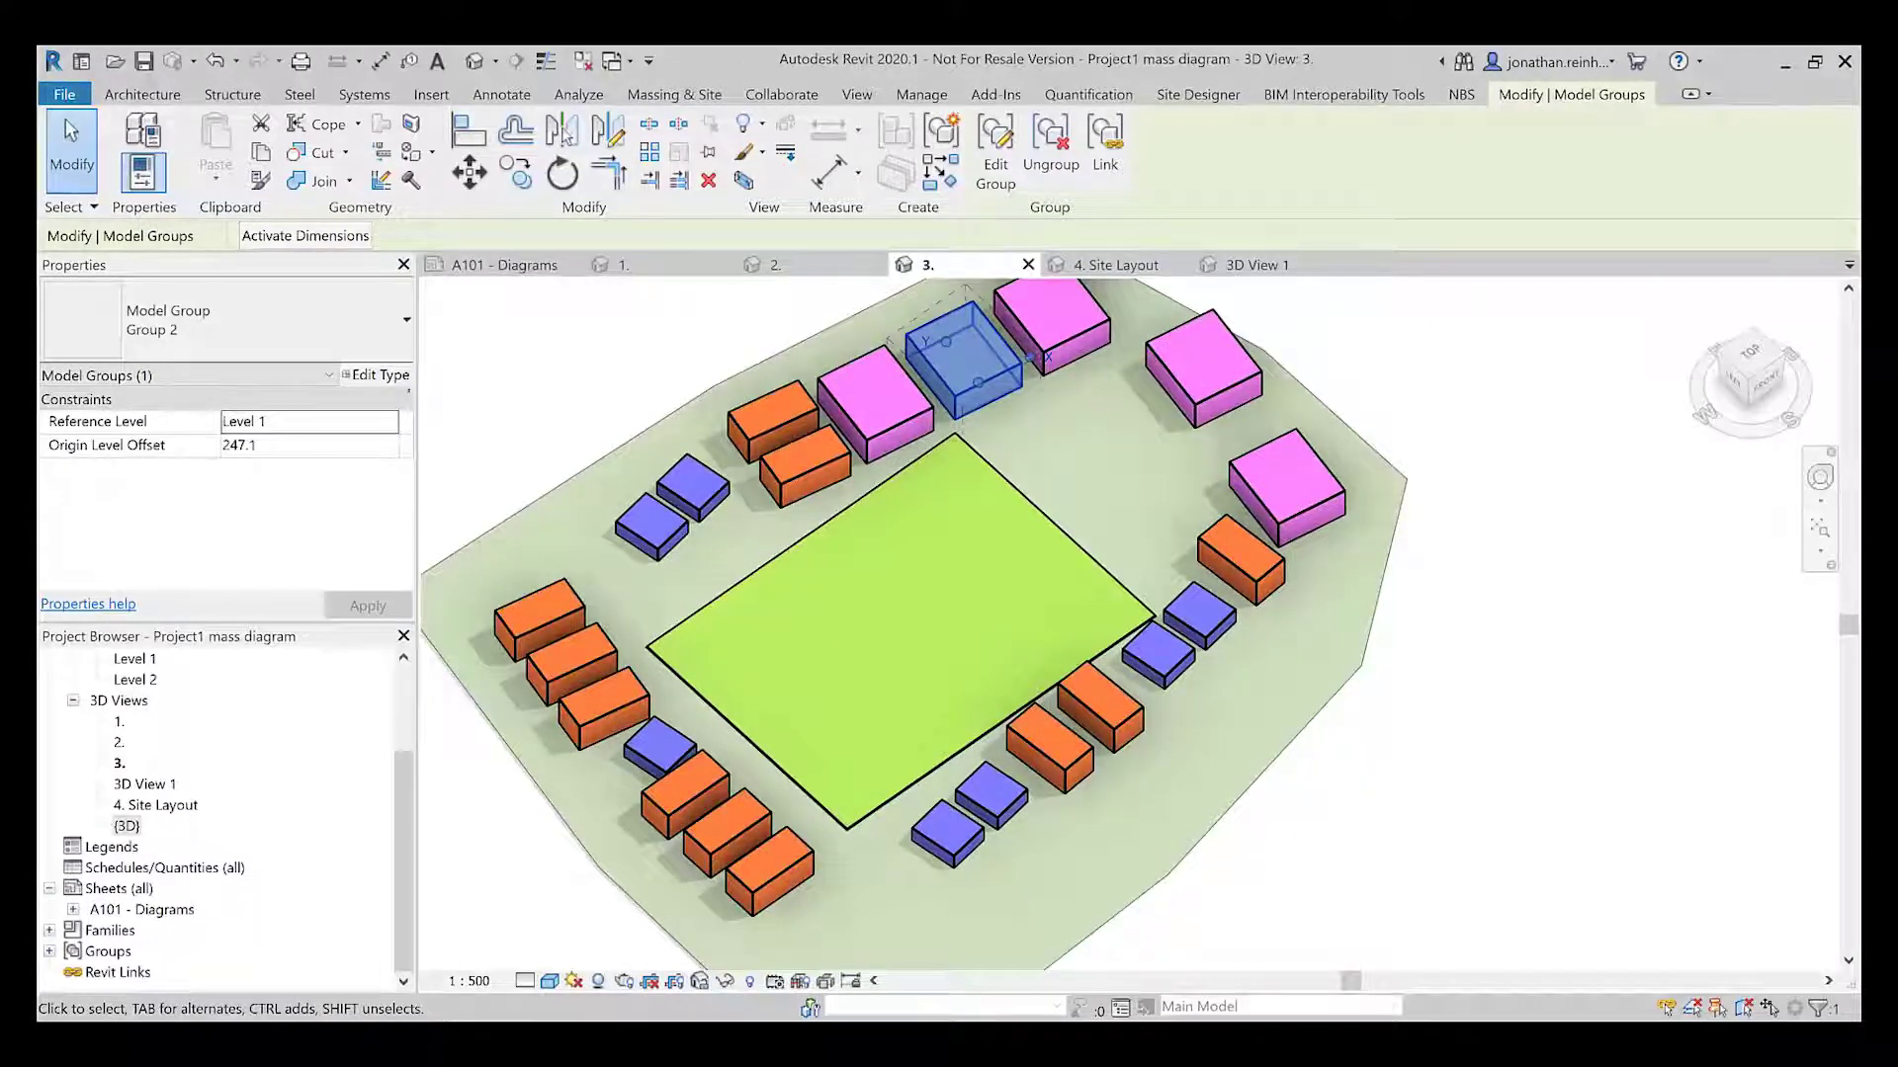
pyautogui.click(1605, 724)
pyautogui.scroll(-1, 1162, 740)
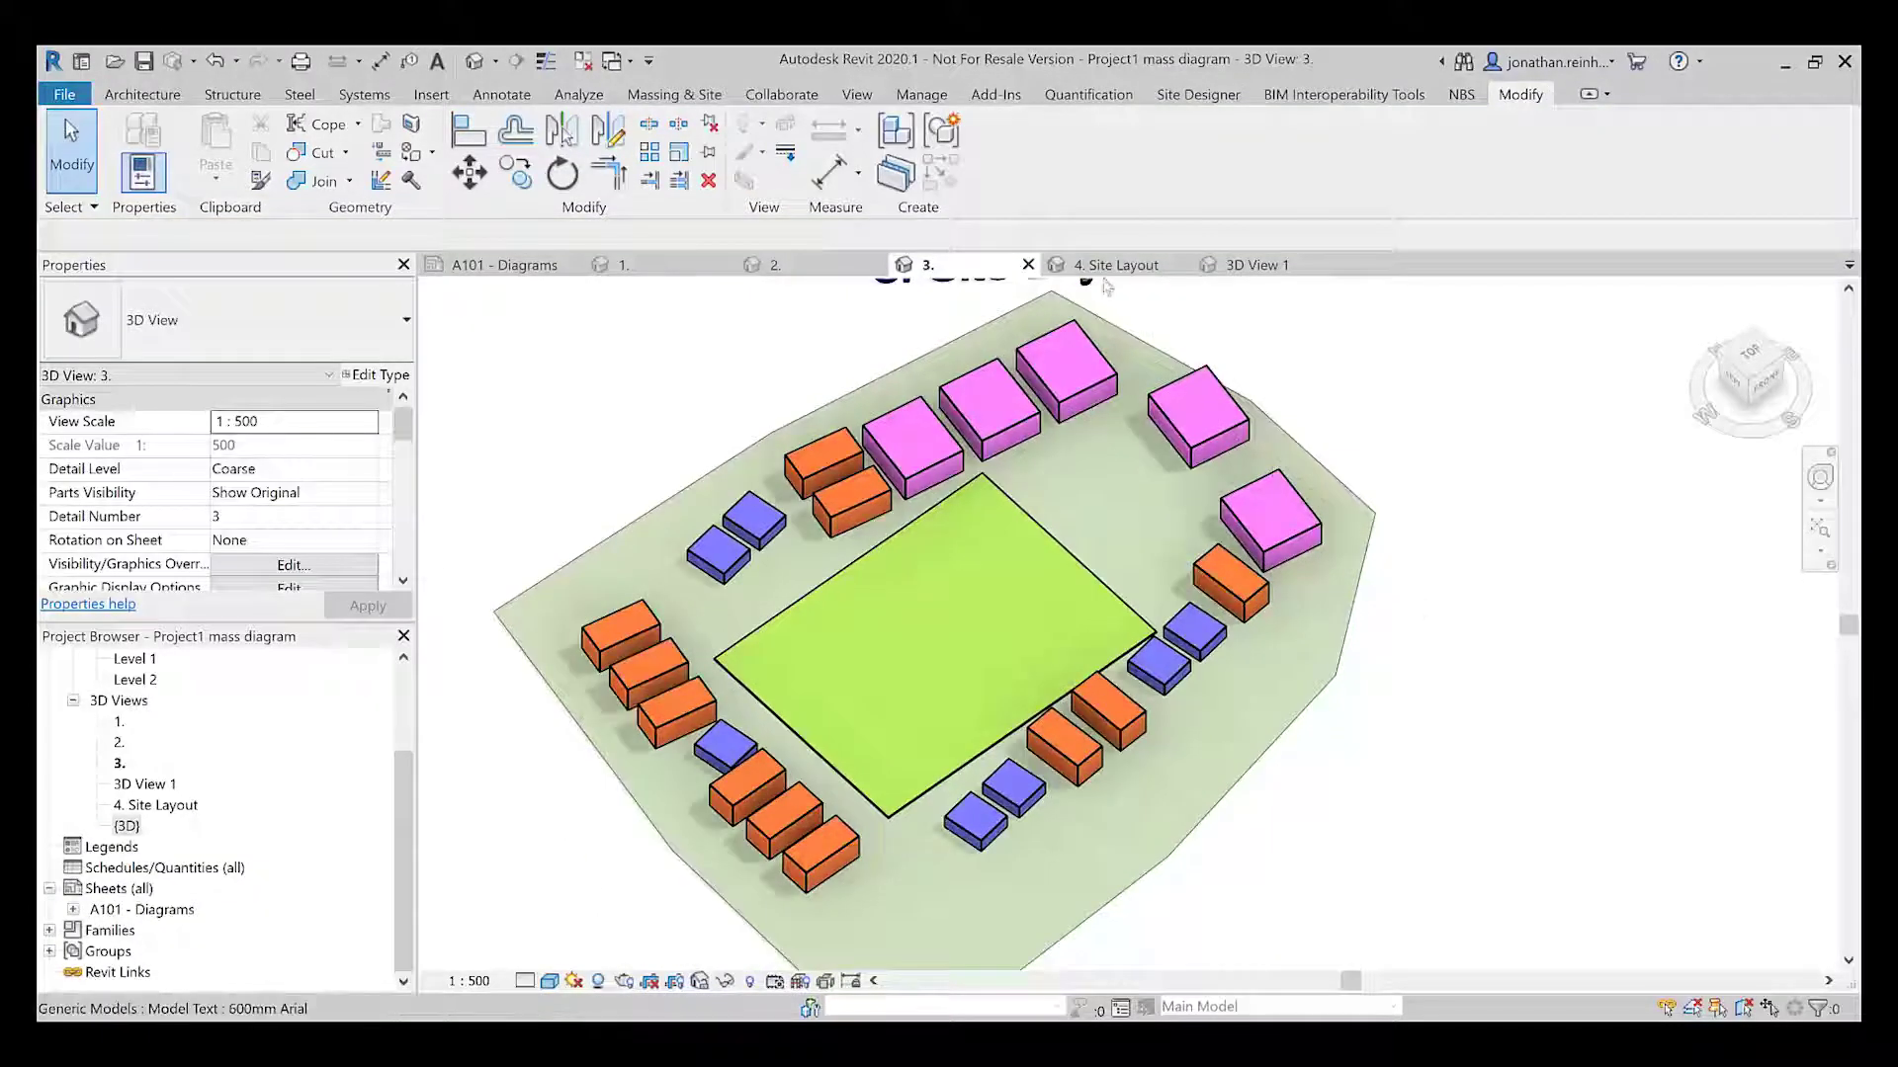
# Open the 4. Site Layout view and examine the units, trees and cars around the reshaped green area
pyautogui.click(1107, 266)
pyautogui.scroll(3, 957, 561)
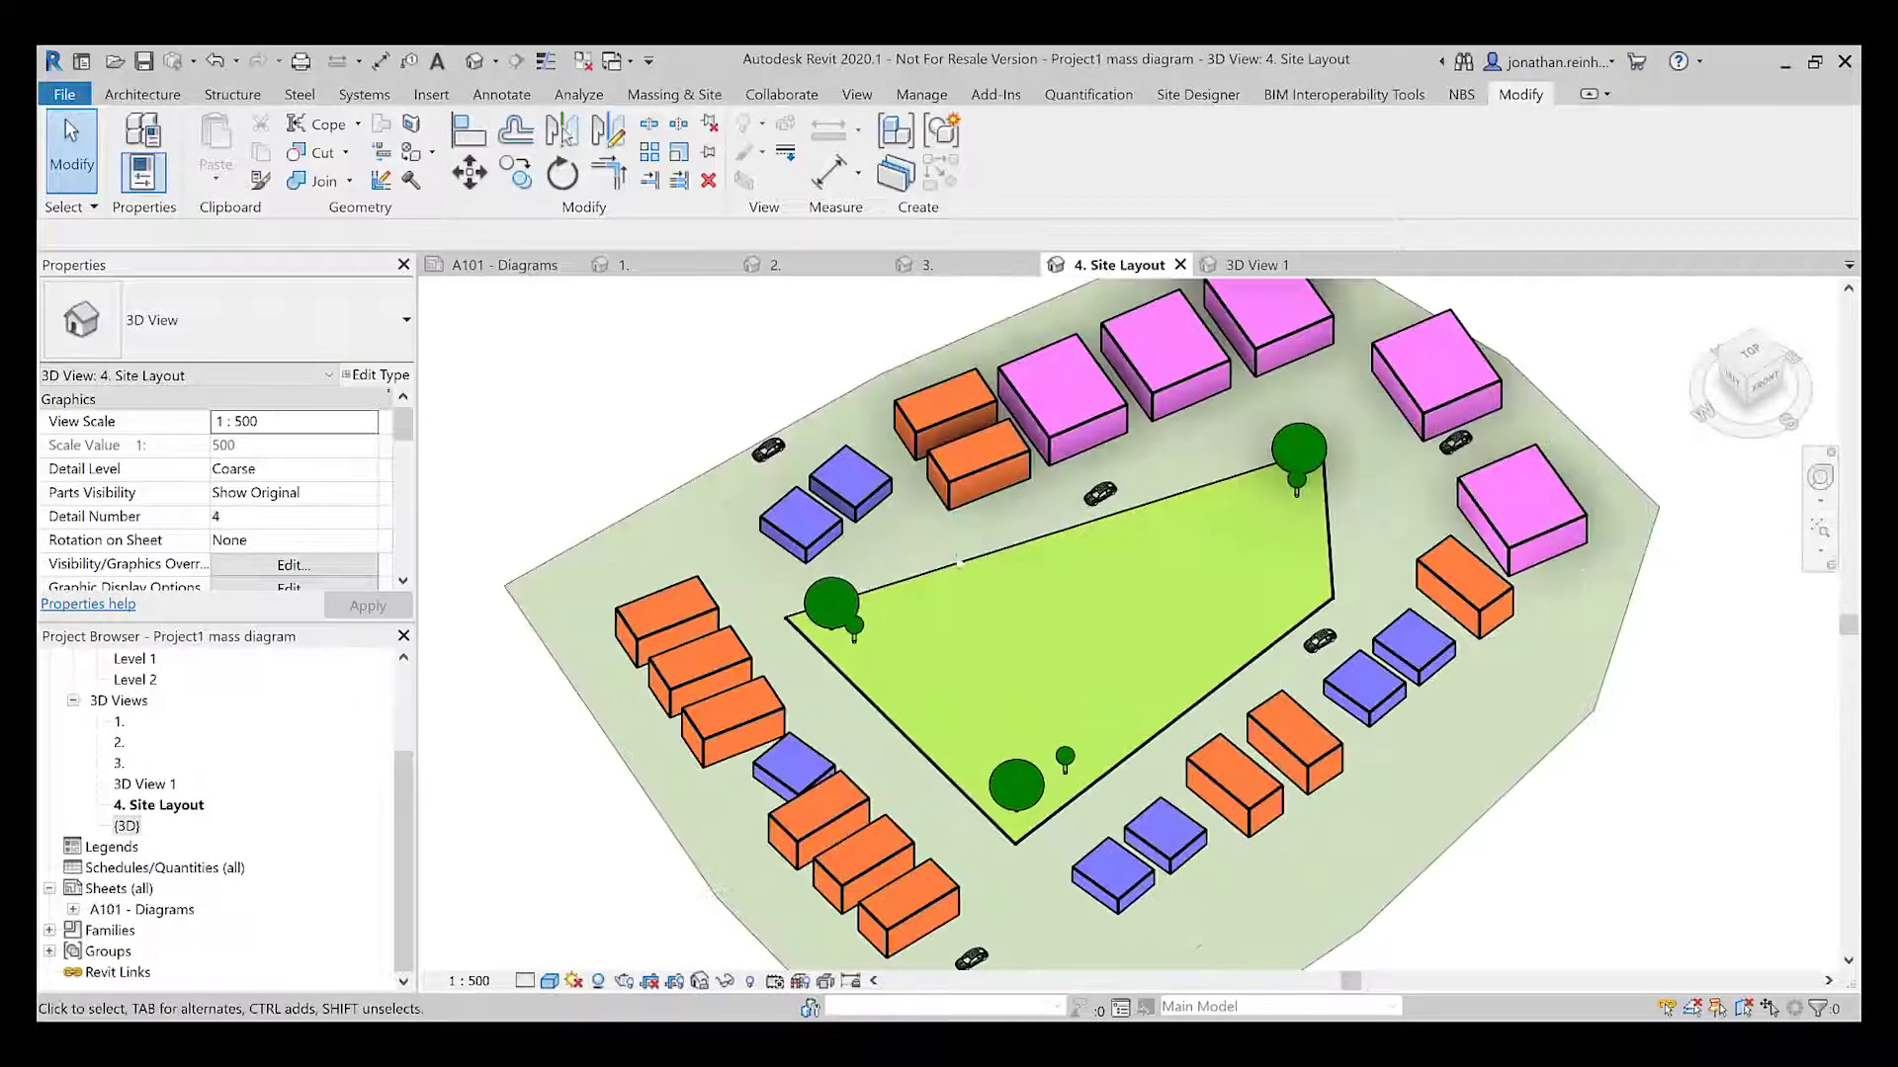
pyautogui.scroll(5, 958, 562)
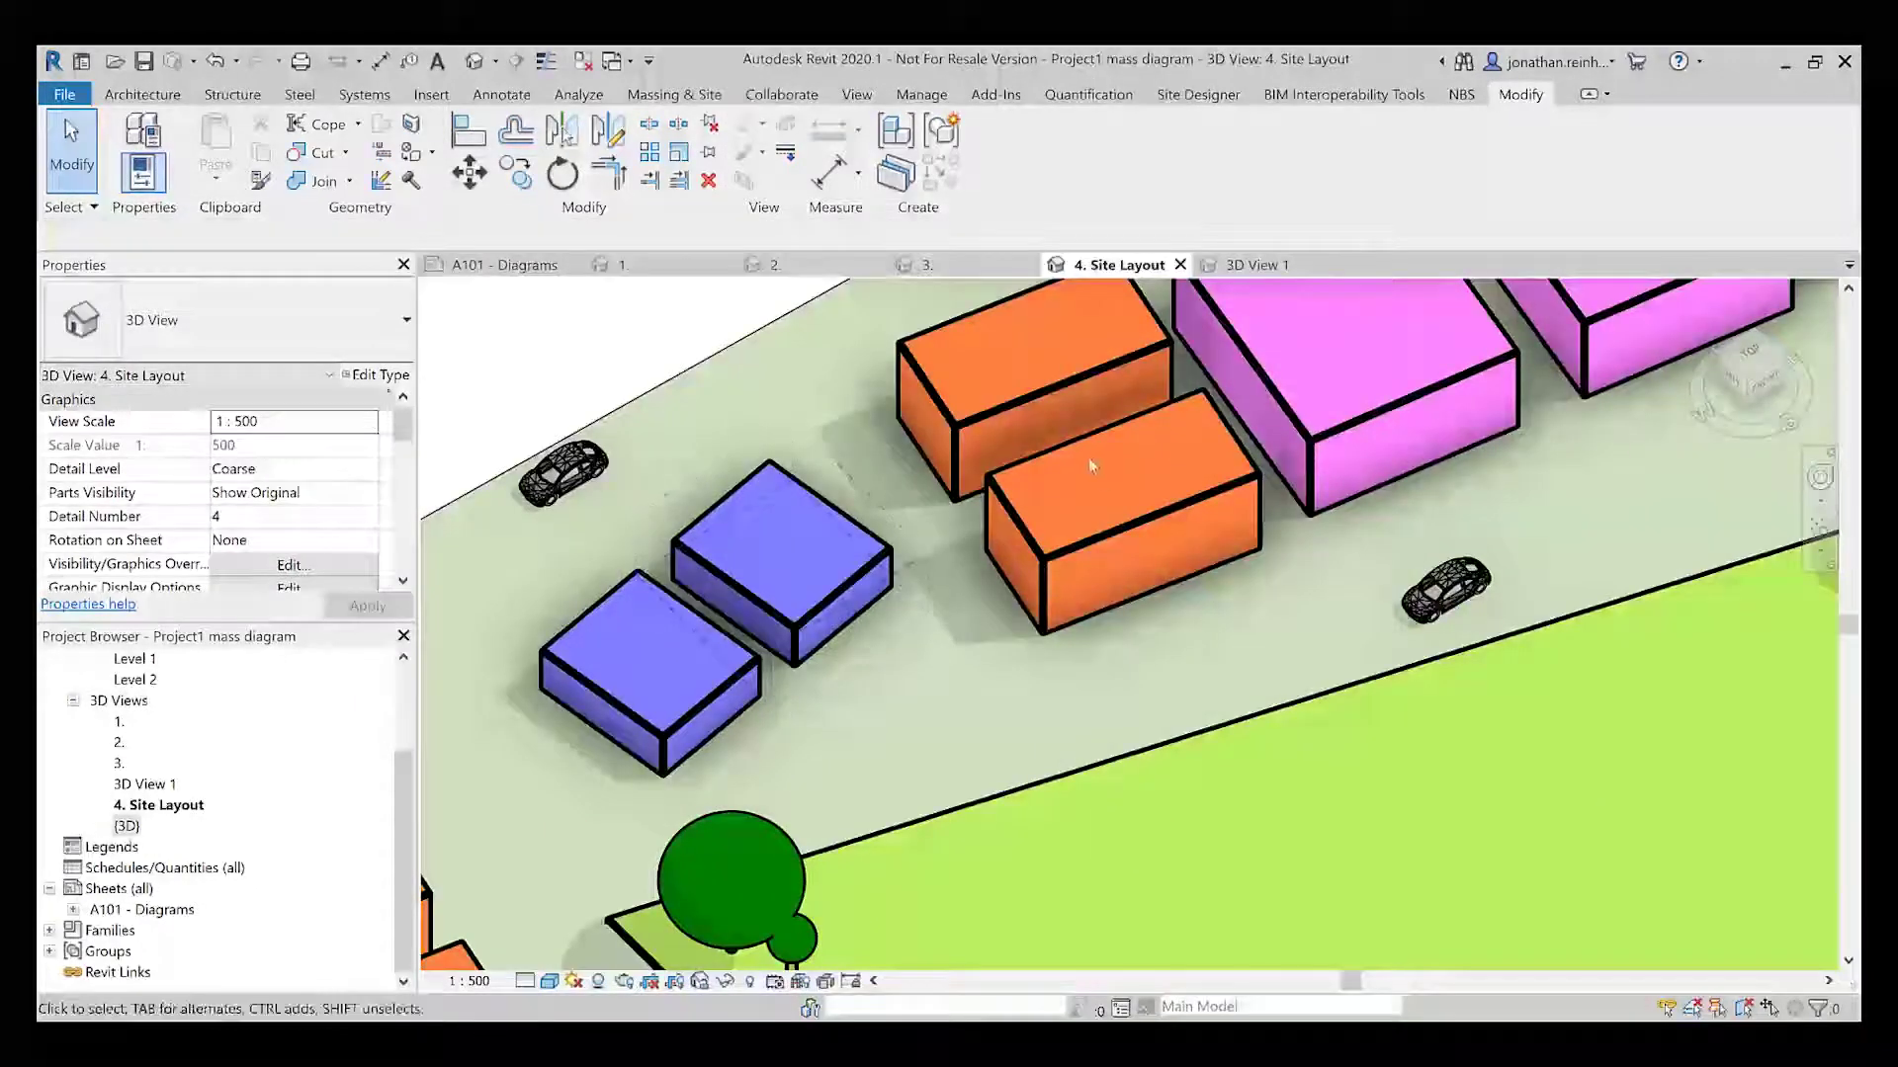
# Inspect the large tree at the green area's corner by selecting it, then clear the selection and review the whole site
pyautogui.scroll(-4, 1091, 466)
pyautogui.click(1157, 474)
pyautogui.scroll(5, 678, 720)
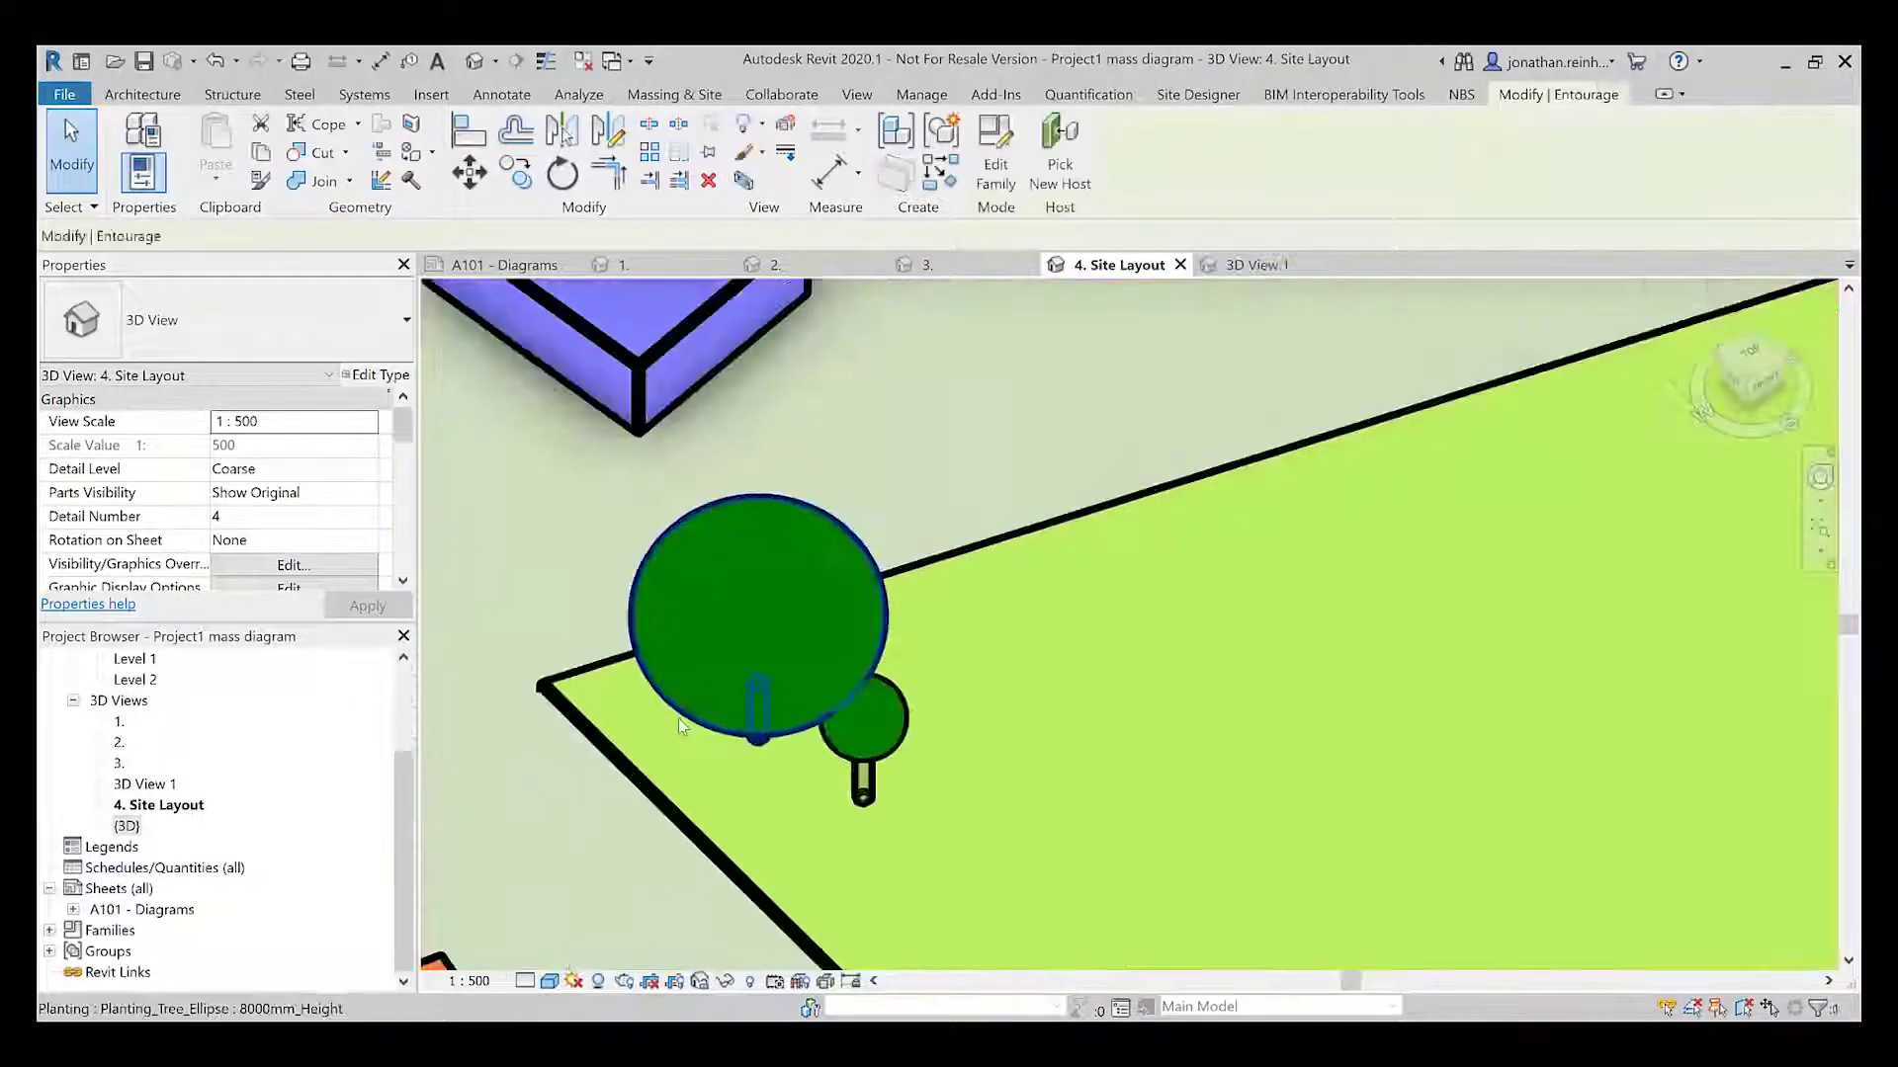
pyautogui.click(799, 609)
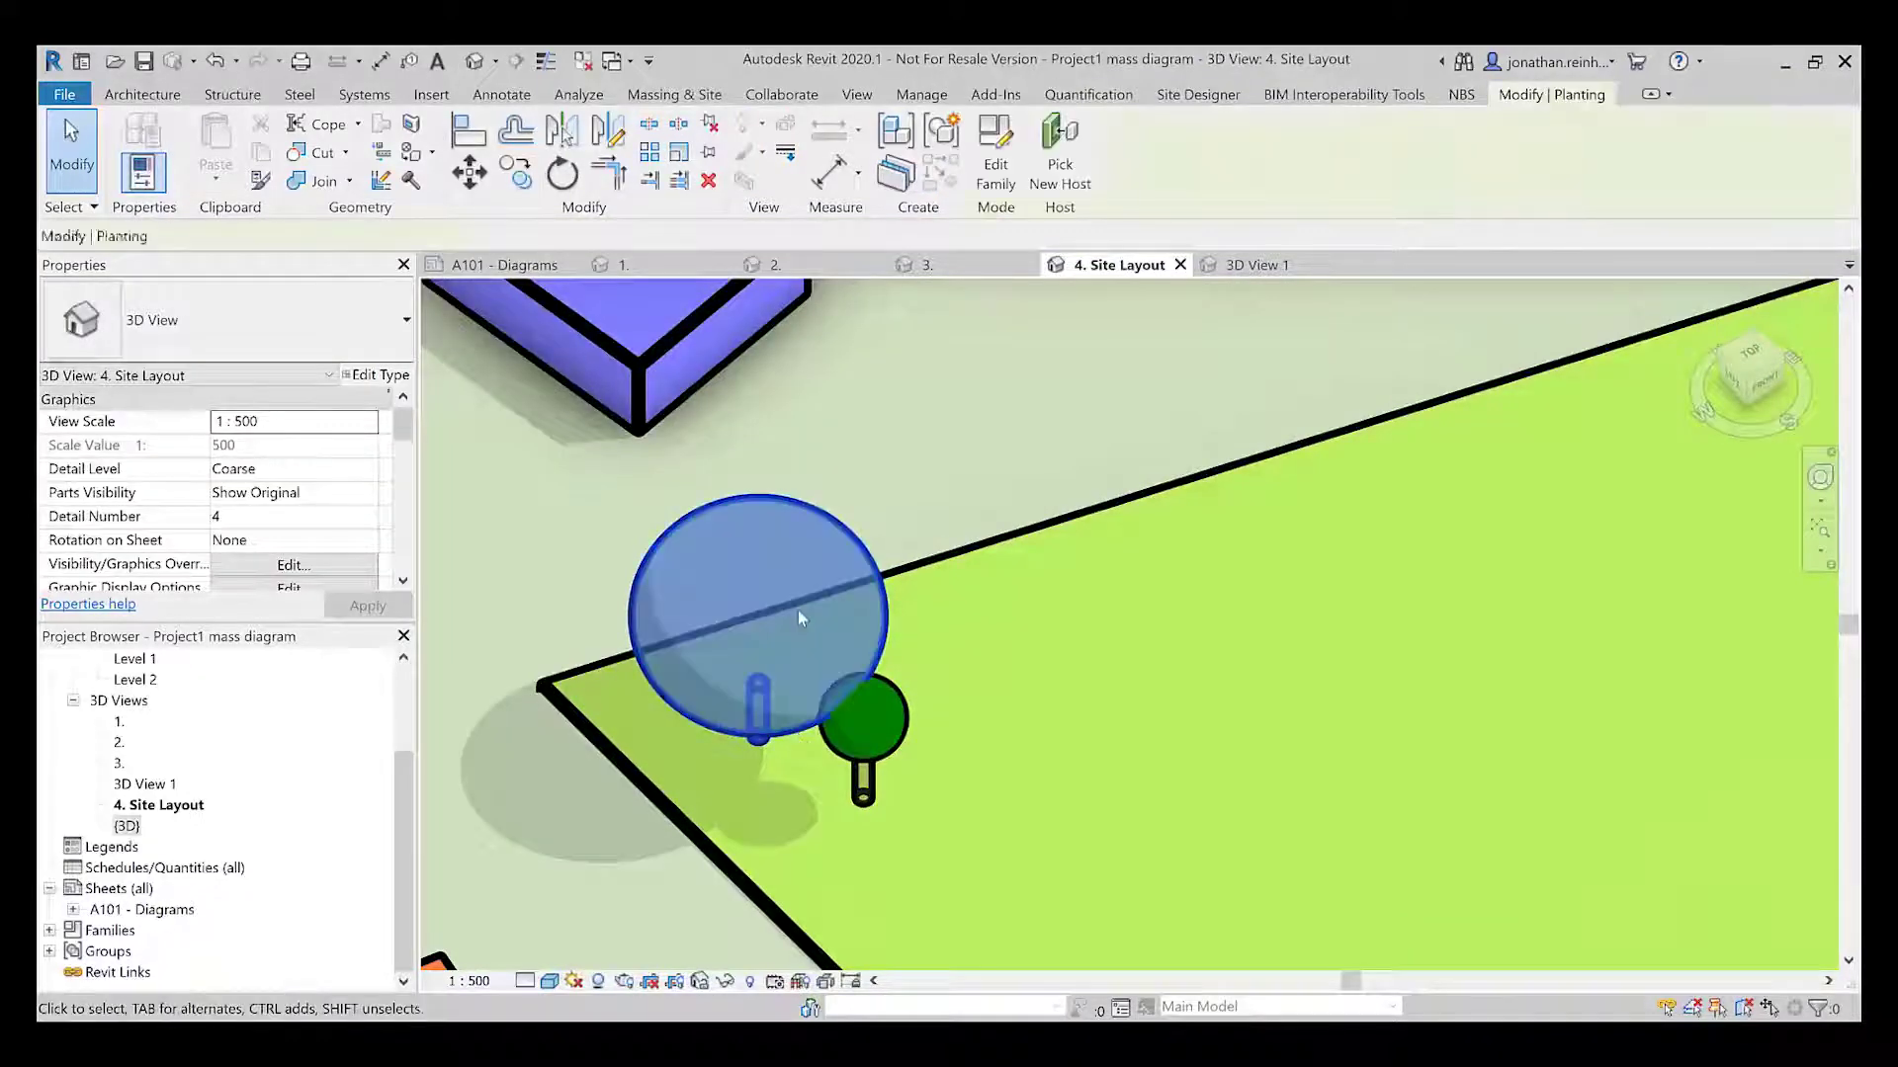
pyautogui.scroll(-4, 797, 609)
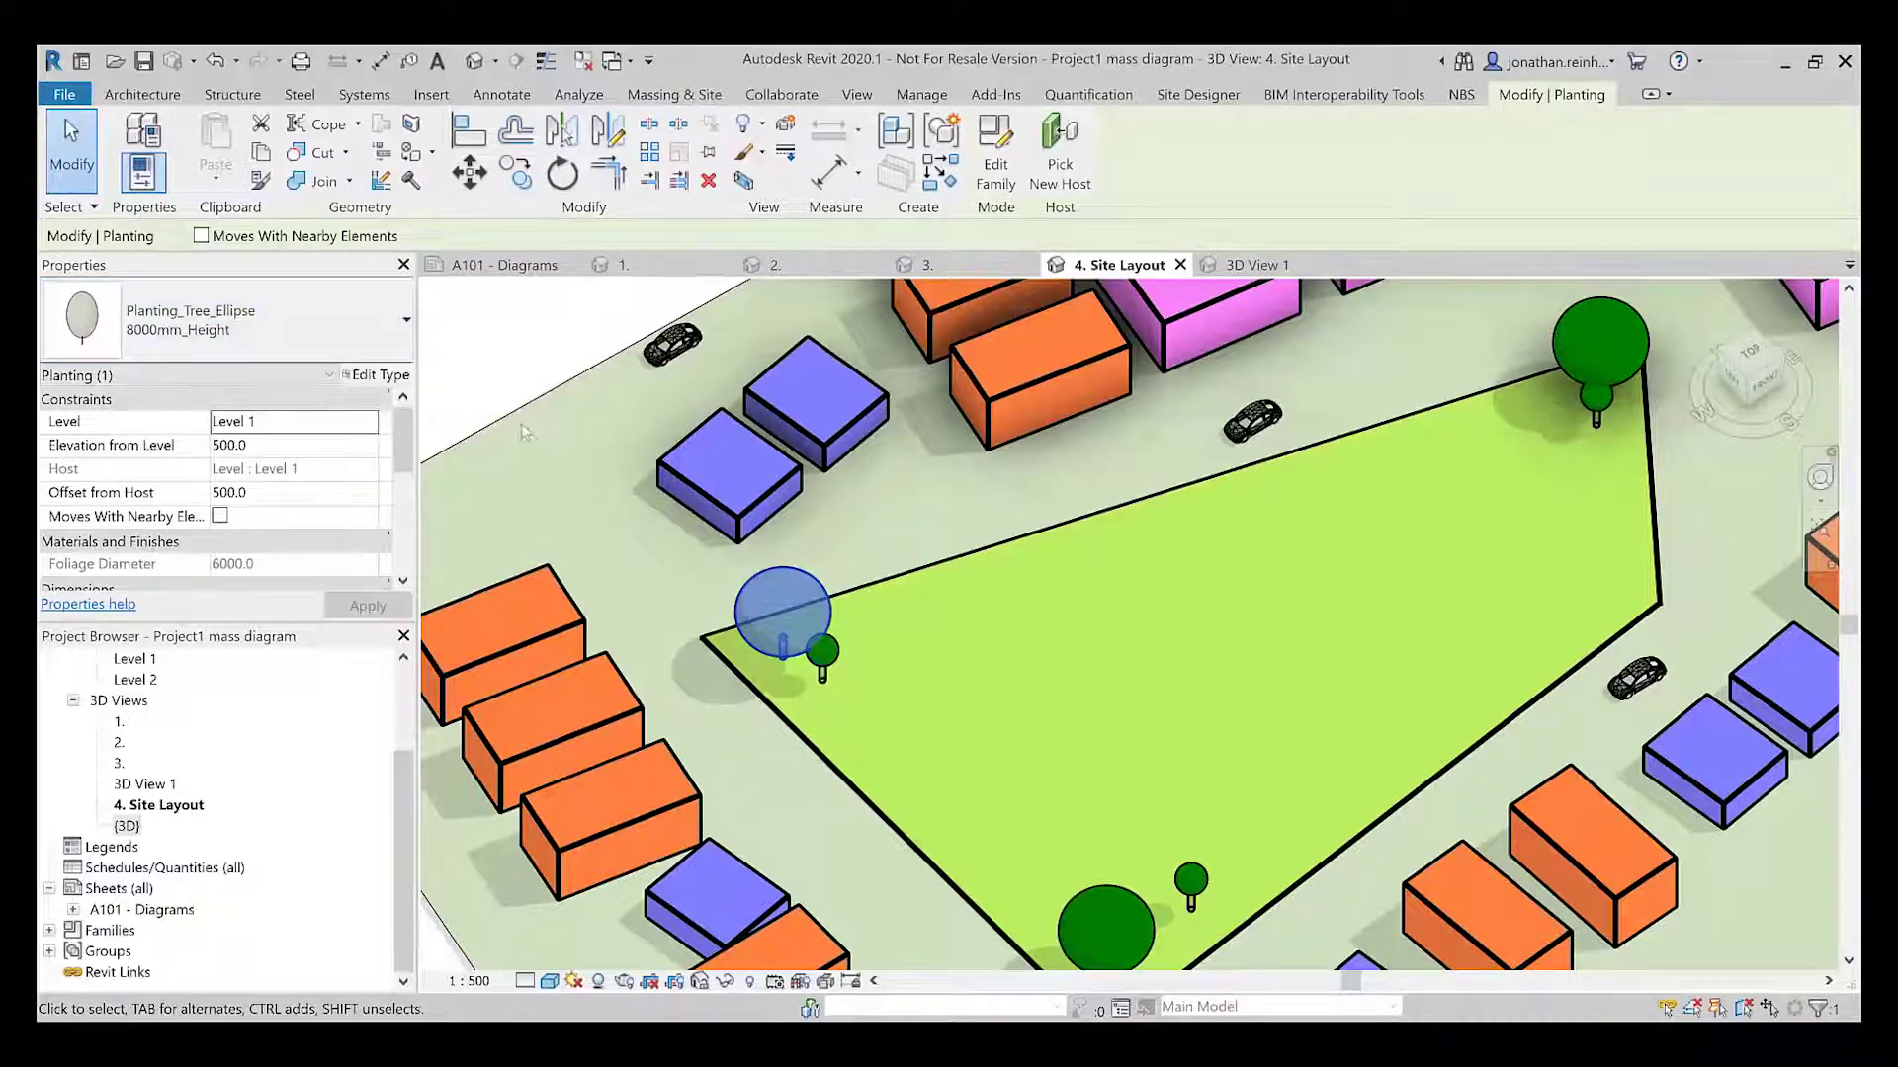
pyautogui.scroll(-2, 842, 666)
pyautogui.moveTo(1045, 696); pyautogui.dragTo(1033, 643, button='middle')
pyautogui.press('Escape')
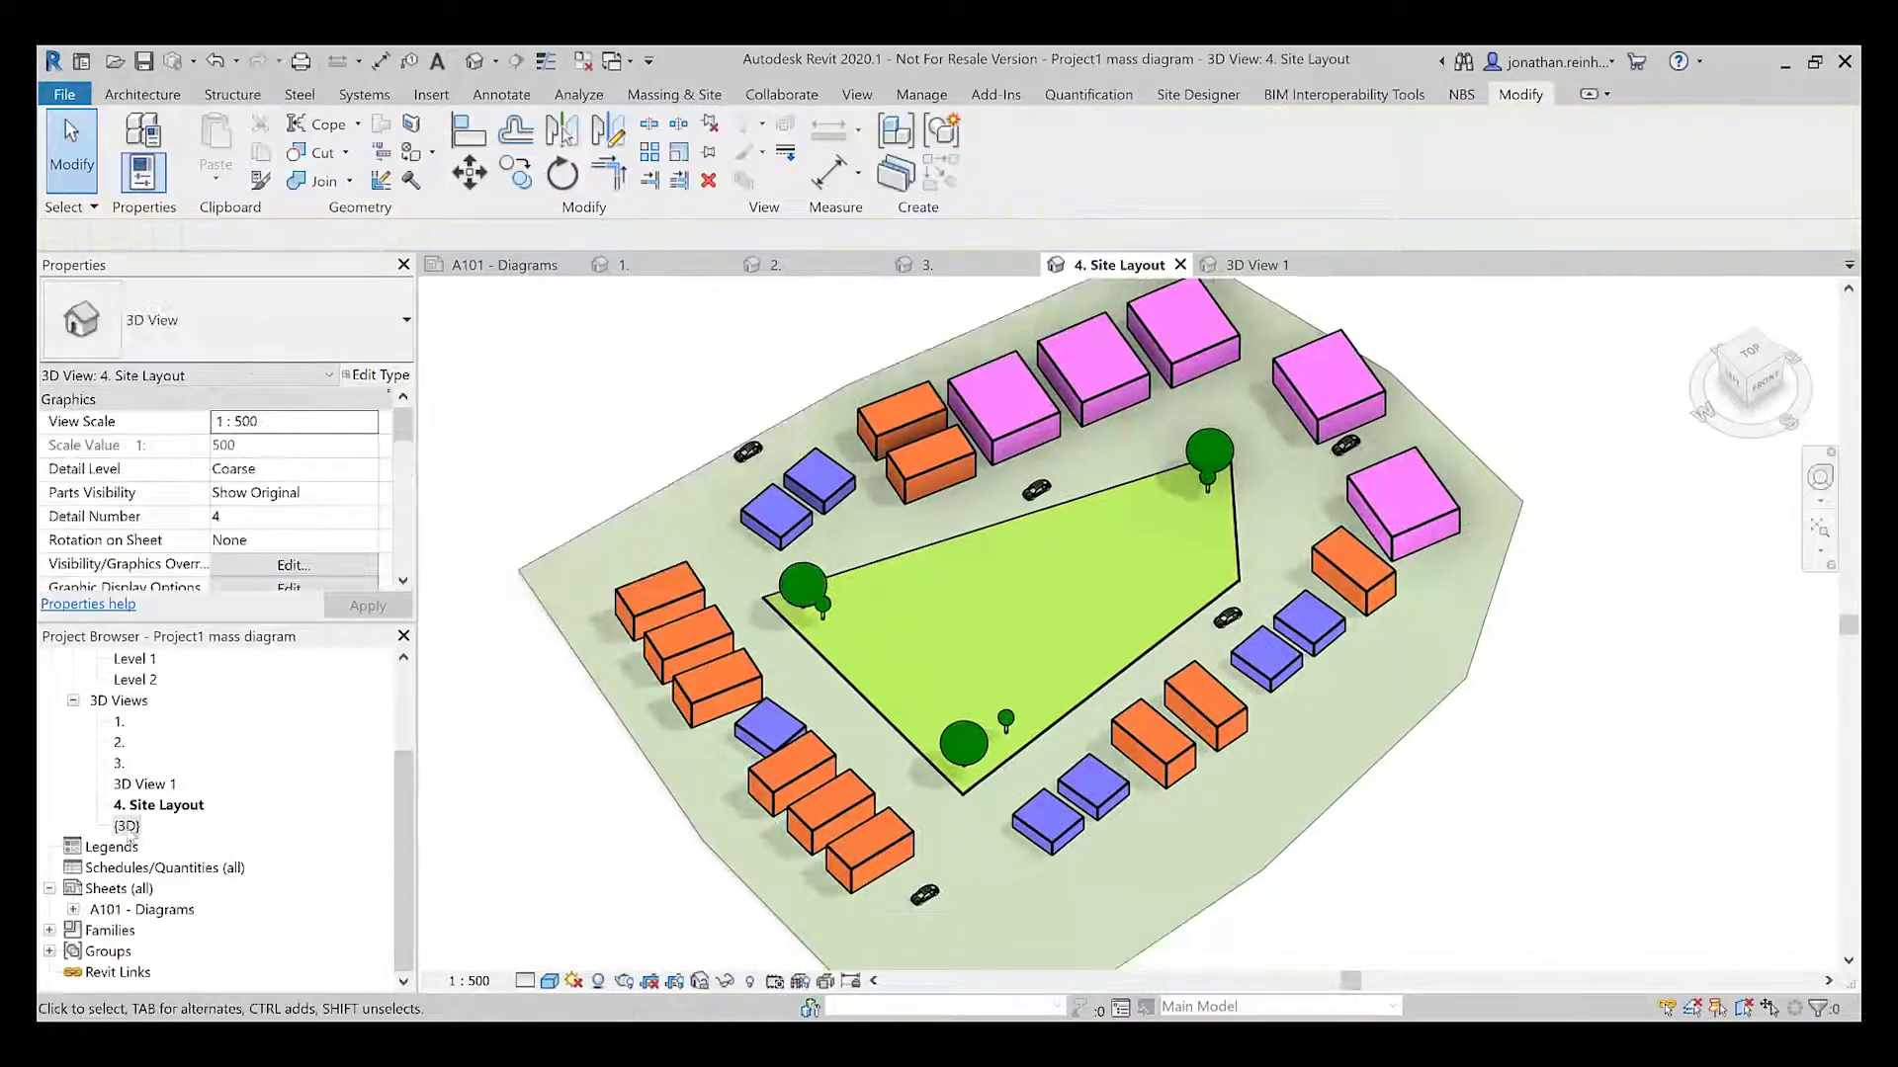
# Open the perspective 3D View 1 and expand the background settings in its graphic display options
pyautogui.click(128, 827)
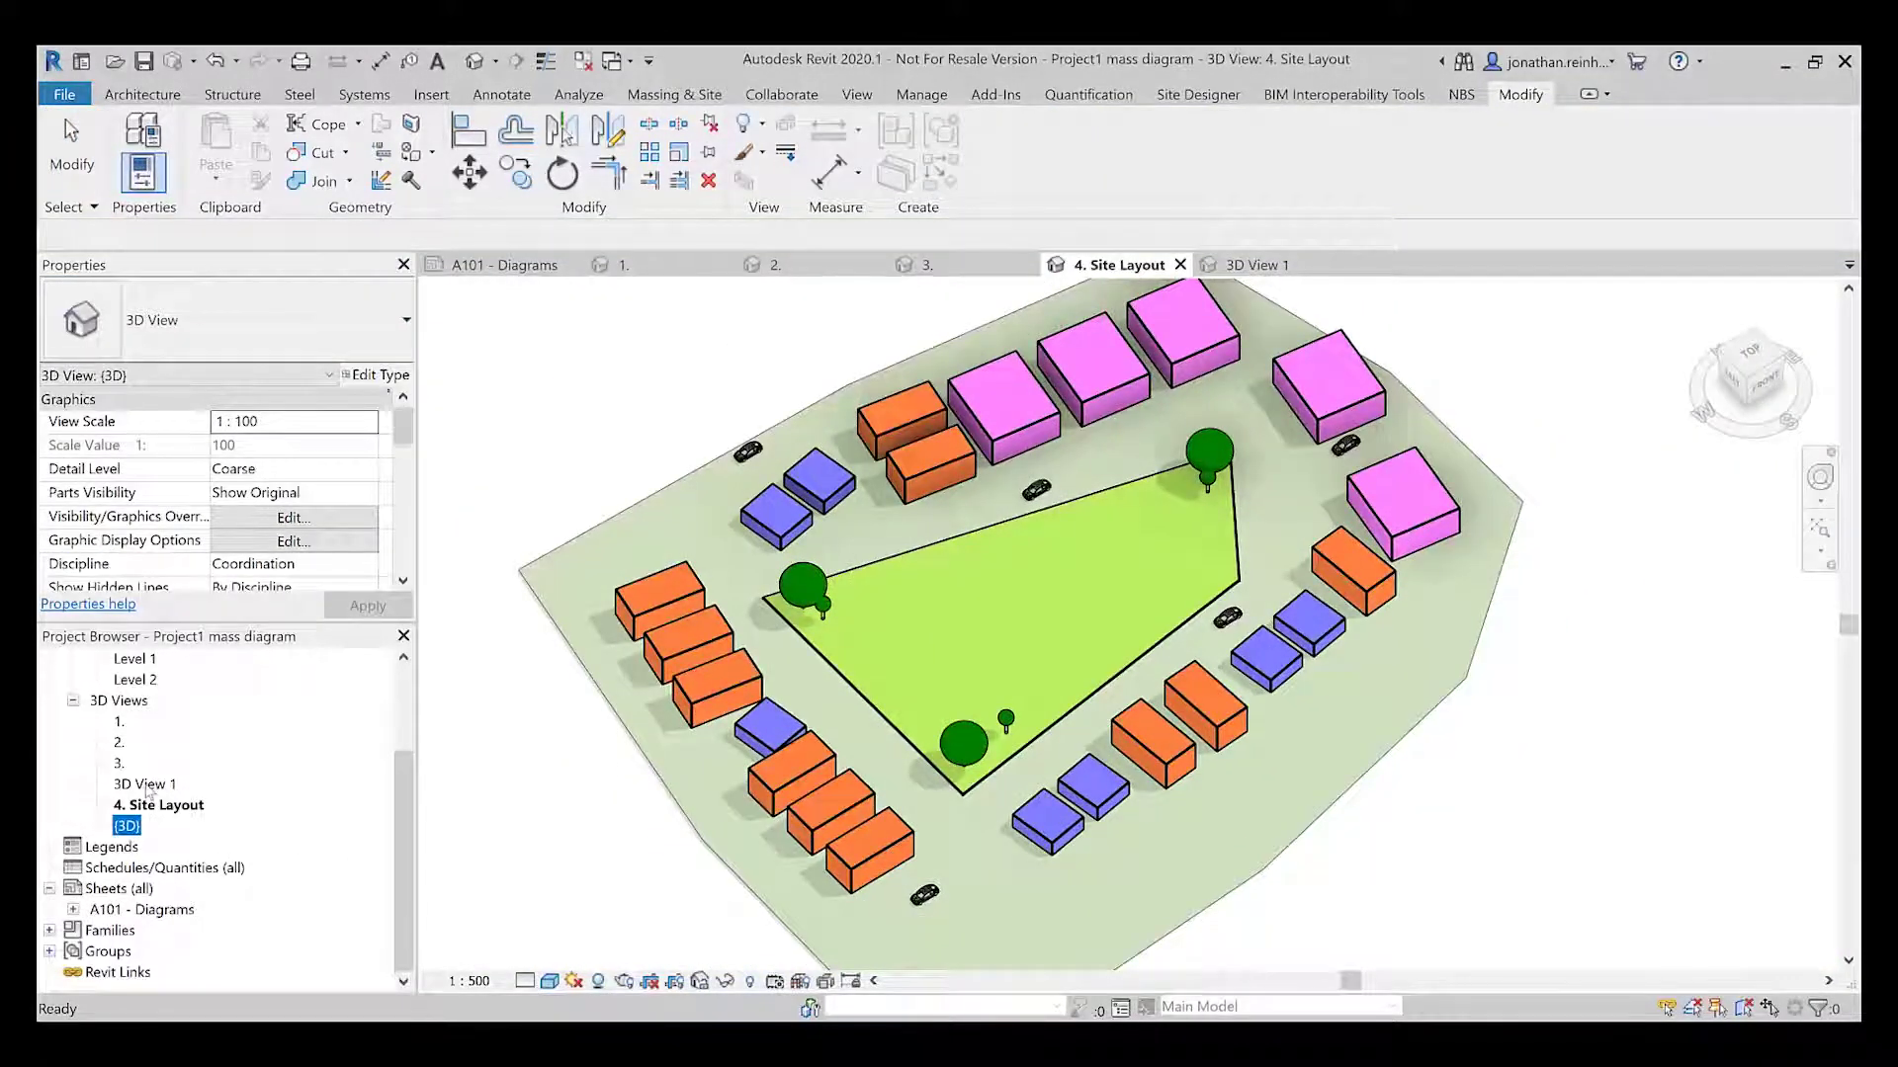
pyautogui.doubleClick(144, 785)
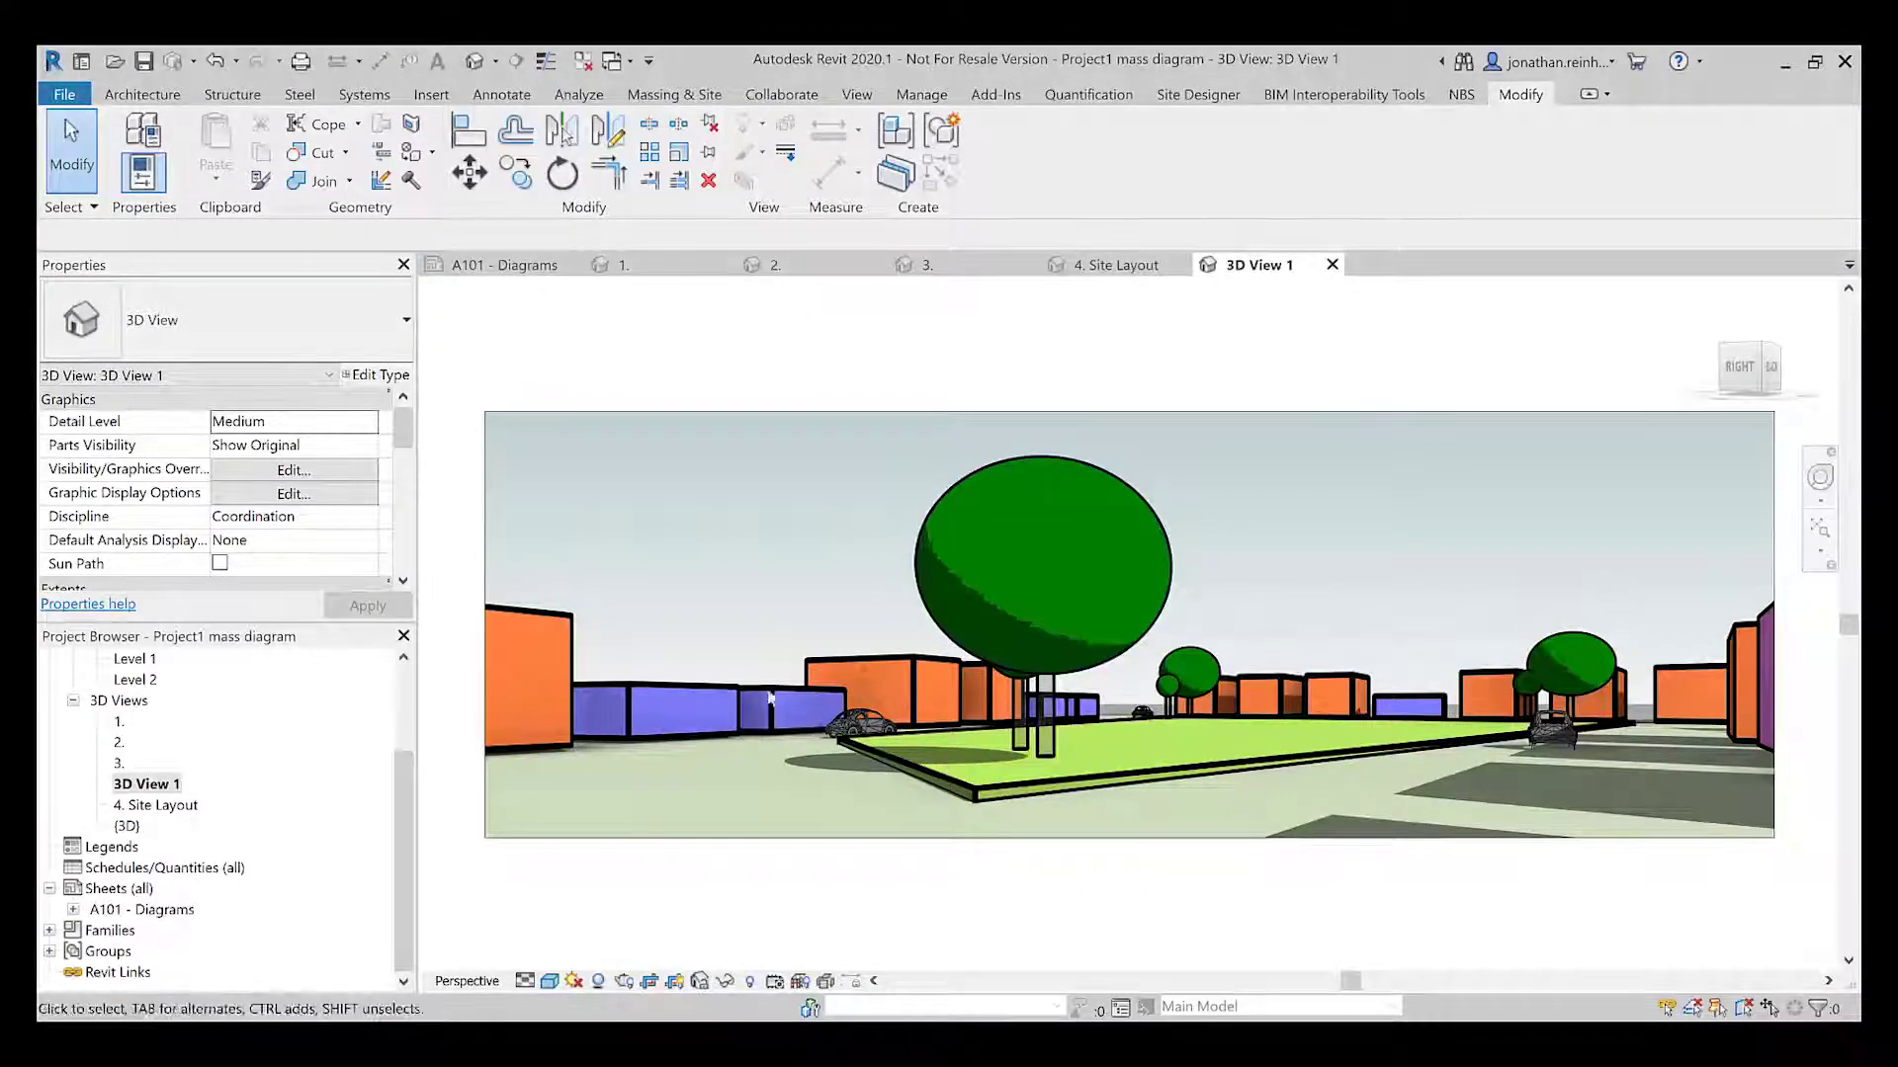
pyautogui.scroll(1, 611, 642)
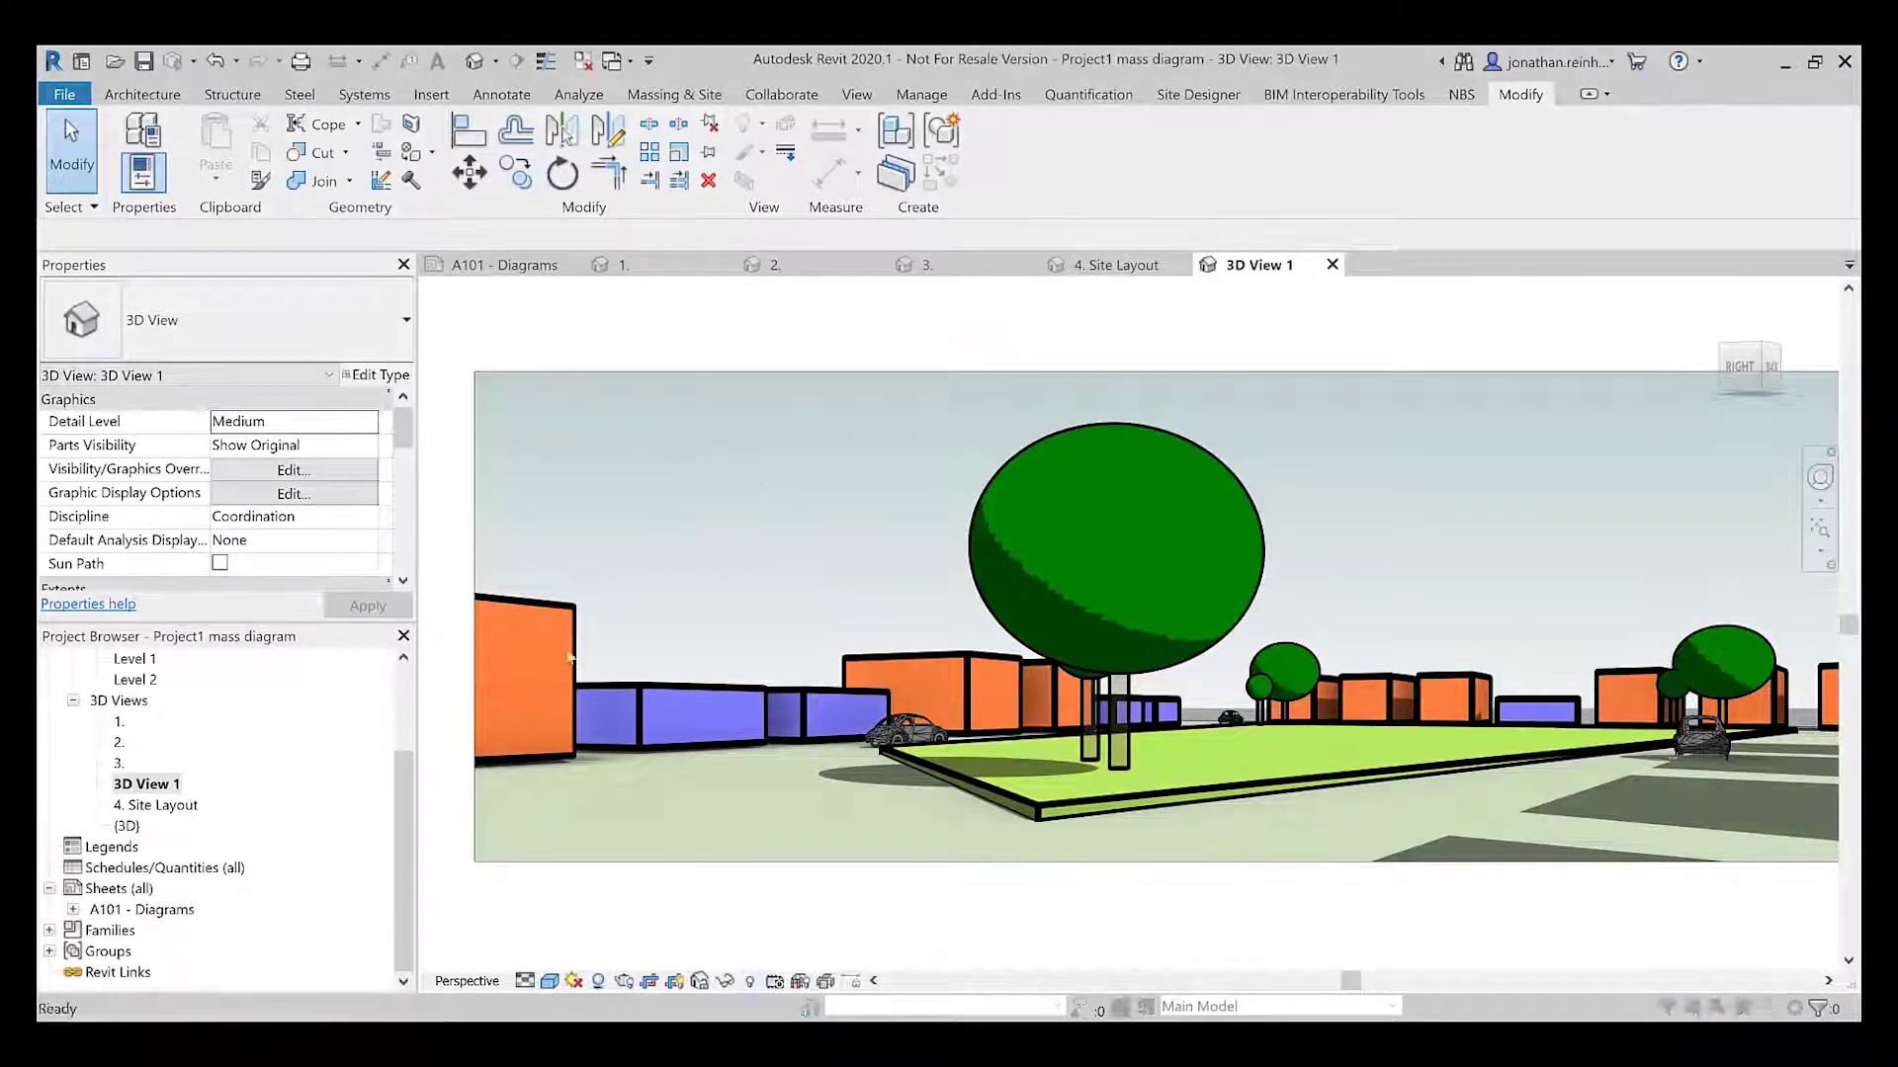
pyautogui.click(348, 494)
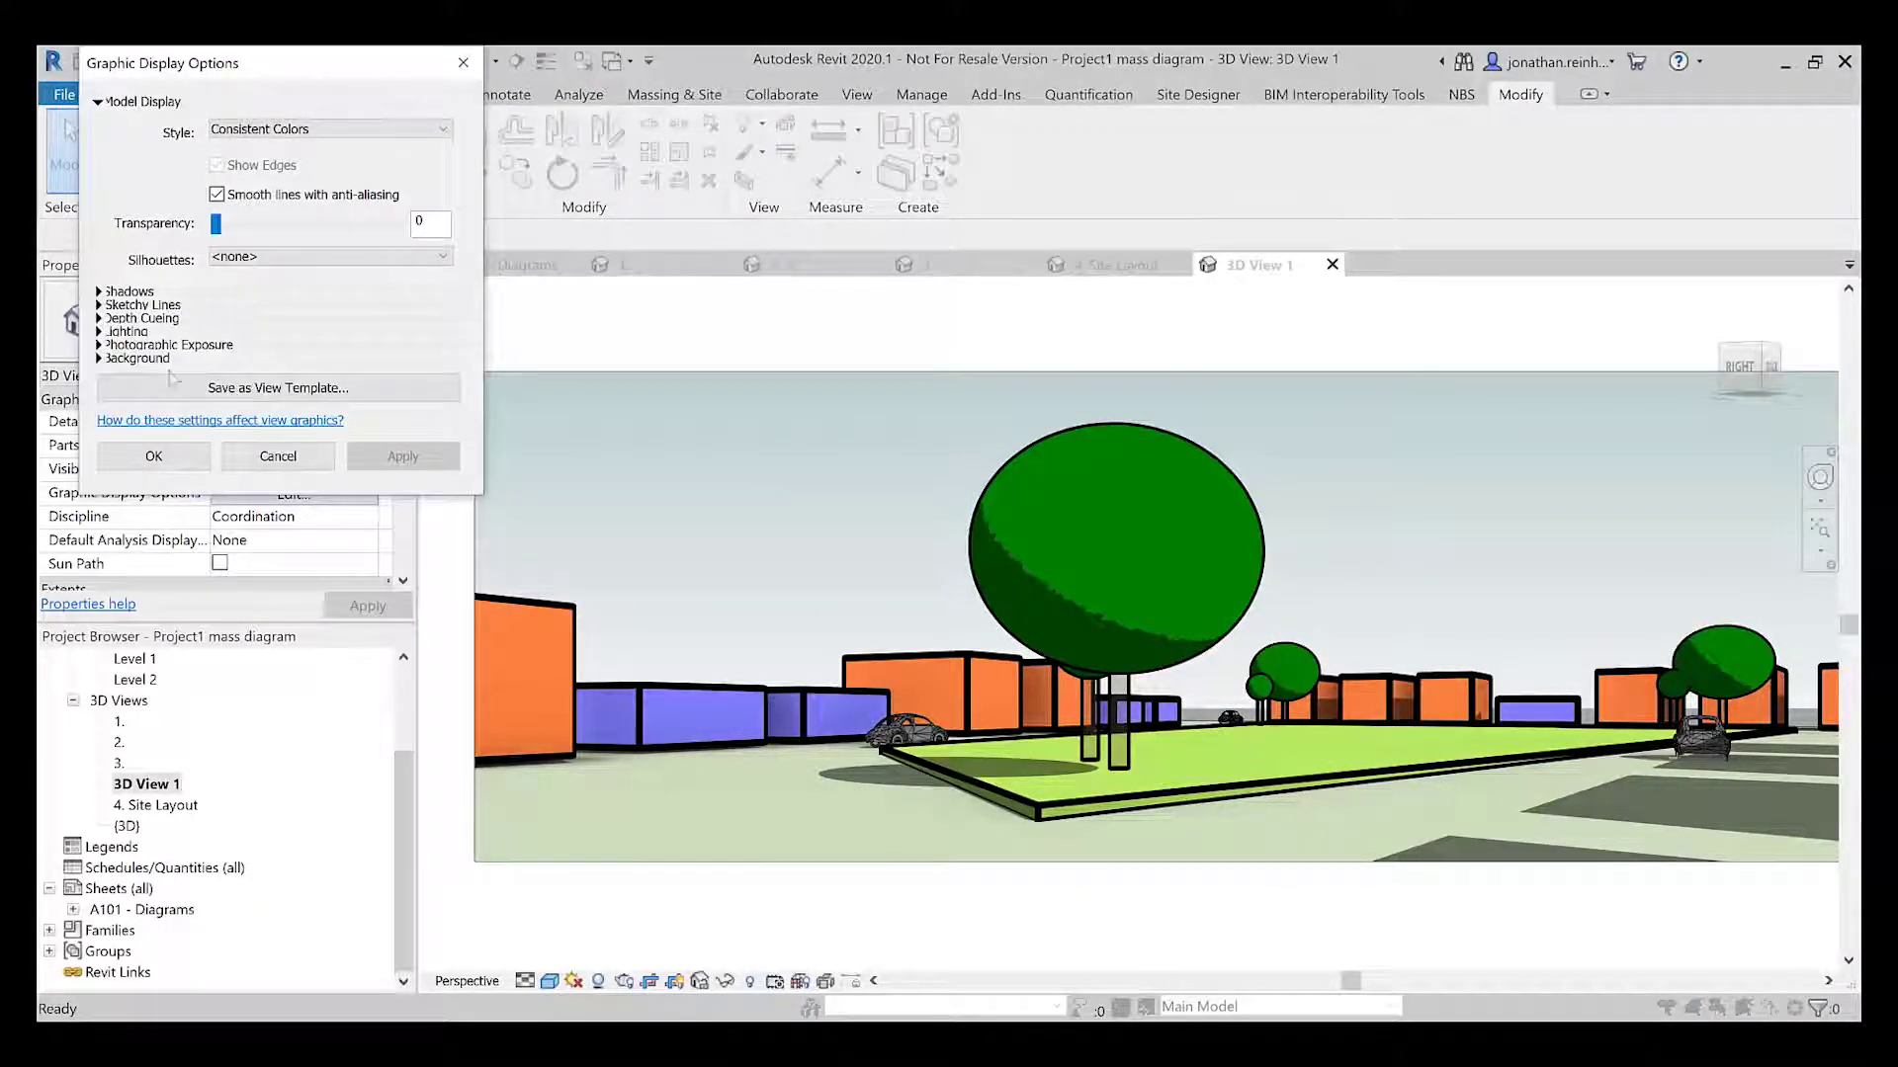
pyautogui.click(99, 359)
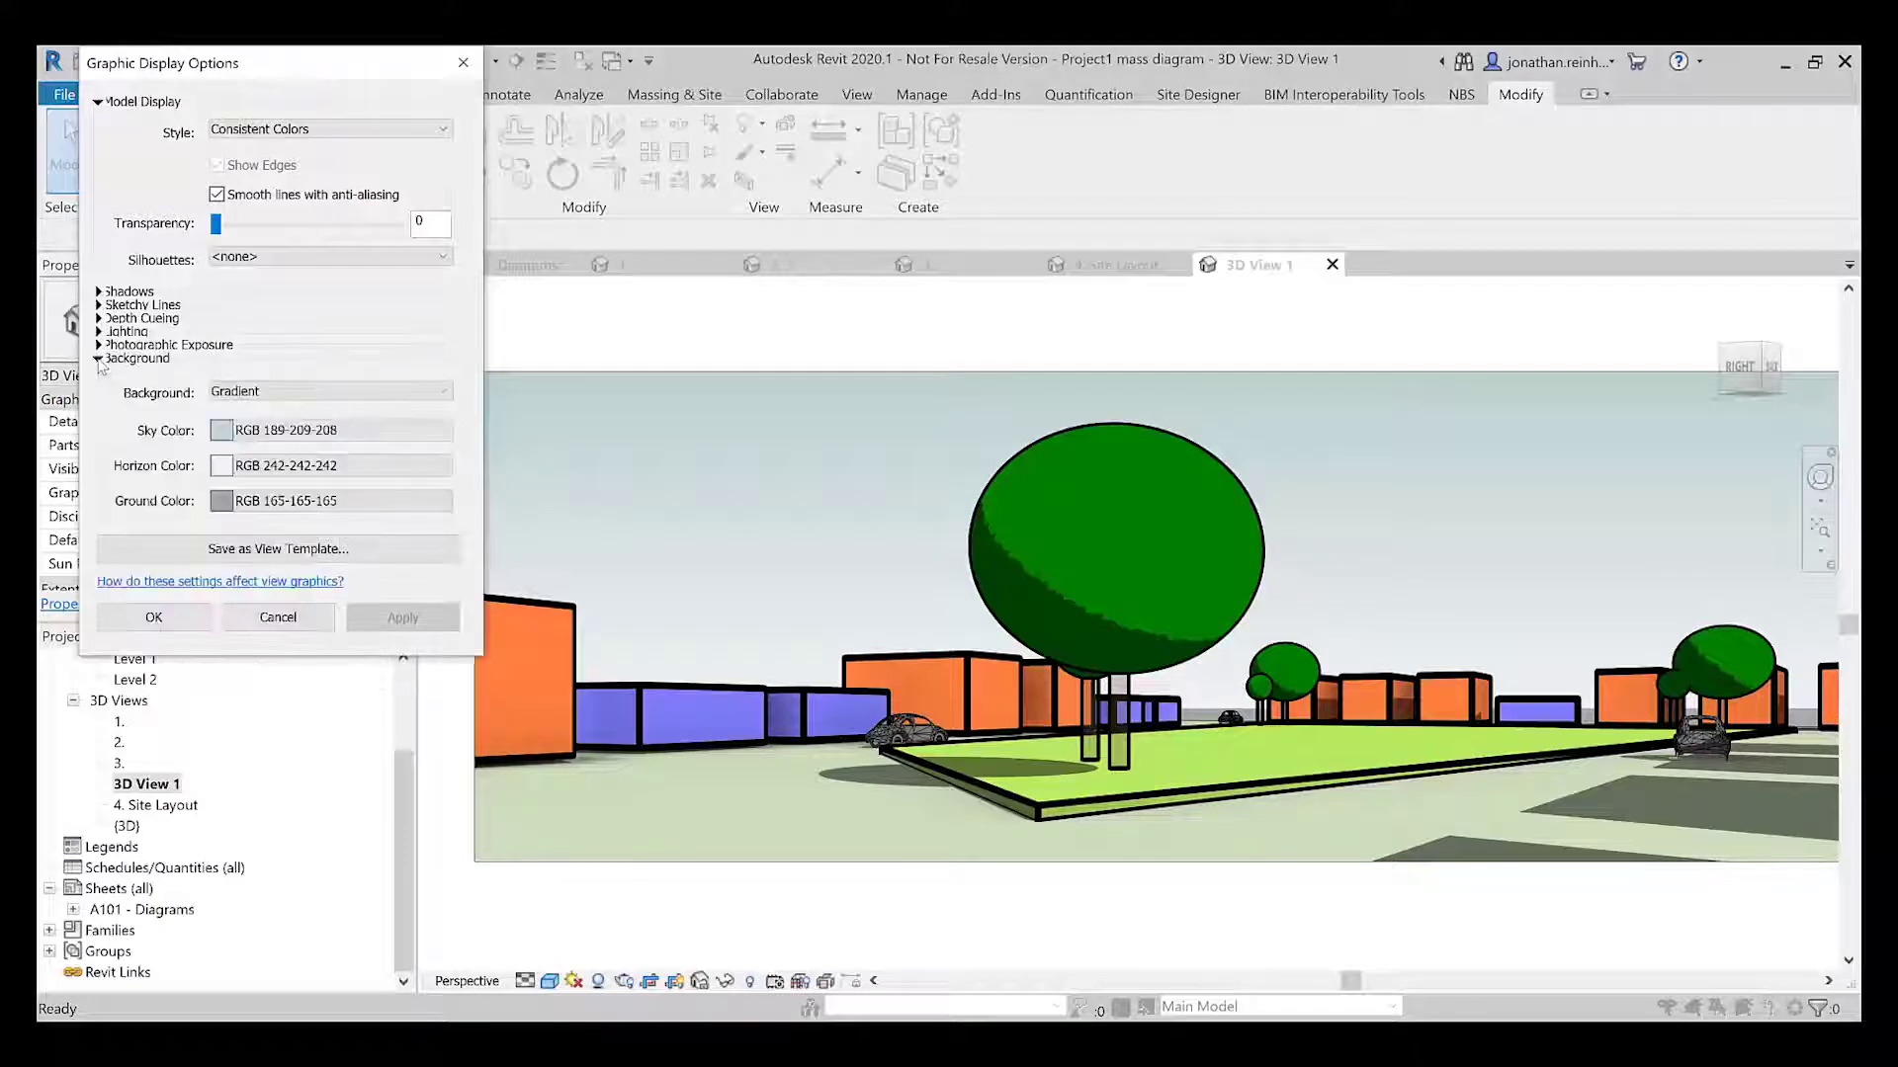
# Try the Sky background and the None background on the perspective view, applying each
pyautogui.click(336, 392)
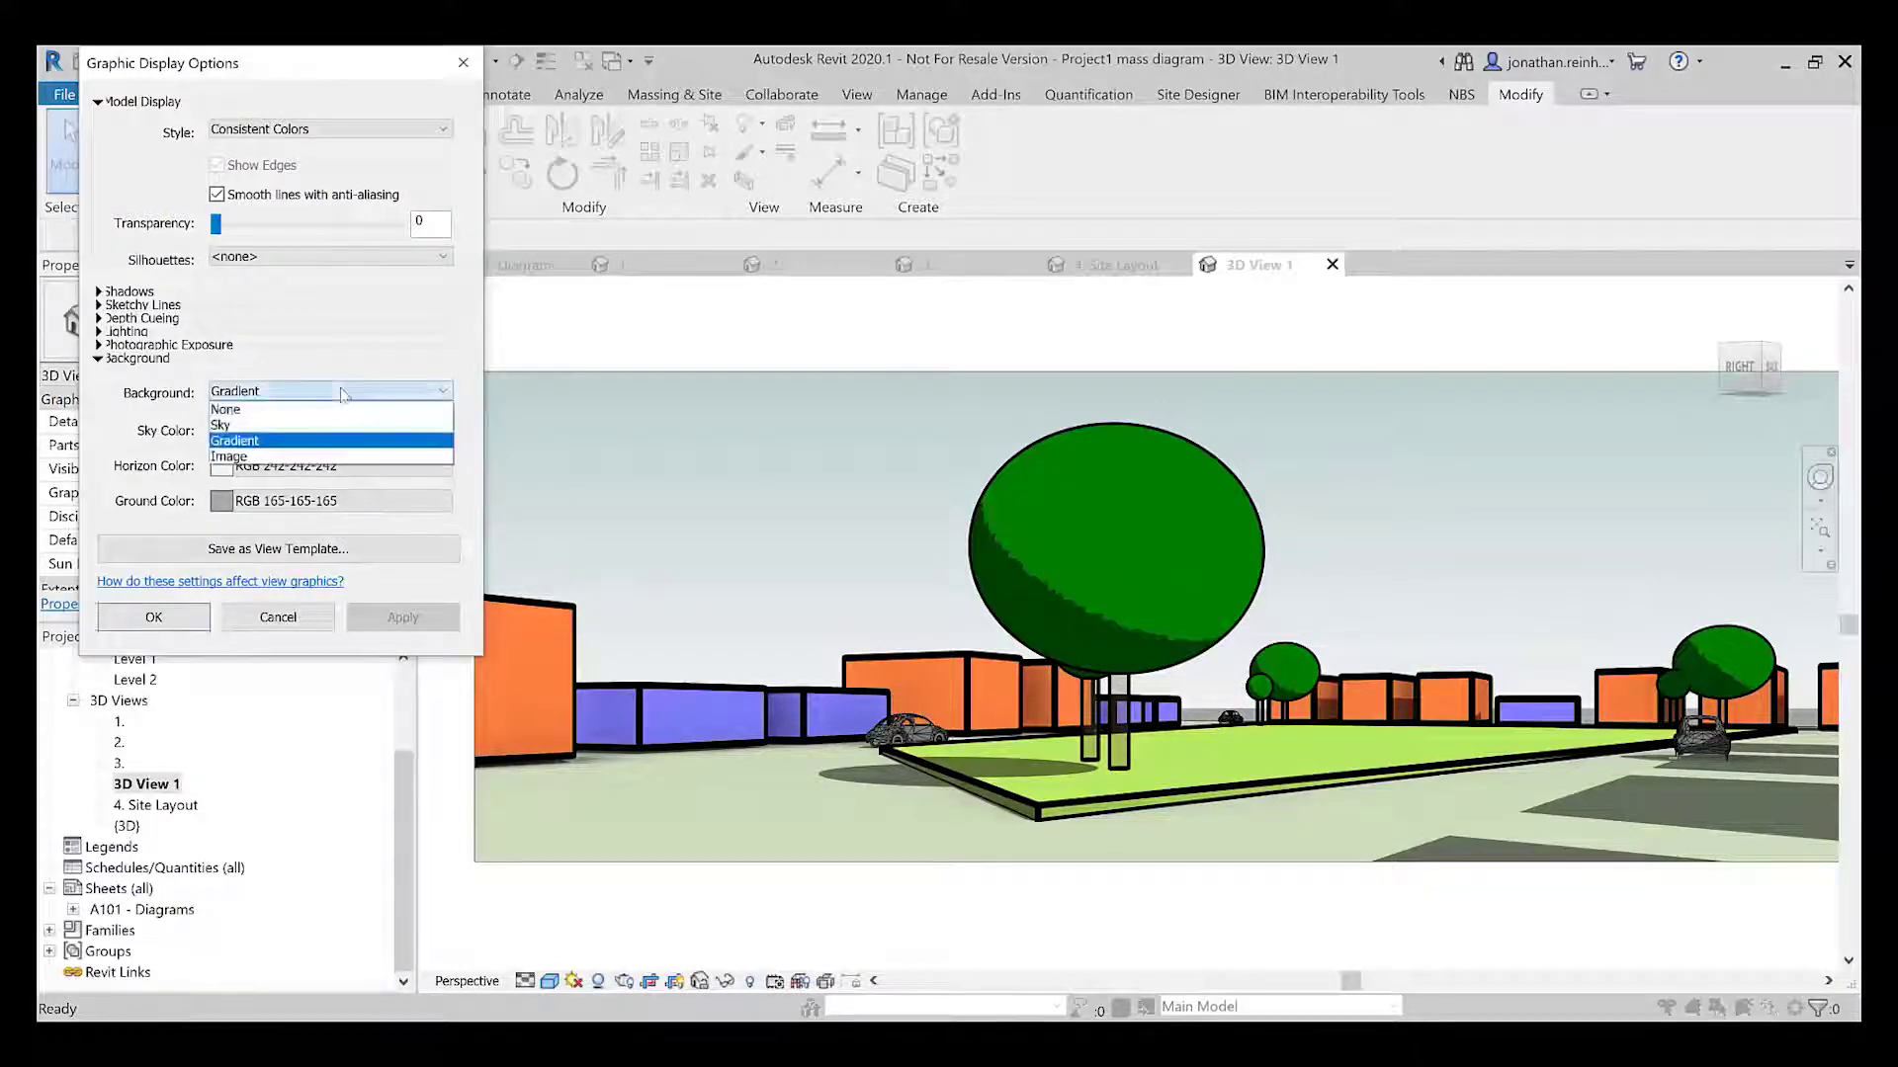
pyautogui.click(308, 430)
pyautogui.click(400, 620)
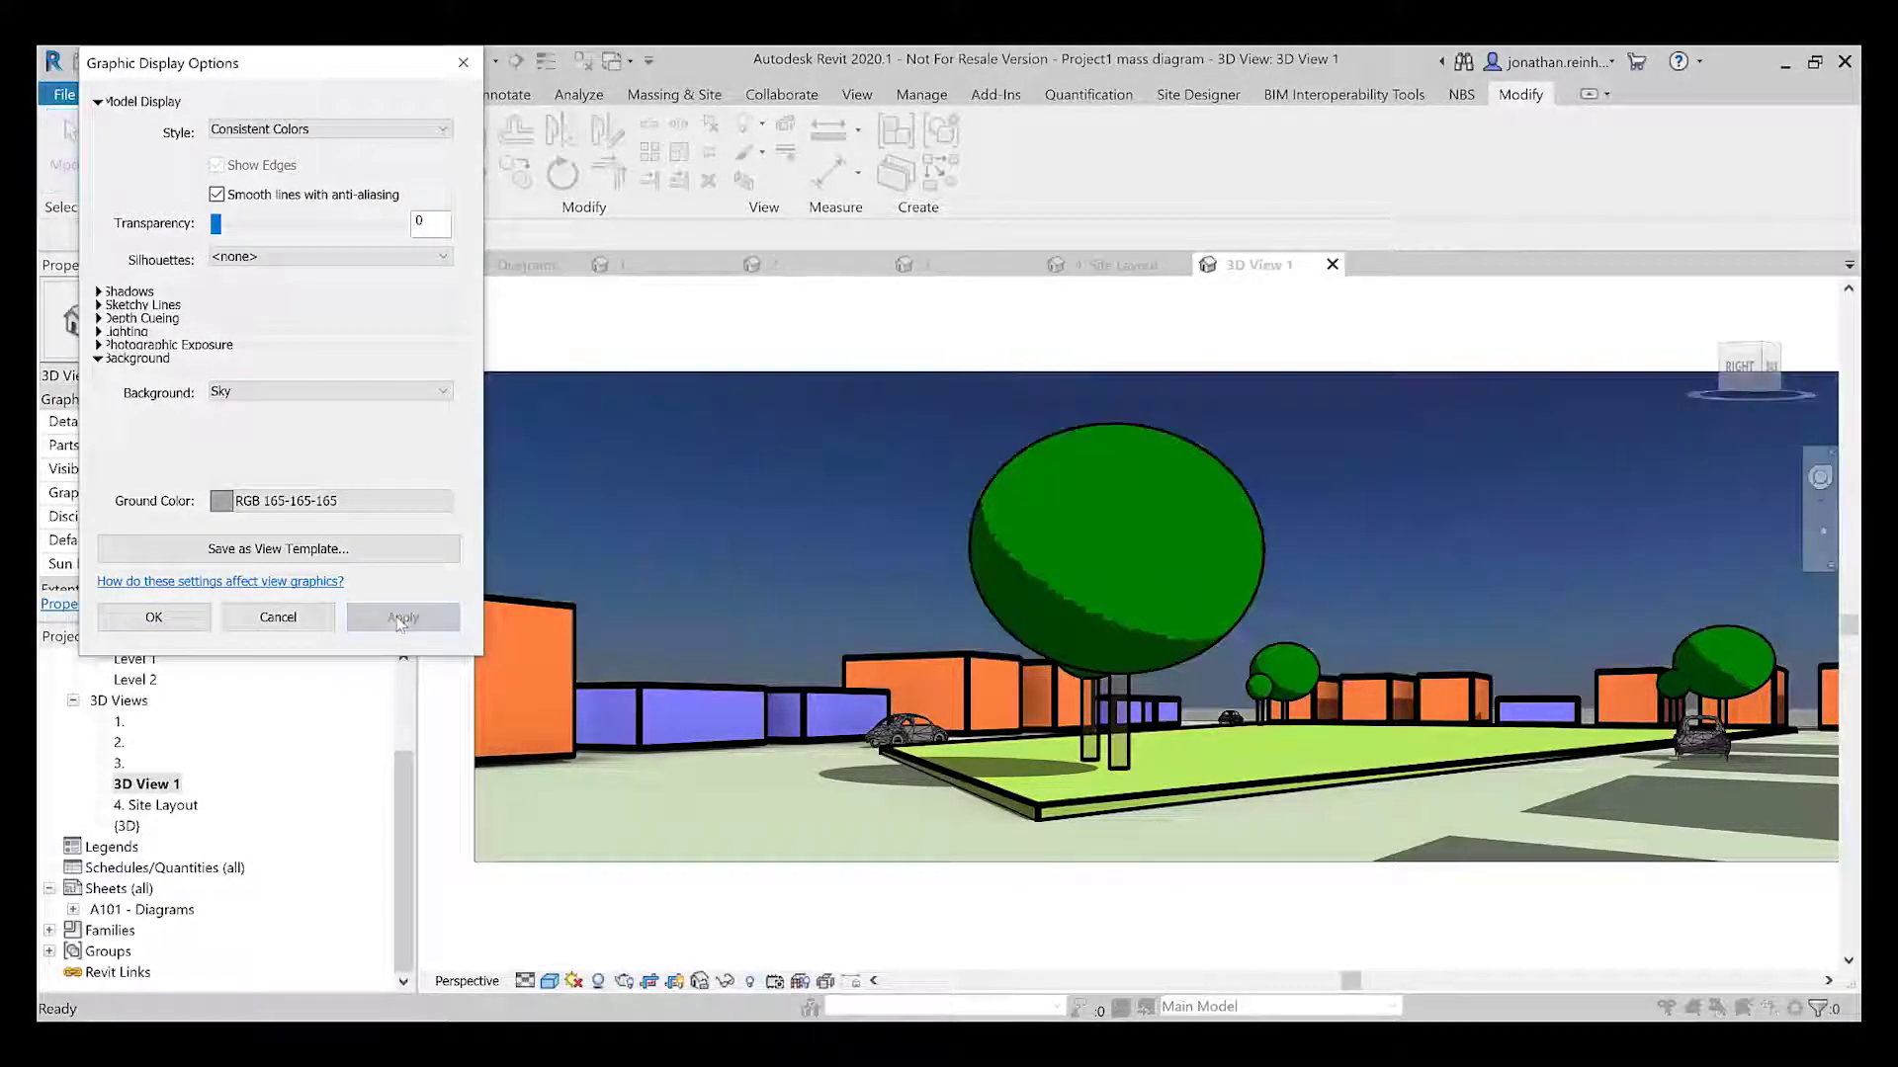
pyautogui.click(341, 393)
pyautogui.click(336, 406)
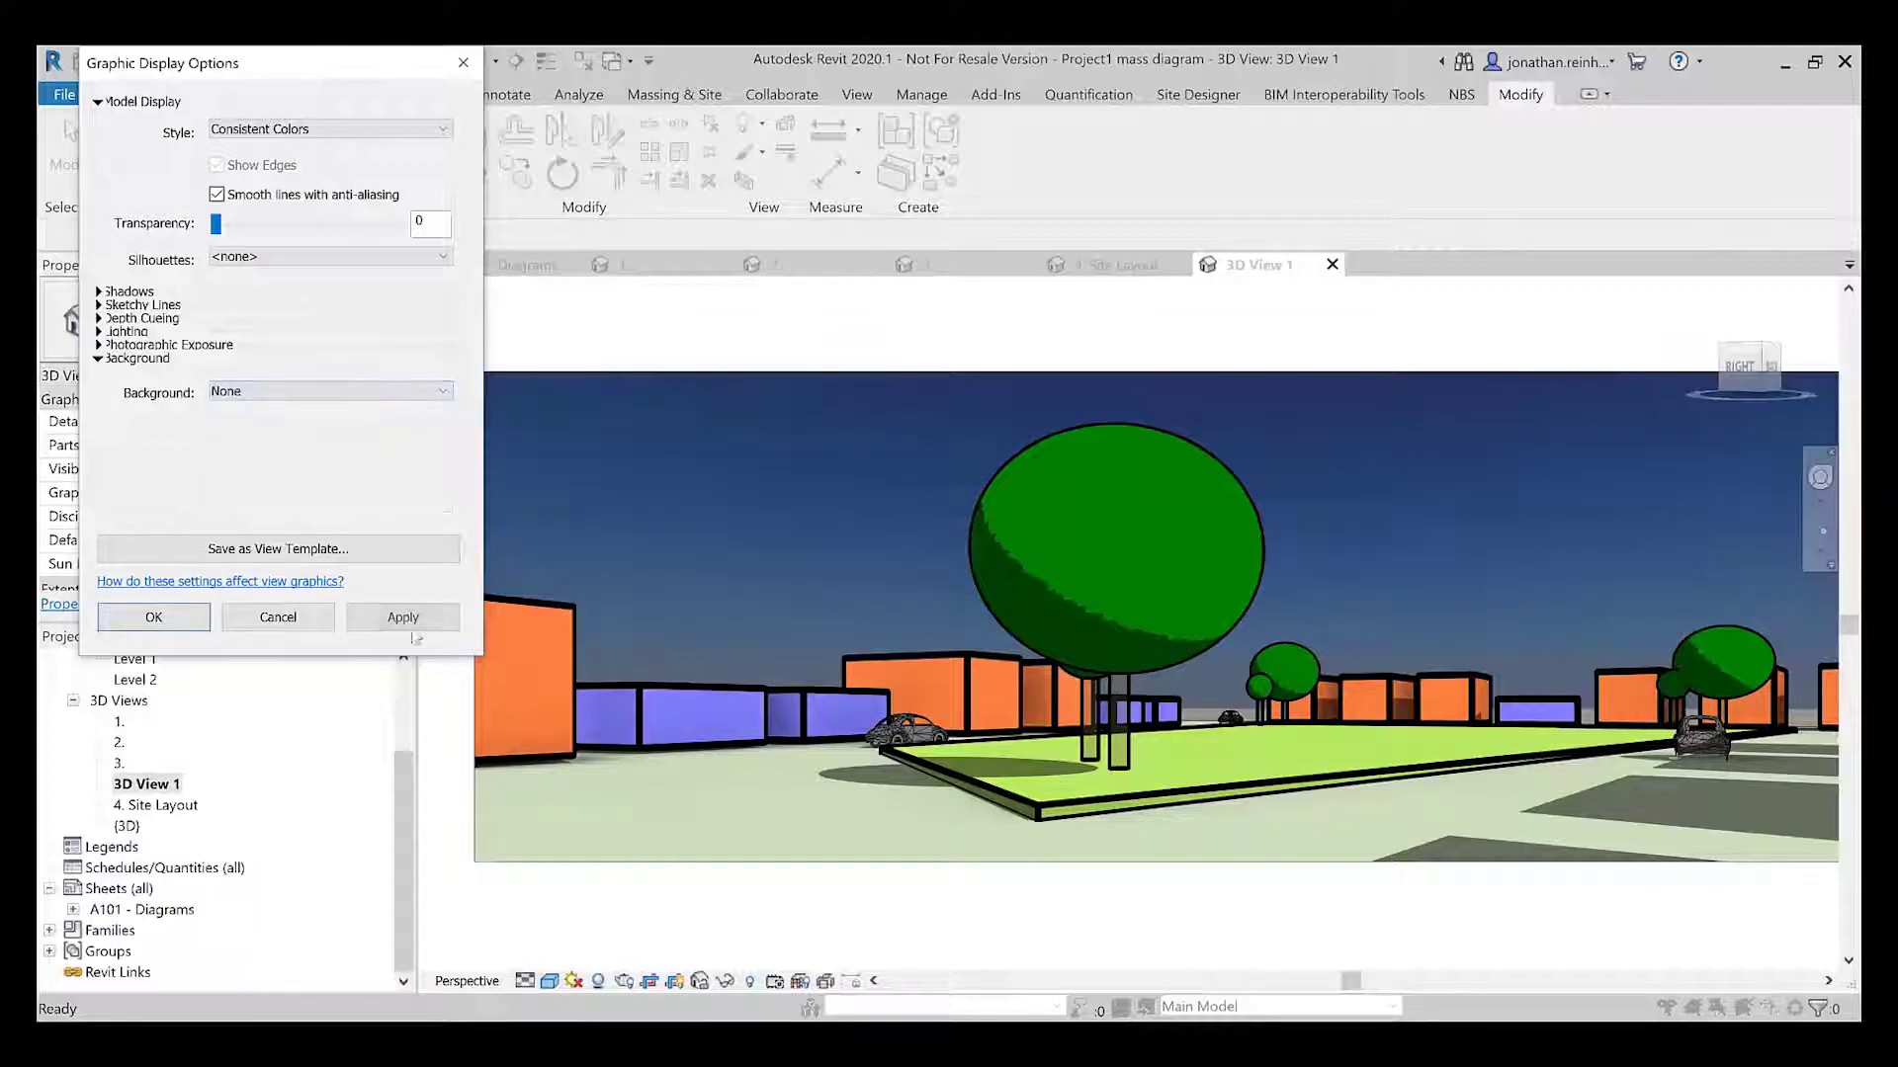
pyautogui.click(403, 618)
# Set the perspective view's background to Gradient with ground color RGB 239-239-239 and accept the display options
pyautogui.click(386, 392)
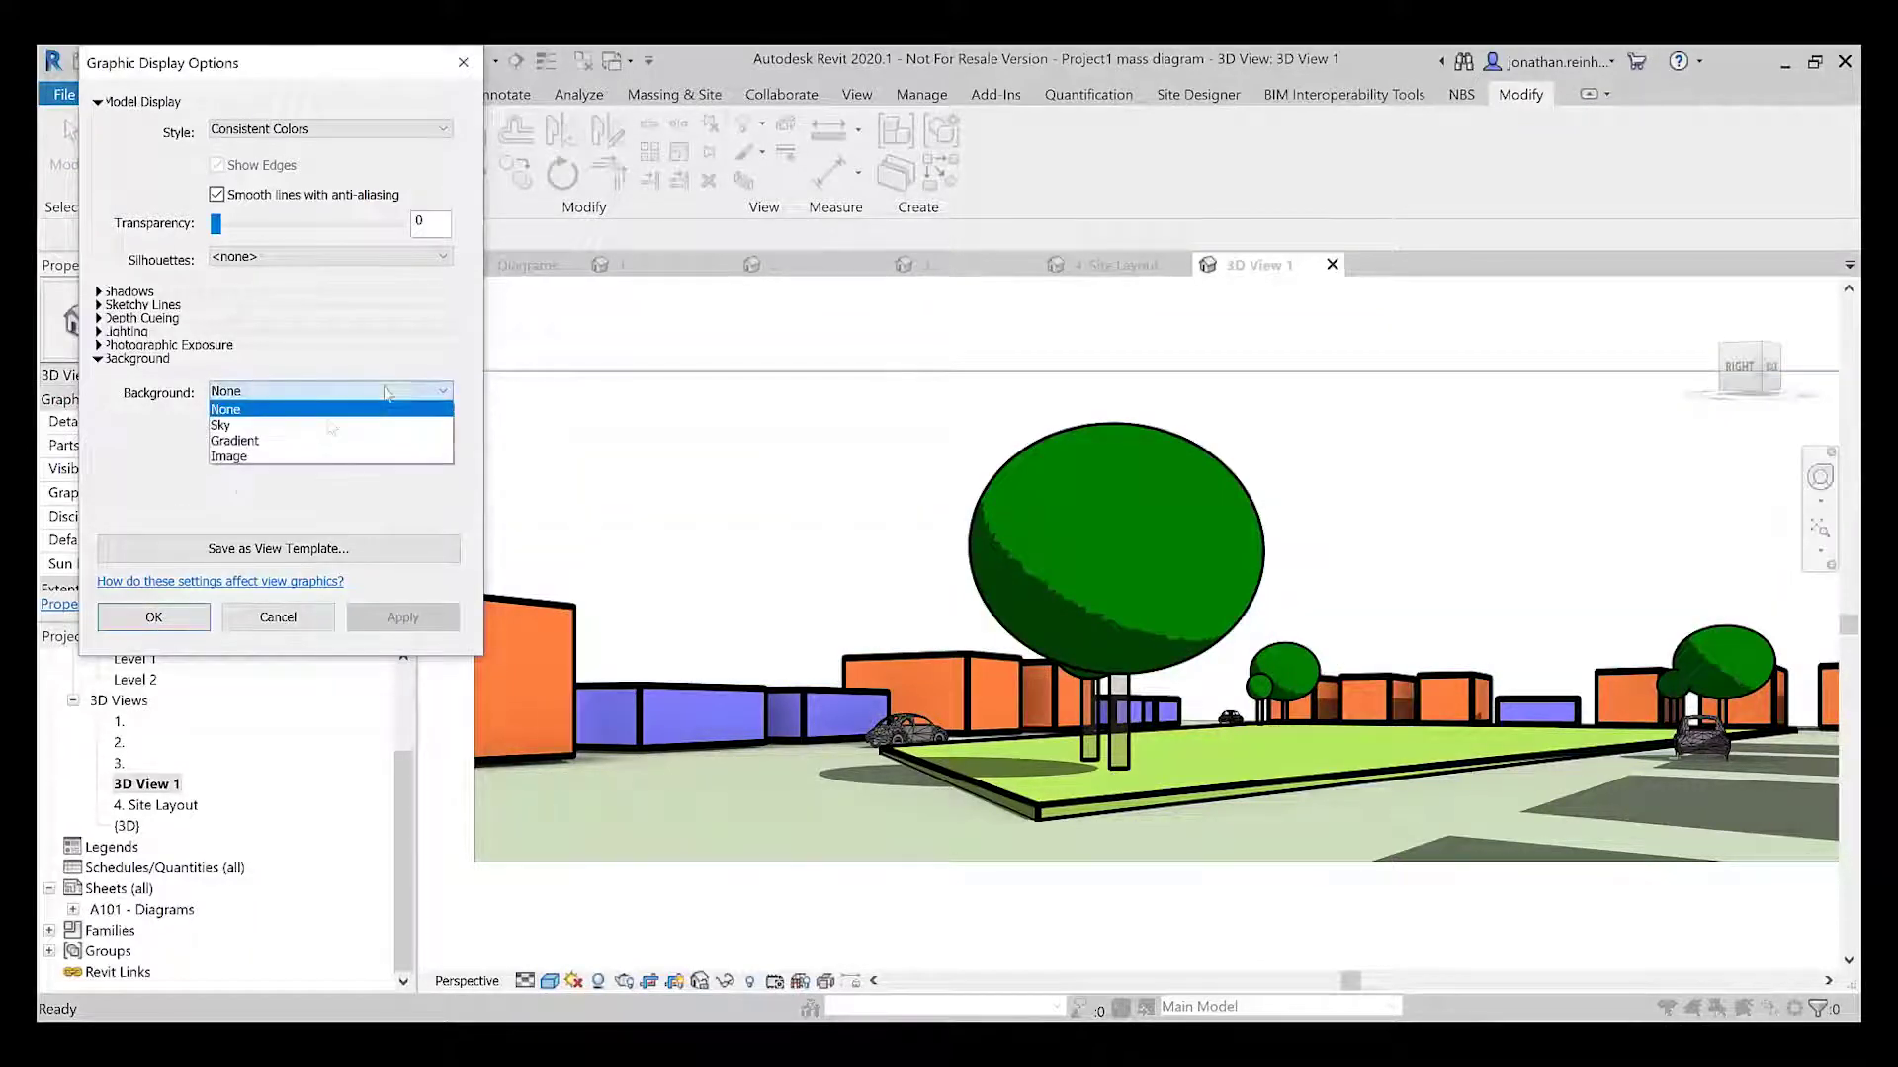
pyautogui.click(326, 442)
pyautogui.click(379, 614)
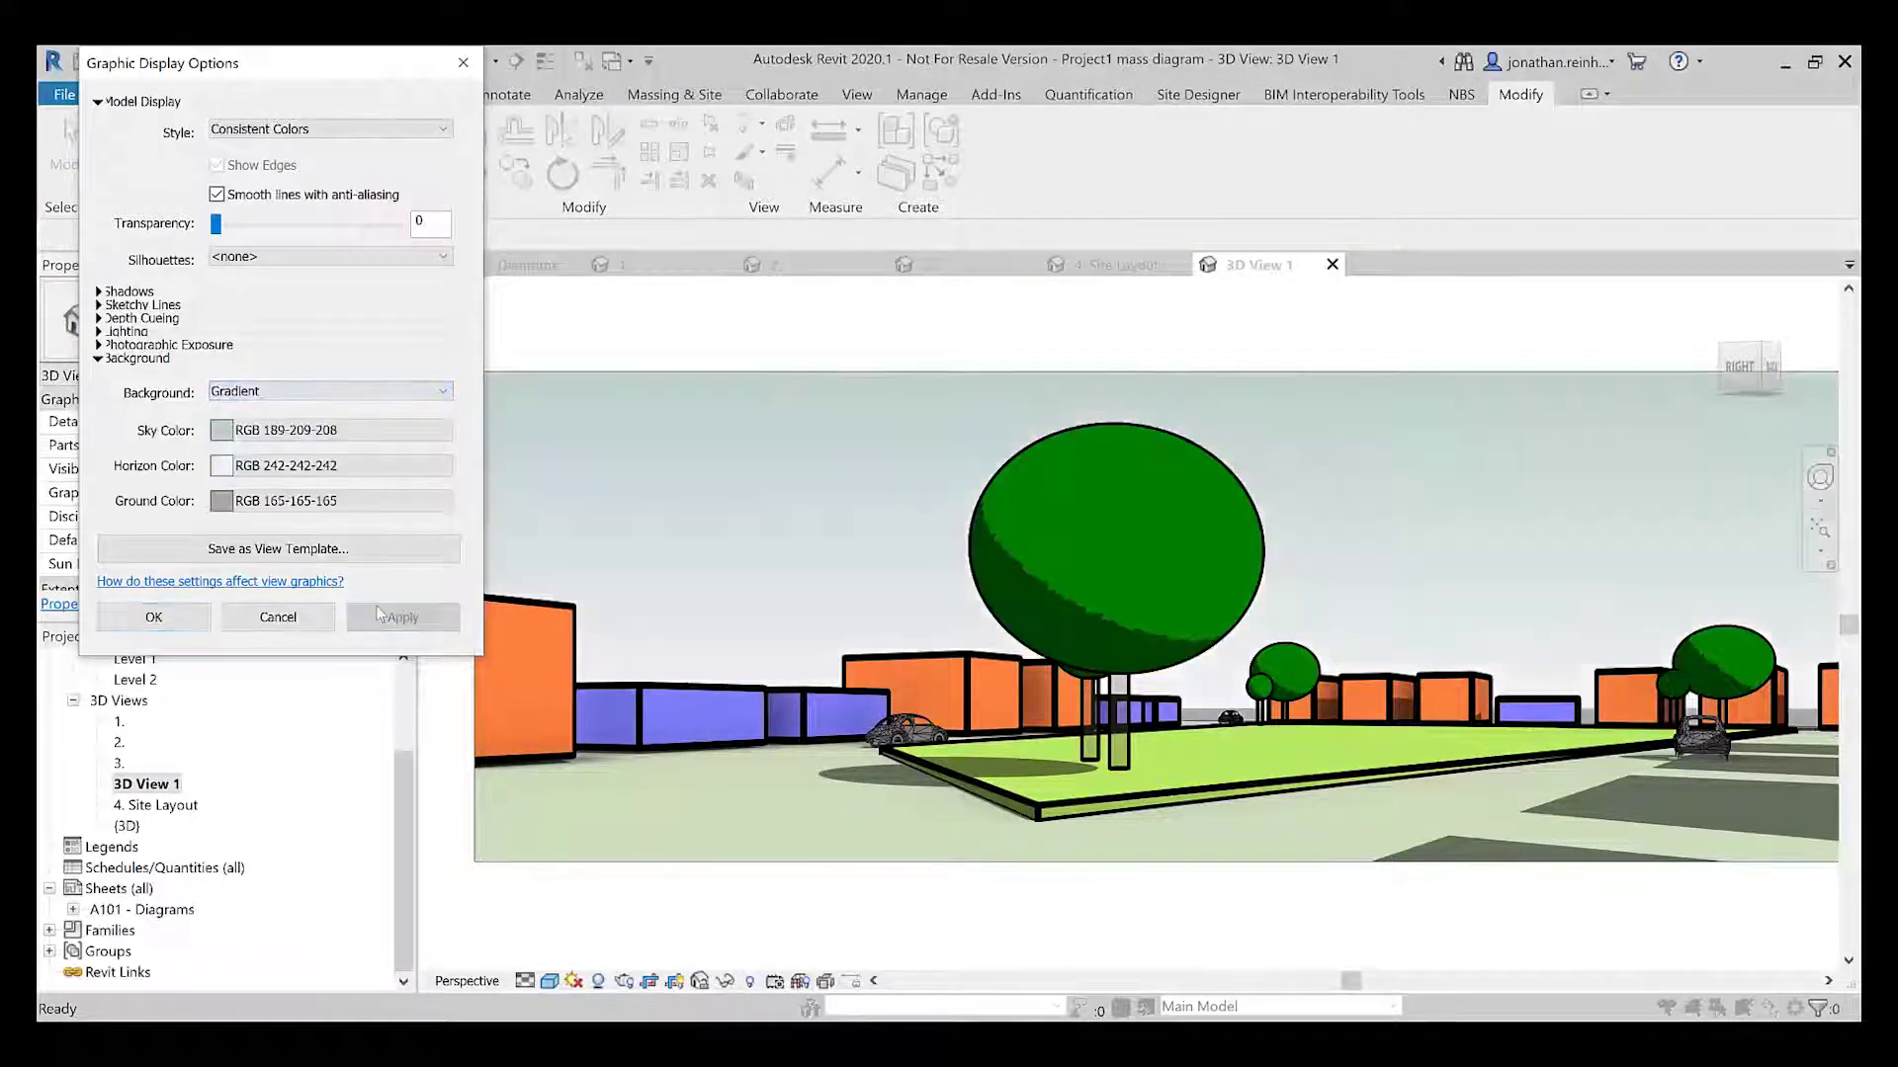
pyautogui.click(377, 502)
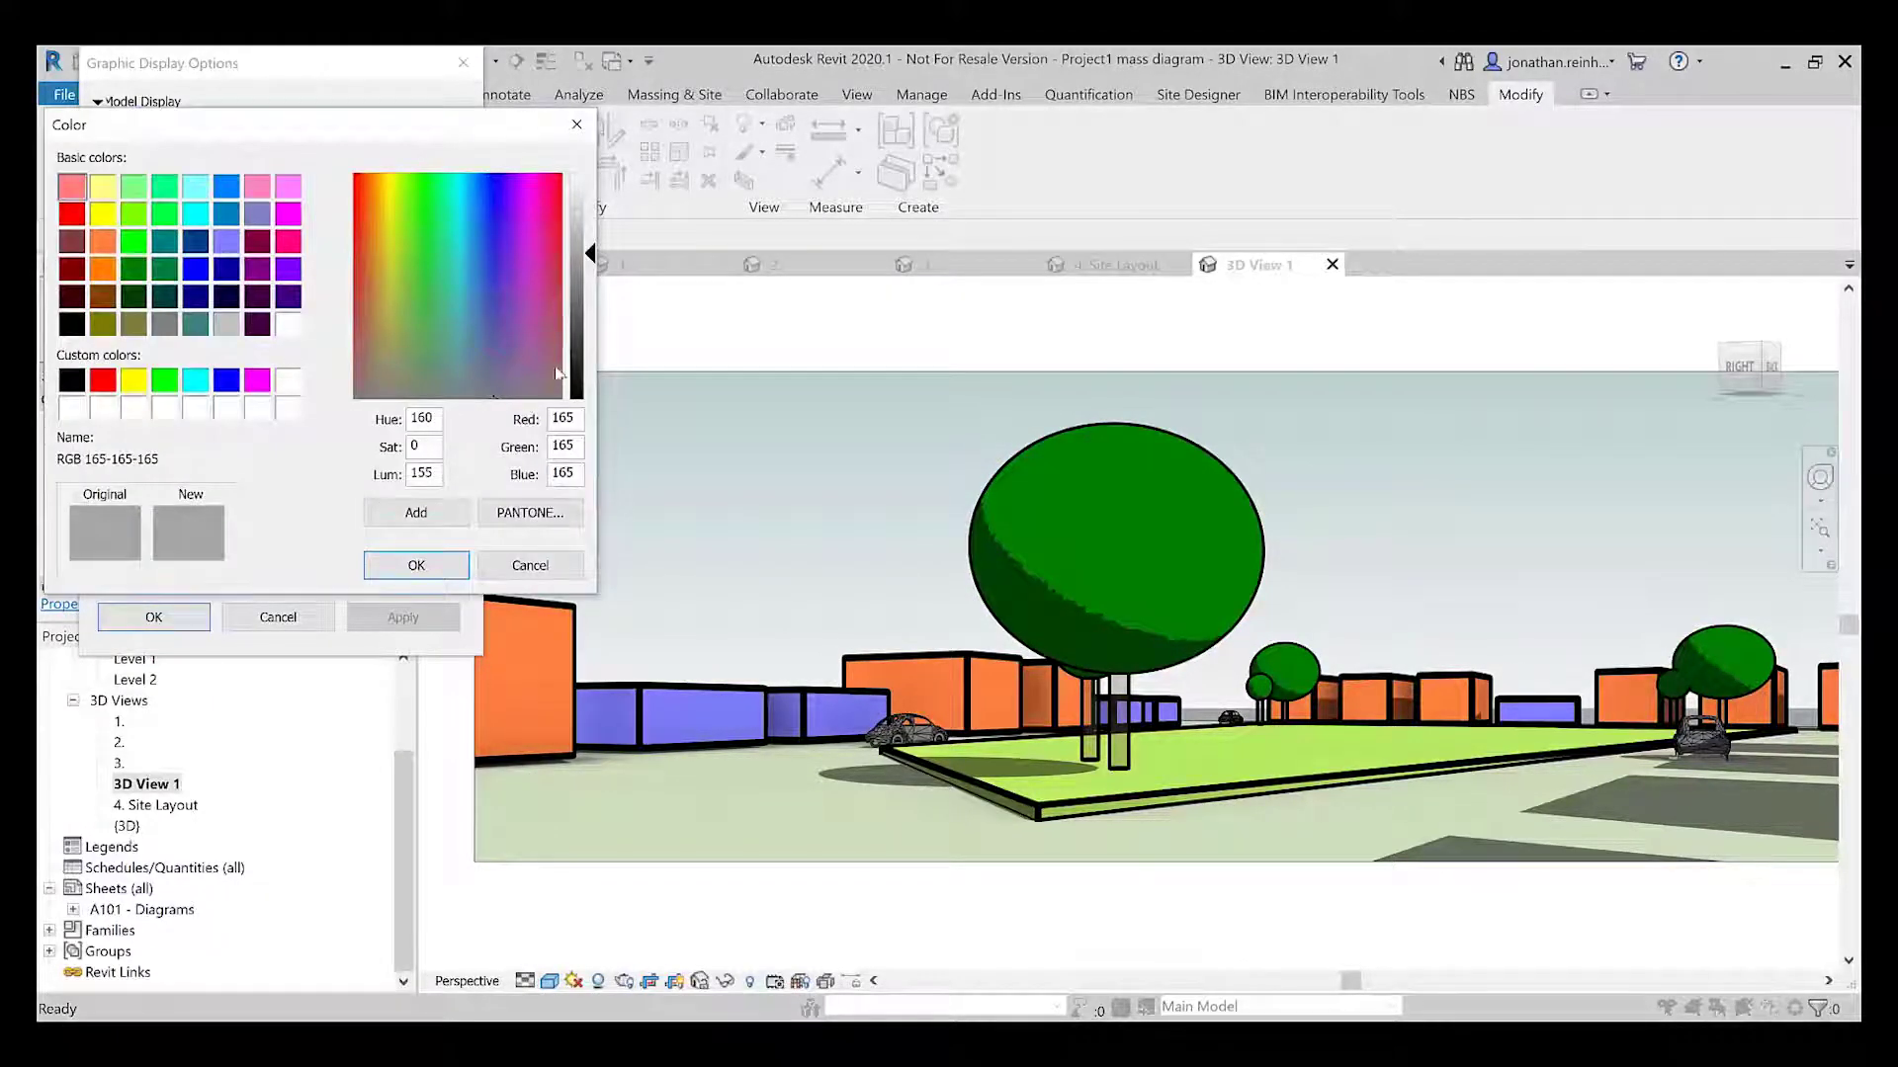
pyautogui.moveTo(597, 260); pyautogui.dragTo(597, 188)
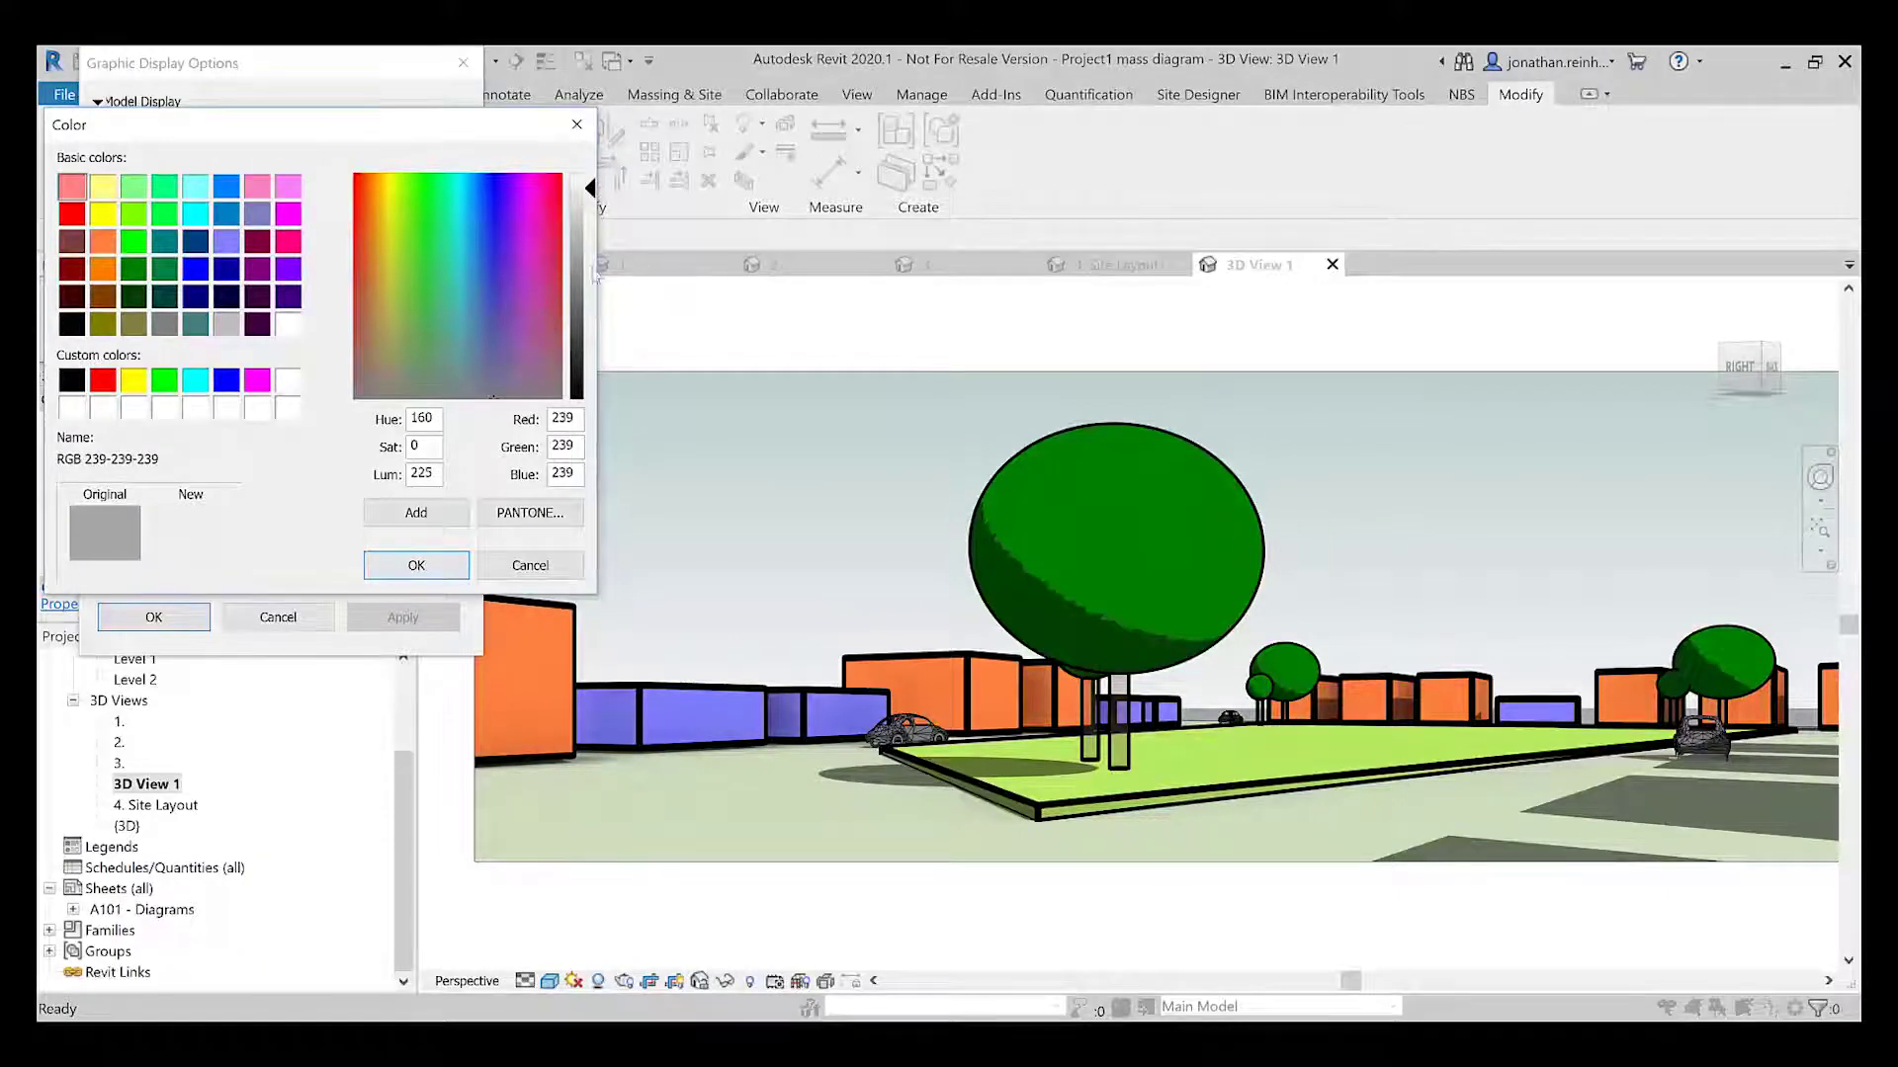
pyautogui.click(416, 563)
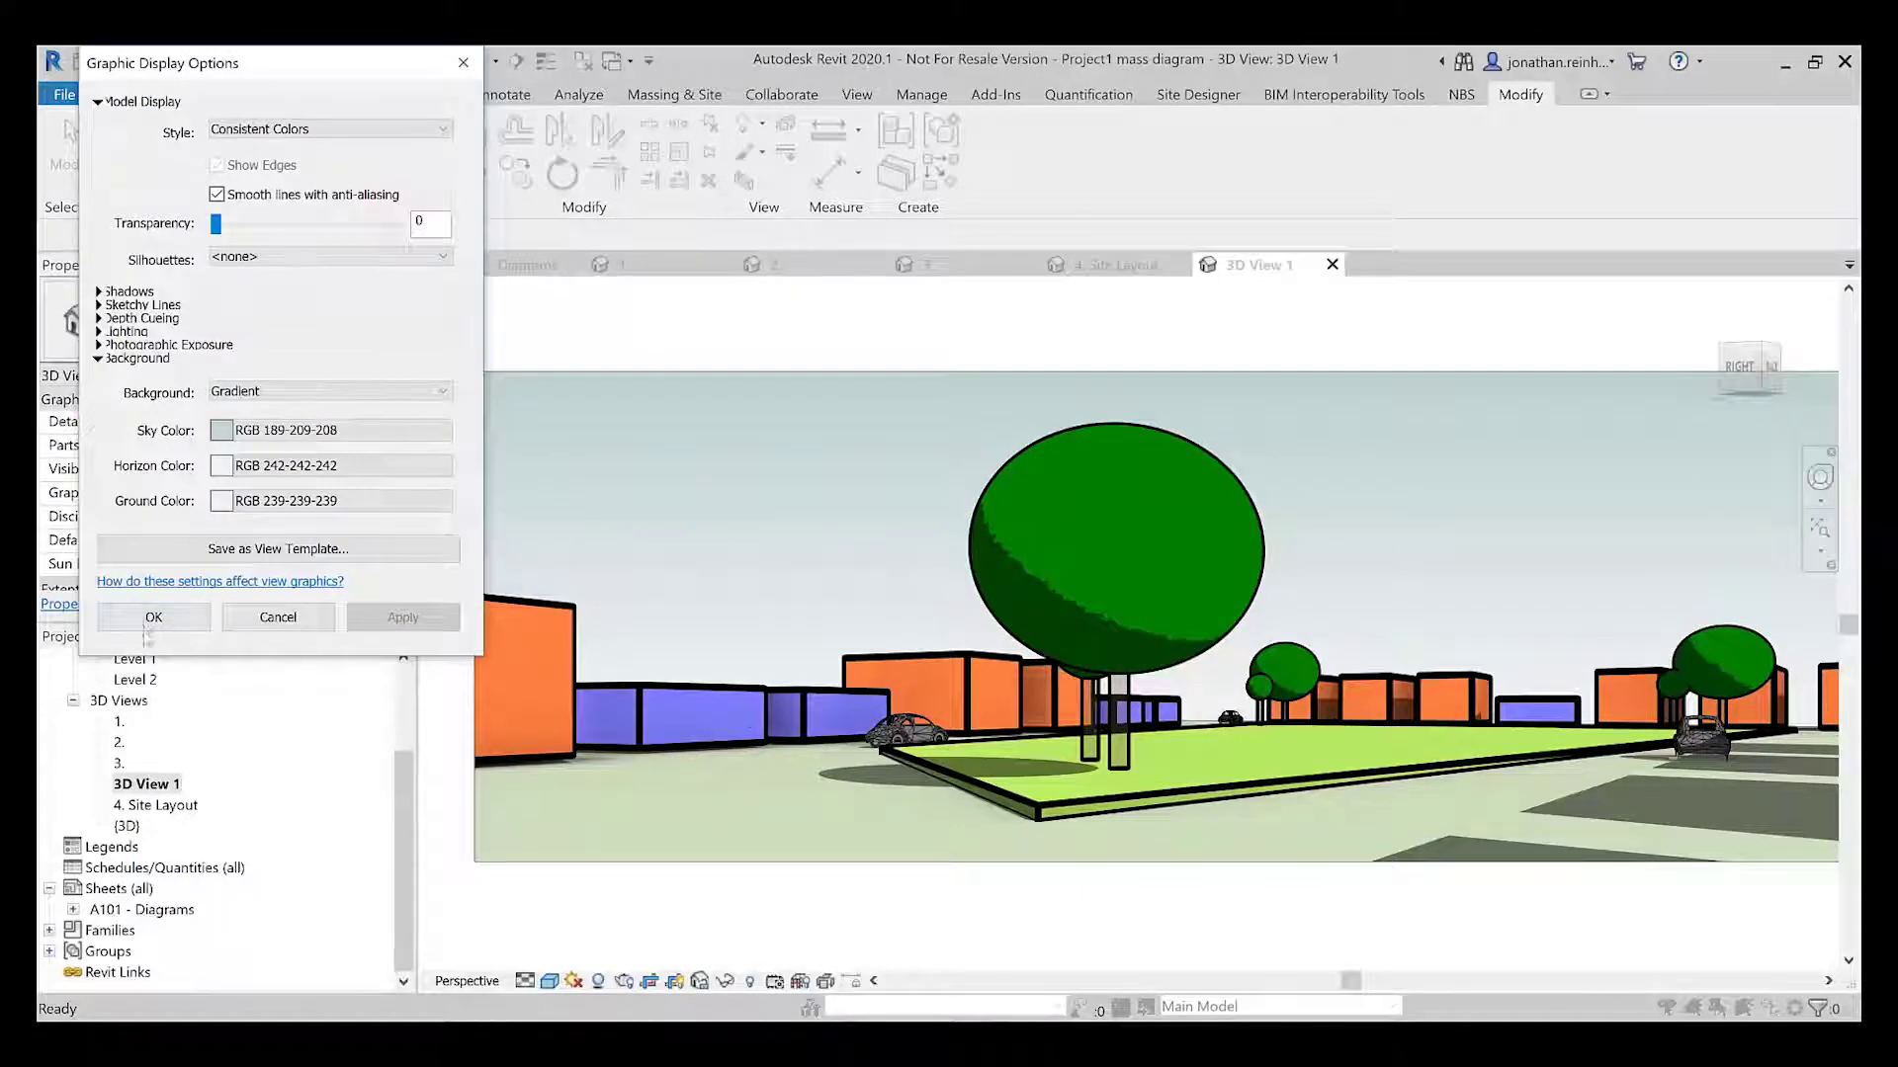
pyautogui.click(150, 620)
# Examine the gradient background and the thick black outlines of the orange and blue units in the perspective view
pyautogui.scroll(-2, 1040, 534)
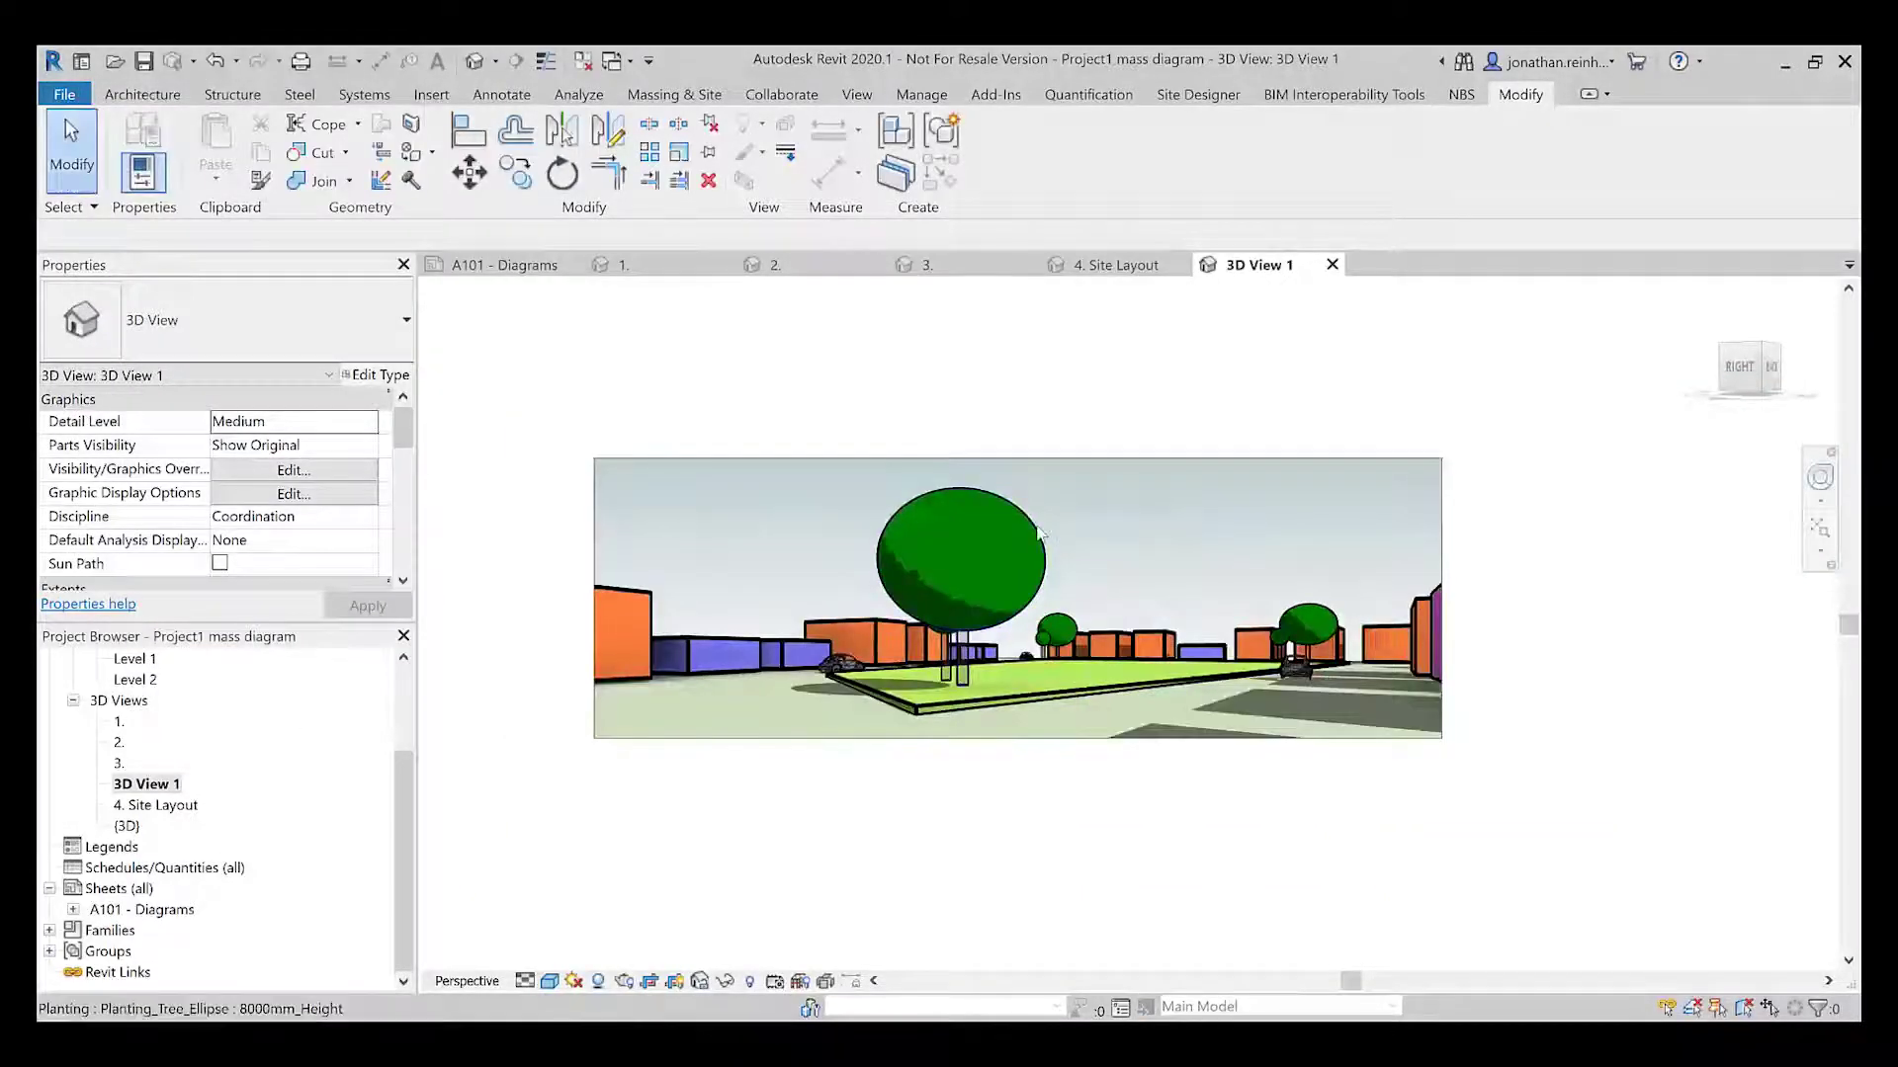
pyautogui.click(1038, 533)
pyautogui.scroll(3, 821, 540)
pyautogui.click(824, 545)
pyautogui.scroll(1, 824, 547)
pyautogui.moveTo(824, 548); pyautogui.dragTo(1028, 511, button='middle')
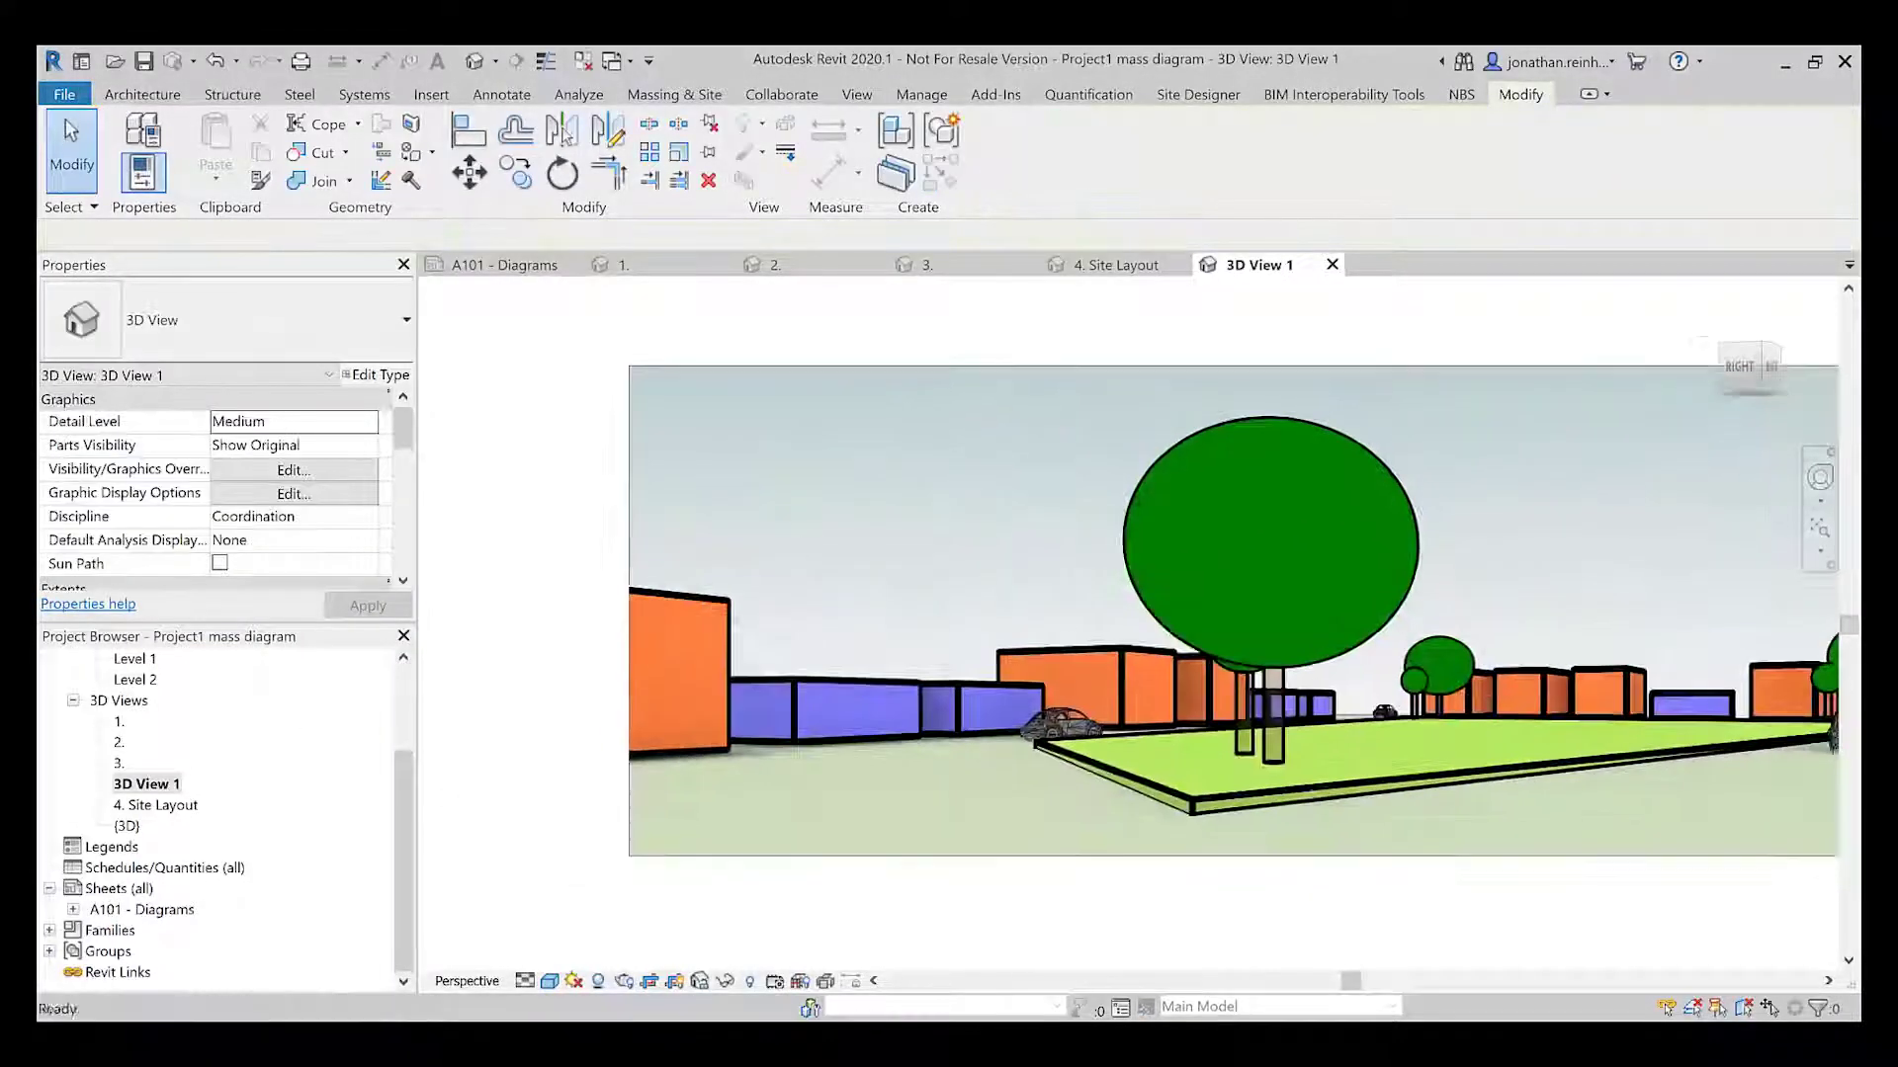
pyautogui.scroll(5, 870, 546)
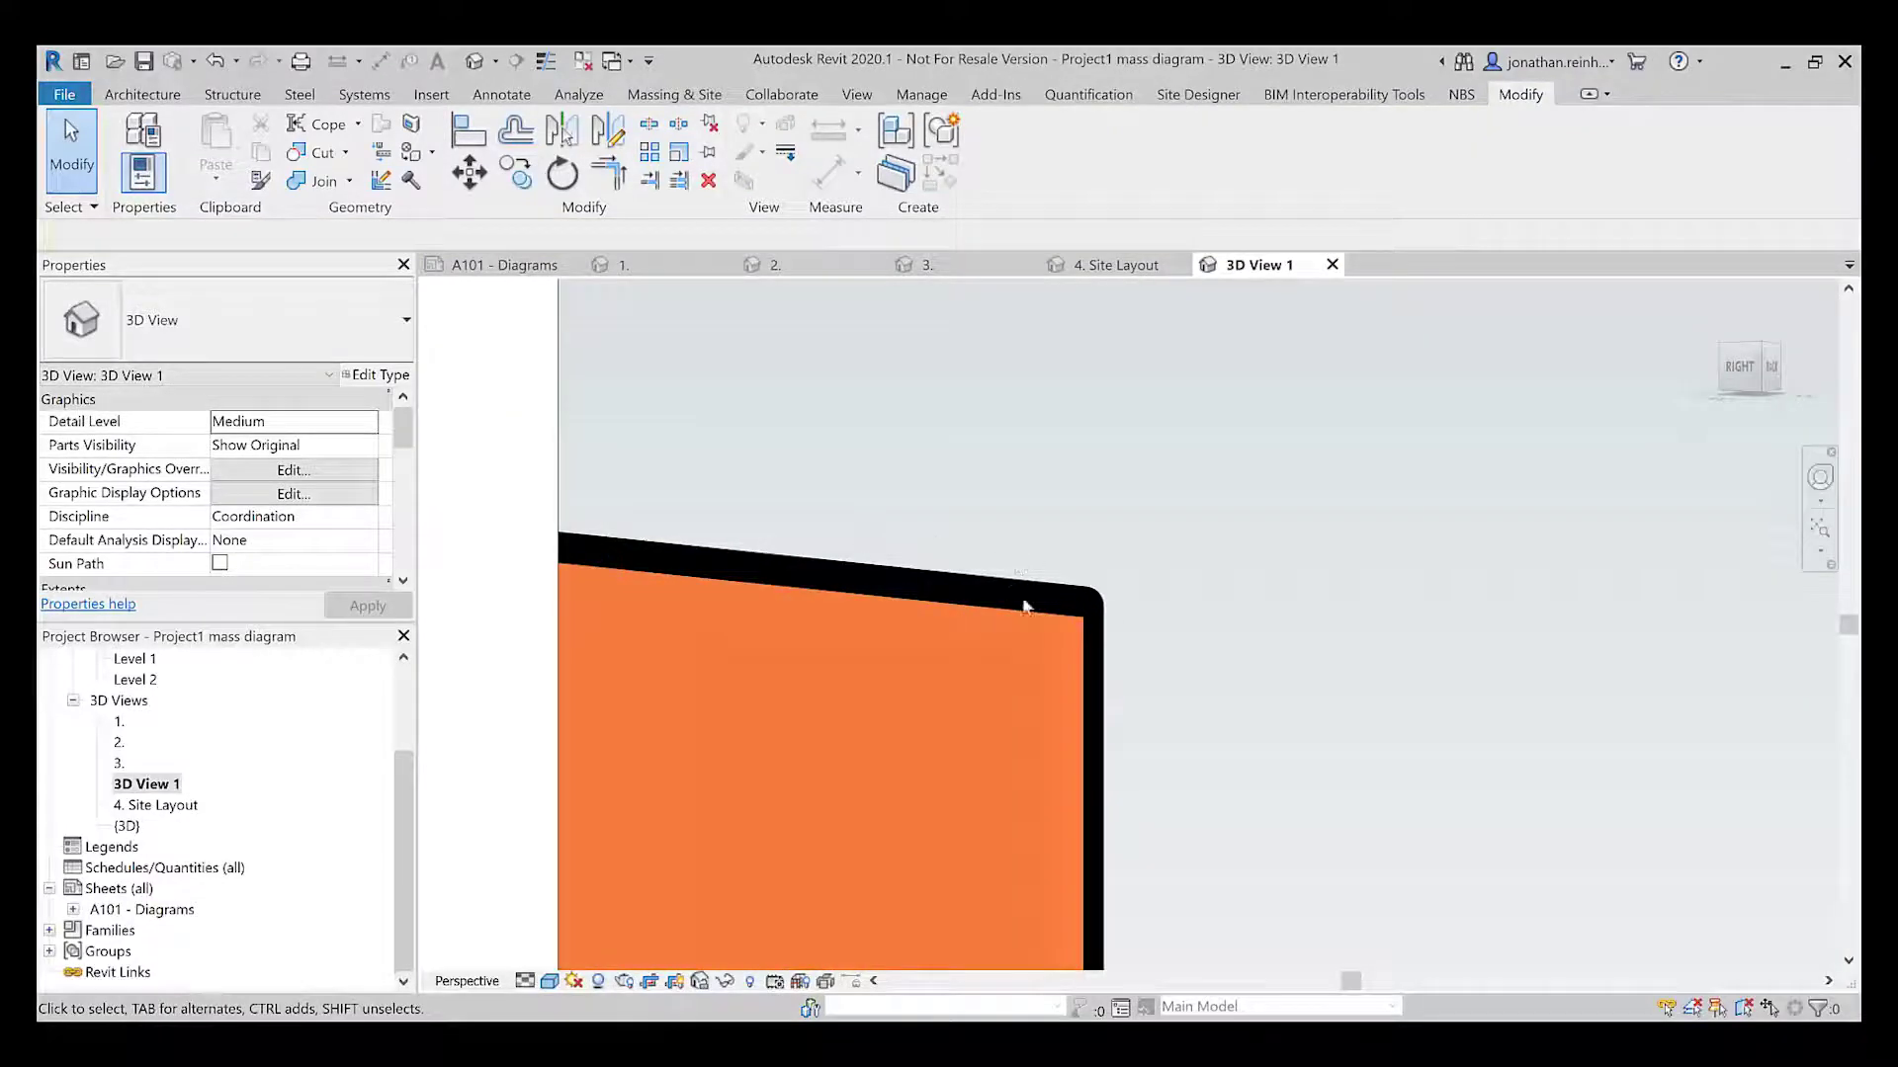
pyautogui.scroll(-4, 1118, 842)
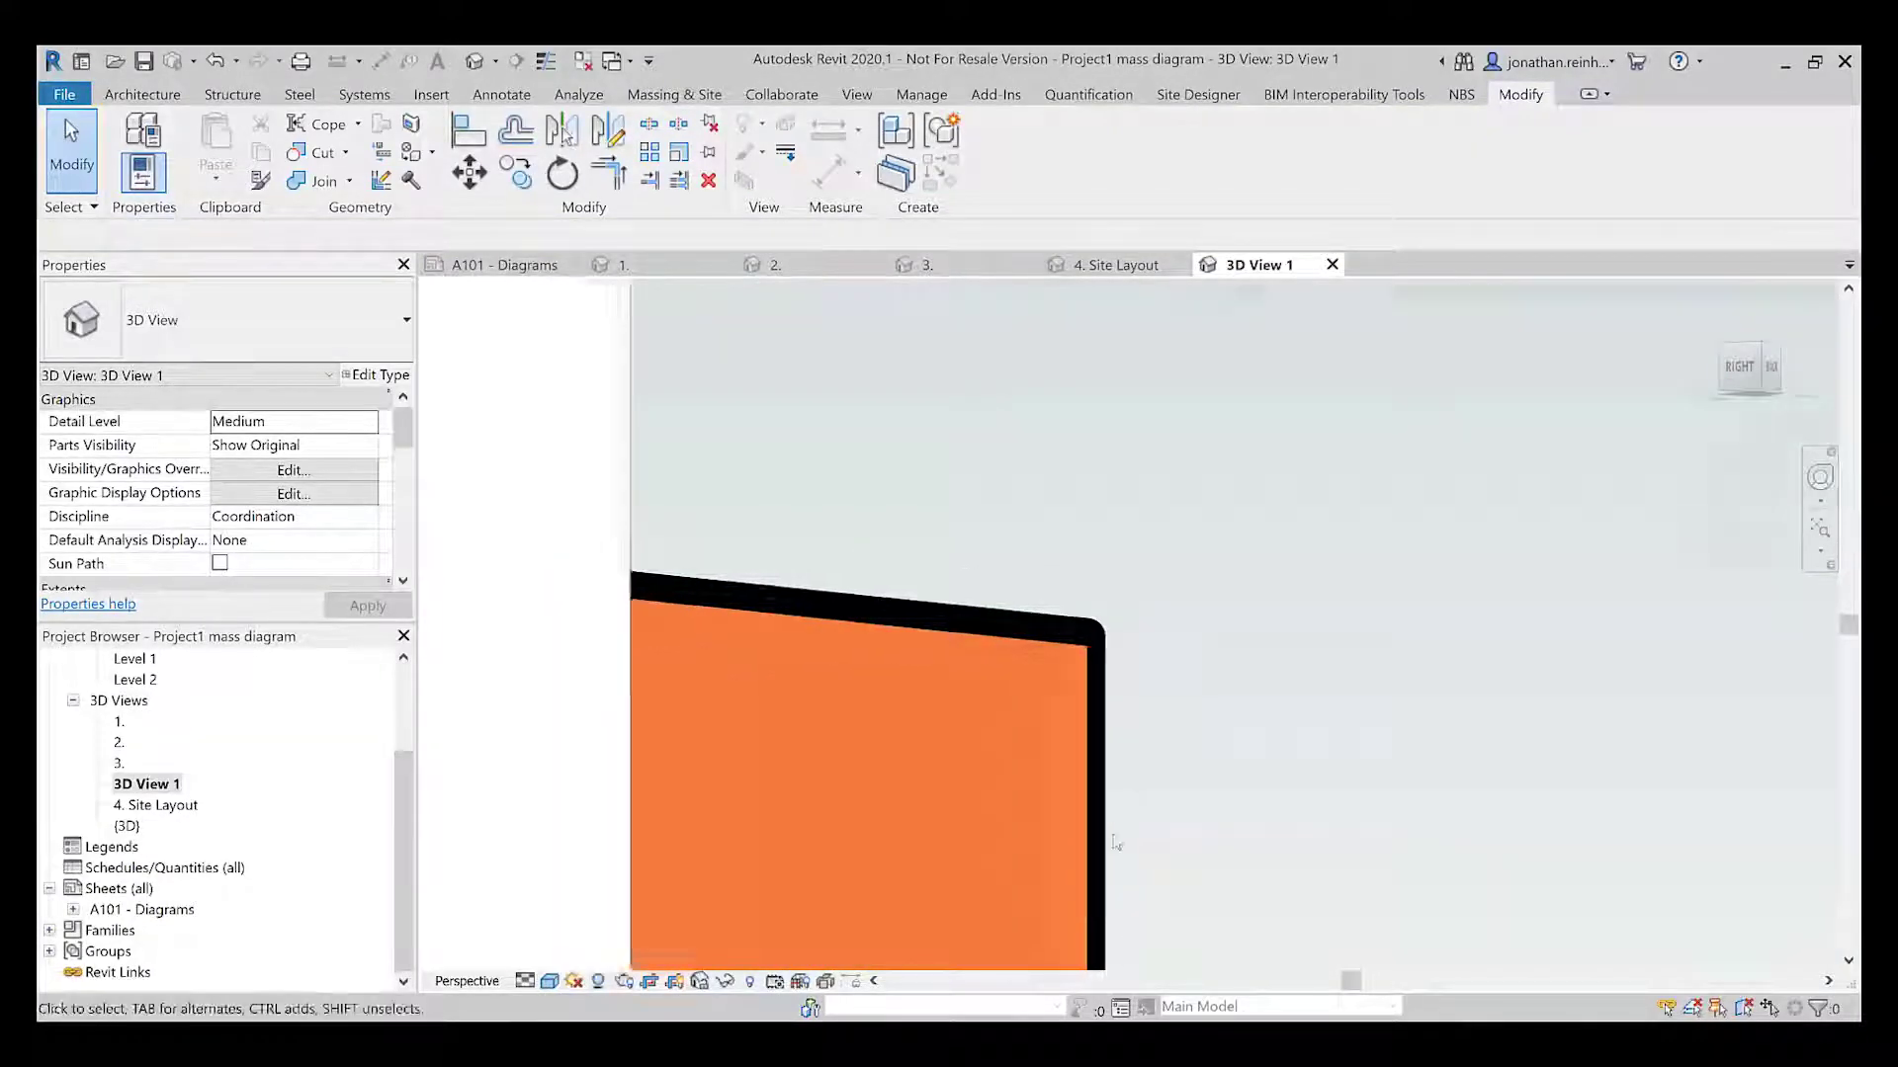
pyautogui.moveTo(1118, 842); pyautogui.dragTo(911, 447, button='middle')
pyautogui.scroll(-2, 1017, 471)
pyautogui.moveTo(1081, 546); pyautogui.dragTo(986, 755, button='middle')
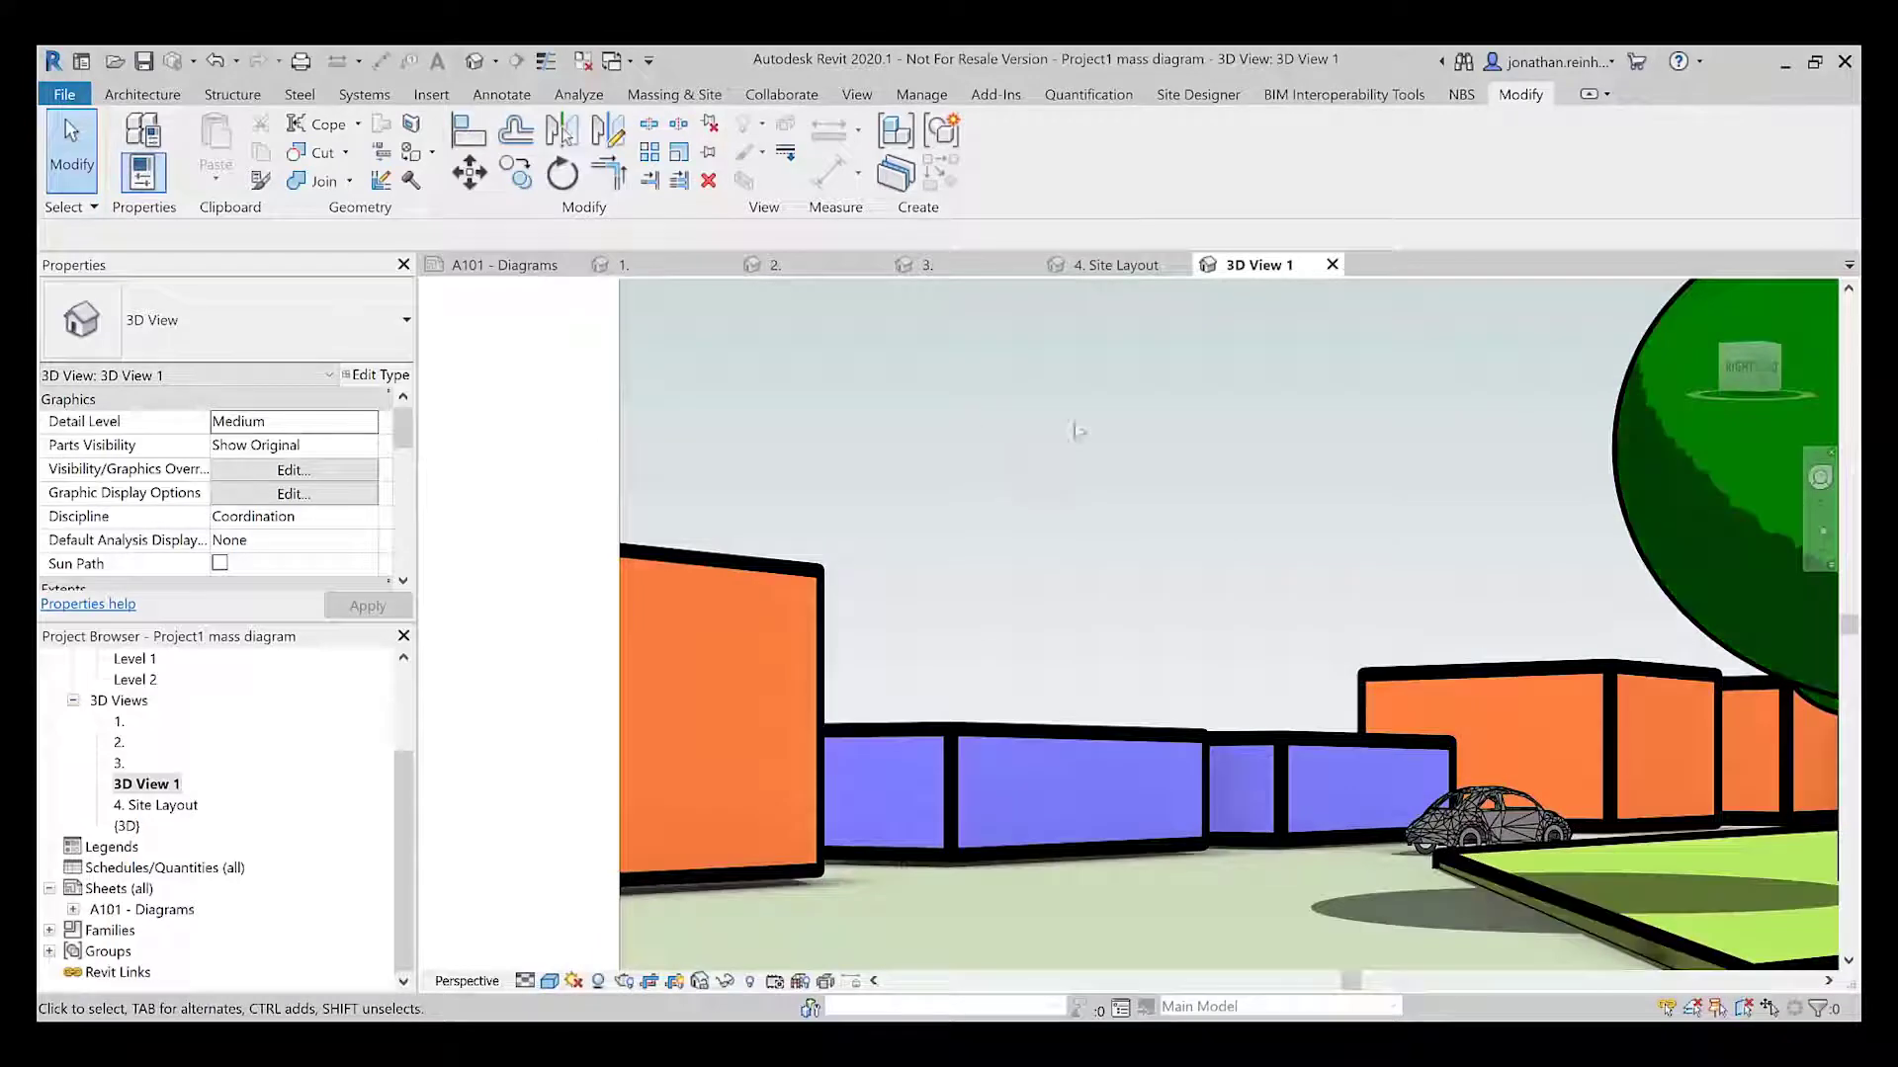
# Return to the 4. Site Layout view and check the category of the blue unit near the tree, then clear the selection
pyautogui.click(1139, 269)
pyautogui.scroll(9, 819, 476)
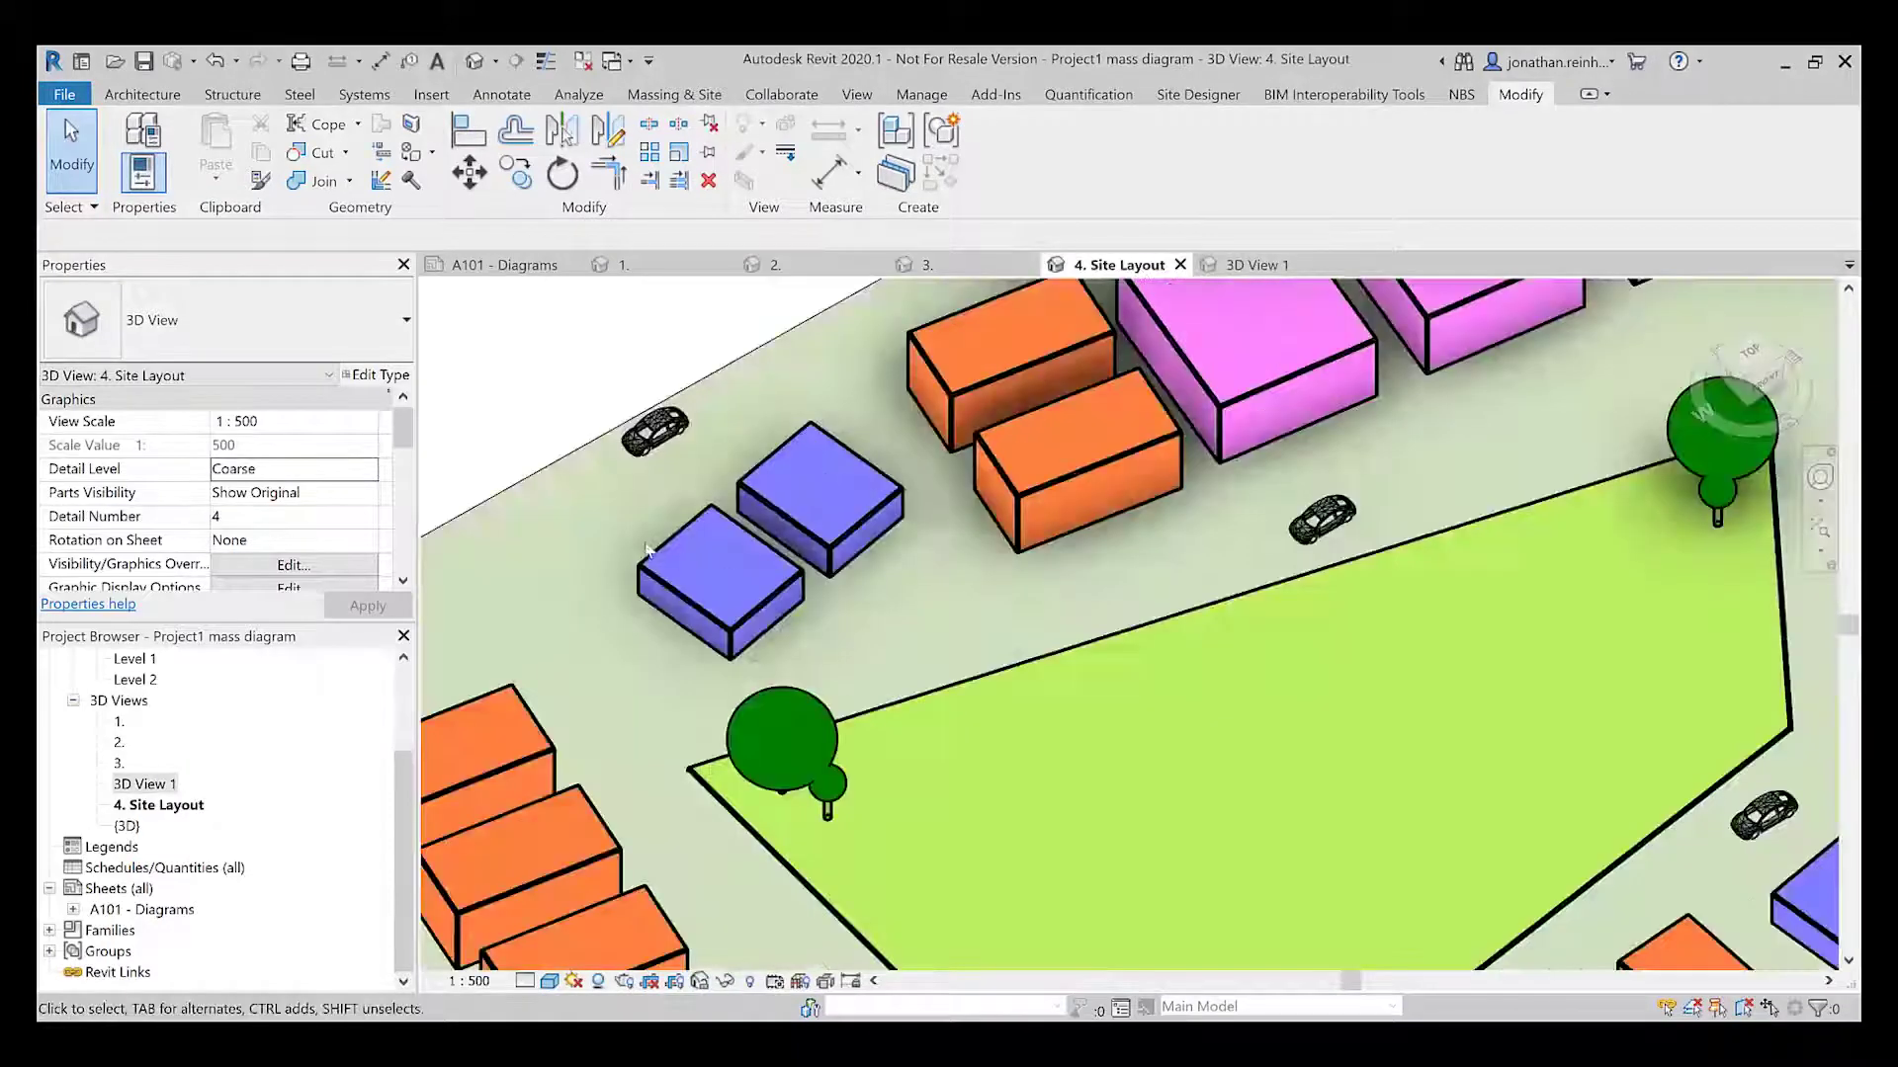
pyautogui.click(794, 615)
pyautogui.press('Tab')
pyautogui.click(890, 526)
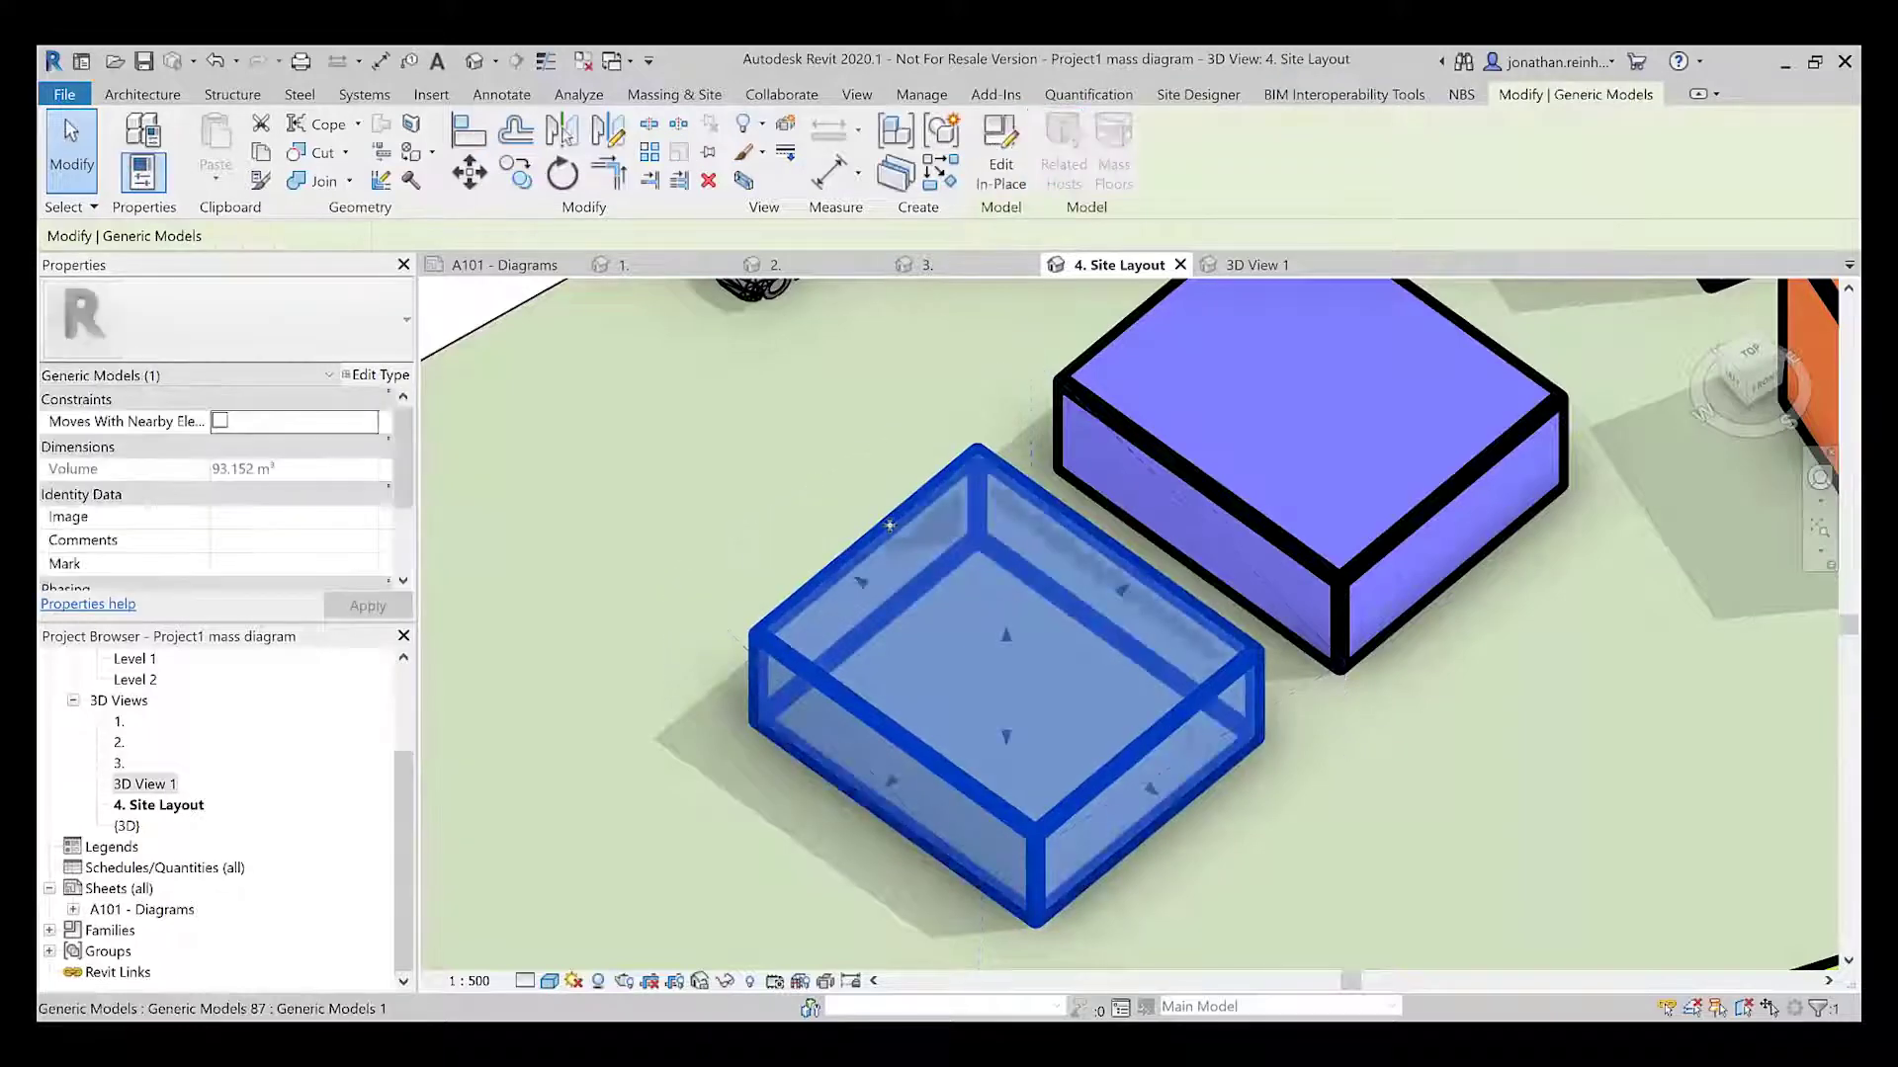
pyautogui.press('Escape')
pyautogui.press('Tab')
pyautogui.click(921, 502)
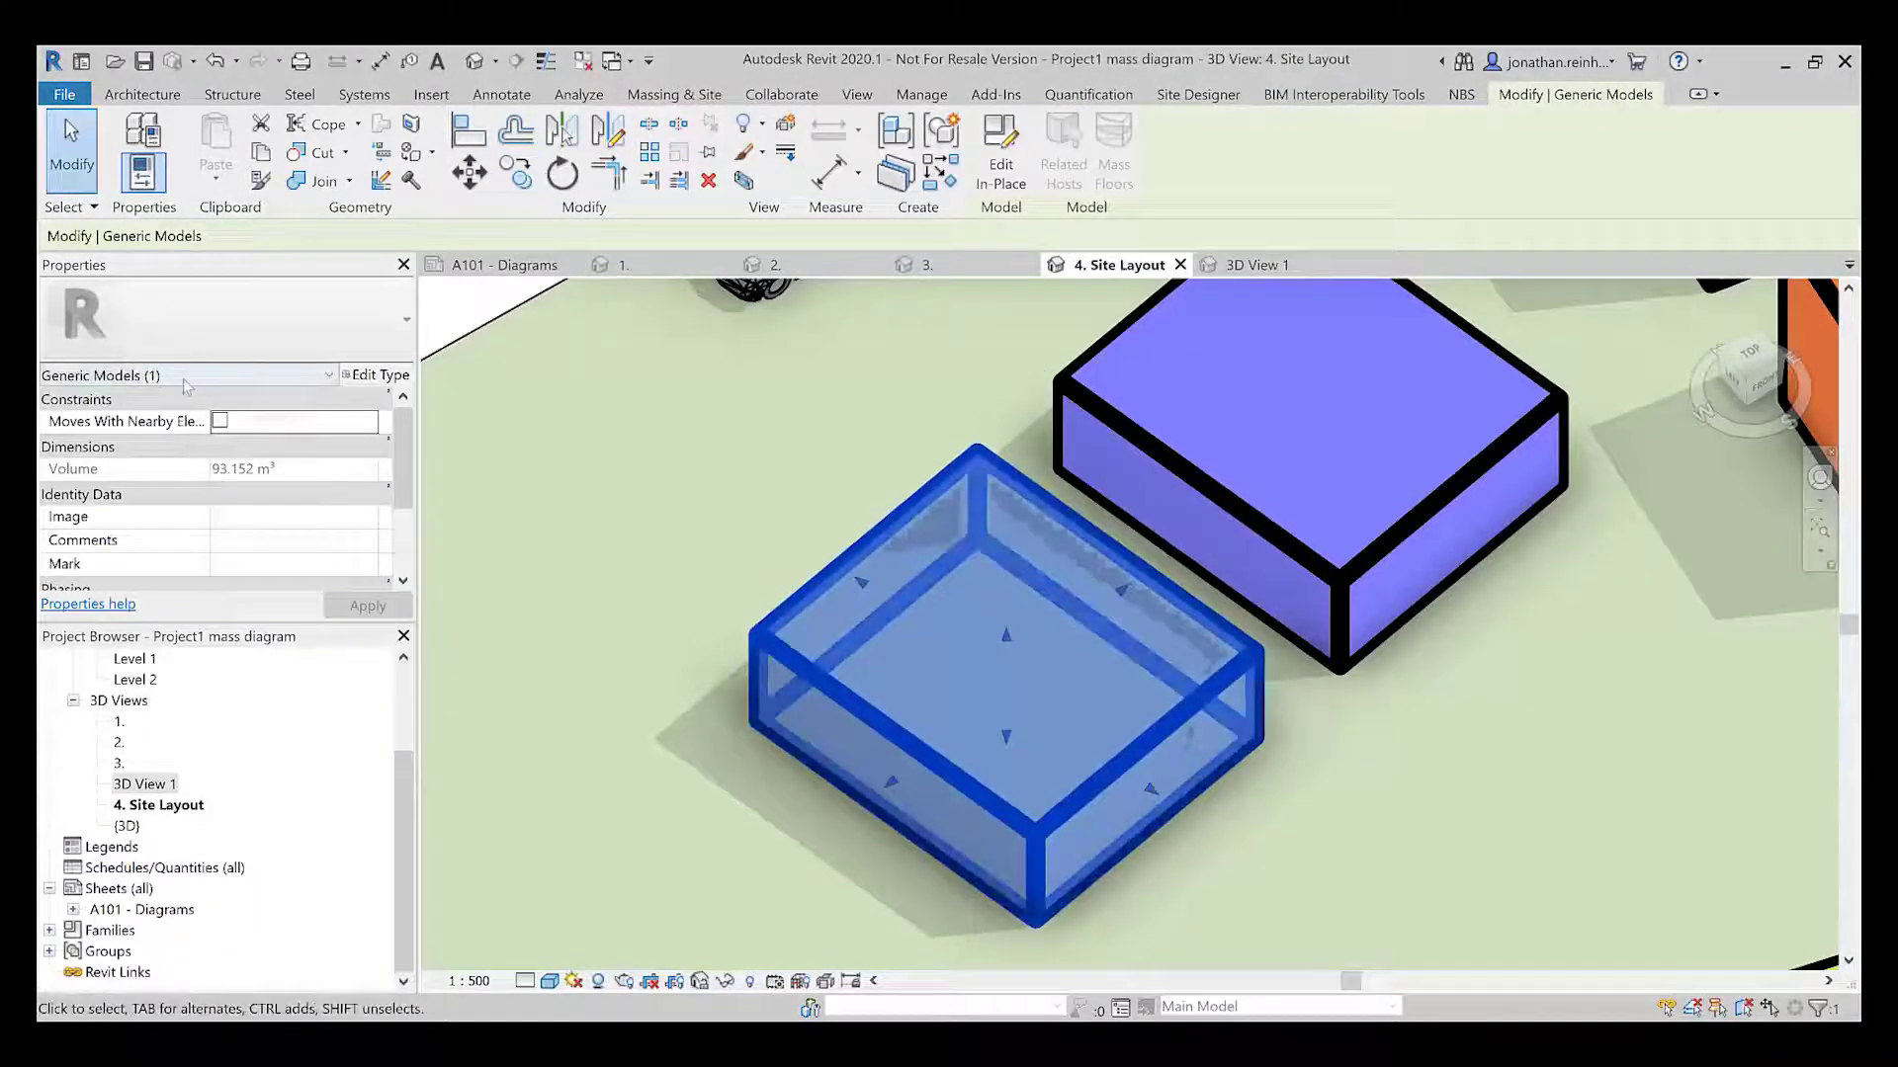
pyautogui.moveTo(865, 446); pyautogui.dragTo(935, 563, button='middle')
pyautogui.press('Escape')
pyautogui.scroll(-2, 1008, 638)
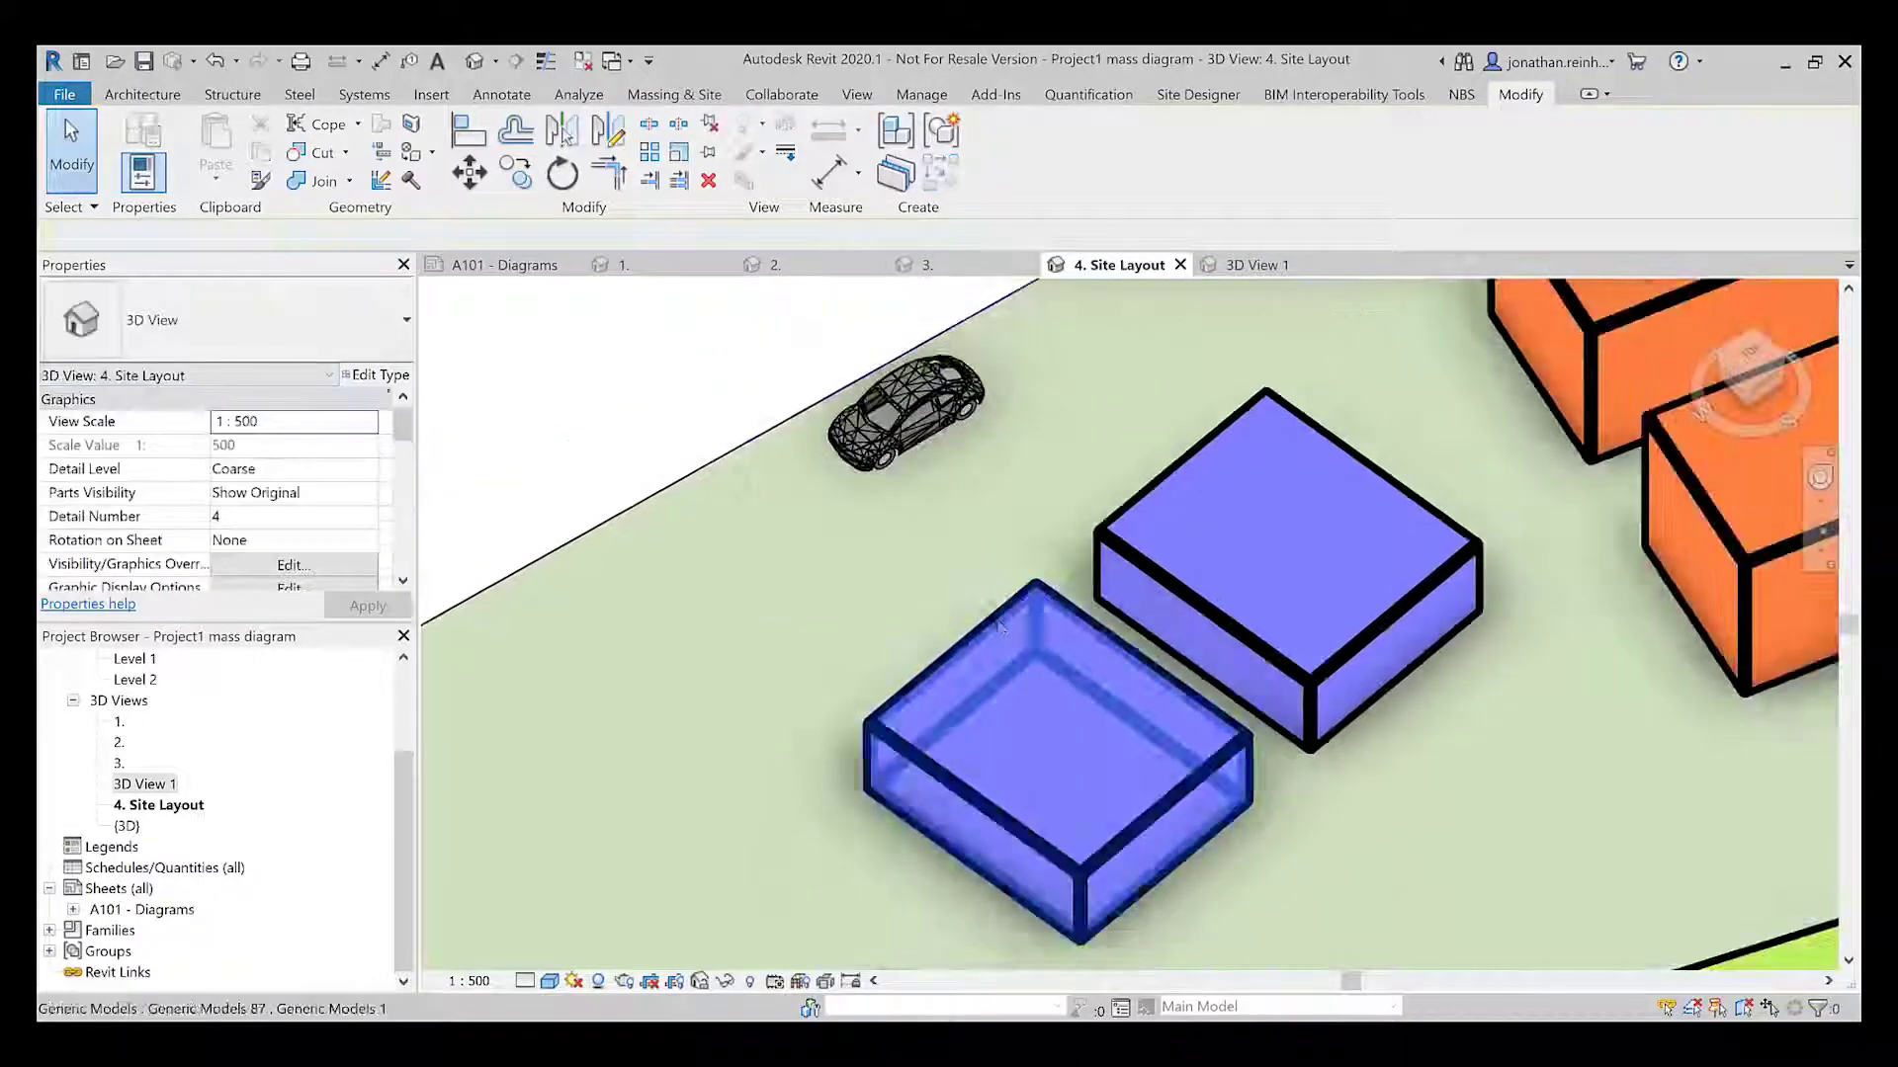
pyautogui.scroll(1, 962, 670)
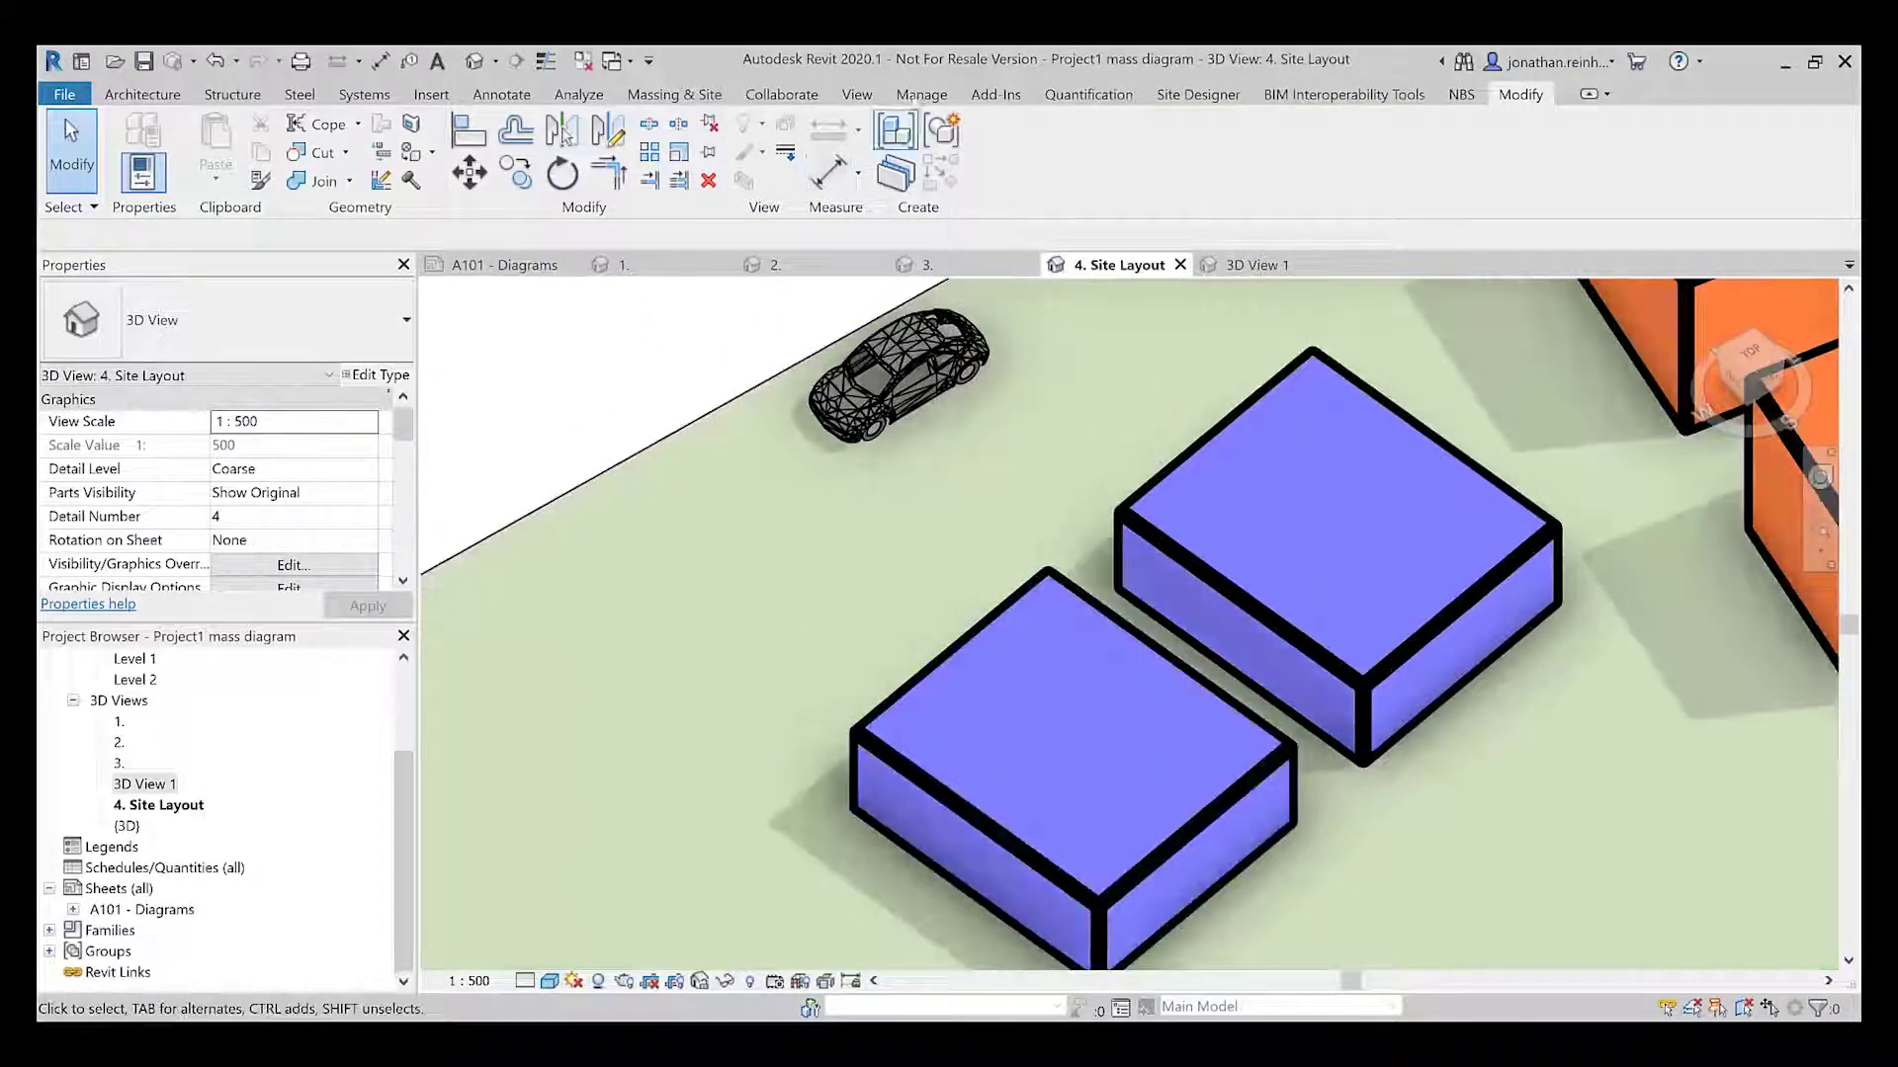
# Open the Object Styles settings, move the dialog aside and widen the Category column to show full names
pyautogui.click(927, 92)
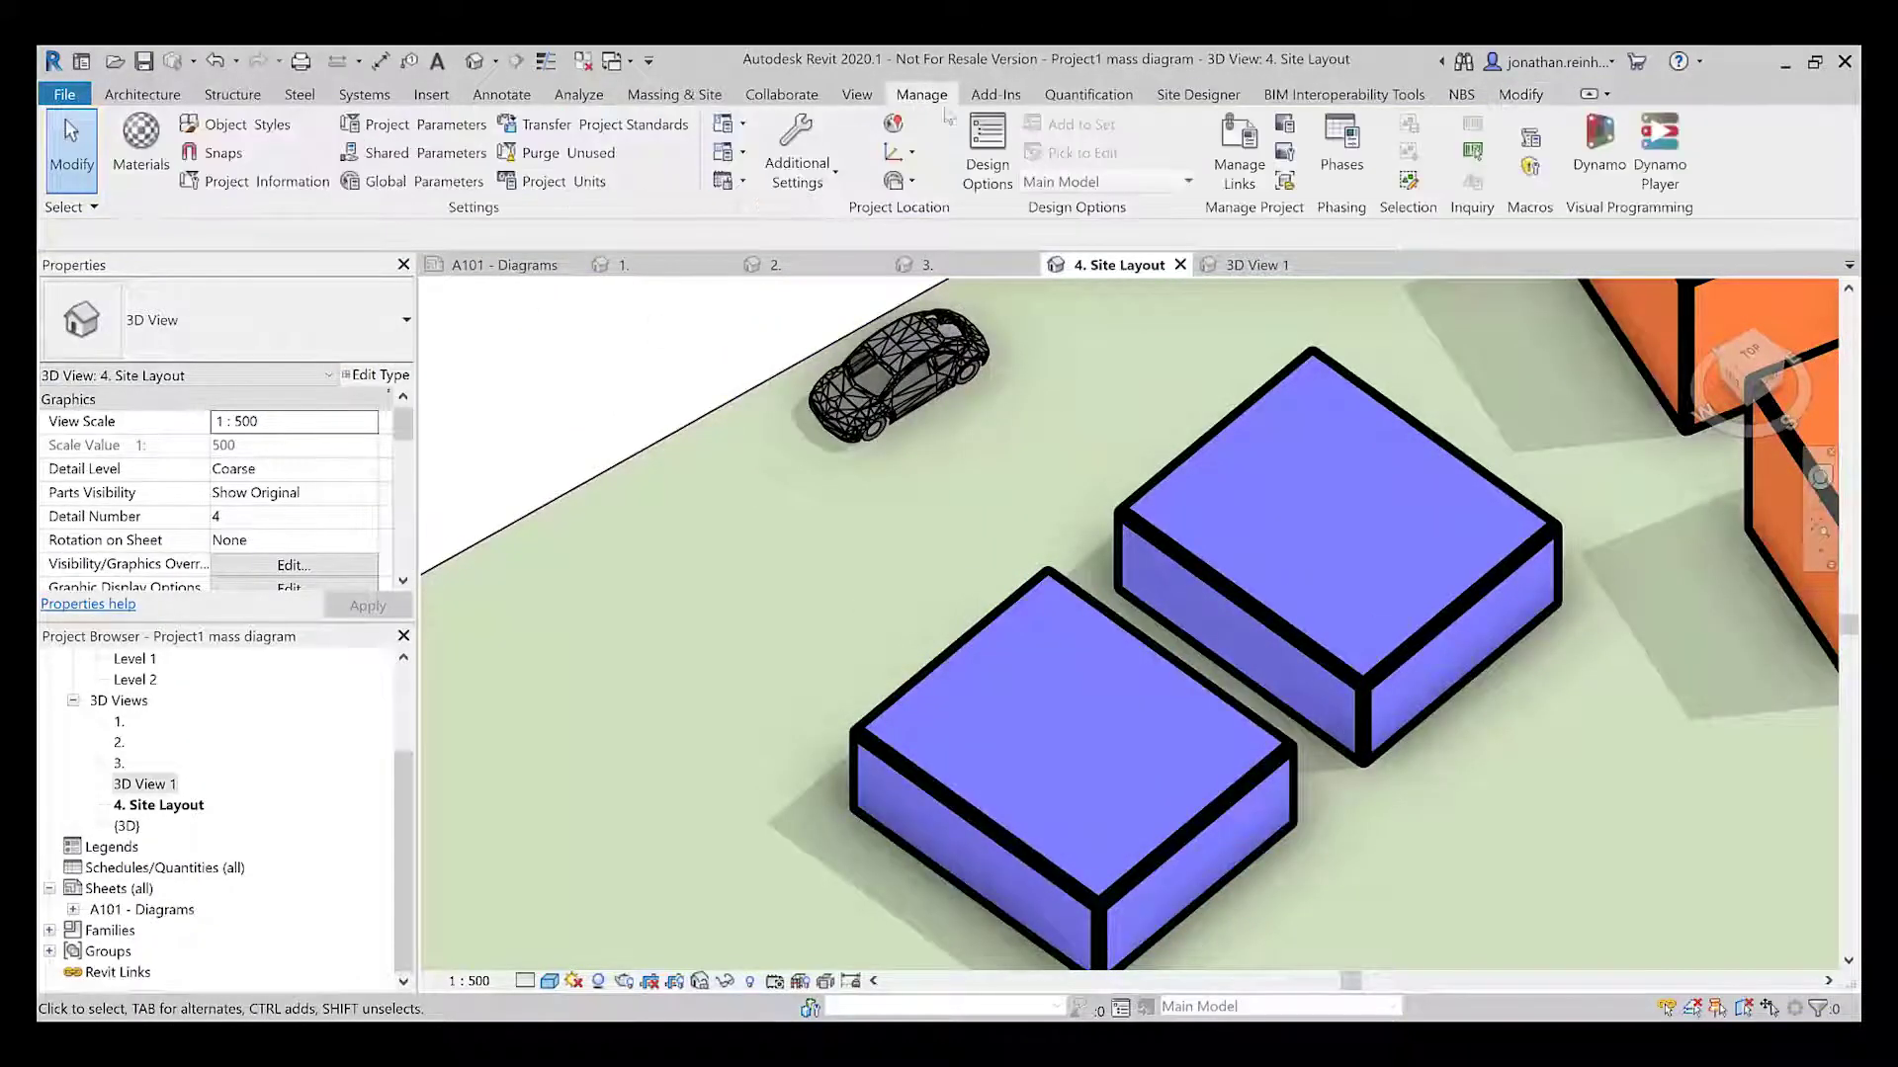
pyautogui.click(253, 125)
pyautogui.moveTo(1087, 144); pyautogui.dragTo(319, 110)
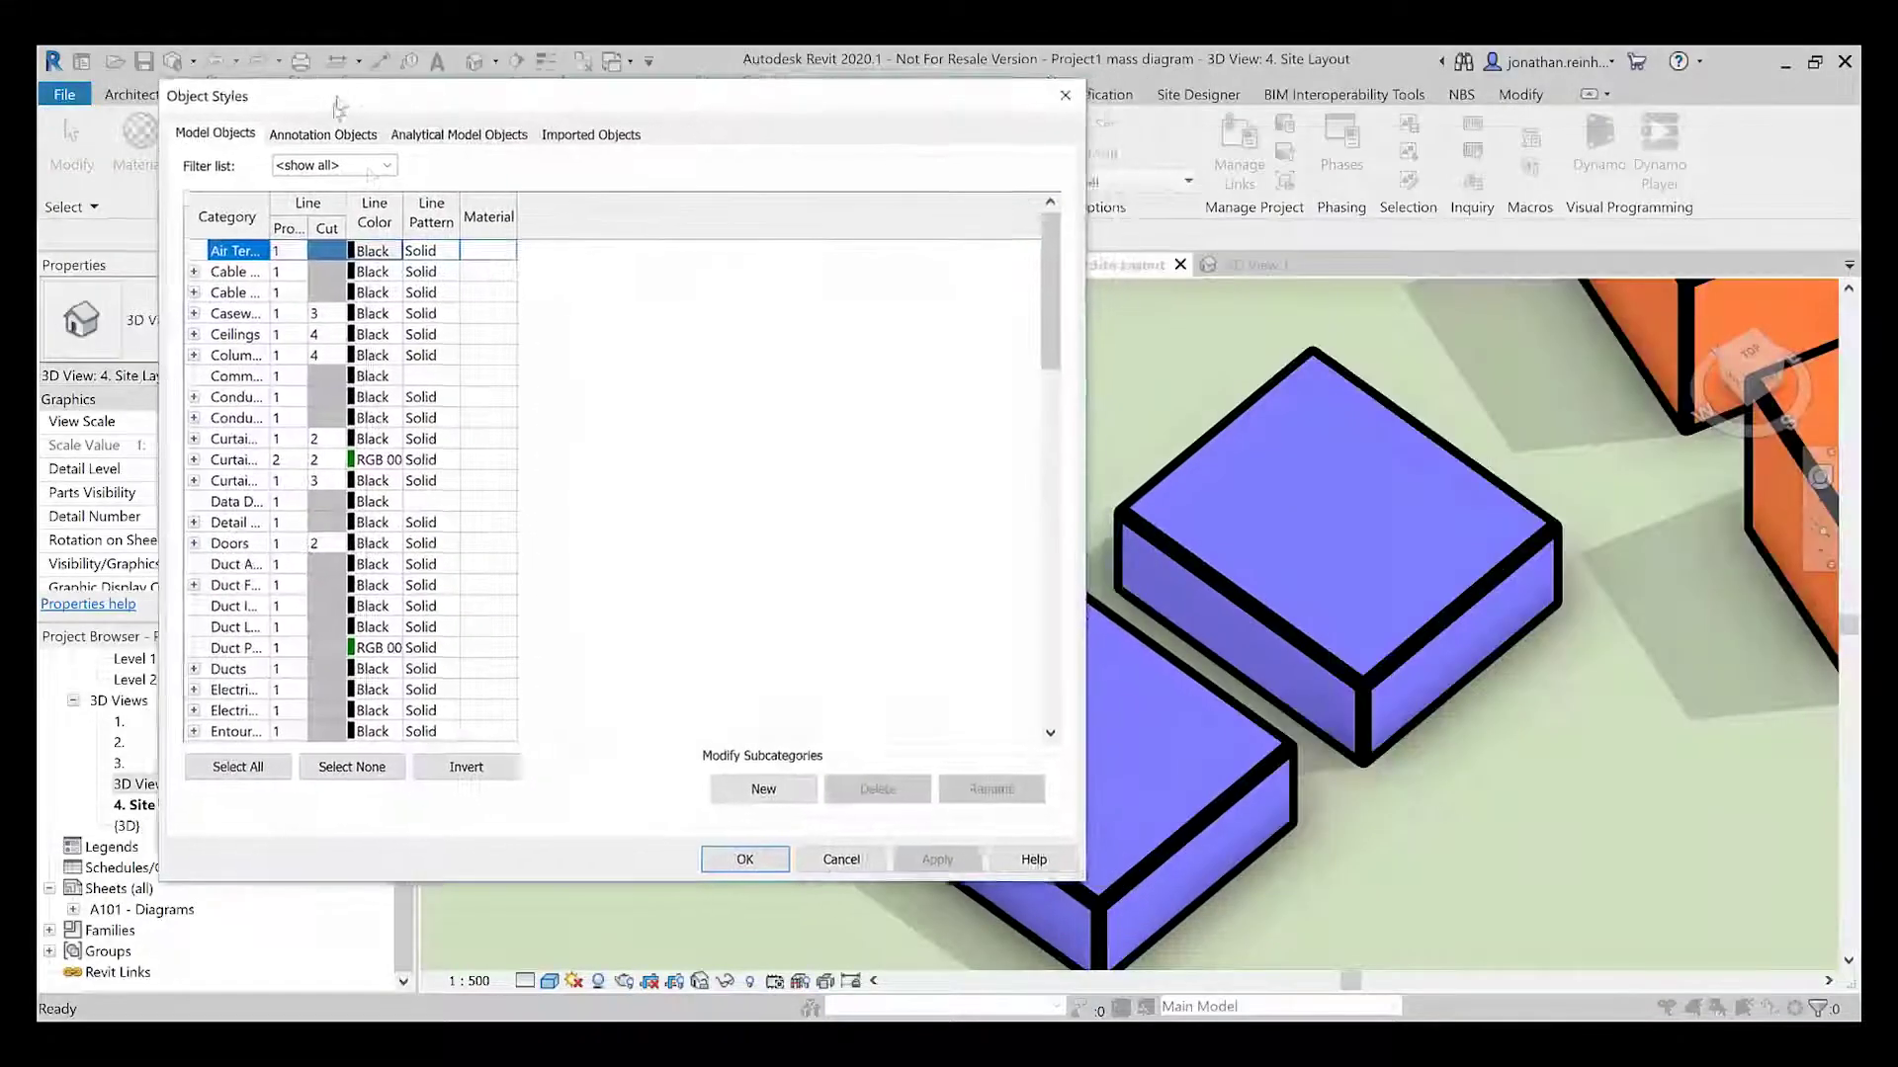
pyautogui.doubleClick(267, 242)
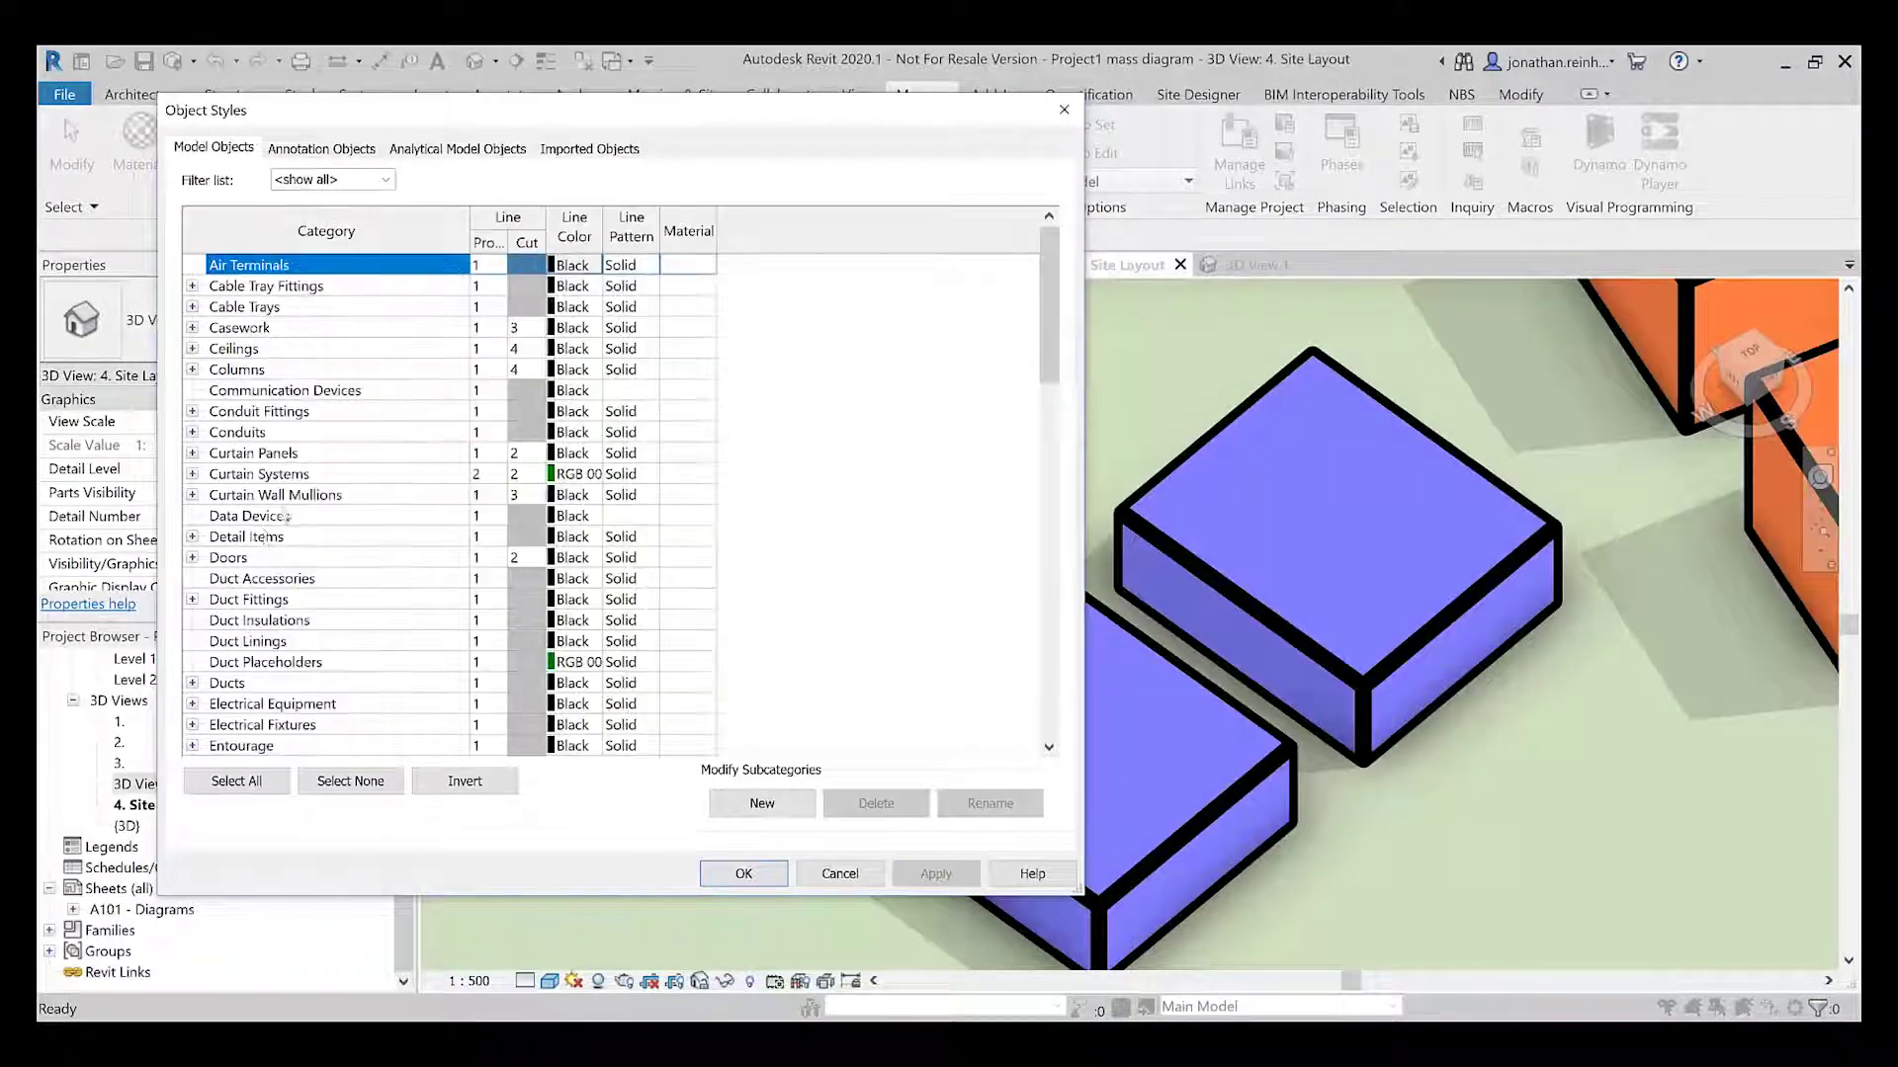
# Widen the Projection column and set the projection line weight of Generic Models to 5
pyautogui.scroll(-3, 270, 506)
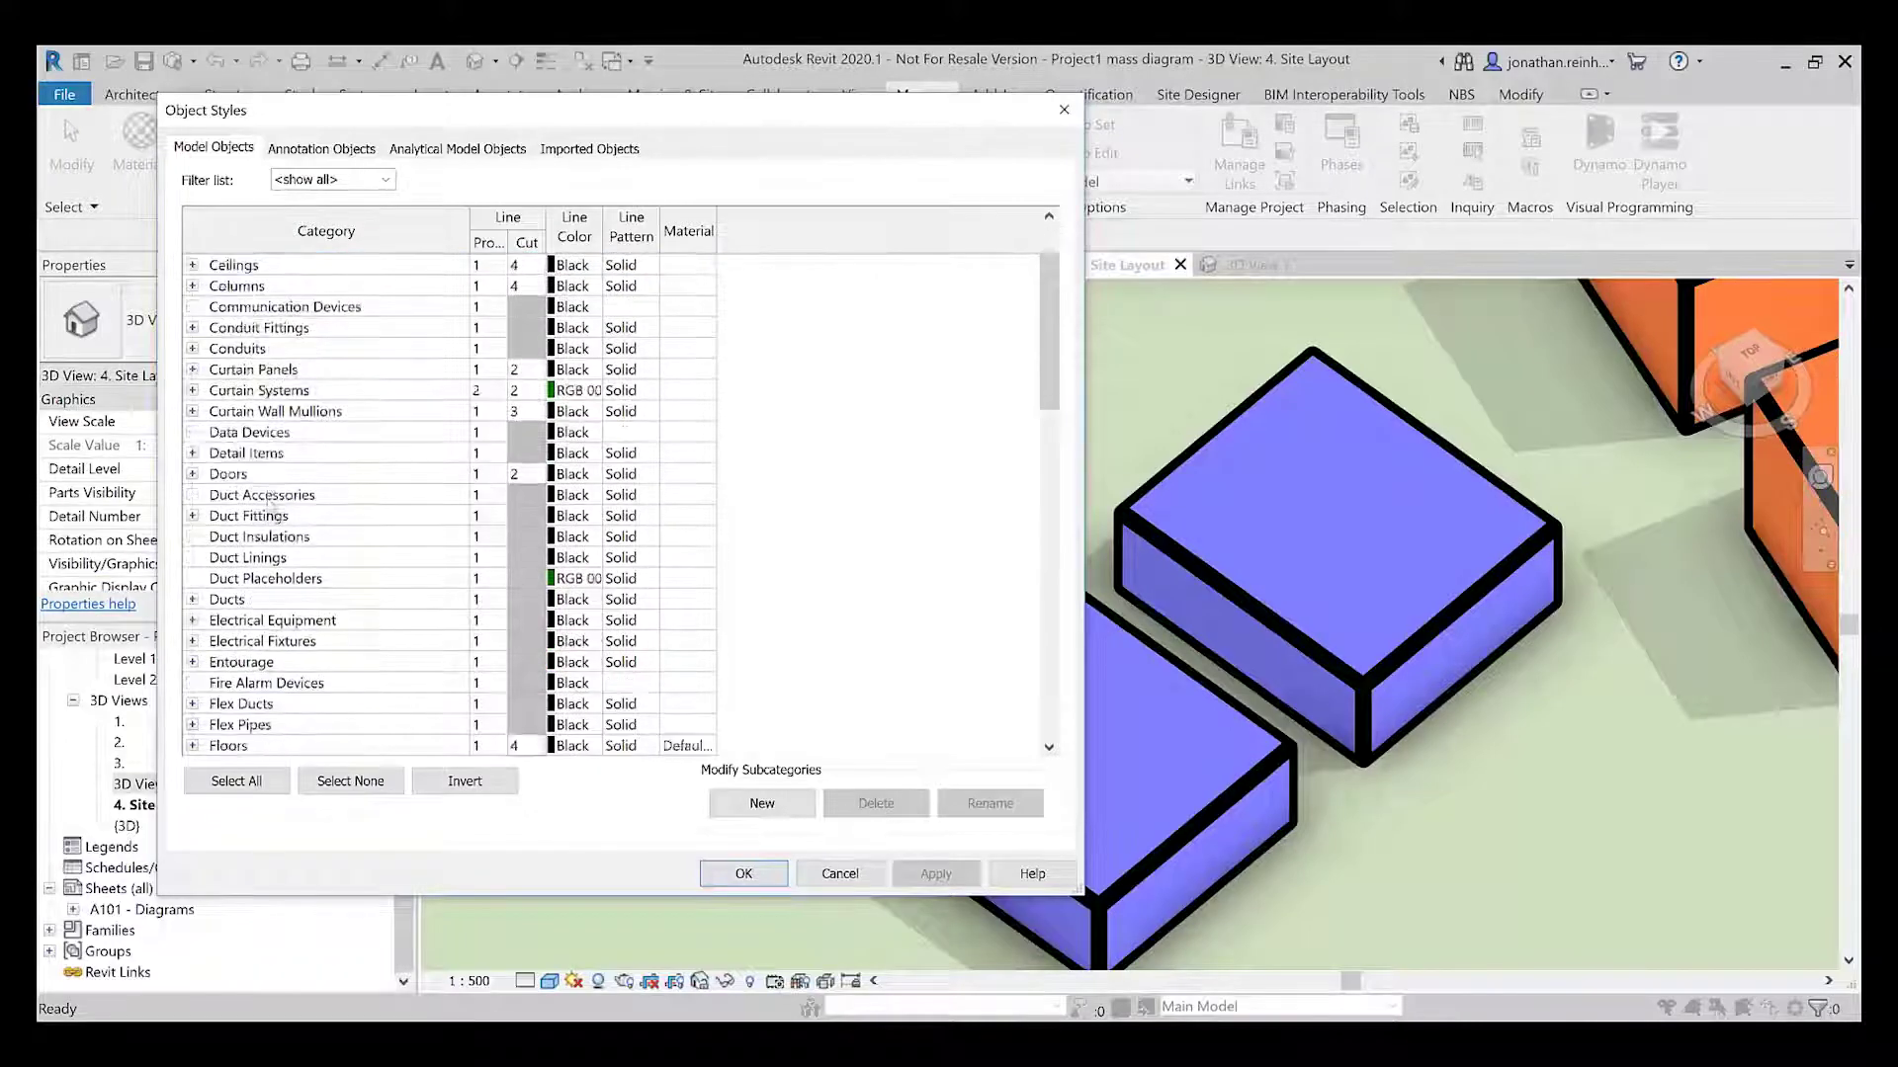
pyautogui.scroll(-2, 270, 507)
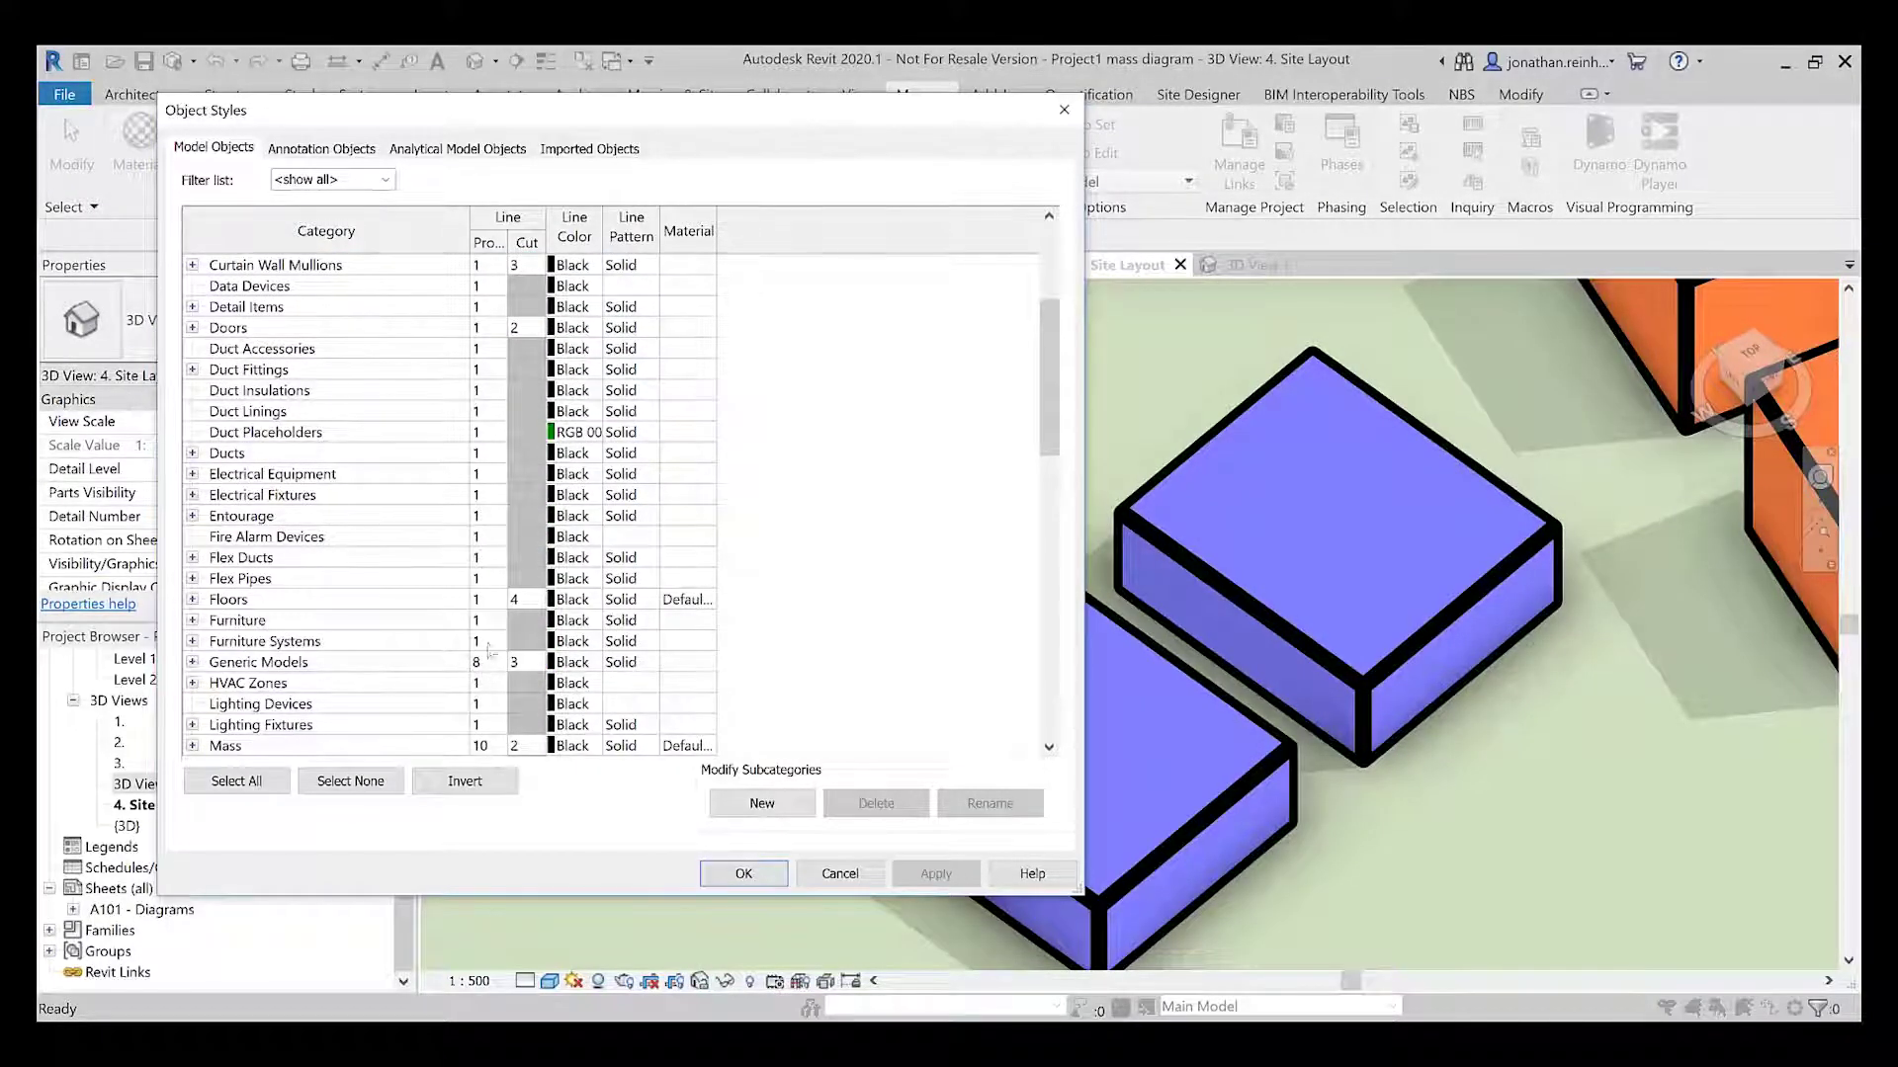
pyautogui.moveTo(508, 243); pyautogui.dragTo(594, 240)
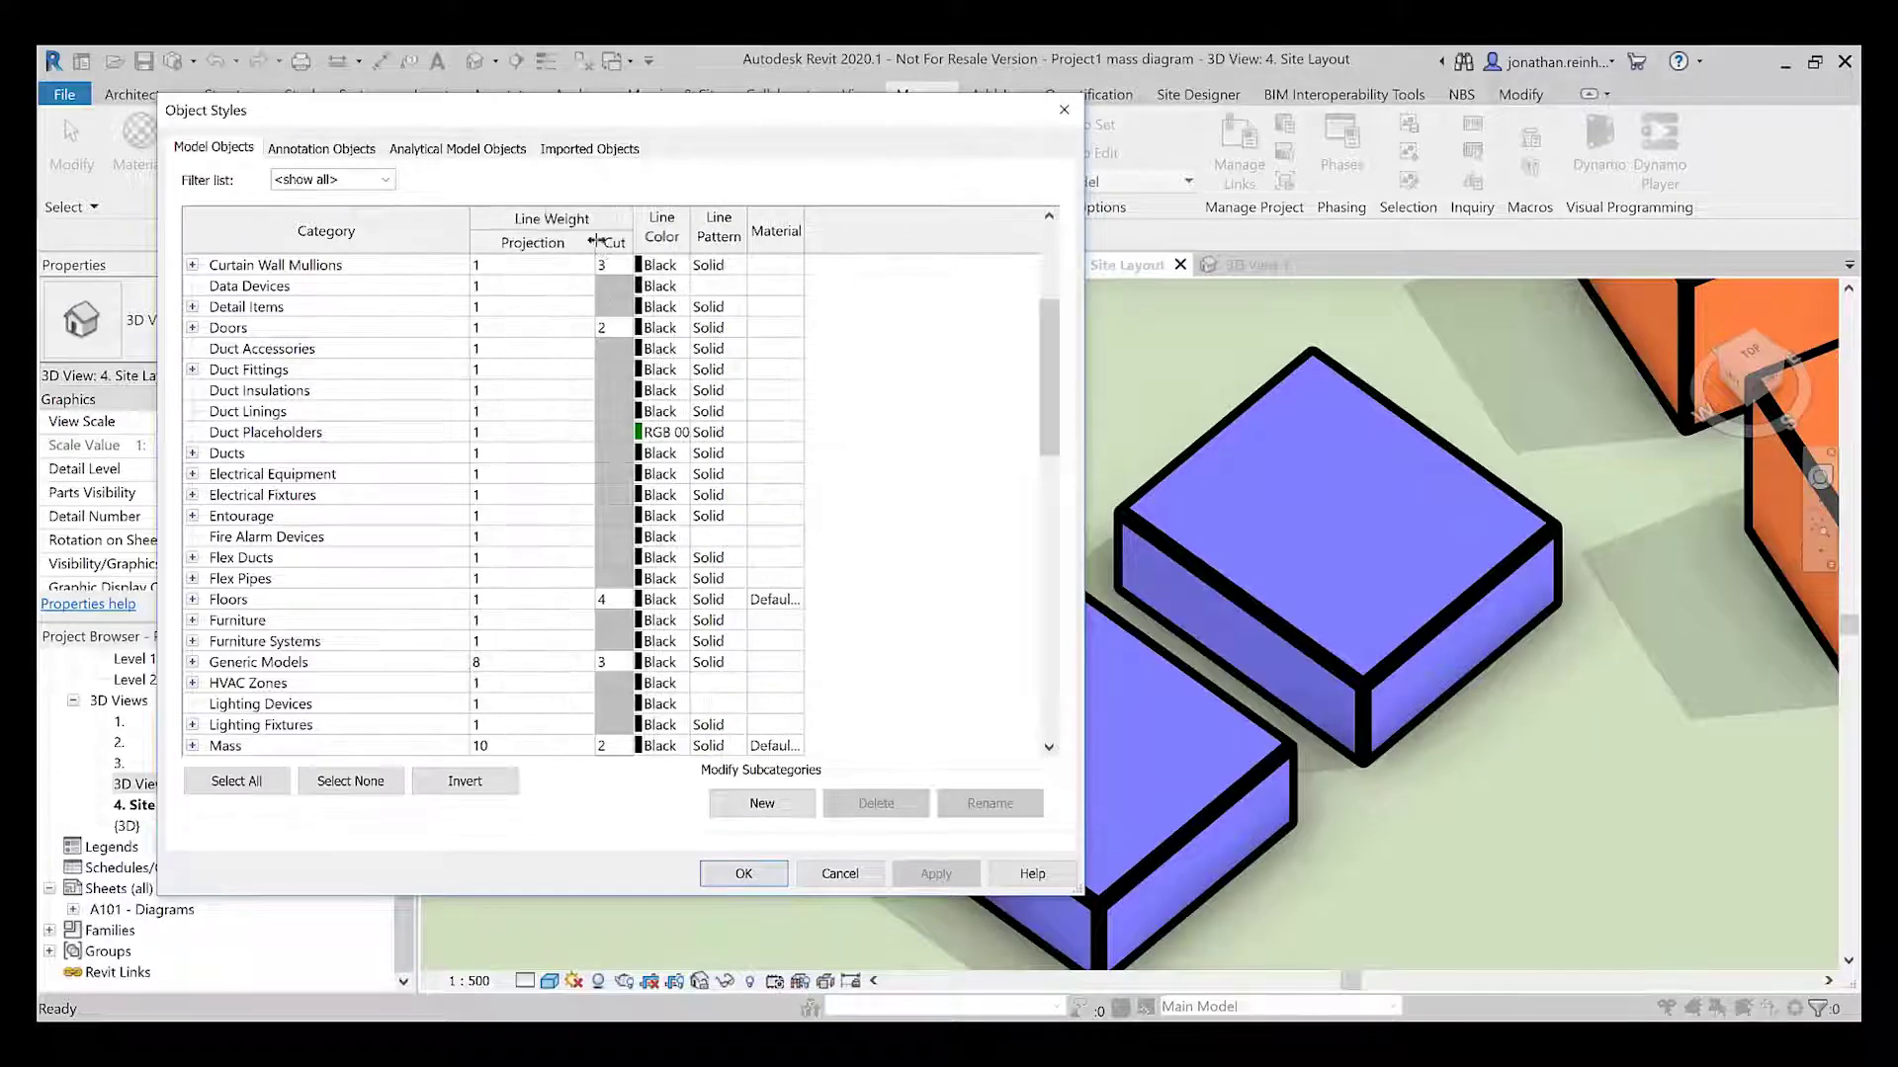
pyautogui.click(586, 662)
pyautogui.click(584, 662)
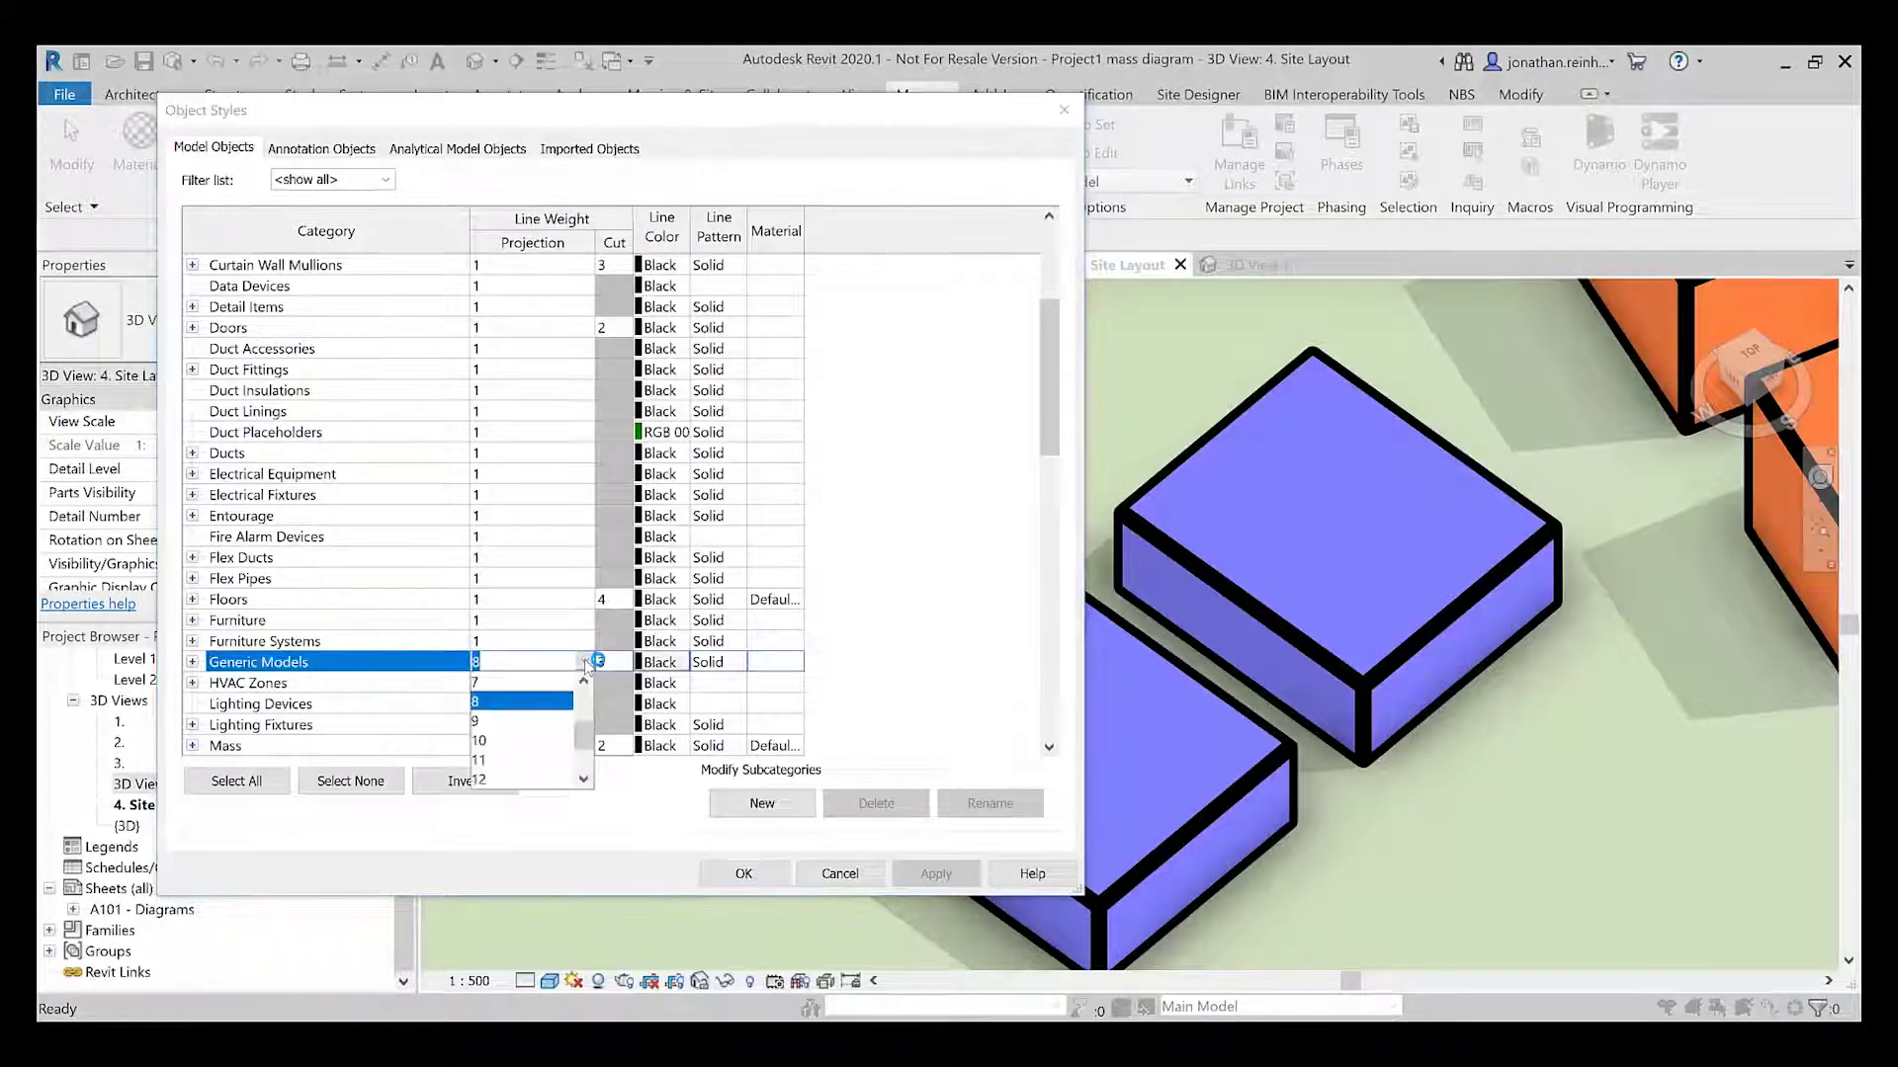
pyautogui.scroll(2, 515, 751)
pyautogui.click(478, 760)
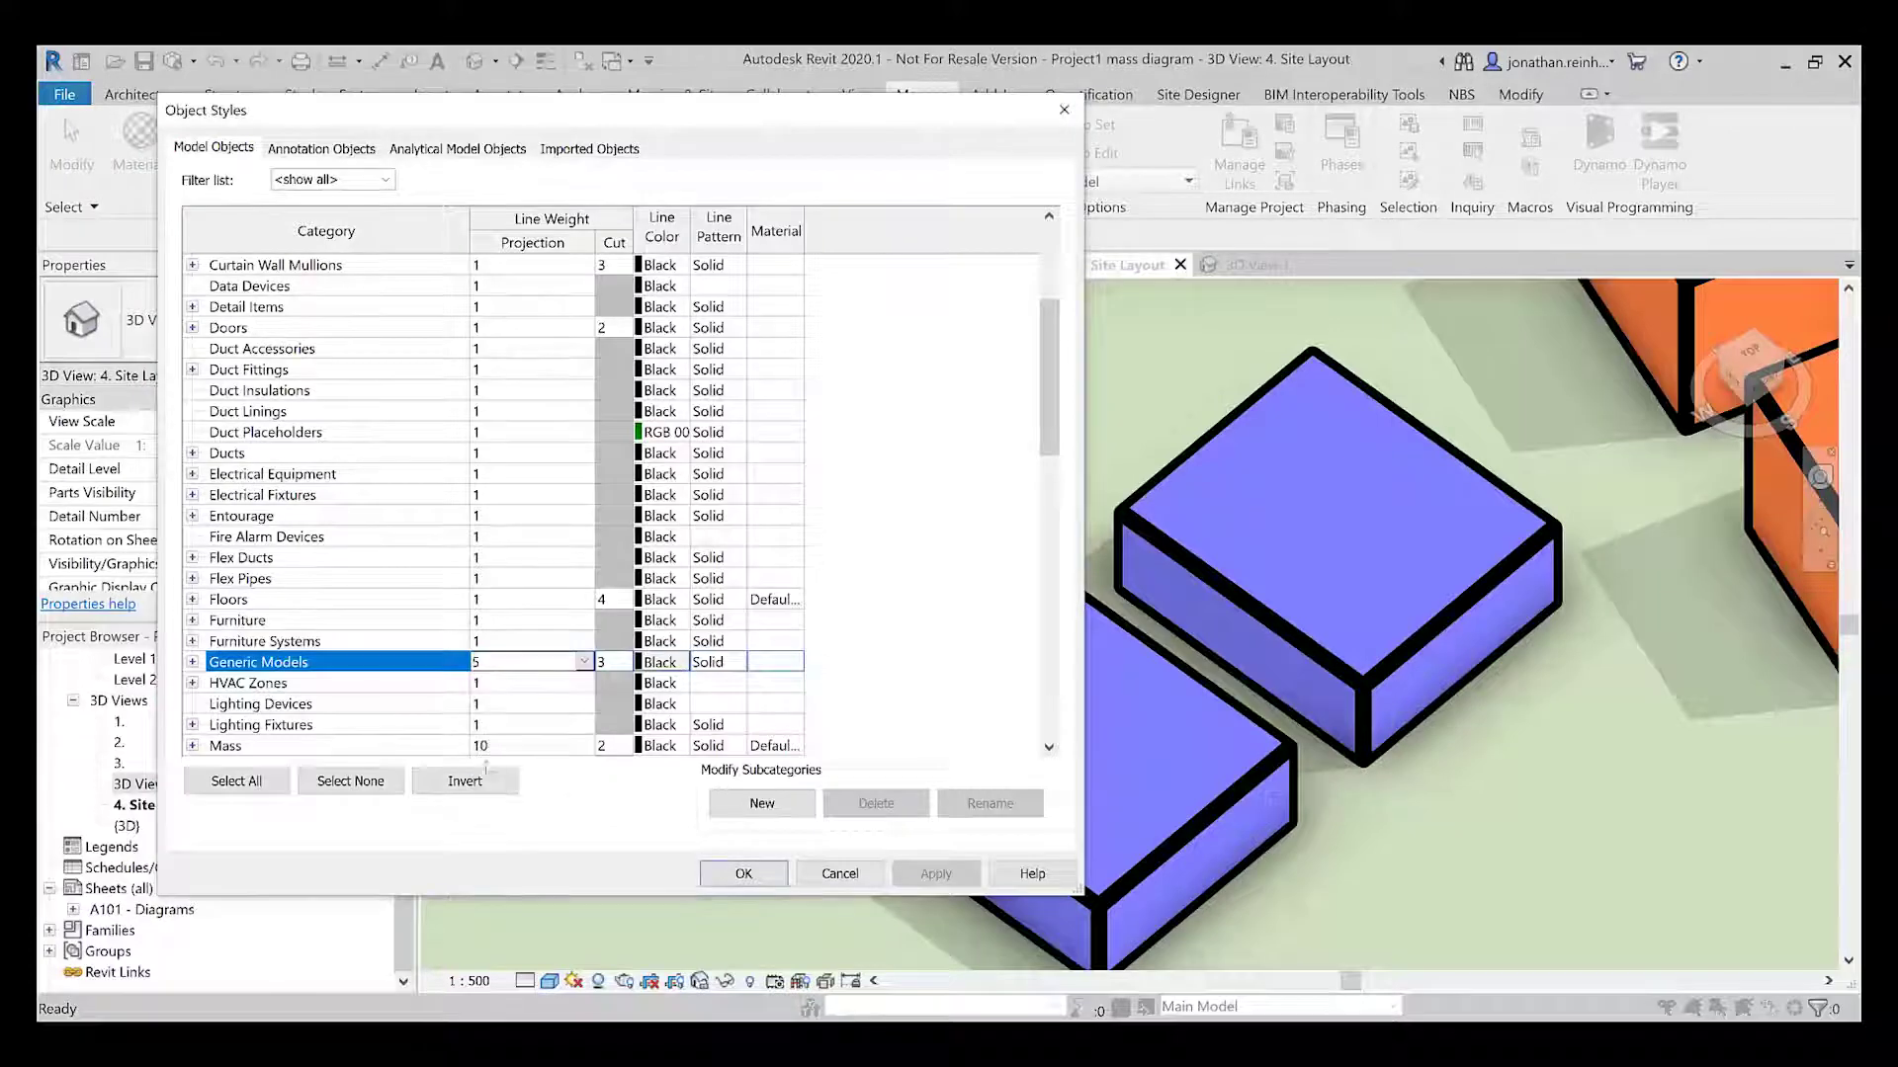
# Apply the line weight change, close Object Styles and inspect the unit outlines across the 4. Site Layout view
pyautogui.click(948, 868)
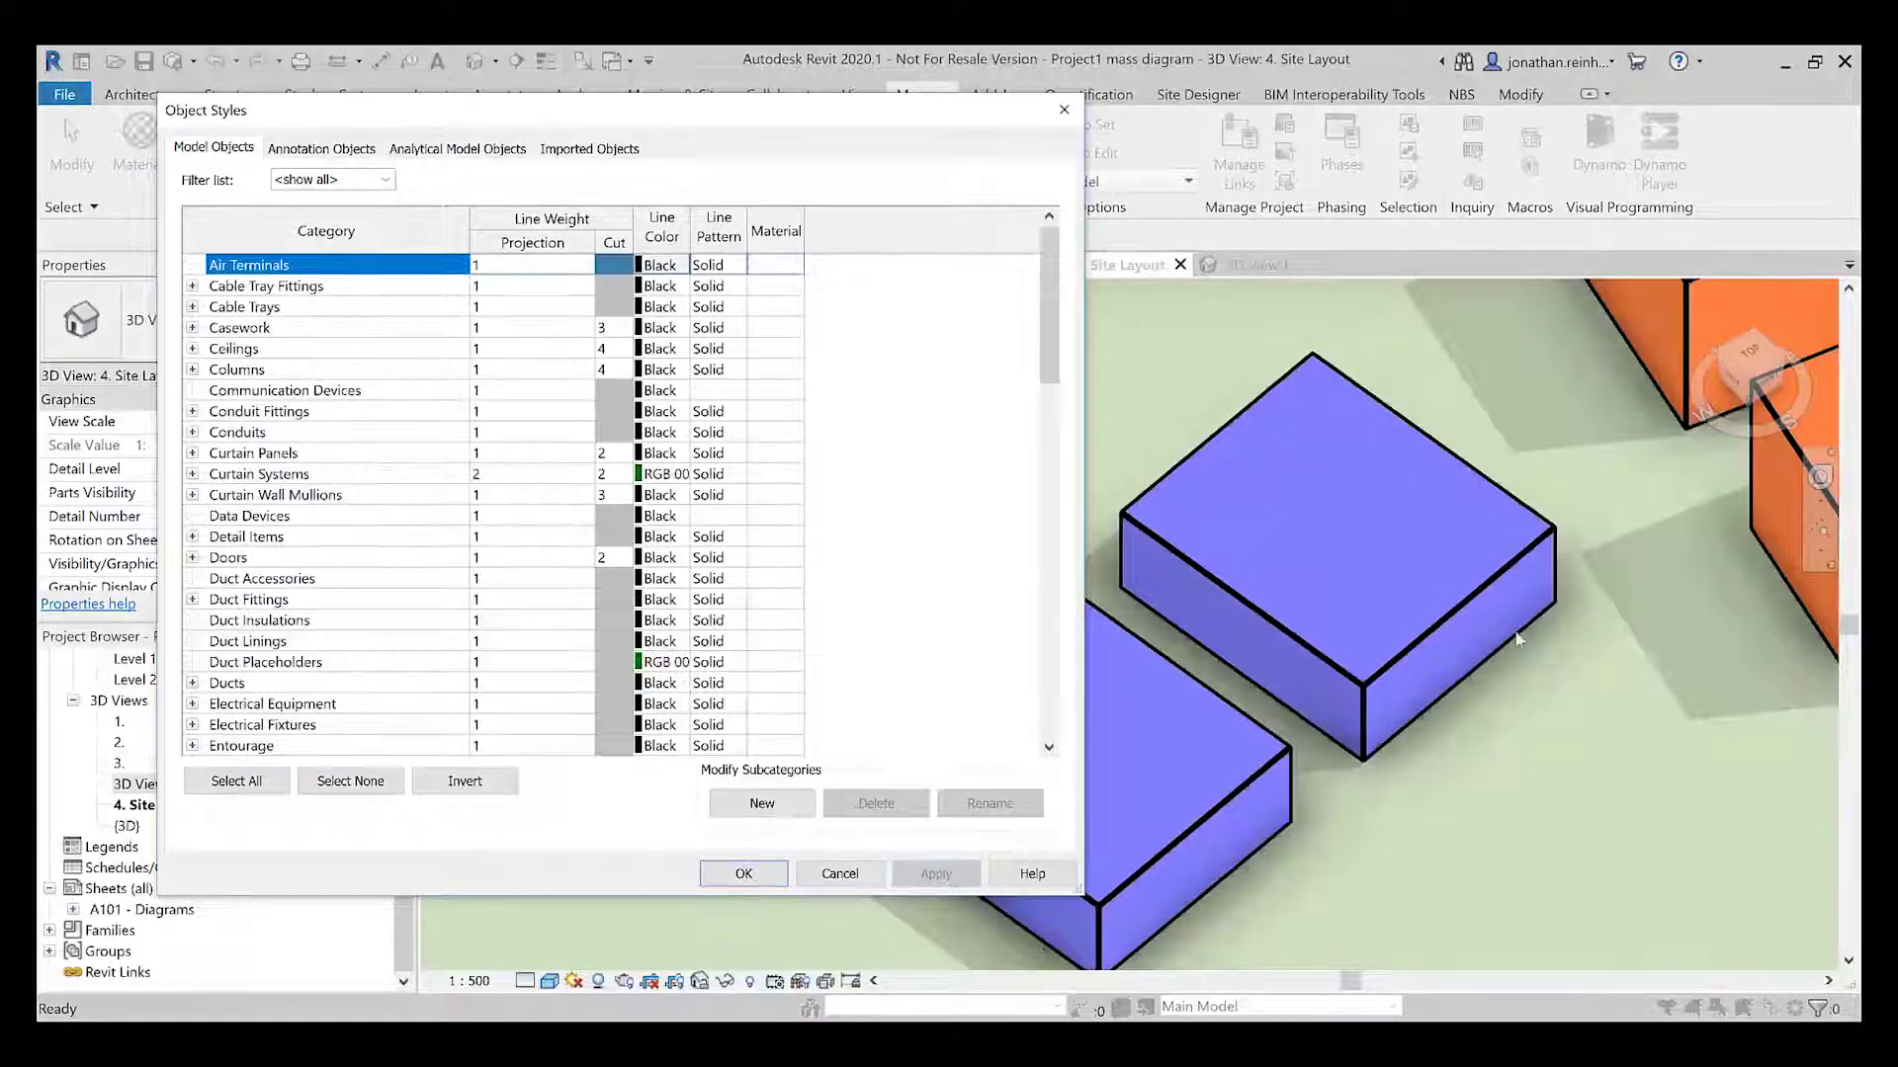
pyautogui.click(764, 882)
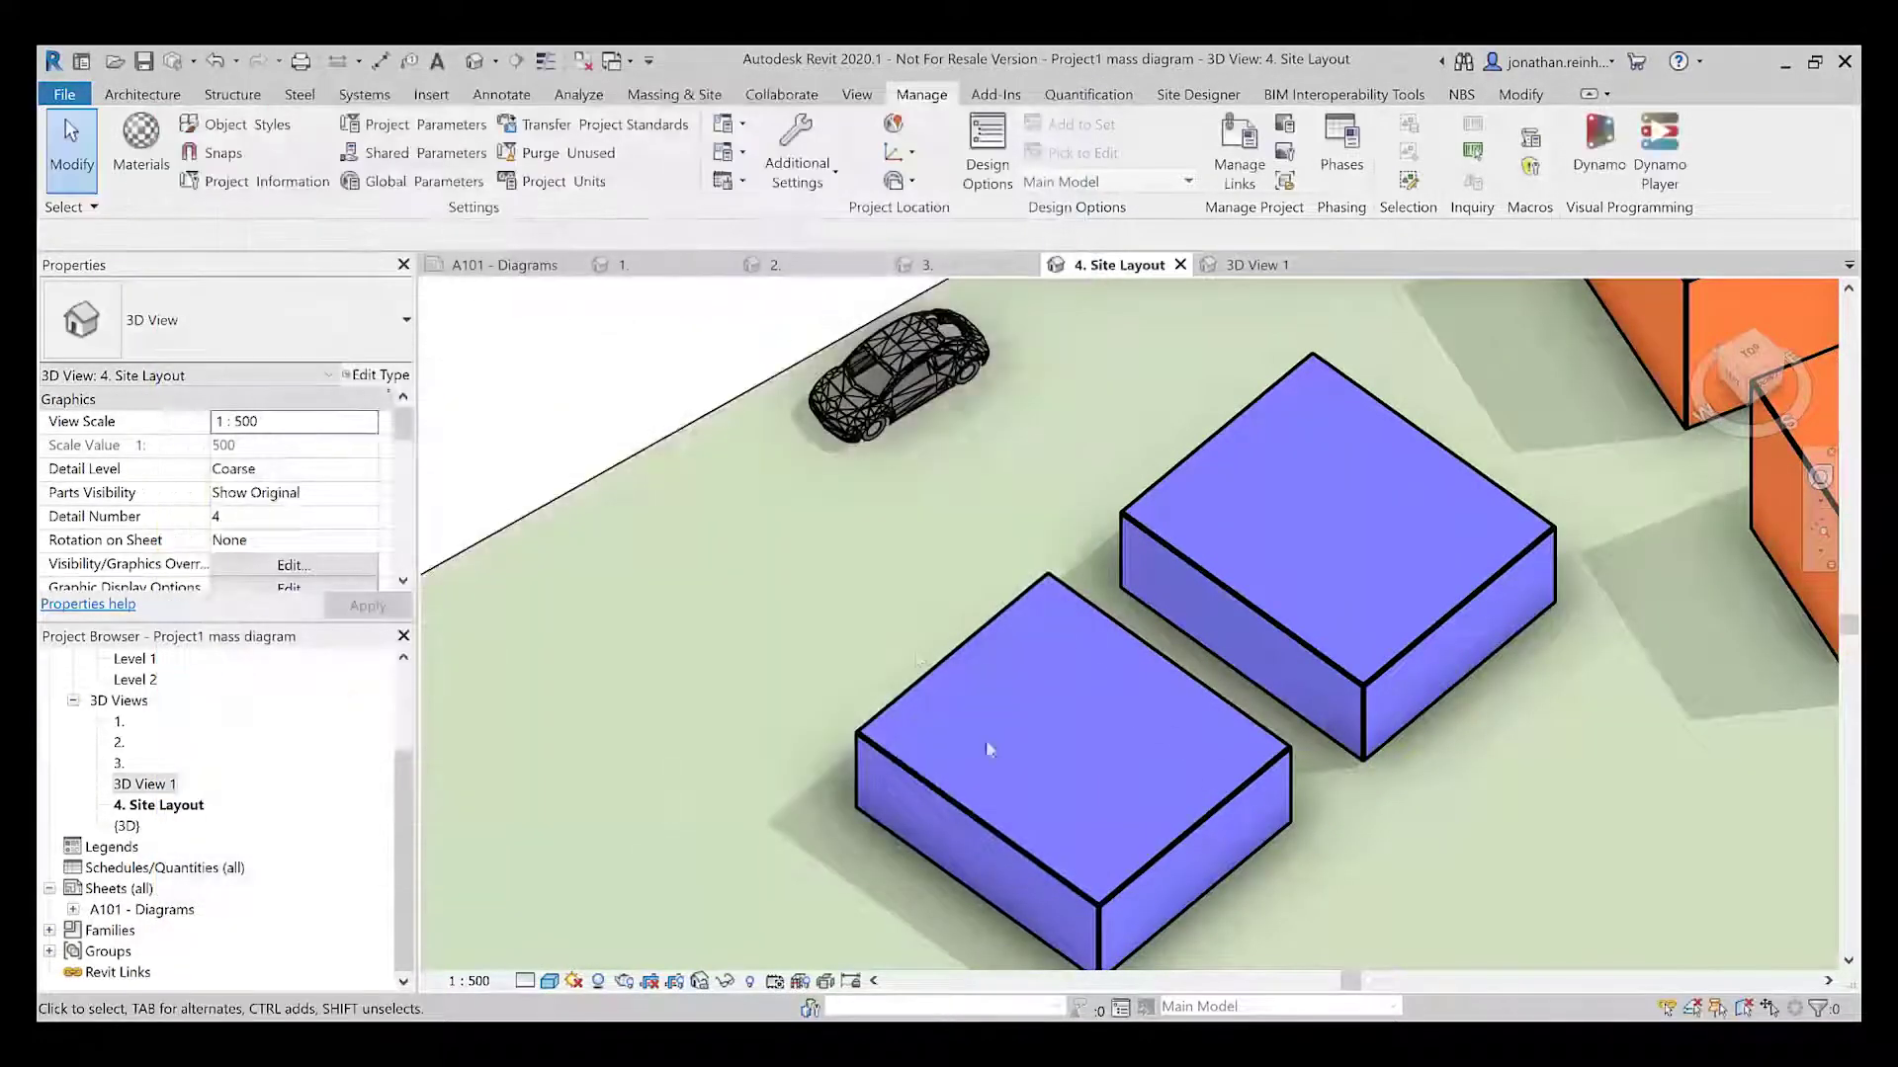
pyautogui.scroll(-3, 1582, 631)
pyautogui.moveTo(1581, 631); pyautogui.dragTo(932, 520, button='middle')
pyautogui.scroll(-3, 932, 520)
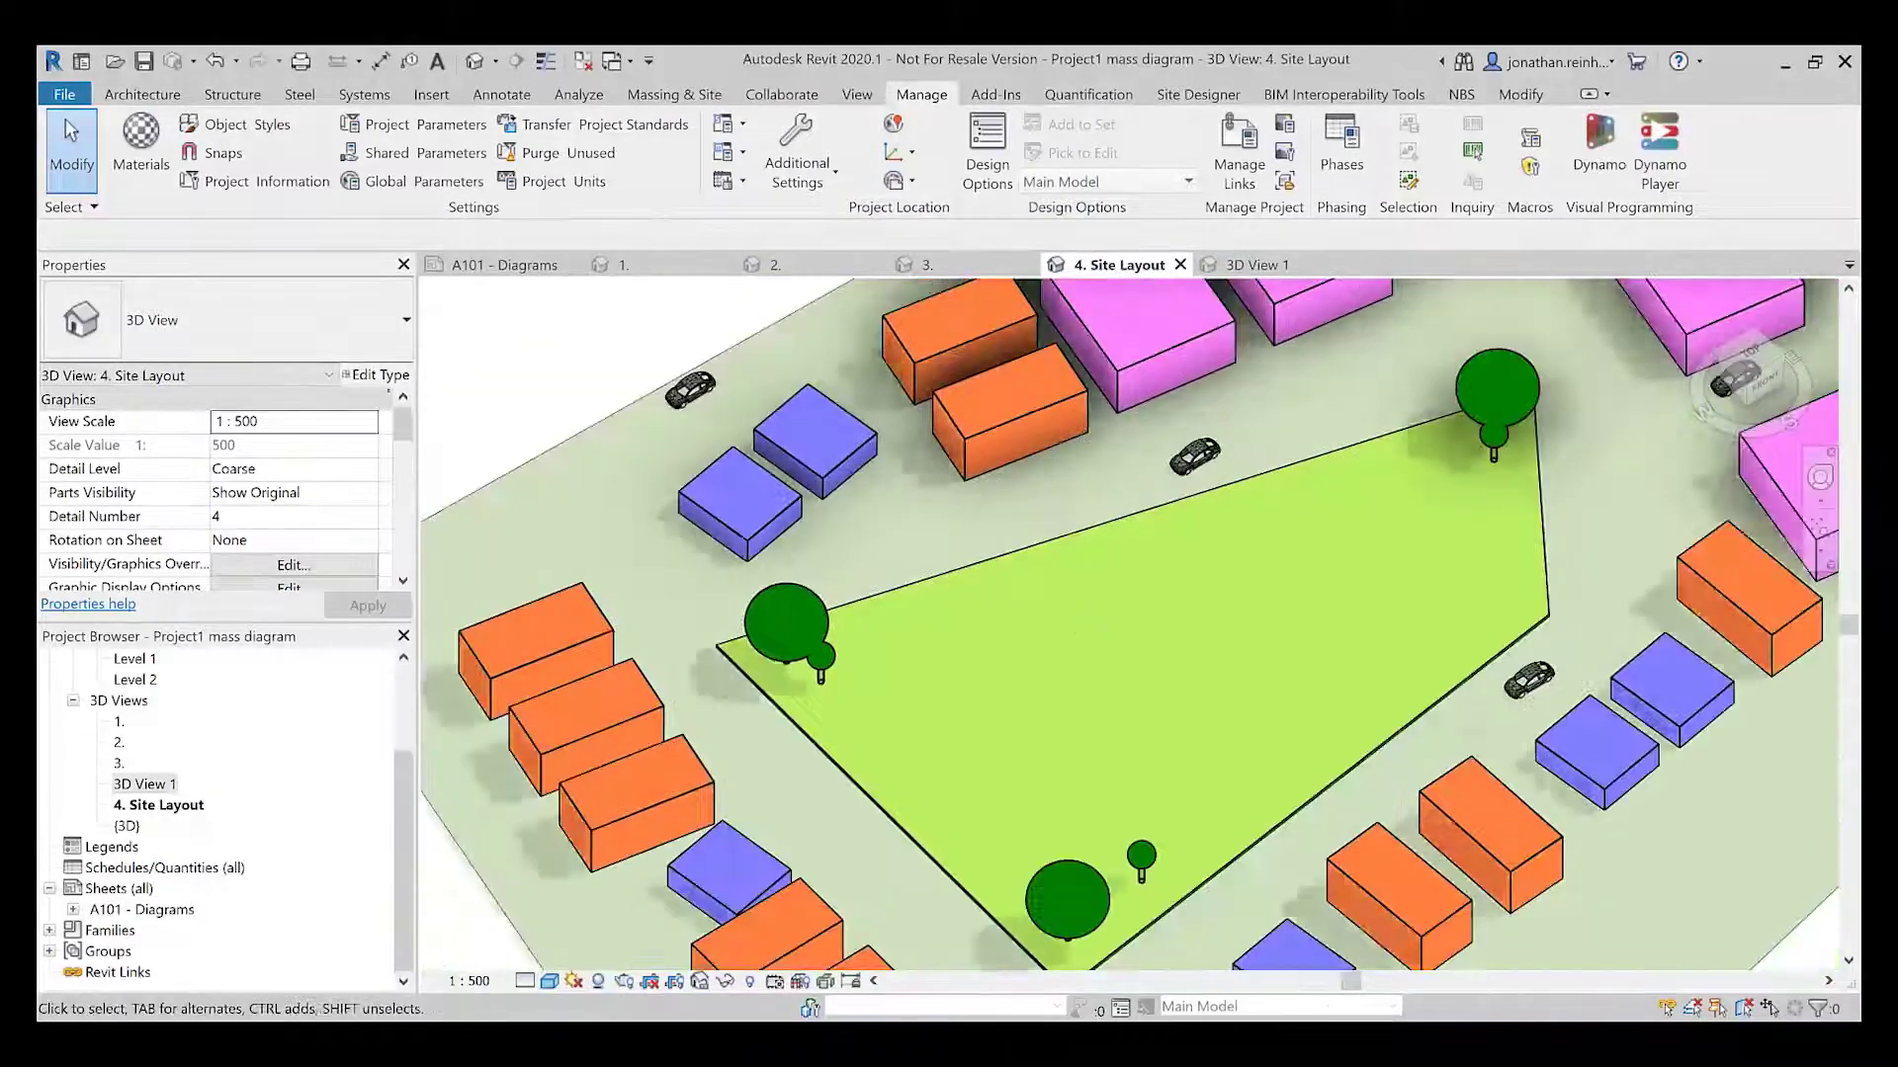
pyautogui.scroll(2, 1046, 669)
pyautogui.scroll(5, 1199, 542)
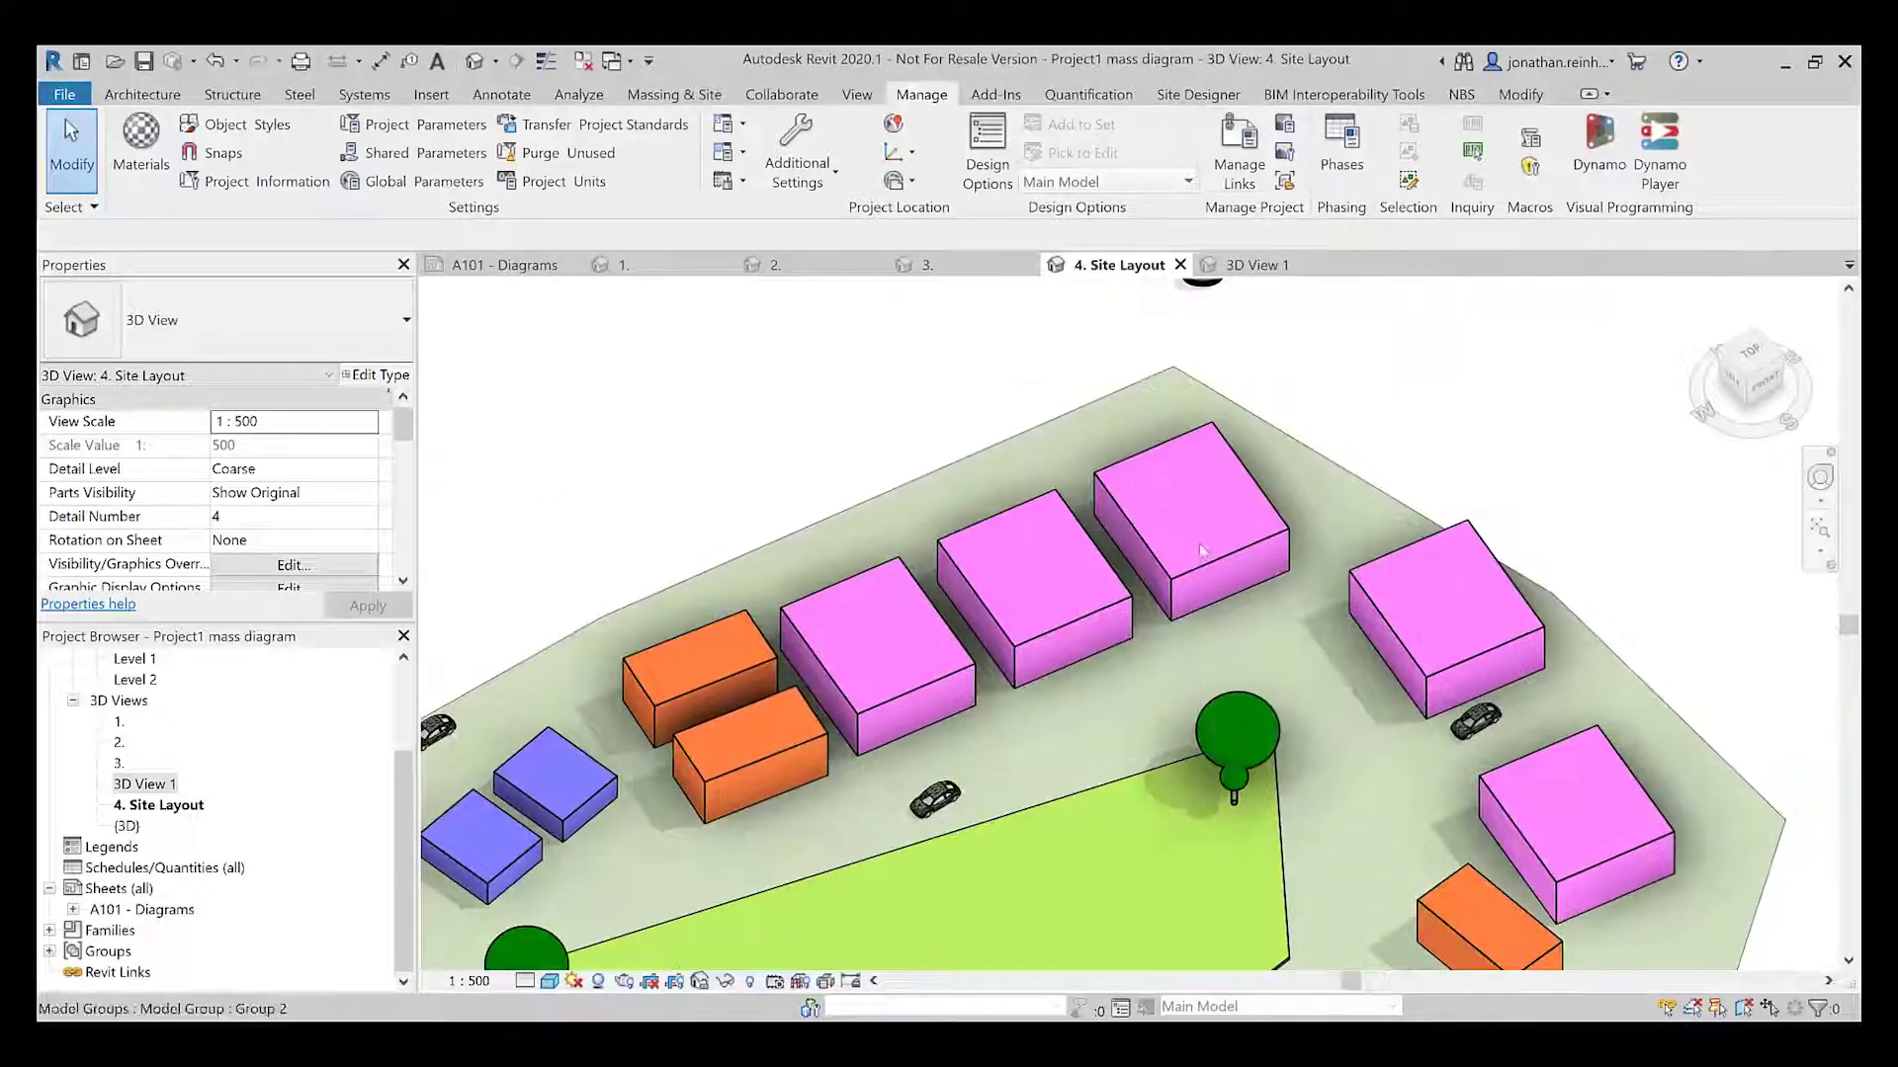
pyautogui.scroll(-5, 1200, 542)
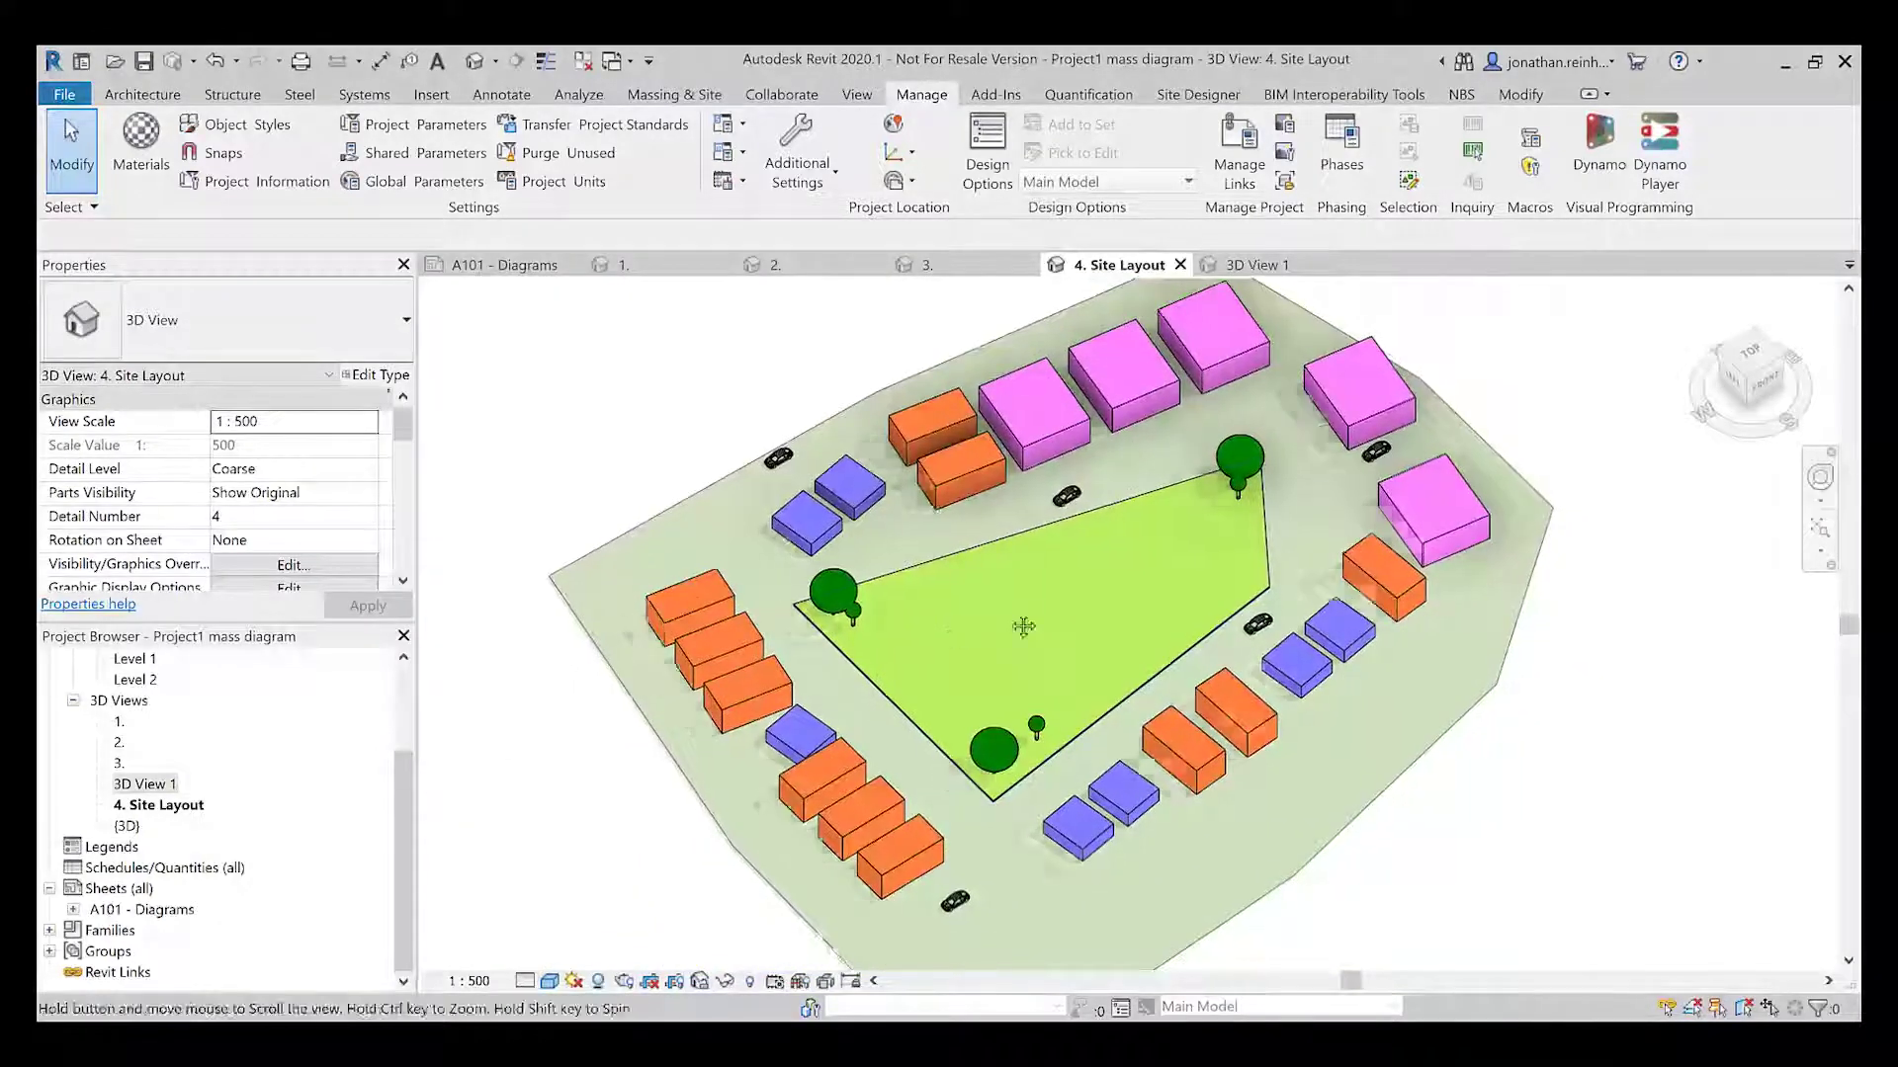
pyautogui.scroll(5, 779, 599)
# Select an orange unit and clear the selection, then check the shading color of Default New Material(2) in the Material Browser
pyautogui.click(781, 603)
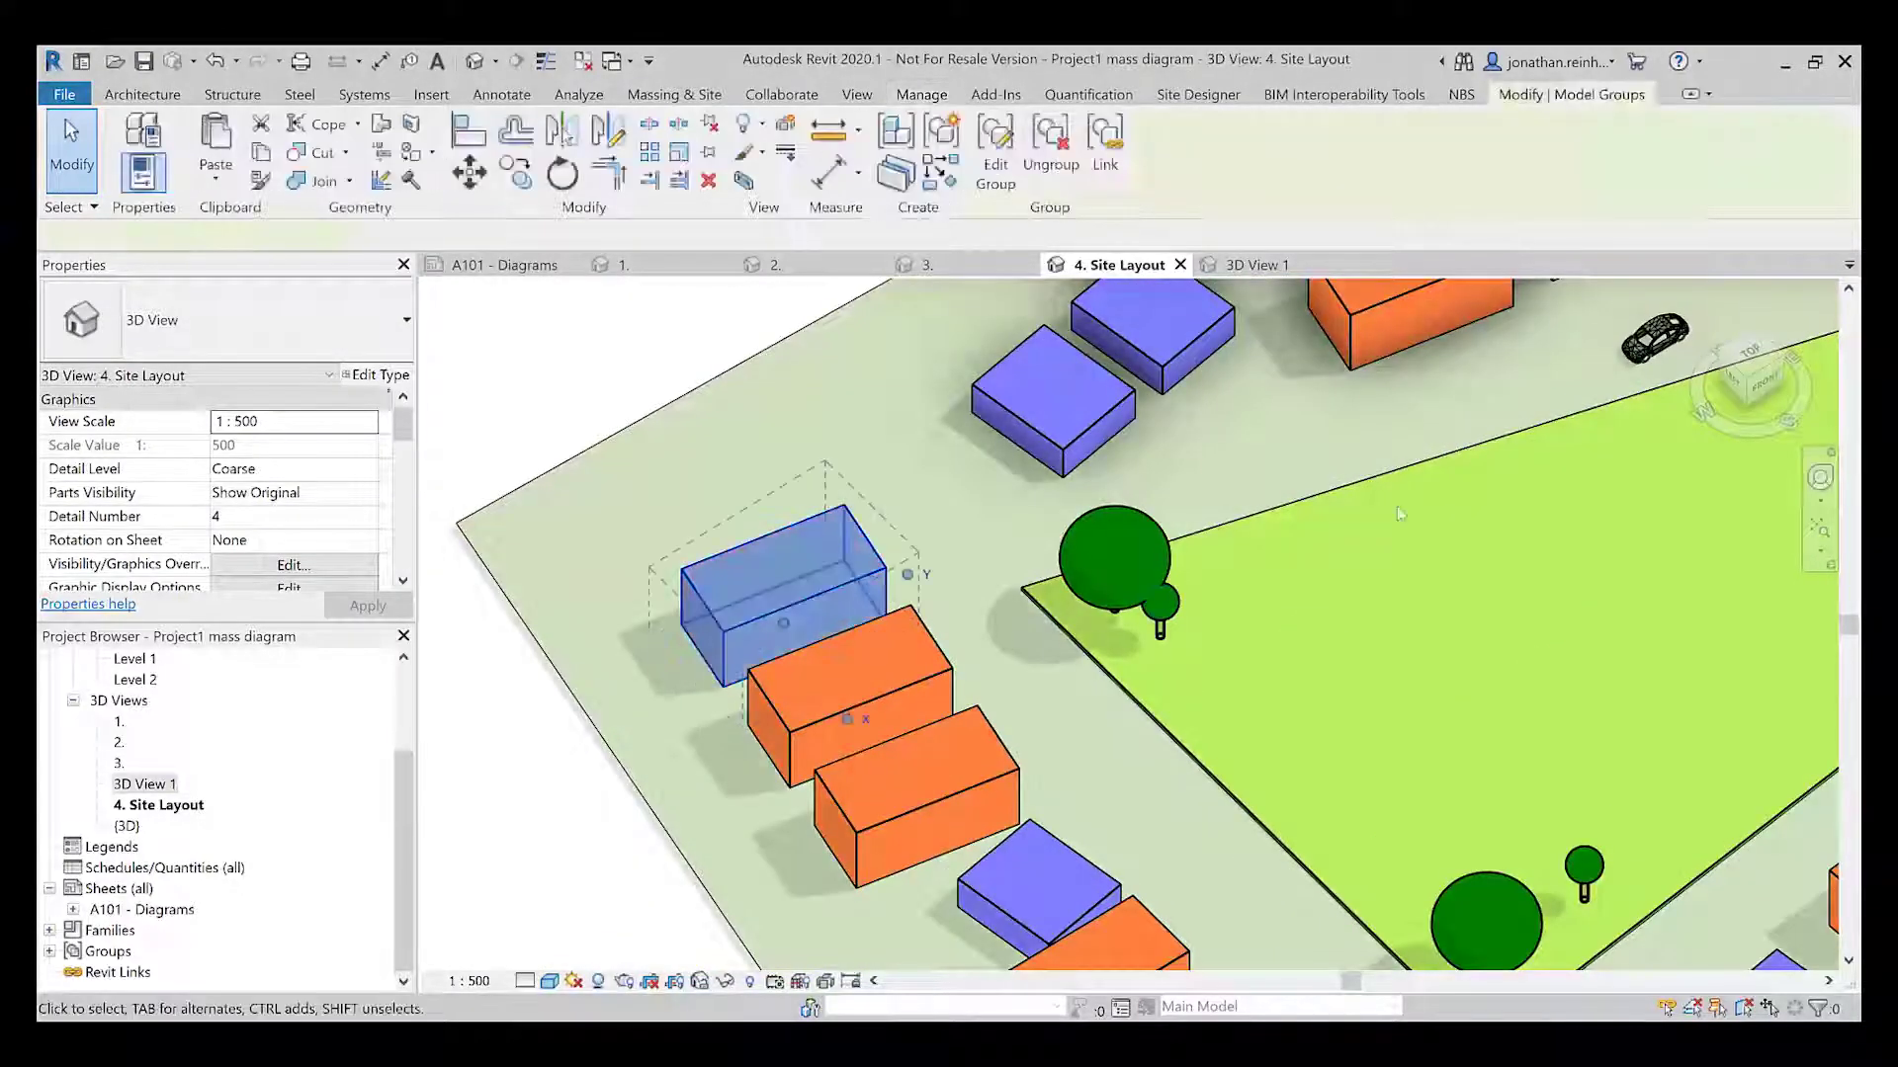
pyautogui.moveTo(780, 603); pyautogui.dragTo(548, 790, button='middle')
pyautogui.click(642, 371)
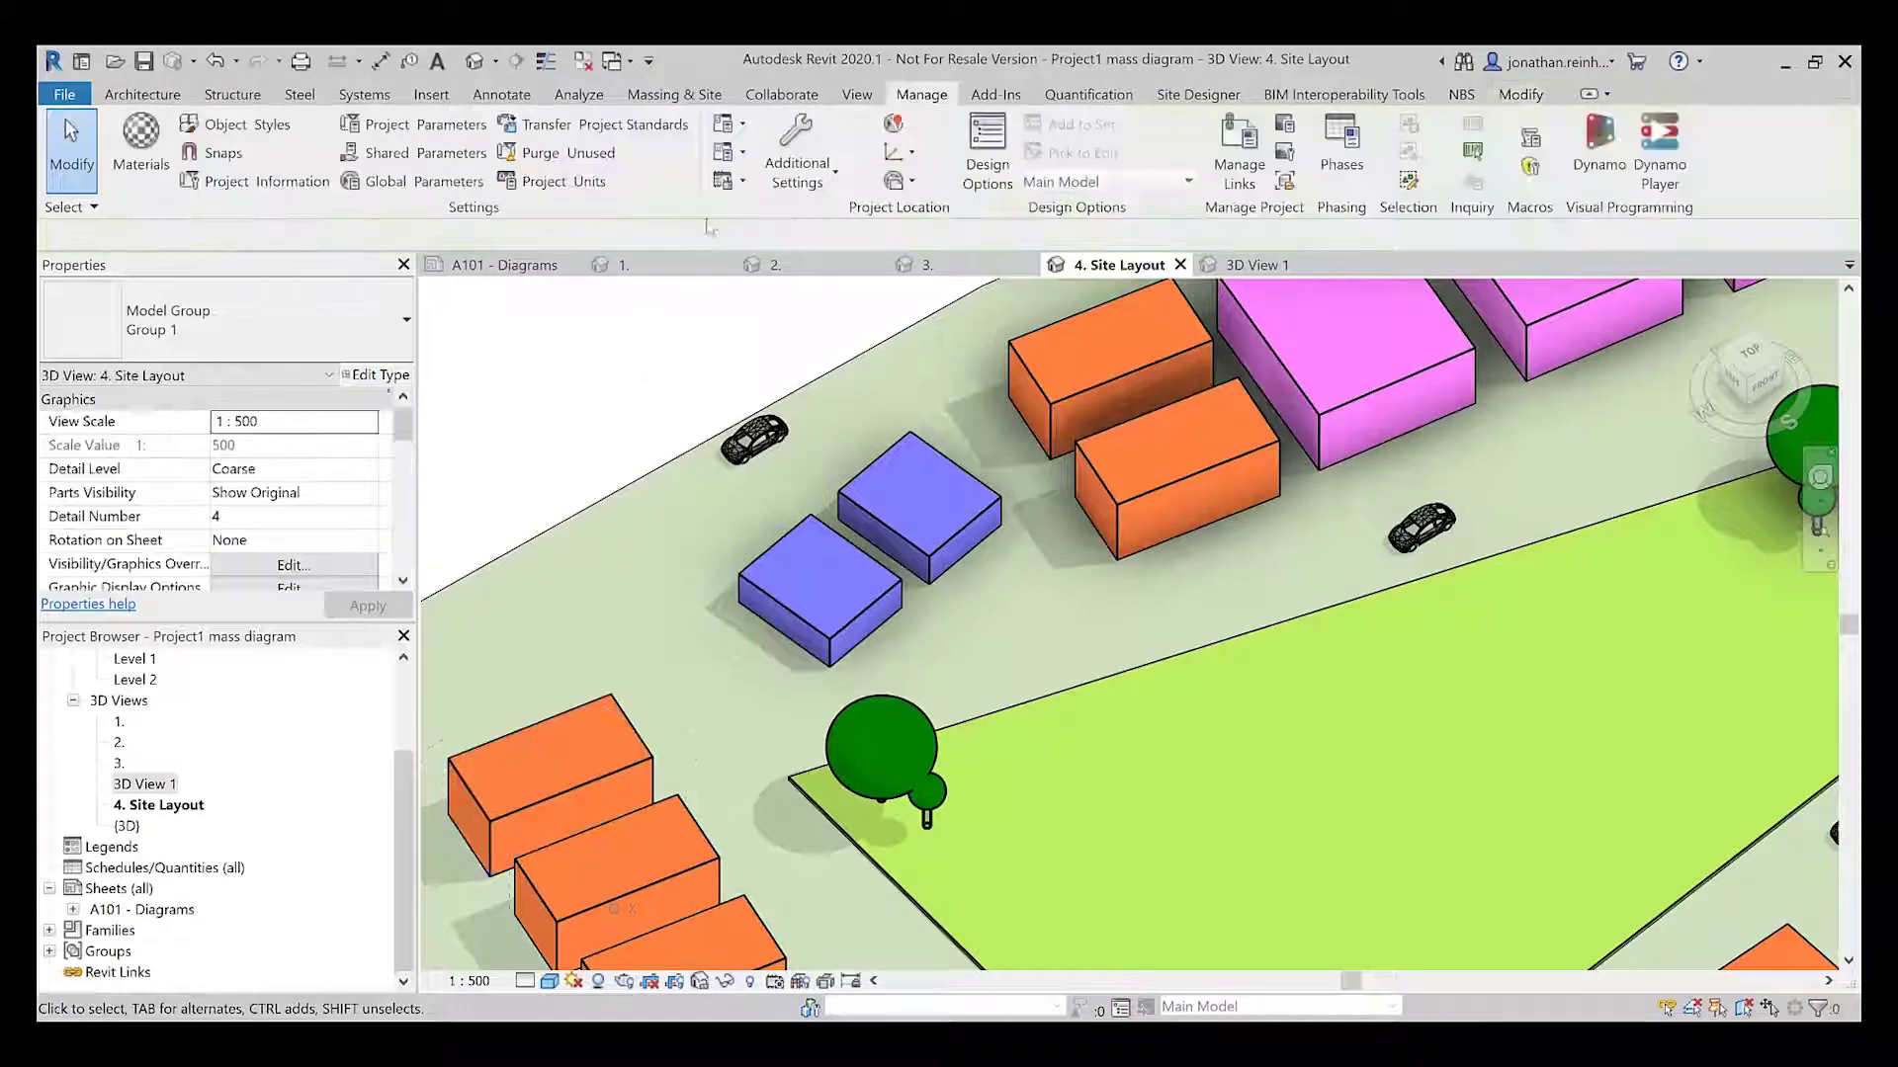
pyautogui.click(142, 143)
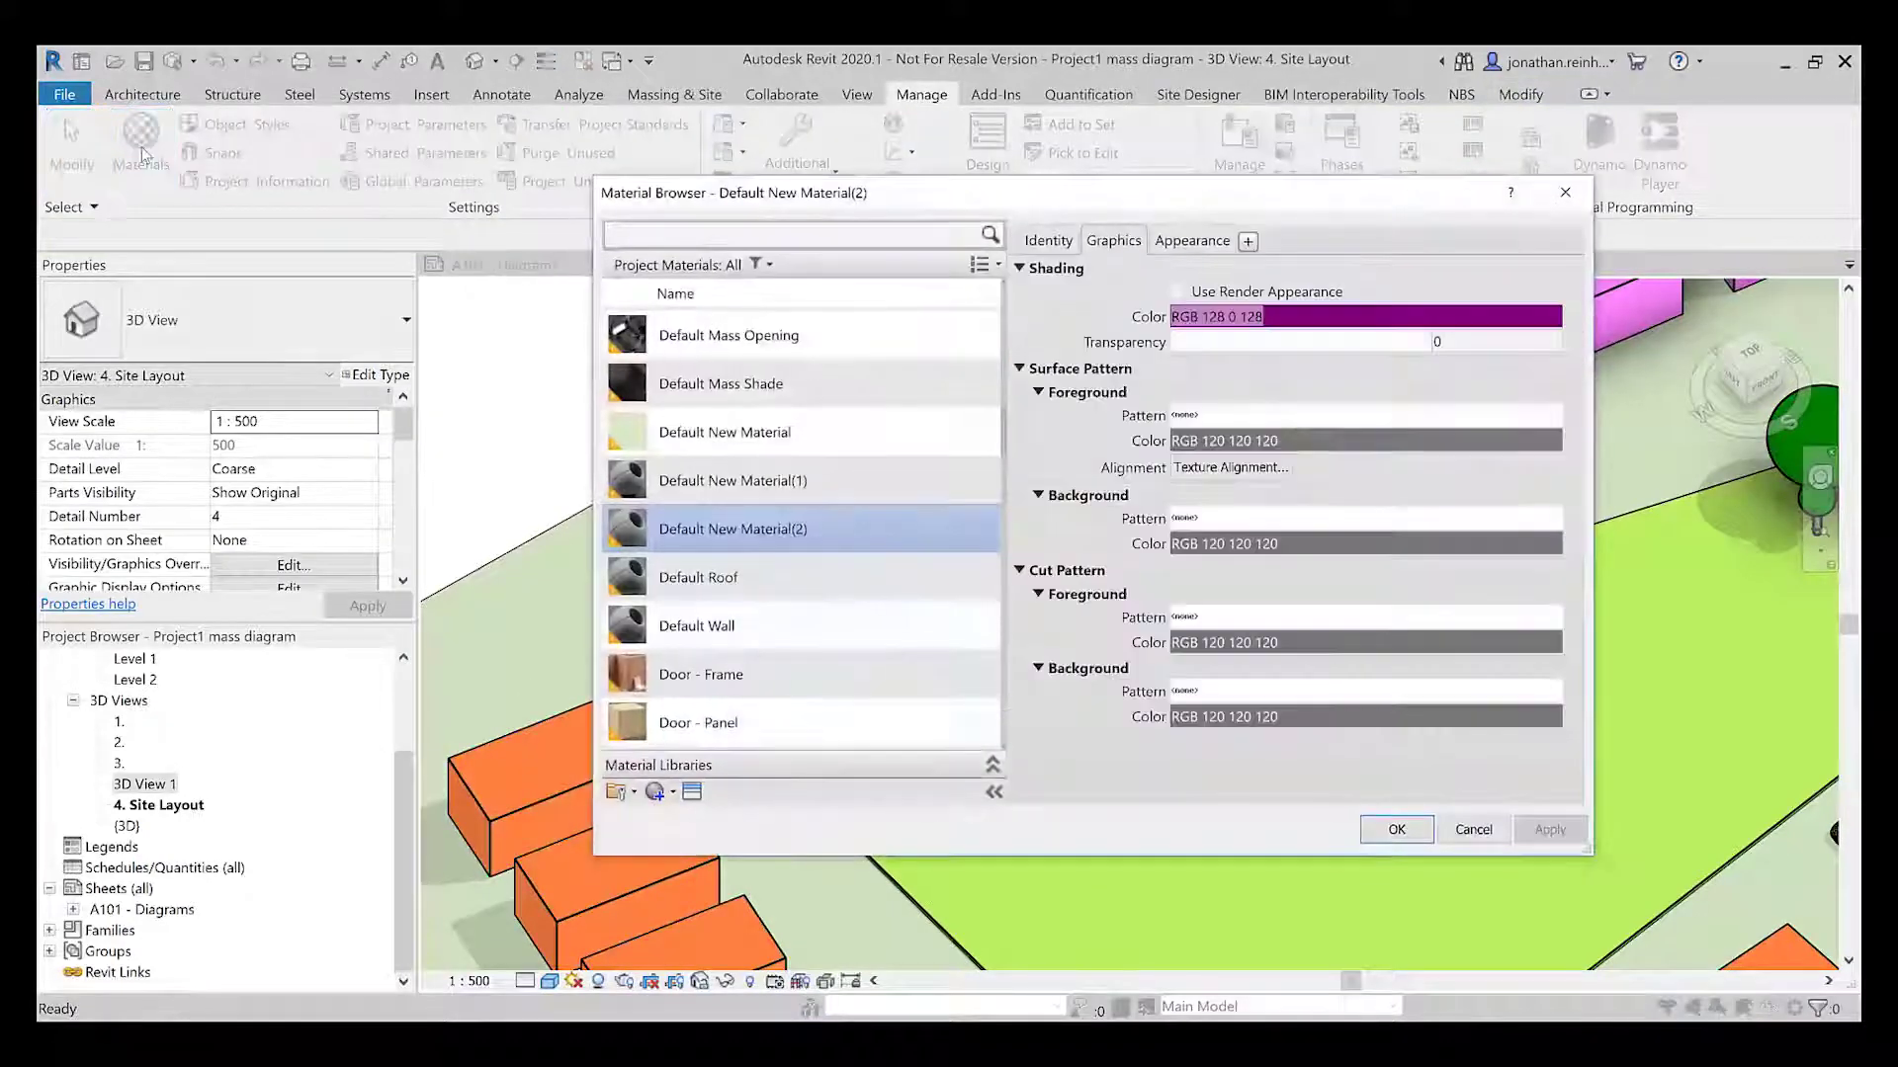
pyautogui.click(1425, 833)
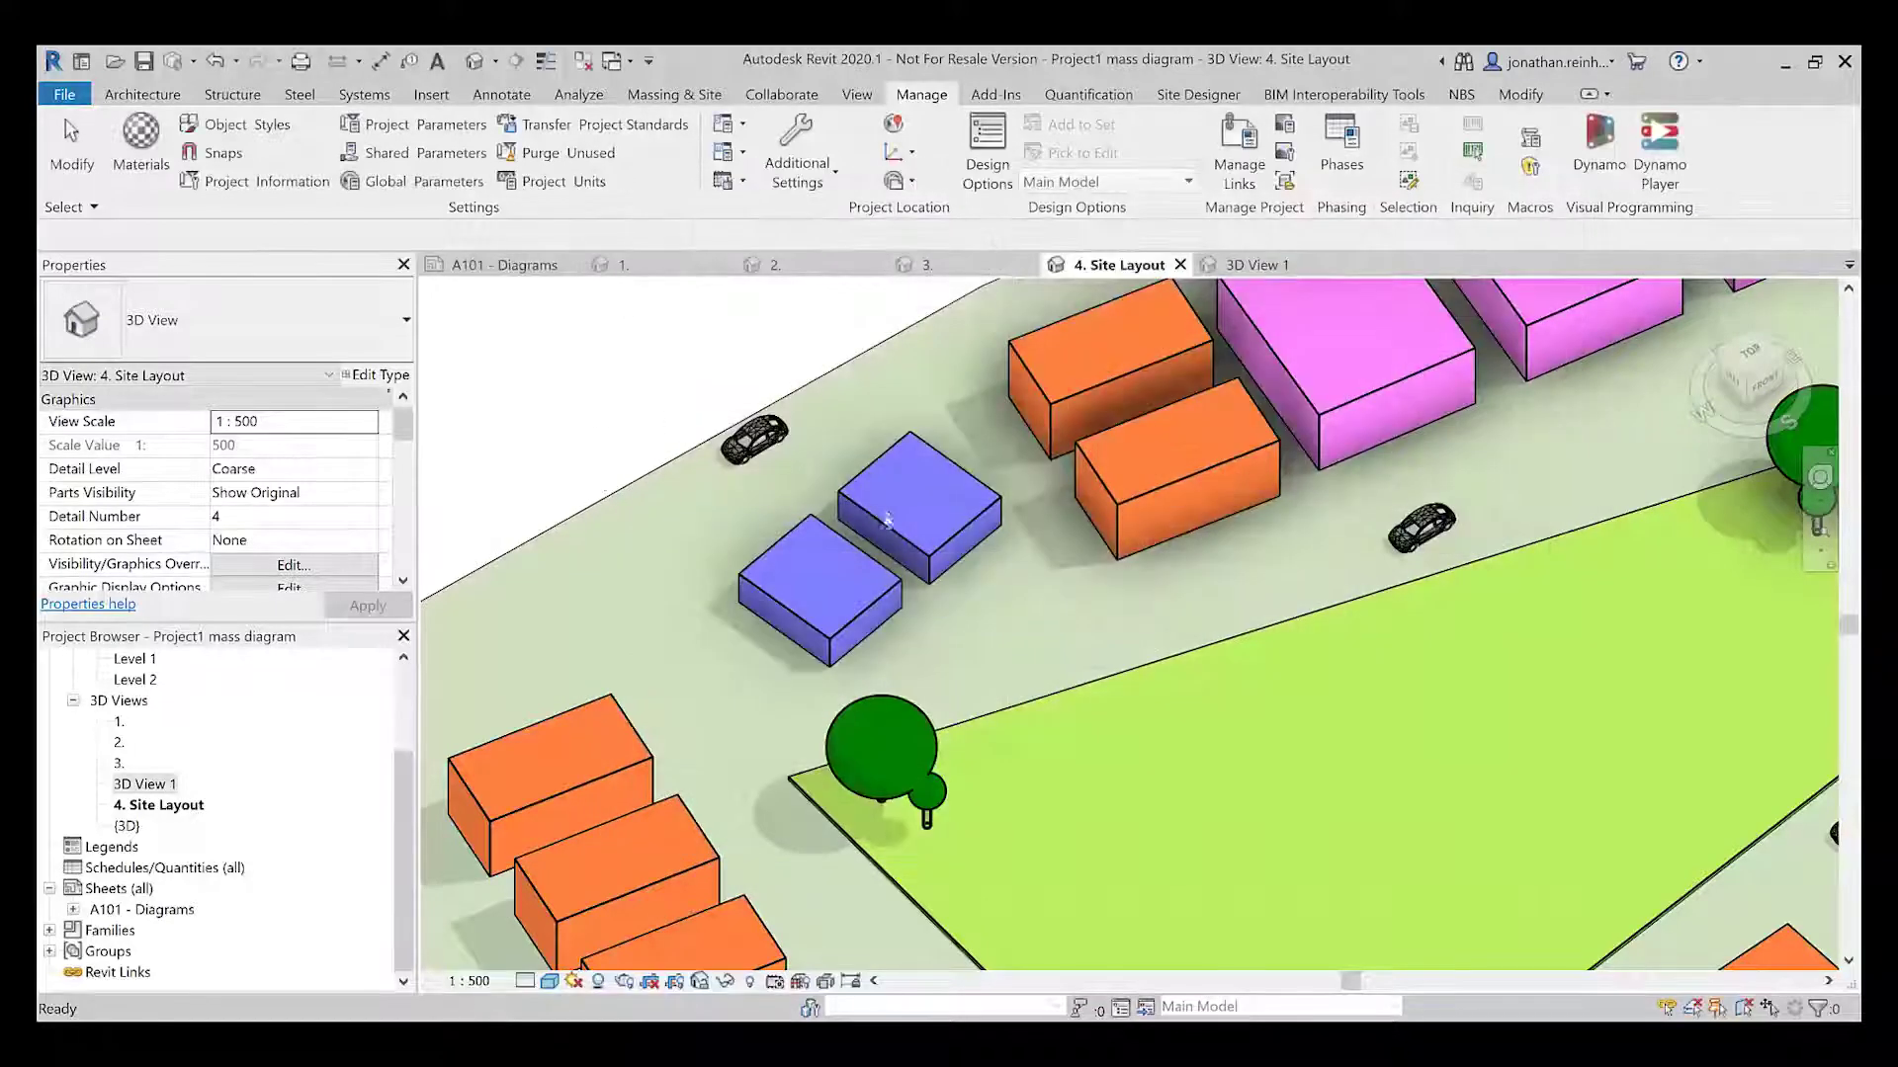
# Select the central green area in the site layout view, then open sheet A101 - Diagrams
pyautogui.scroll(-5, 888, 521)
pyautogui.scroll(1, 1020, 553)
pyautogui.click(1024, 542)
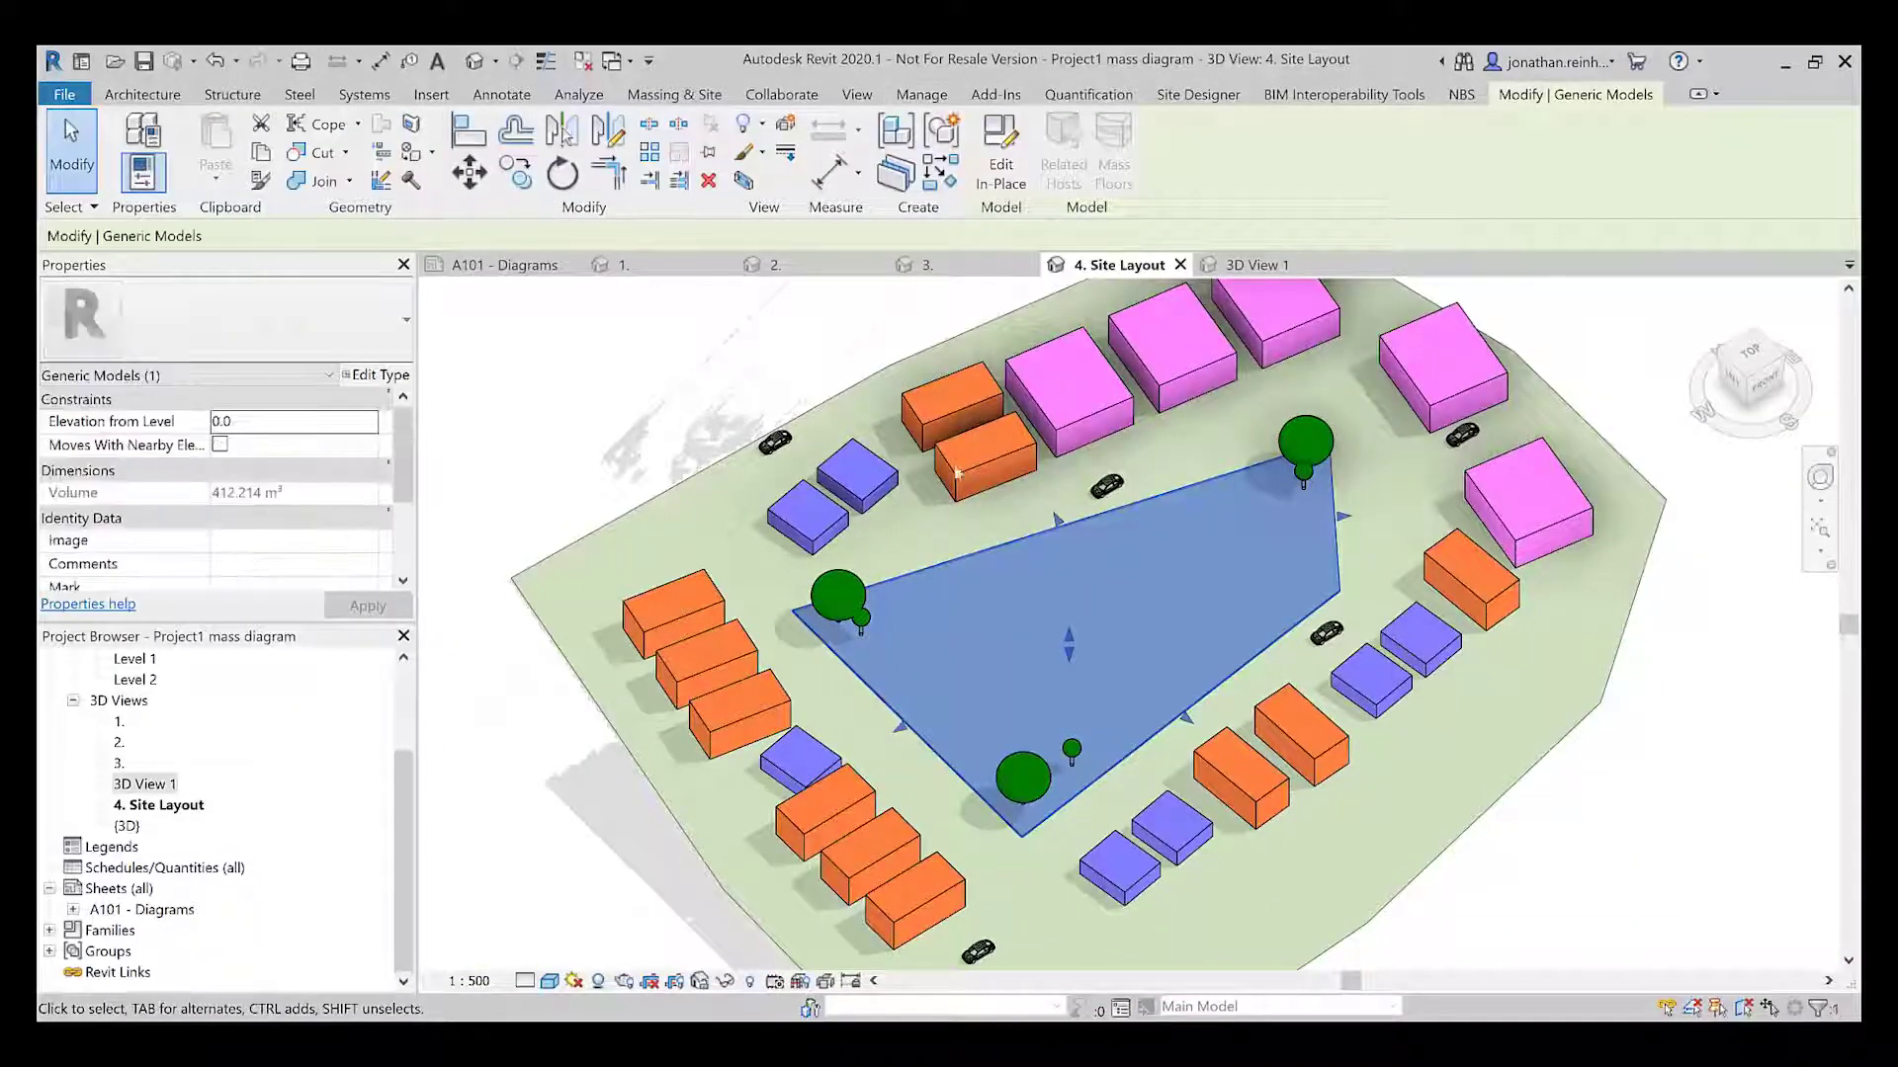
pyautogui.click(121, 910)
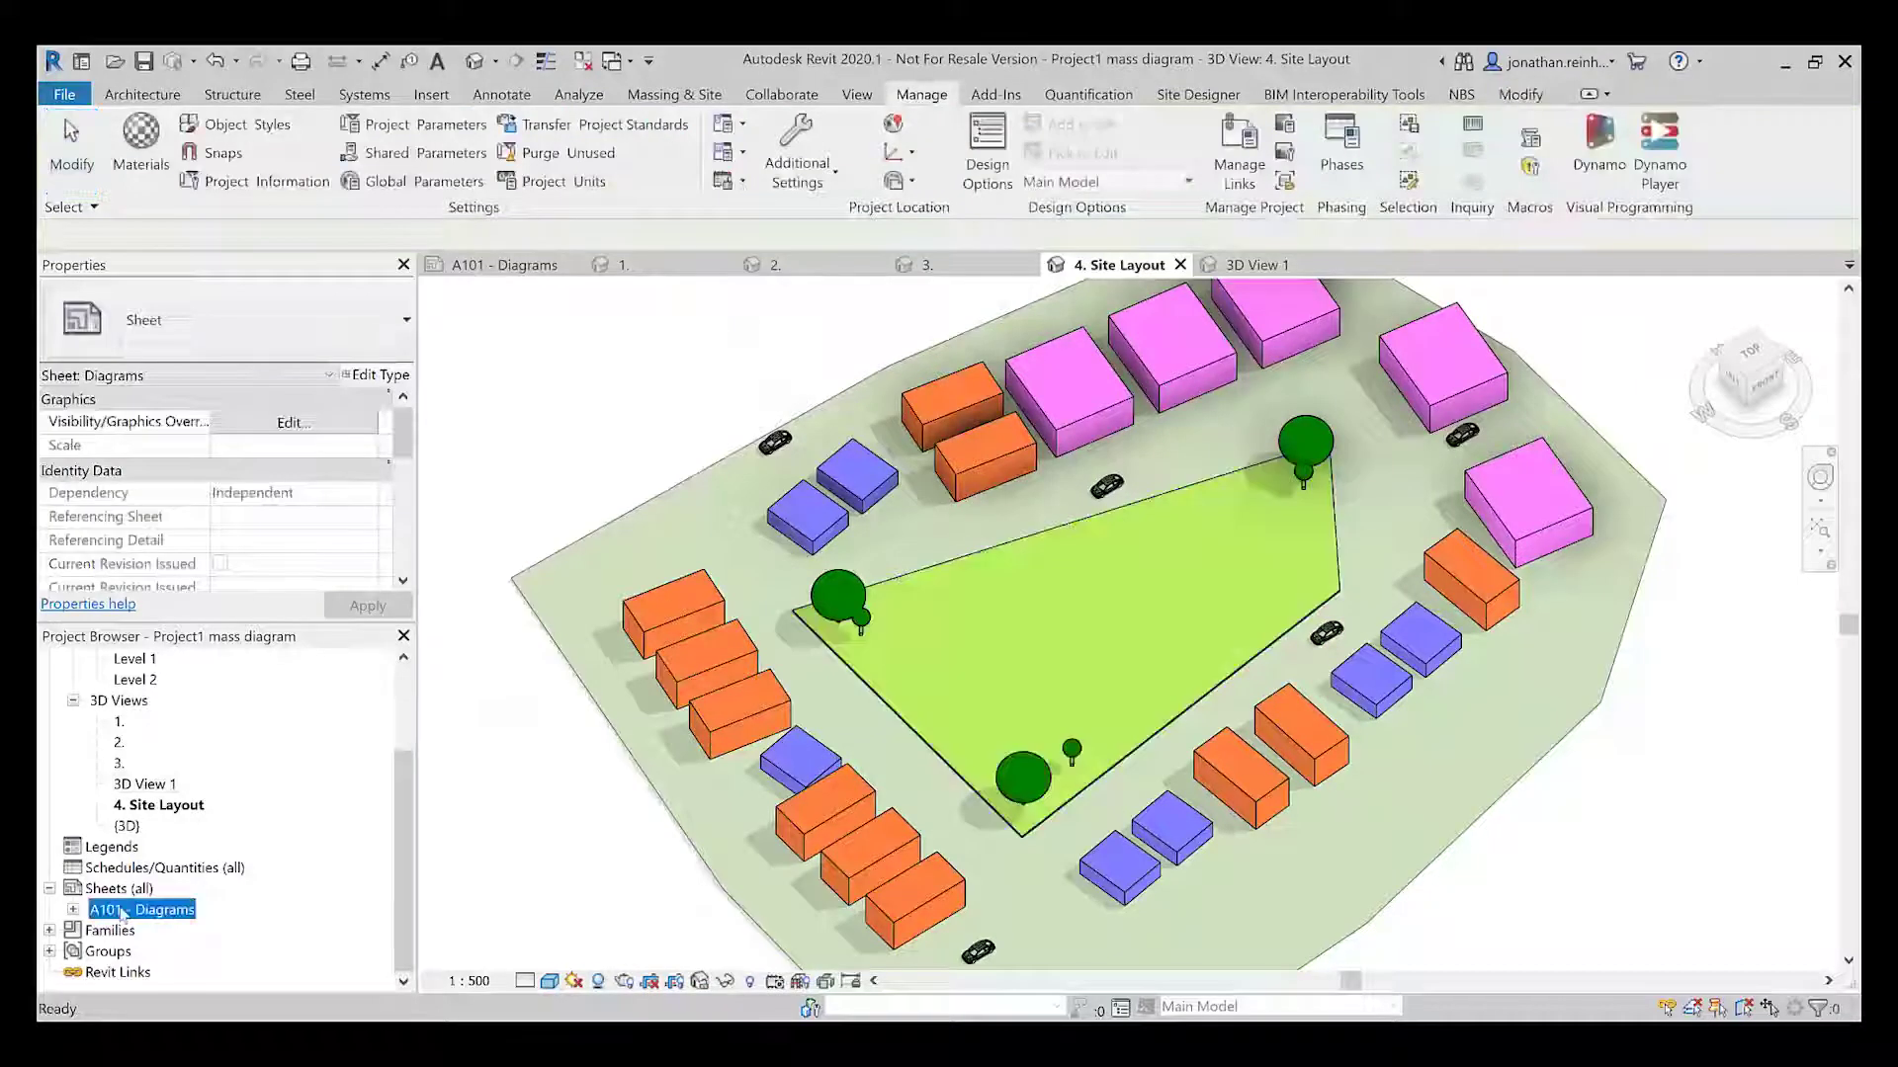
pyautogui.doubleClick(122, 910)
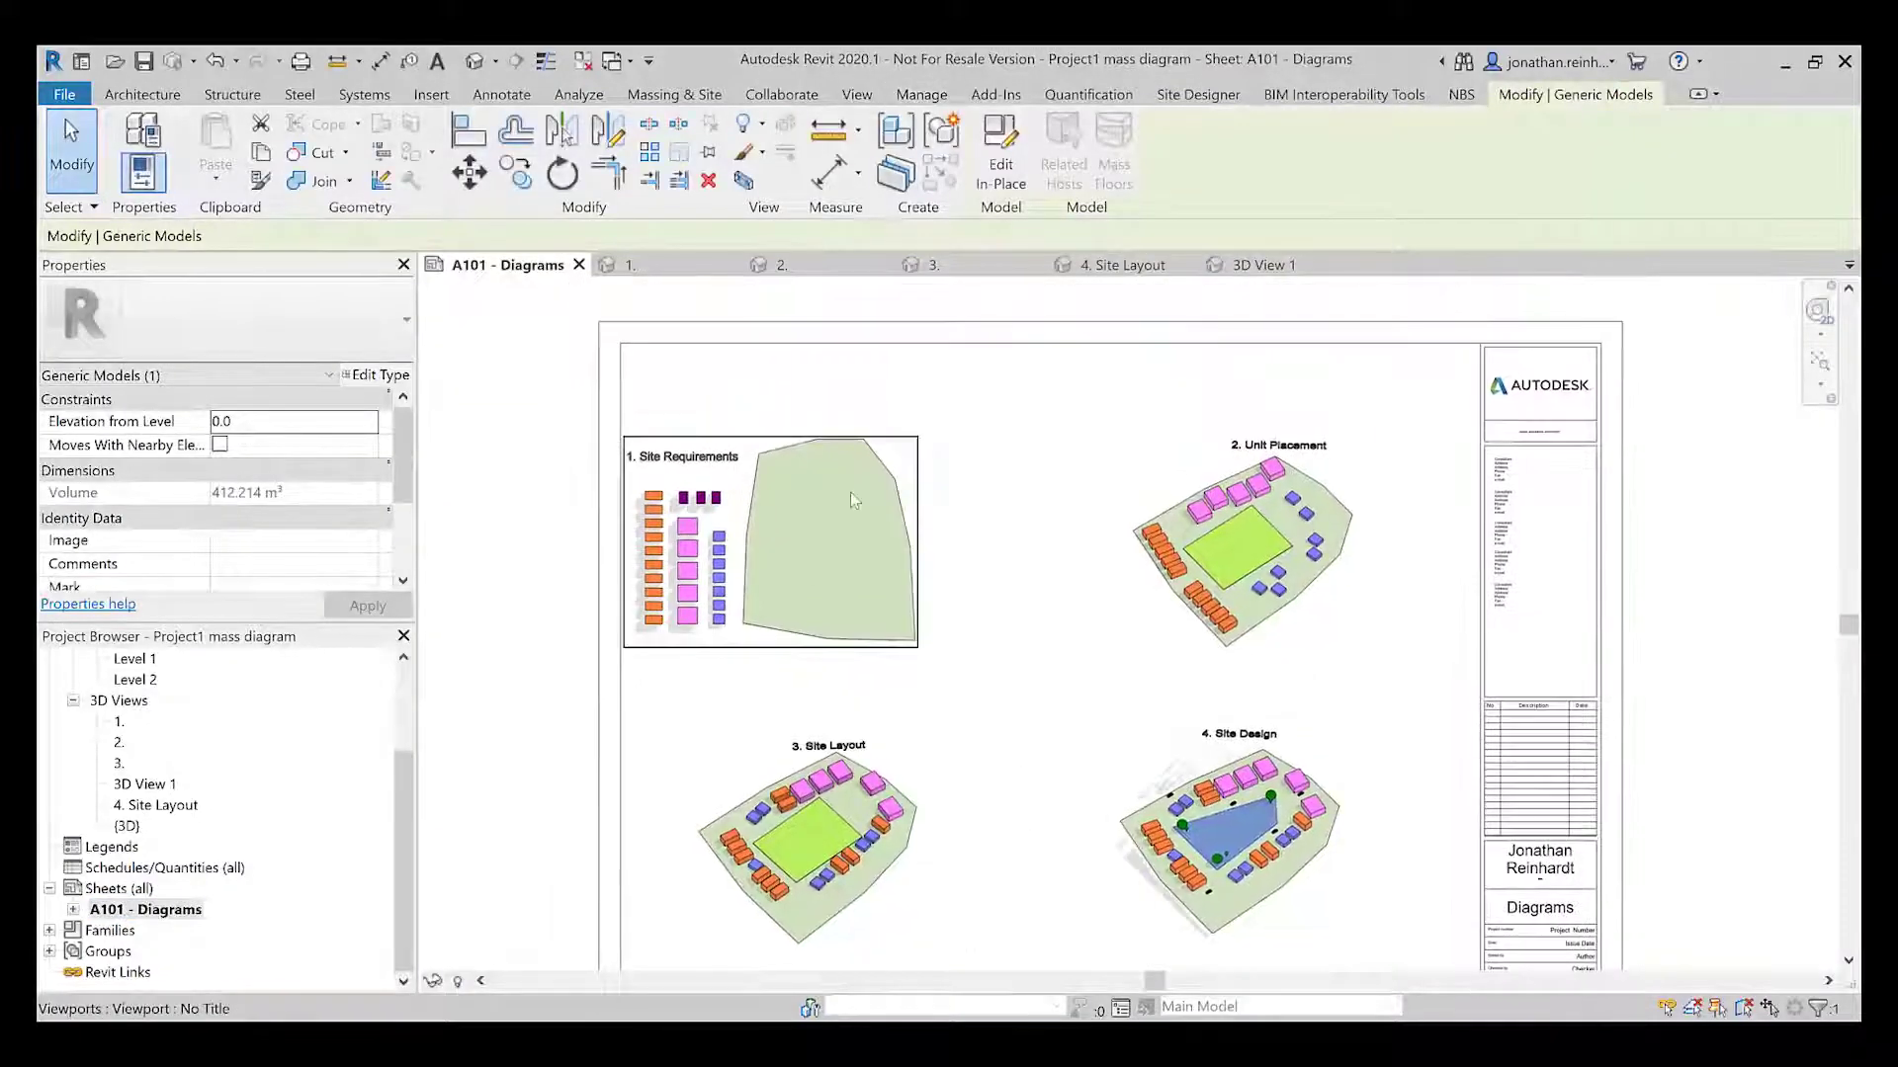
# Move the 1. Site Requirements viewport slightly toward 2. Unit Placement on the sheet and clear the selection
pyautogui.moveTo(854, 500); pyautogui.dragTo(921, 478)
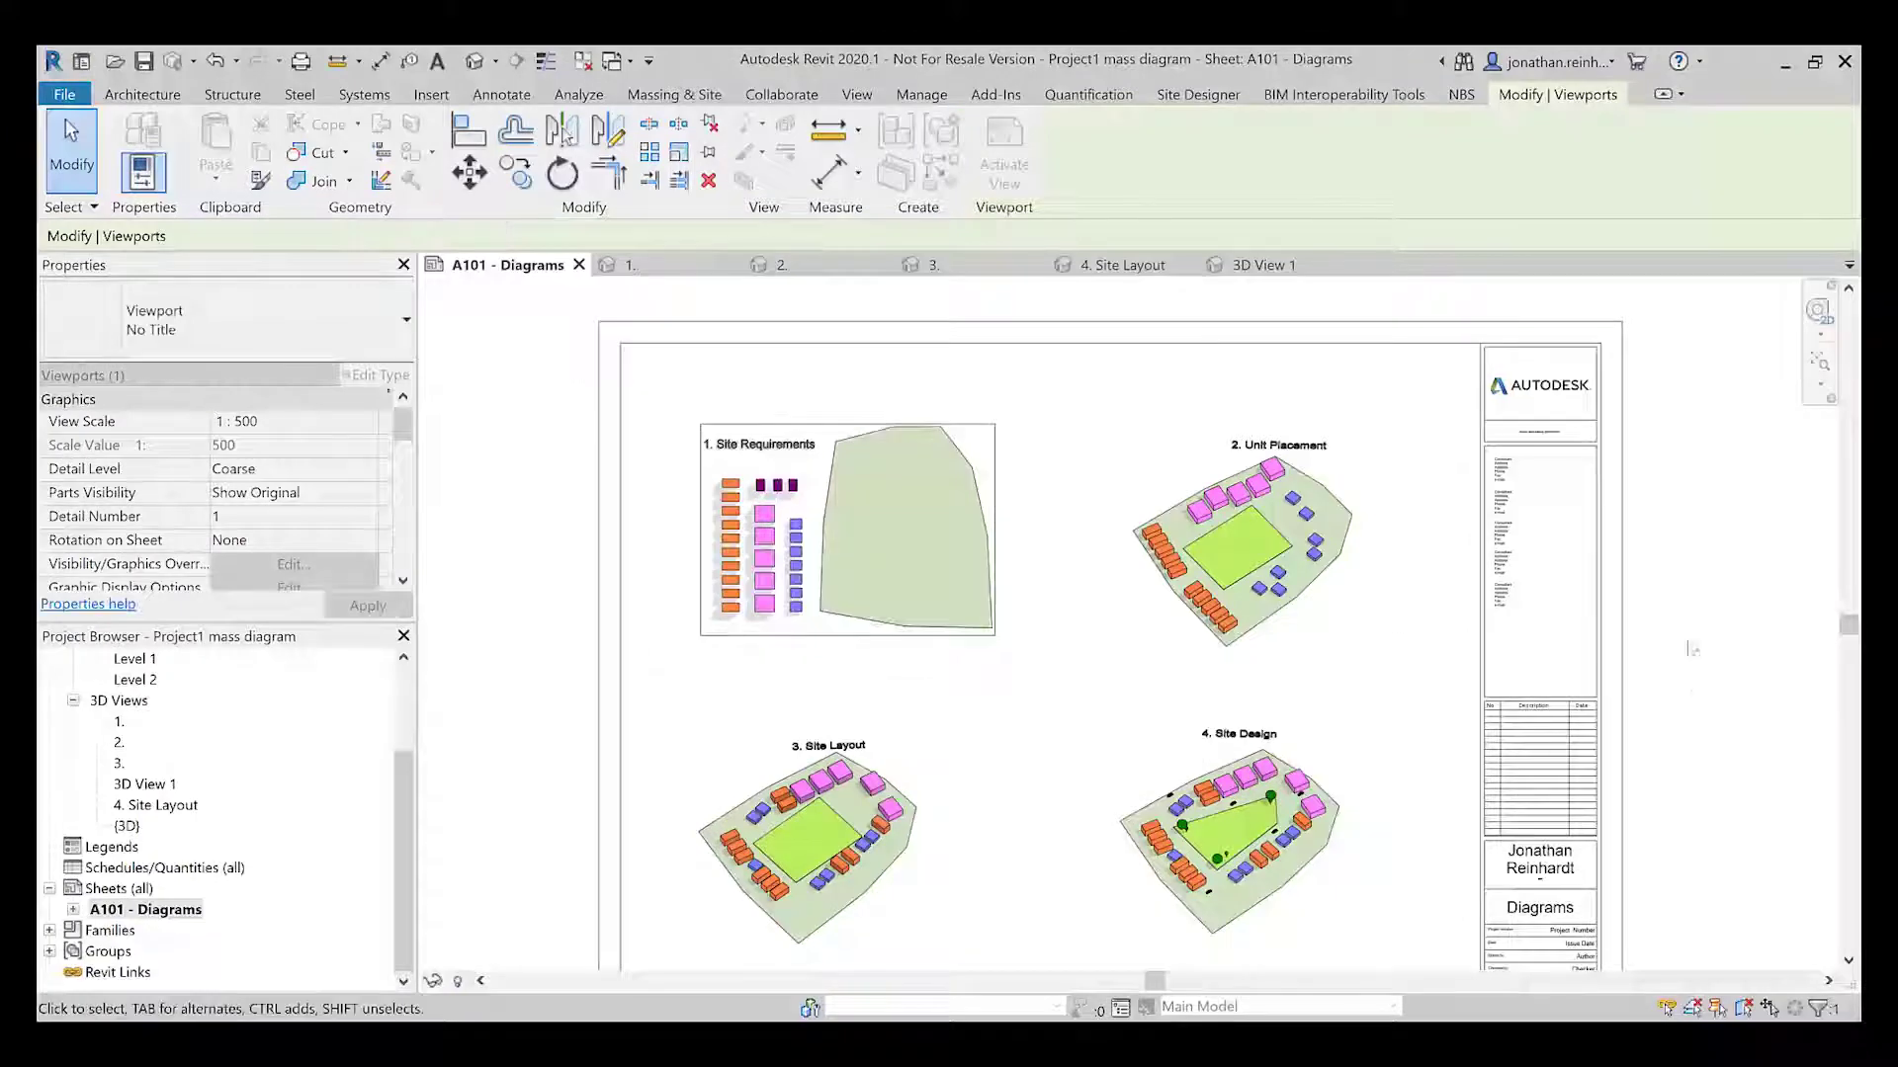
pyautogui.click(1692, 649)
pyautogui.moveTo(1719, 774); pyautogui.dragTo(1687, 721, button='middle')
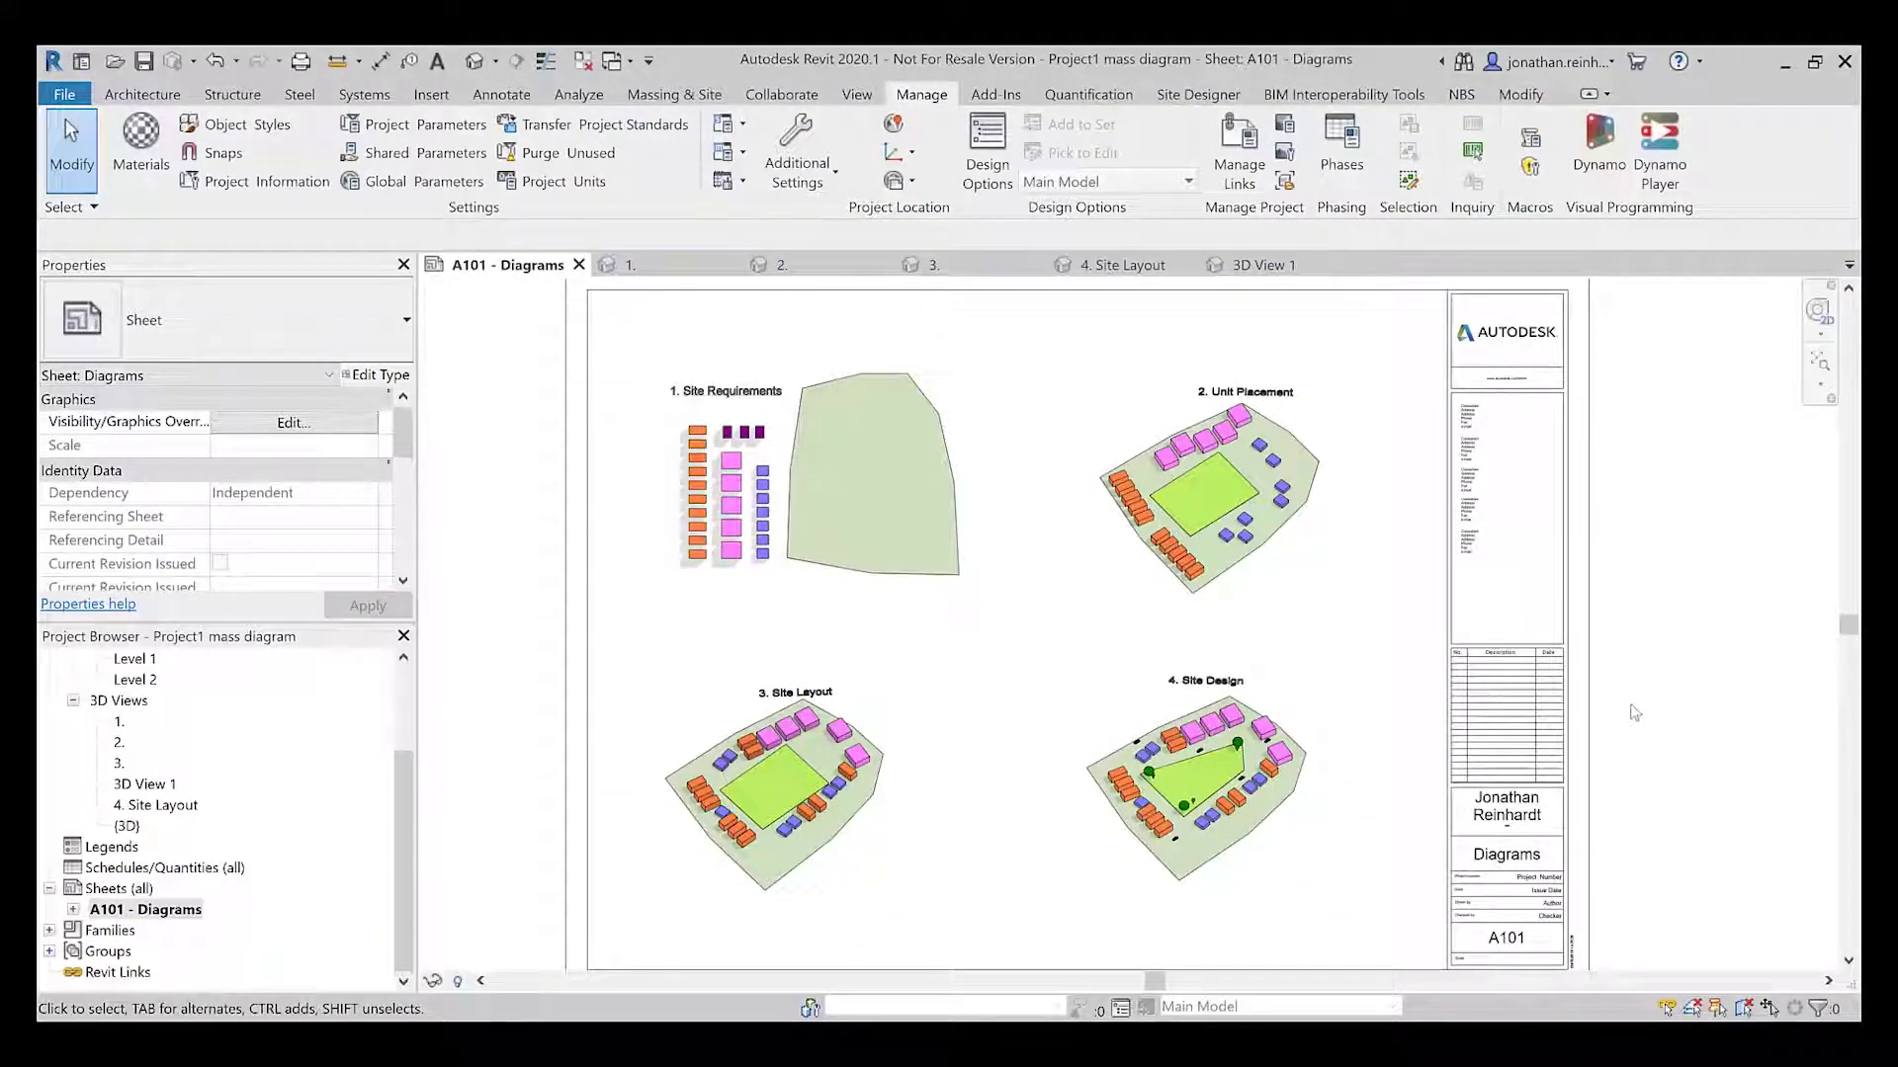
# Examine the diagrams on sheet A101 up close, from 1. Site Requirements to 4. Site Design, and return to the sheet overview
pyautogui.scroll(5, 623, 374)
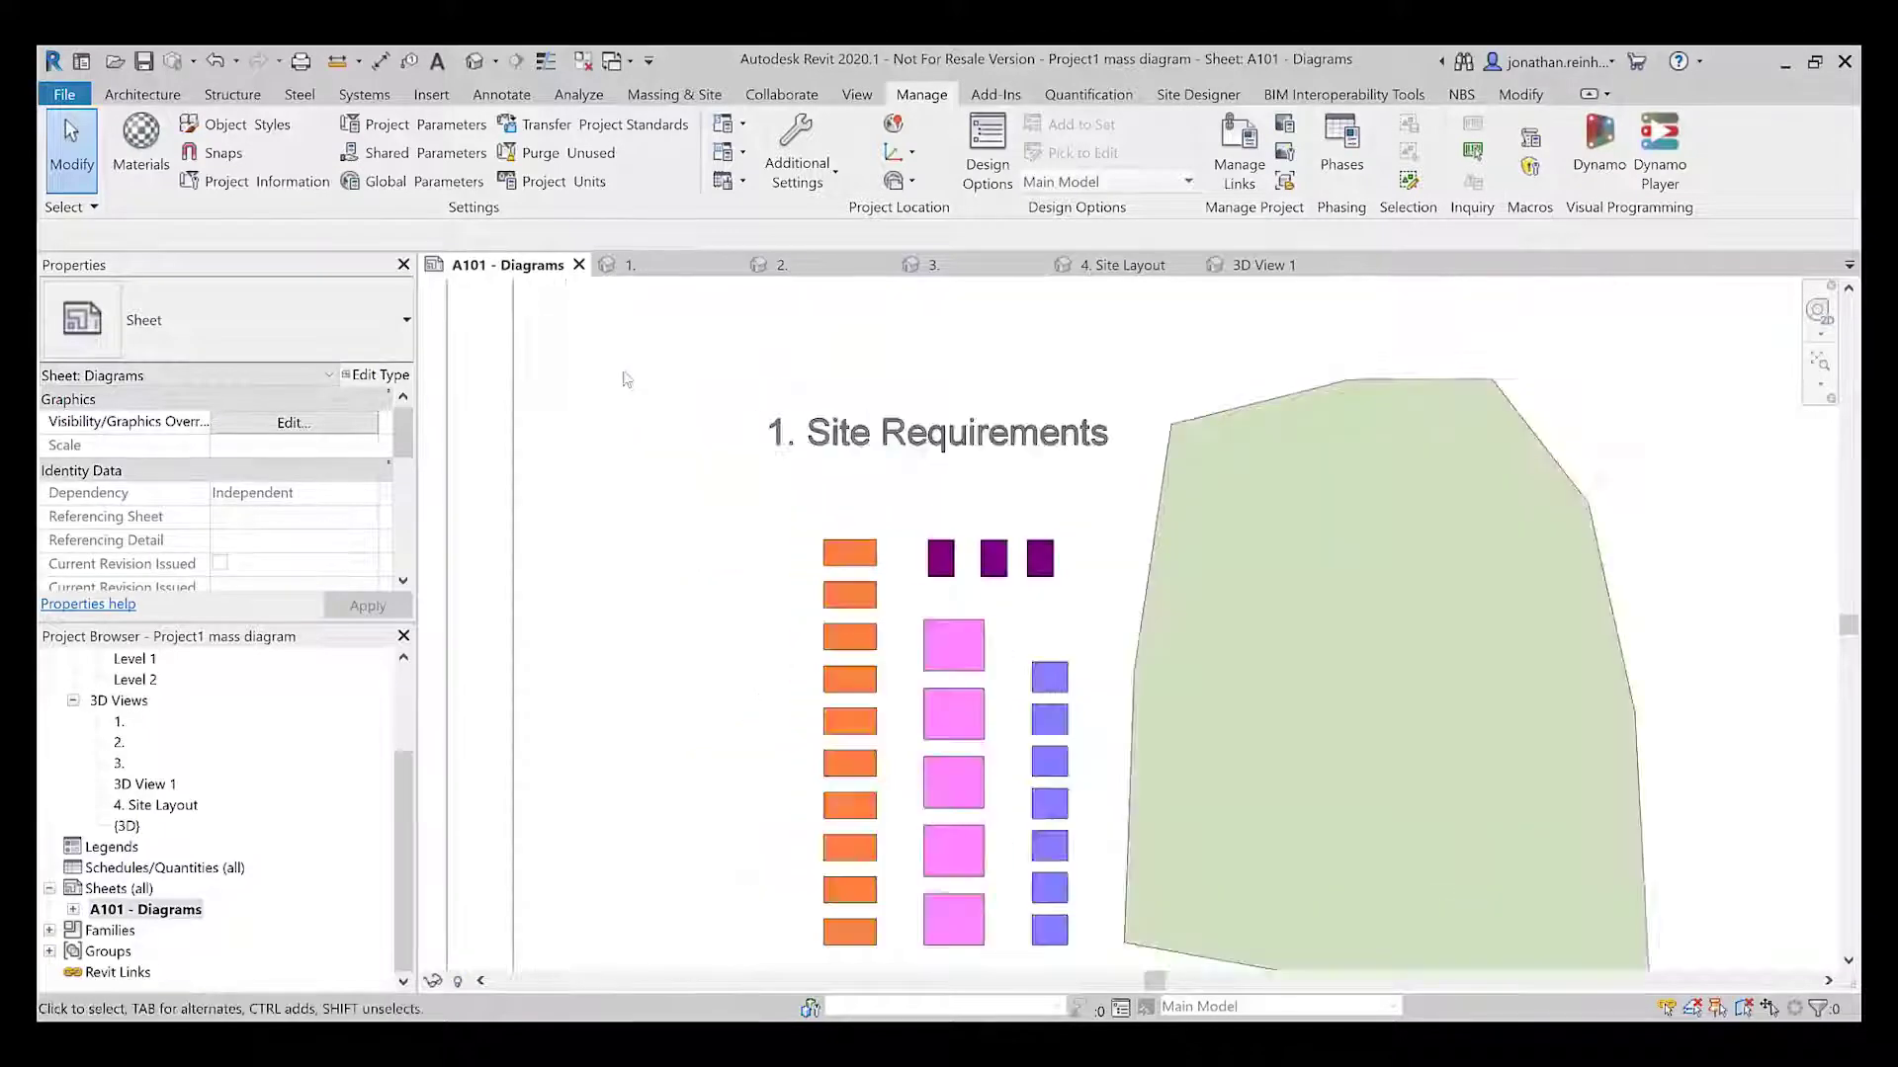
pyautogui.moveTo(1056, 660); pyautogui.dragTo(864, 589, button='middle')
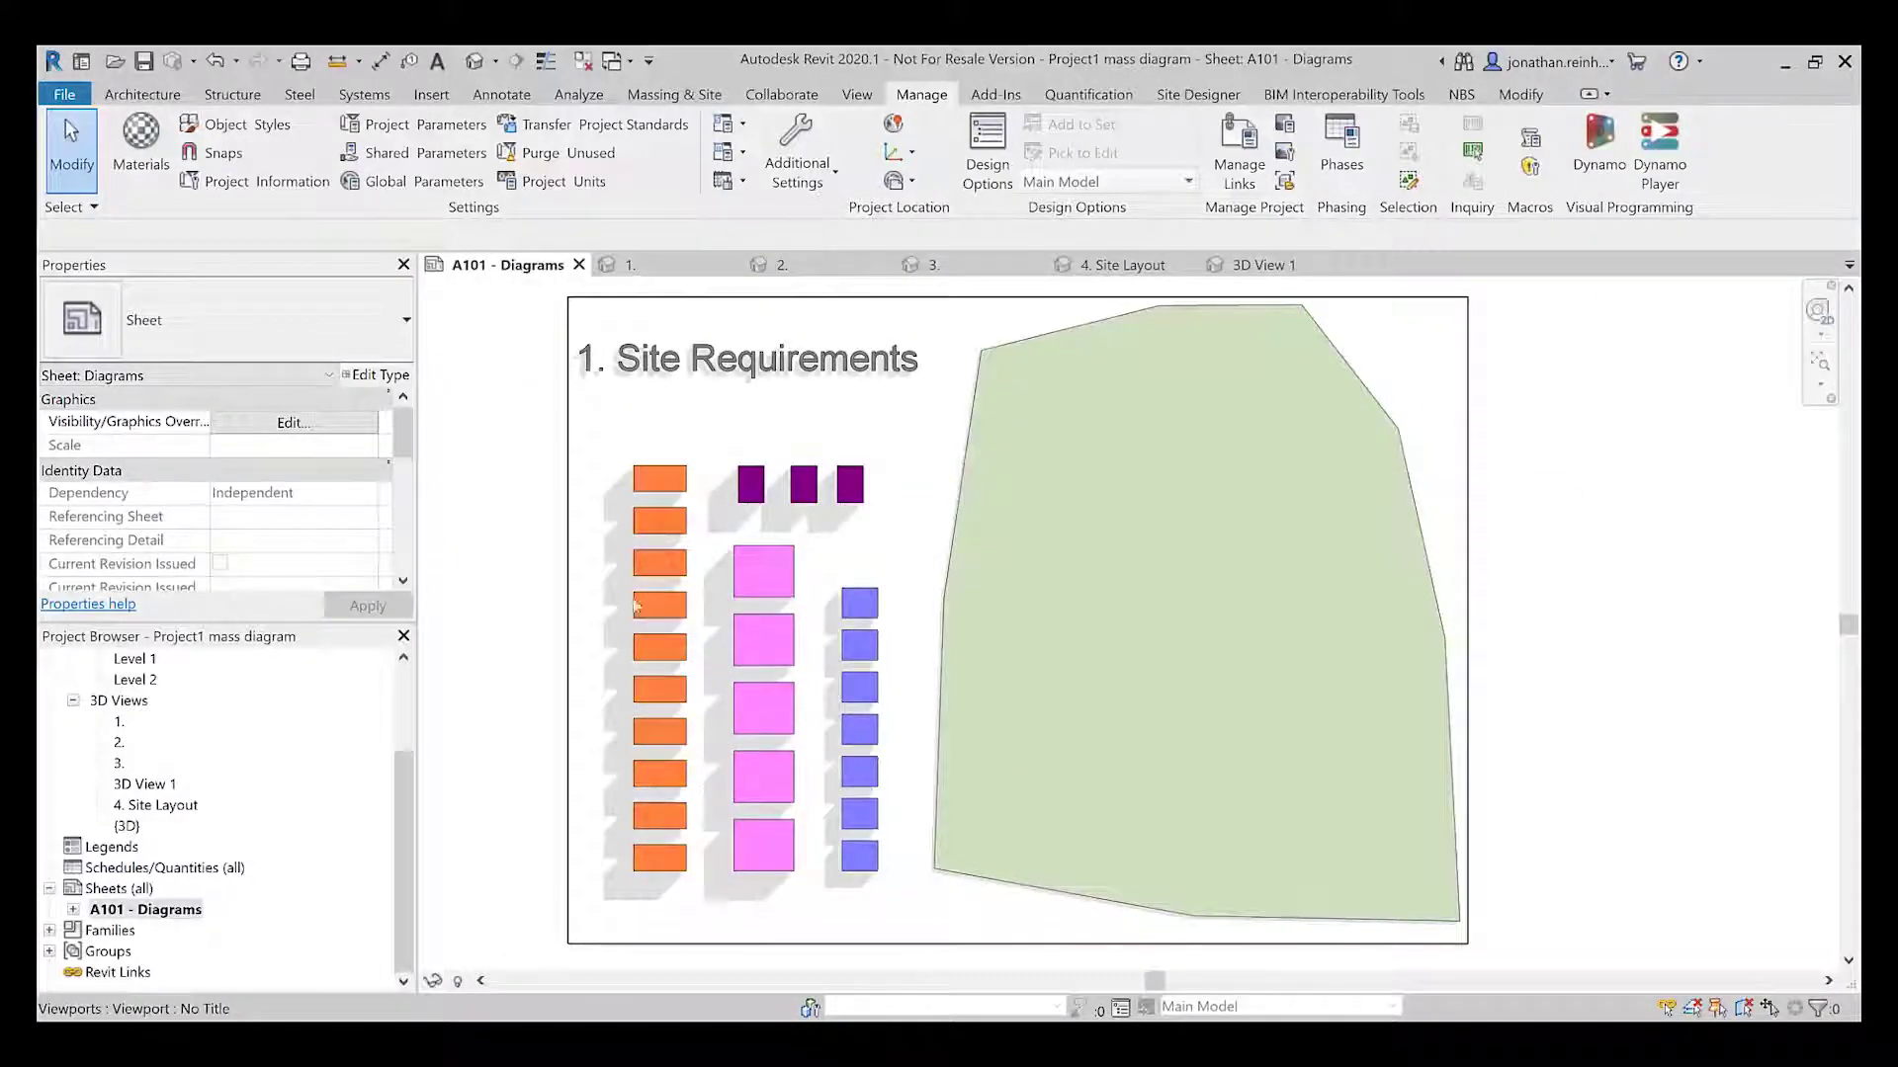
pyautogui.scroll(-5, 932, 589)
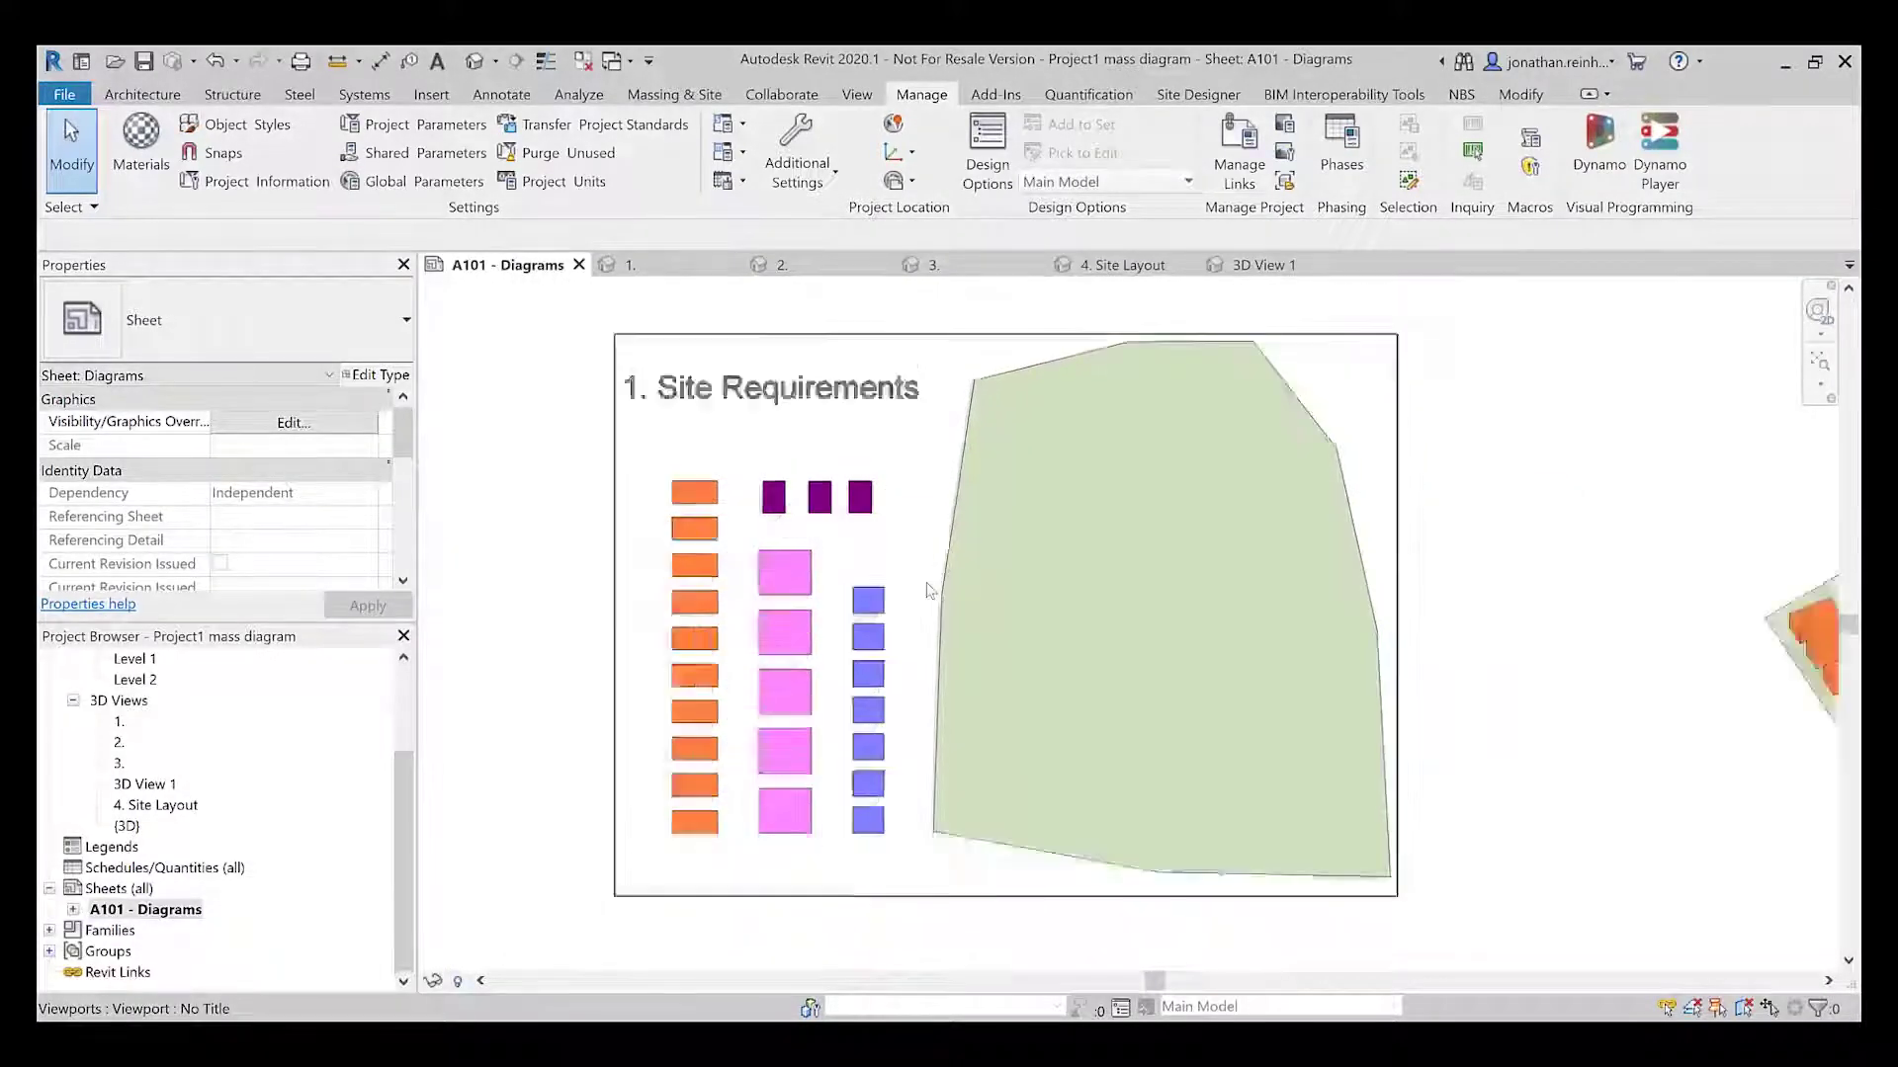
pyautogui.moveTo(862, 616); pyautogui.dragTo(410, 565, button='middle')
pyautogui.scroll(-1, 1054, 585)
pyautogui.scroll(-3, 1050, 588)
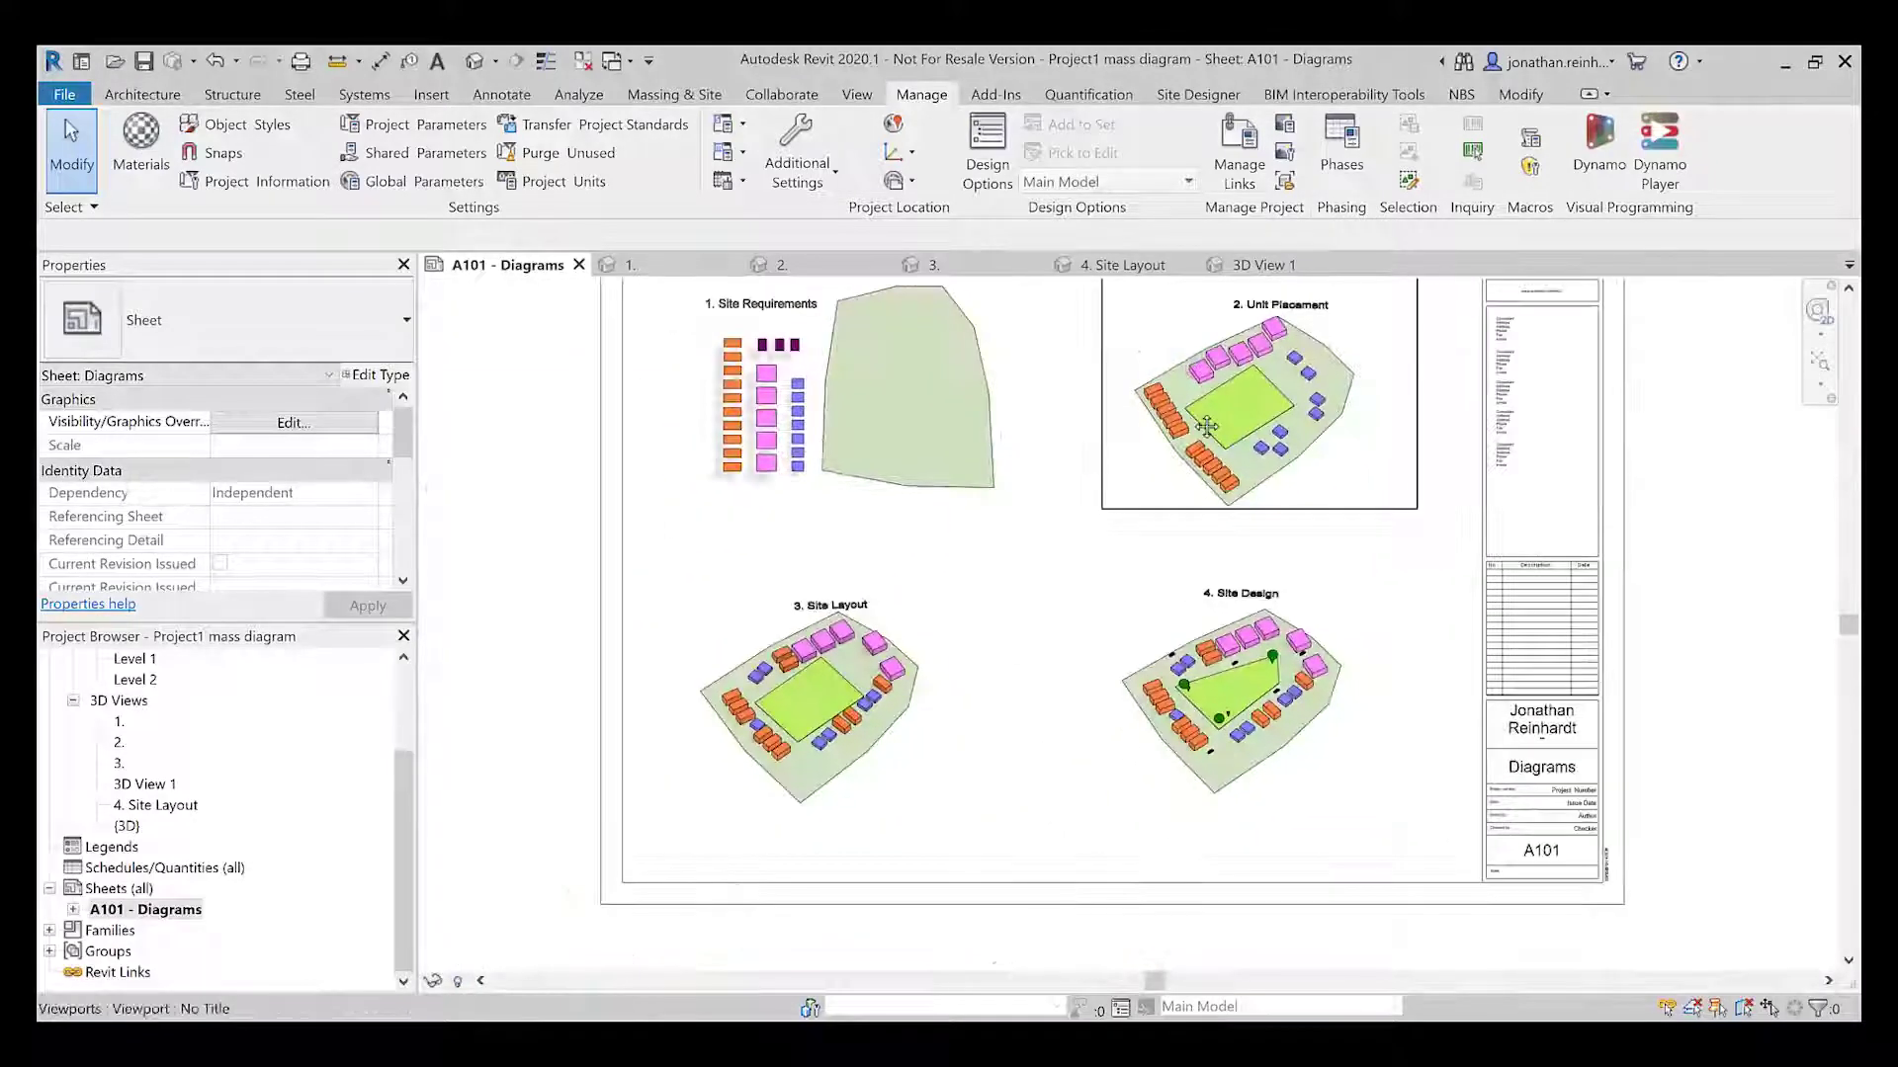
pyautogui.scroll(3, 808, 706)
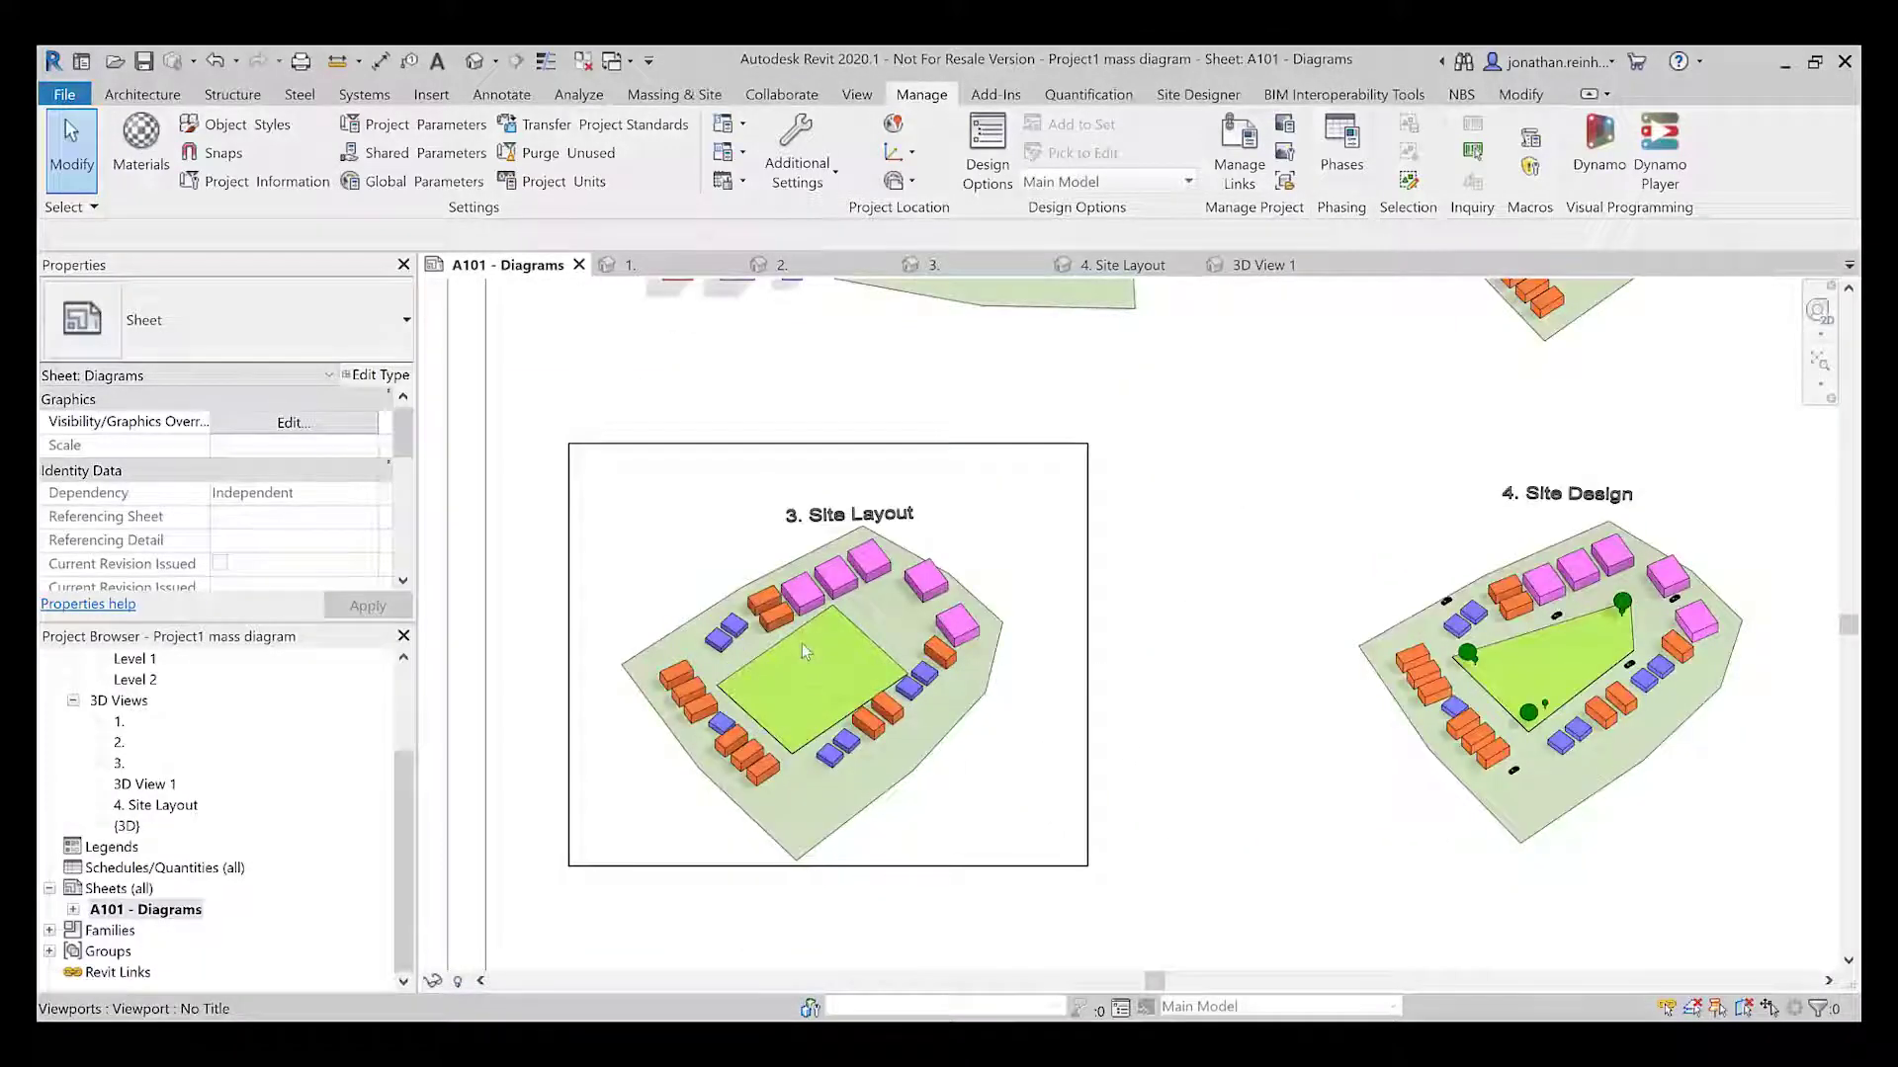
pyautogui.scroll(2, 804, 652)
pyautogui.scroll(-3, 851, 715)
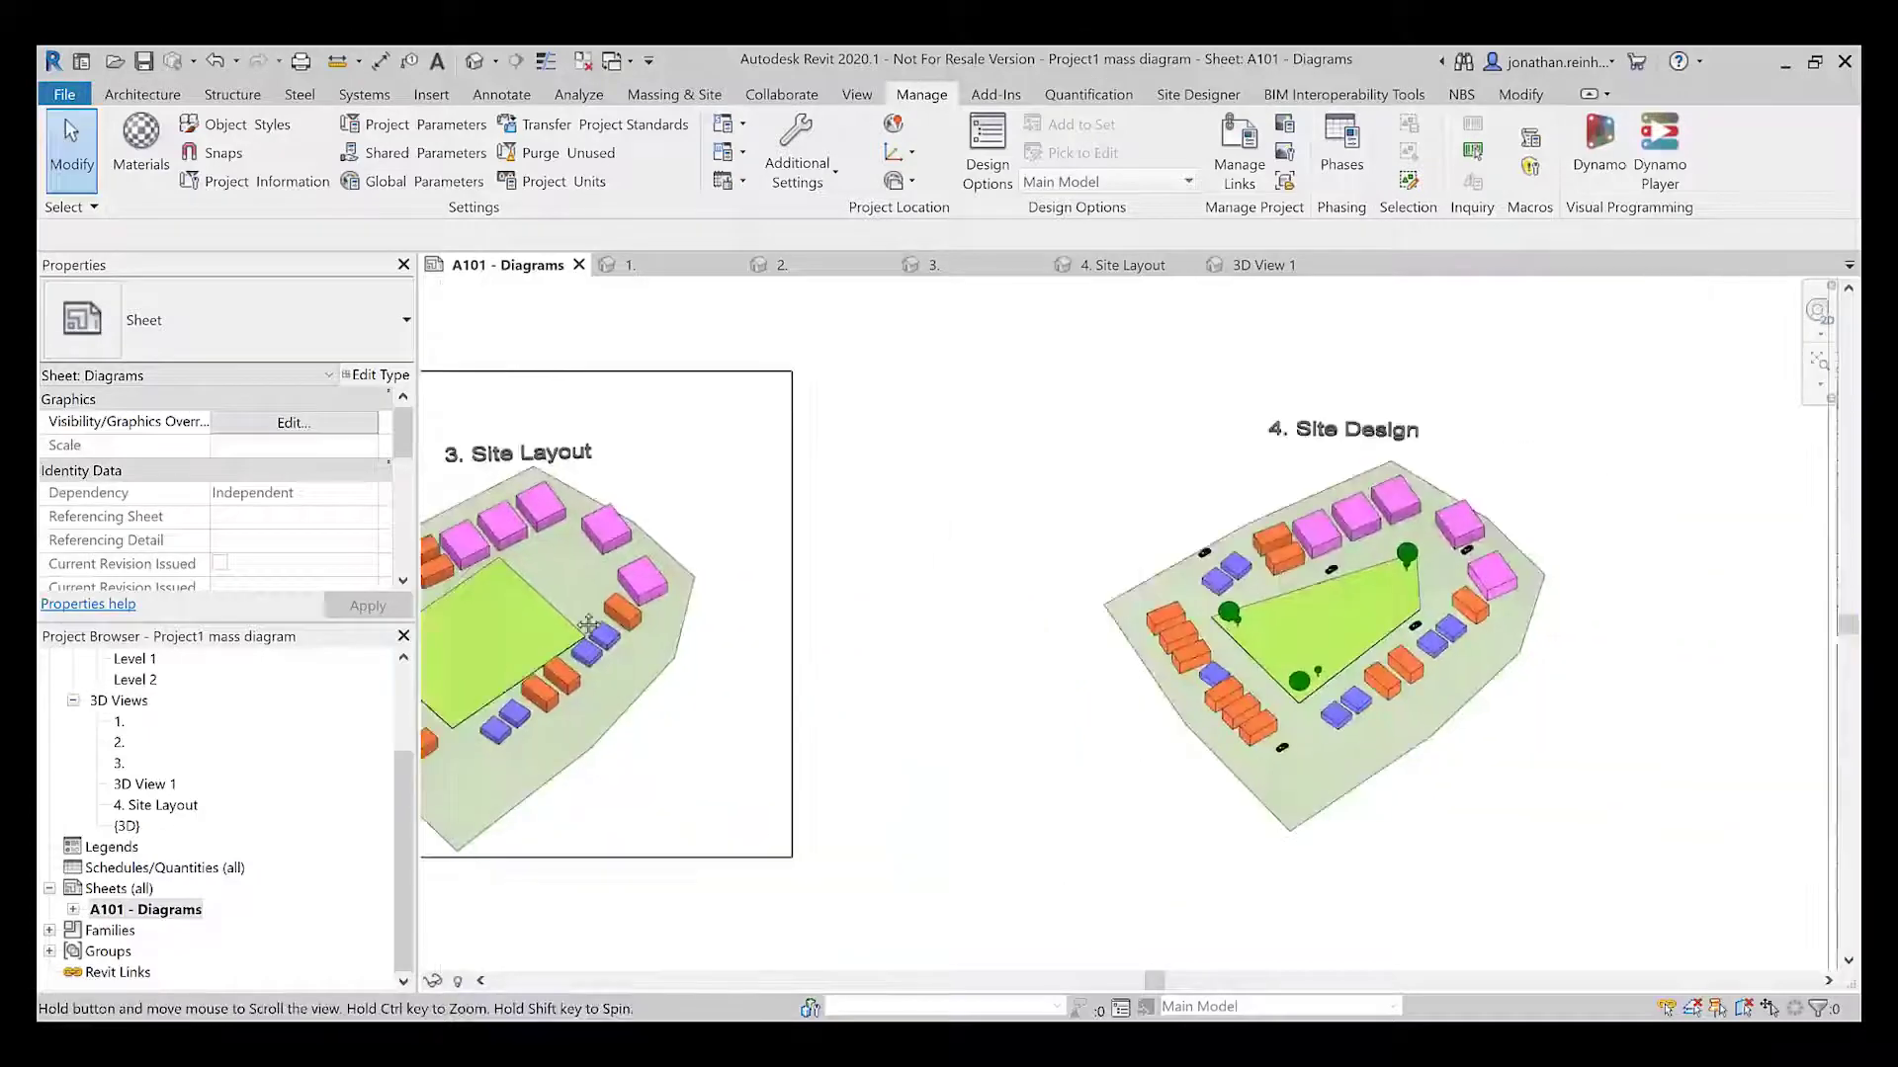
pyautogui.scroll(4, 1398, 596)
pyautogui.moveTo(1398, 596); pyautogui.dragTo(1208, 636, button='middle')
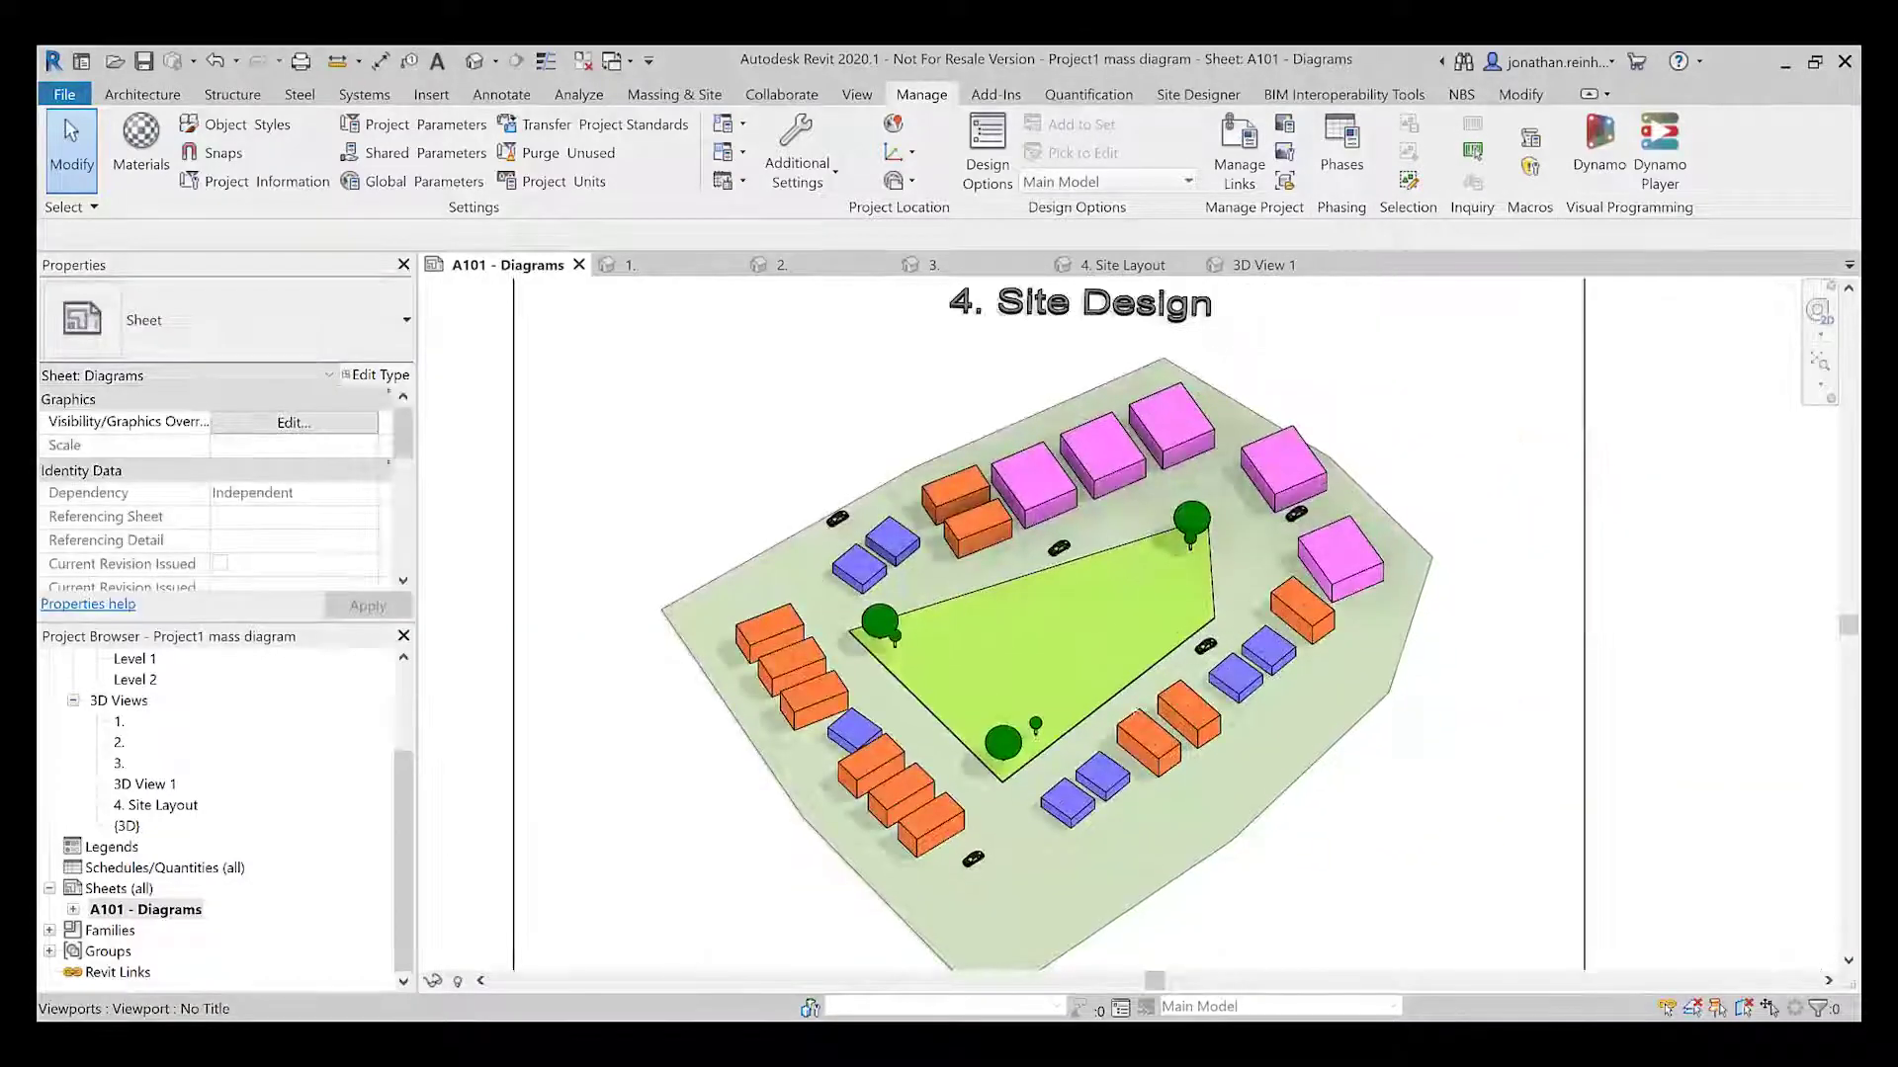
pyautogui.scroll(-2, 1188, 662)
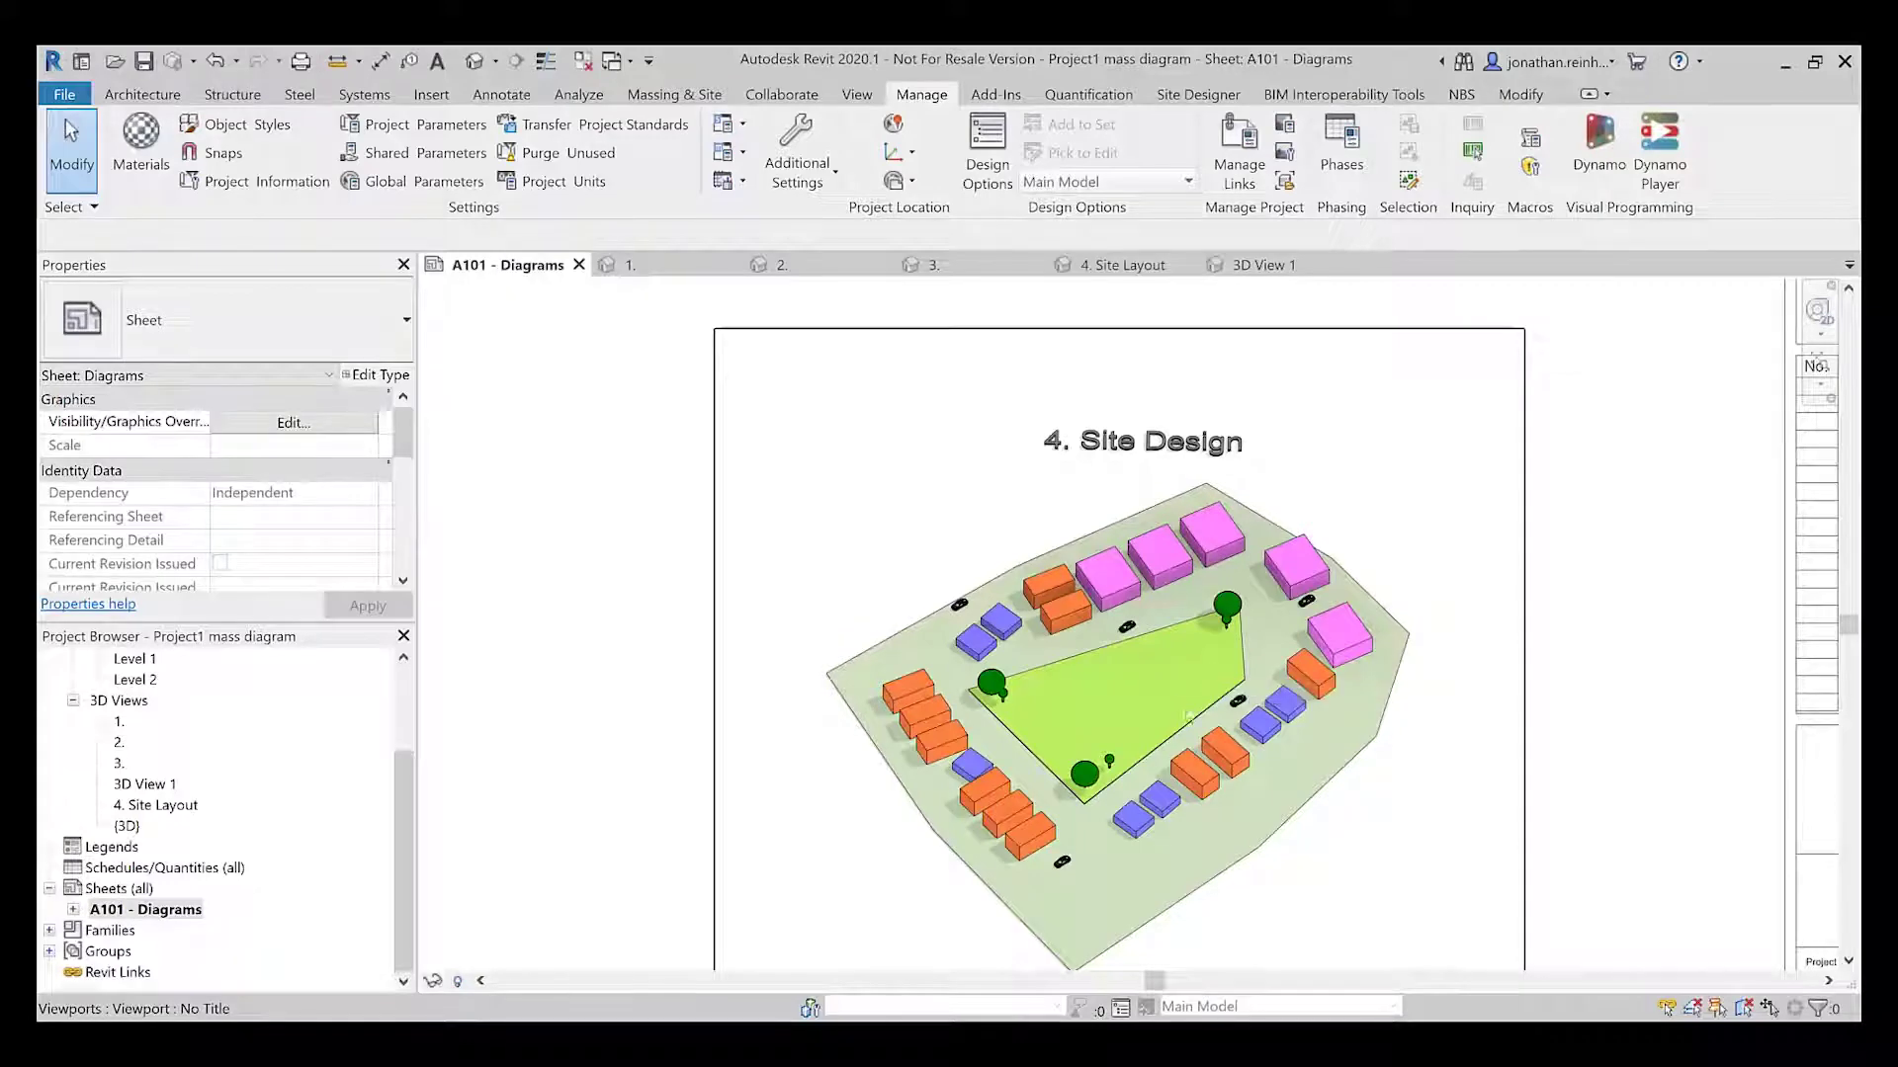
pyautogui.scroll(-2, 1193, 707)
pyautogui.scroll(-3, 1193, 708)
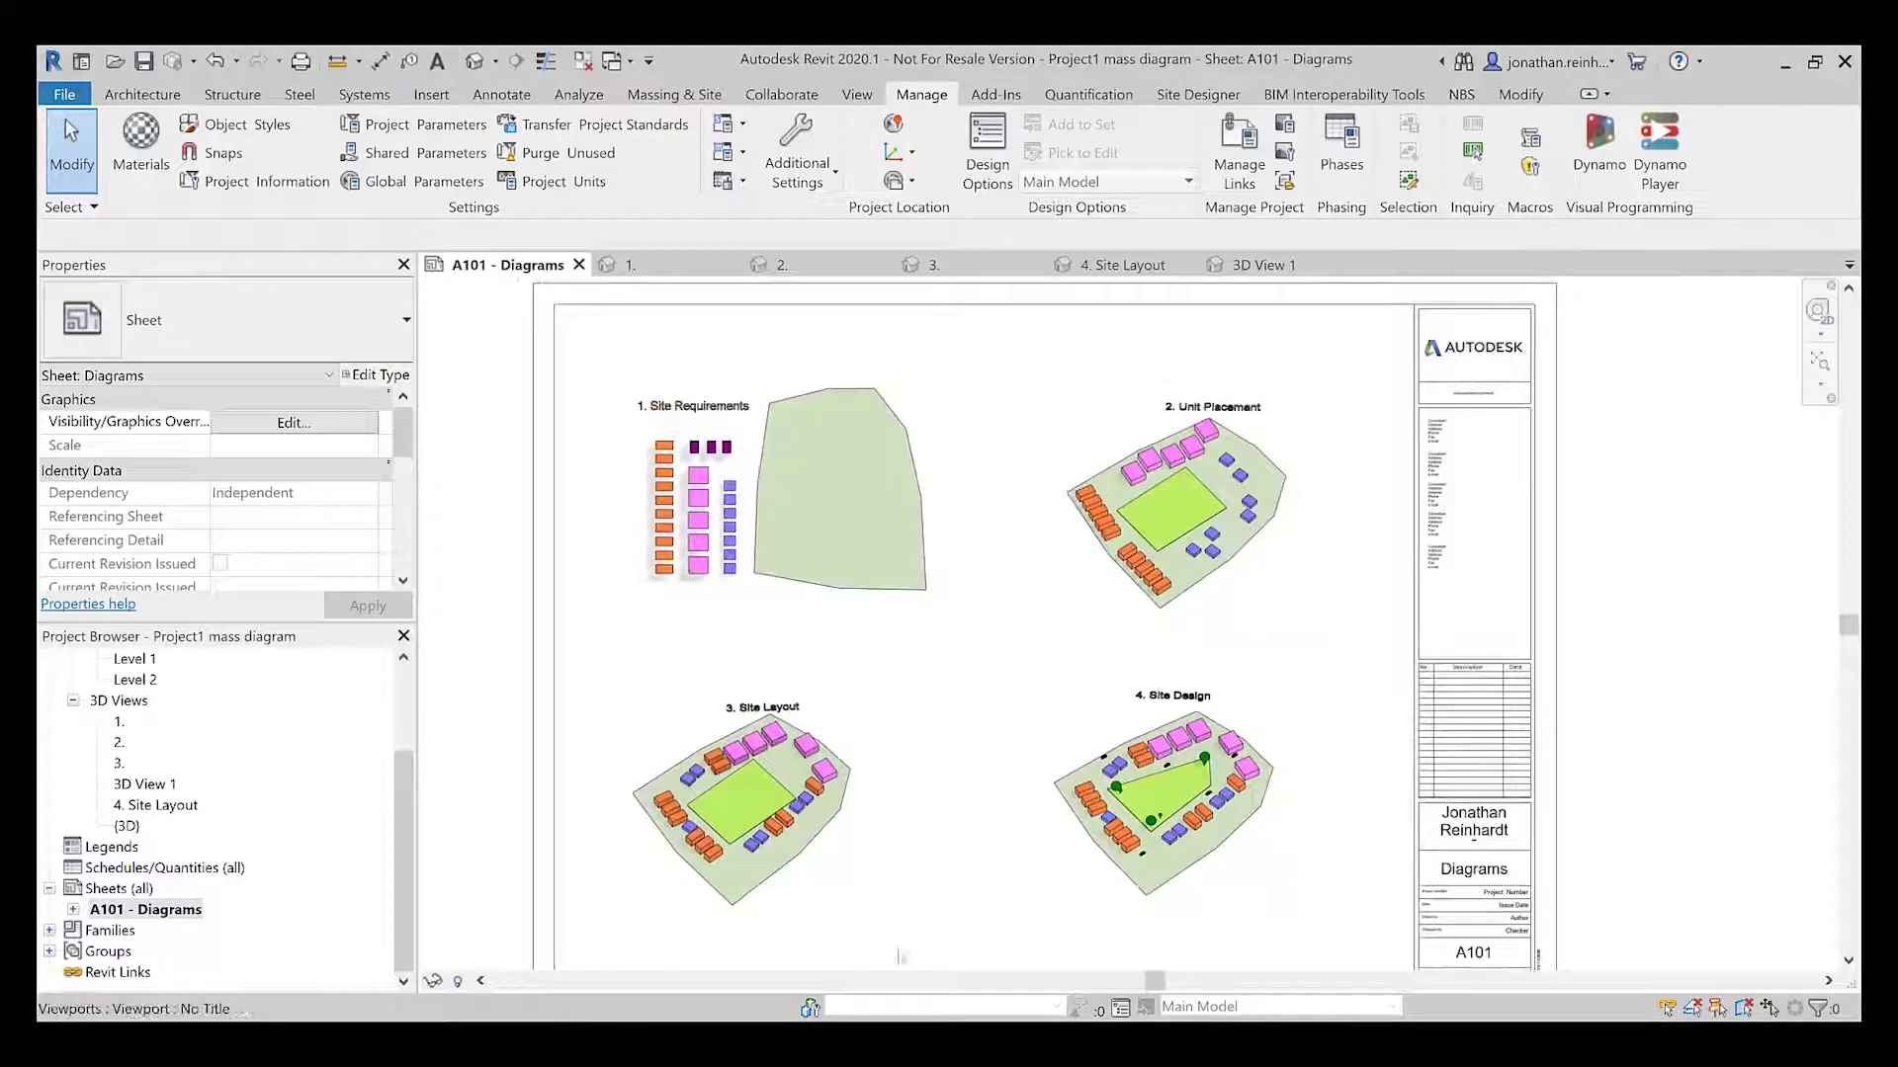